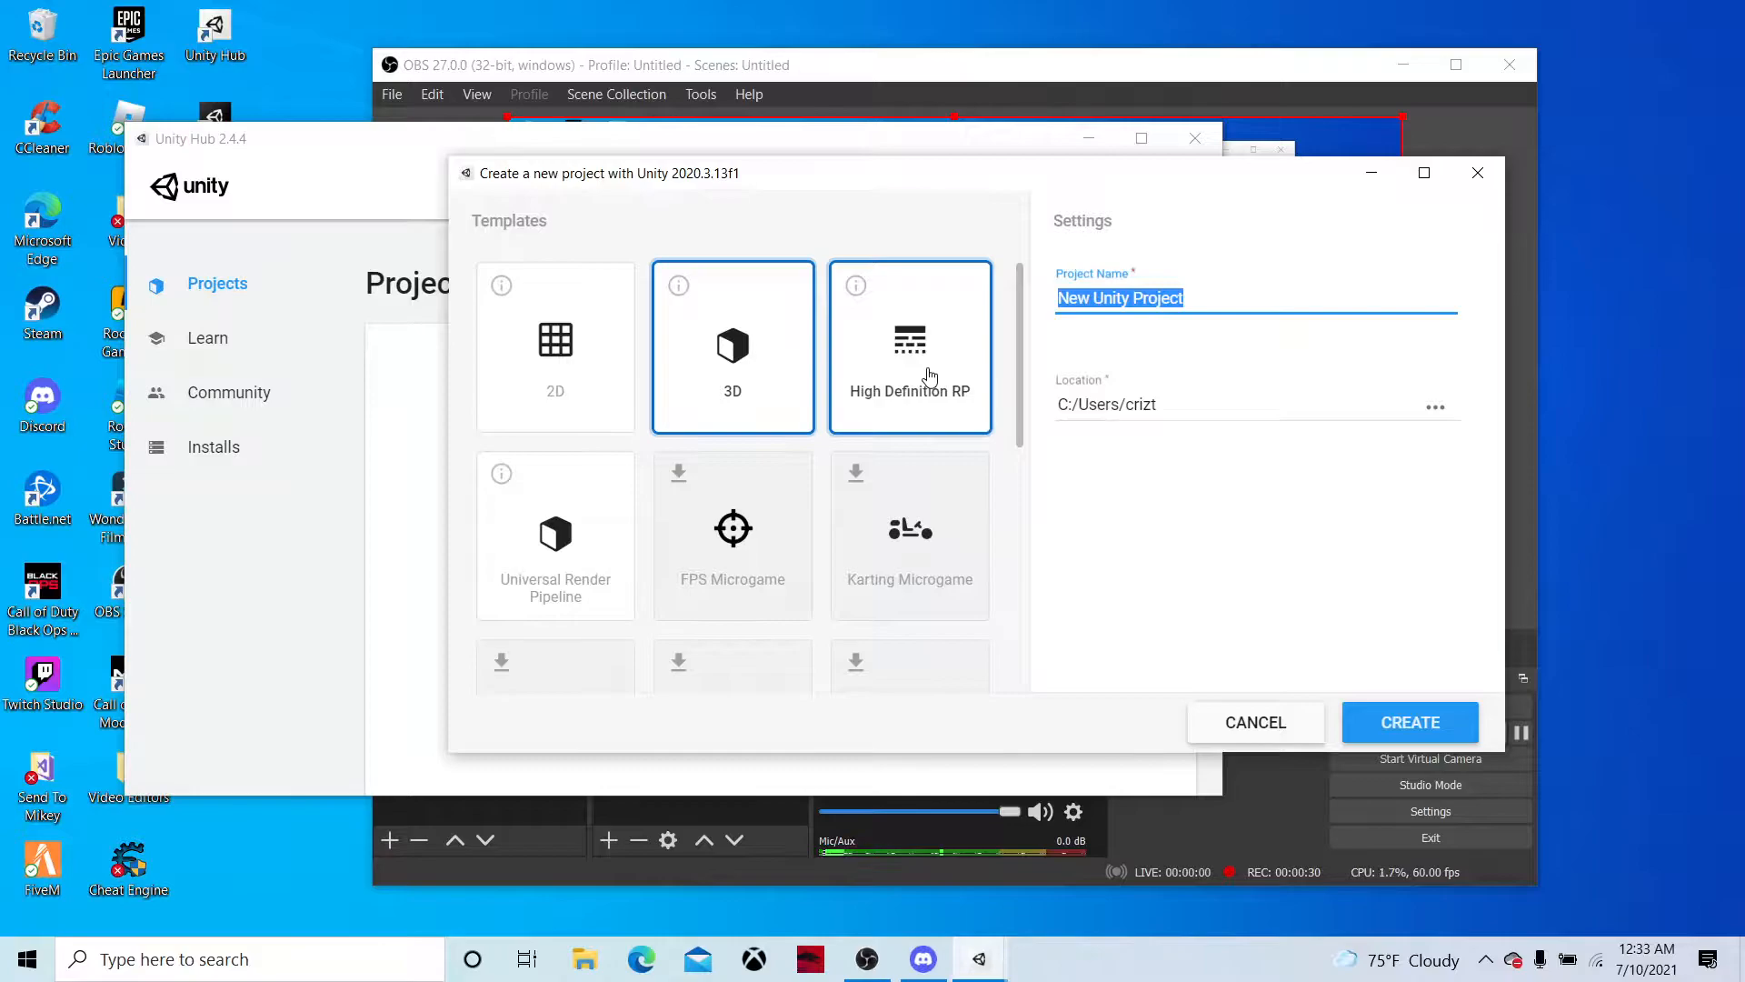
Create the new project under the name New World and maximize its editor window once it opens
text(New World)
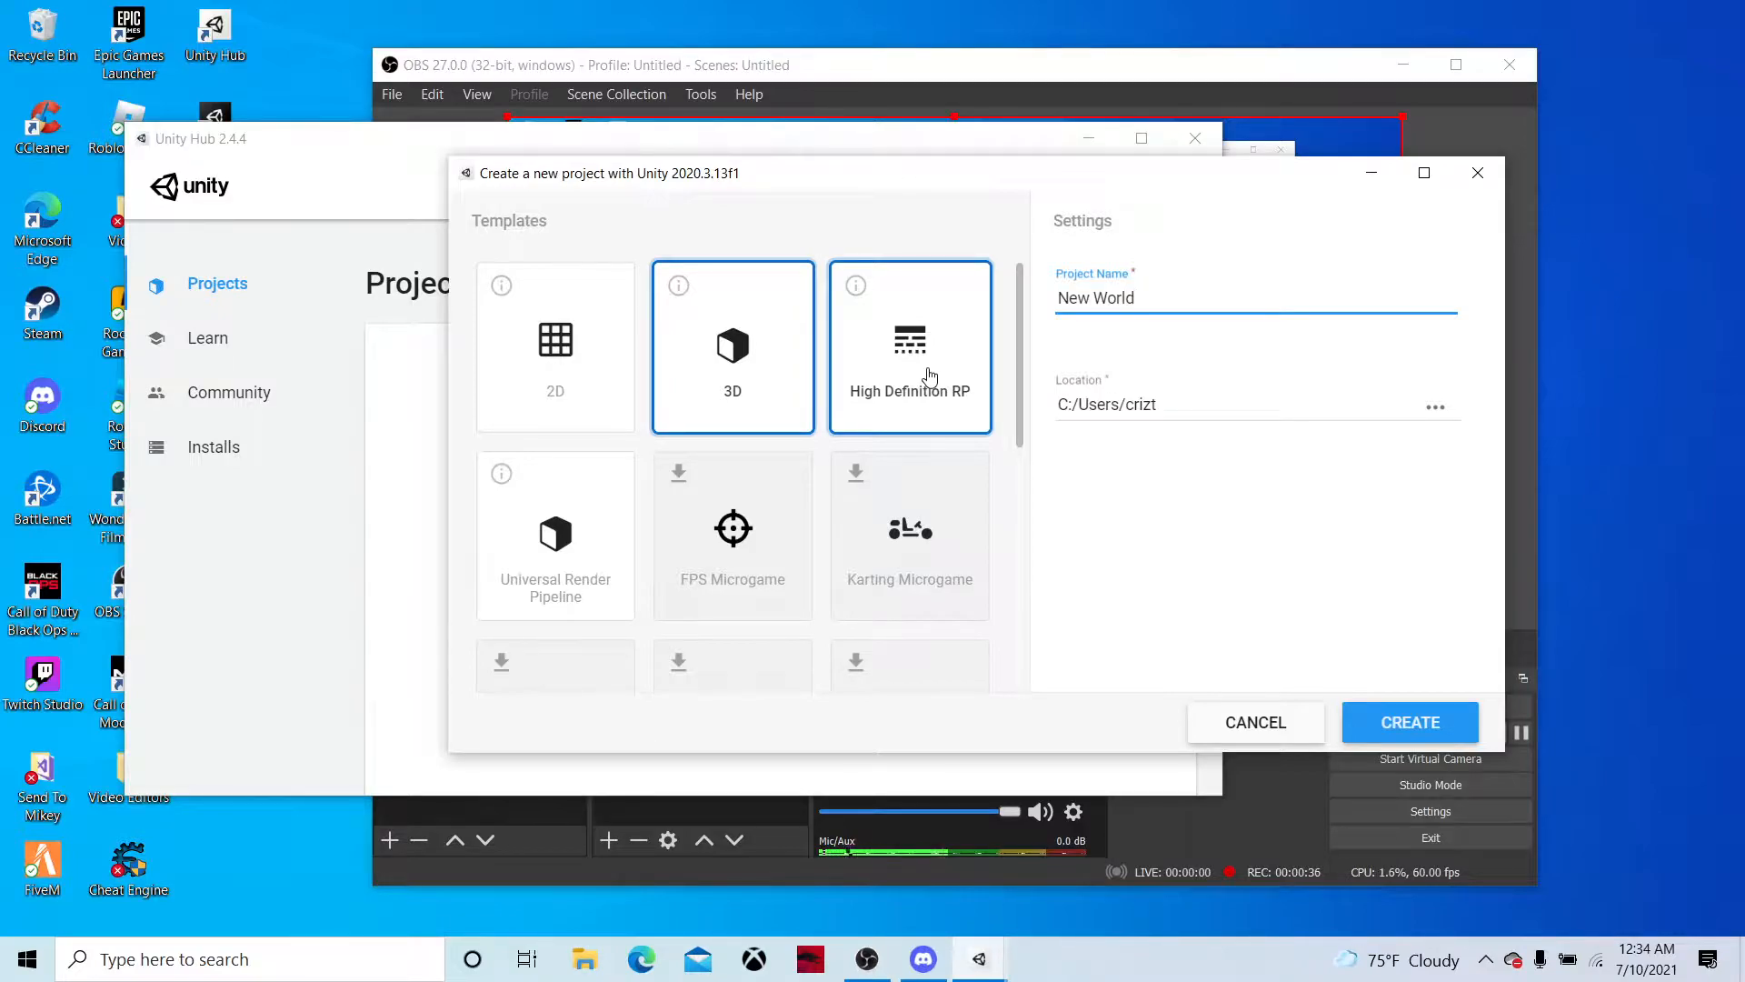
key(Return)
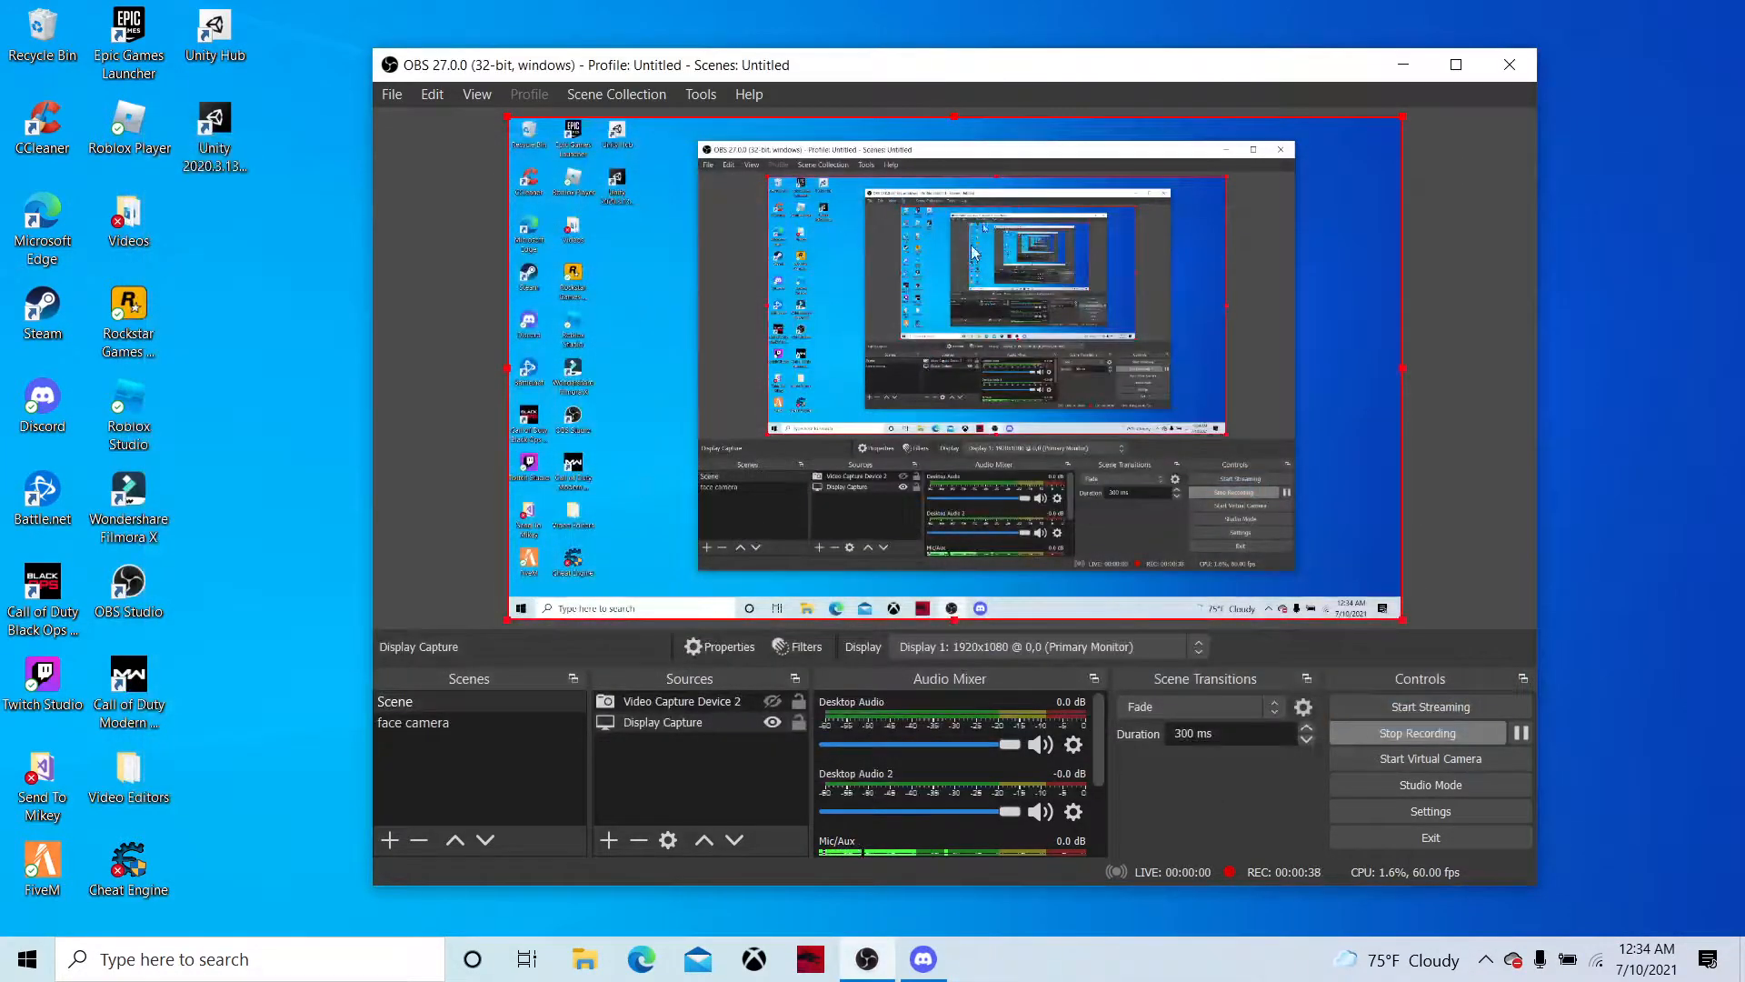
drag(1012, 71, 1035, 67)
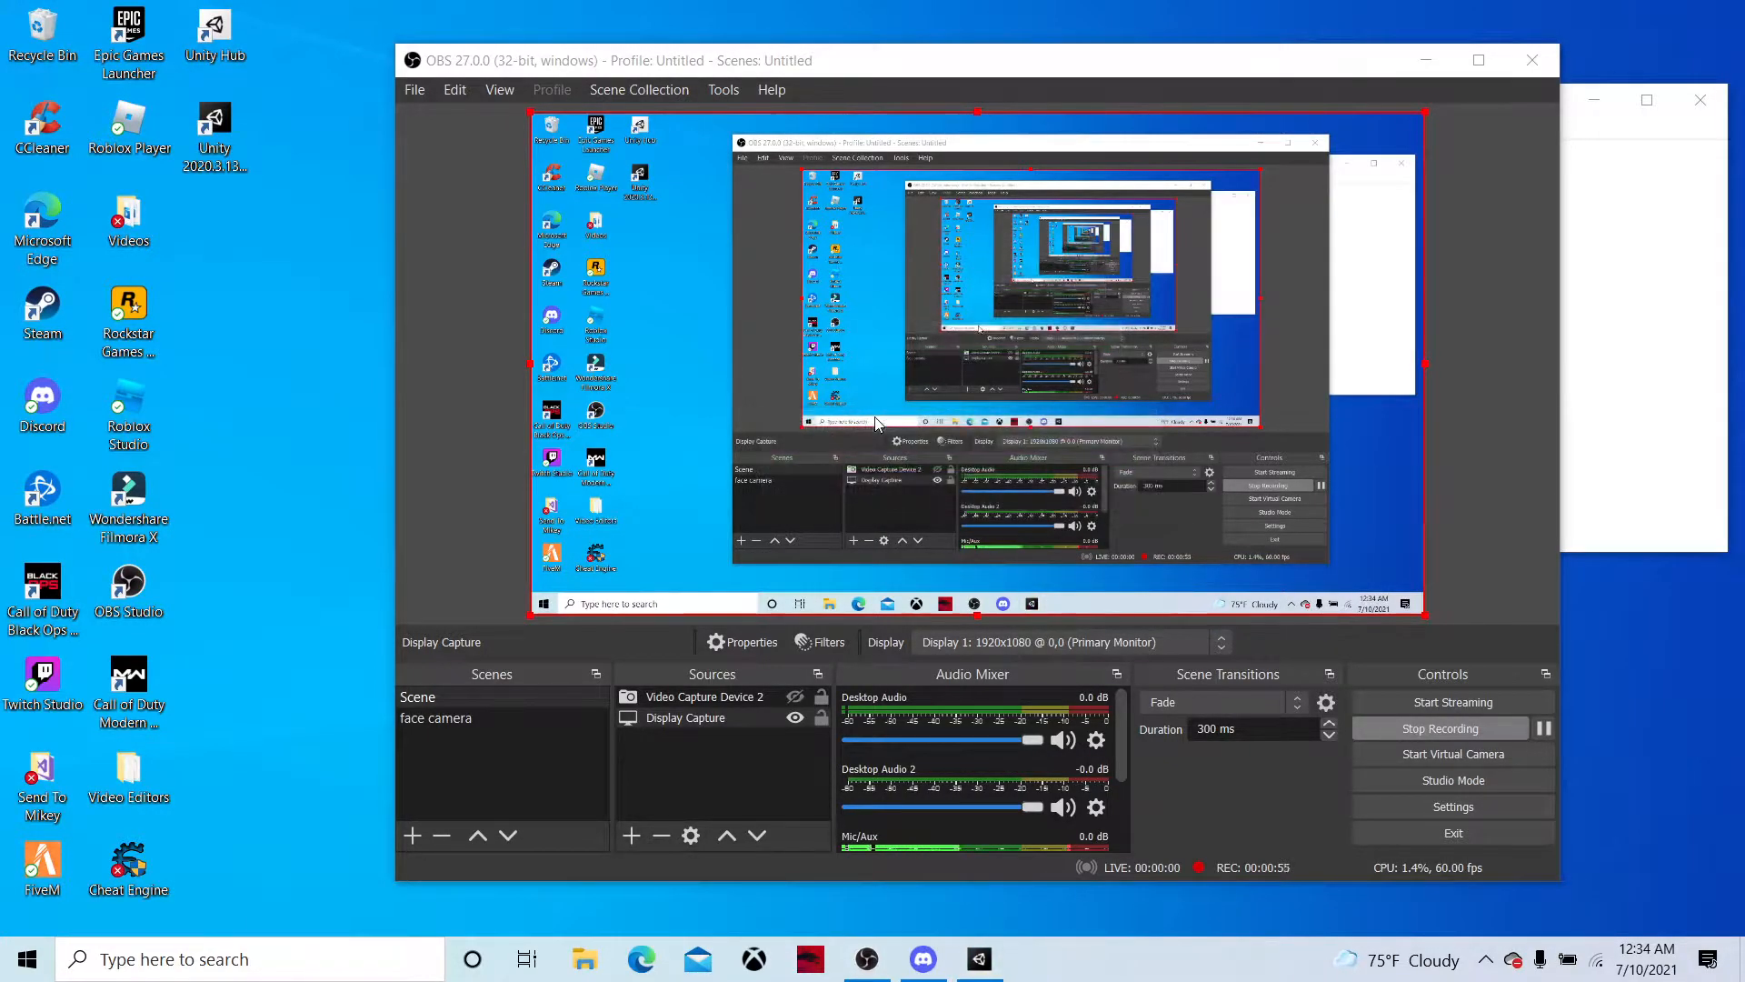
click(1582, 111)
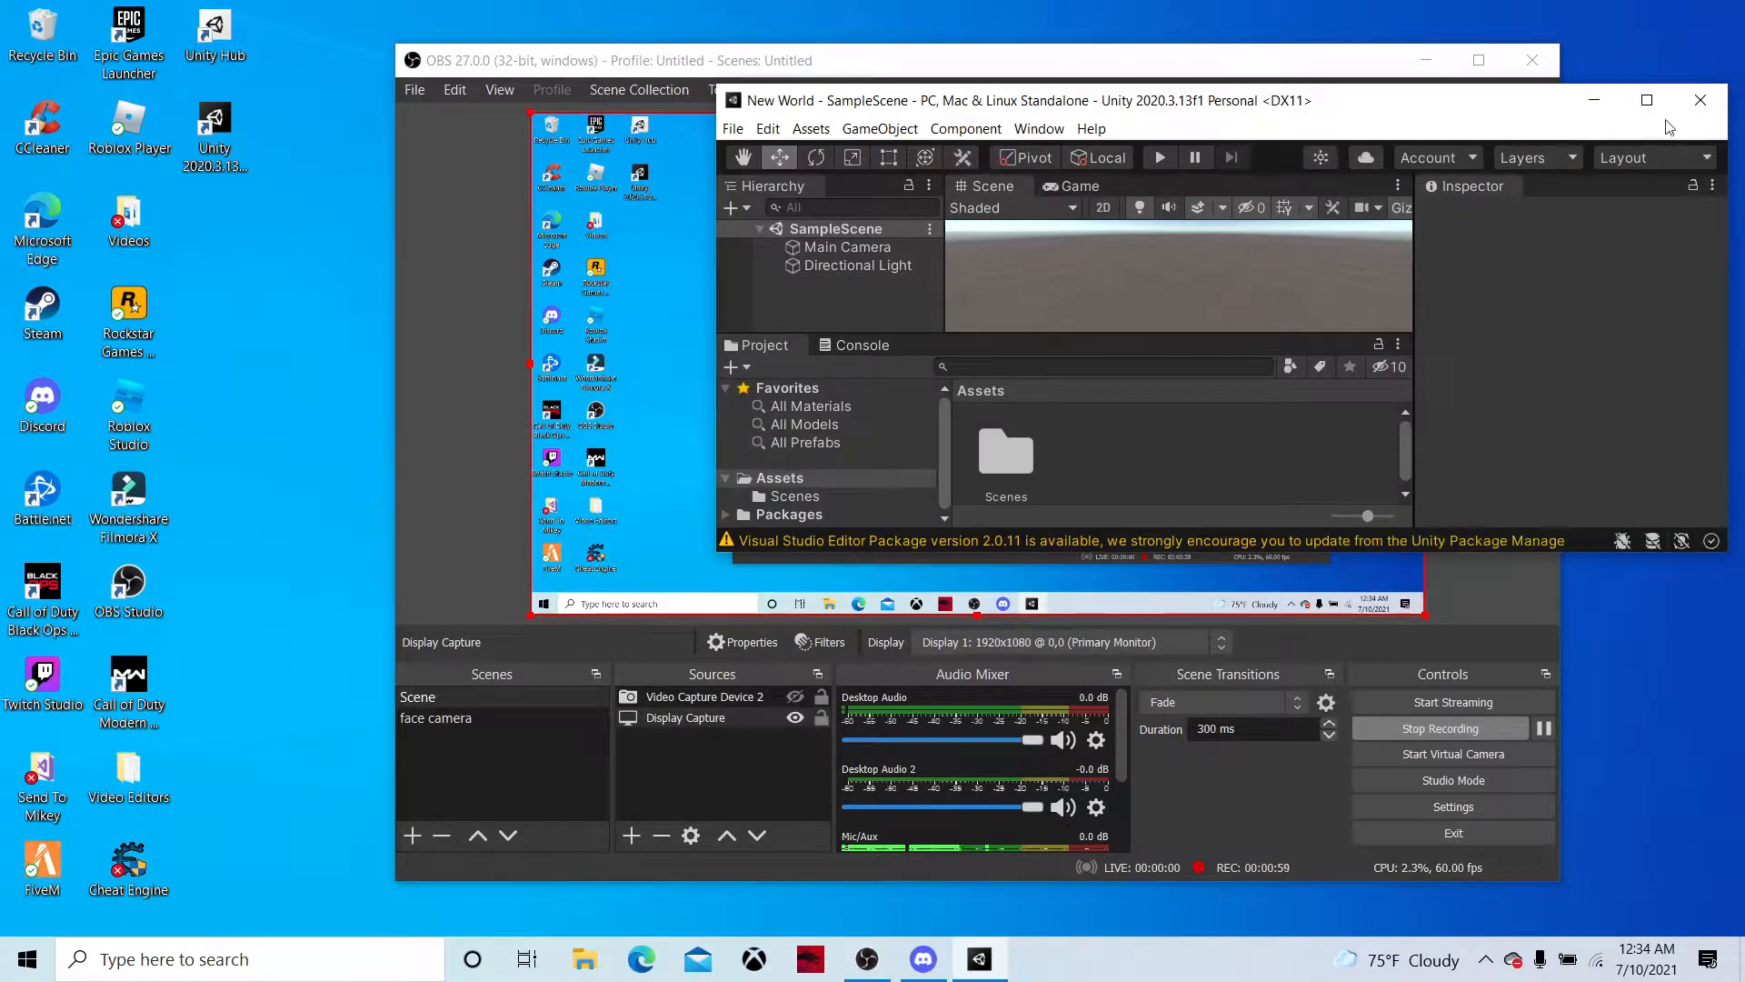
click(1646, 100)
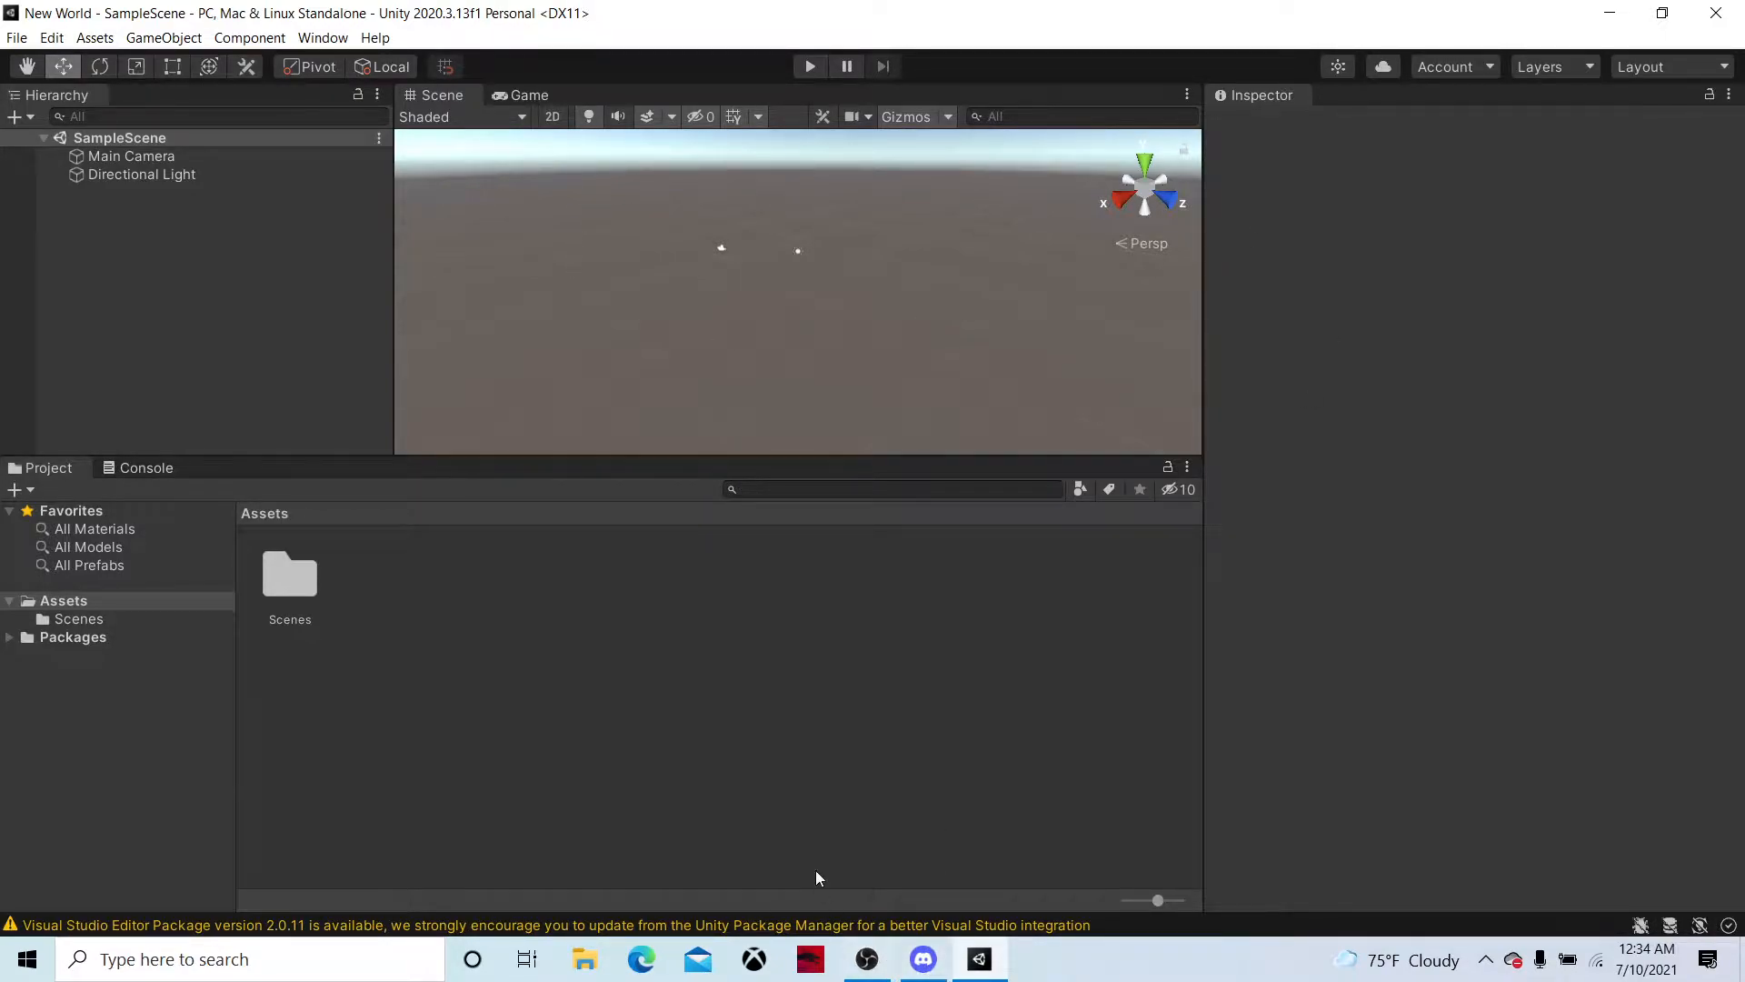
Enlarge the Scene view by shrinking the Project, Hierarchy and Inspector areas around it
drag(632, 462, 592, 668)
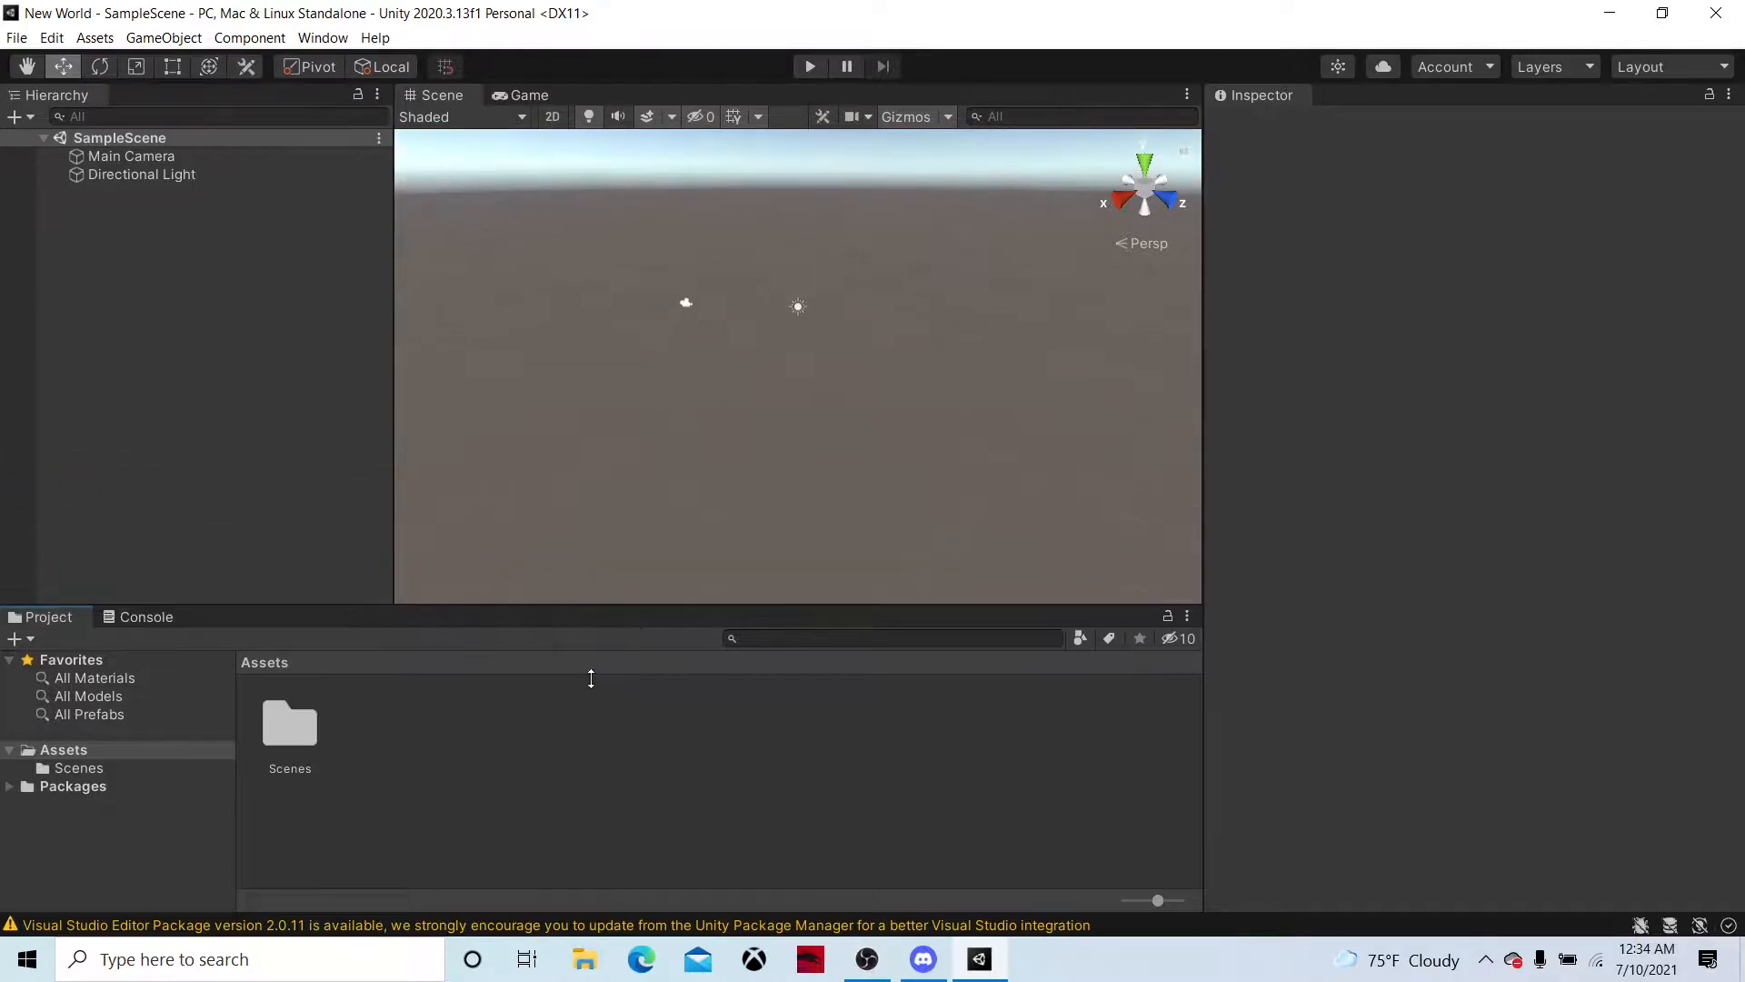
drag(392, 372, 207, 329)
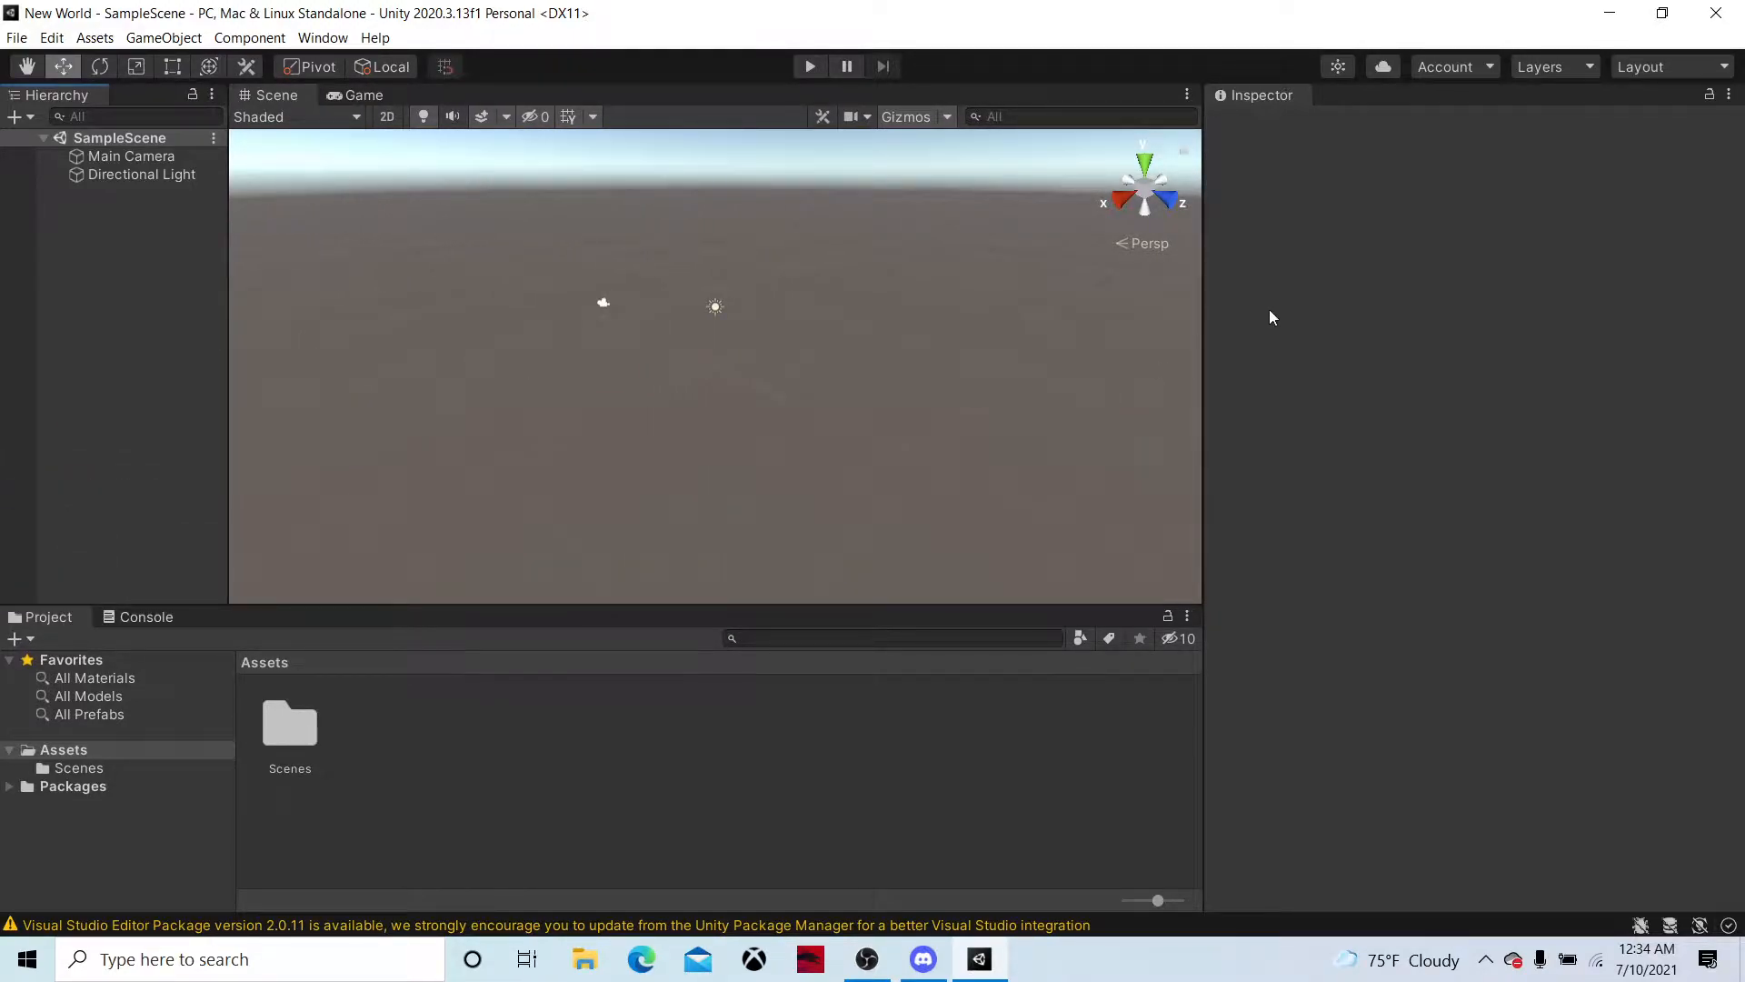
drag(1200, 308, 1323, 336)
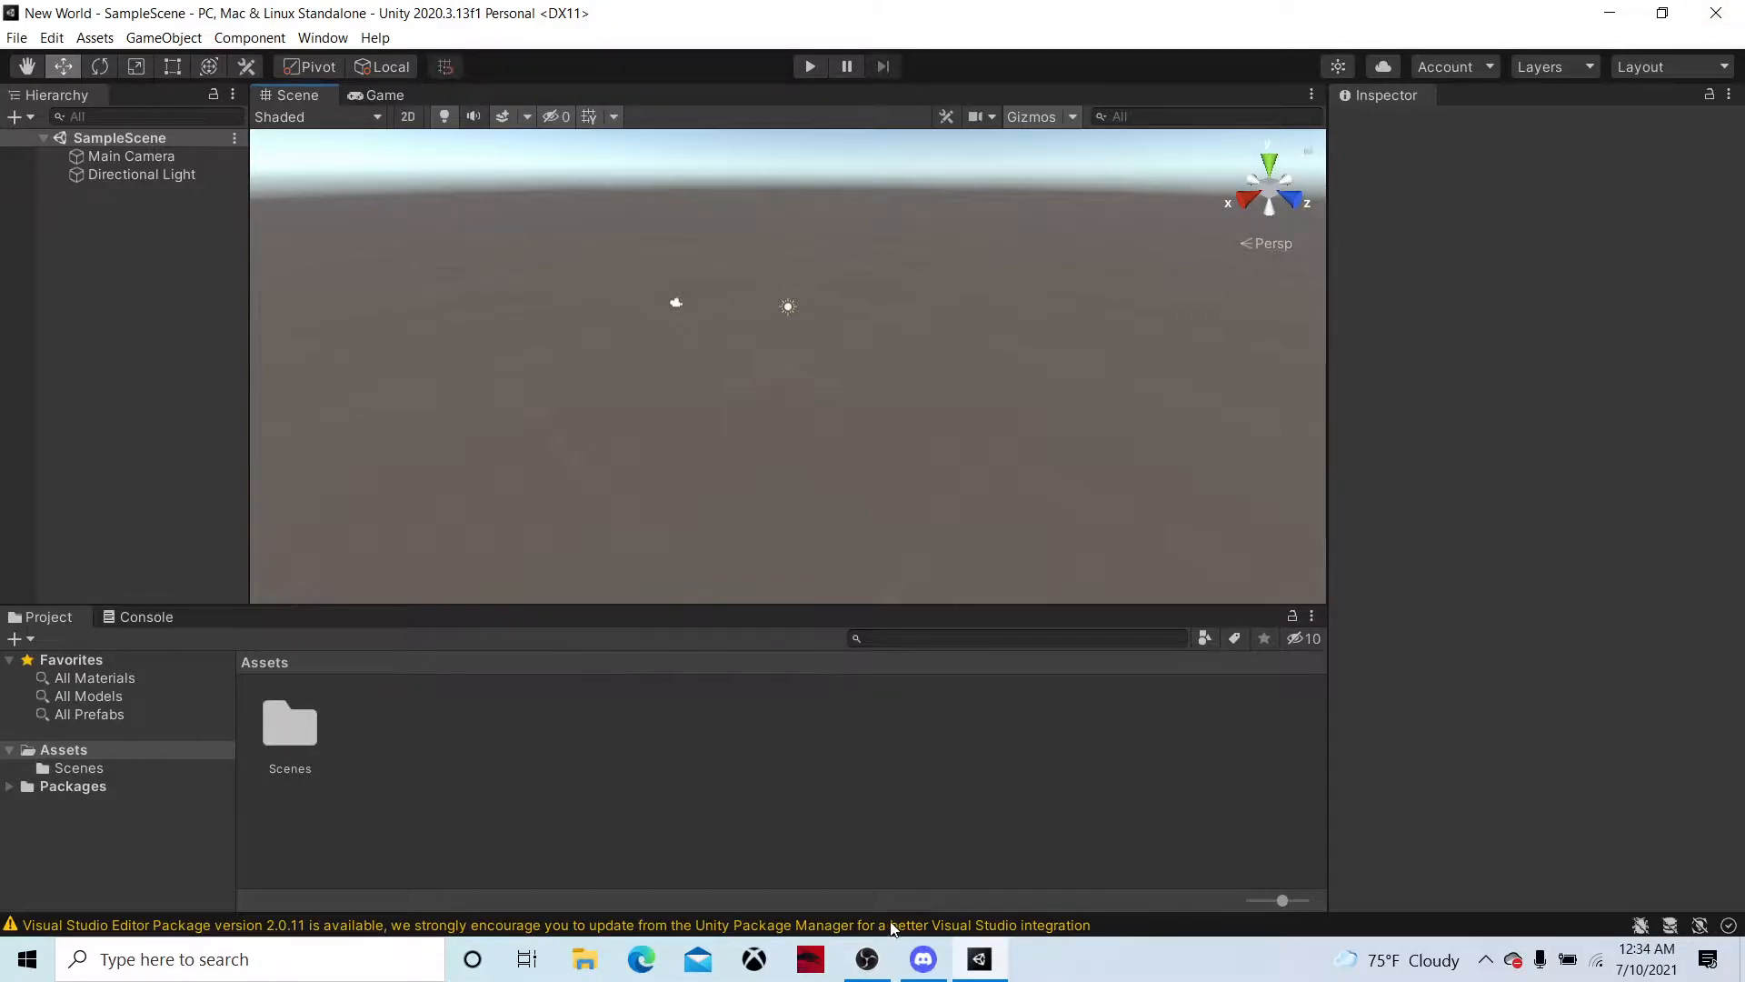
click(867, 959)
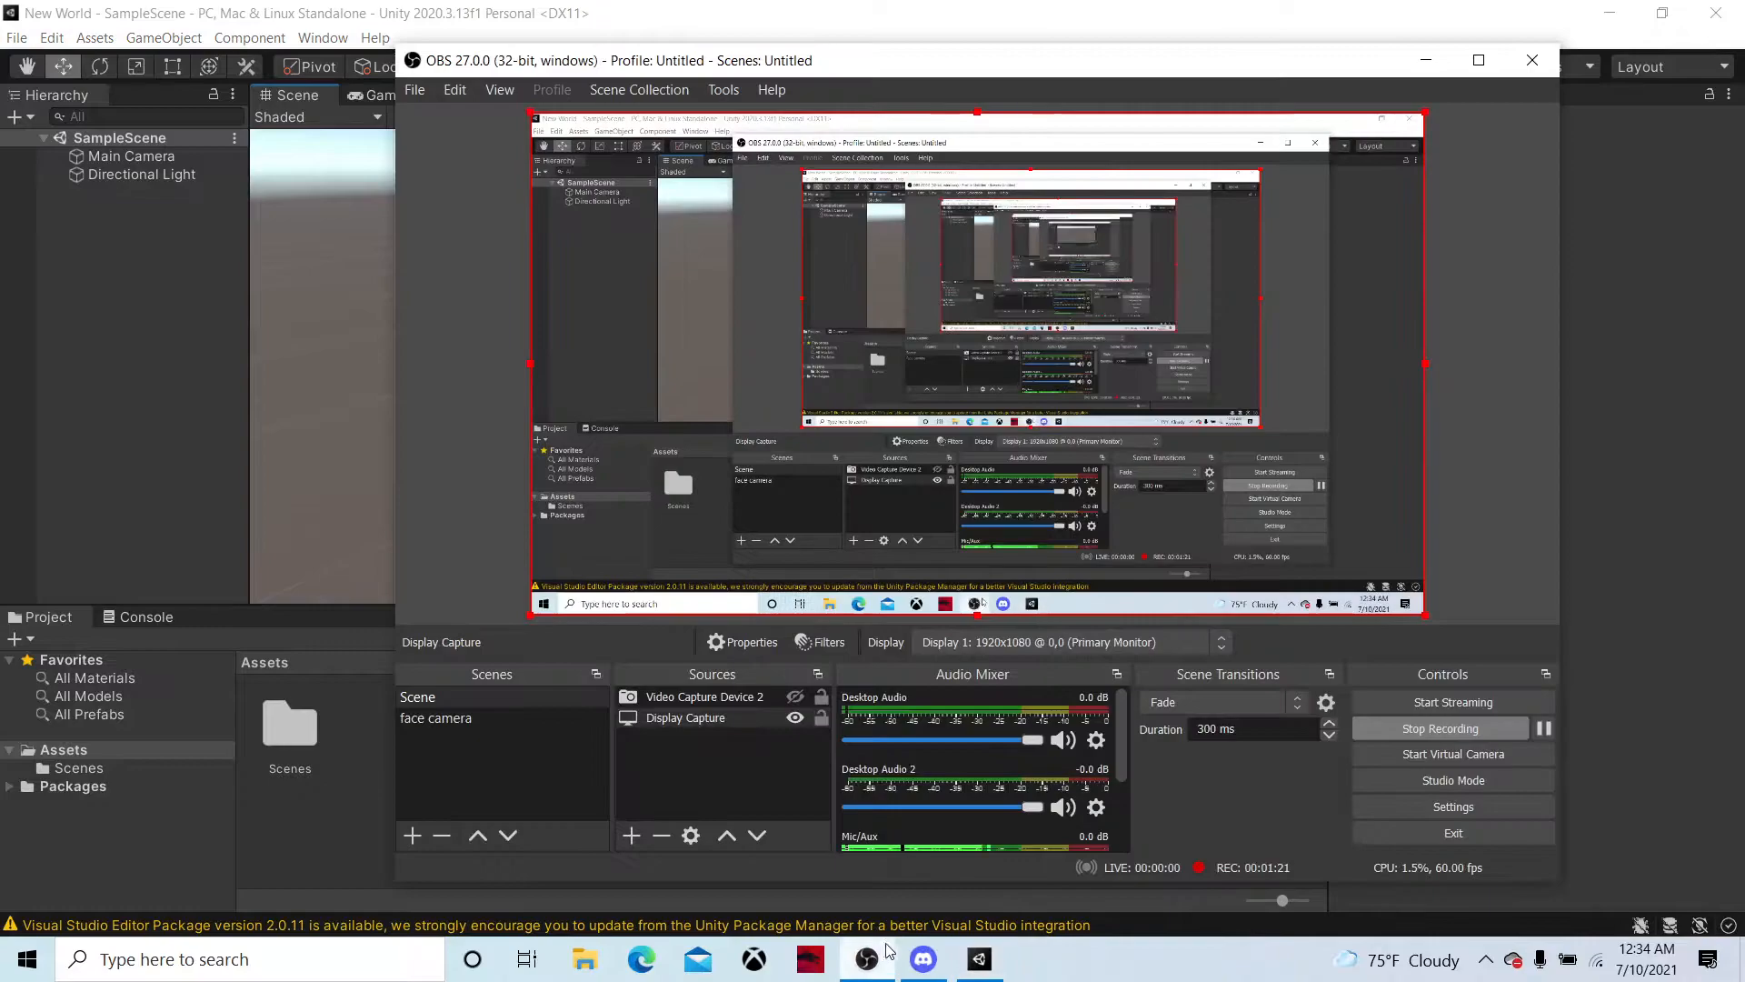
click(1427, 59)
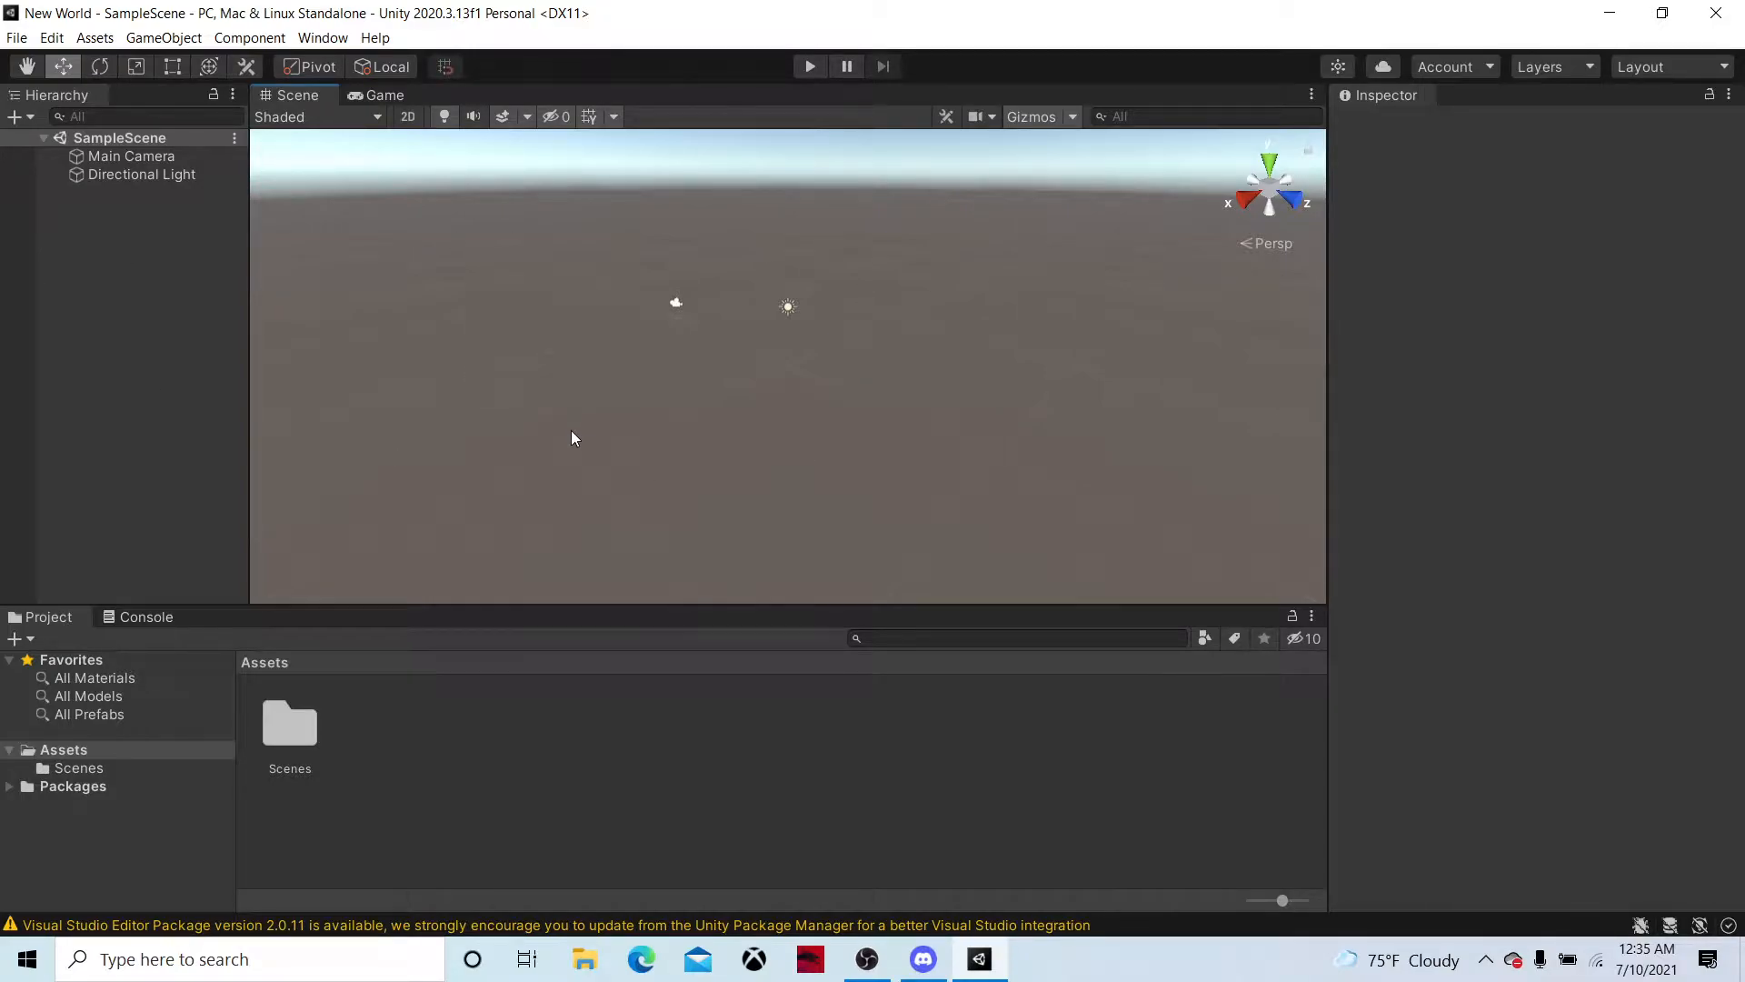
Create a folder named Materals in the project's Assets
right_click(558, 769)
mouse_move(611, 249)
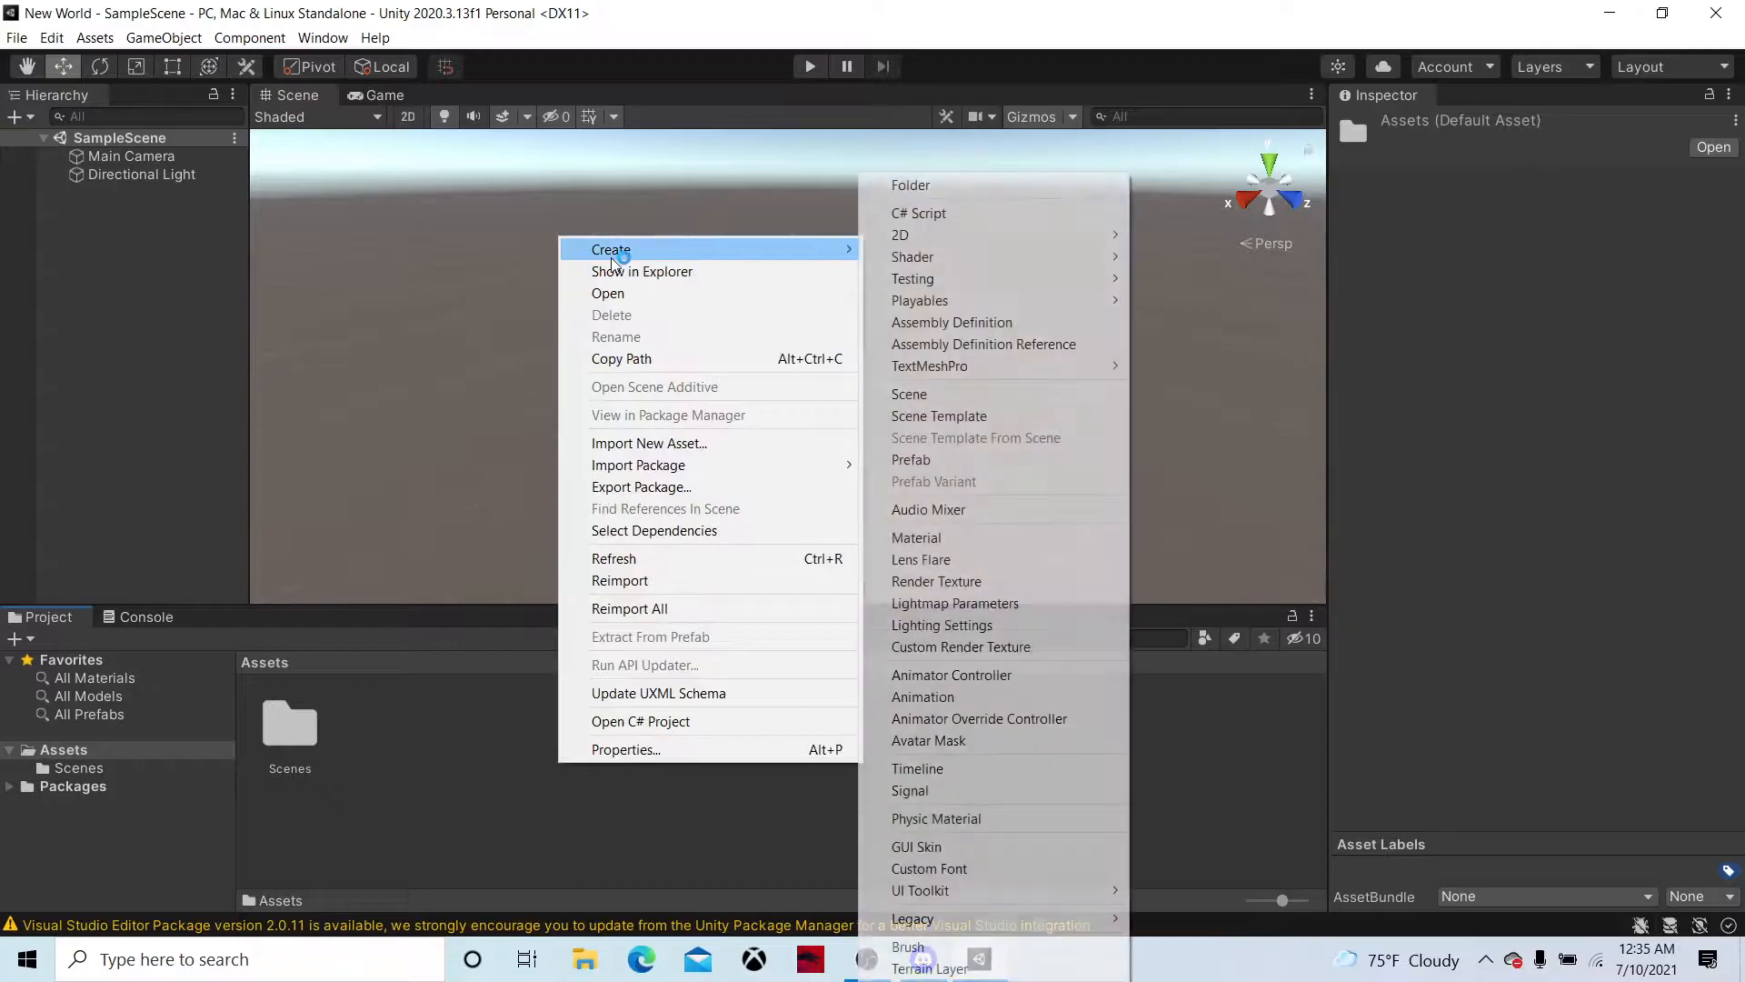
click(912, 186)
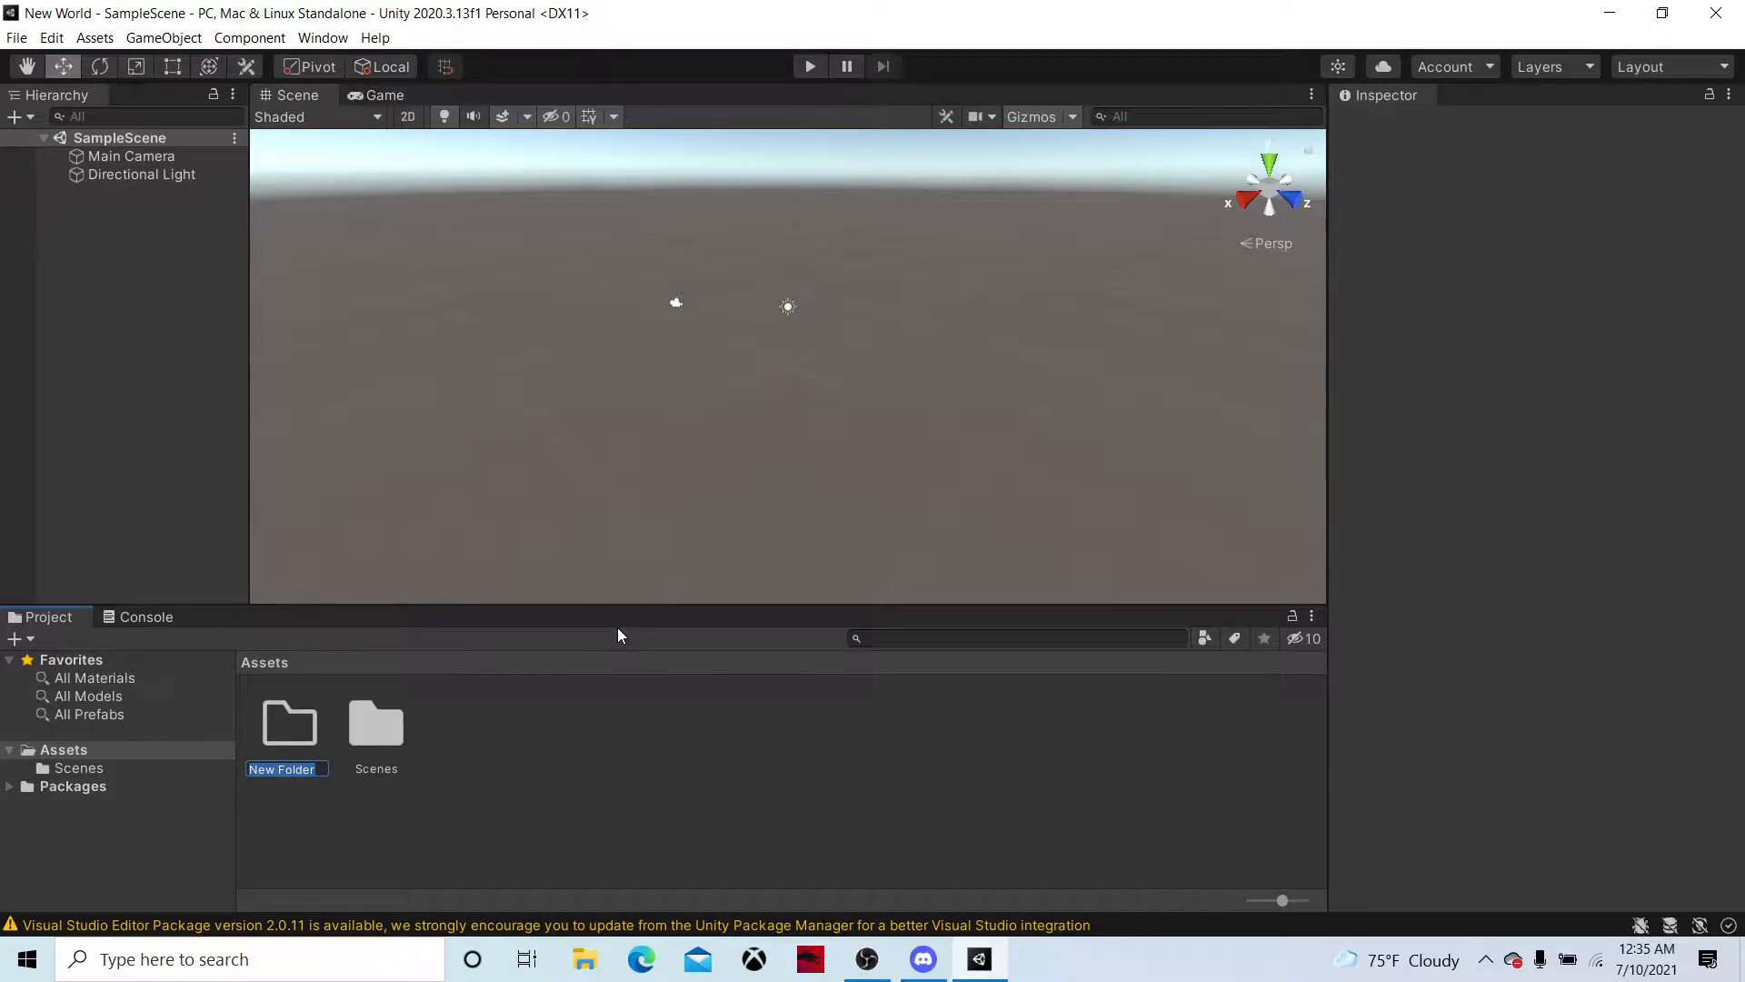
text(Materials)
key(Return)
Add a folder named Prefabs to the project's Assets
right_click(695, 708)
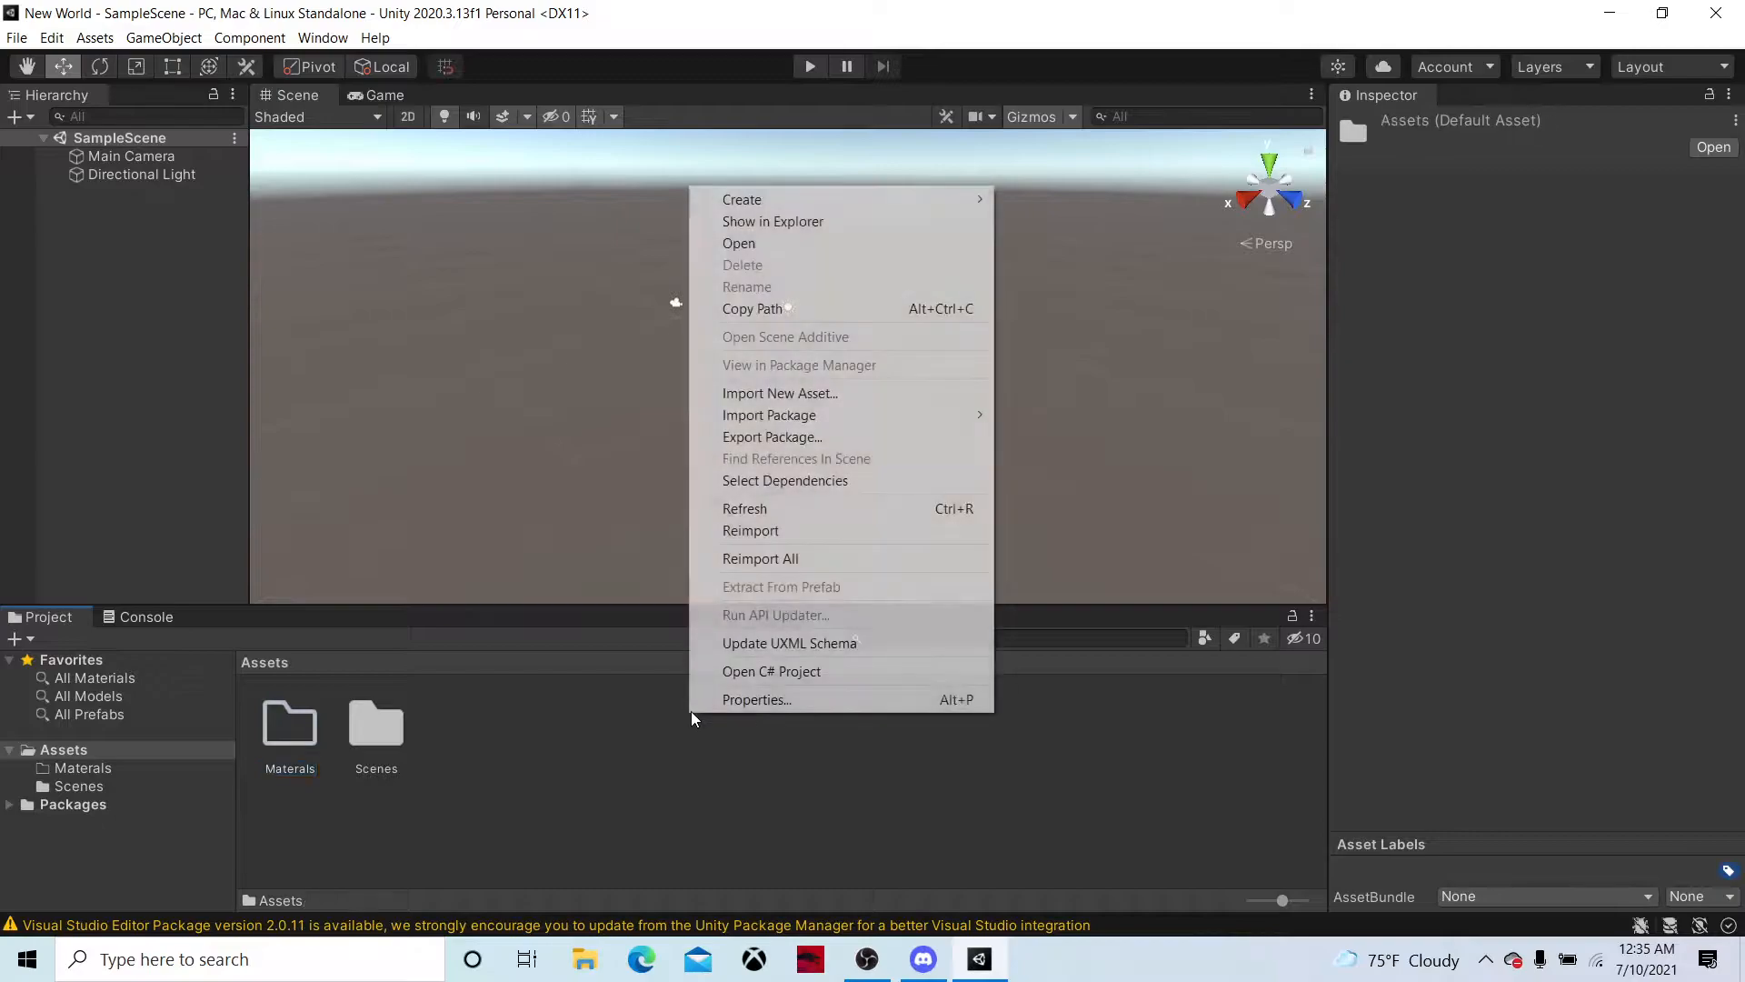
mouse_move(784, 198)
click(1041, 186)
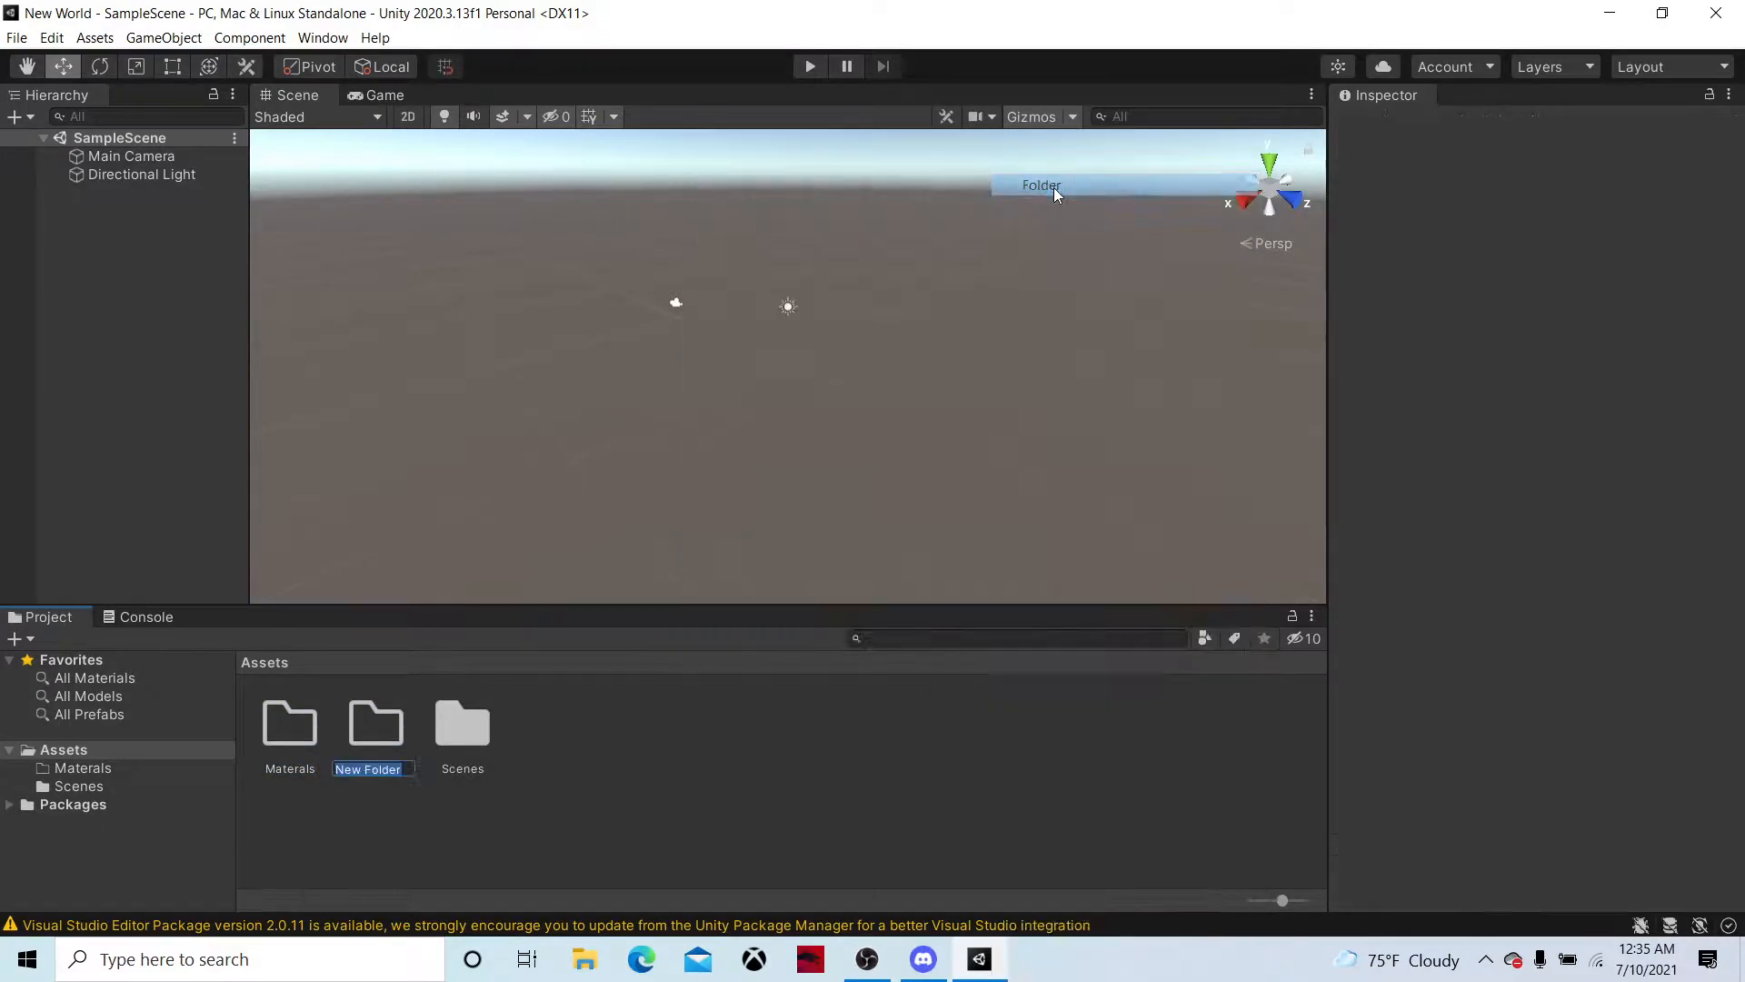
text(Prefabs)
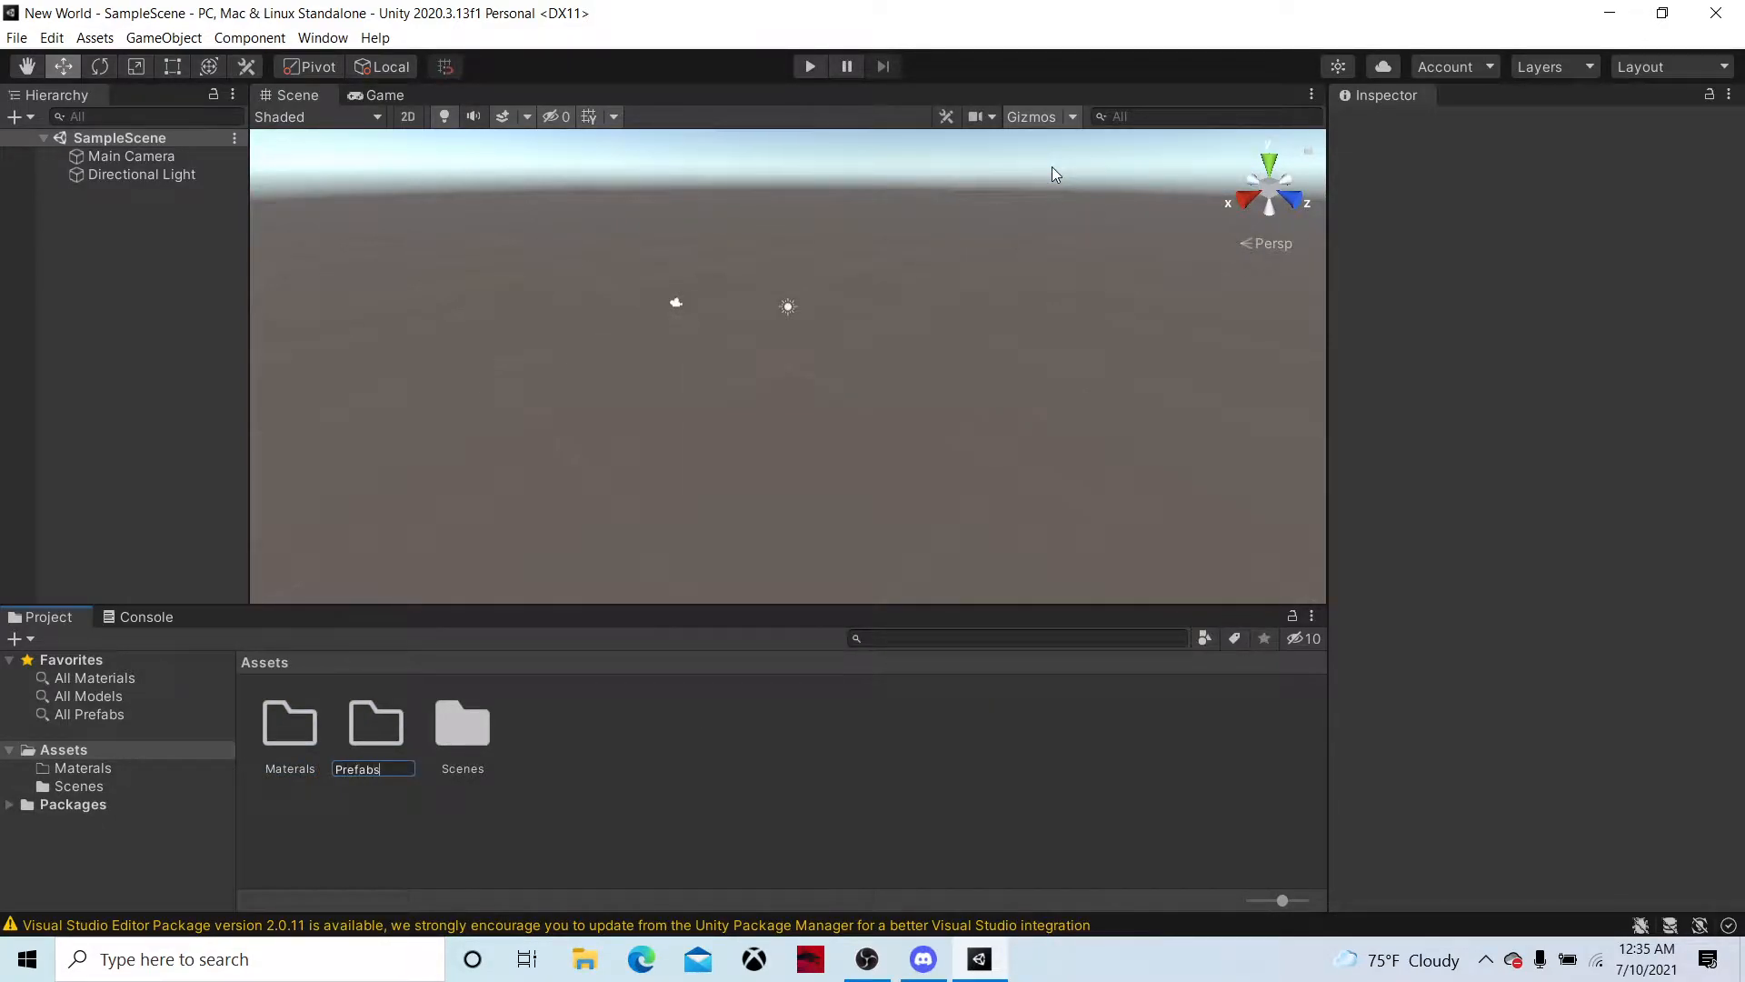
key(Return)
Add a folder named Scripts to the project's Assets
right_click(780, 743)
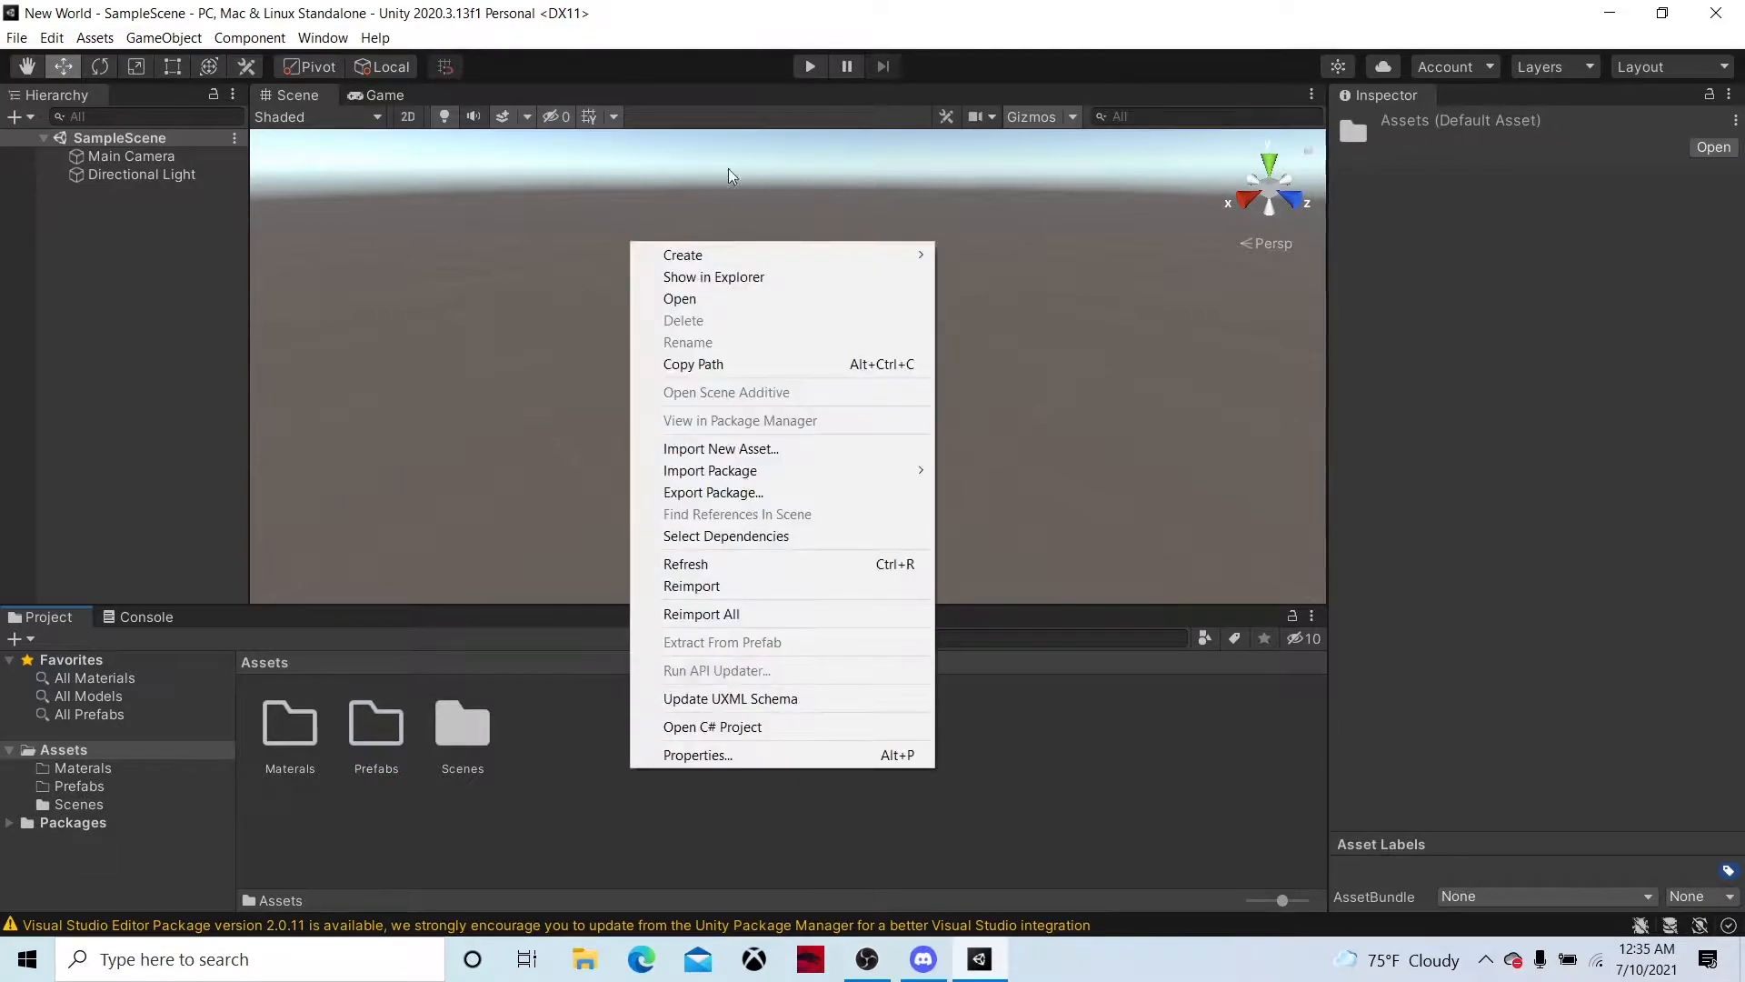
mouse_move(727, 255)
click(1051, 186)
text(Scripts)
key(Return)
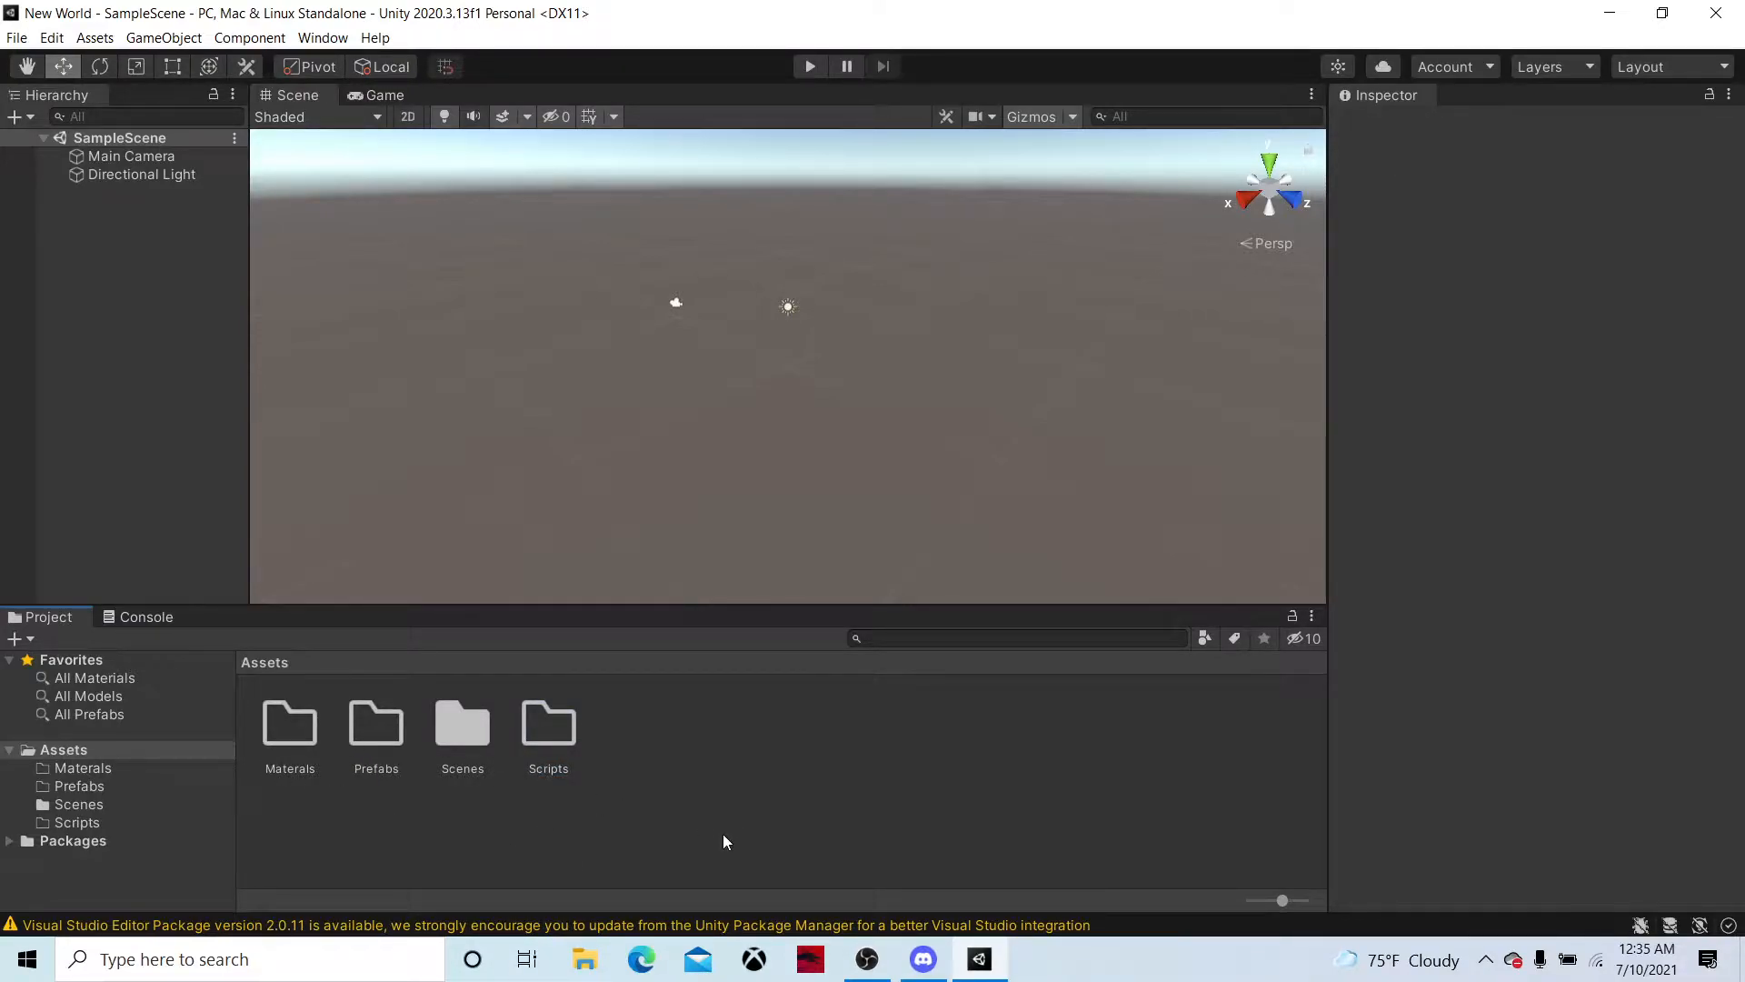
Add a folder named UI to the project's Assets and clear the selection
right_click(673, 803)
mouse_move(732, 290)
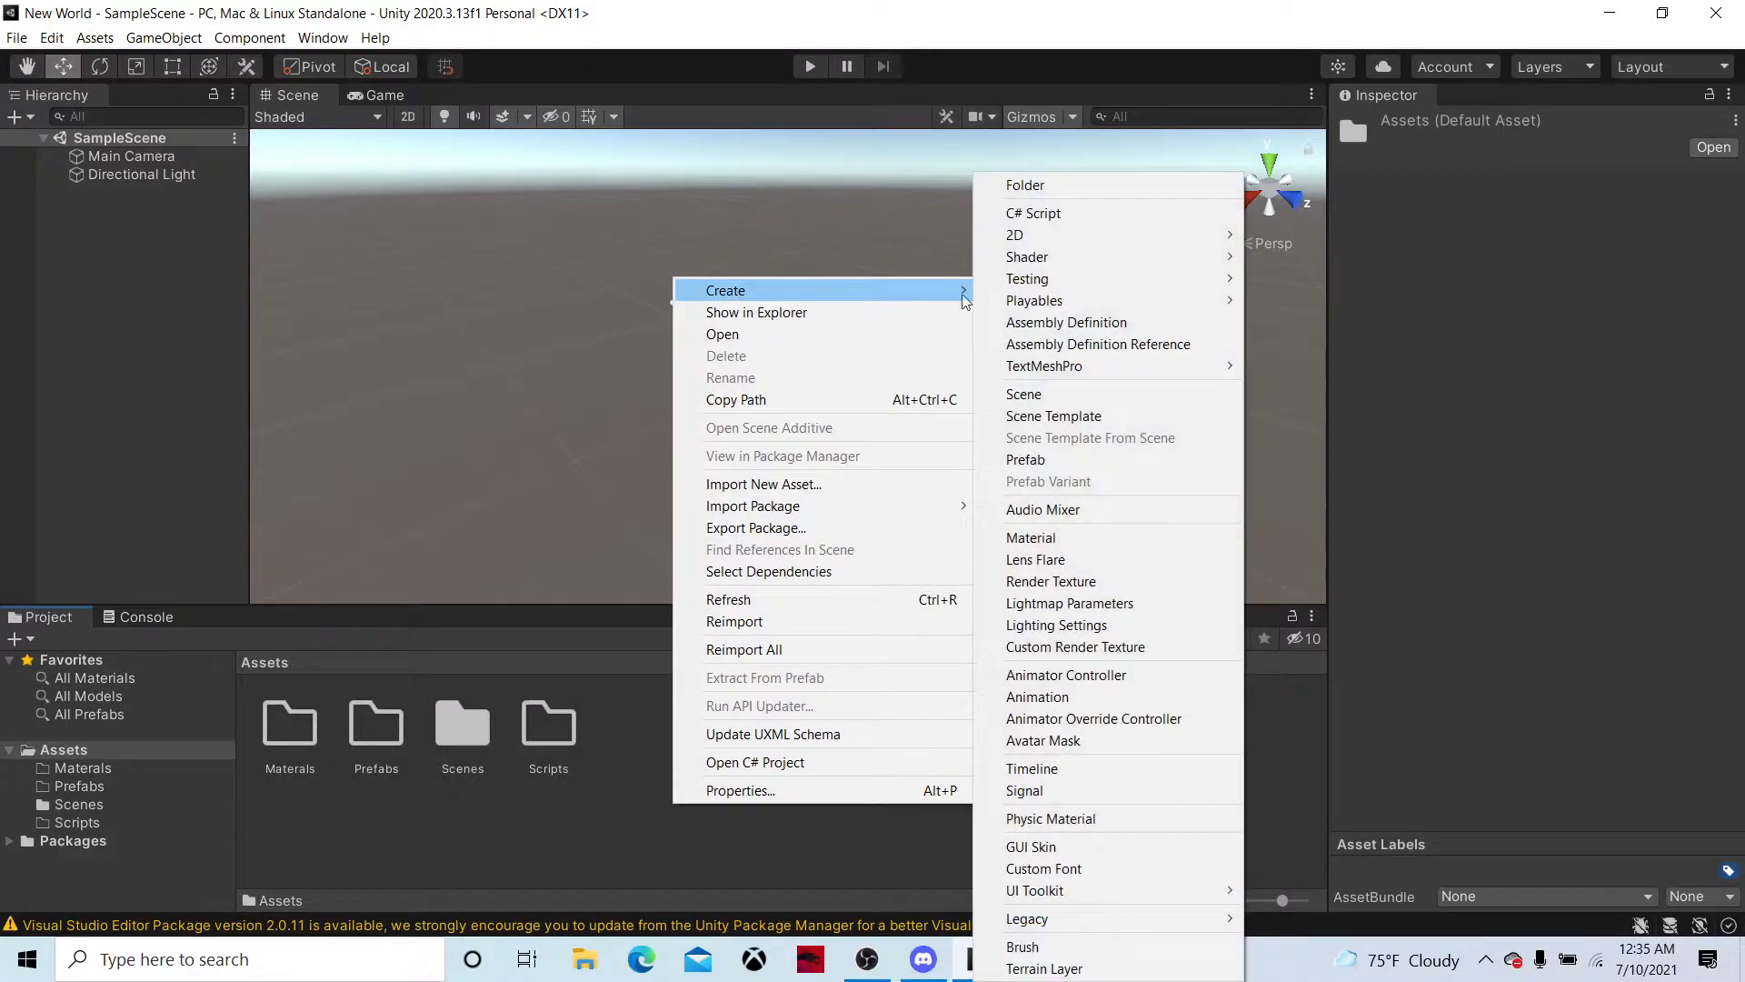
click(1022, 187)
text(UI)
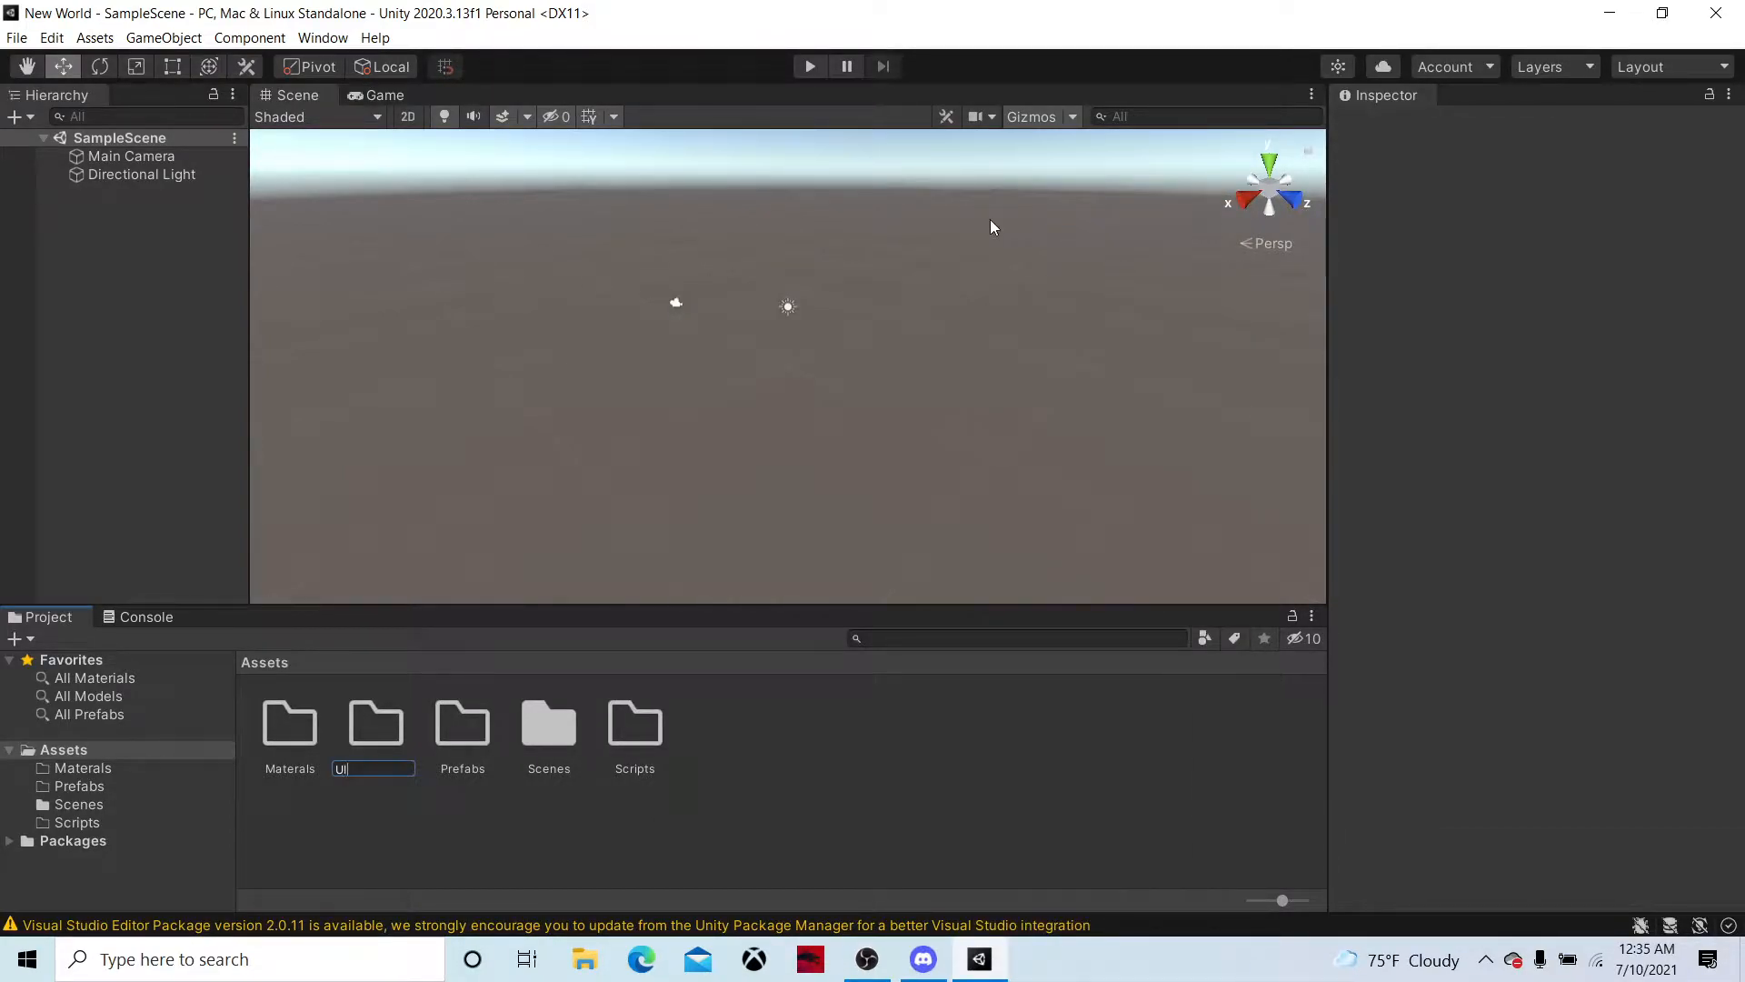
key(Return)
click(689, 788)
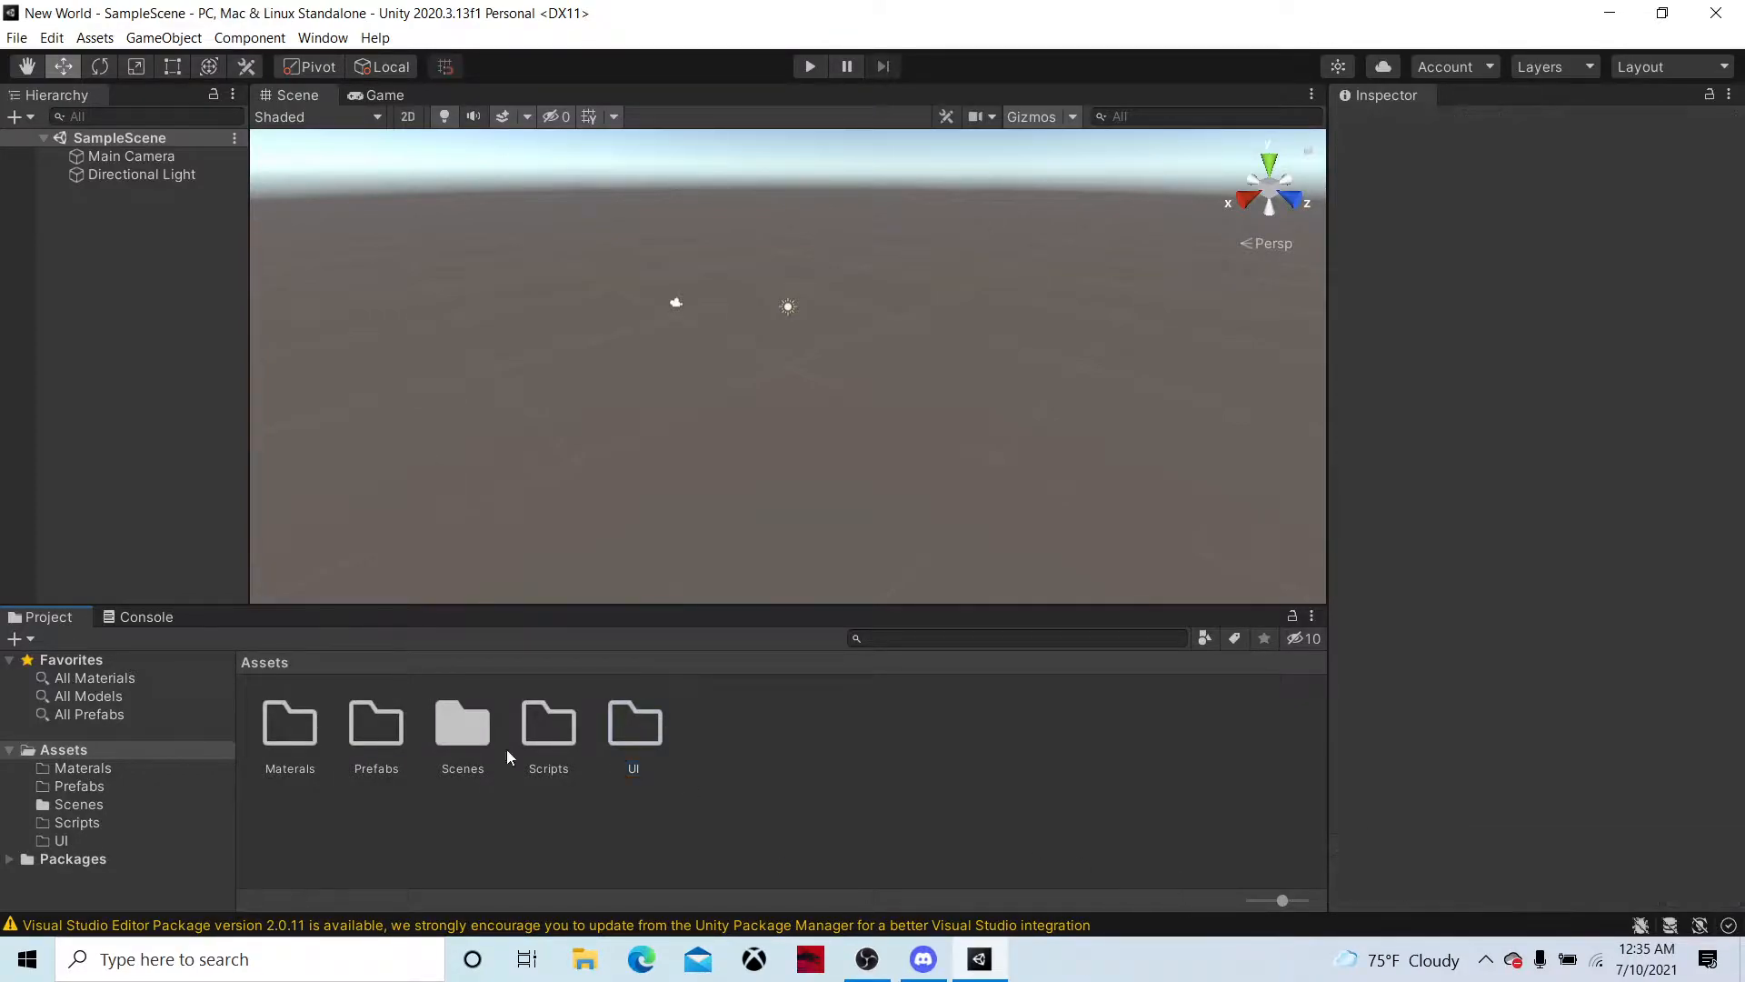
click(154, 276)
right_drag(823, 325, 789, 207)
key(w)
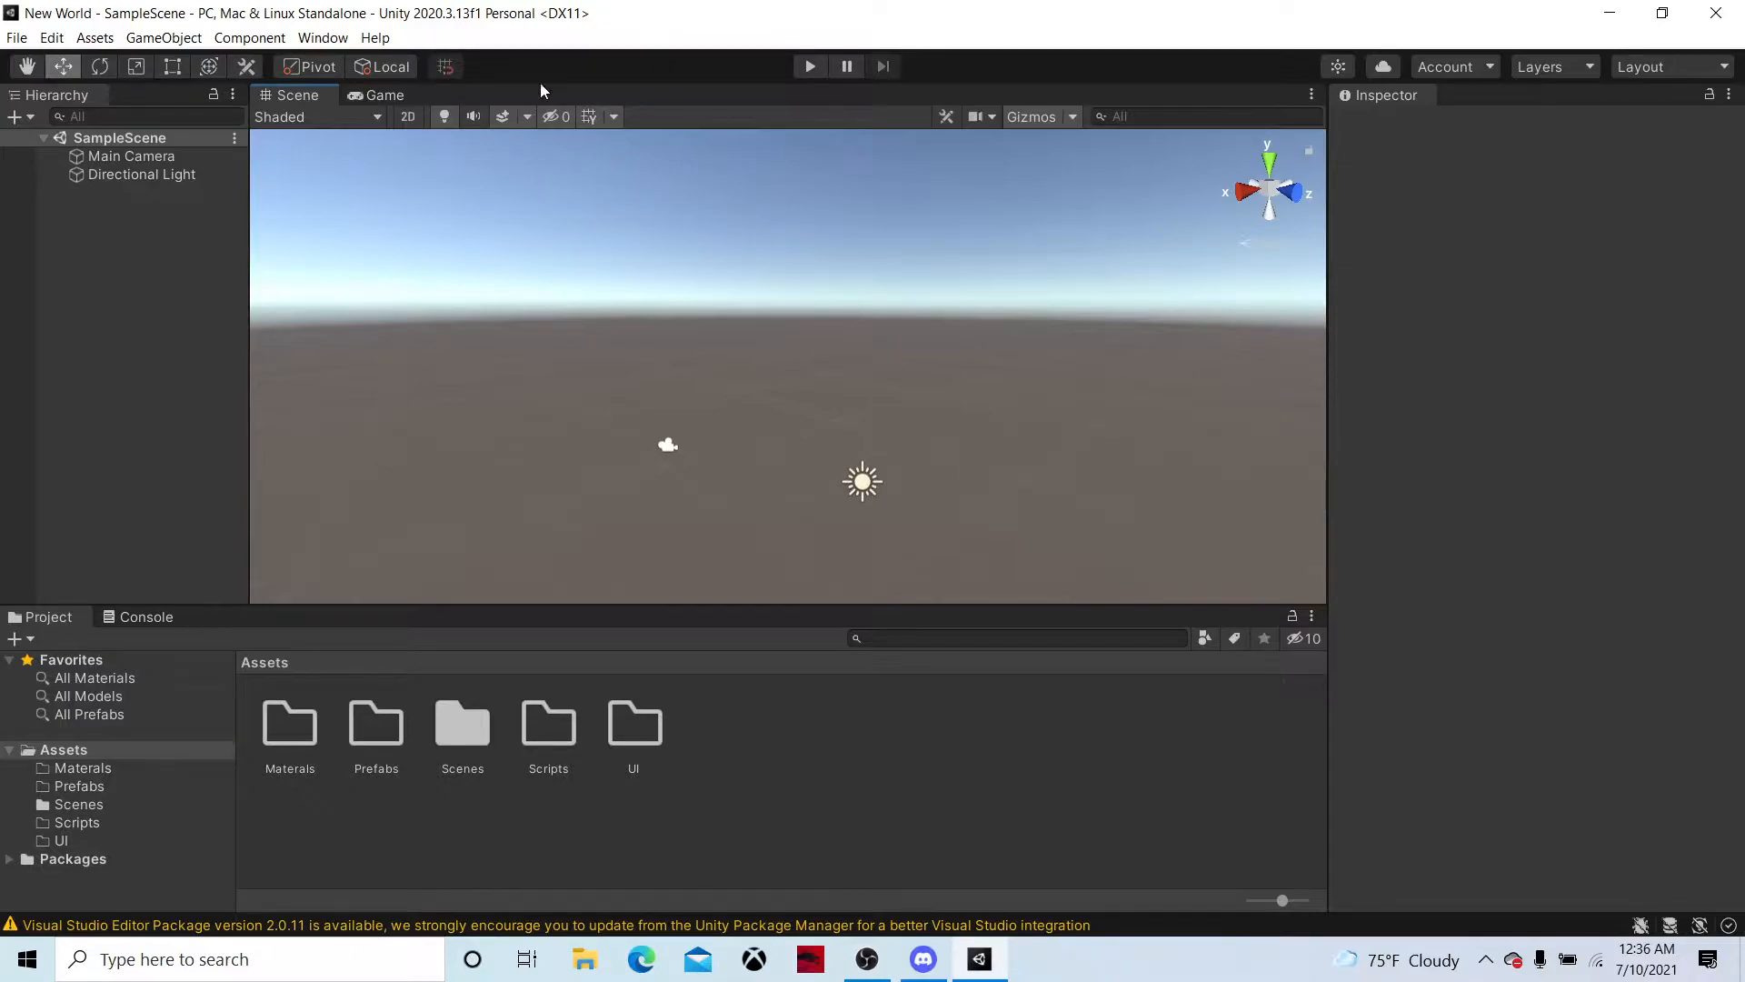
click(323, 37)
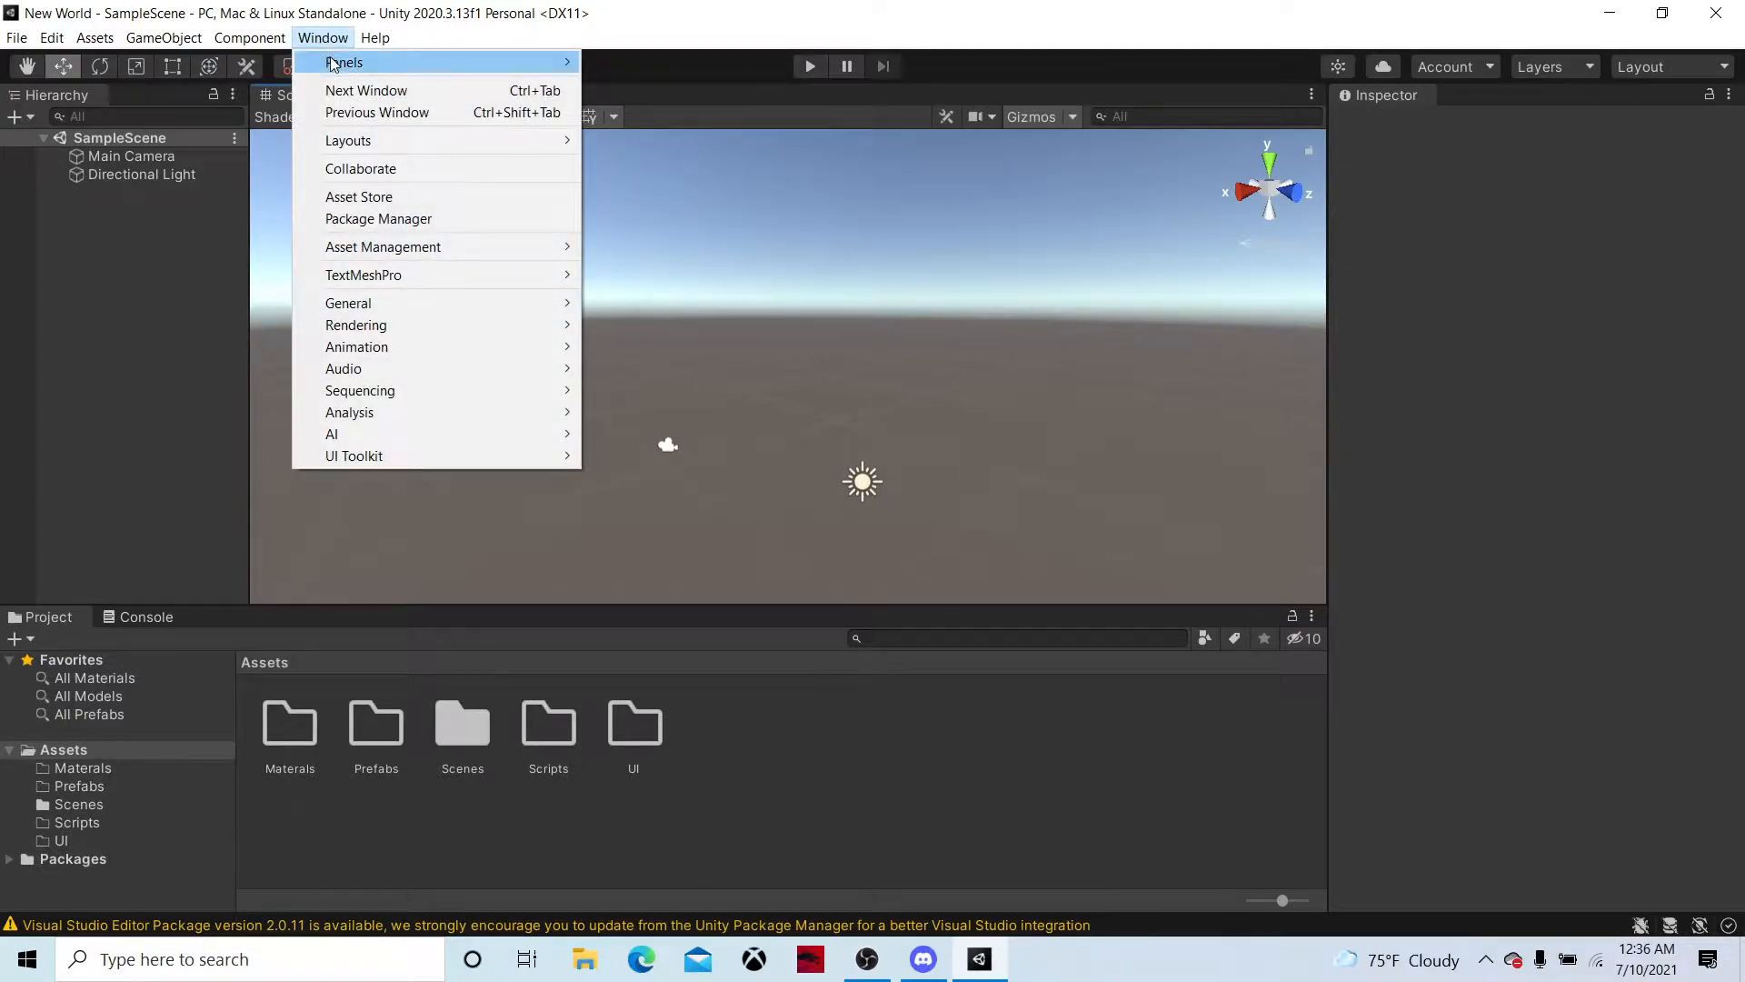
Switch to Microsoft Edge, search the web for miximo and open the official Mixamo website
click(644, 957)
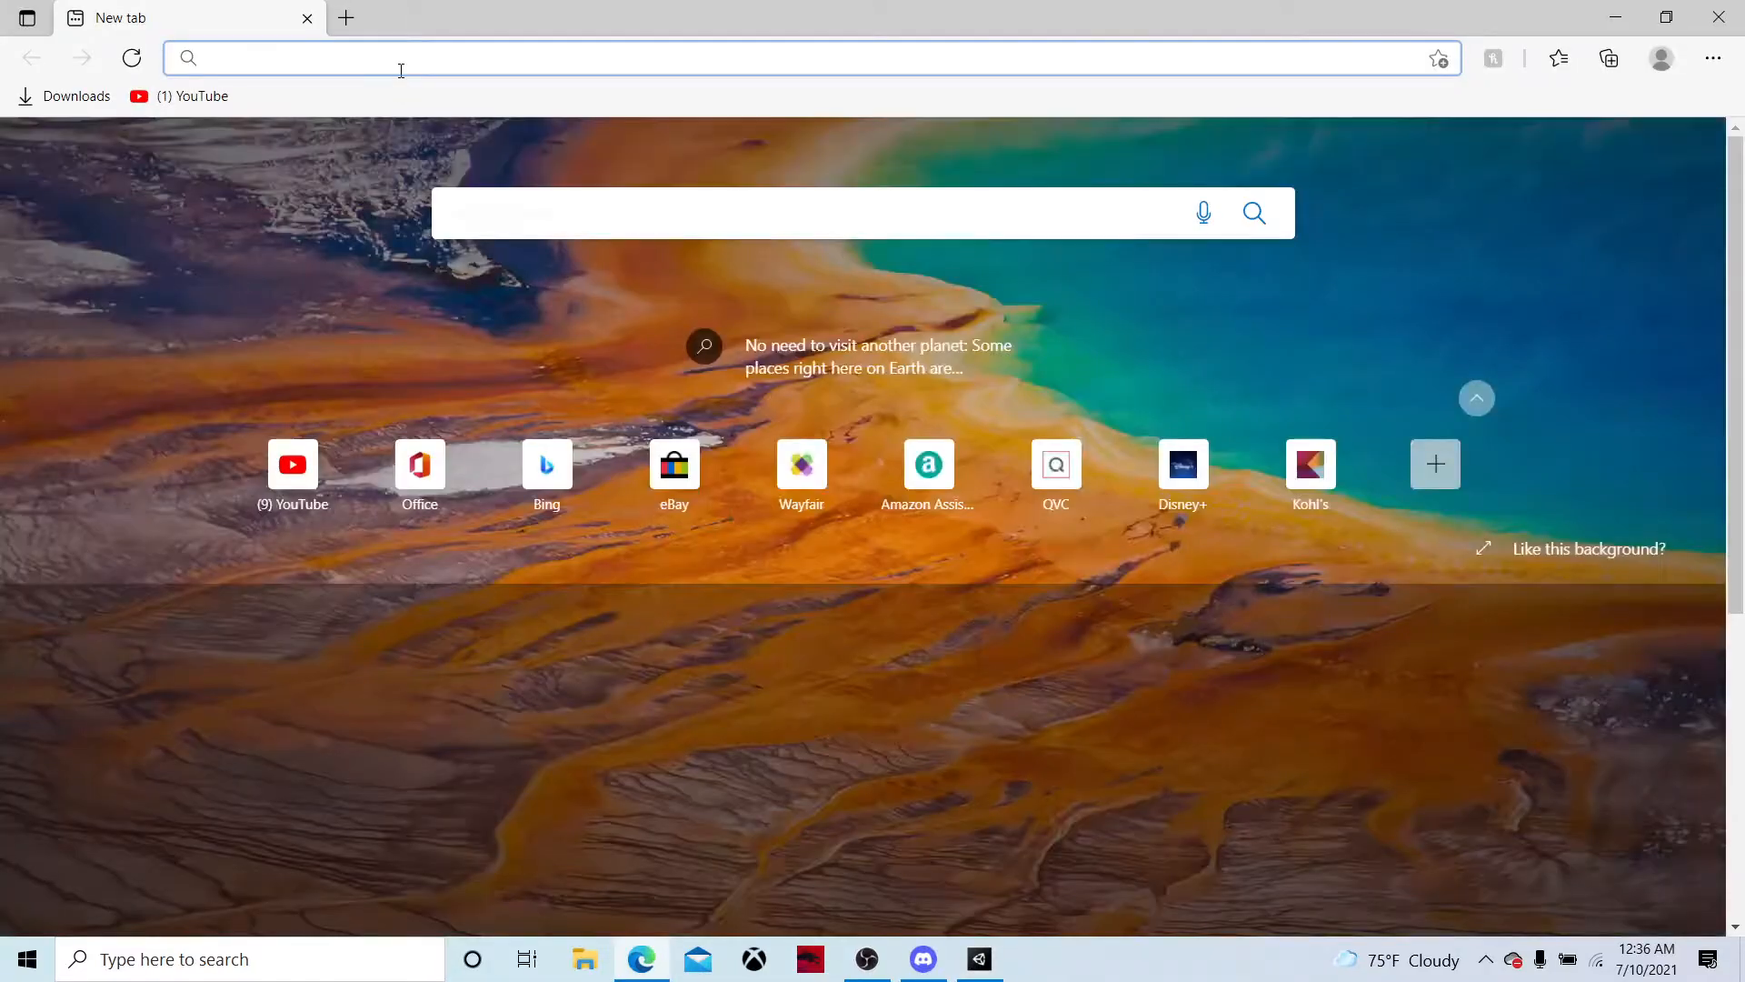
text(mixi)
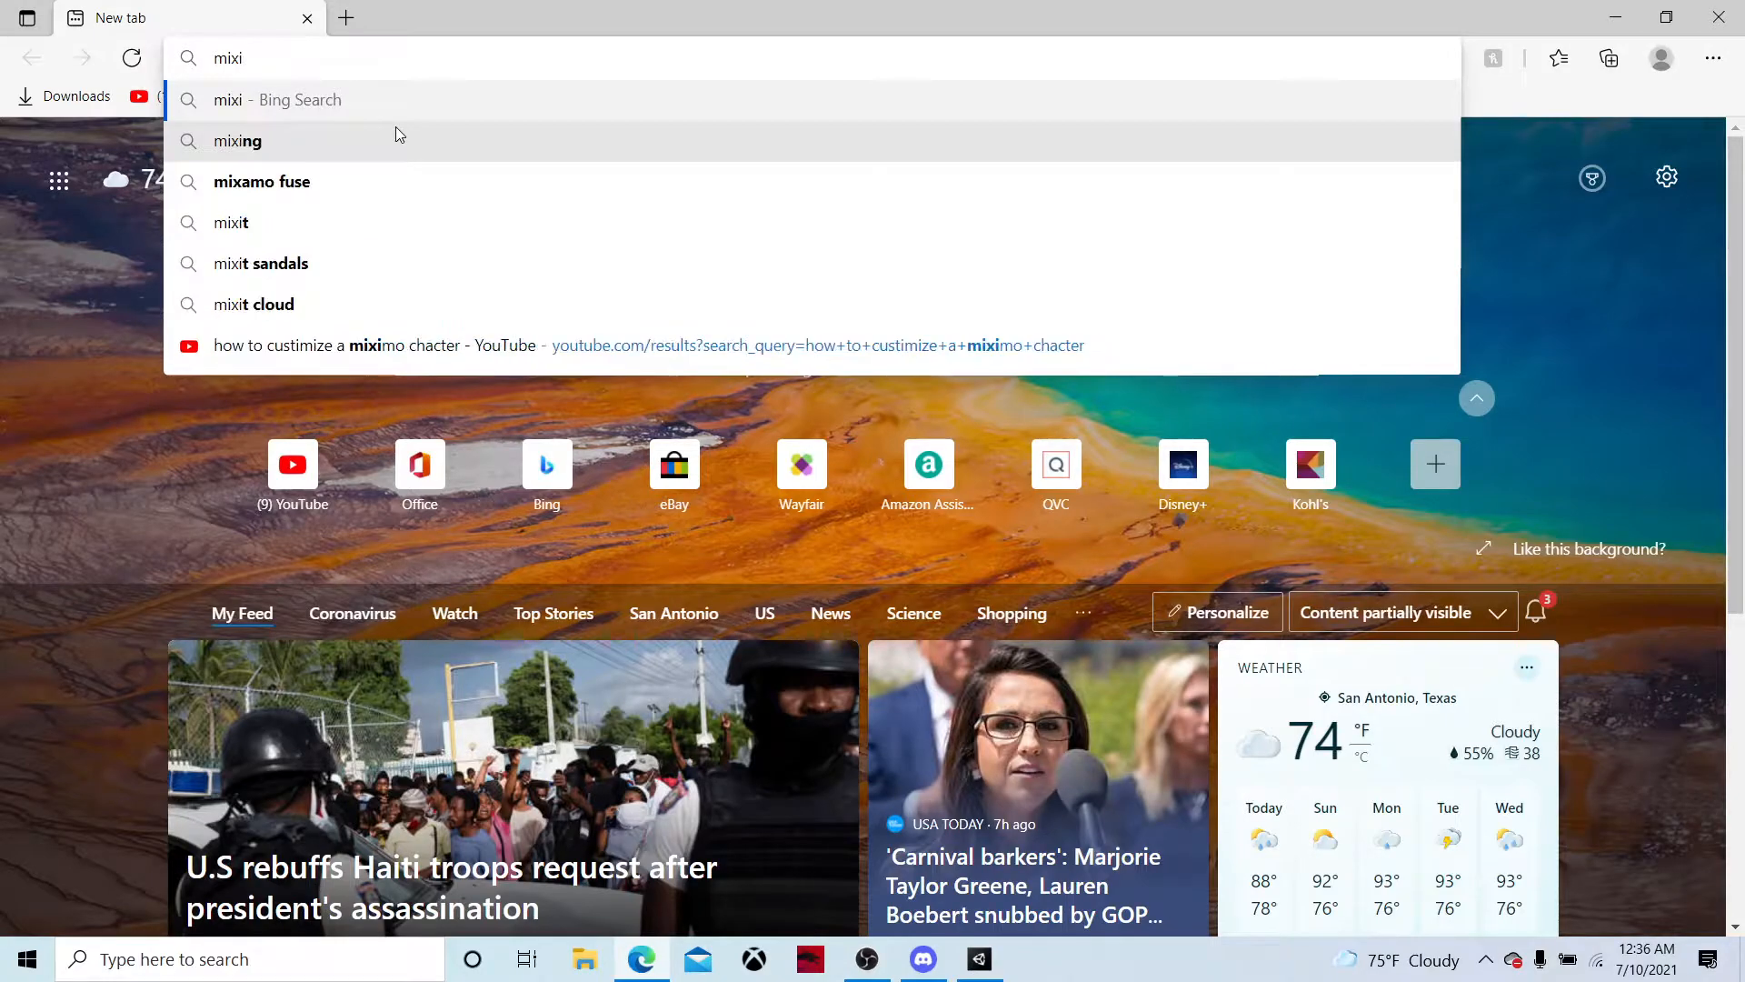
text(m)
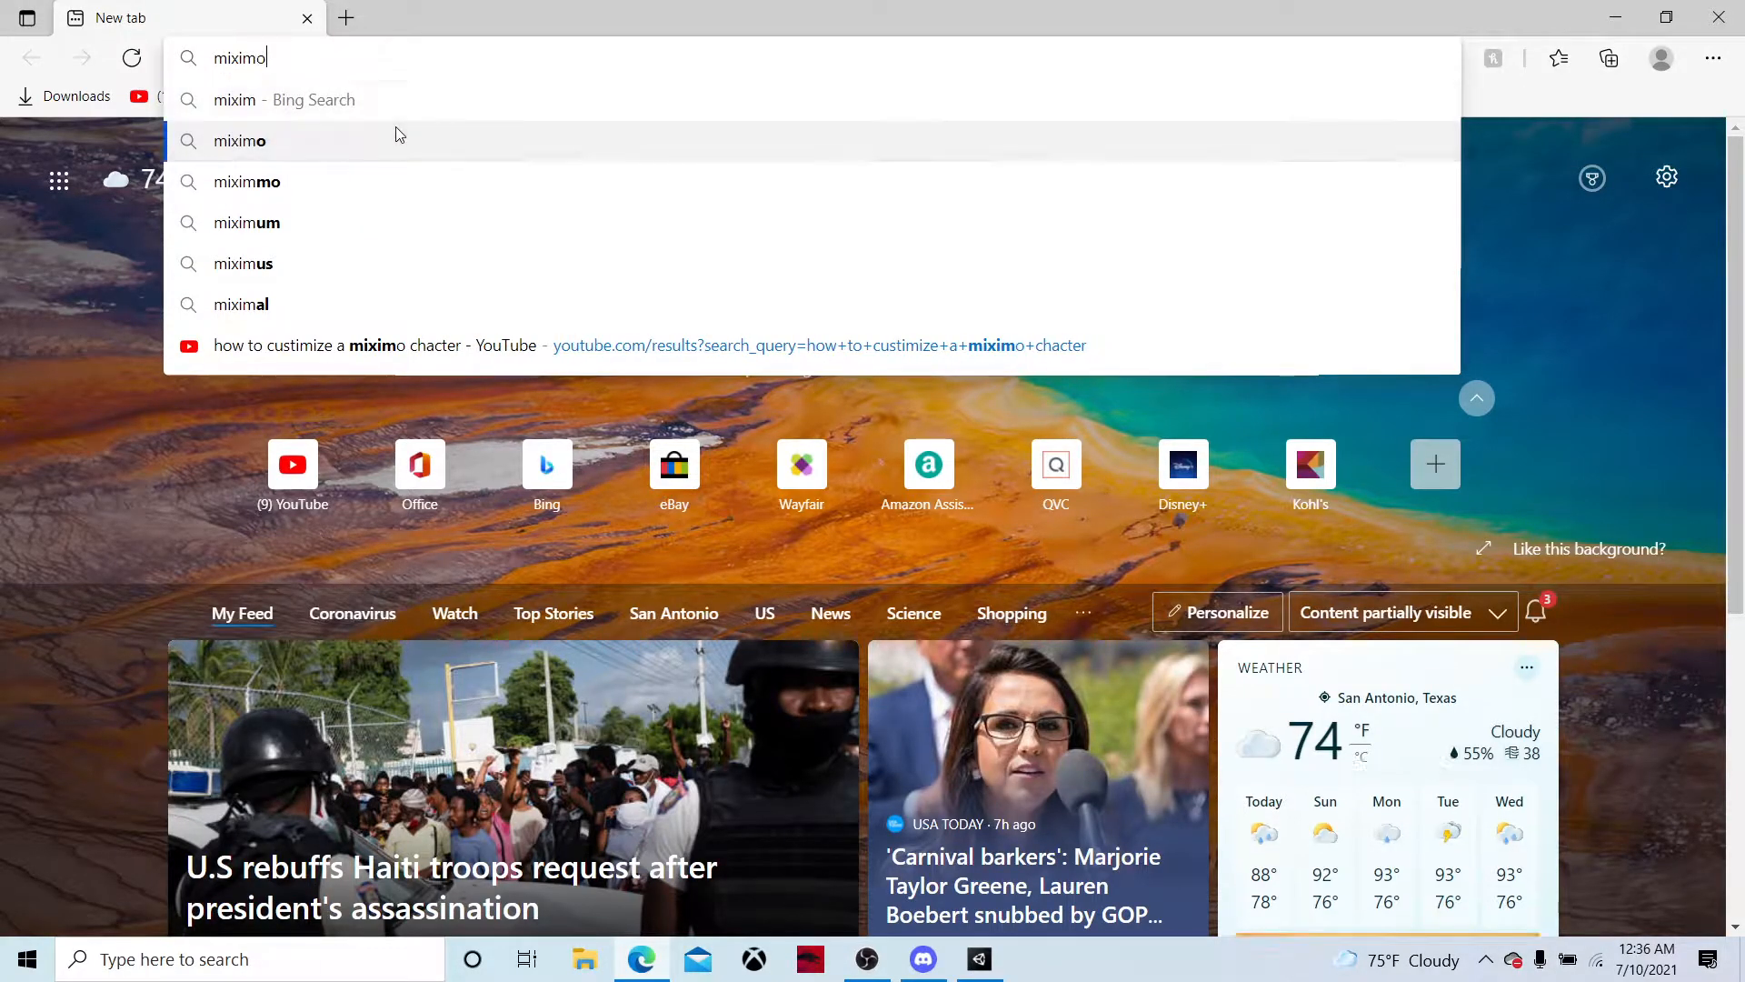
click(396, 137)
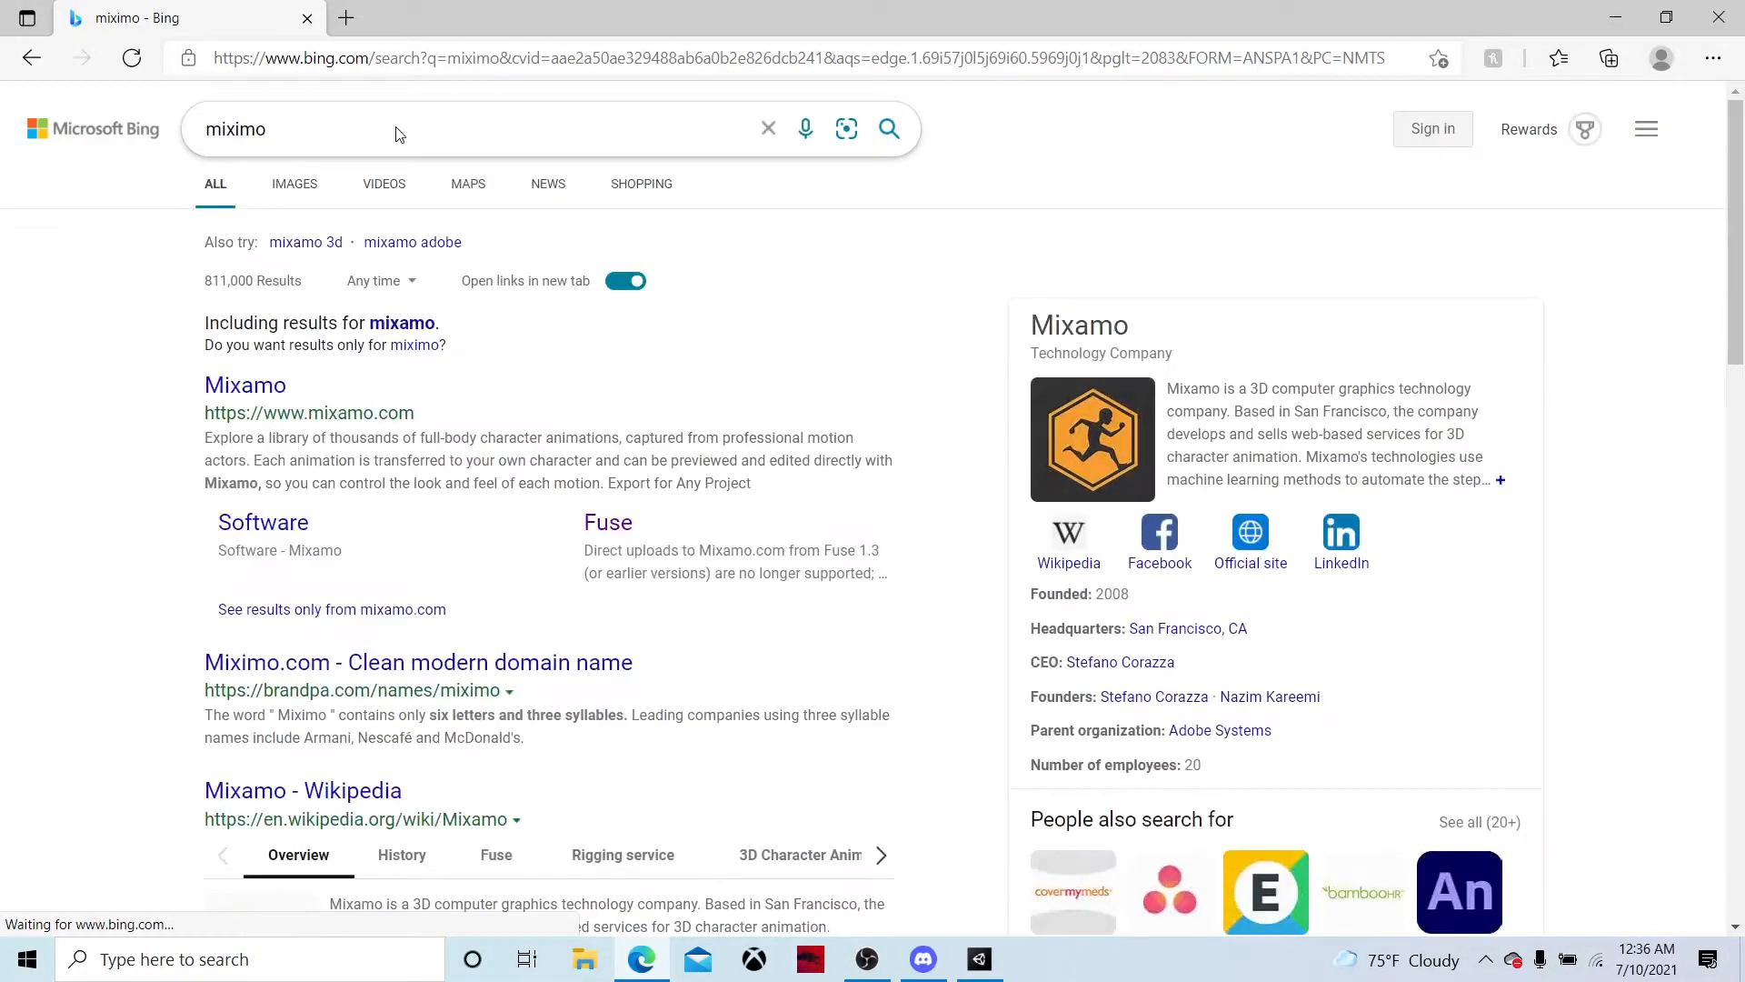
click(248, 389)
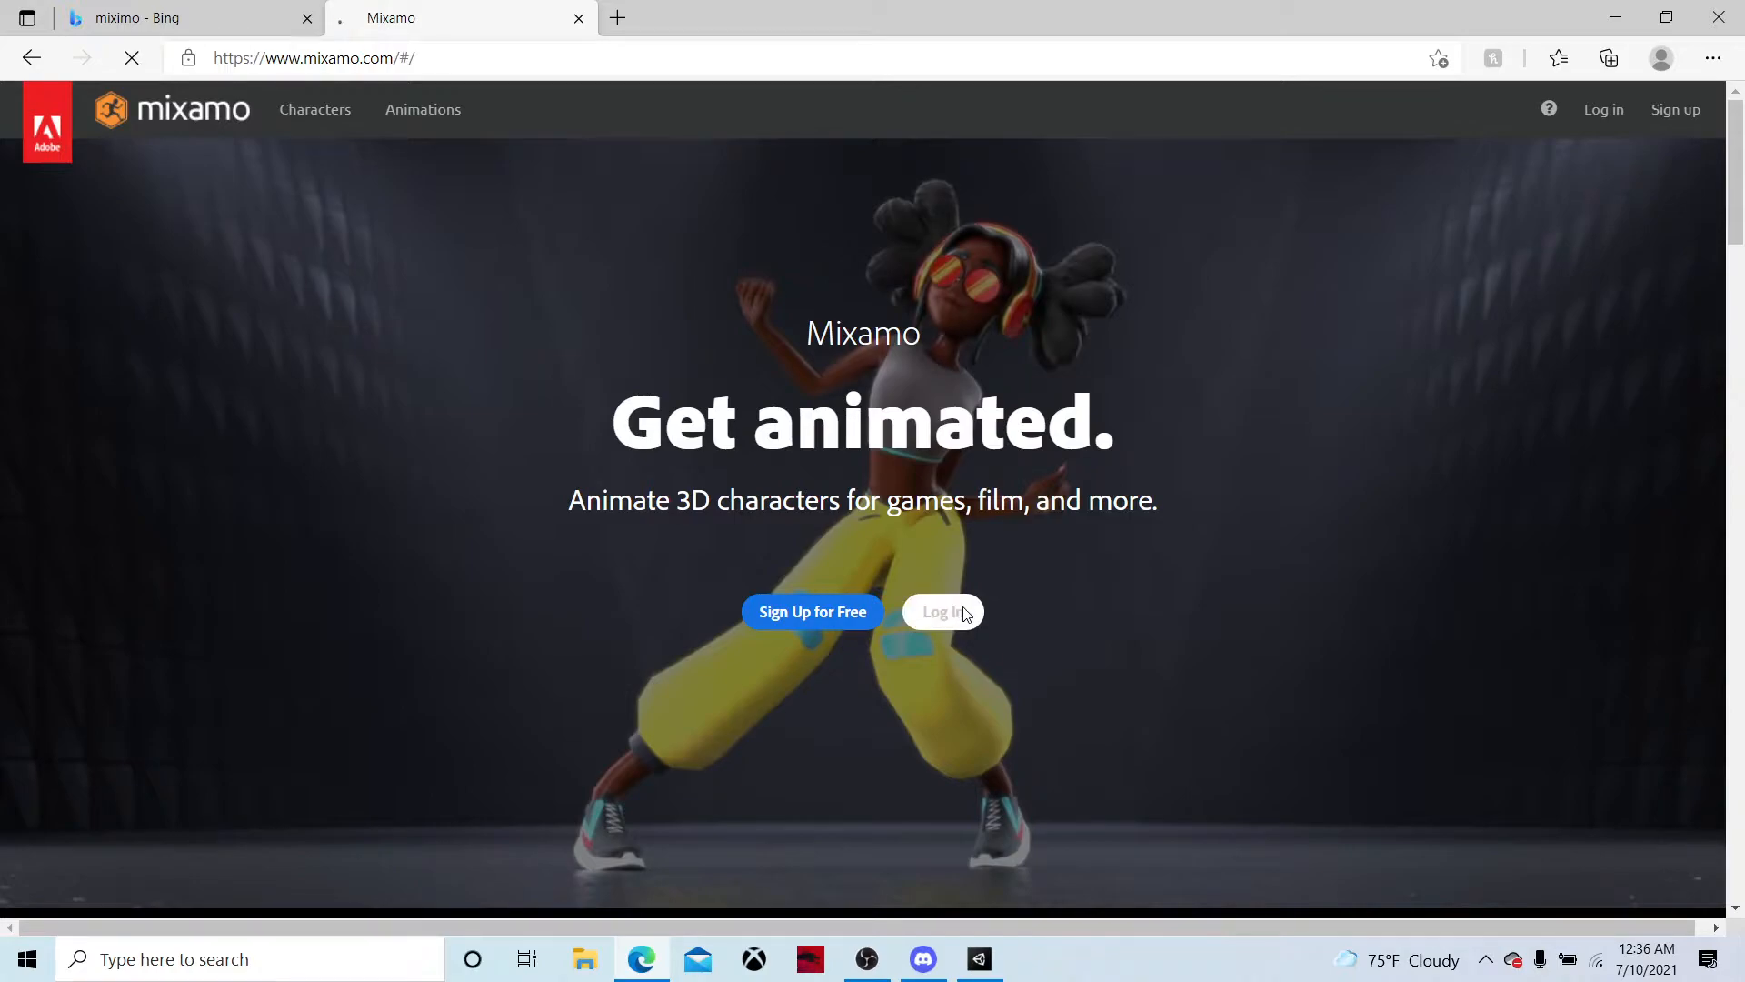
Log in to Mixamo by continuing with an existing Google account
click(963, 613)
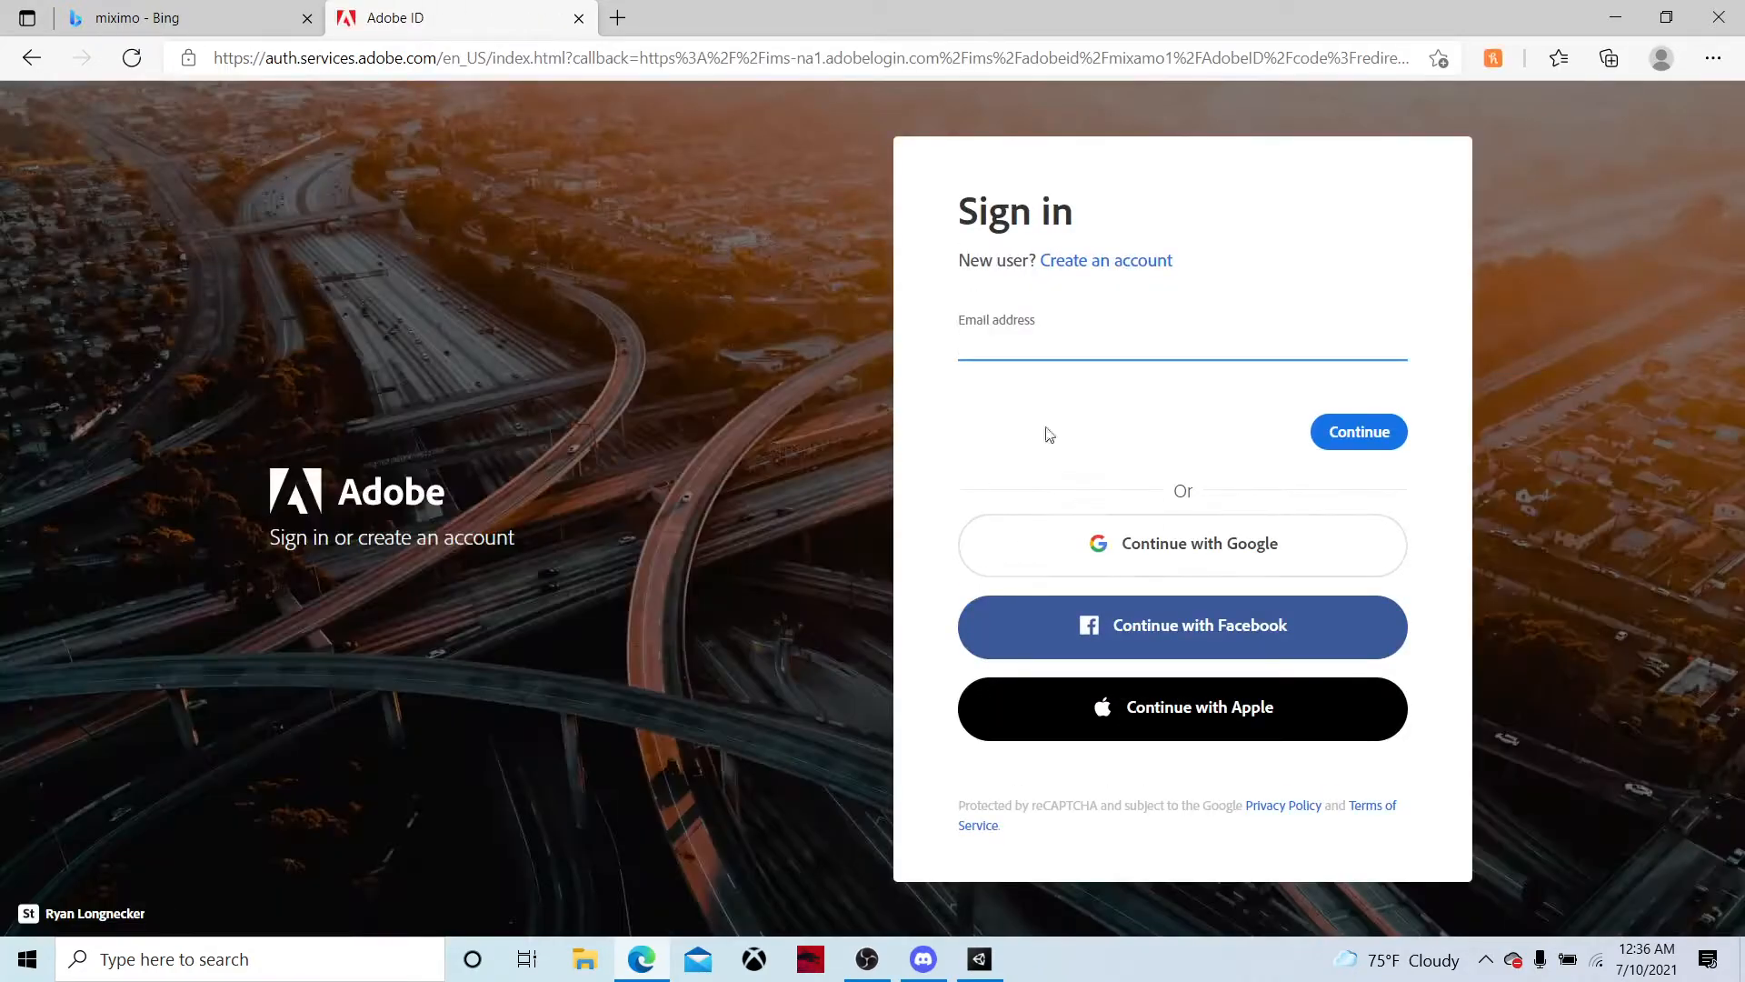
click(1073, 542)
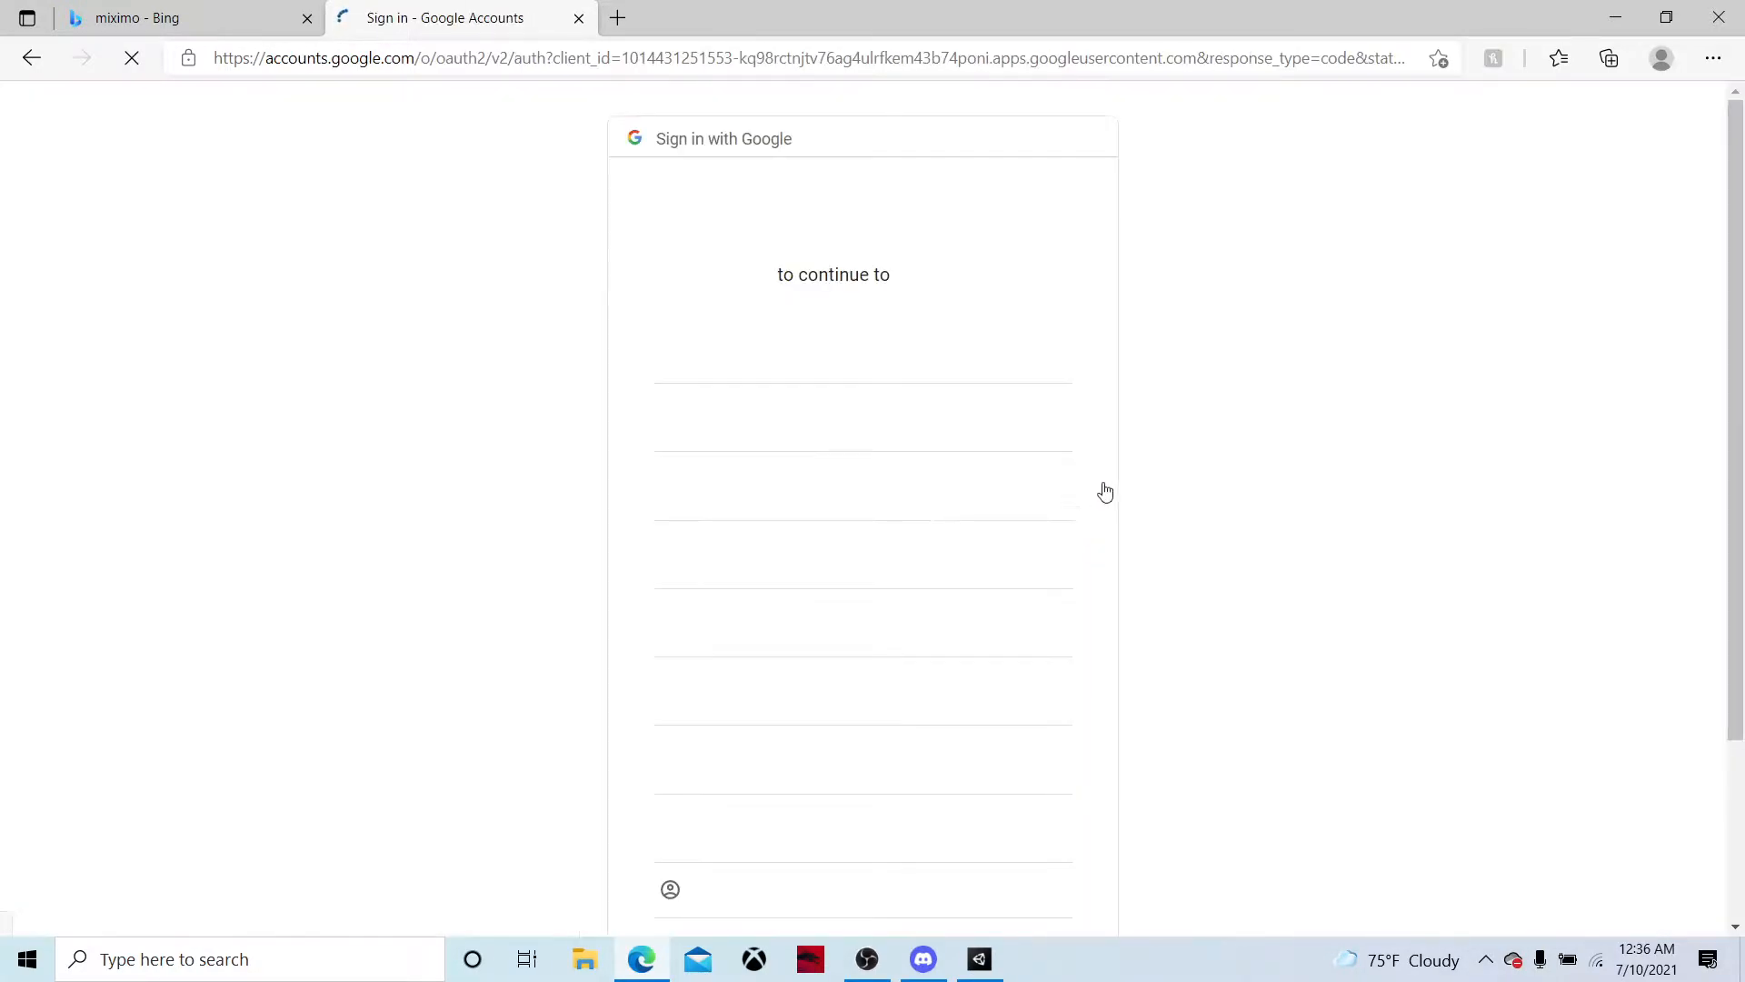
click(958, 380)
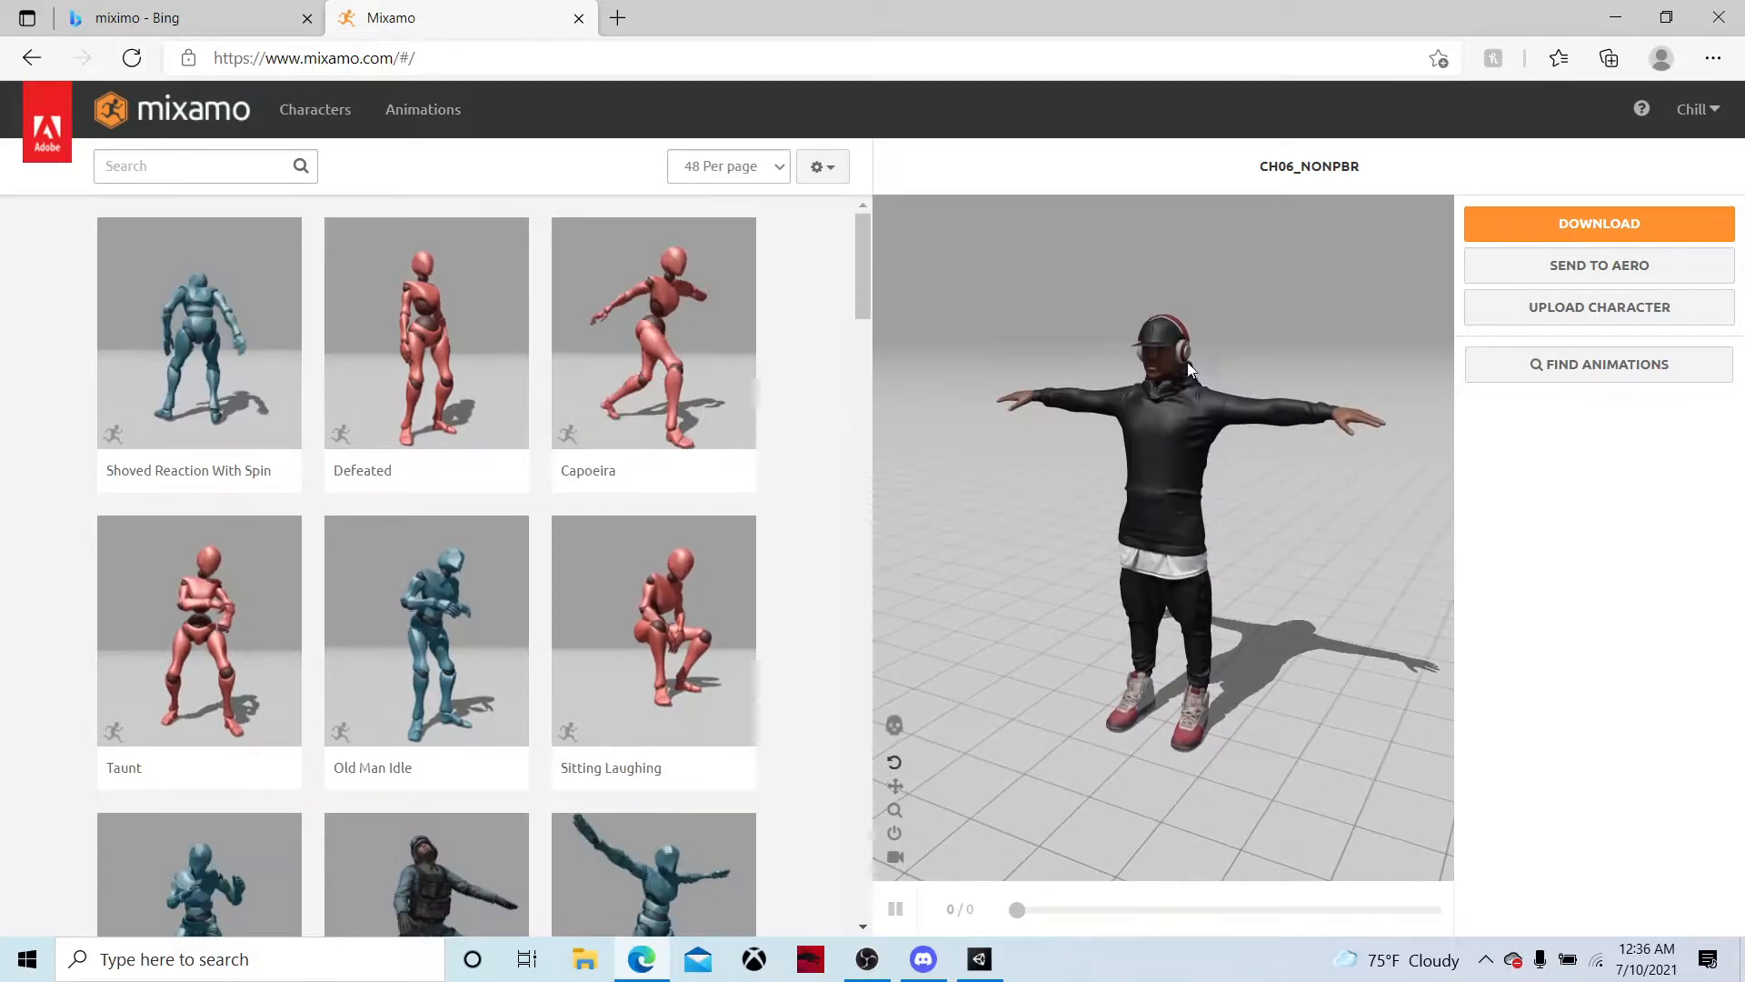
Look through the animations offered in the Mixamo library
scroll(654, 467, down, 10)
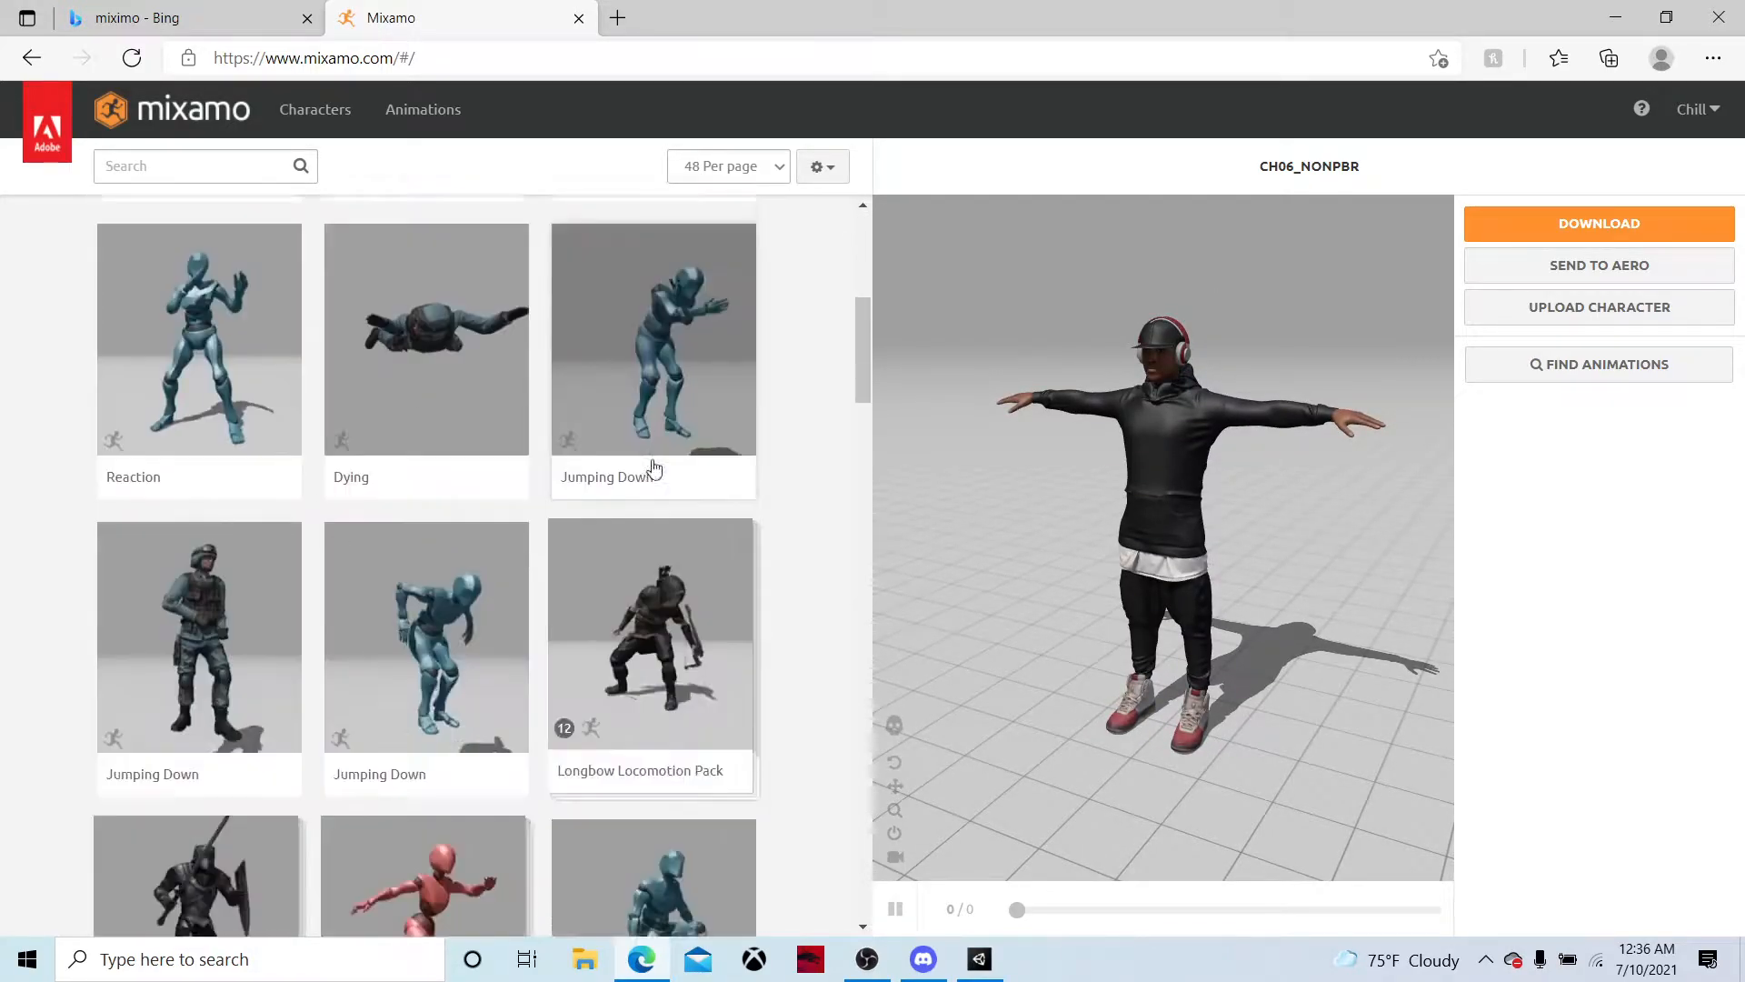
scroll(653, 467, down, 15)
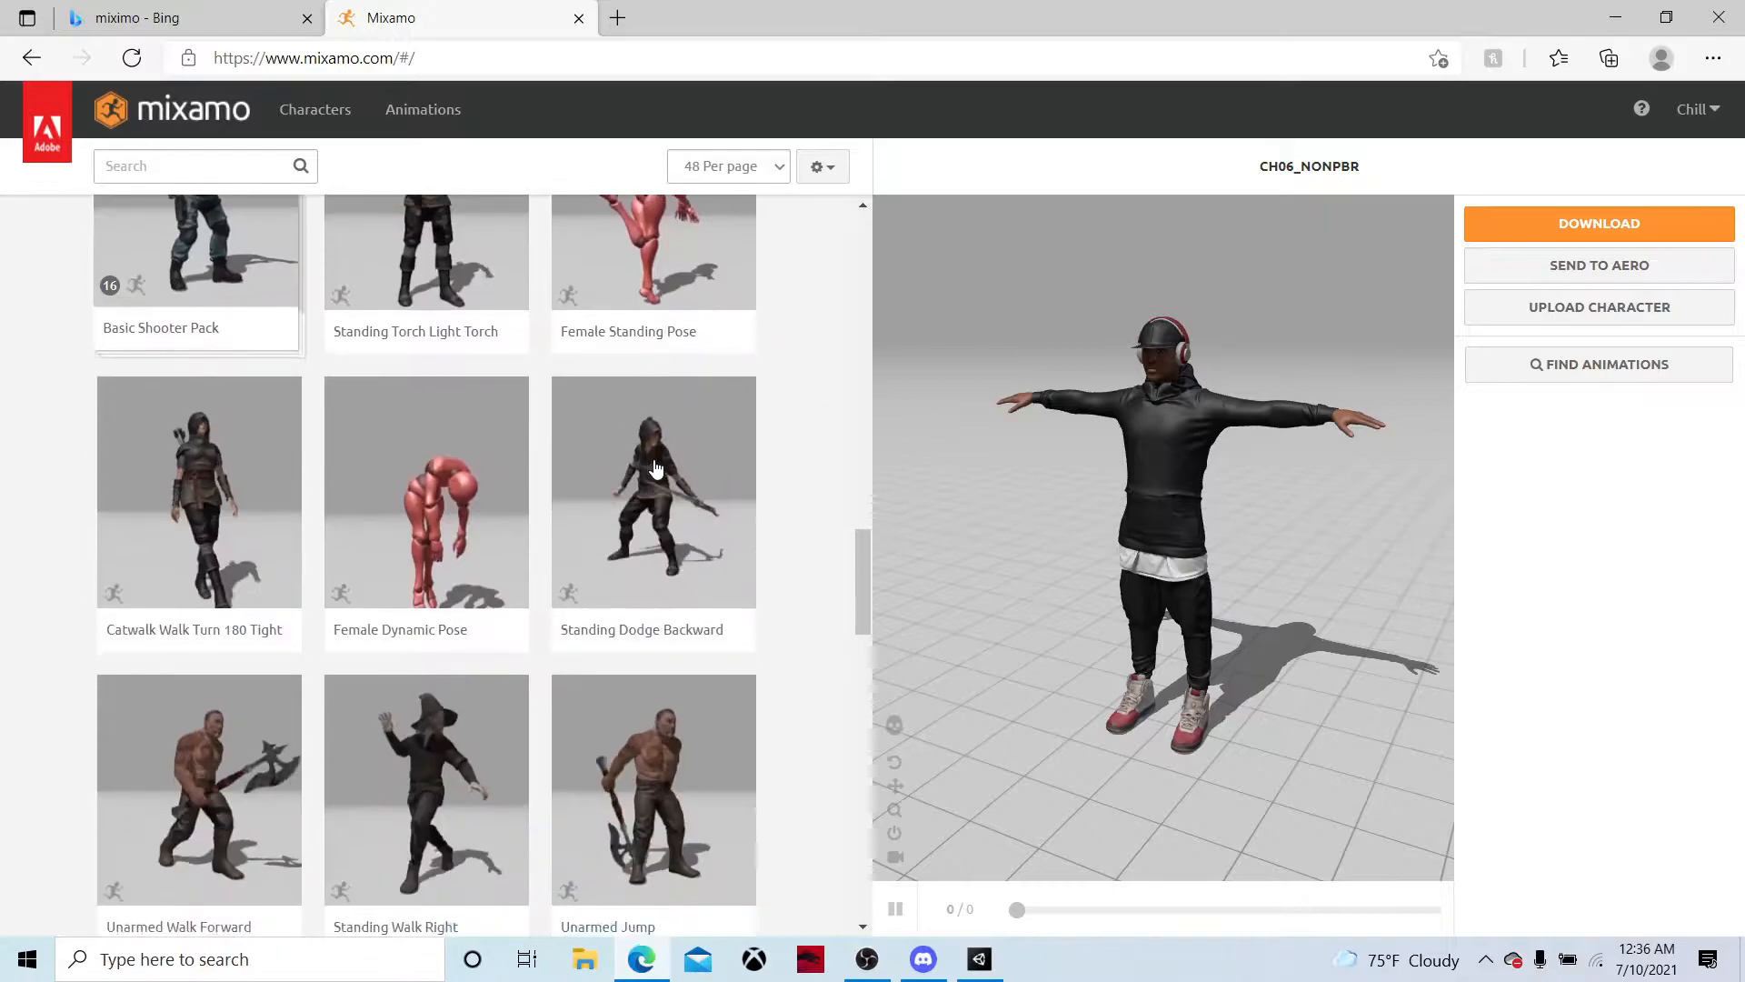
scroll(755, 468, down, 5)
scroll(754, 467, up, 10)
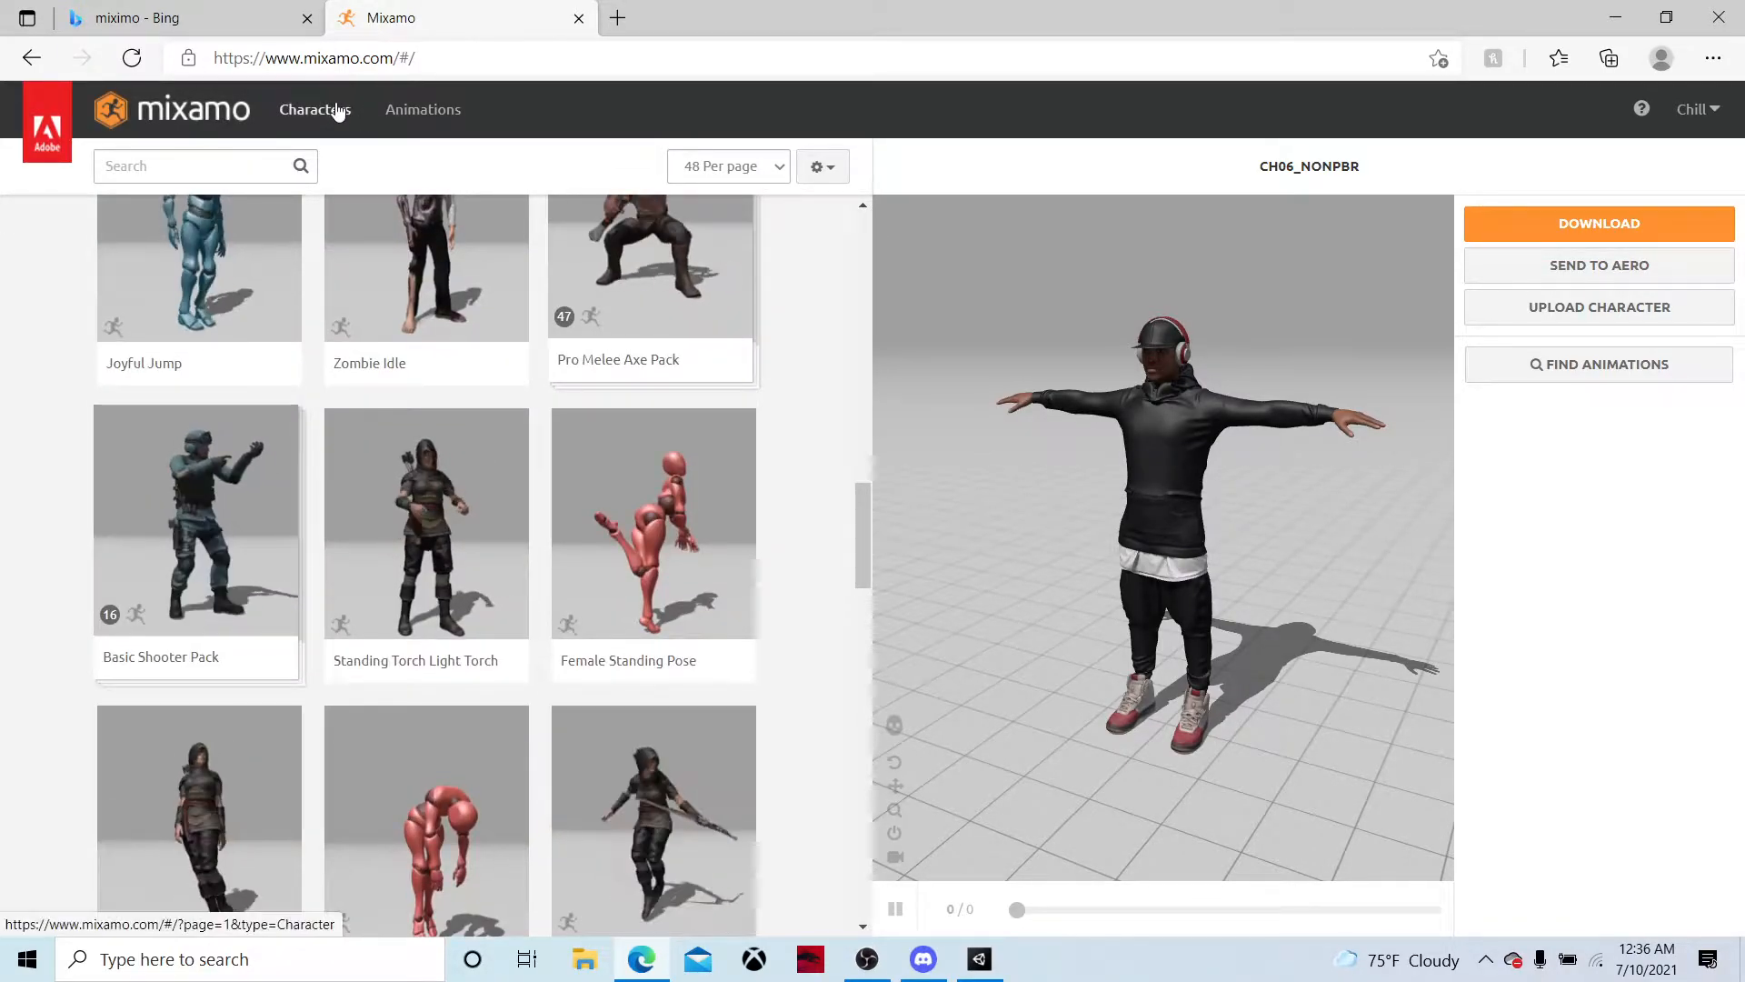
Show the Mixamo character library and look through the first page of characters
click(329, 114)
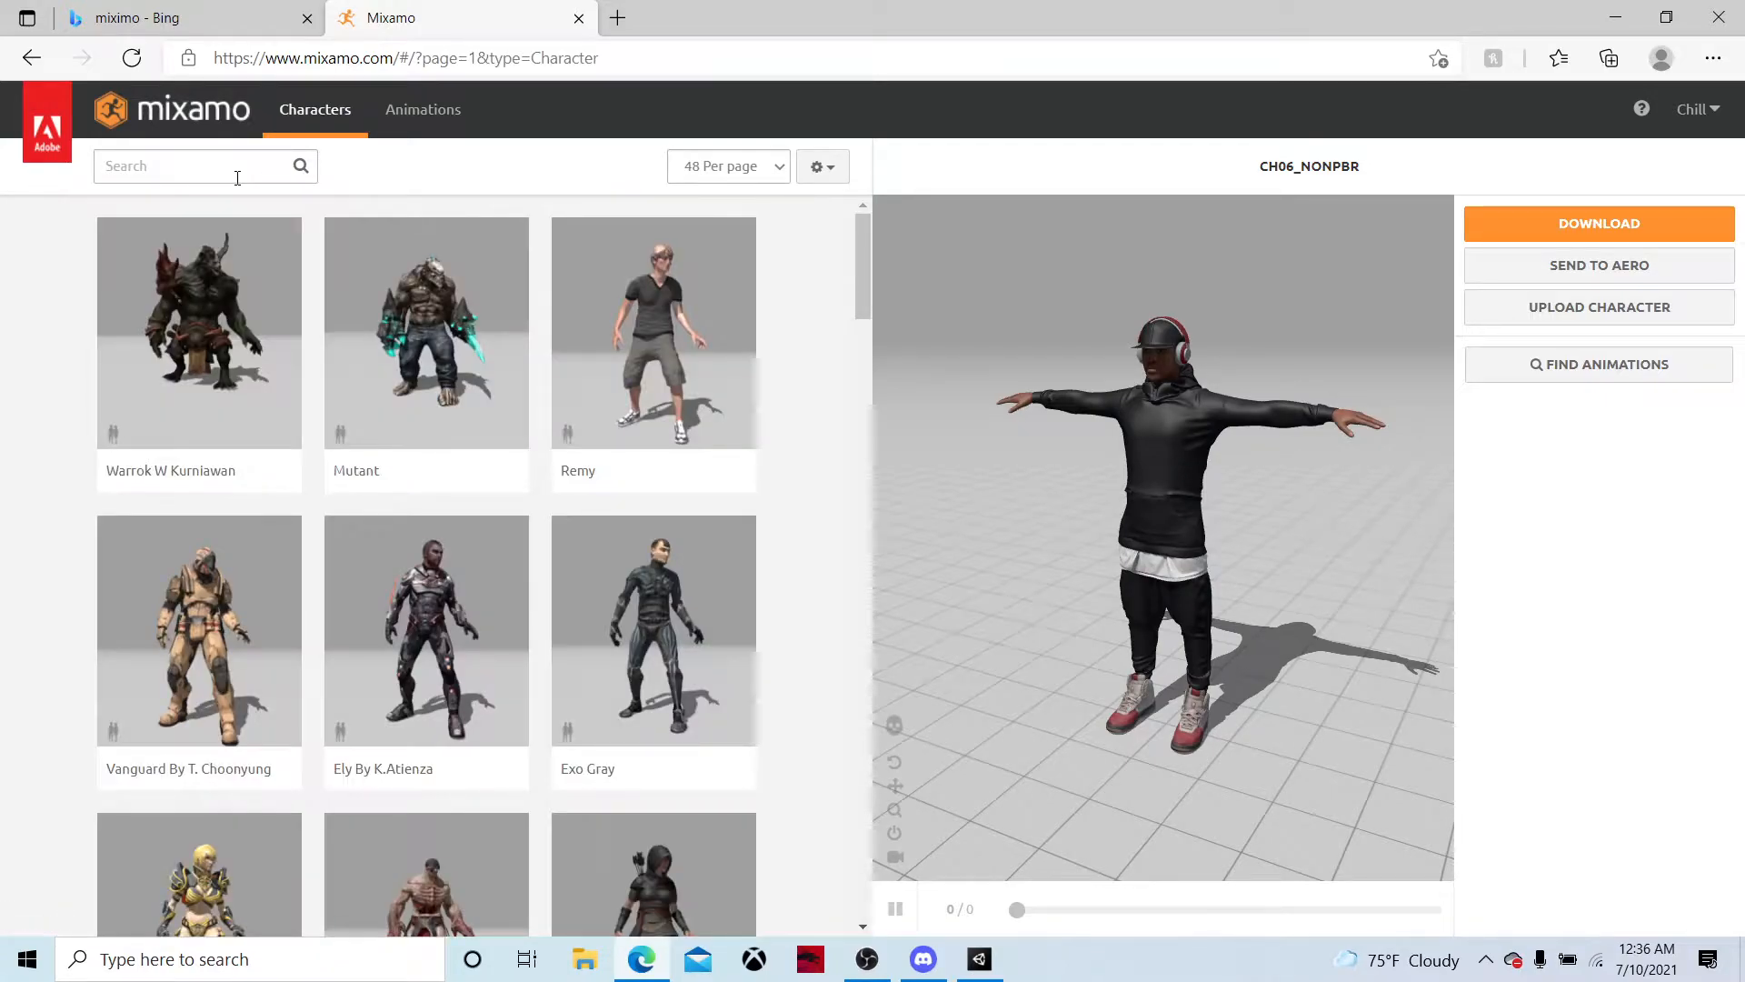
scroll(318, 379, down, 15)
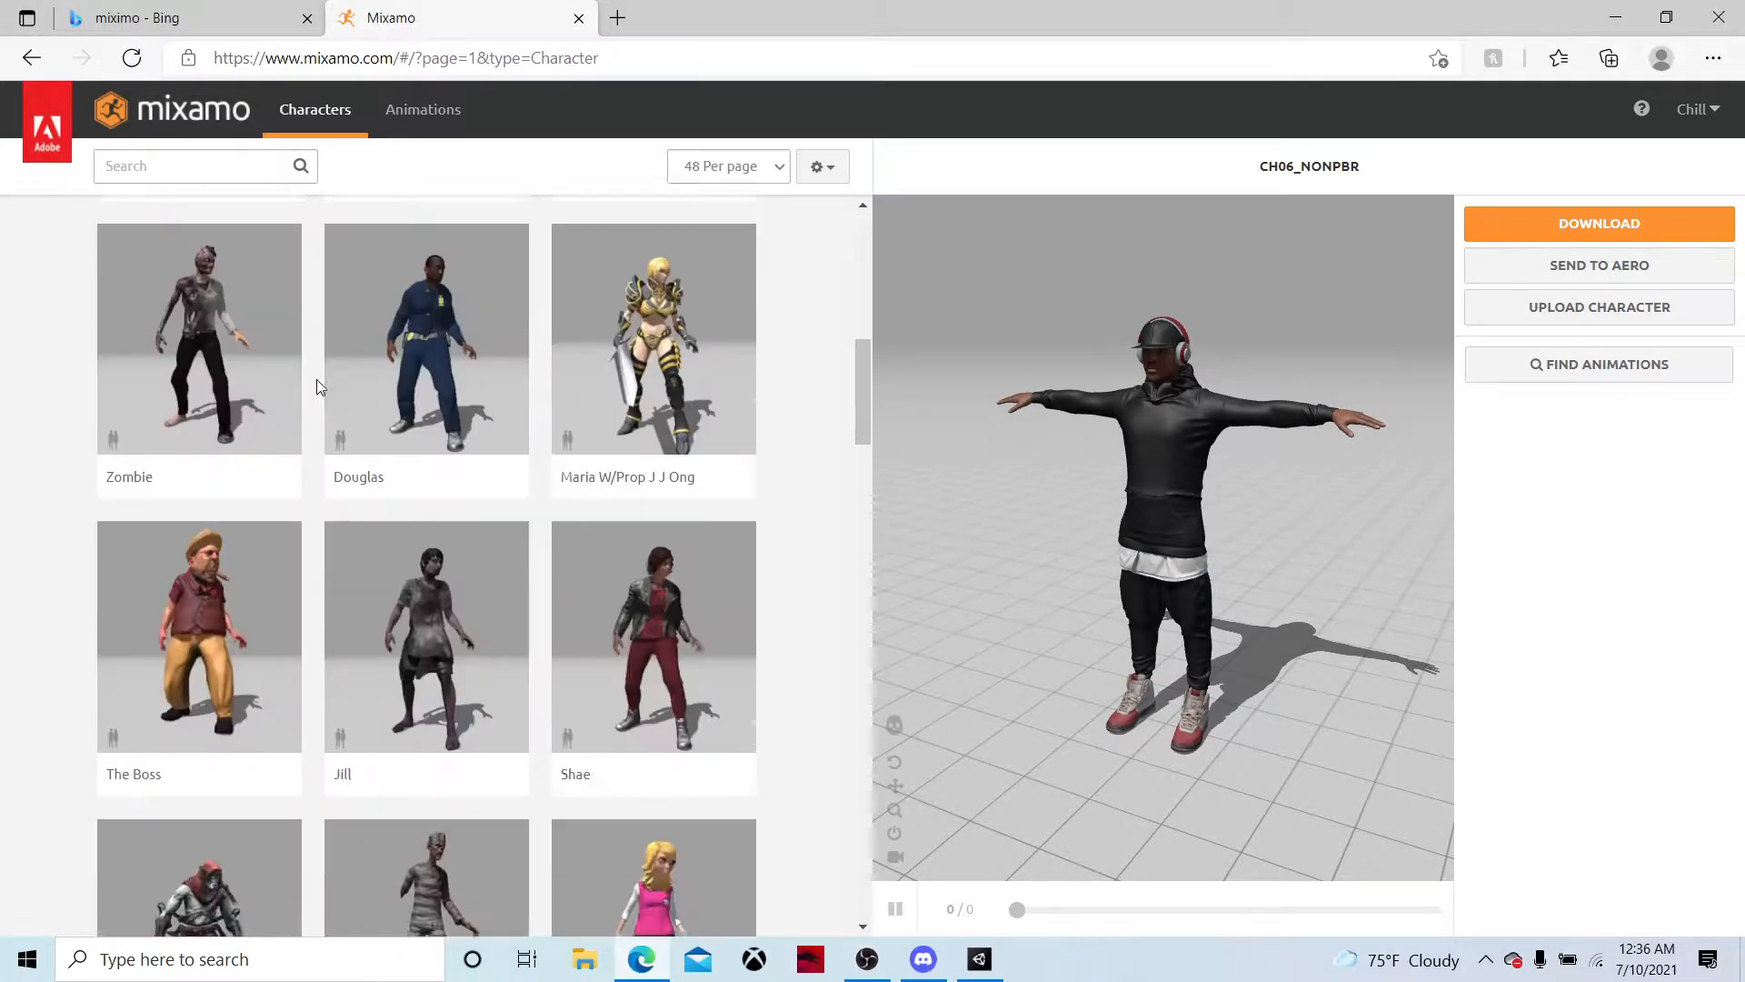
scroll(341, 393, down, 15)
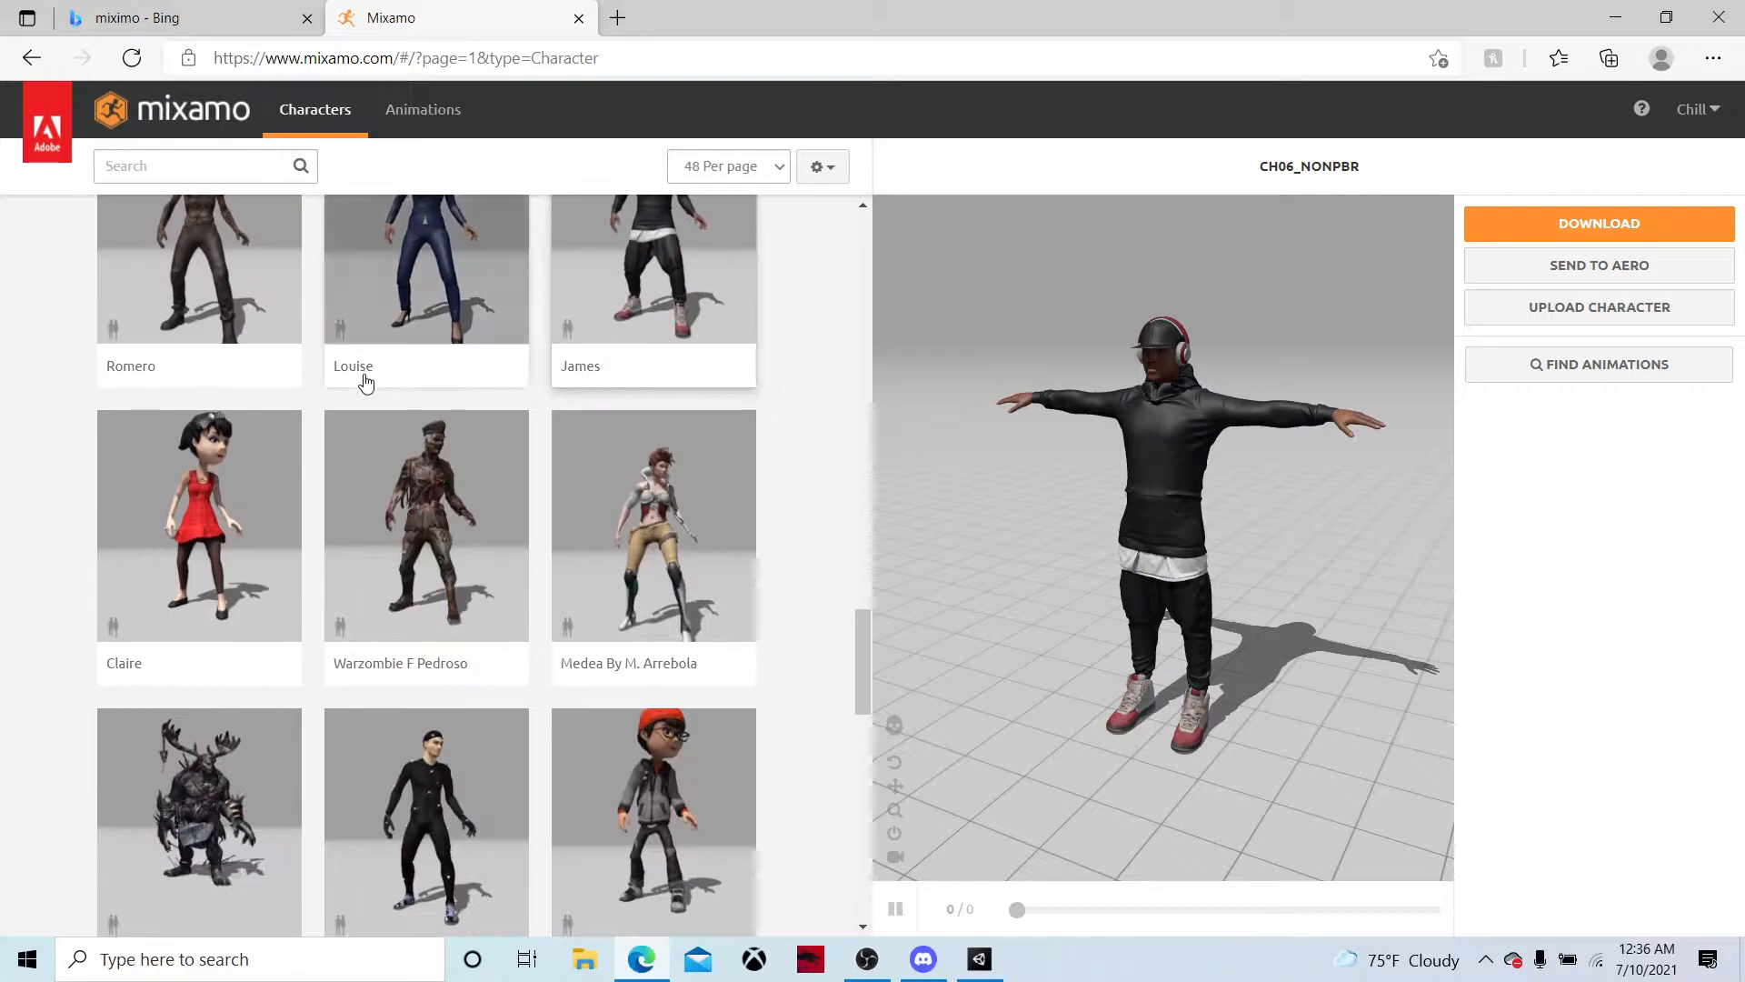
scroll(365, 382, down, 9)
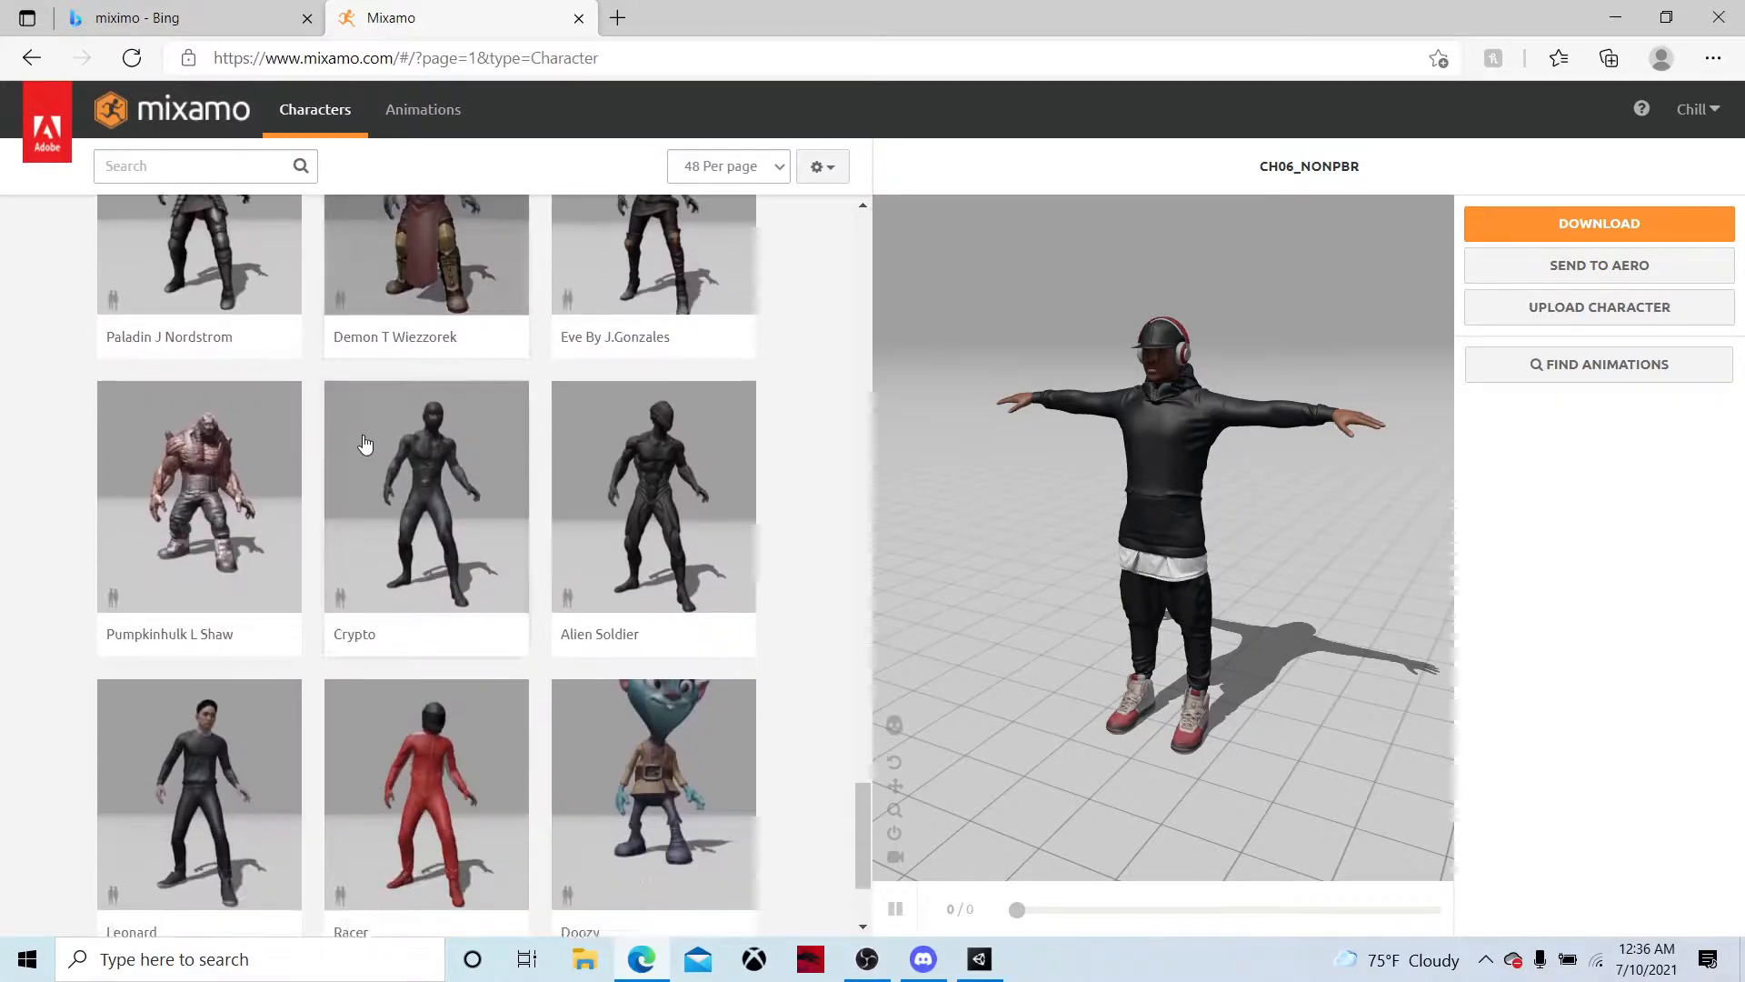
scroll(368, 449, down, 1)
scroll(455, 615, up, 11)
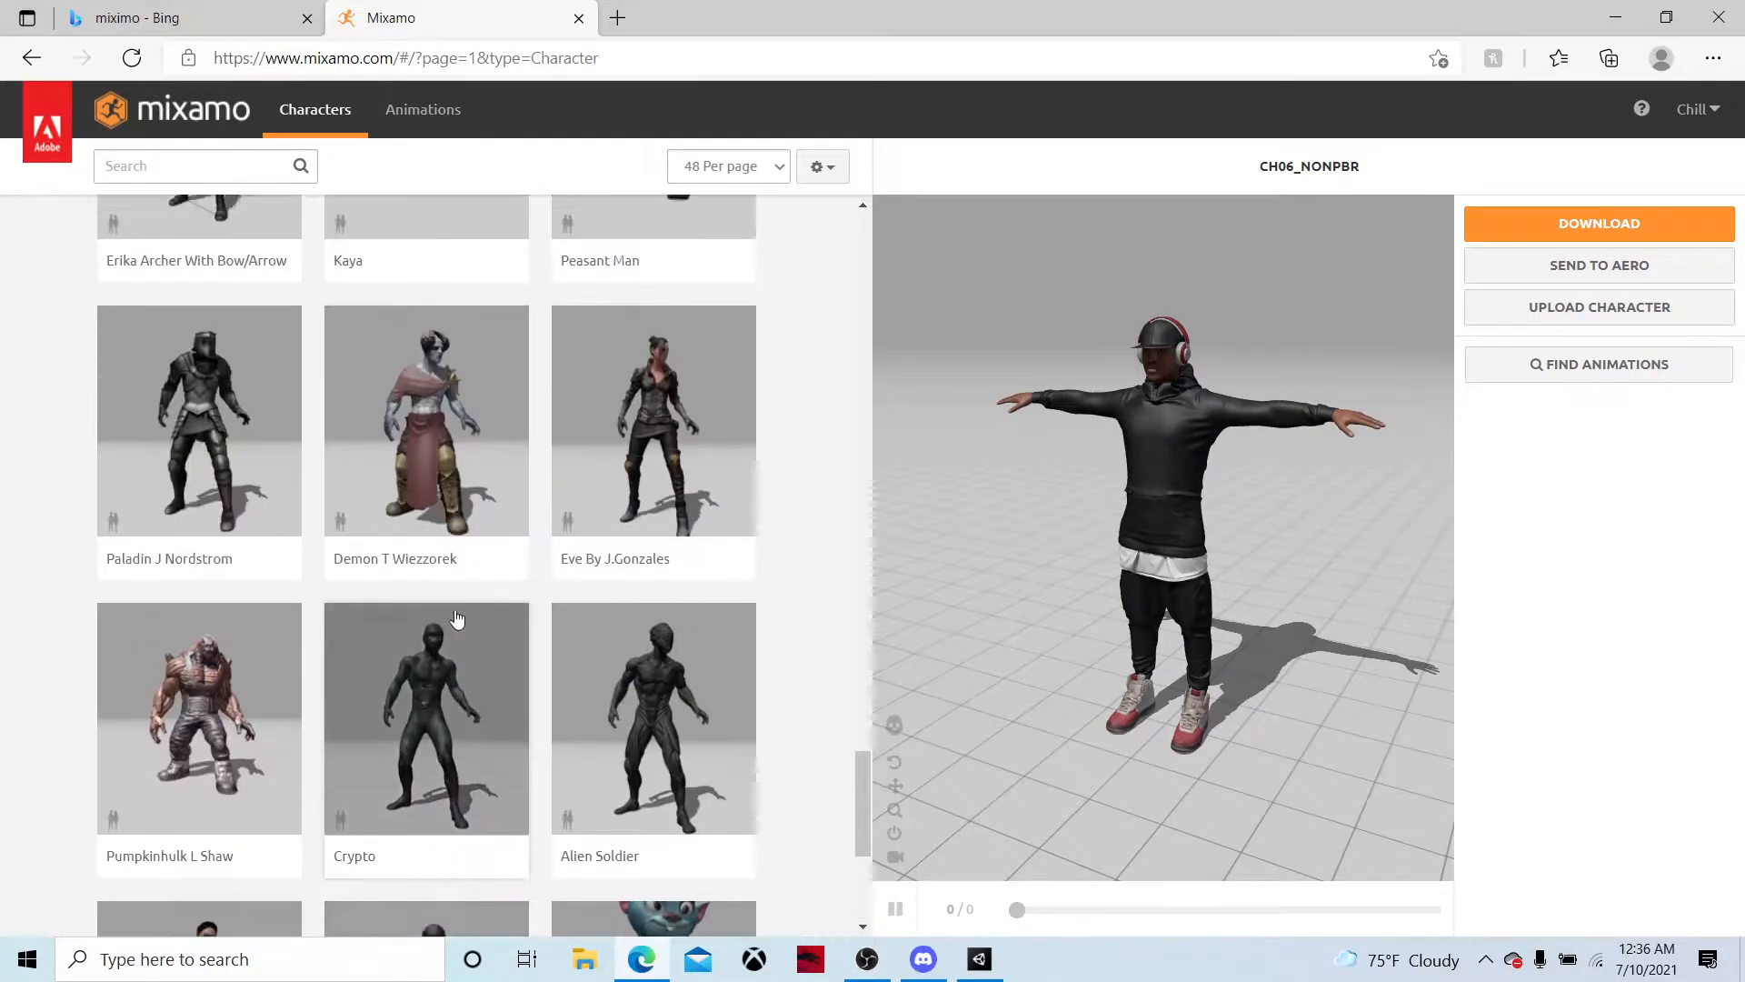
scroll(460, 619, up, 20)
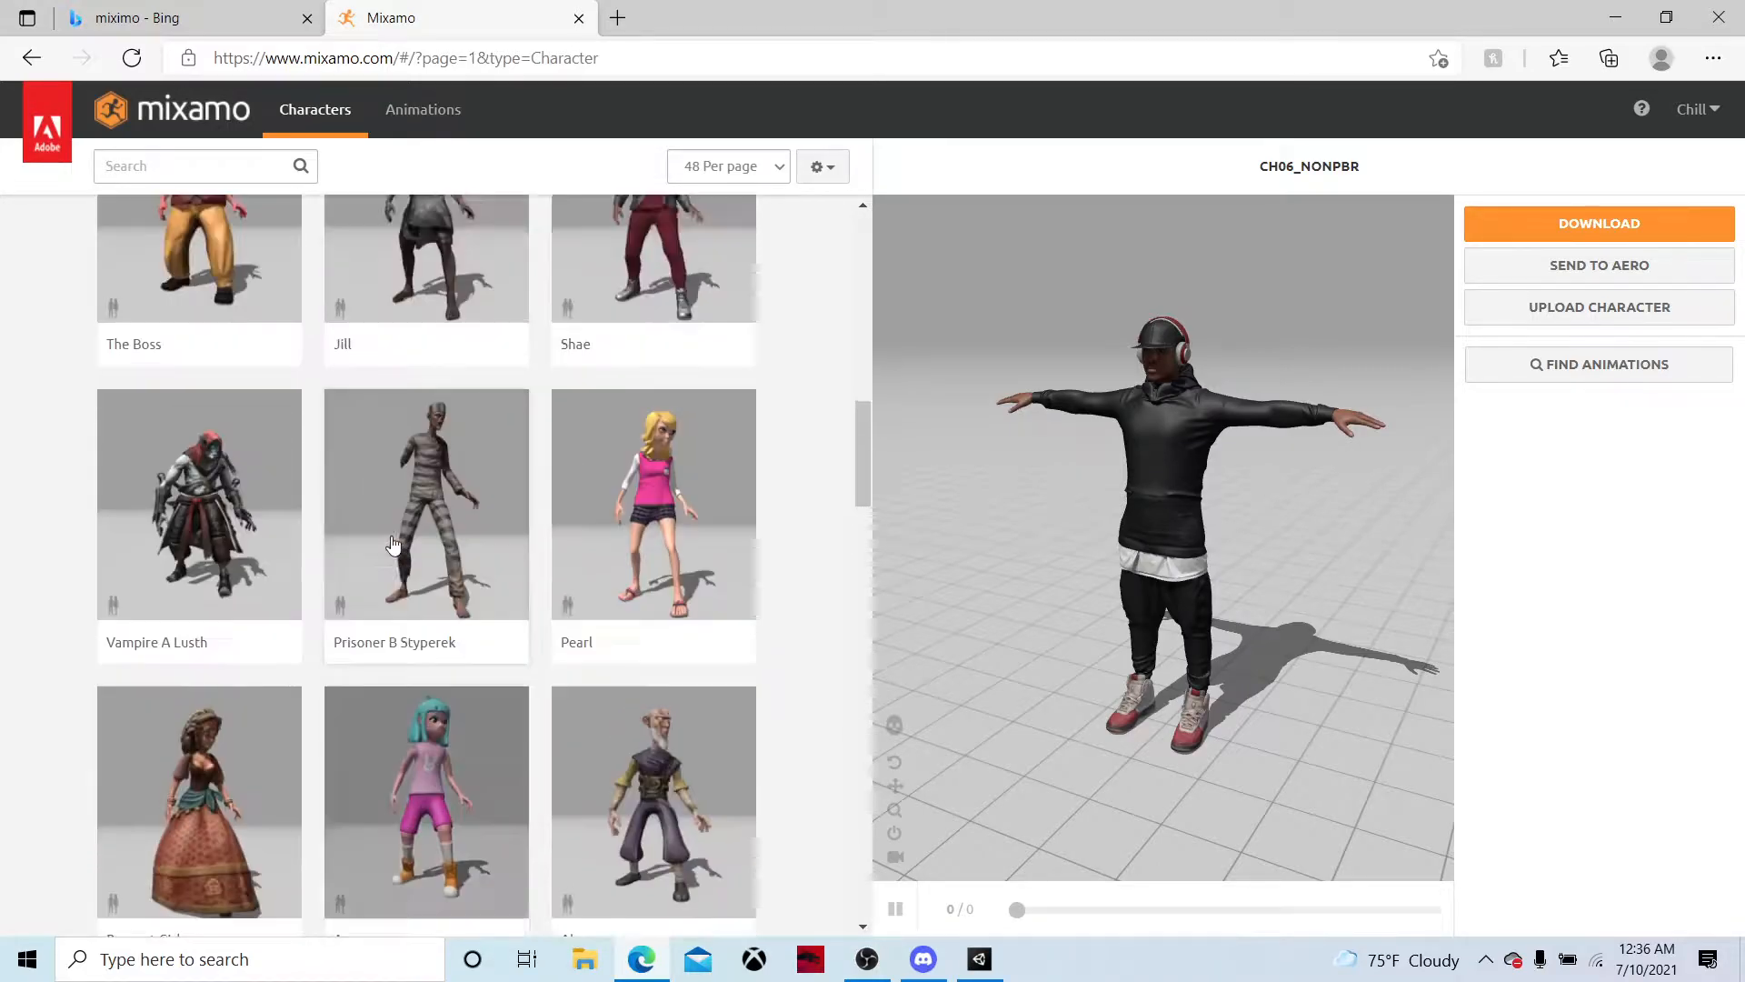
scroll(396, 527, up, 8)
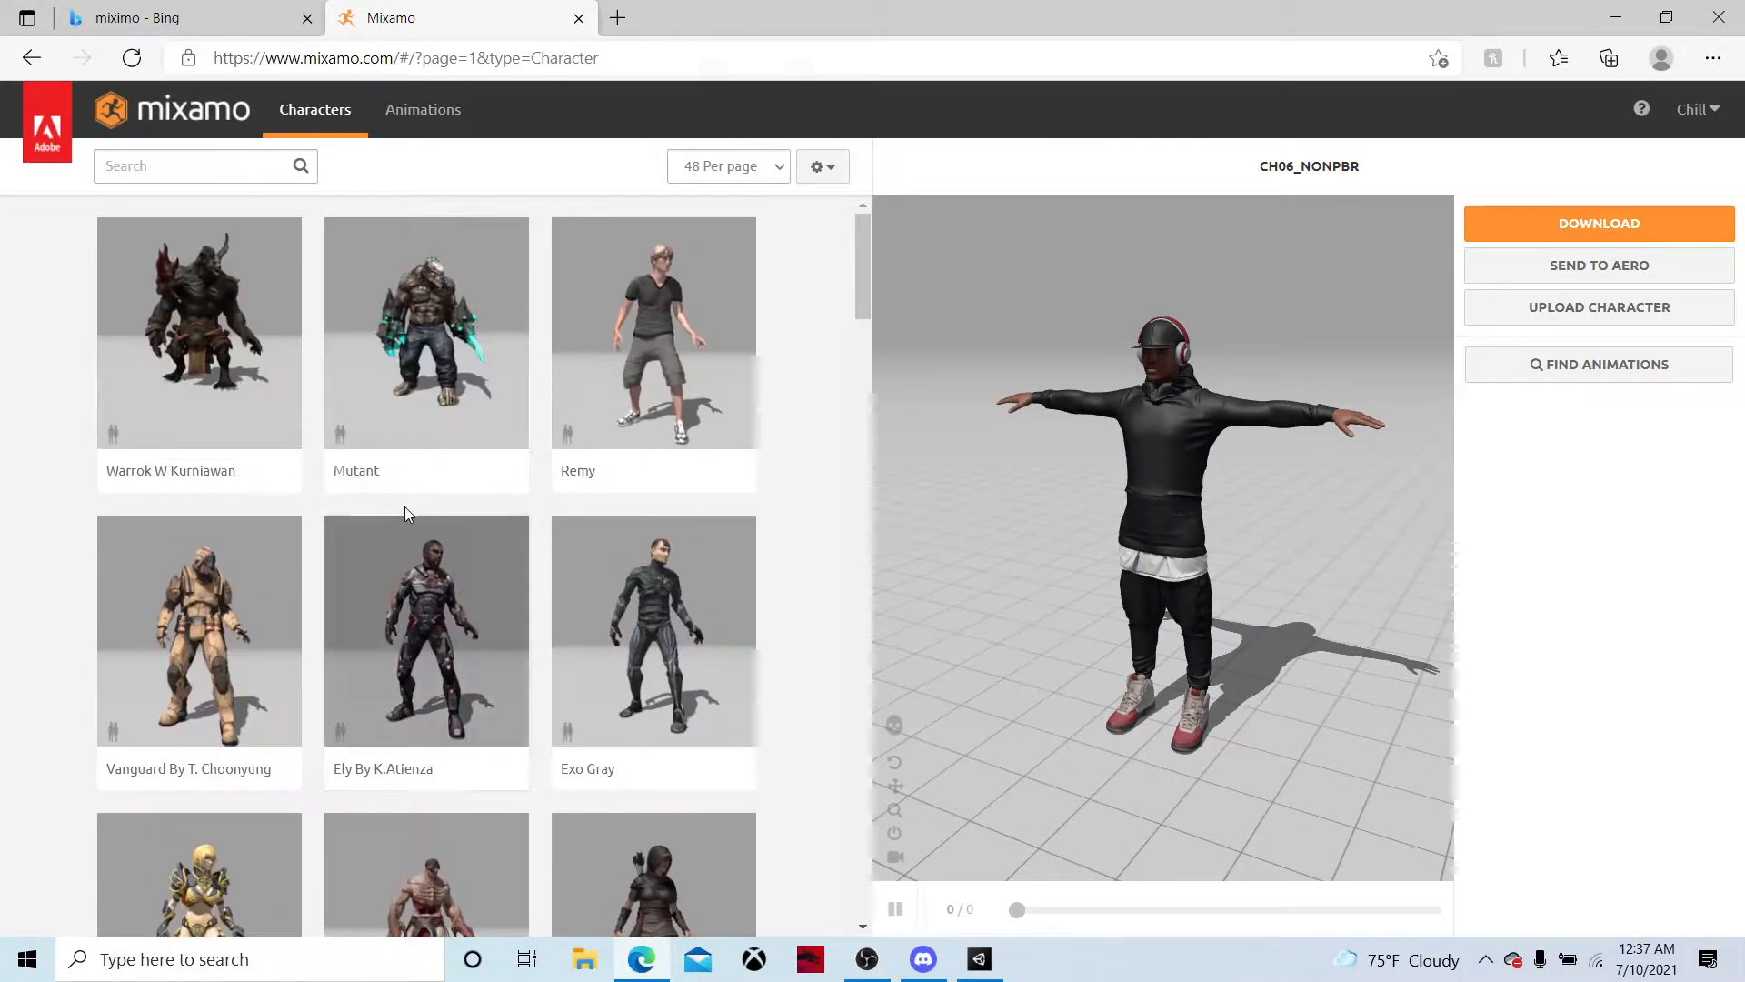
drag(867, 265, 677, 979)
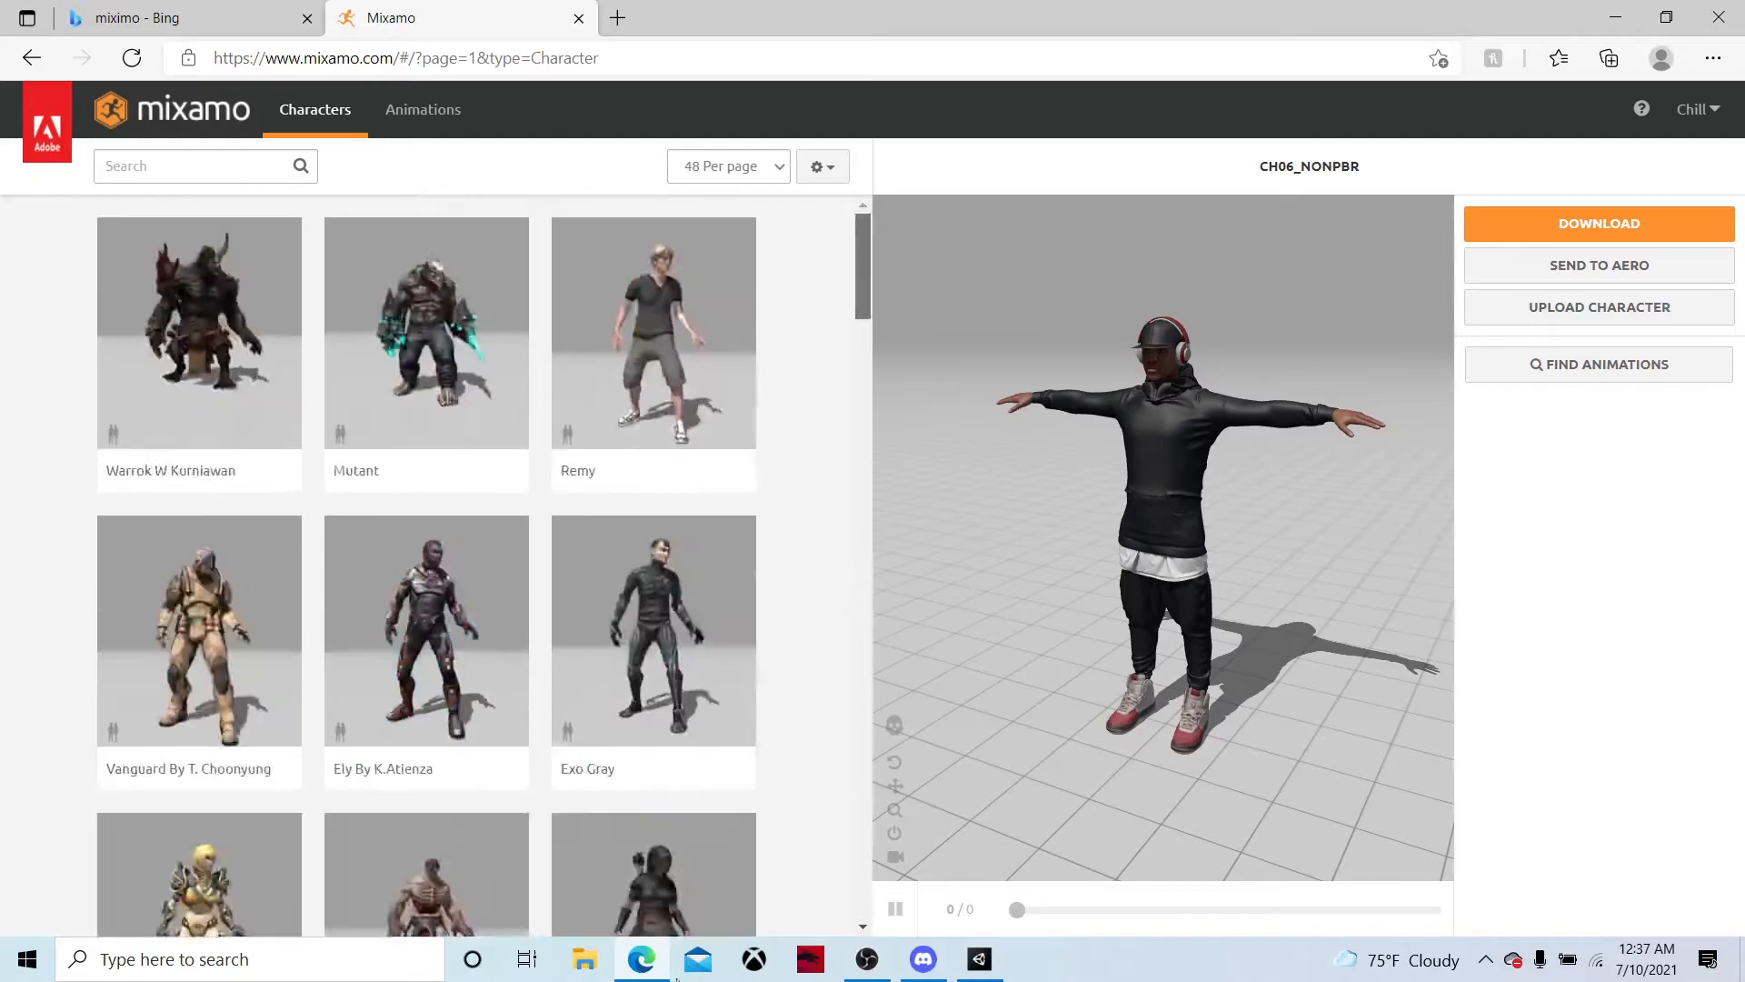
drag(852, 377, 790, 885)
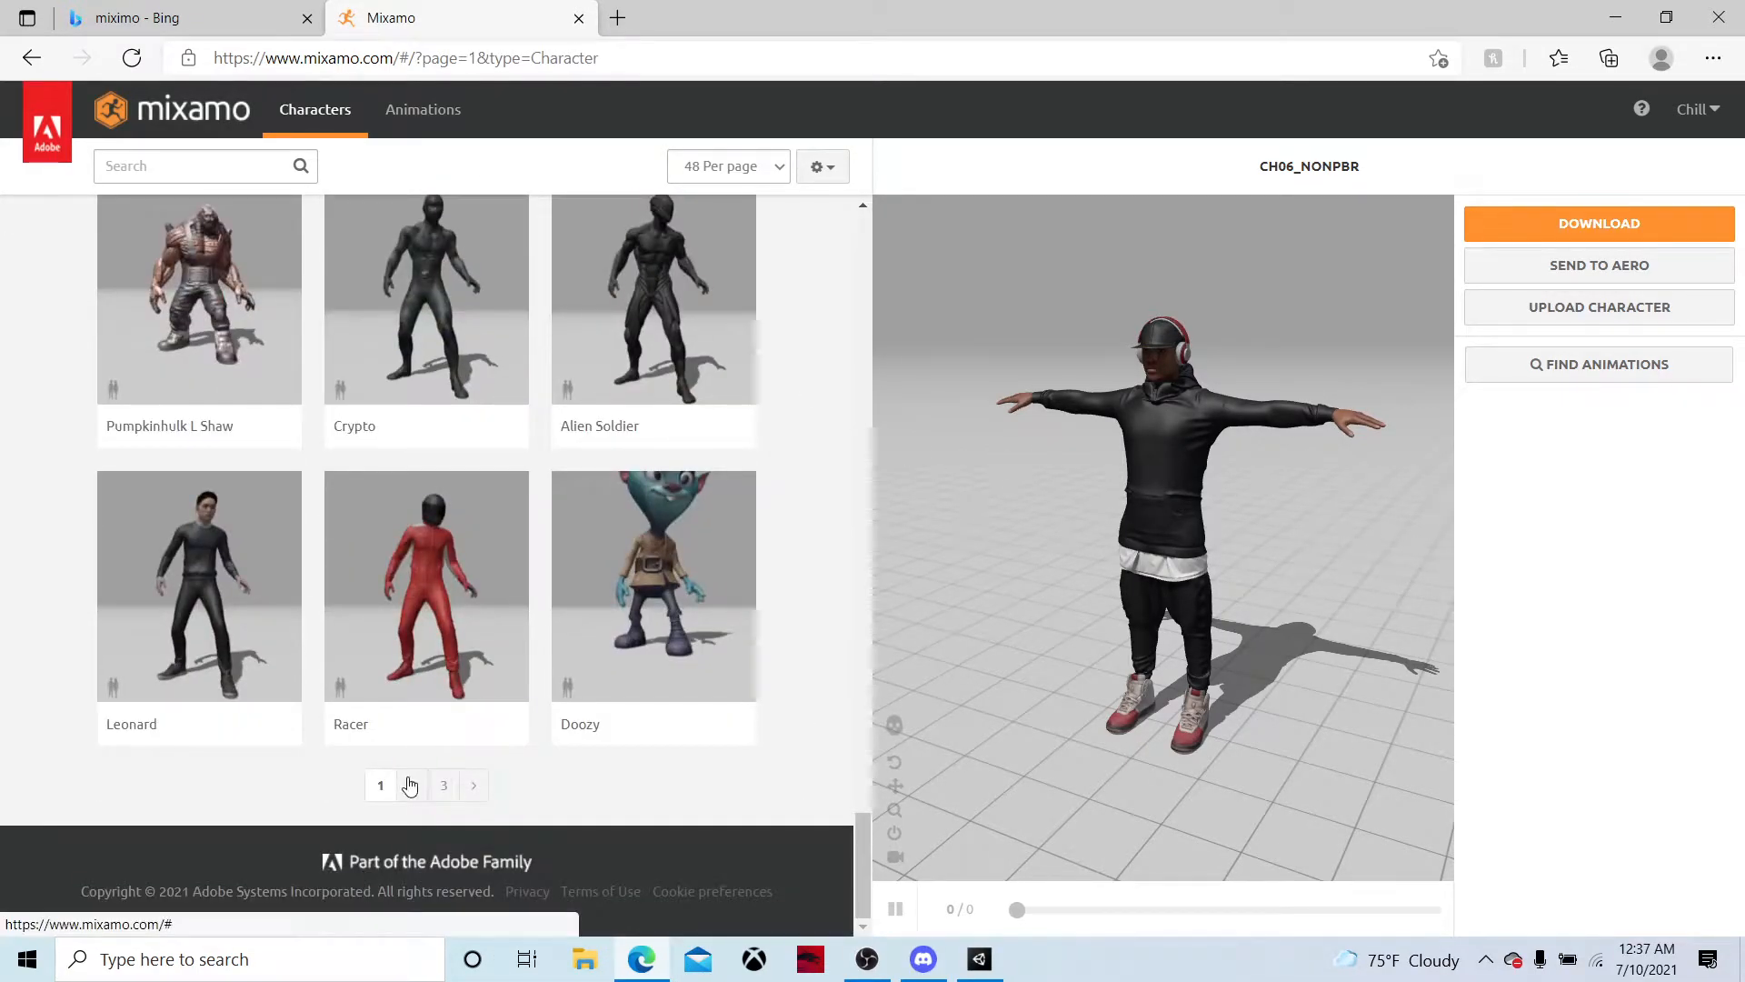
Look through the second page of the Mixamo character library
click(410, 785)
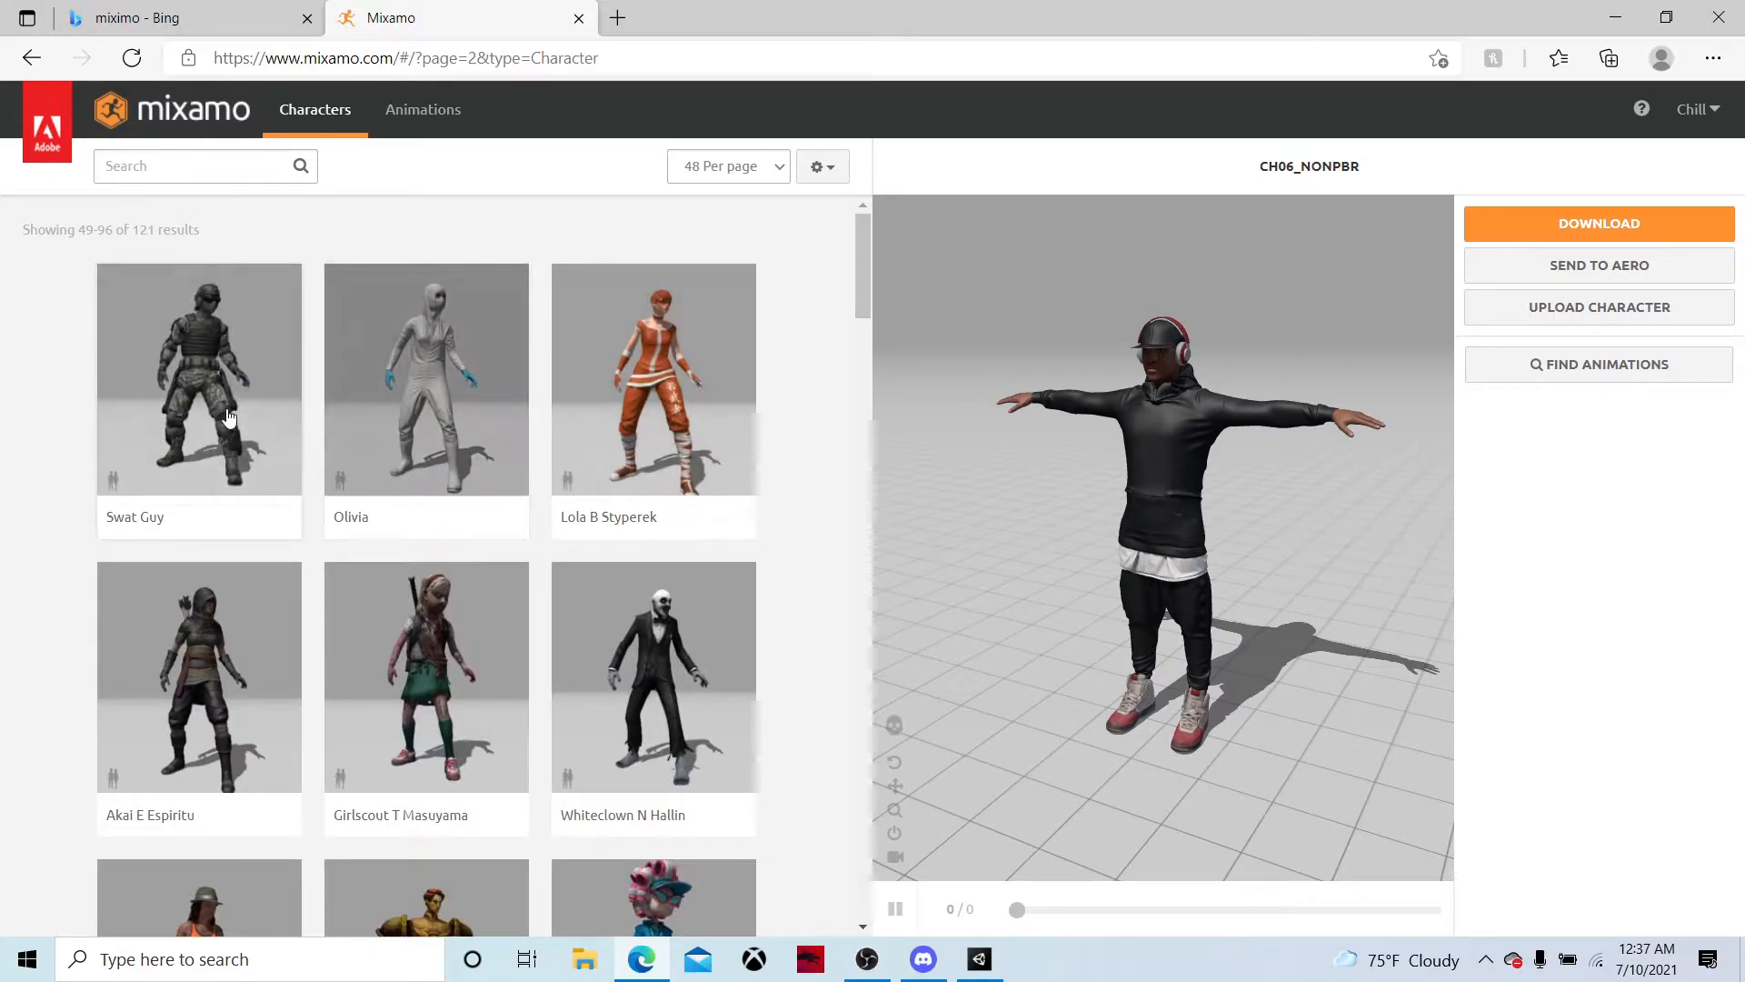
scroll(224, 410, down, 10)
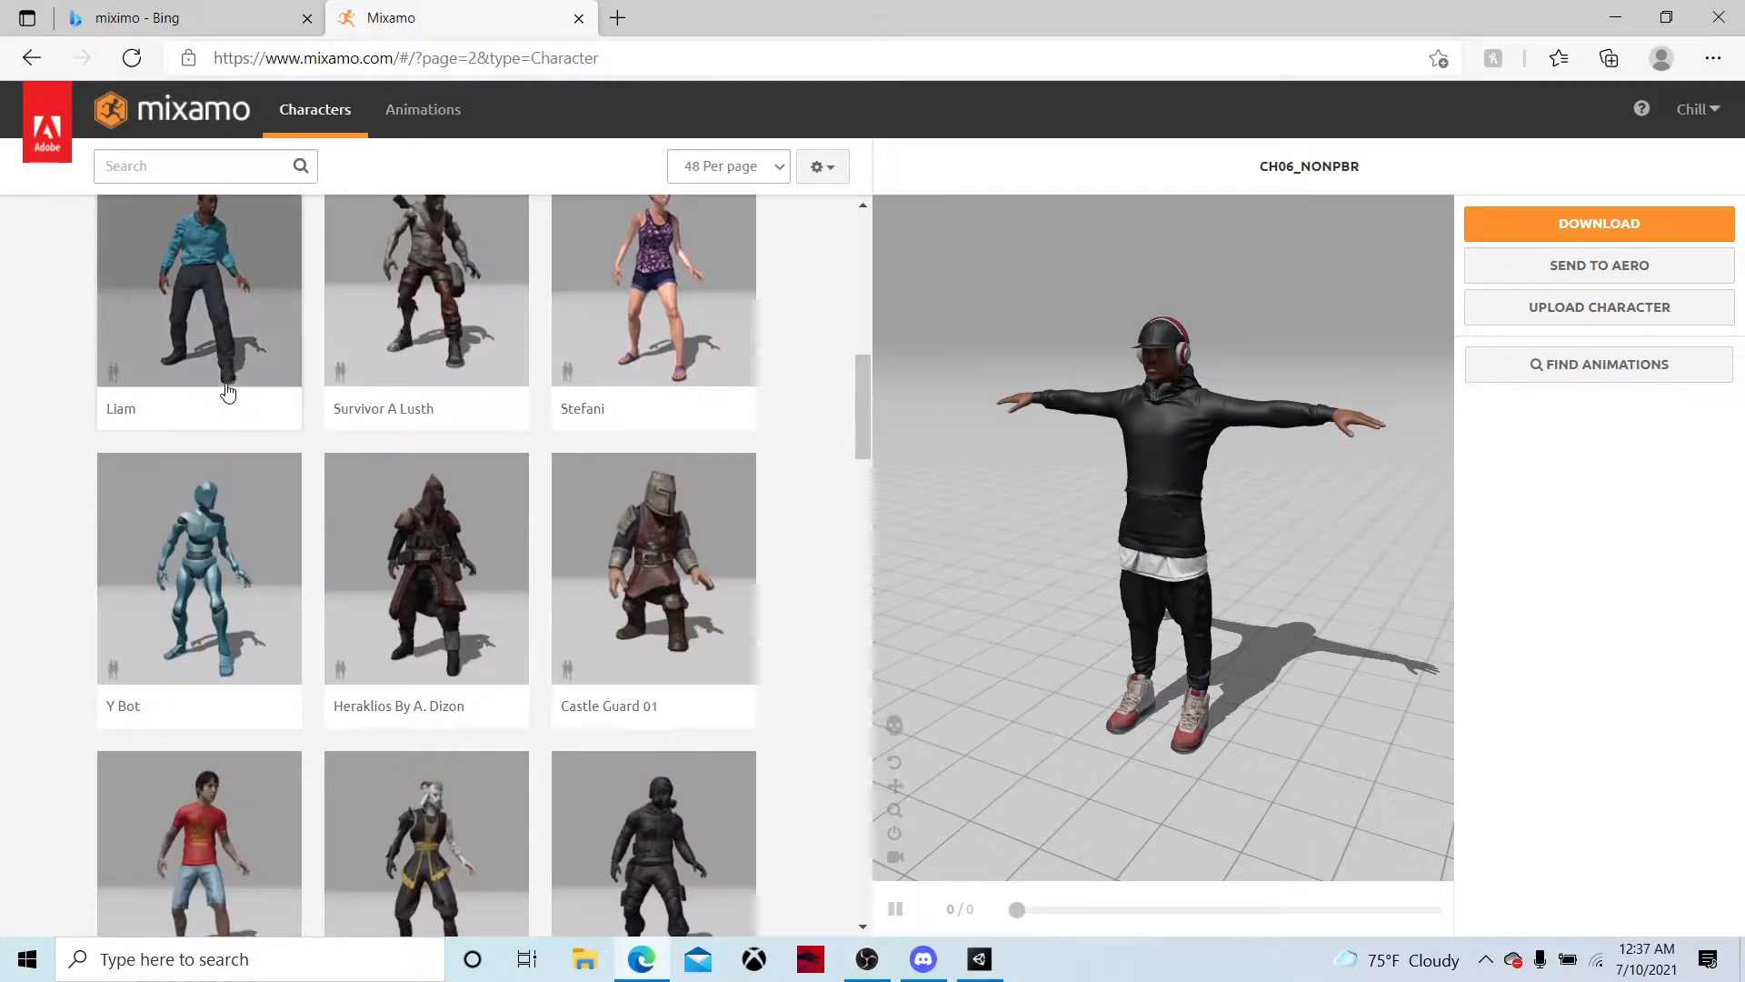
scroll(227, 390, down, 4)
scroll(203, 511, down, 3)
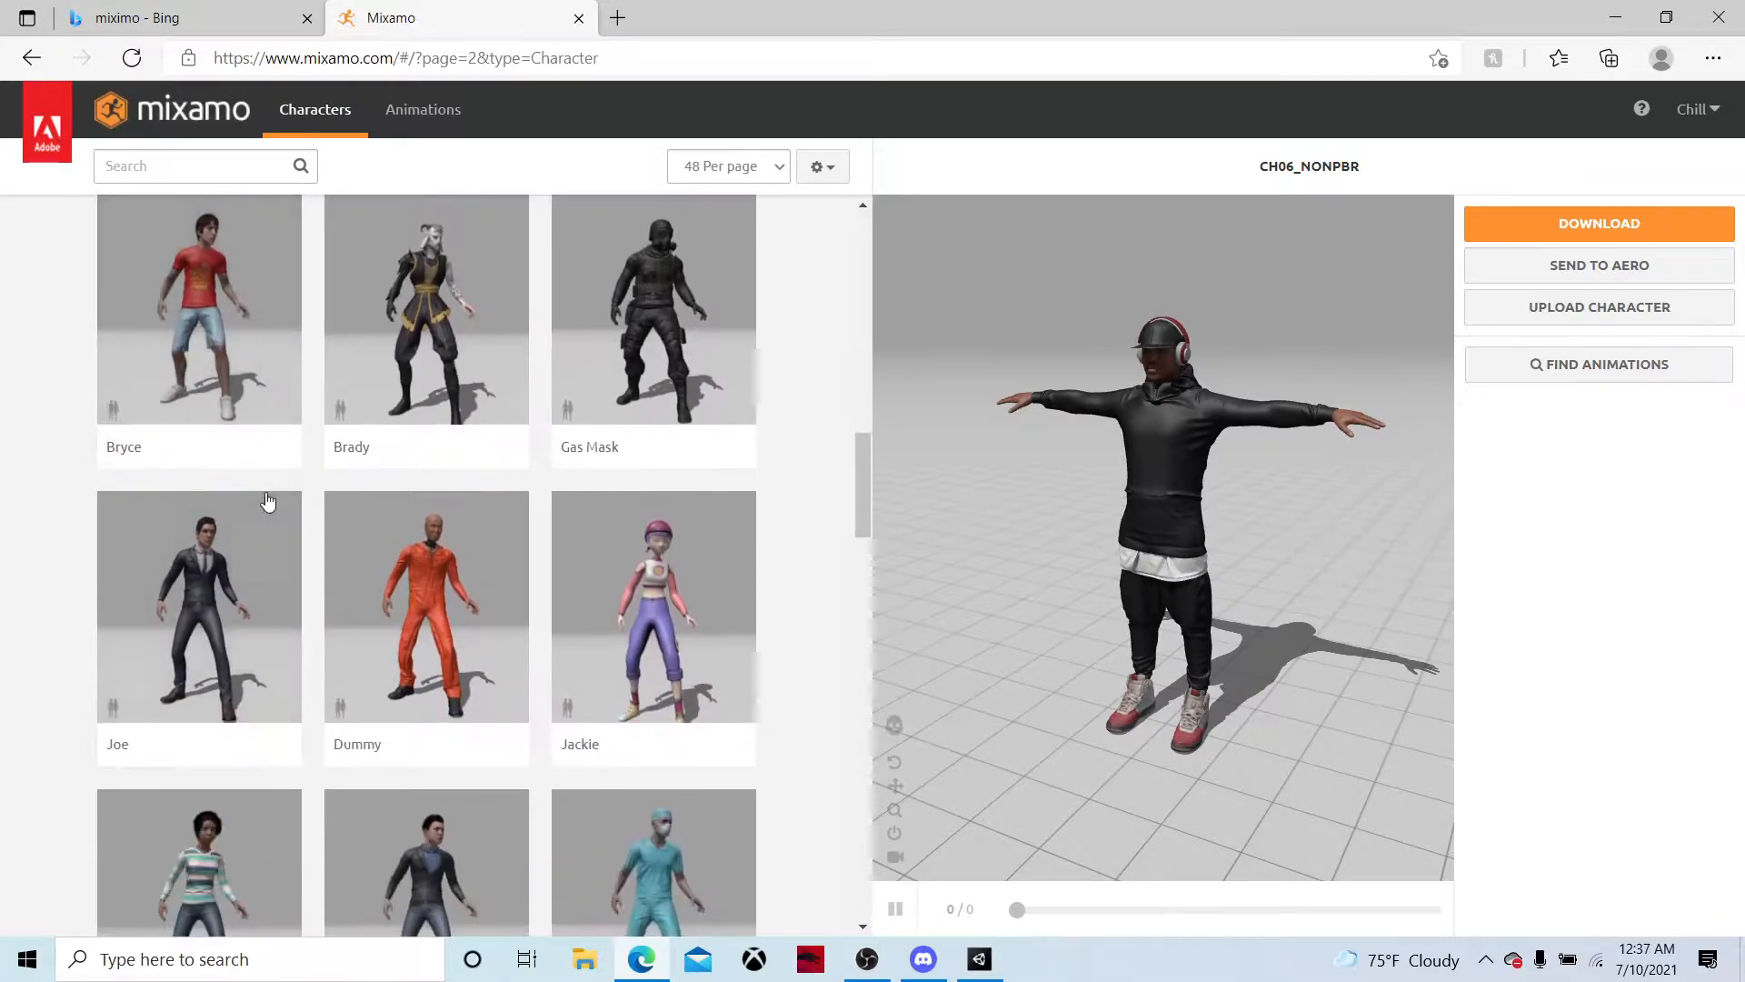
scroll(261, 506, down, 4)
scroll(265, 510, down, 3)
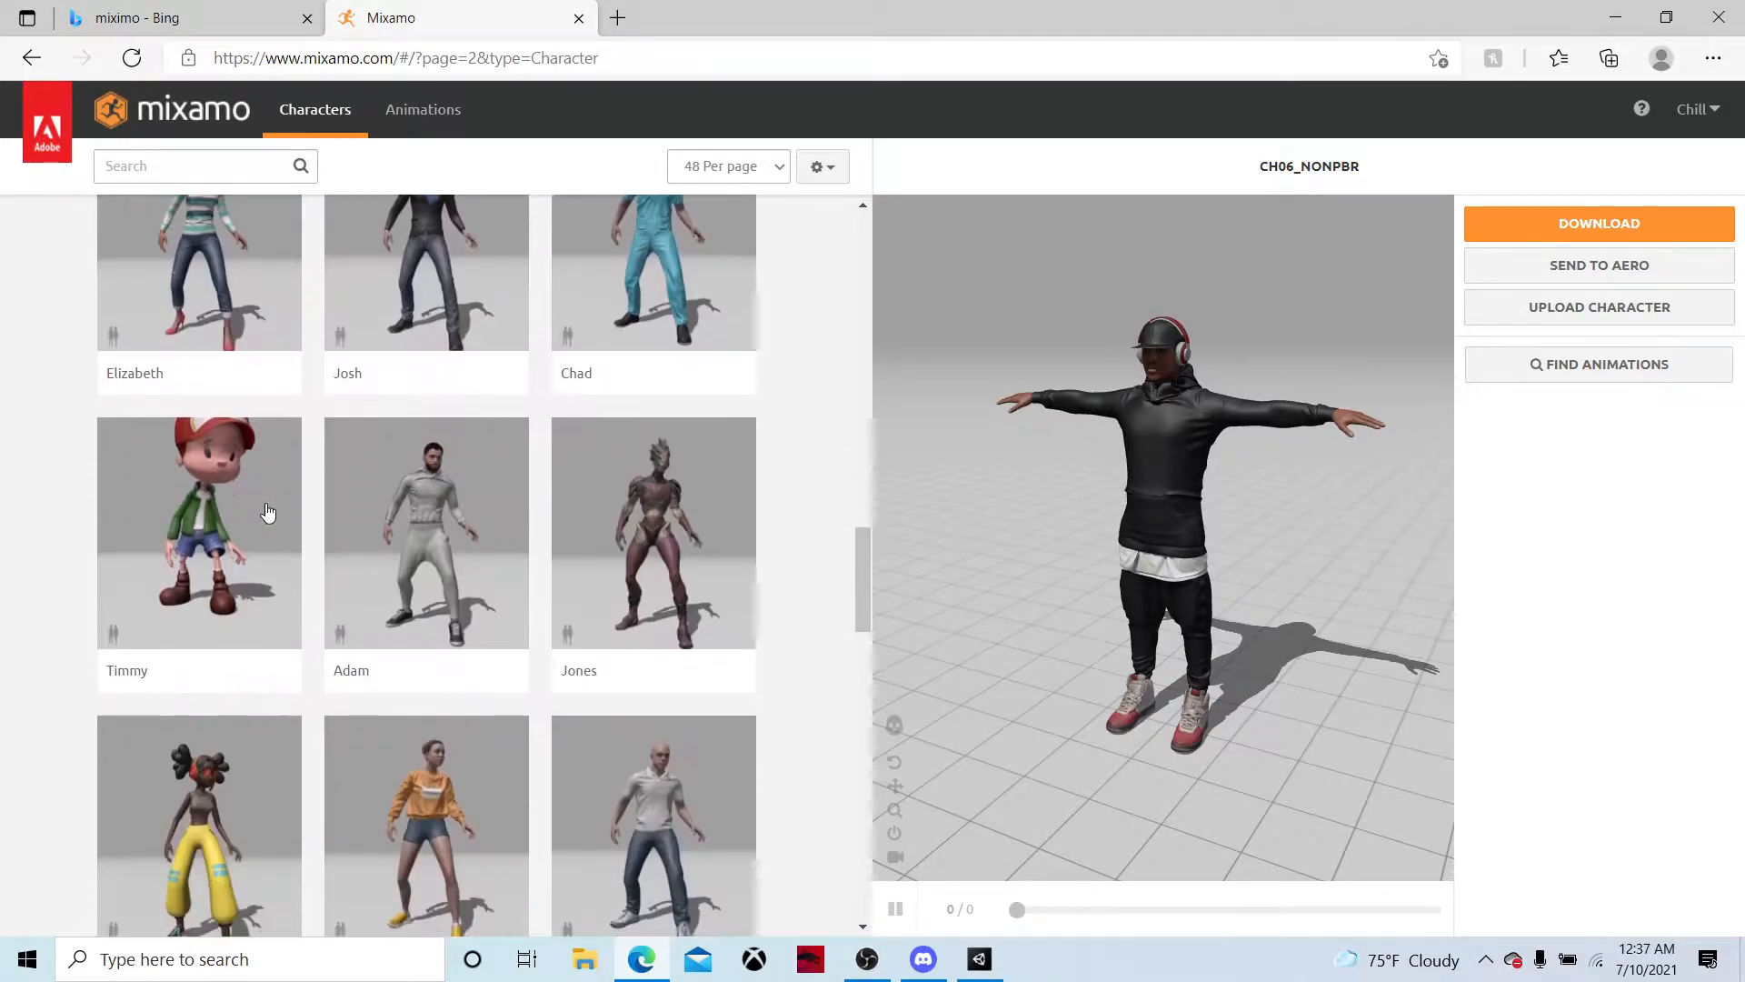
scroll(363, 527, down, 3)
scroll(433, 538, down, 3)
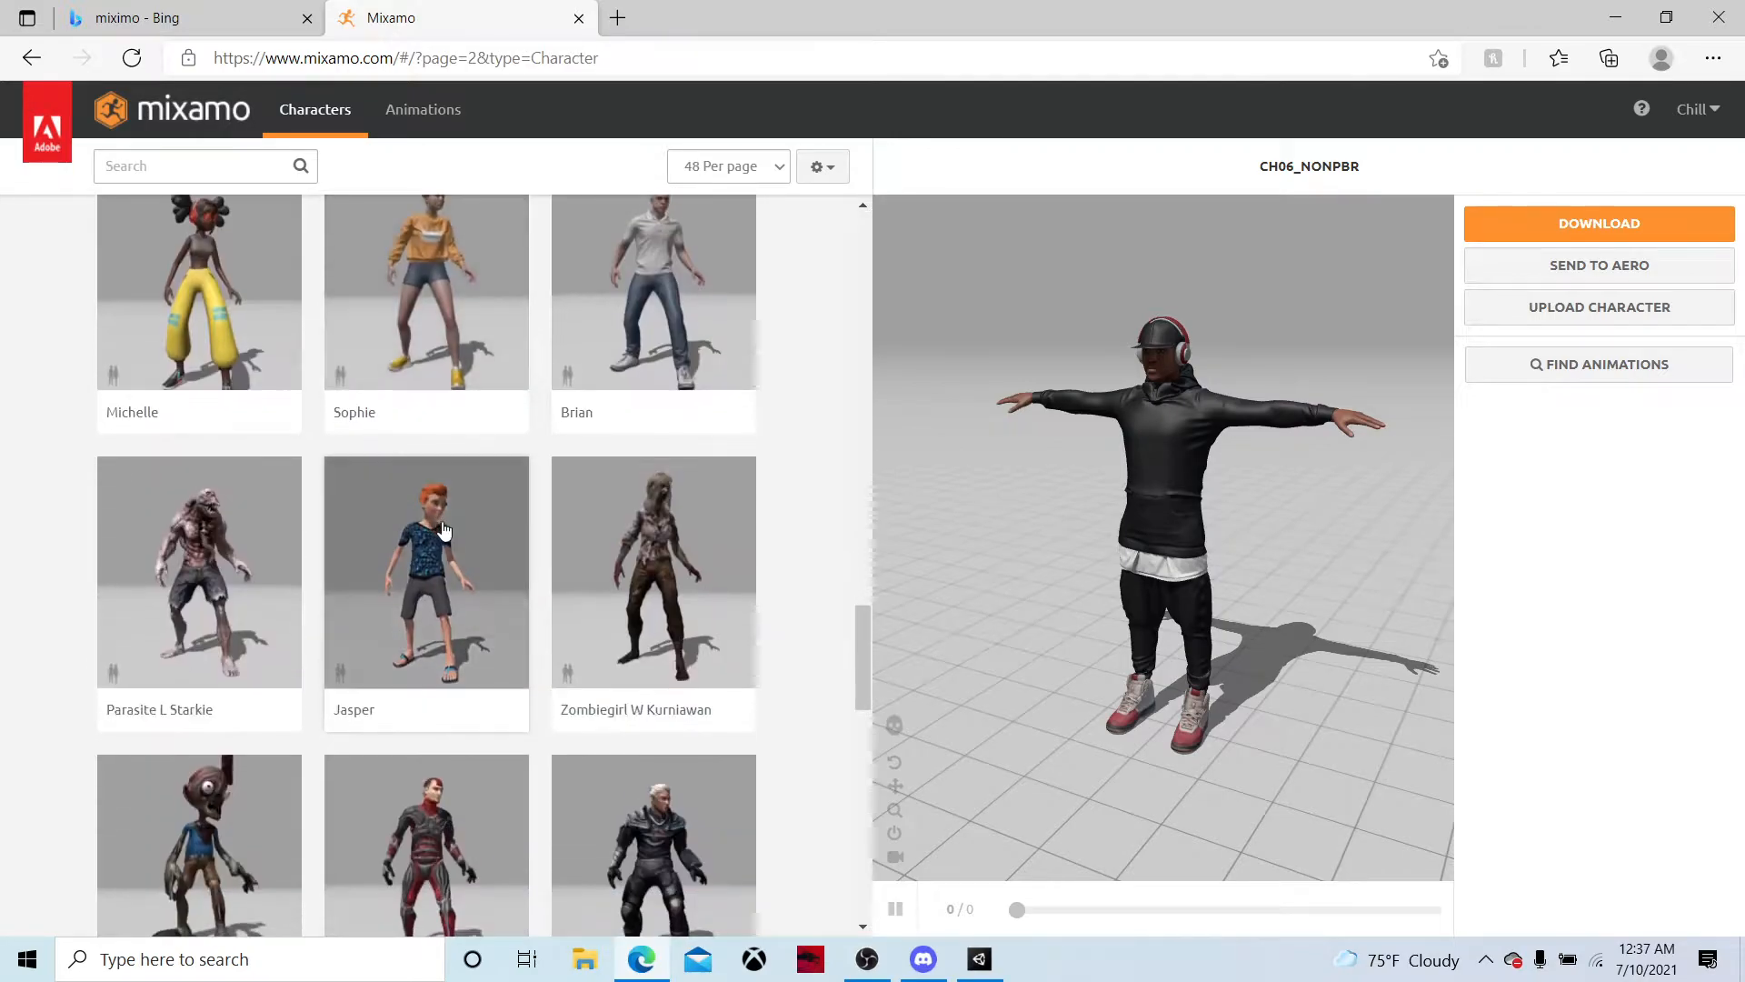
scroll(476, 522, down, 3)
scroll(425, 484, down, 11)
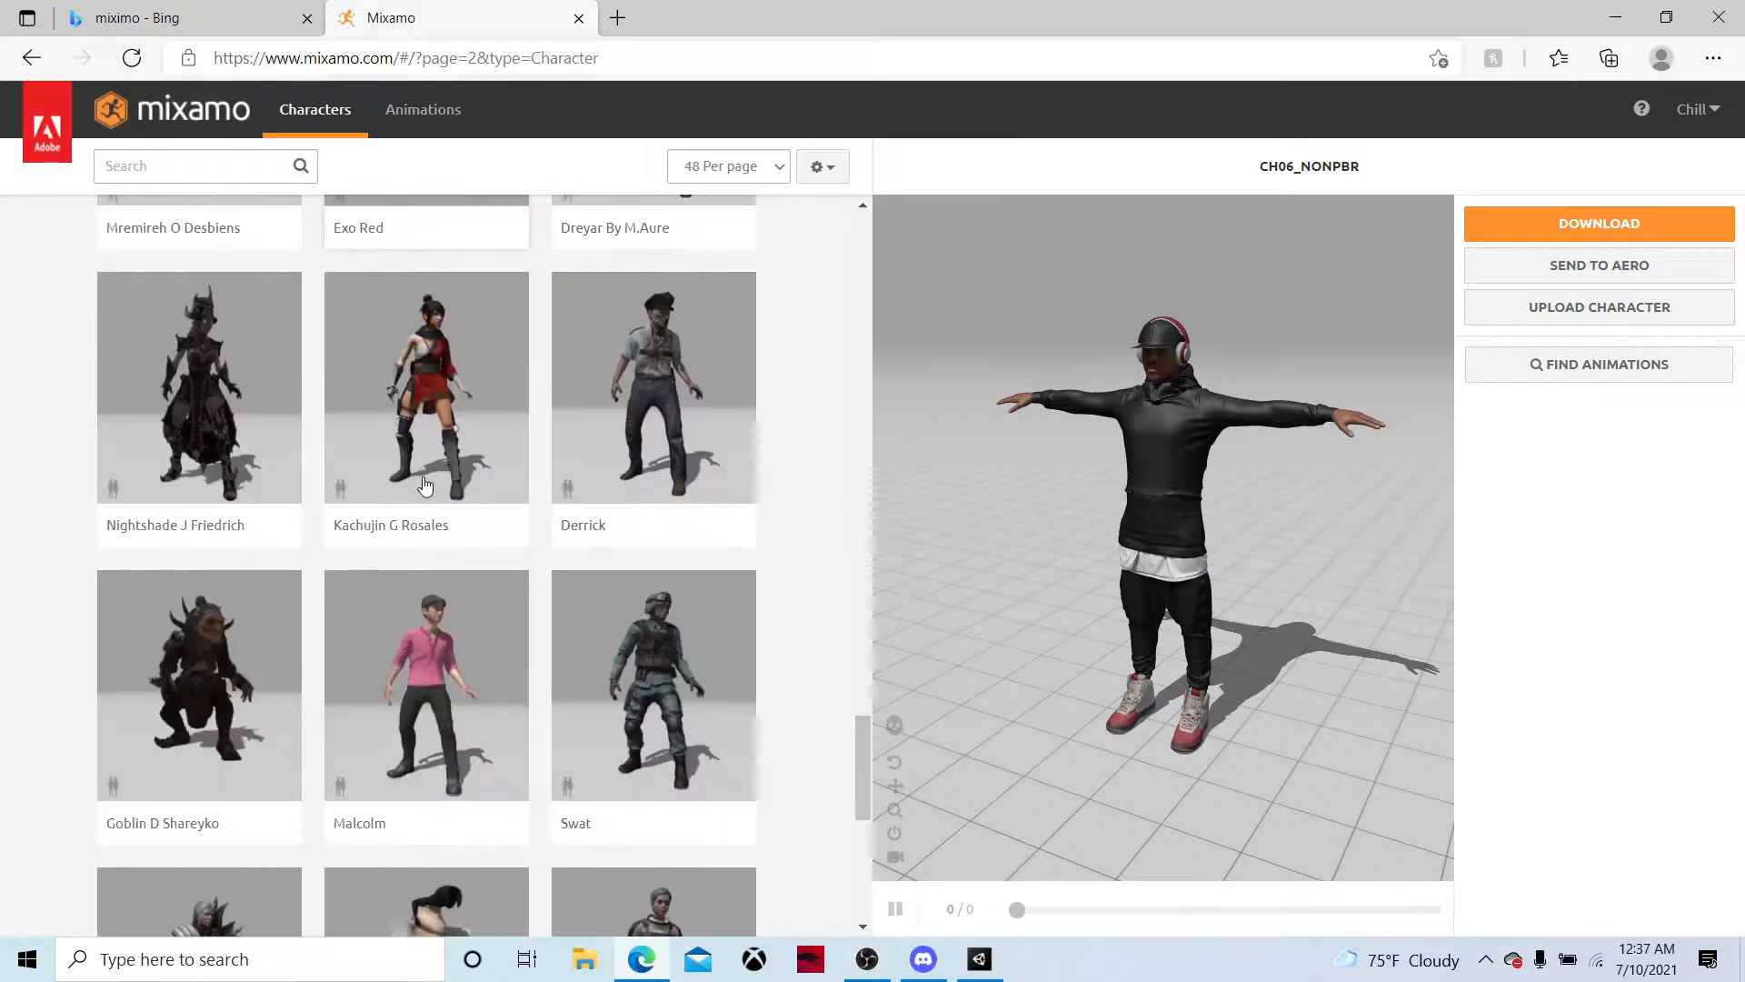
scroll(483, 401, down, 2)
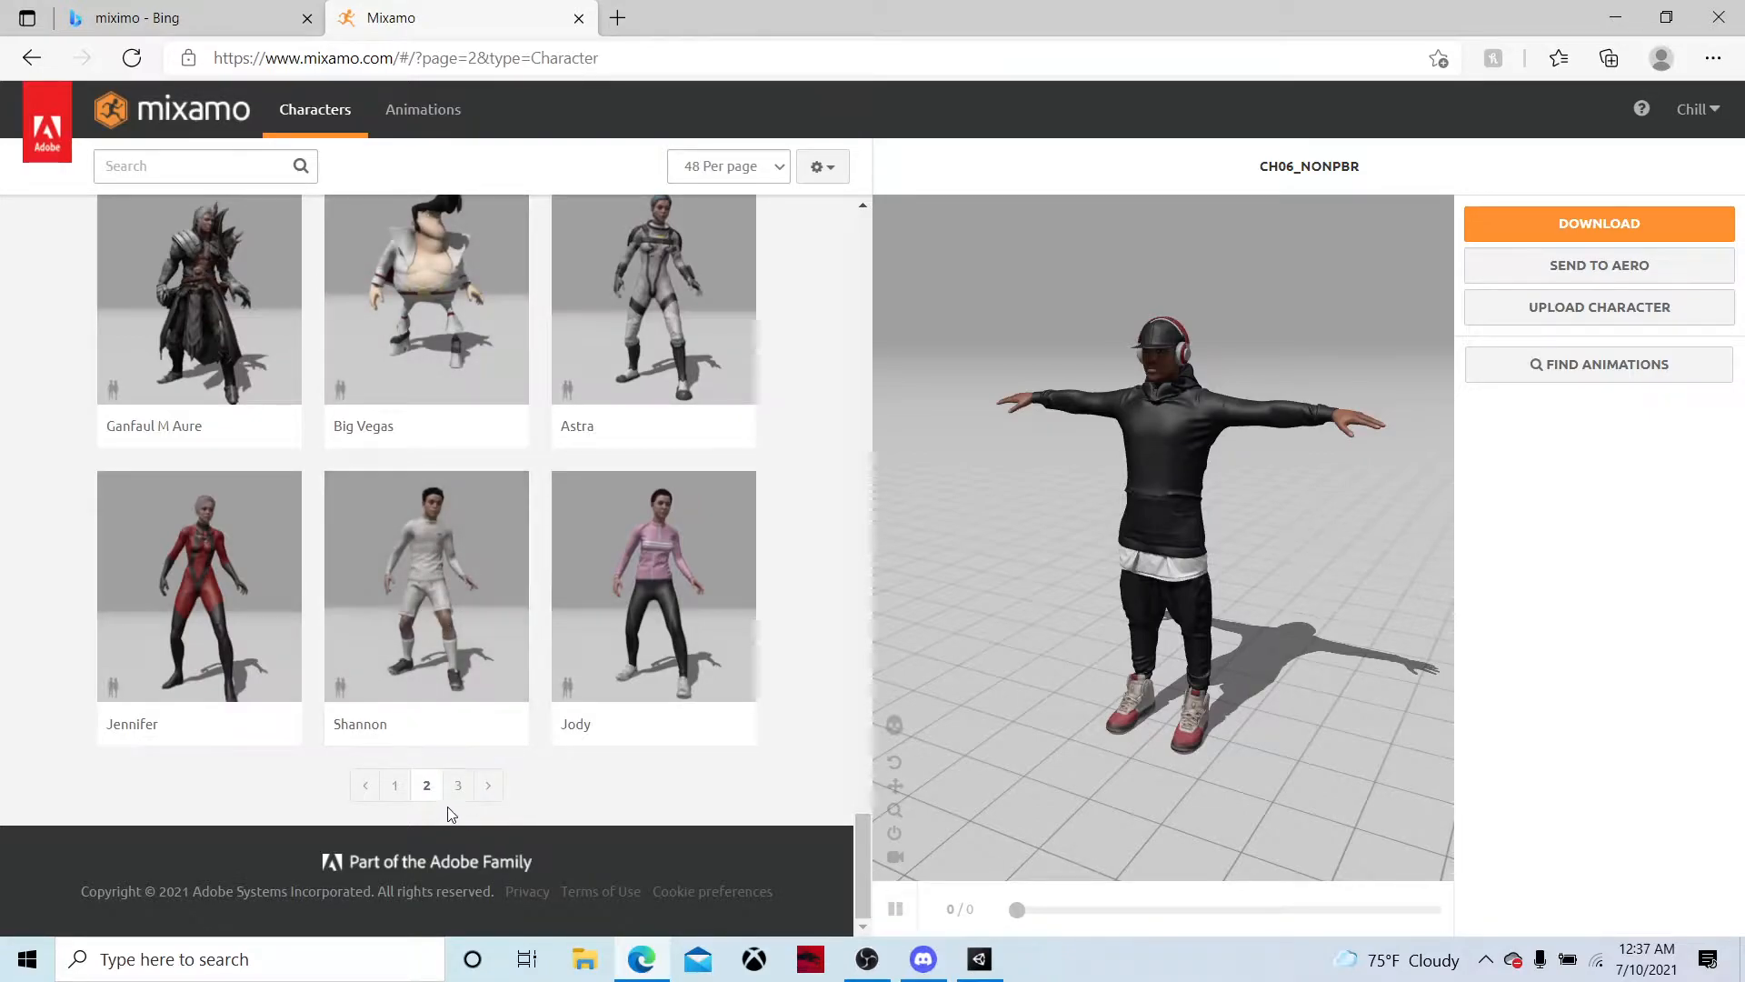
Go to page 3 of the character library and load the Alex character, replacing the previous one
click(459, 785)
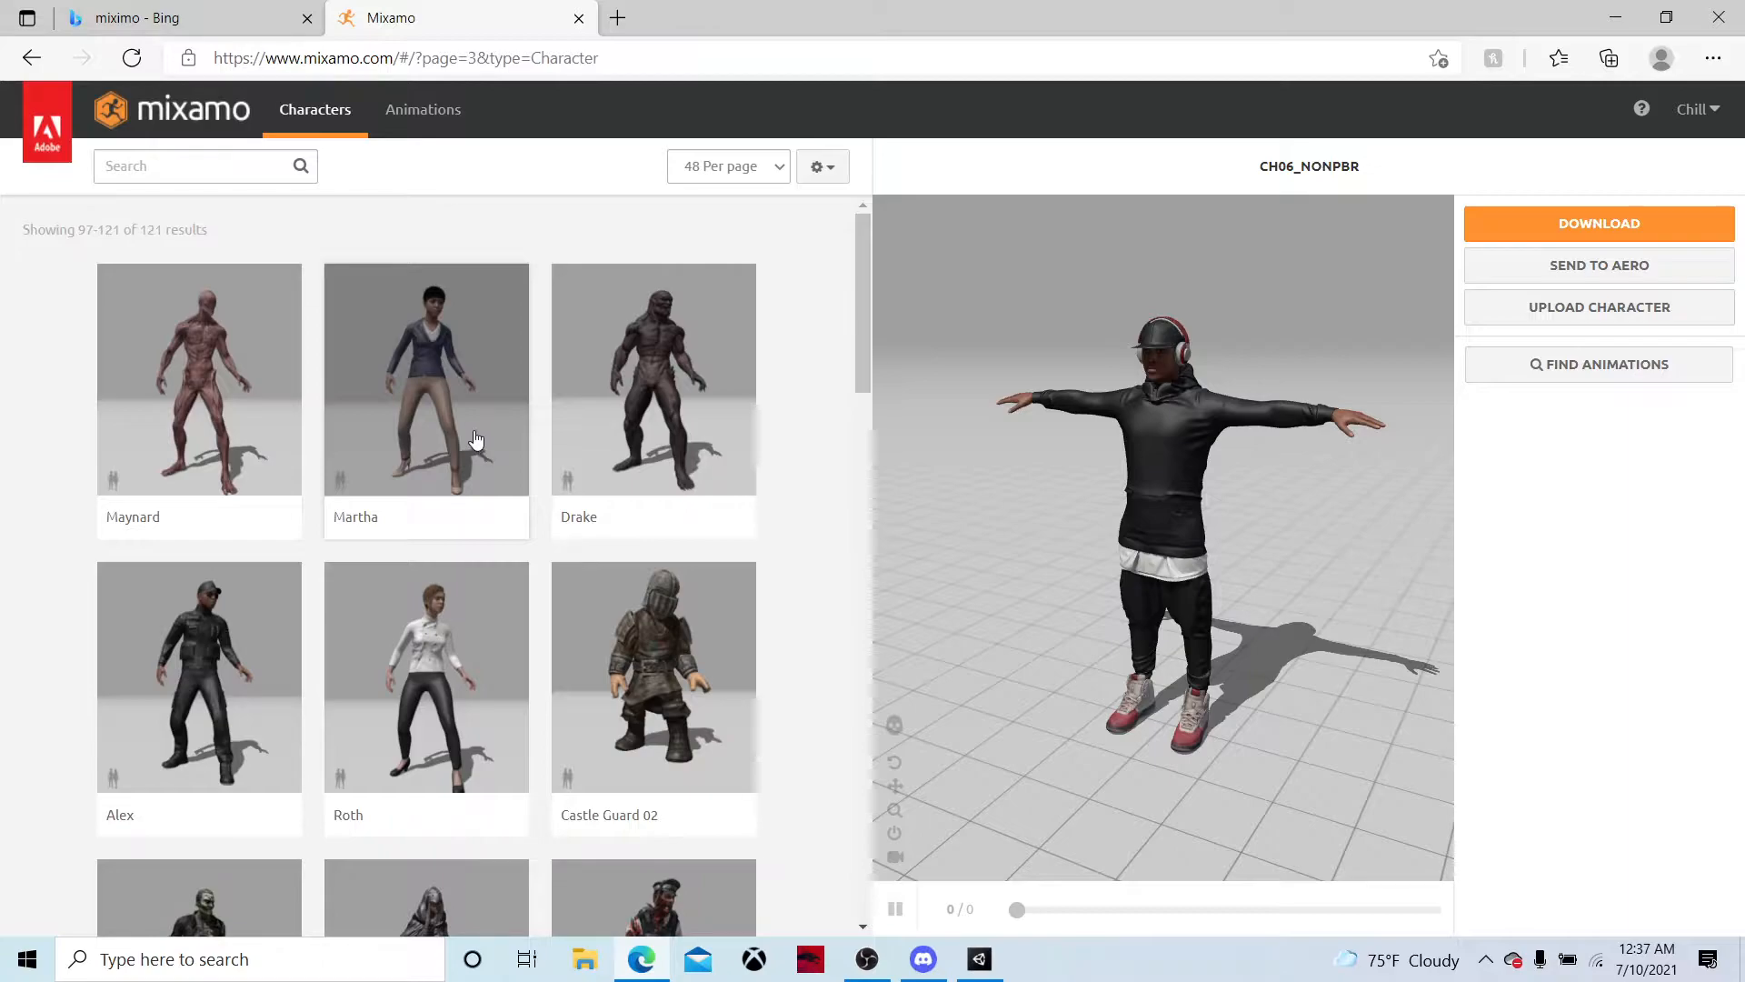
scroll(314, 607, down, 7)
scroll(288, 506, up, 3)
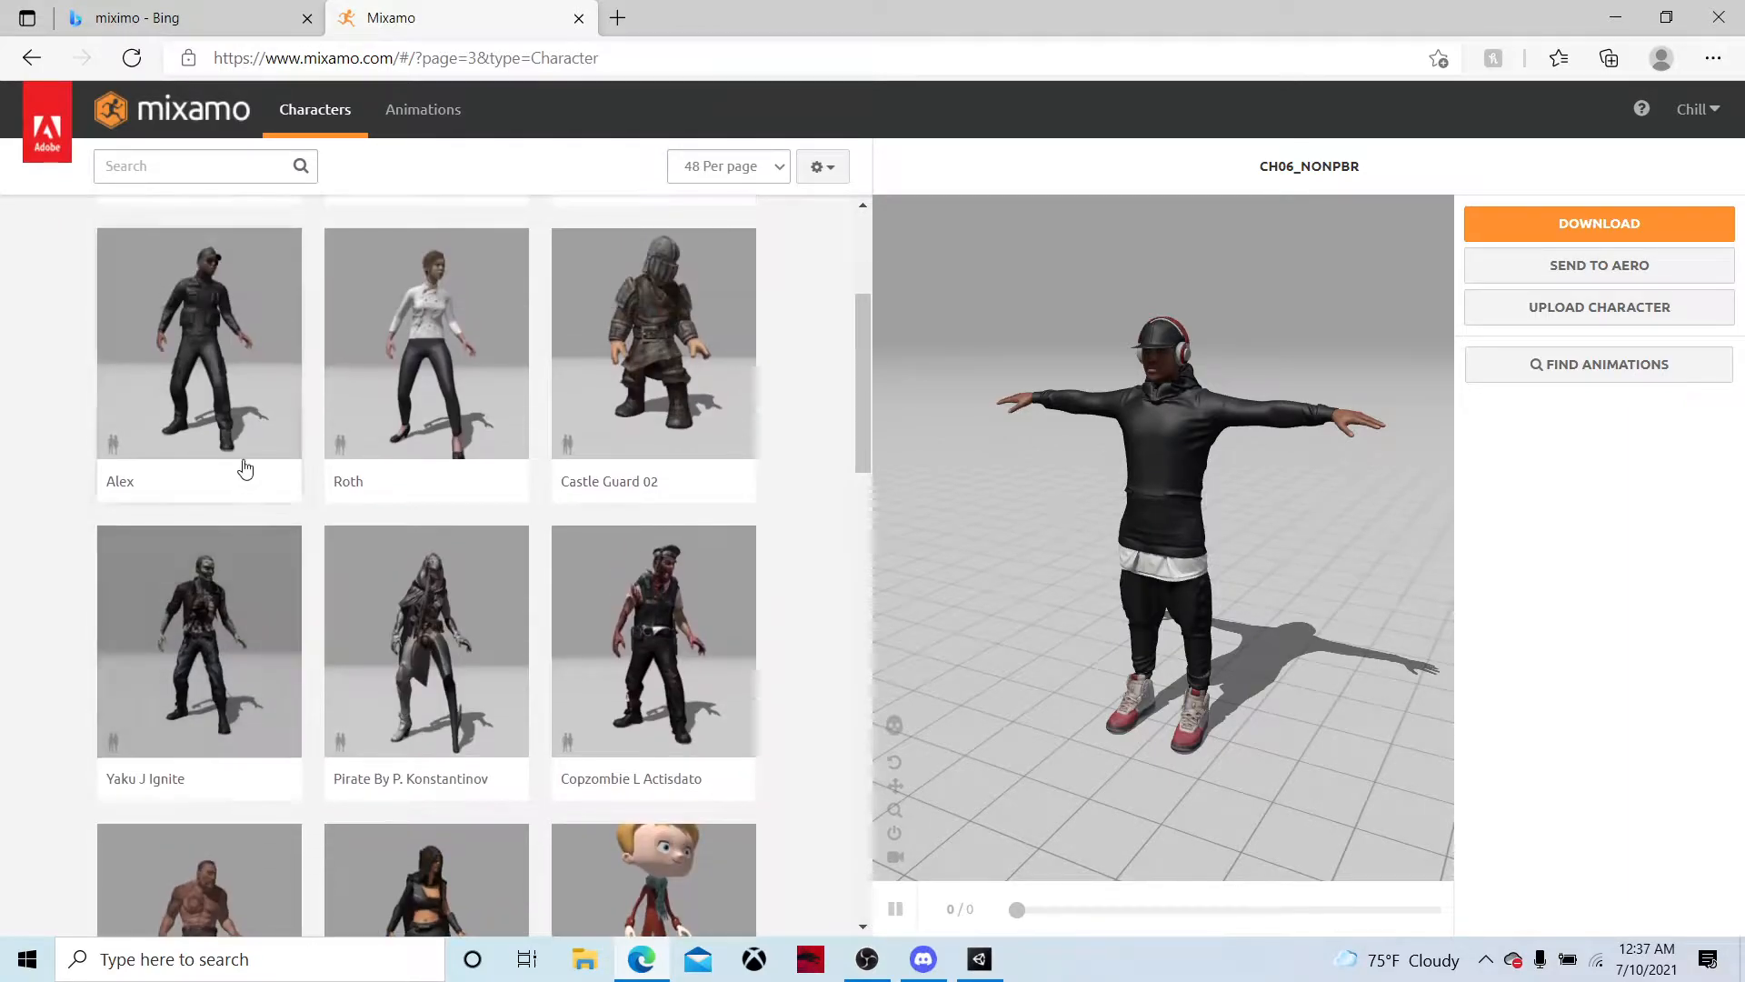
click(235, 418)
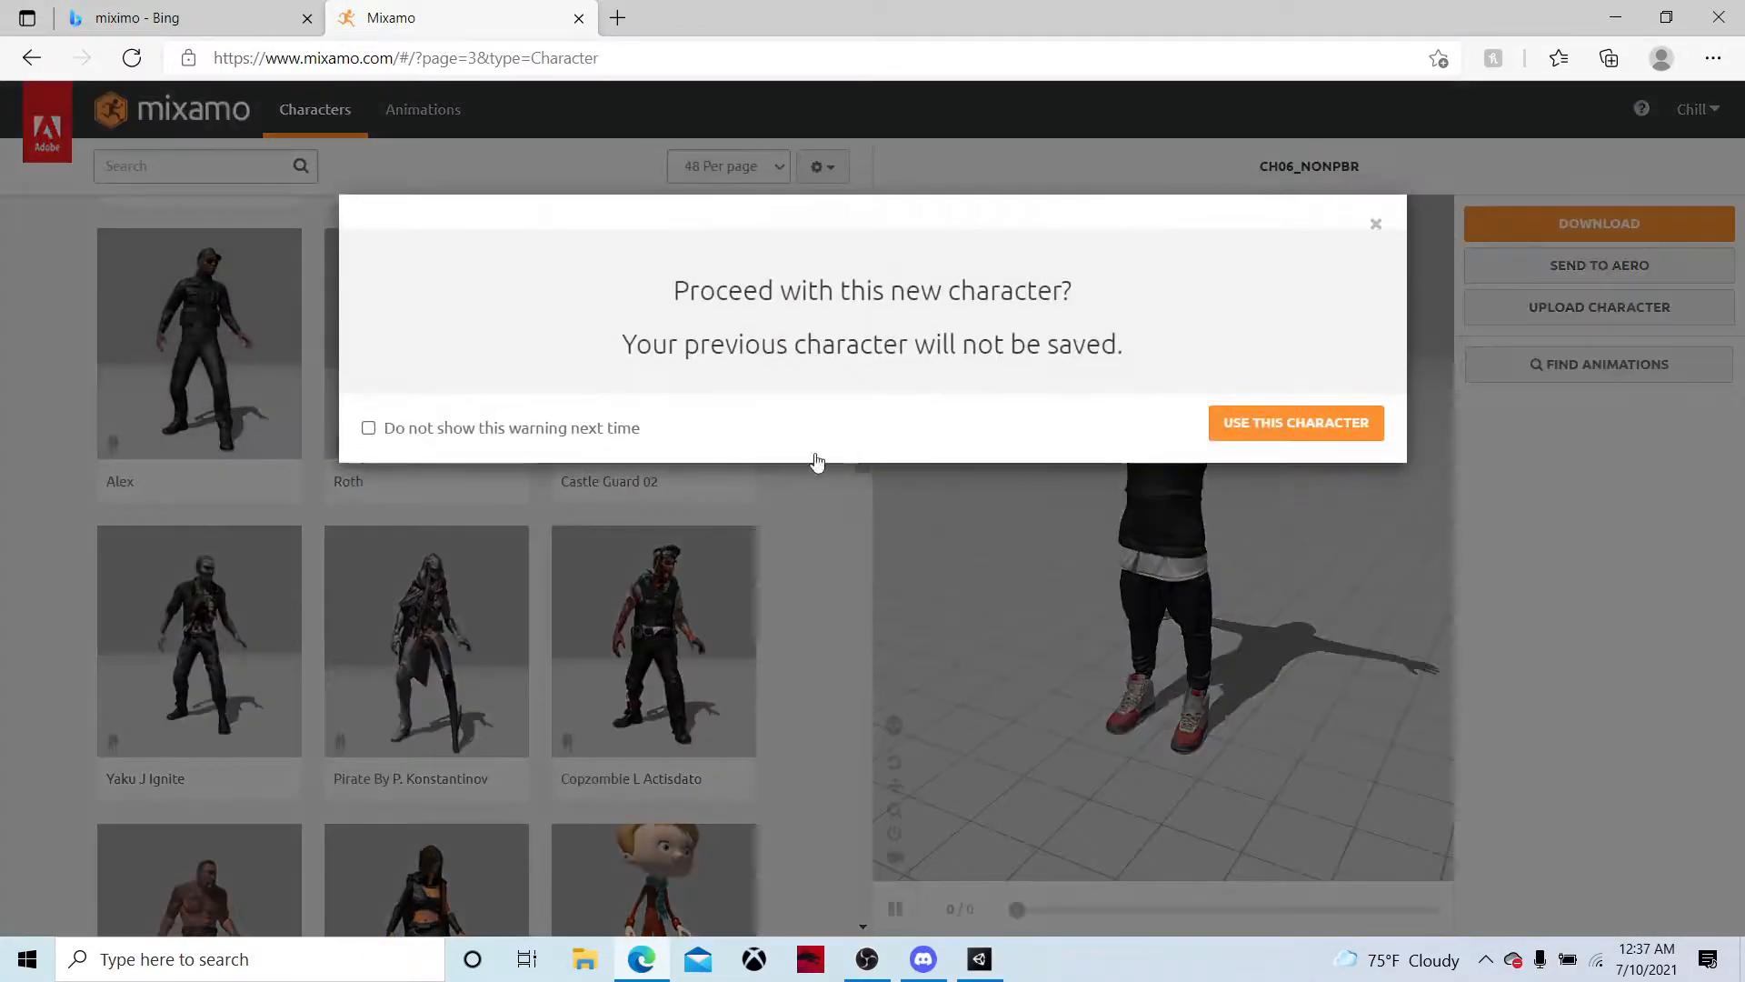
click(1328, 435)
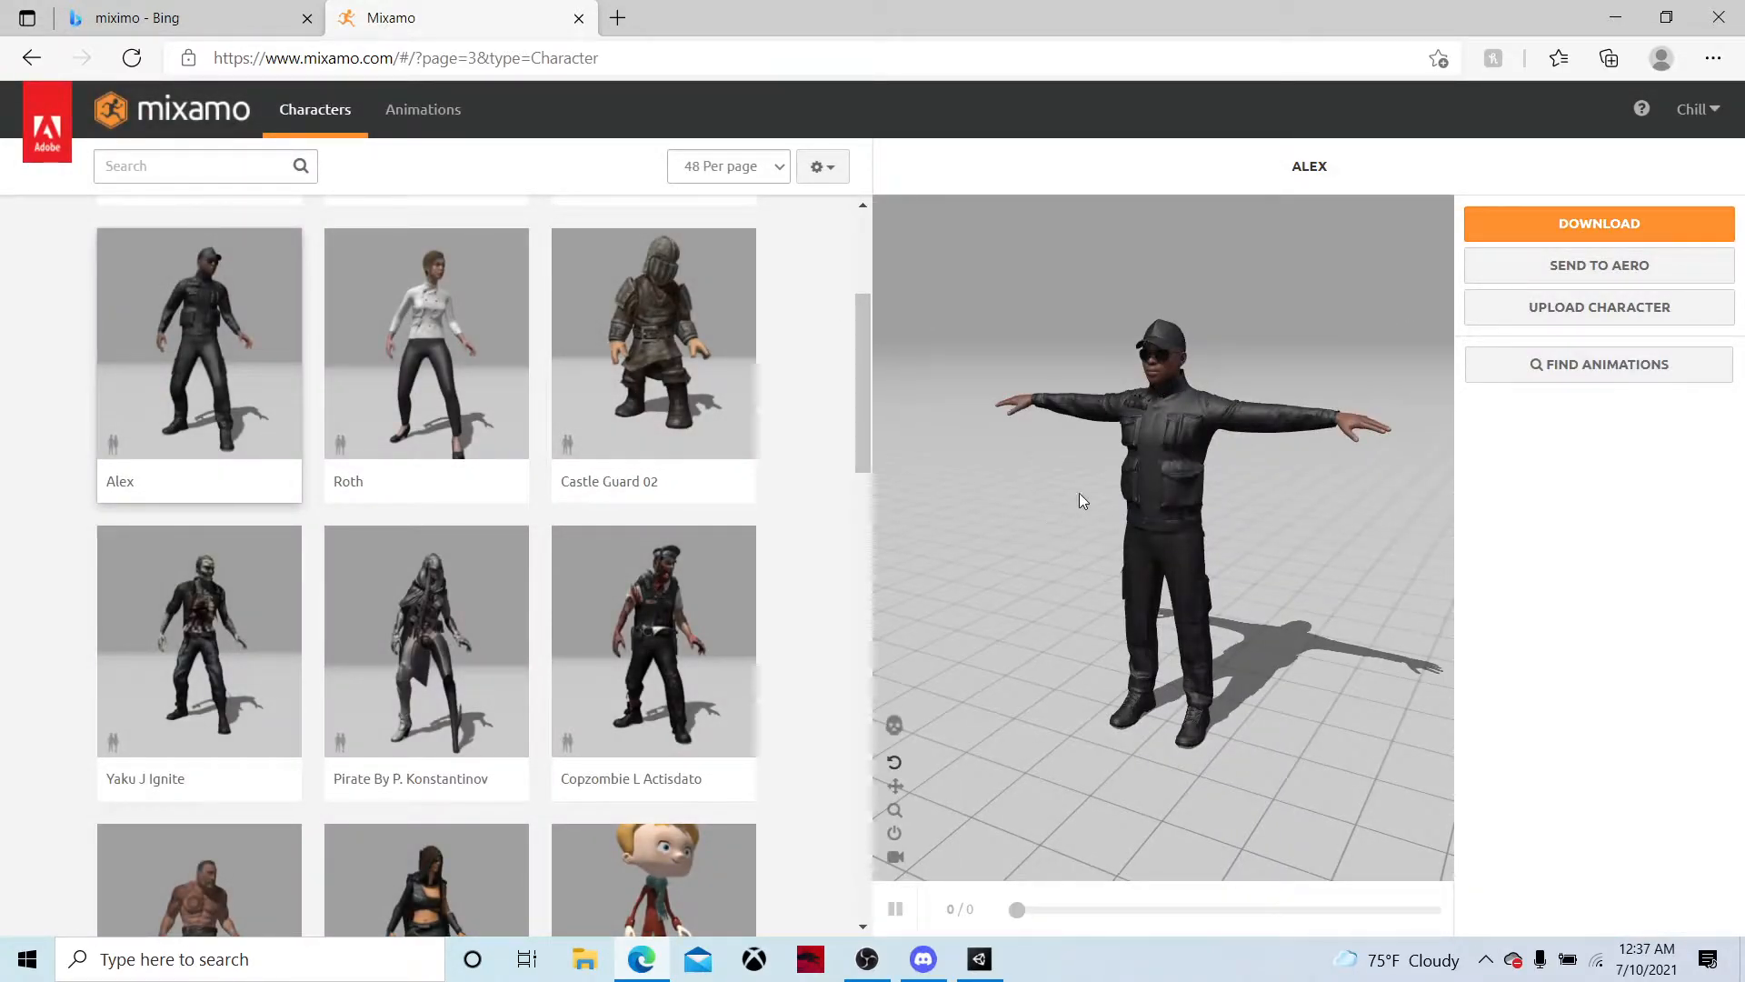
scroll(273, 364, up, 4)
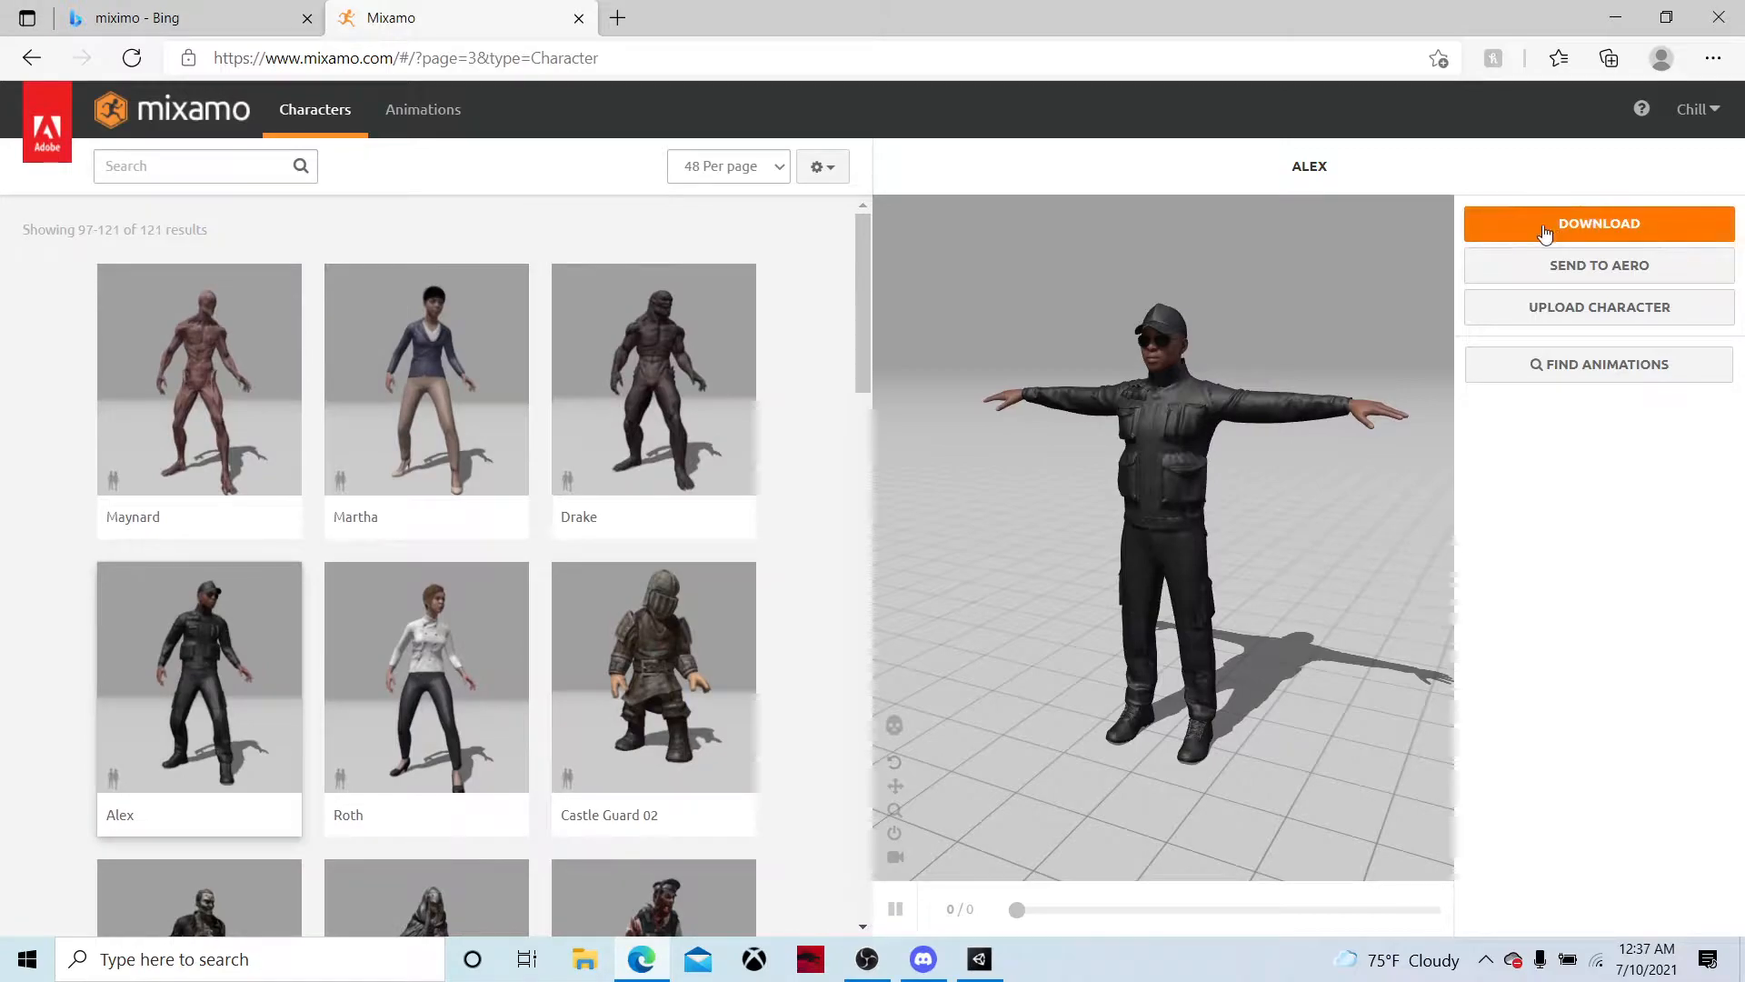
Search the animations for "walkiing" and apply the first Walking animation in the second row of results to Alex
click(424, 110)
click(193, 167)
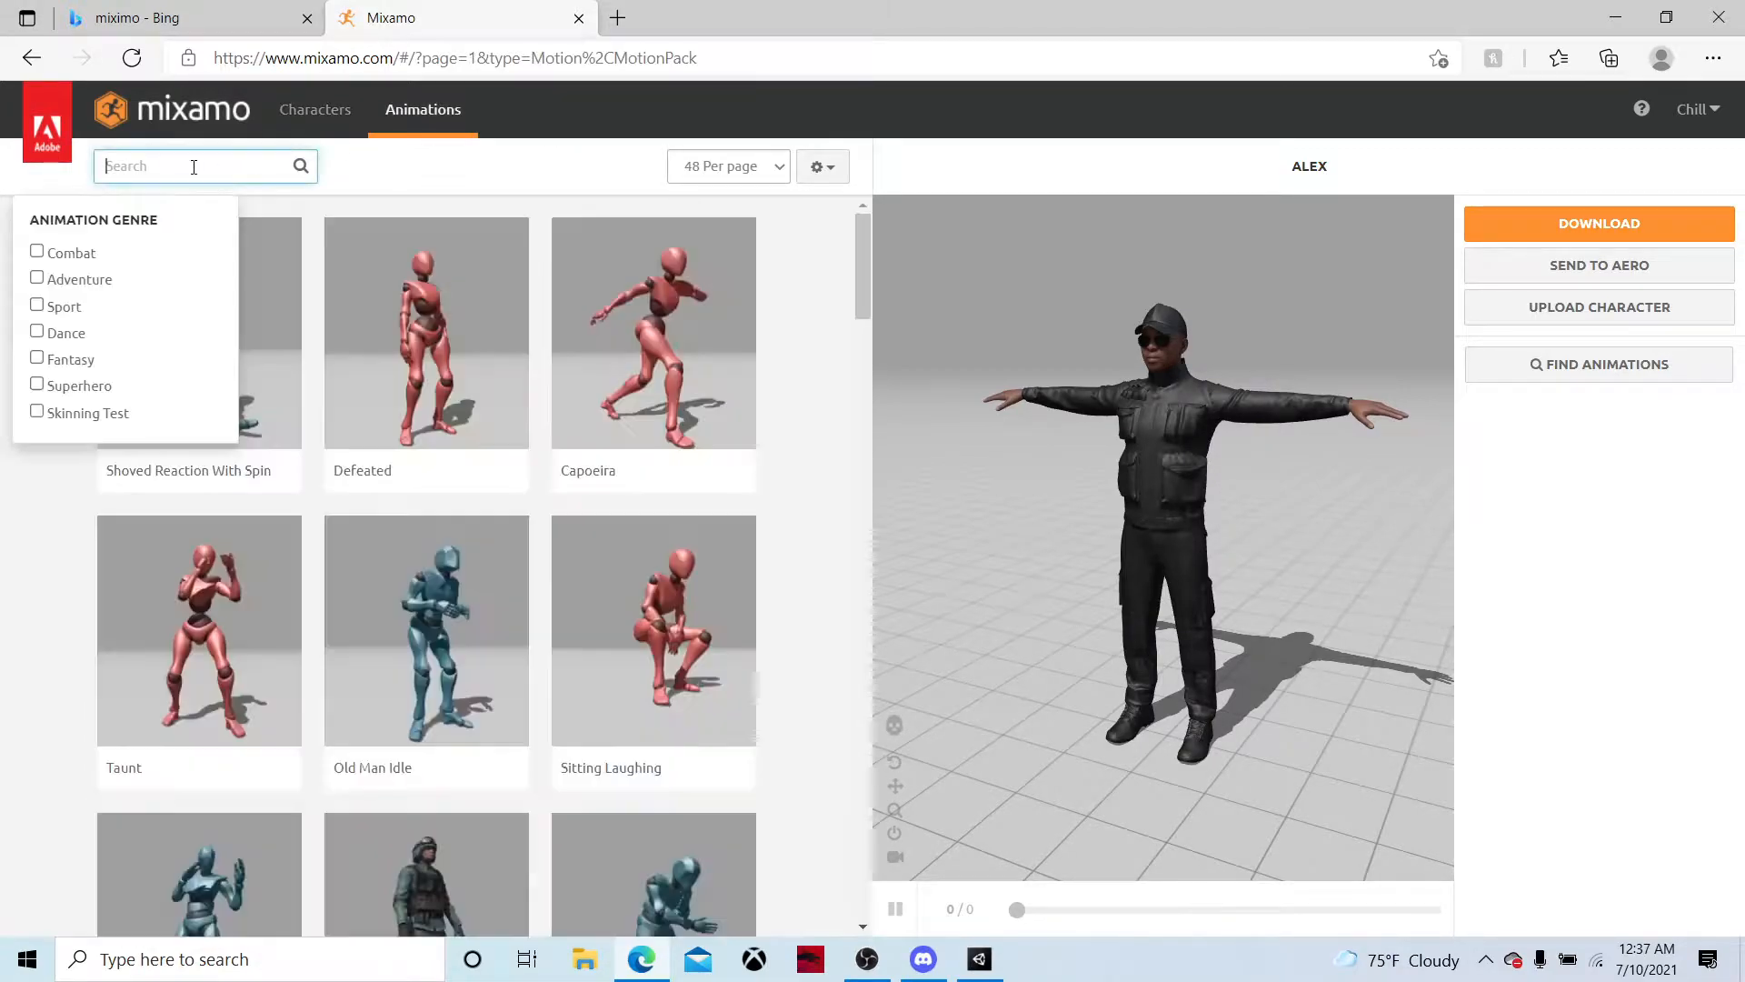
text(walki)
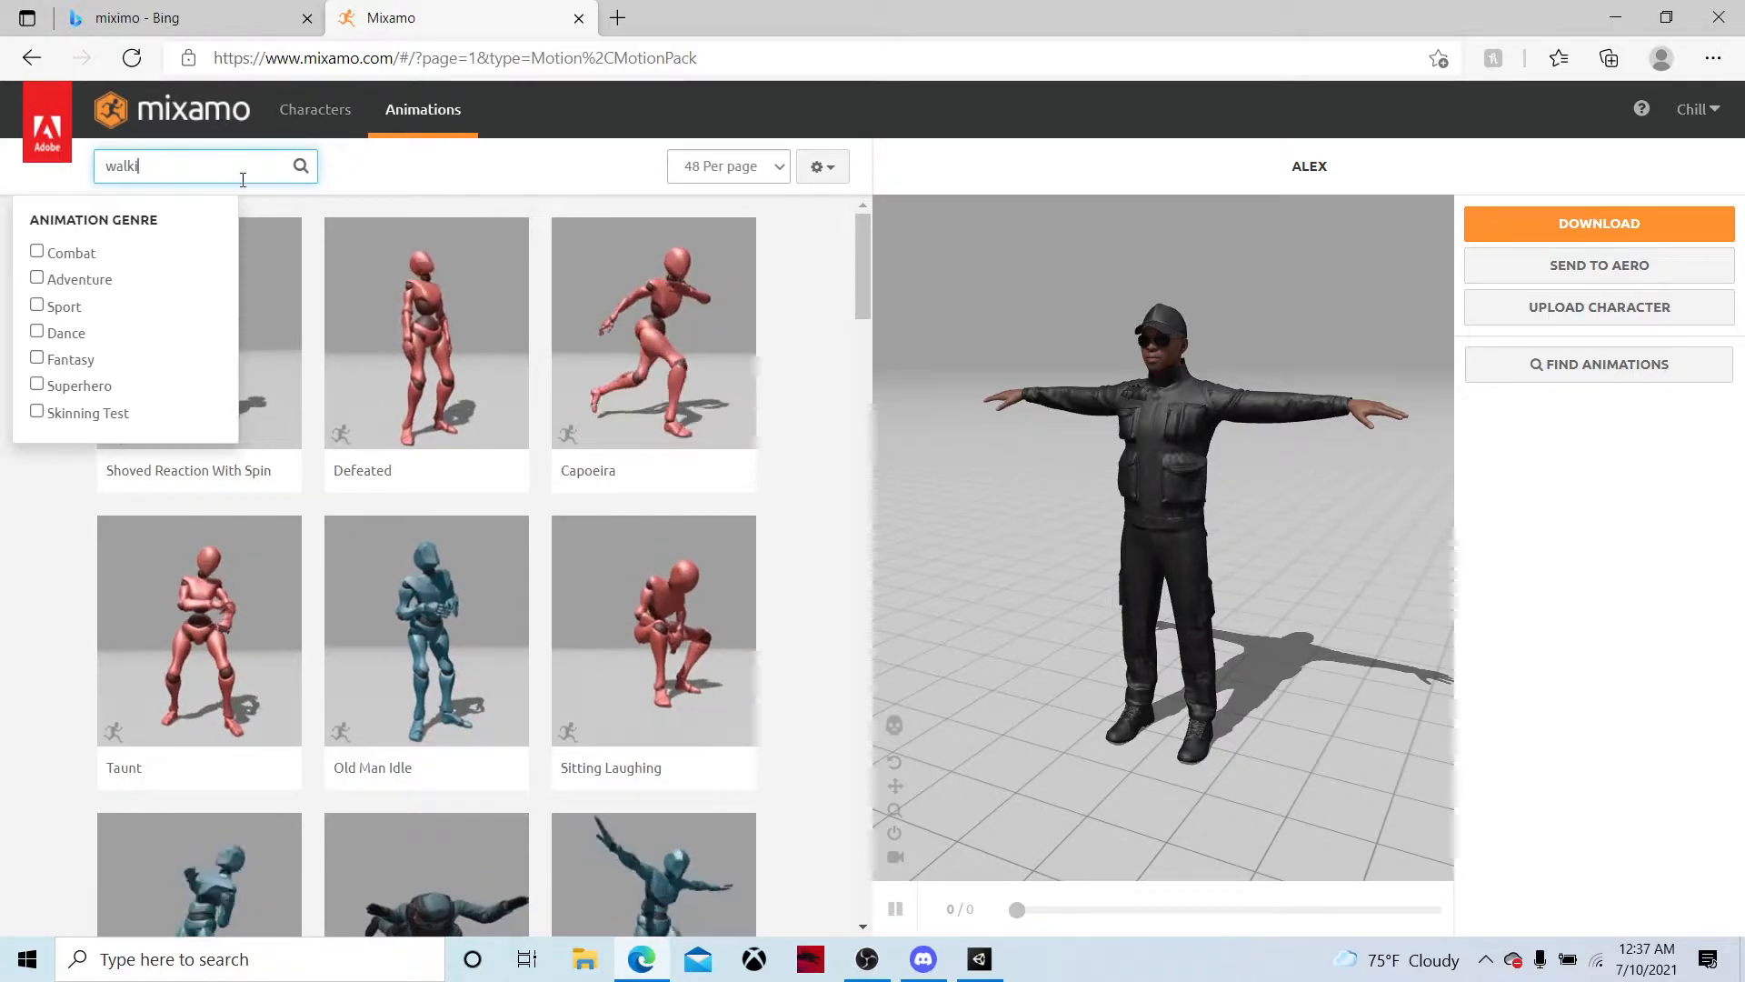
text(ing)
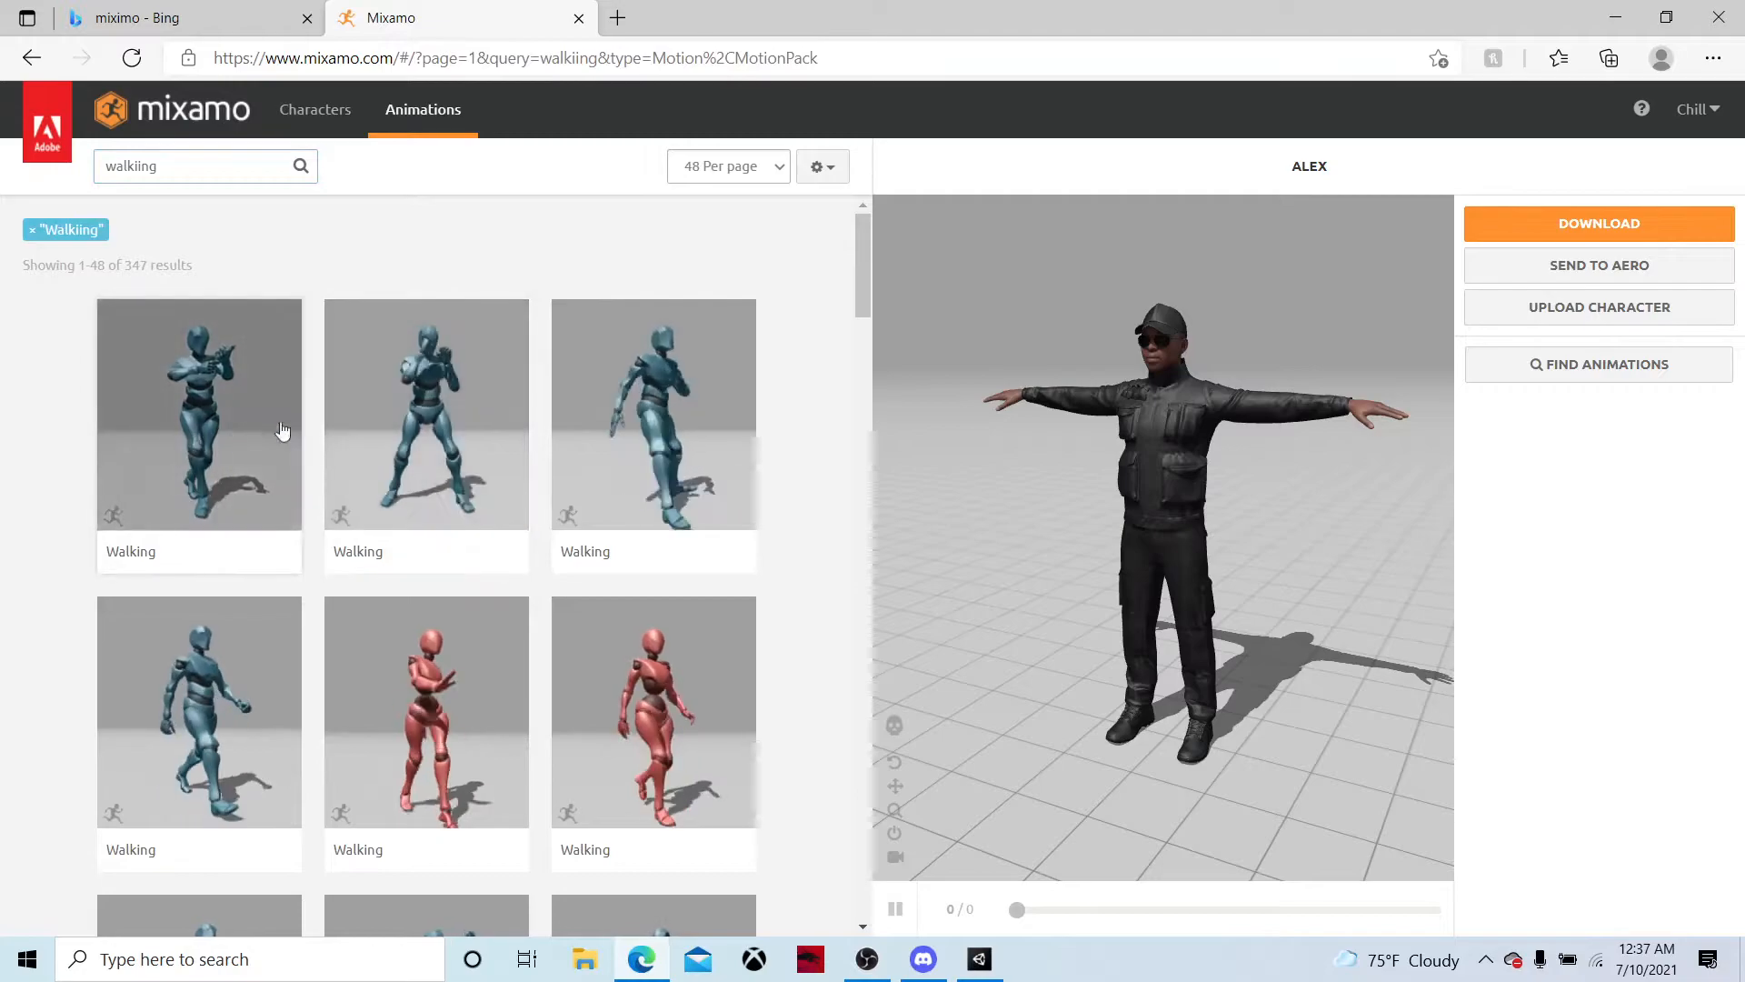
click(200, 709)
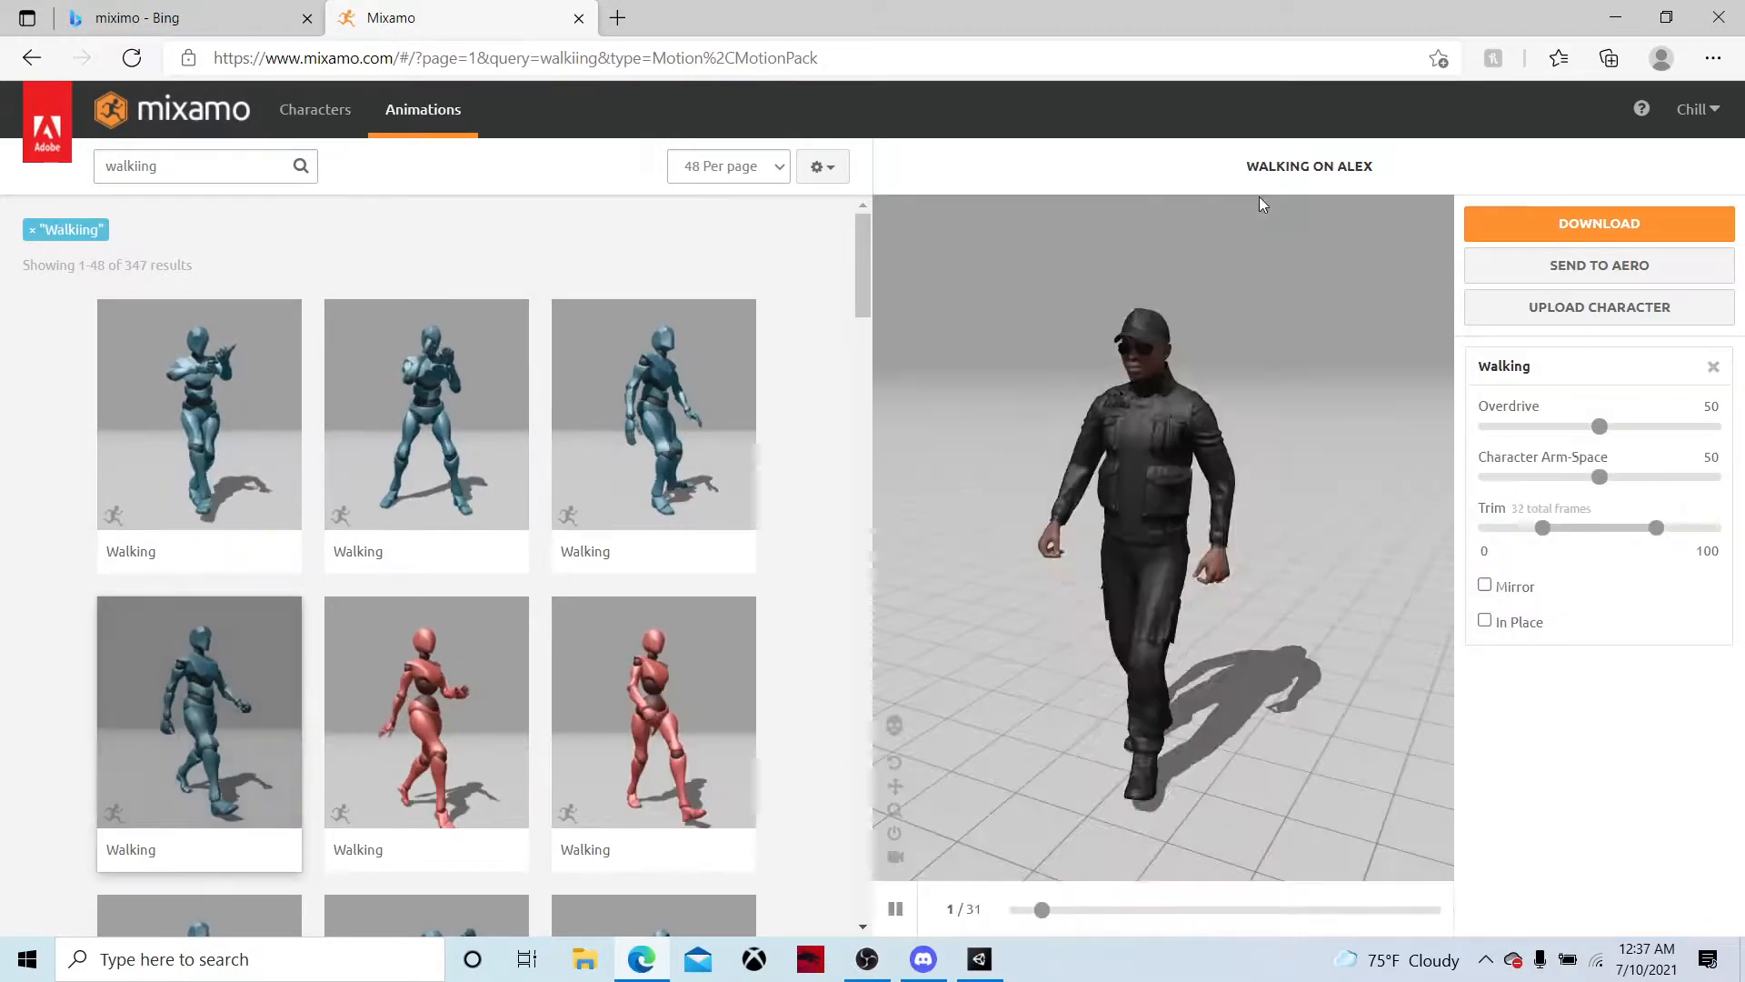
Download the Walking animation on Alex in FBX for Unity(.fbx) format, with skin, at 30 frames per second without keyframe reduction
click(1511, 230)
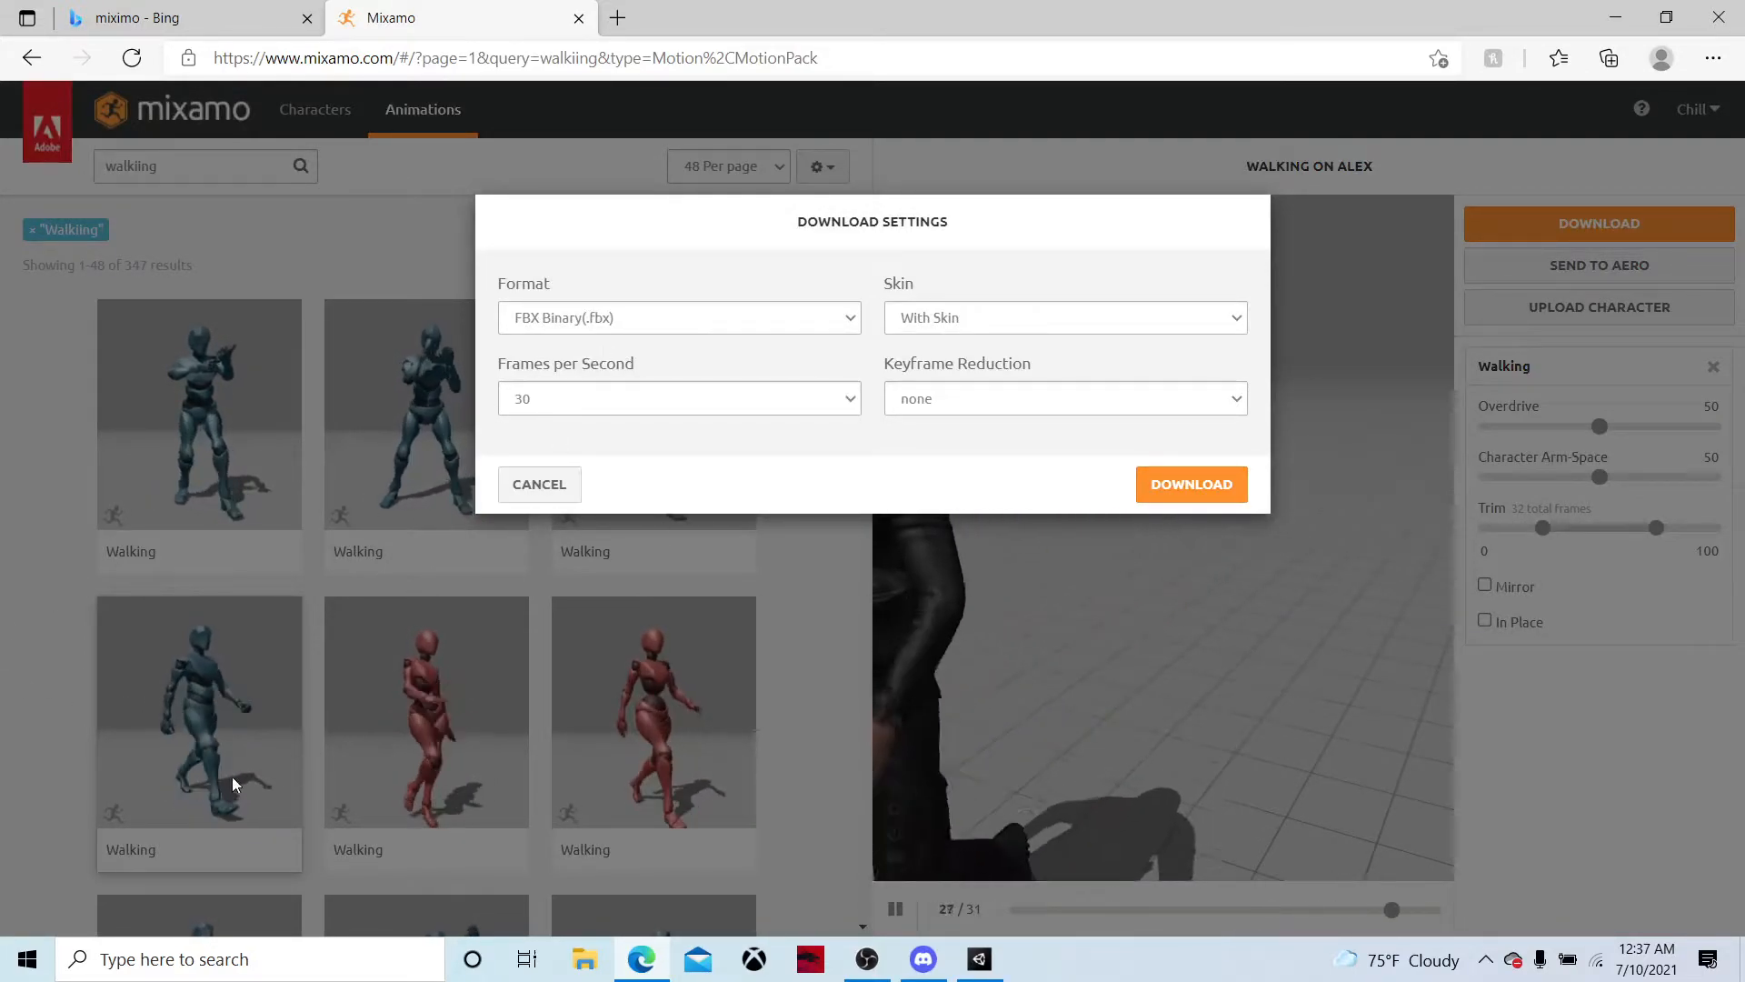
click(713, 318)
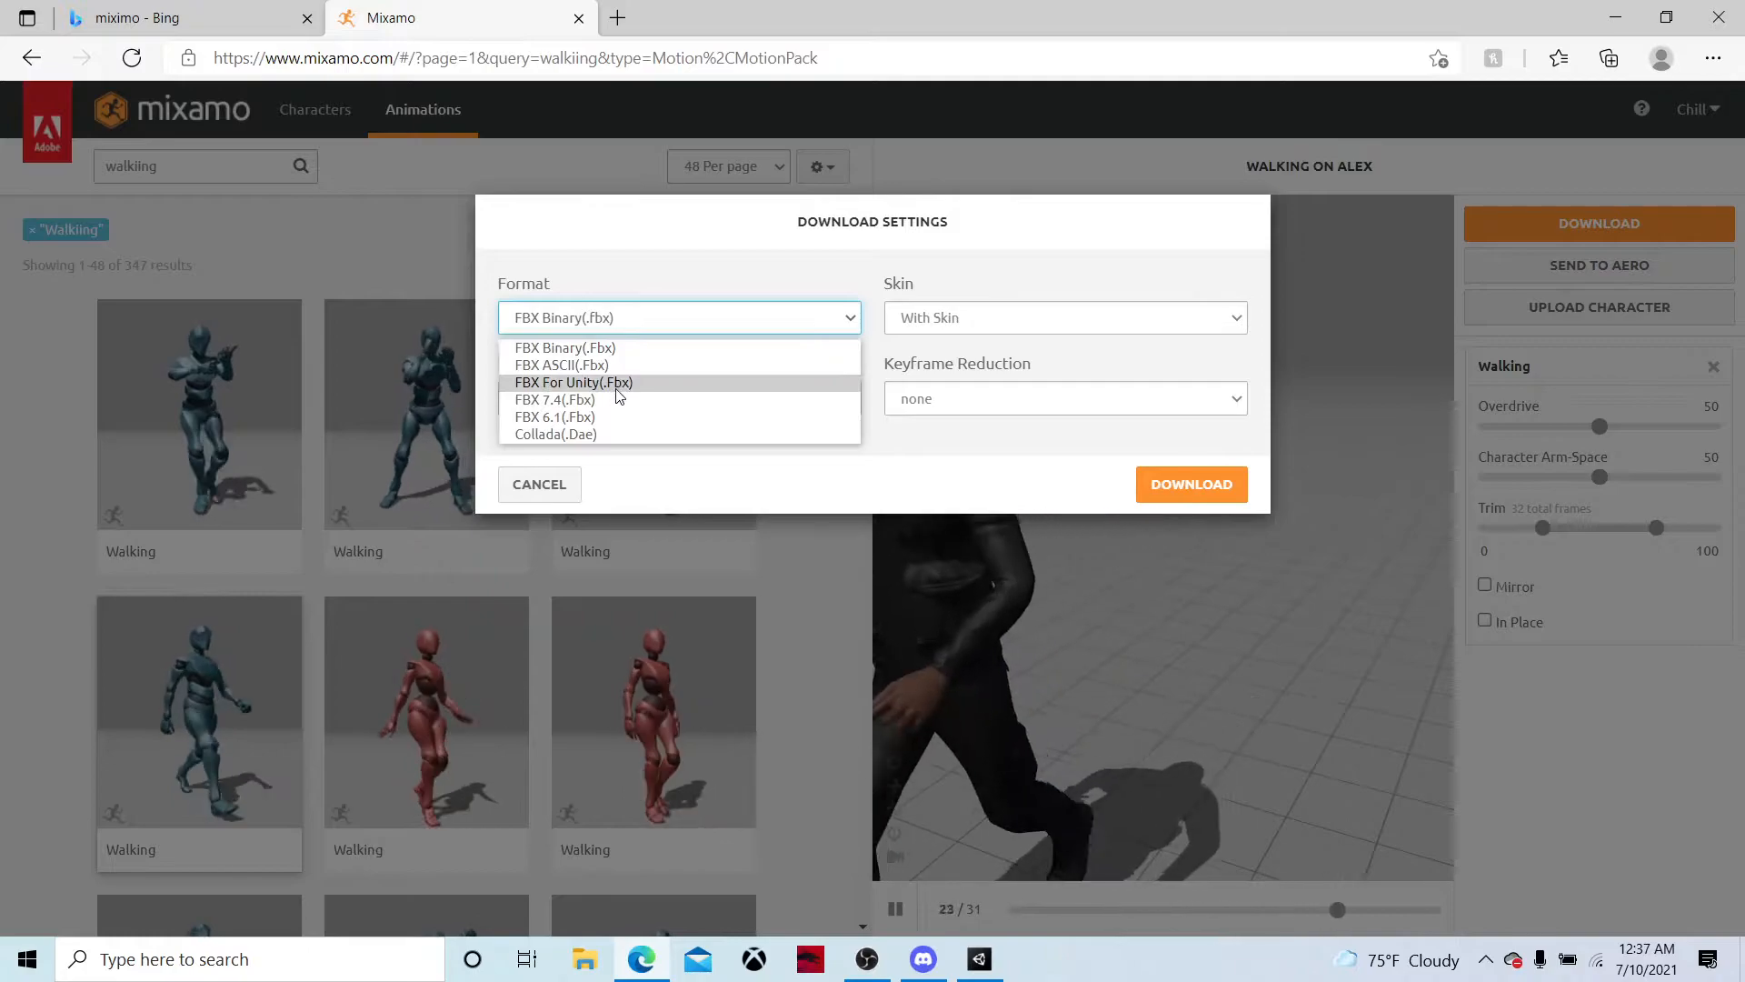
click(618, 383)
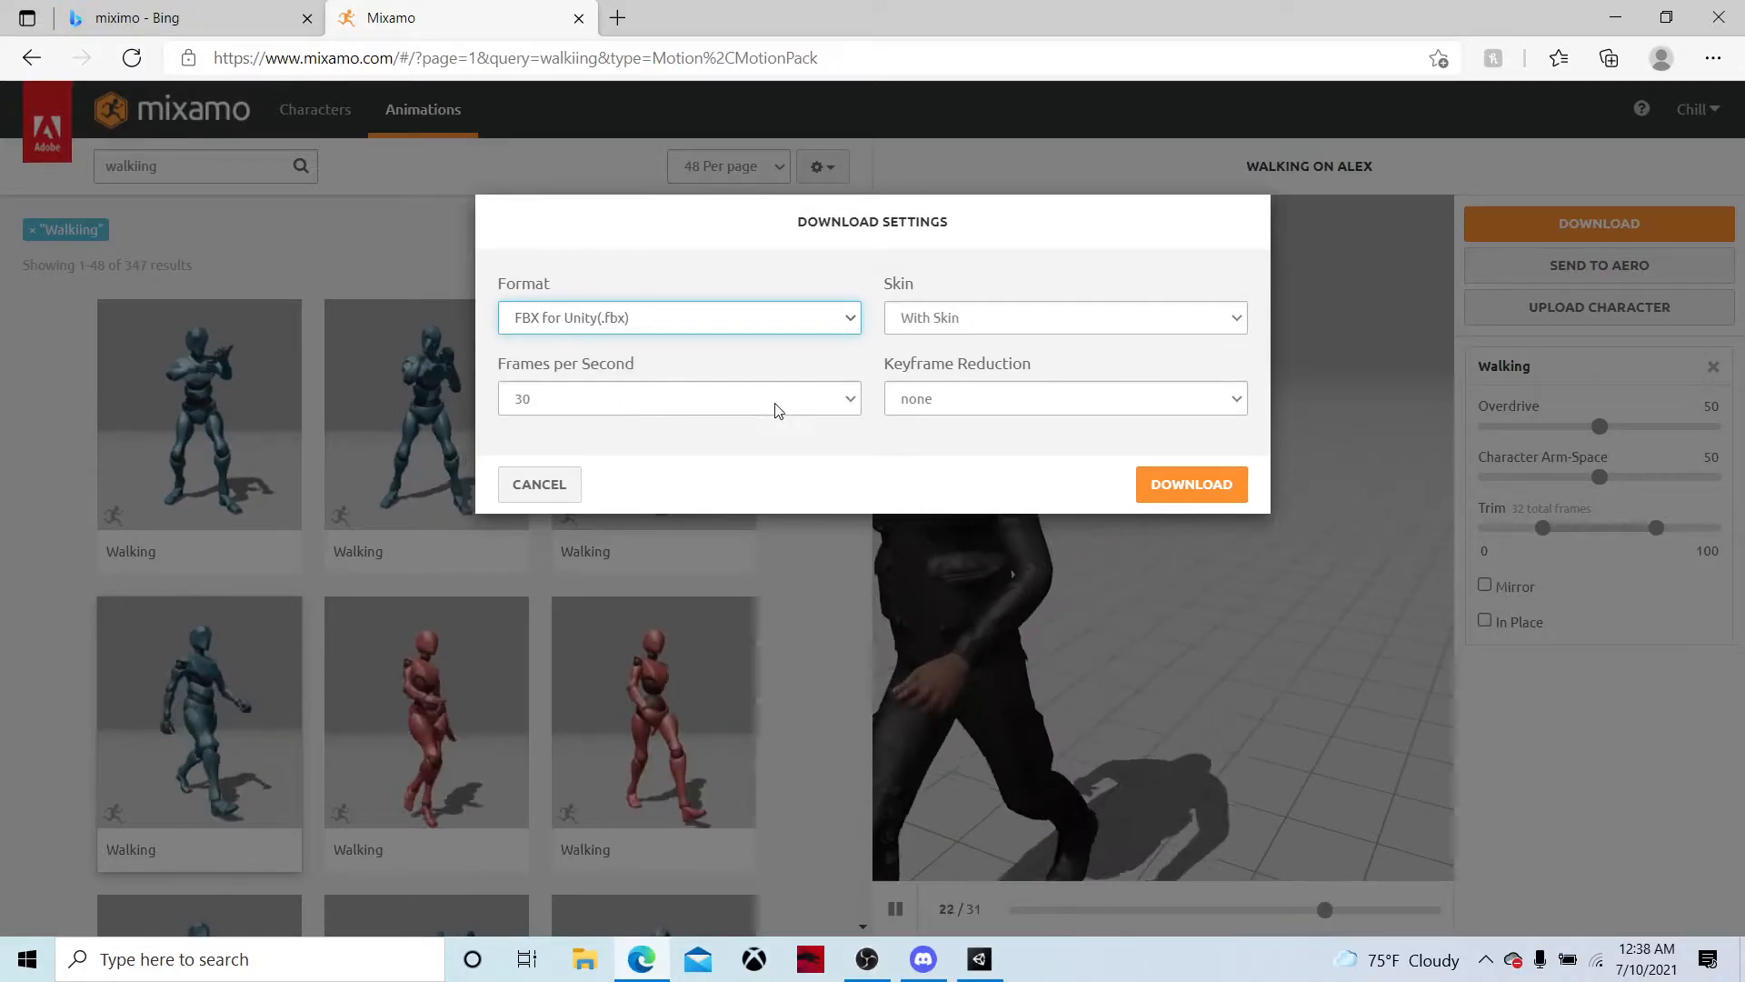
click(1180, 486)
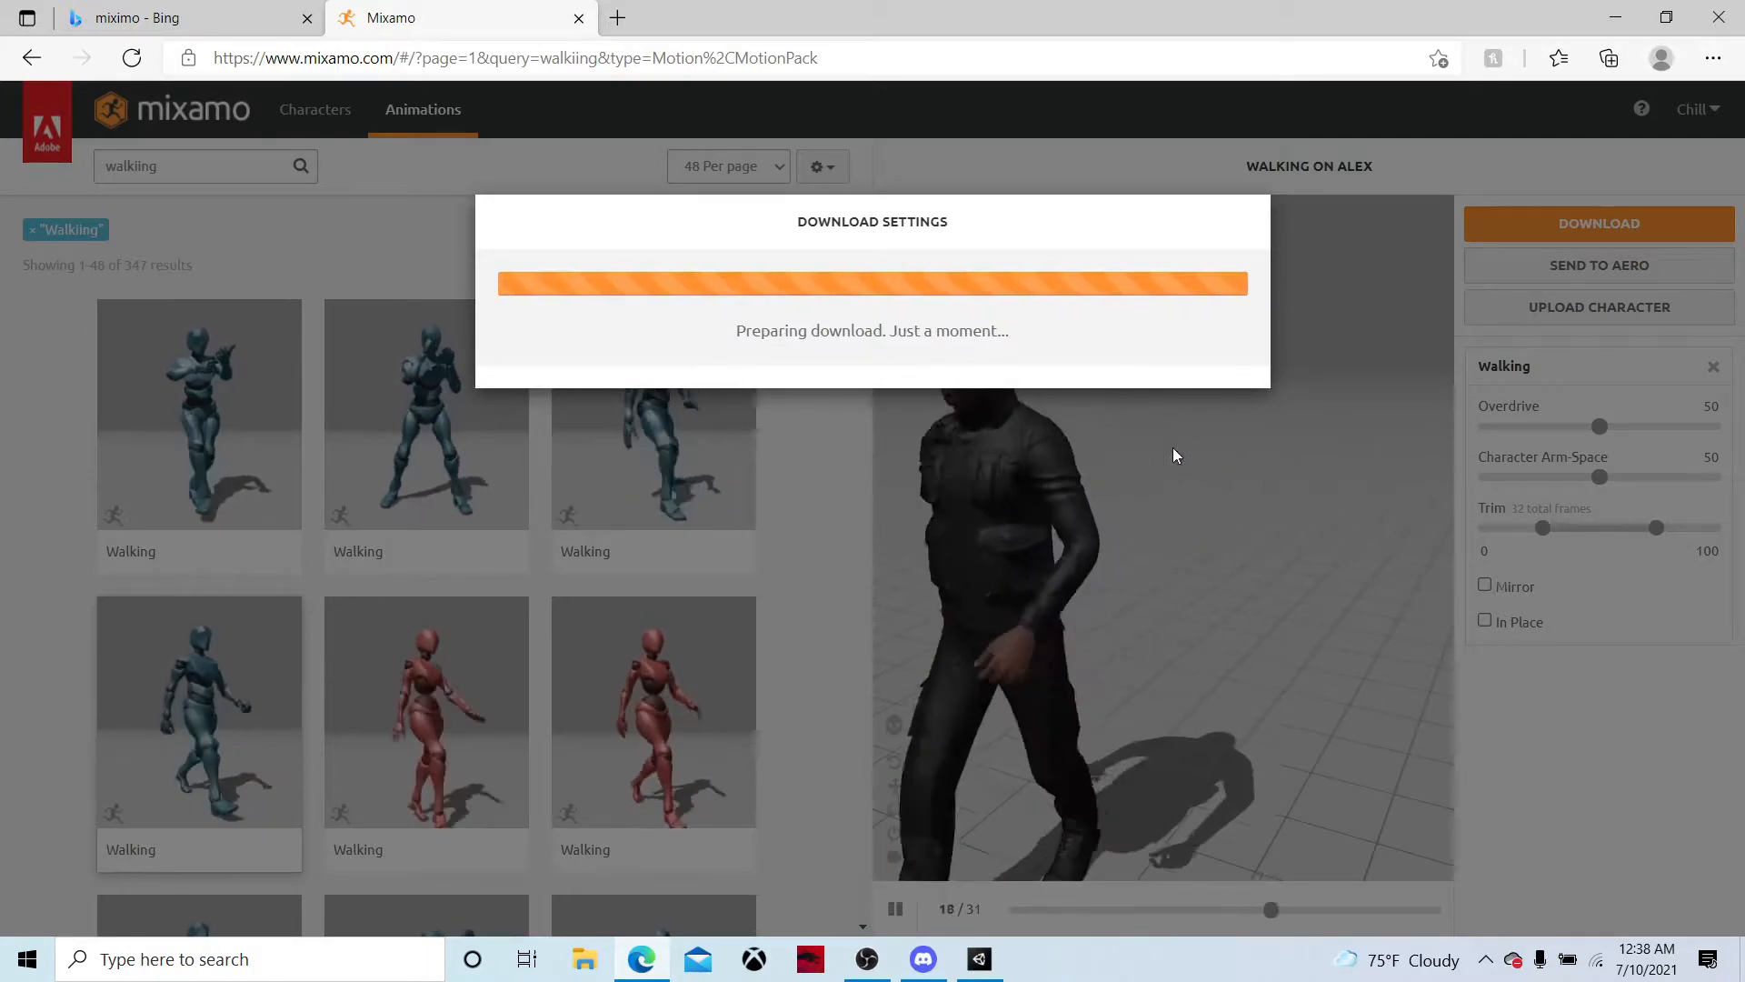
Switch to Unity, create a folder named Player in the project's Assets and open it
click(979, 957)
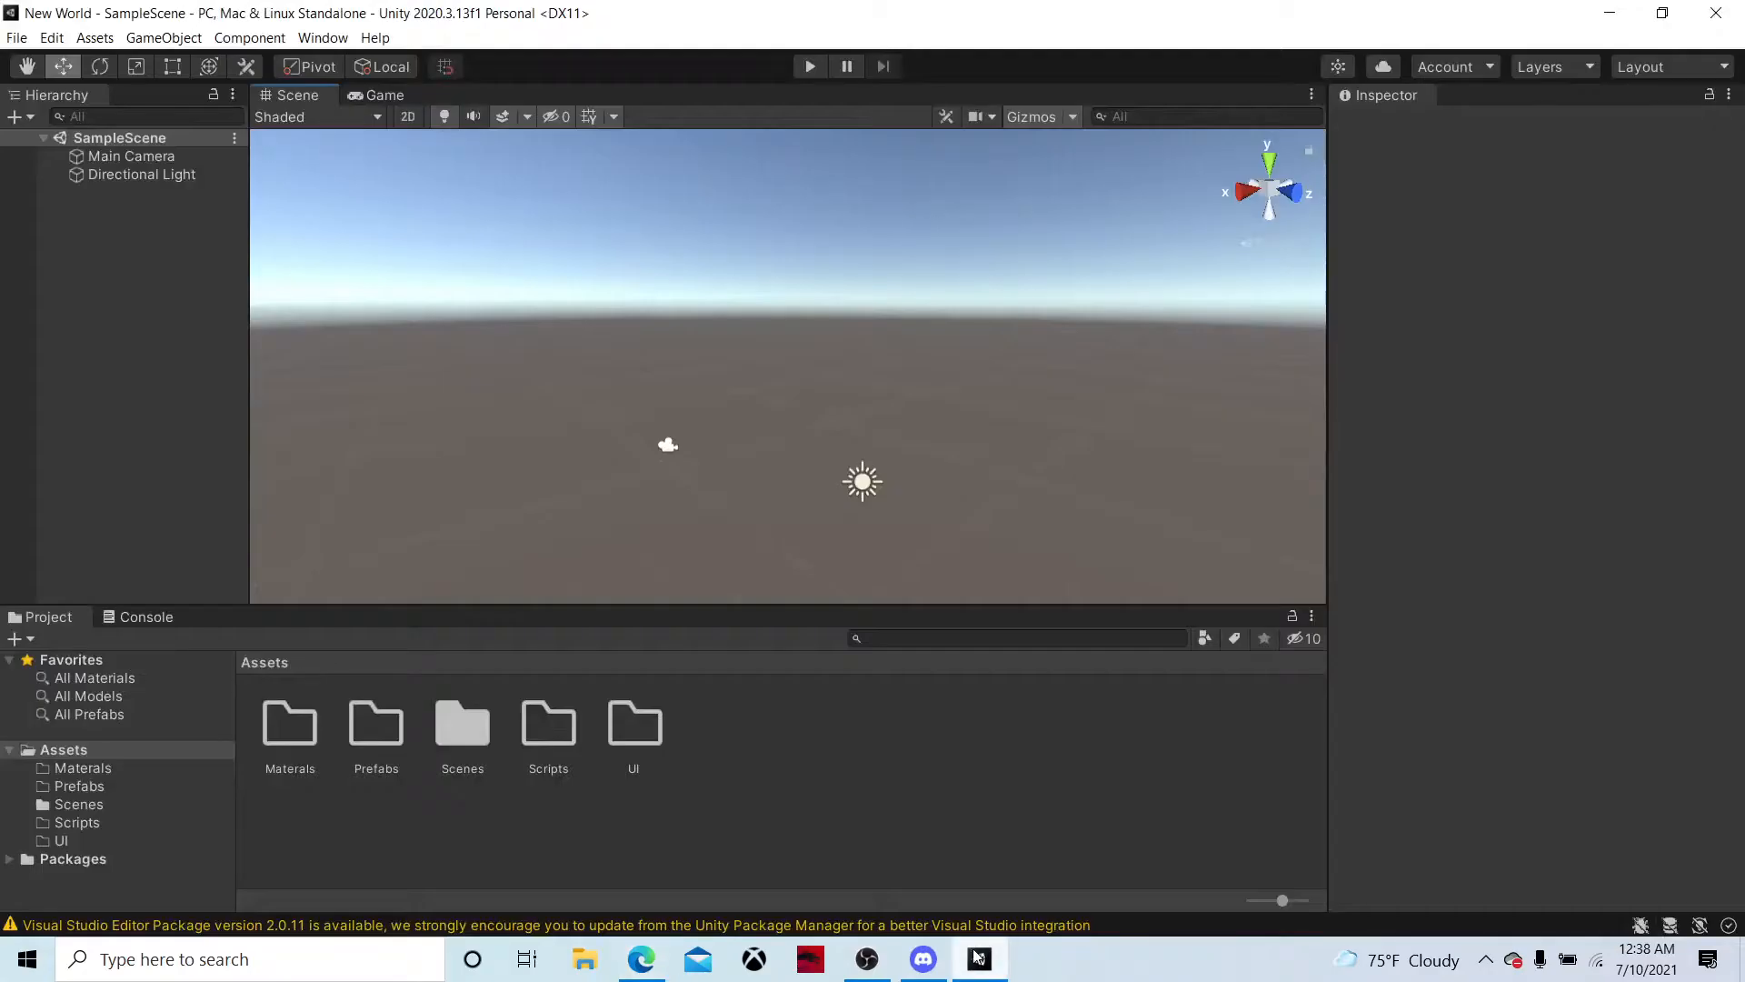
right_click(791, 752)
mouse_move(963, 235)
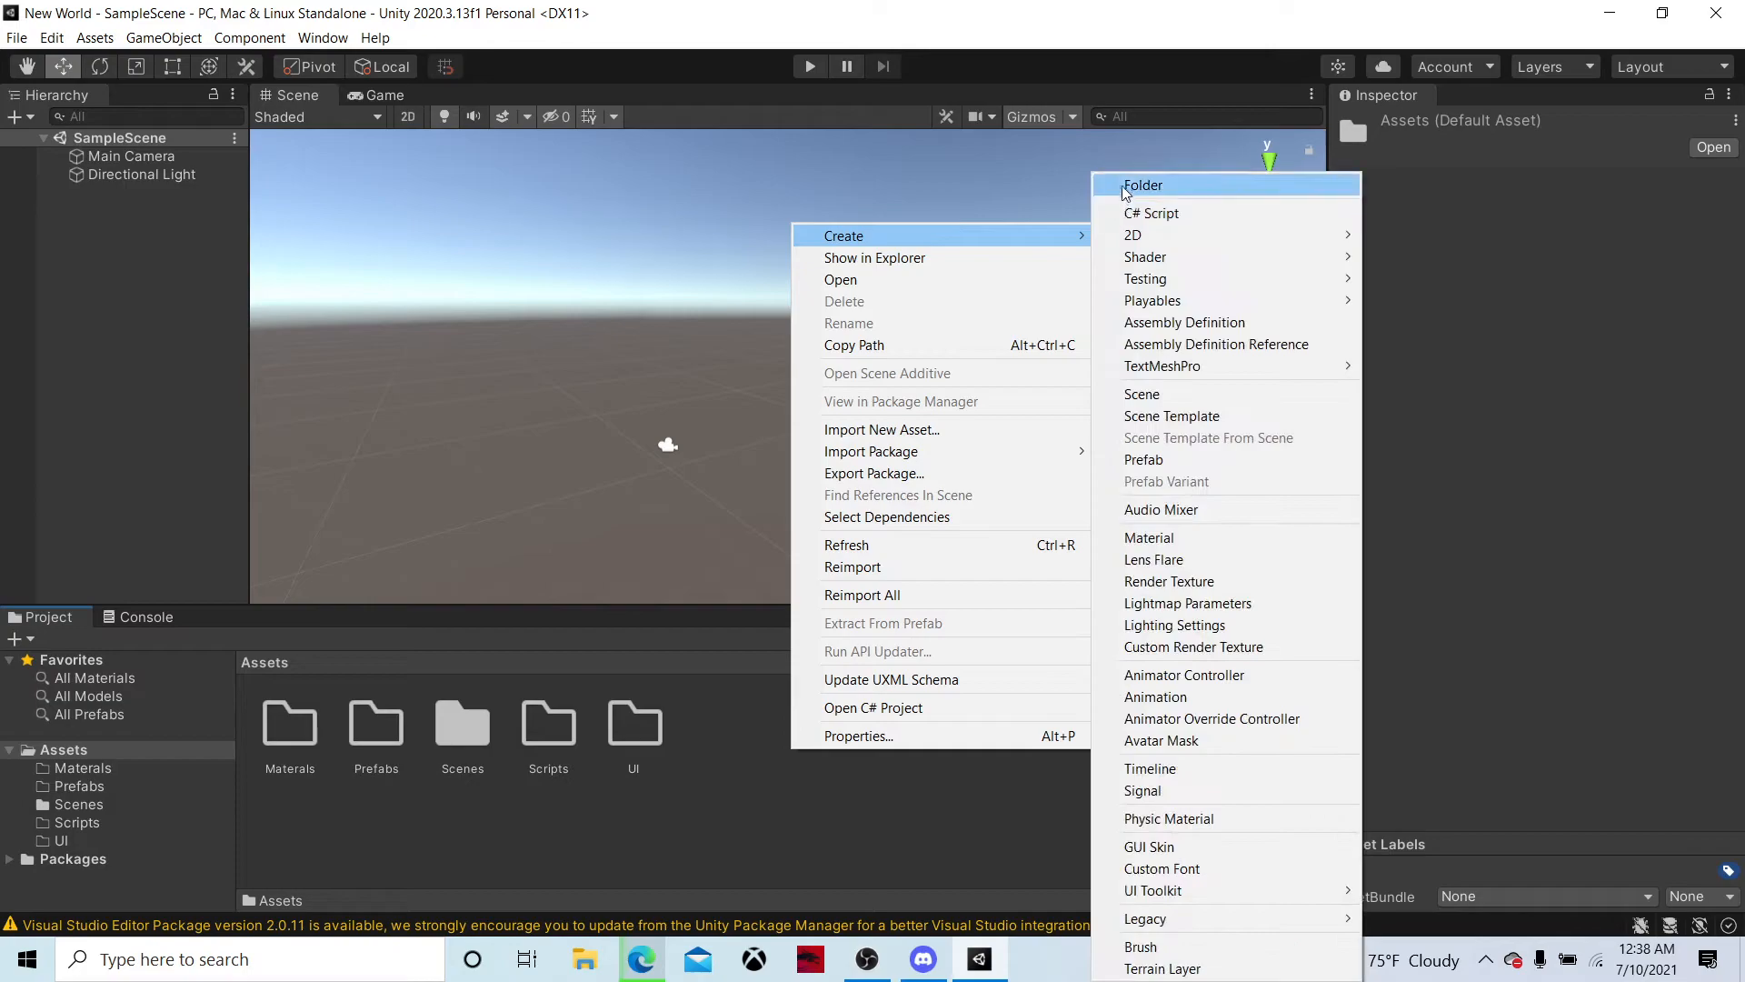
click(1143, 185)
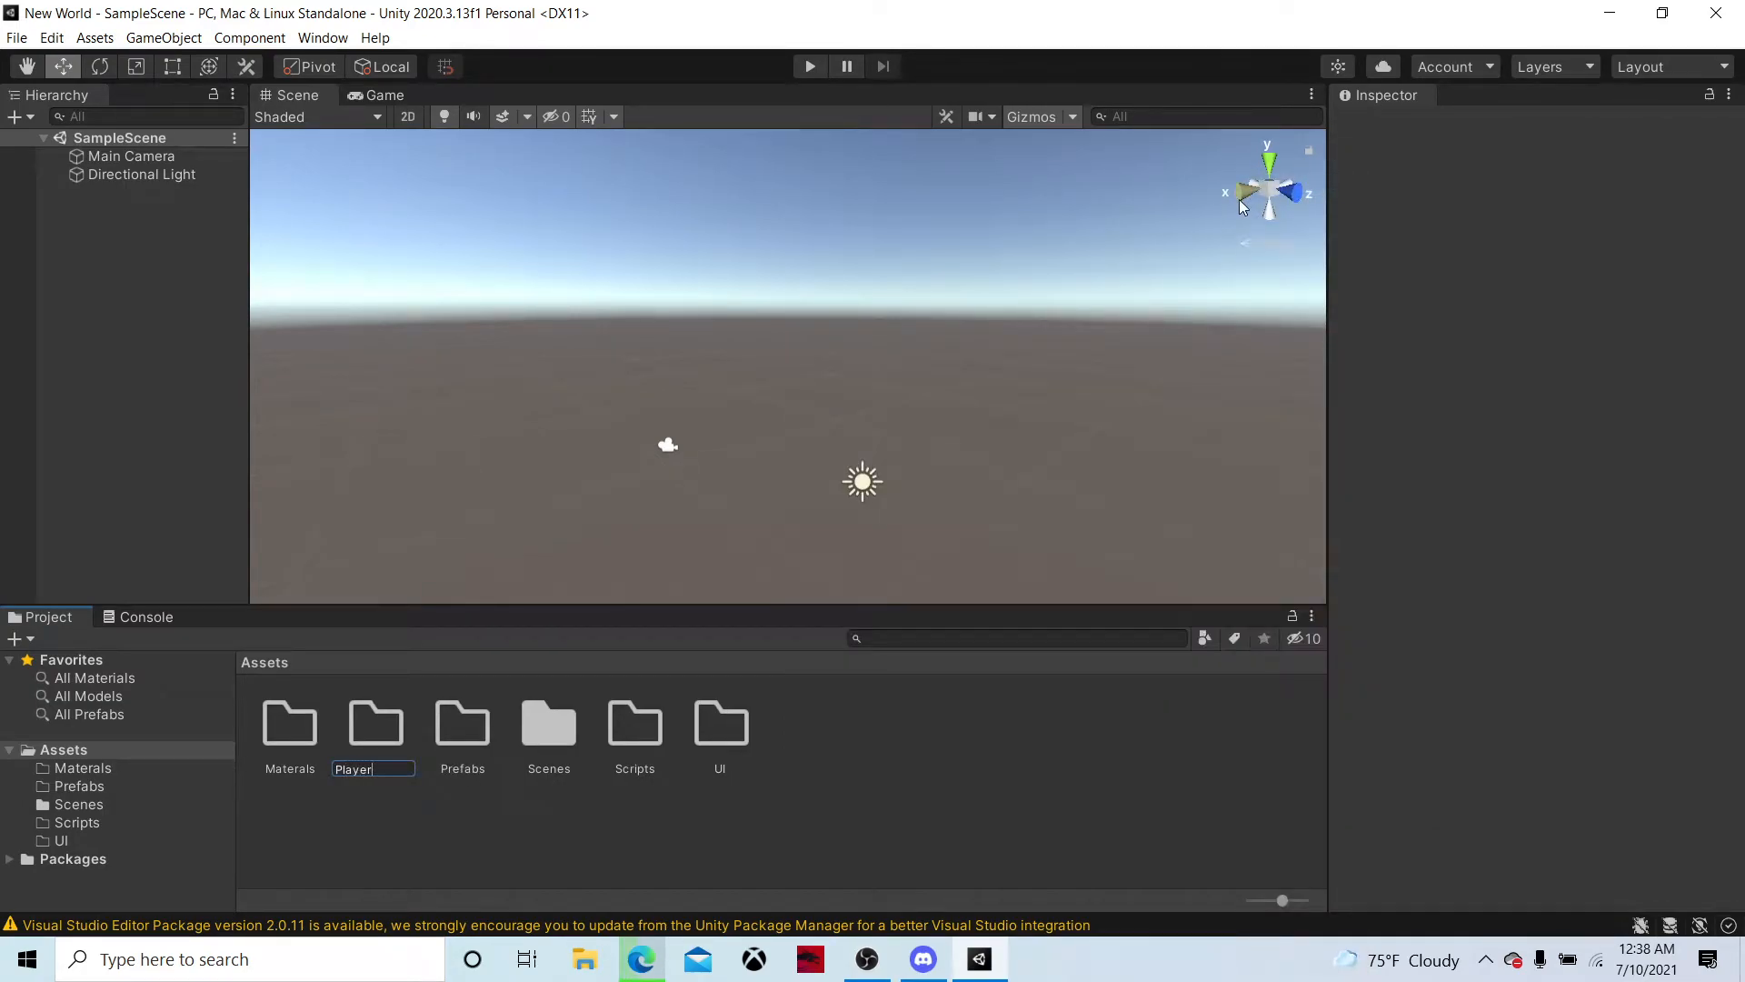
text(Player)
key(Return)
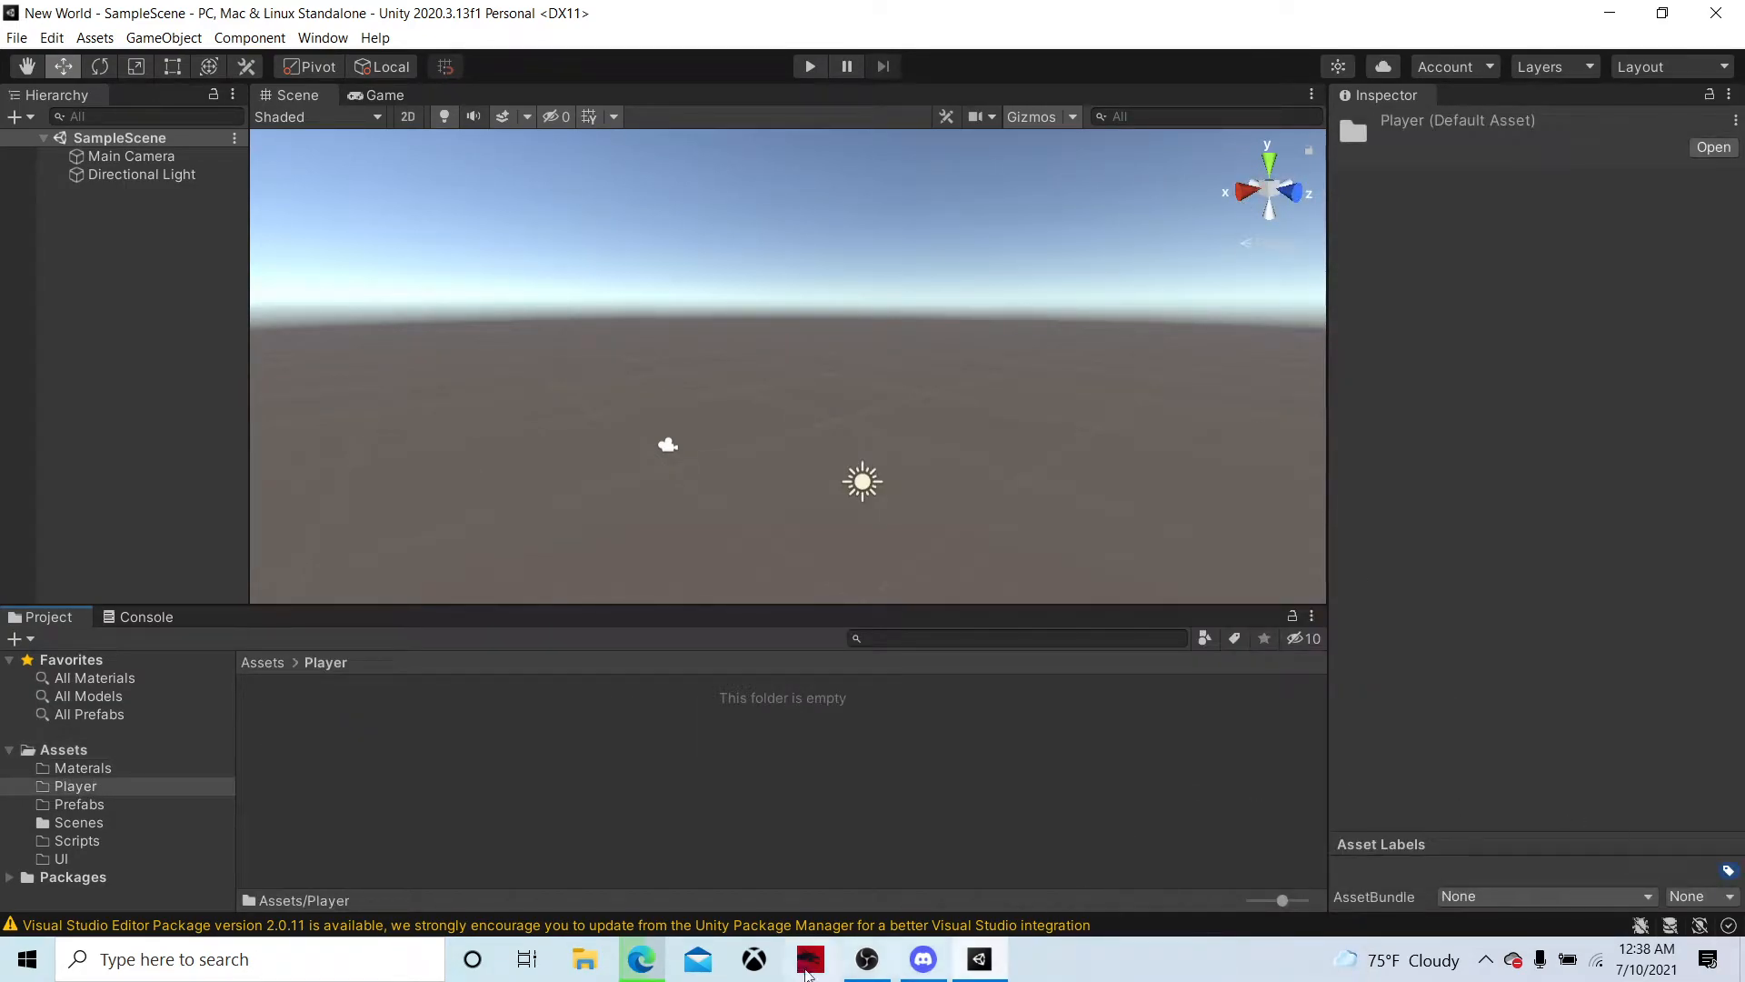
Open the list of downloaded files in the browser and switch back to Unity
click(641, 959)
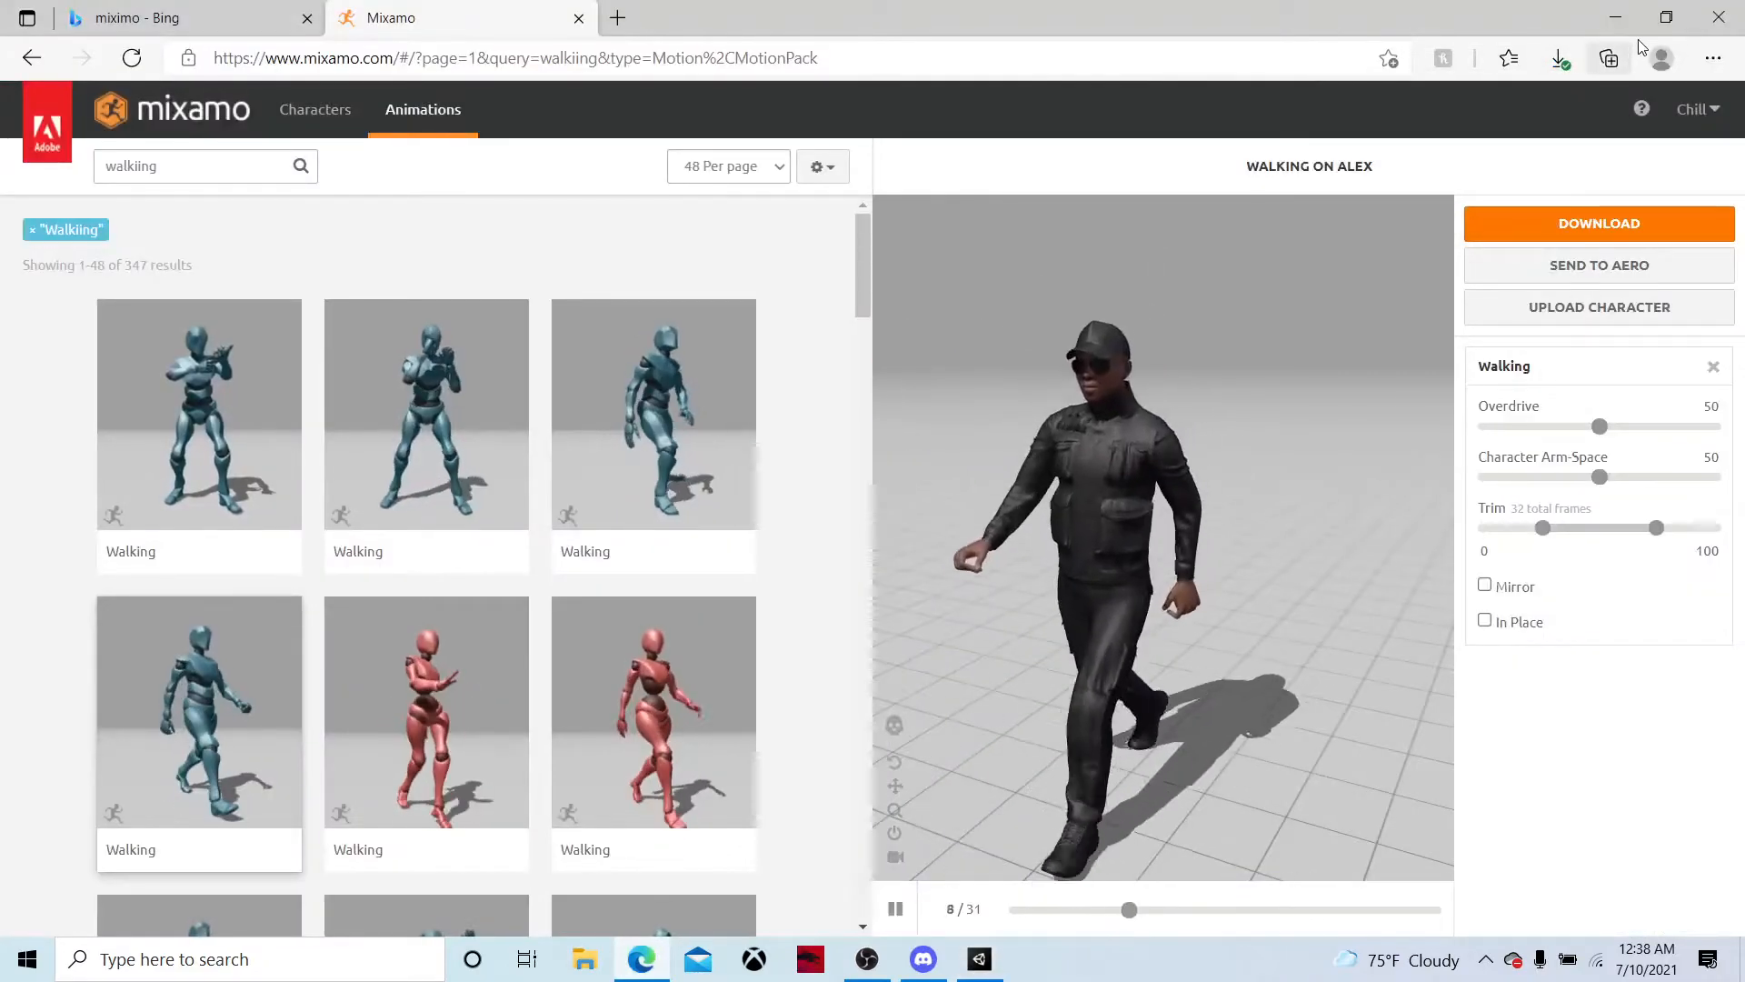
click(1561, 59)
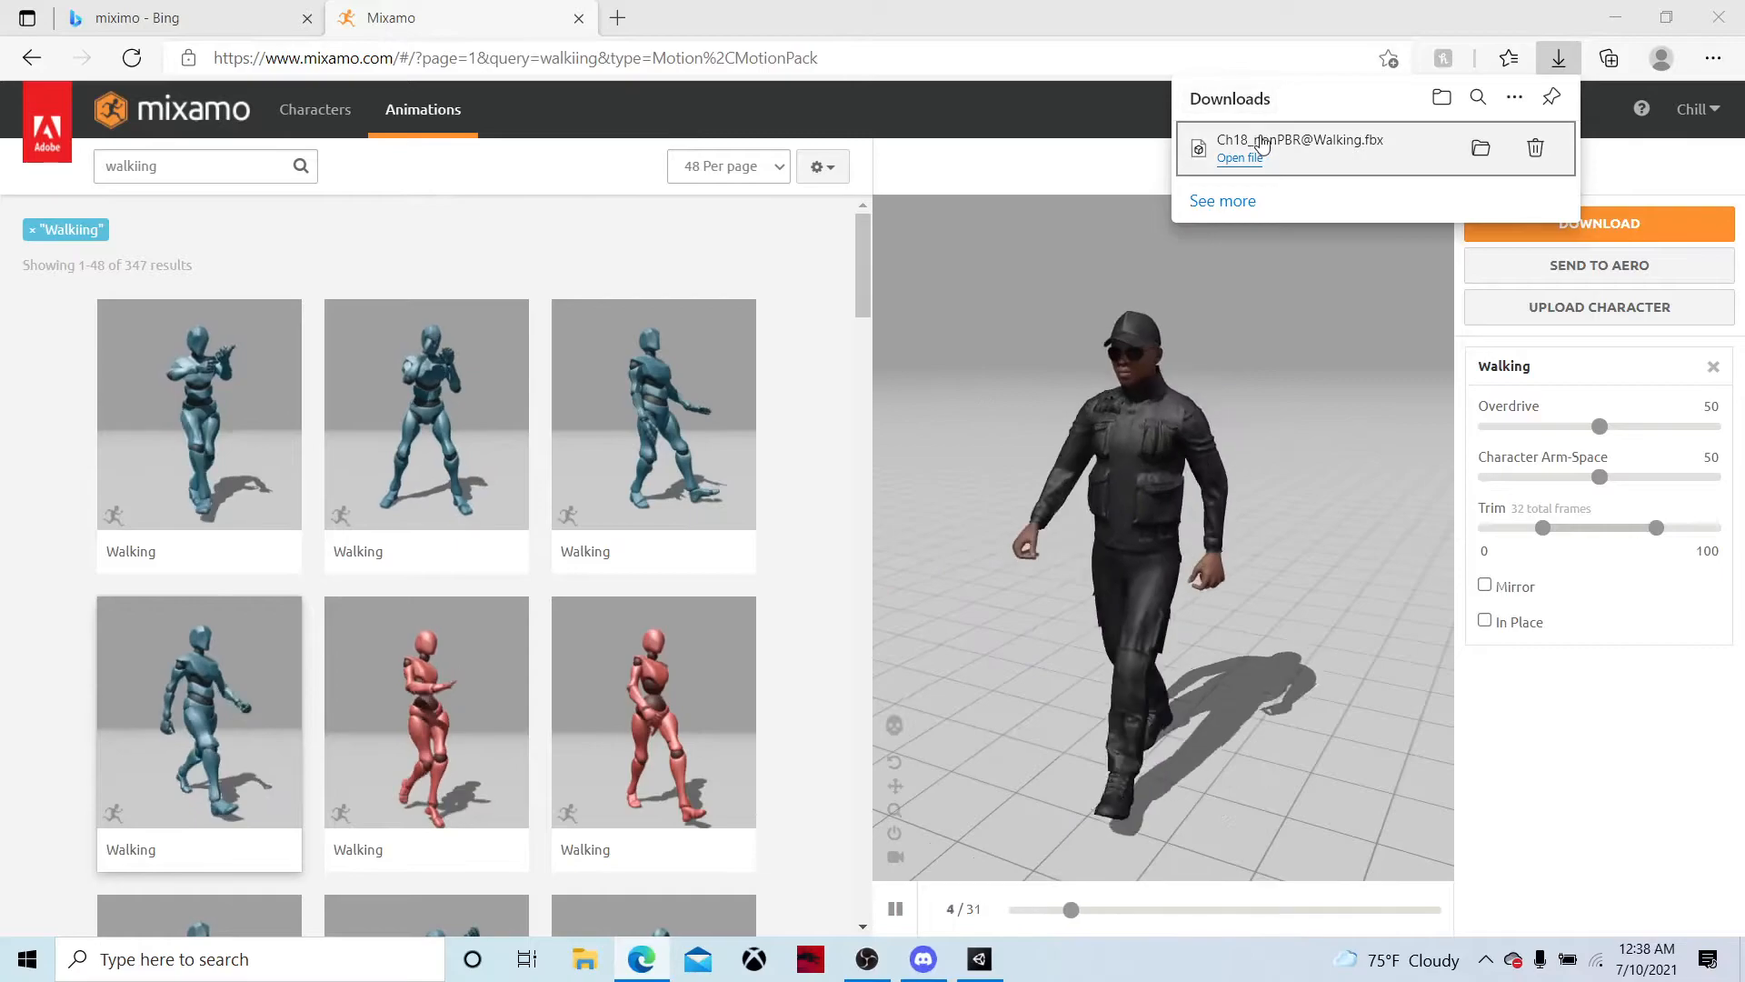
click(983, 961)
Create a folder named Animations inside the Player folder and open it
right_click(595, 768)
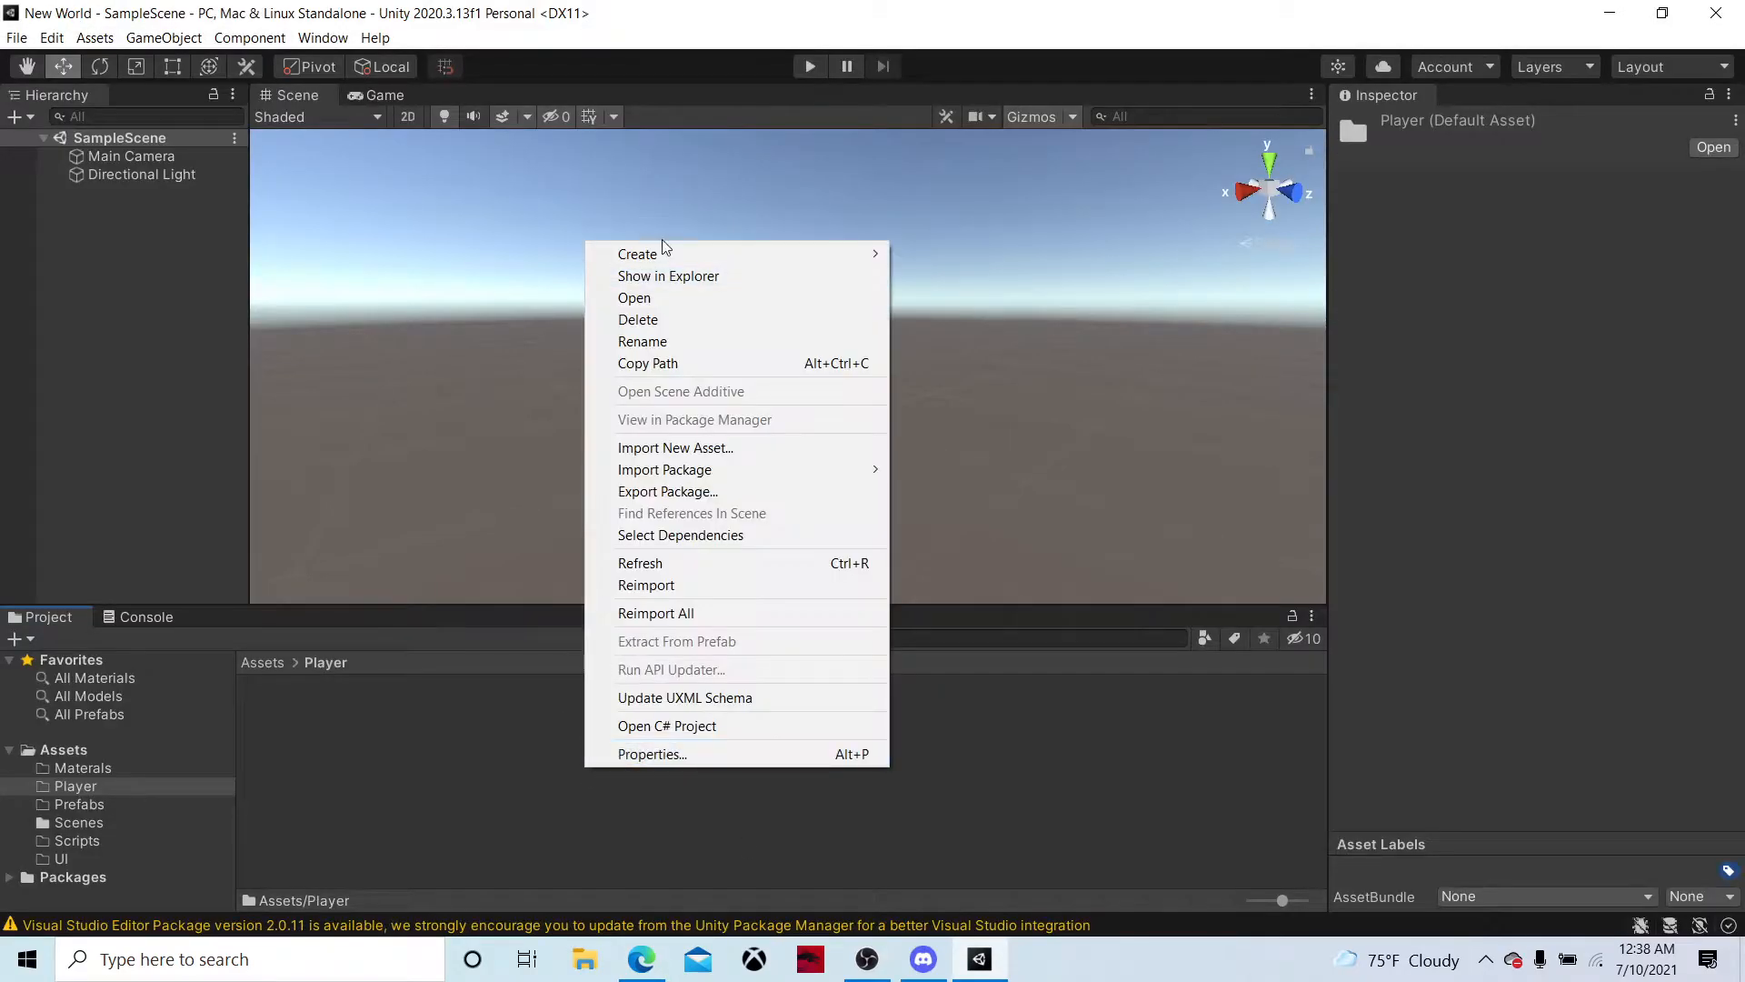
mouse_move(662, 254)
click(941, 186)
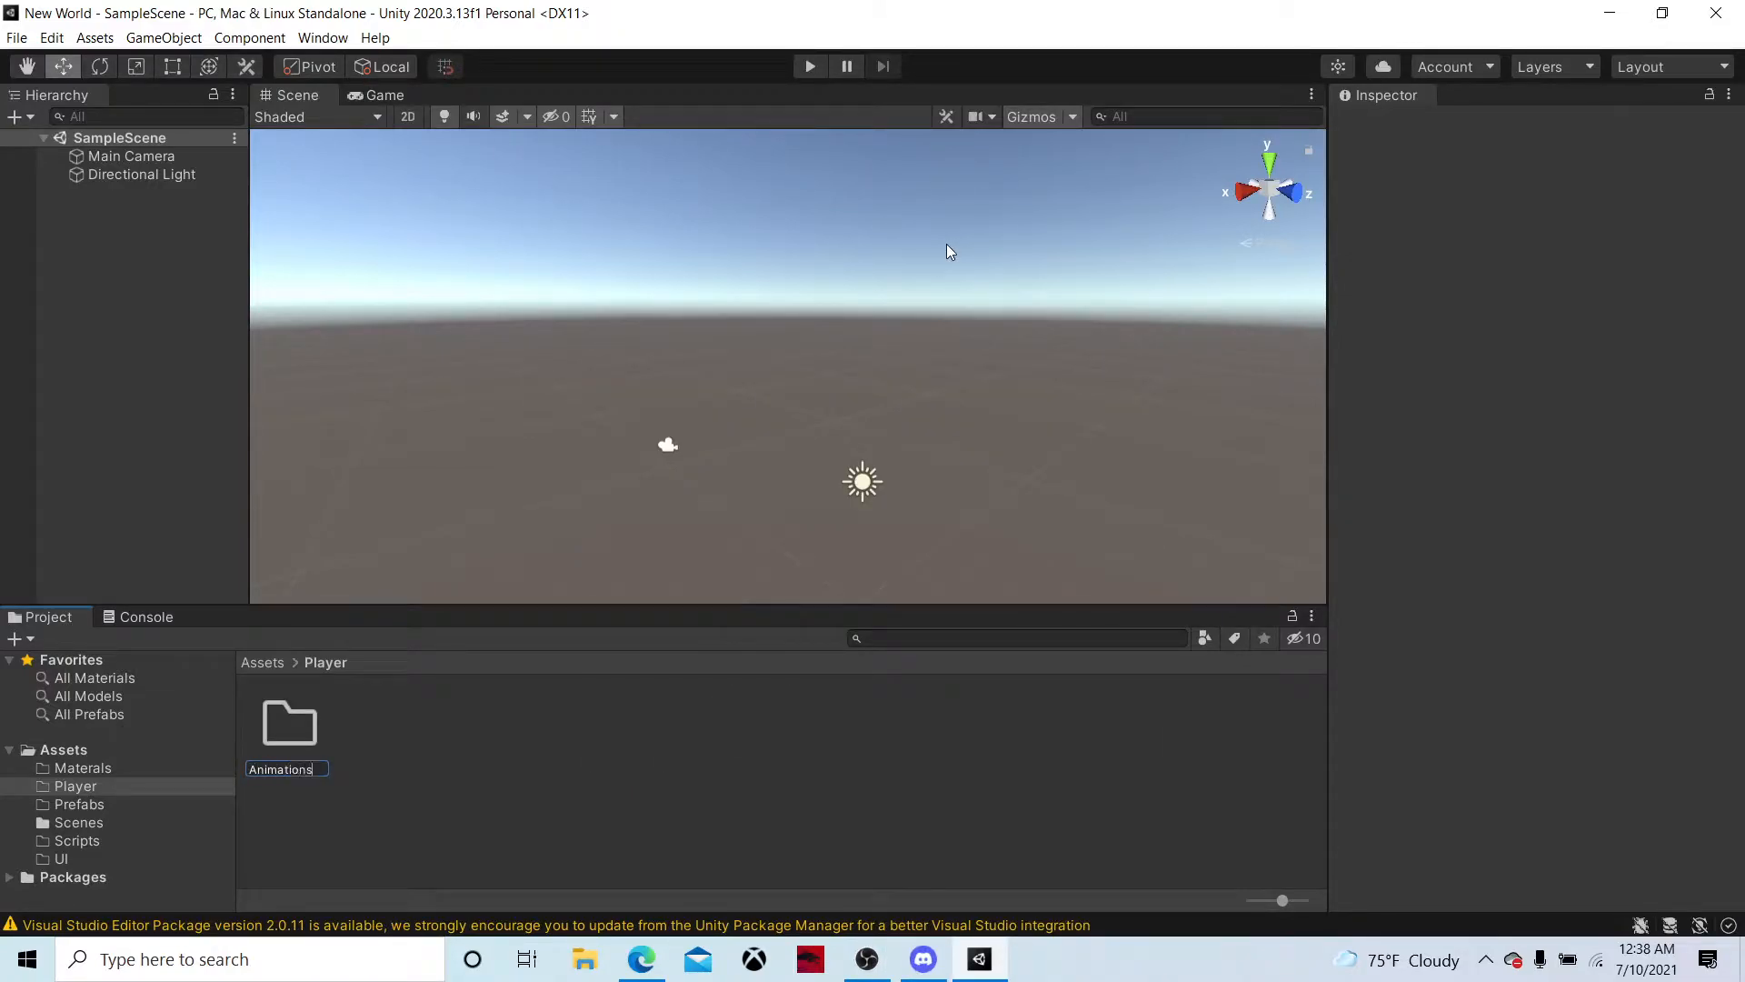
text(Animations)
key(Return)
key(Return)
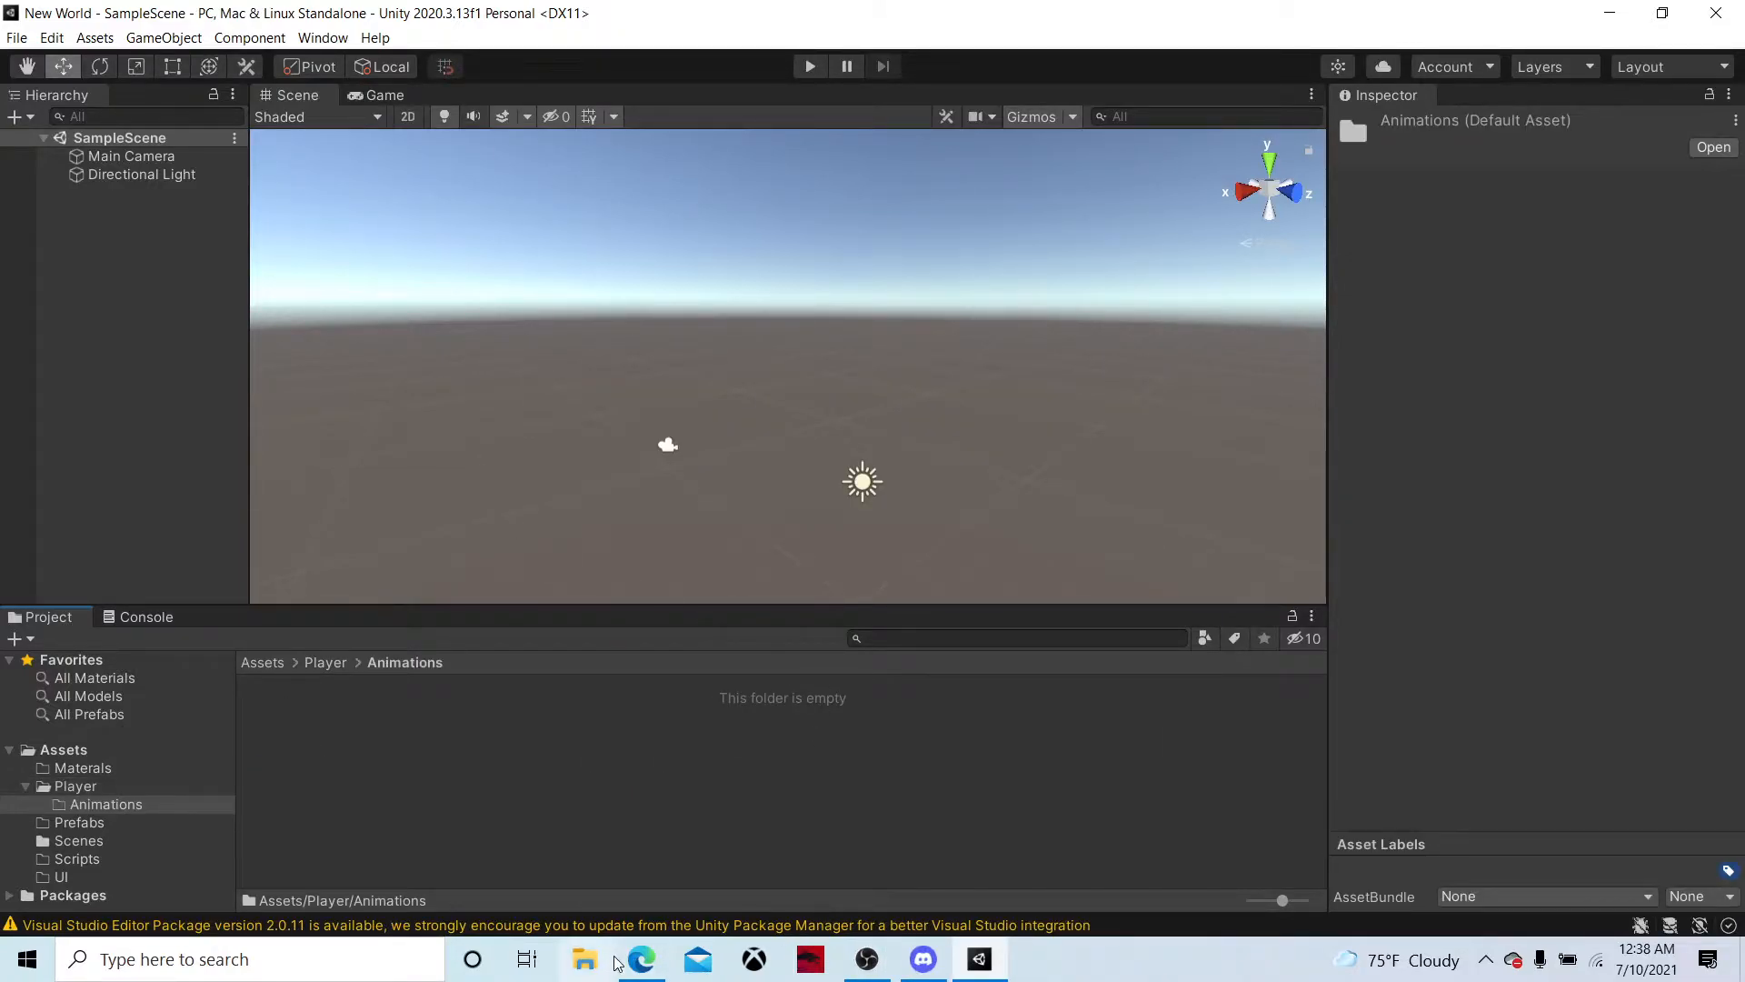
click(587, 960)
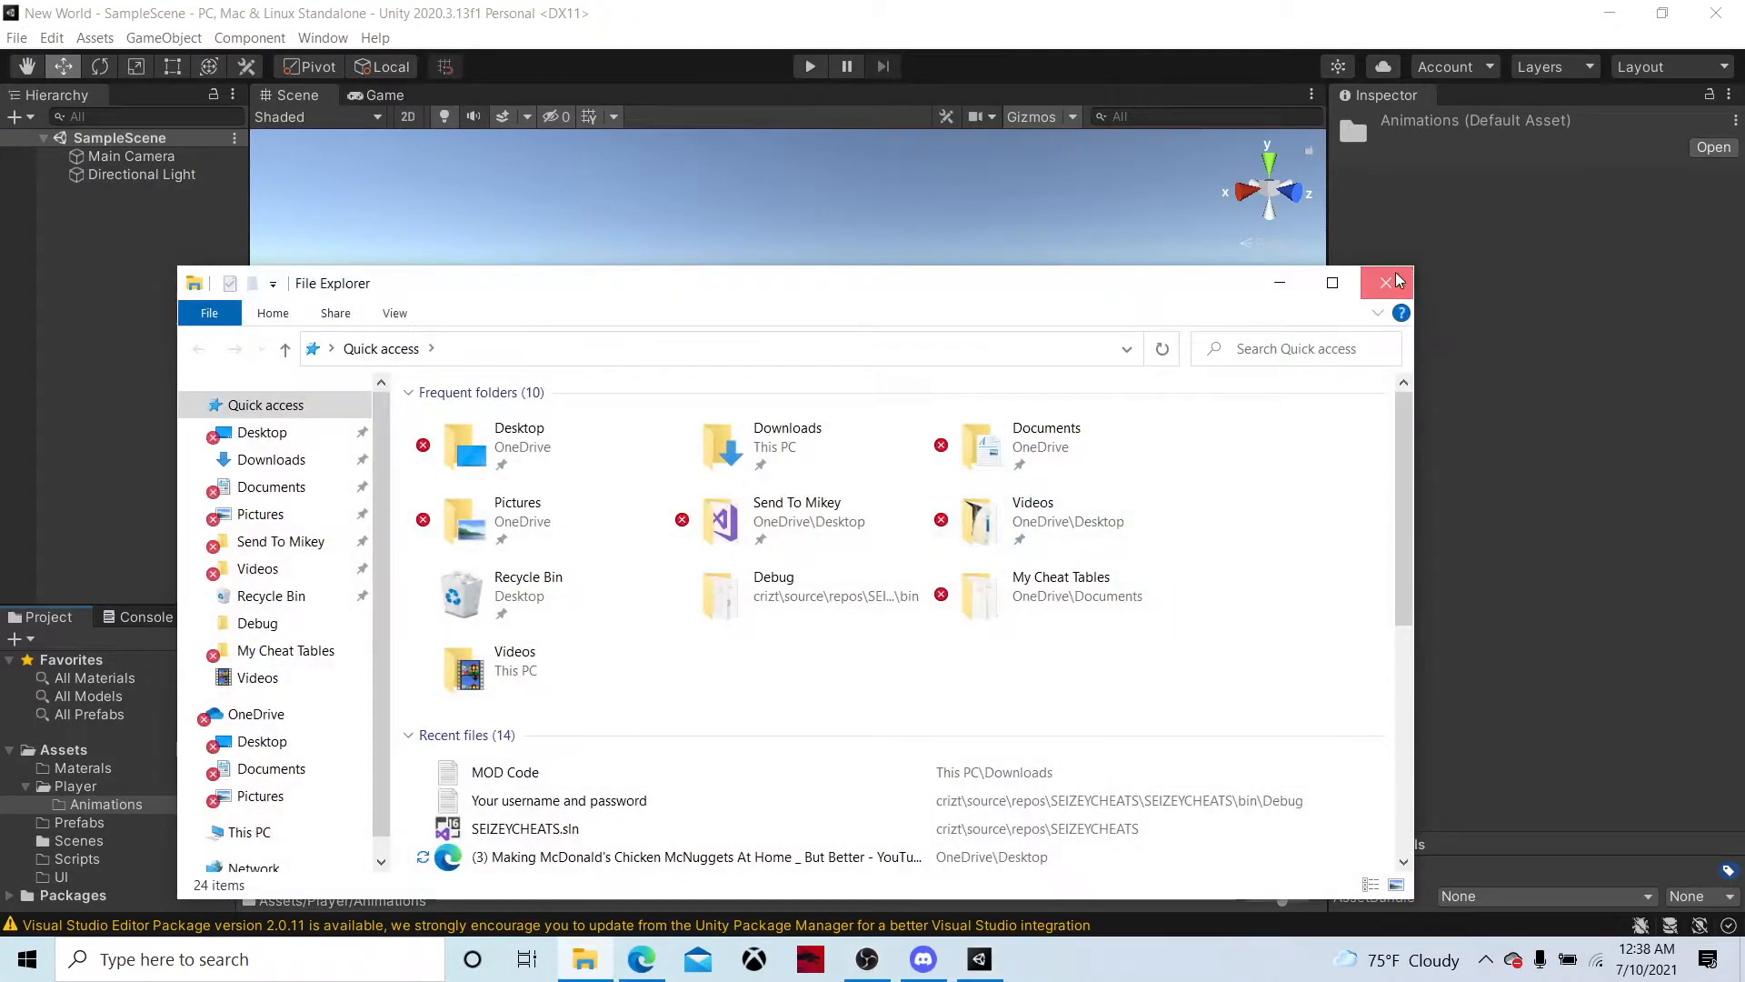
click(1387, 283)
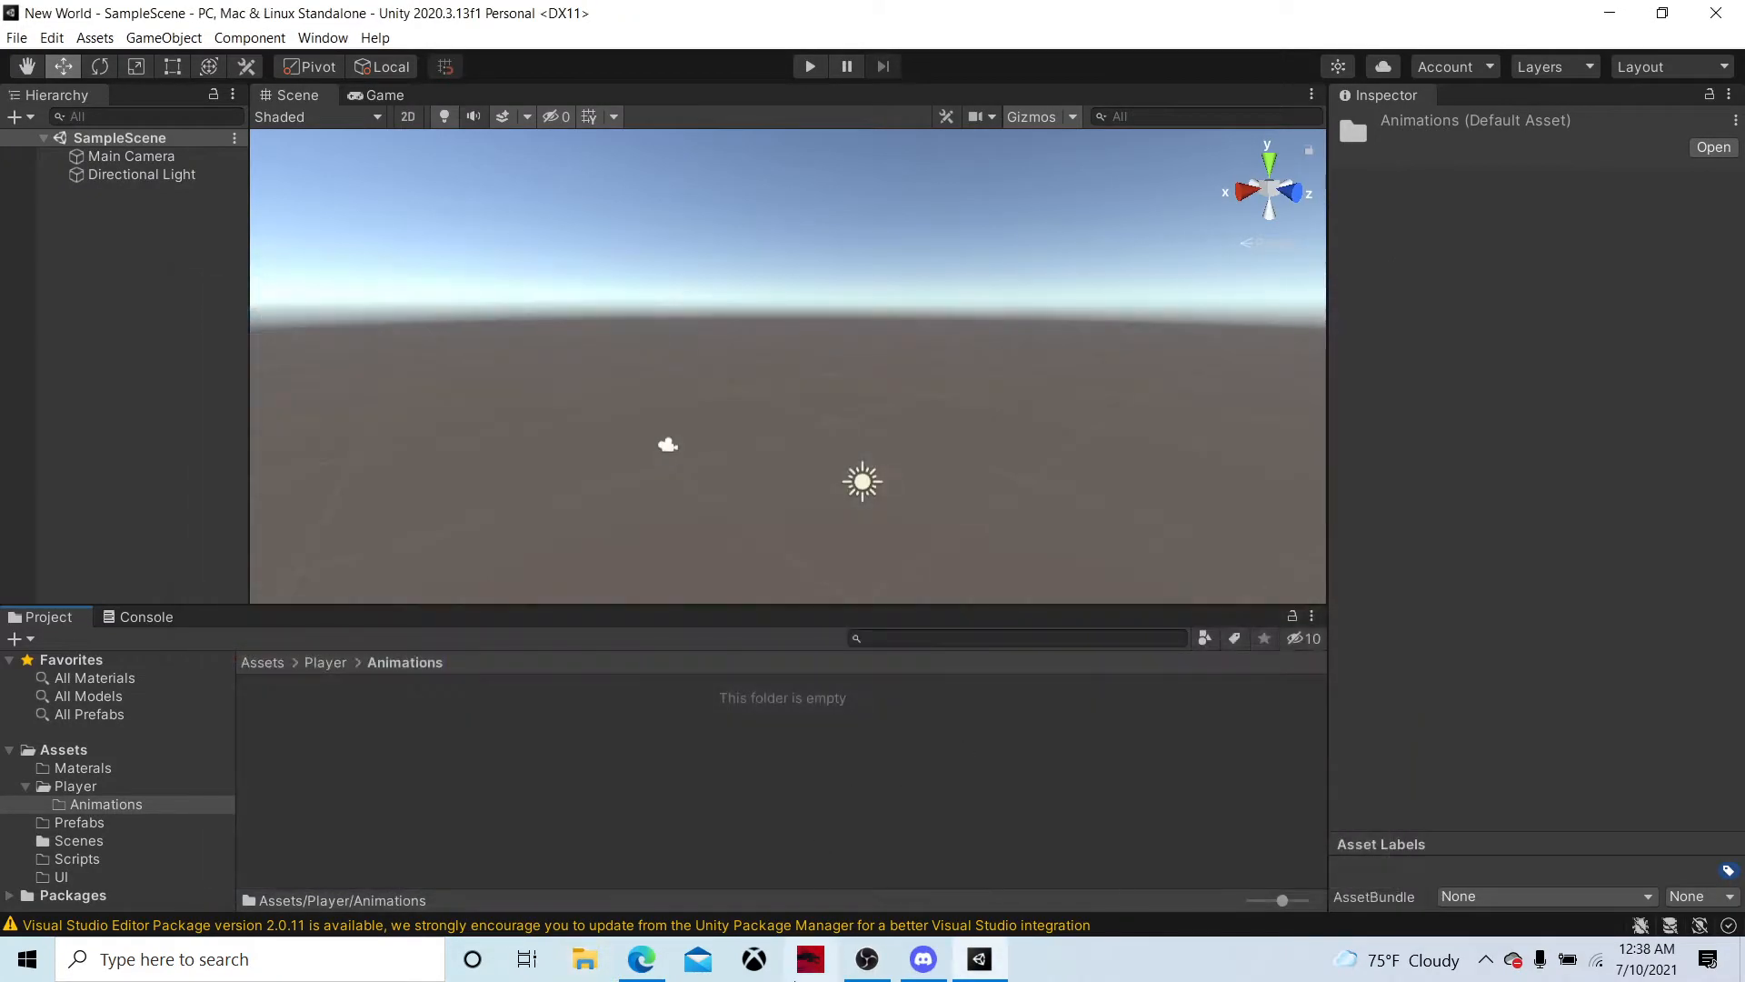
click(641, 959)
drag(1379, 155, 557, 777)
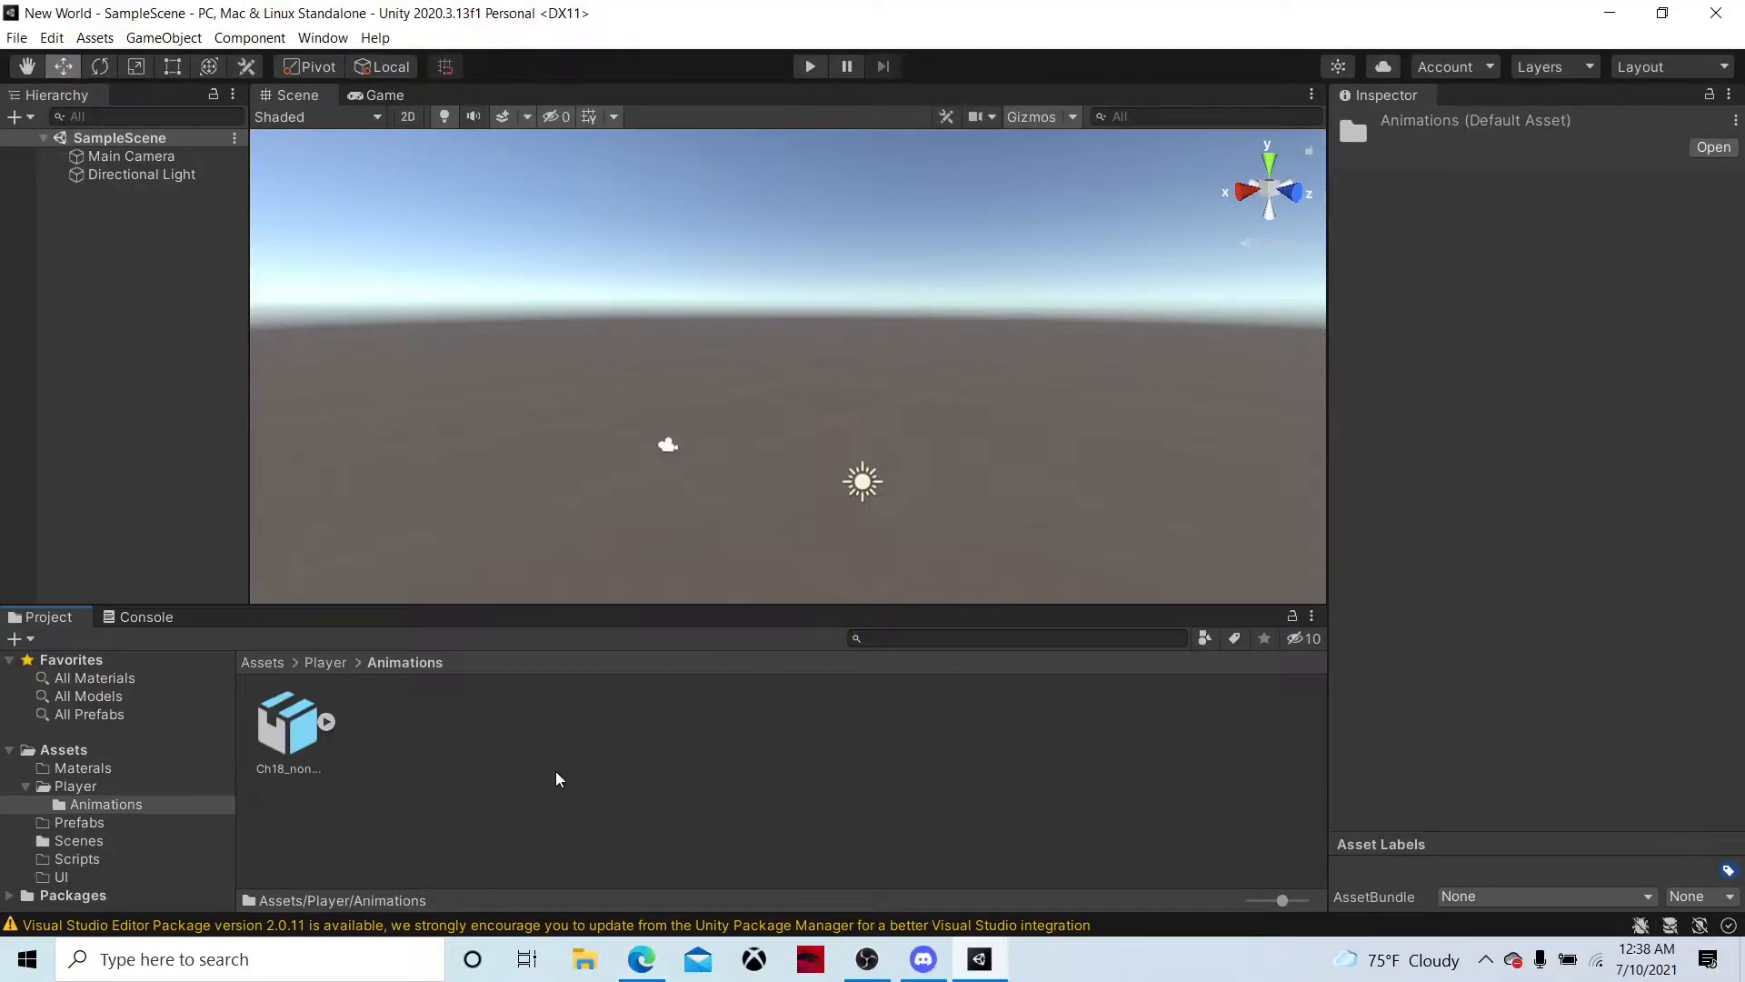
Move the imported Ch18_nonPBR@Walking model from Animations to the Prefabs folder and open that folder
drag(291, 718, 272, 671)
drag(153, 701, 327, 723)
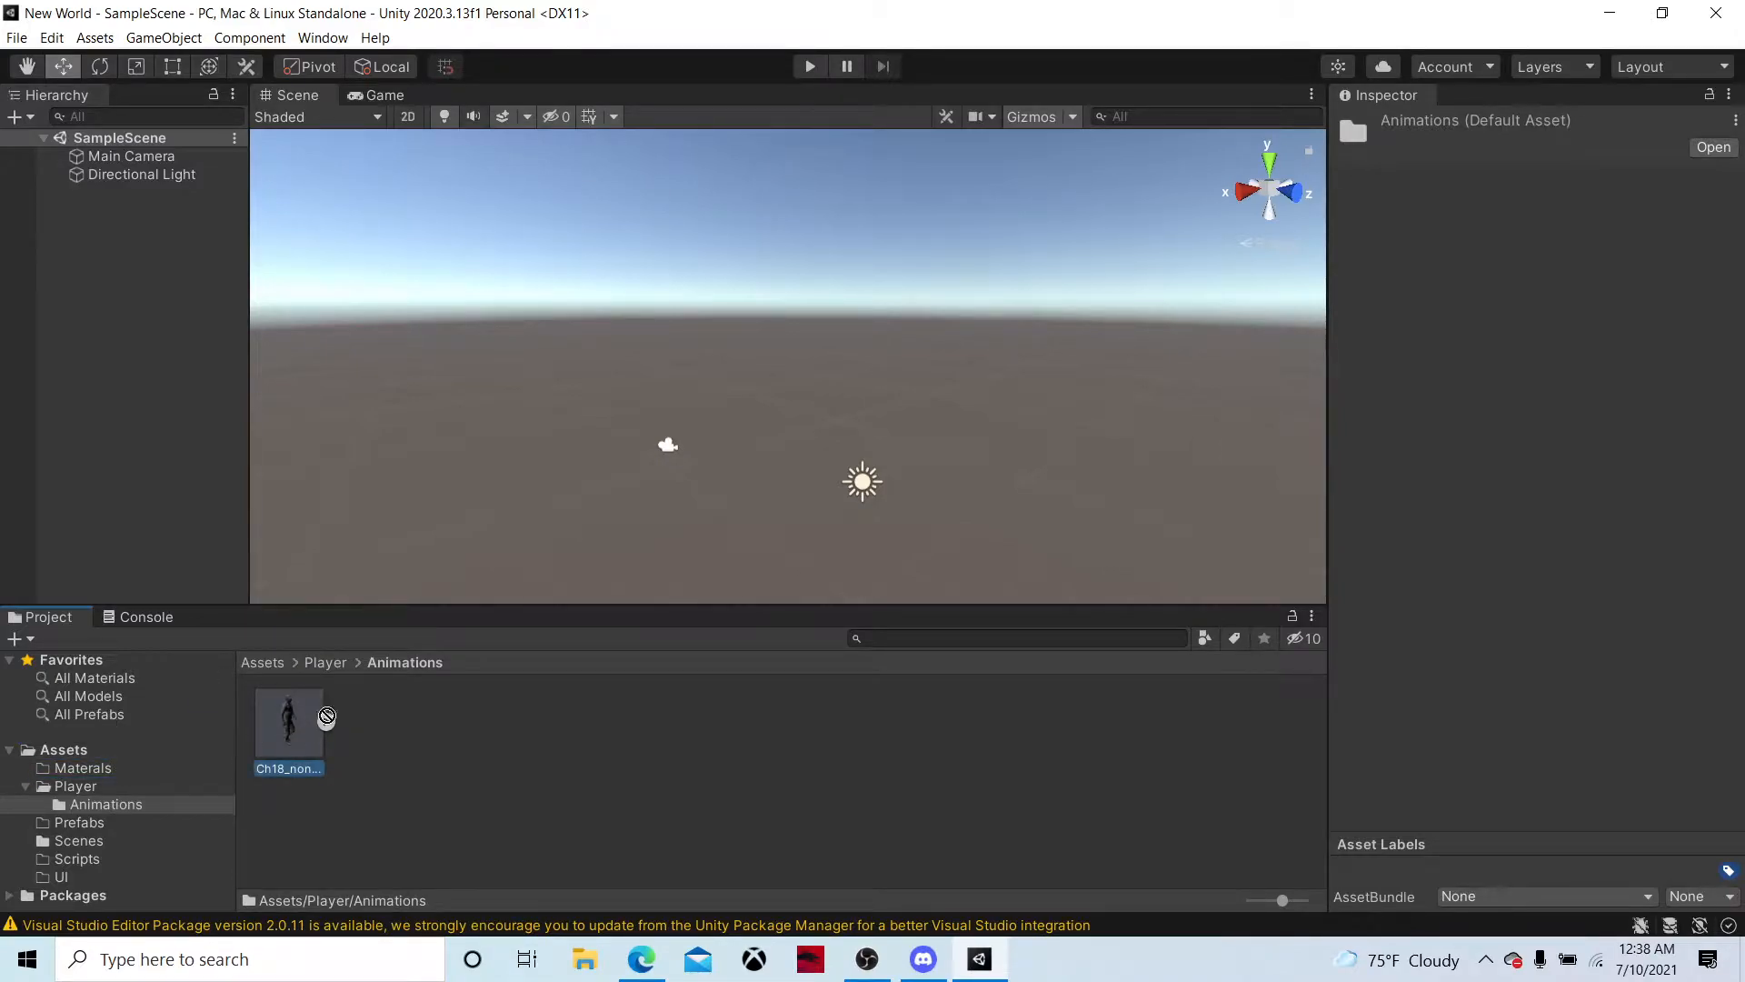
drag(293, 788, 93, 824)
click(92, 824)
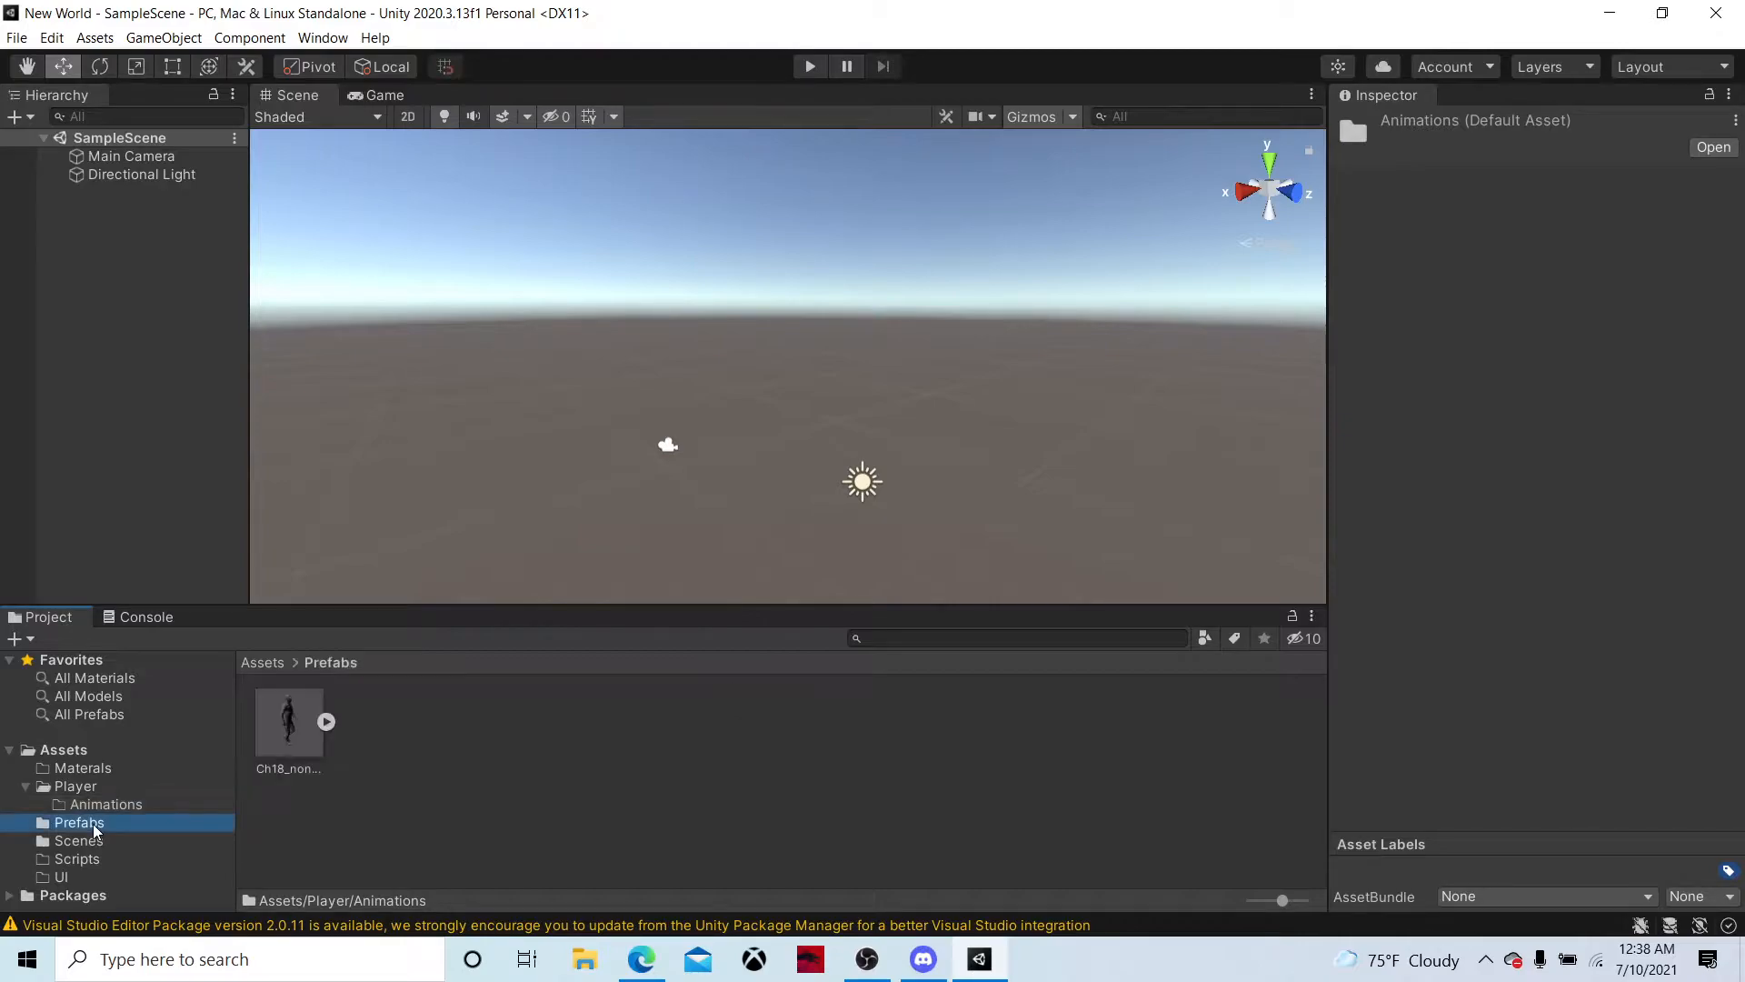
Extract the Ch18_nonPBR@Walking model's textures into the Assets/Materals folder and fix the normal map setting of the extracted texture
click(303, 704)
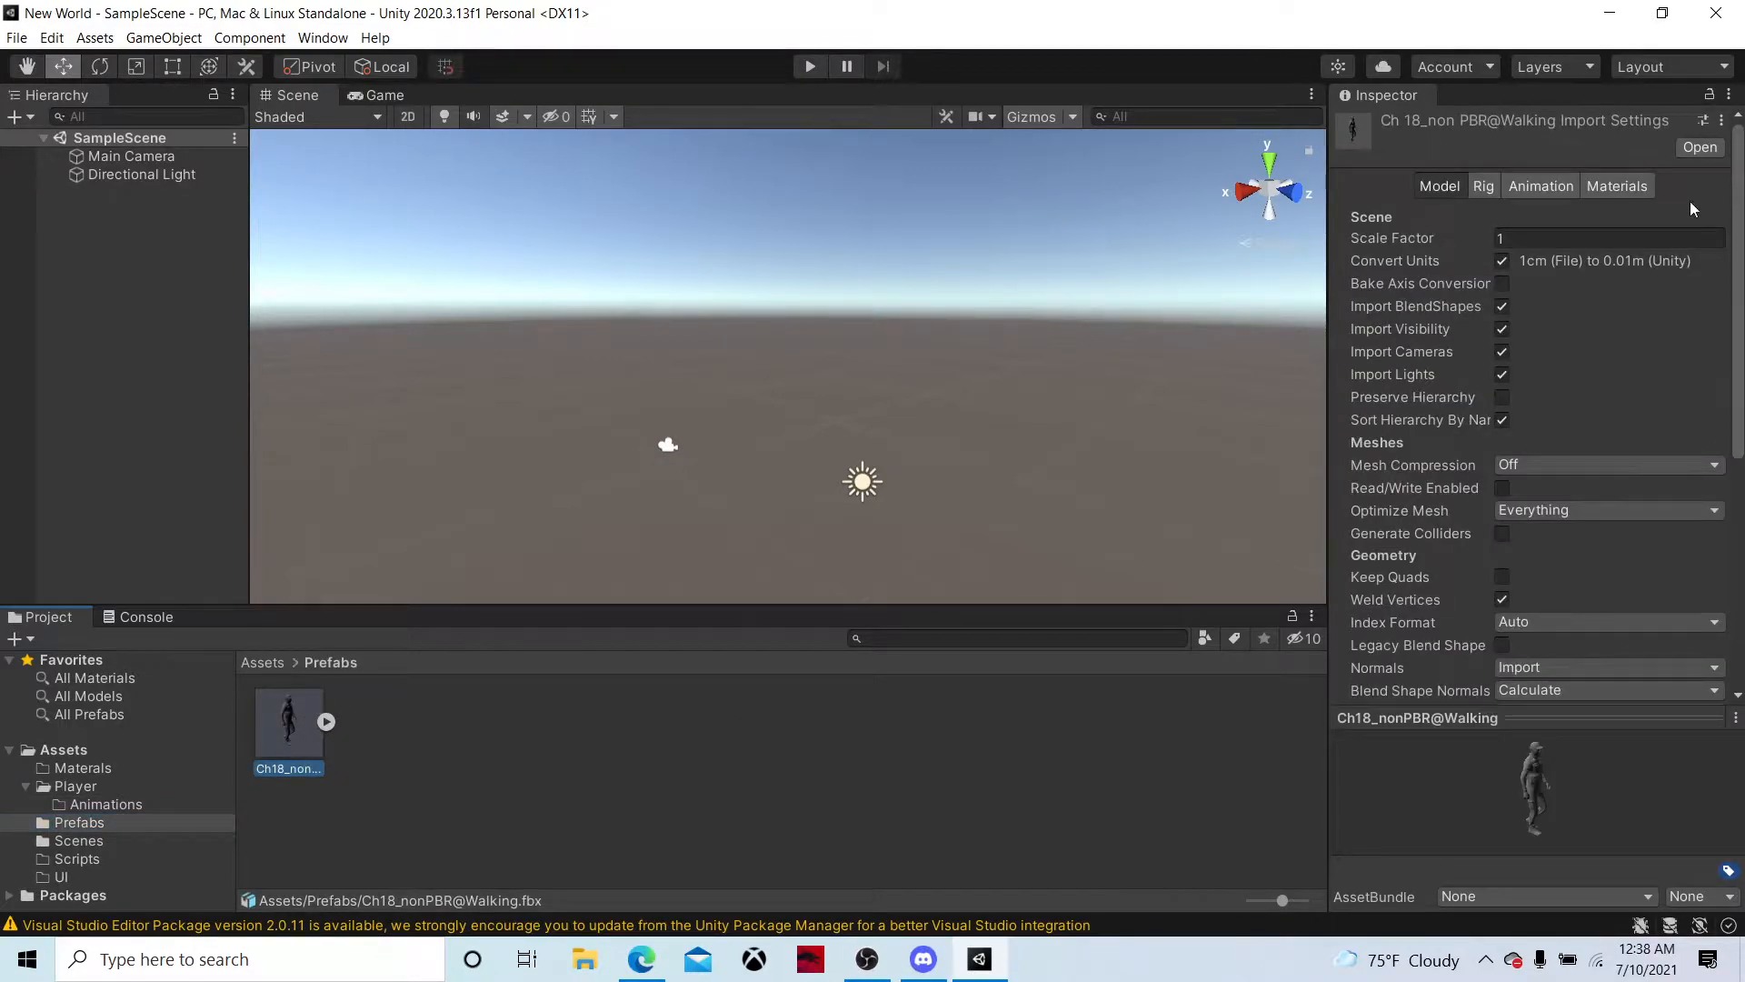
click(1610, 191)
click(1583, 271)
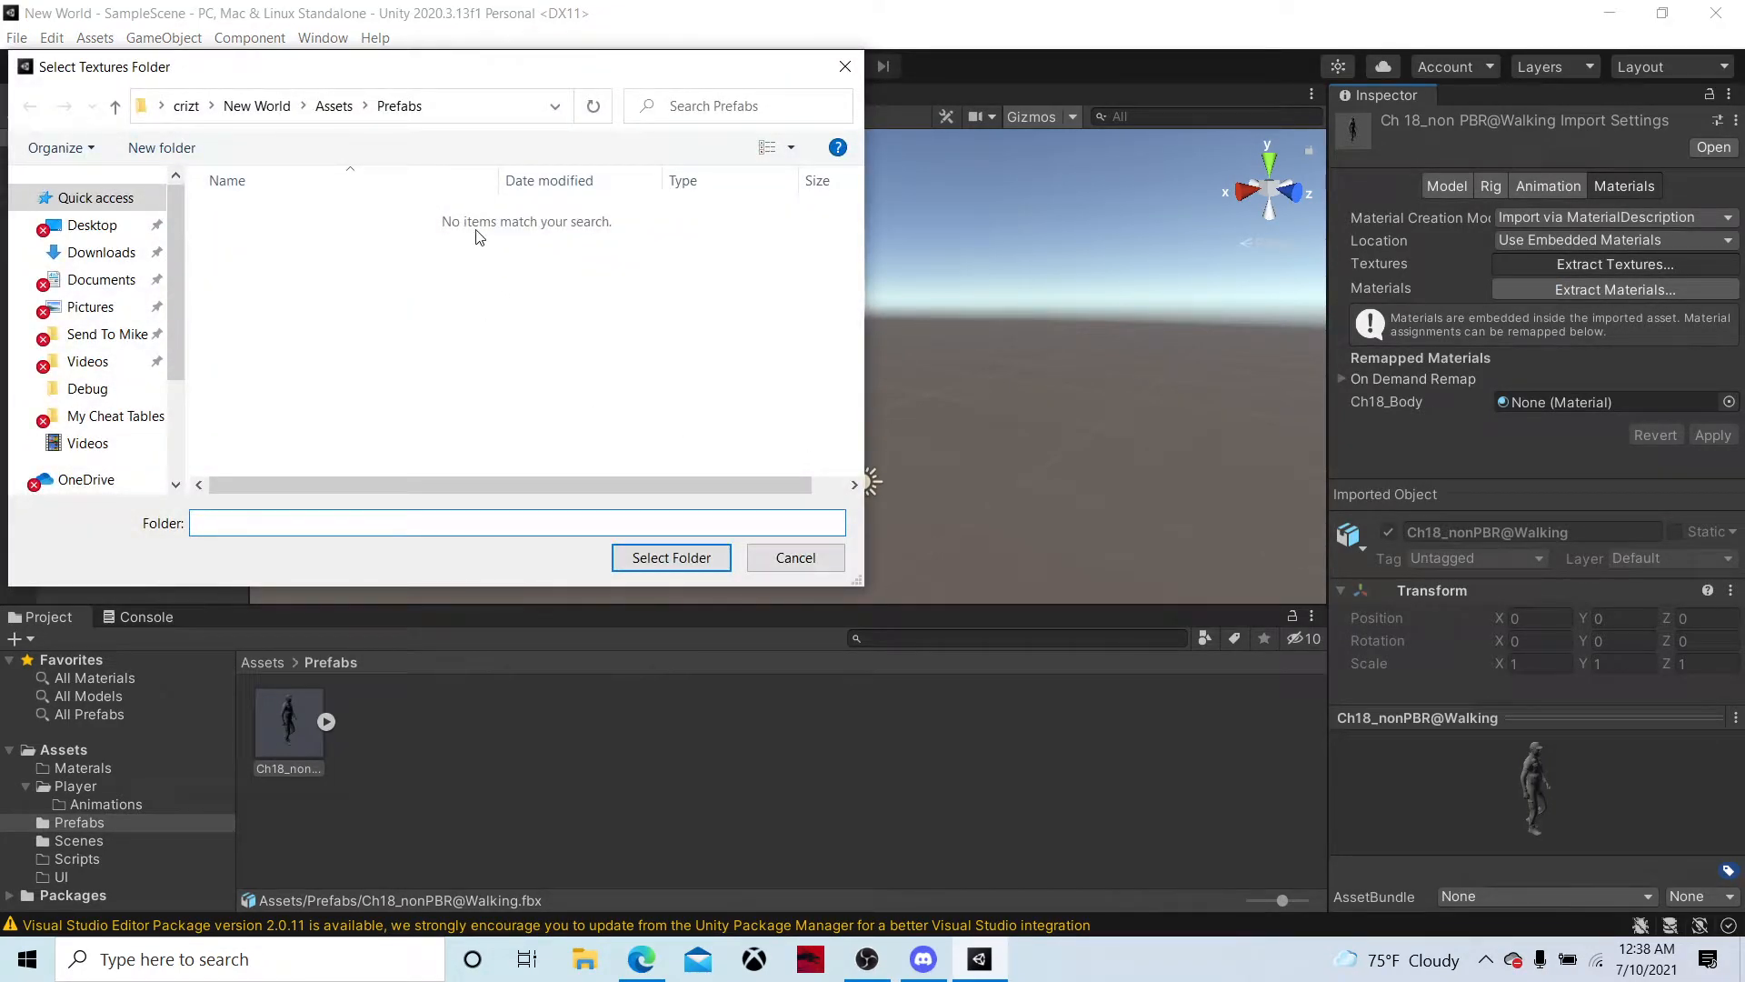
click(333, 107)
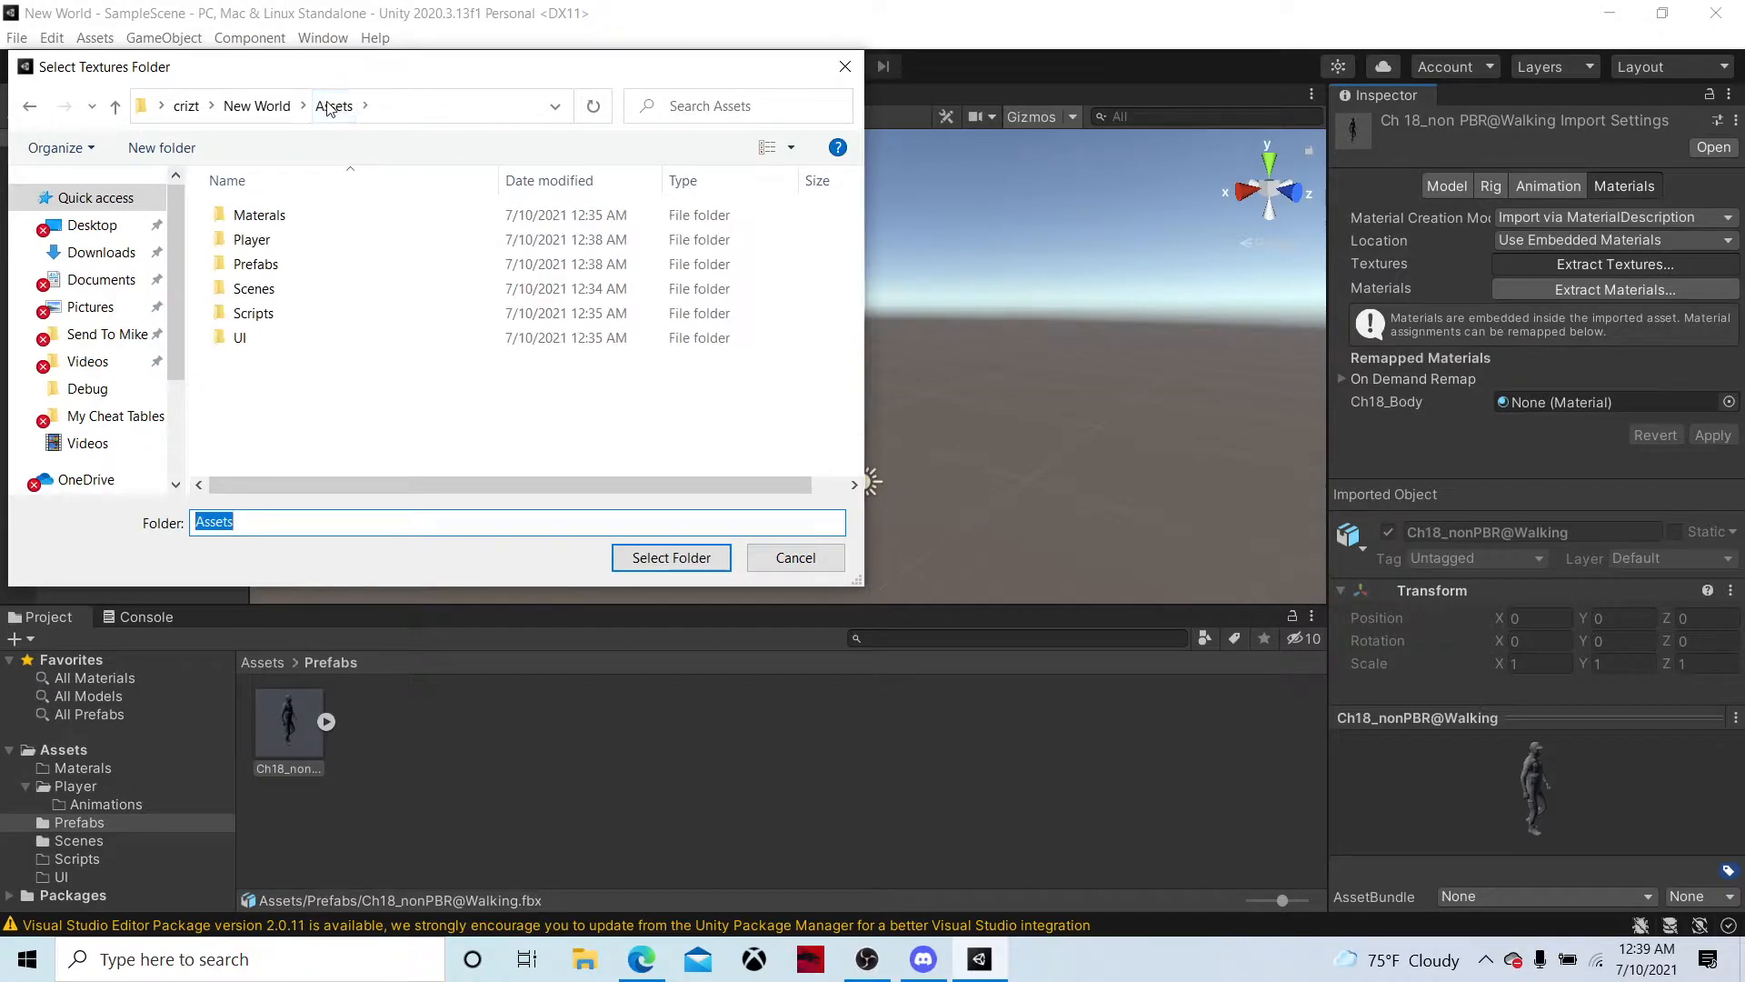
double_click(291, 219)
right_click(292, 221)
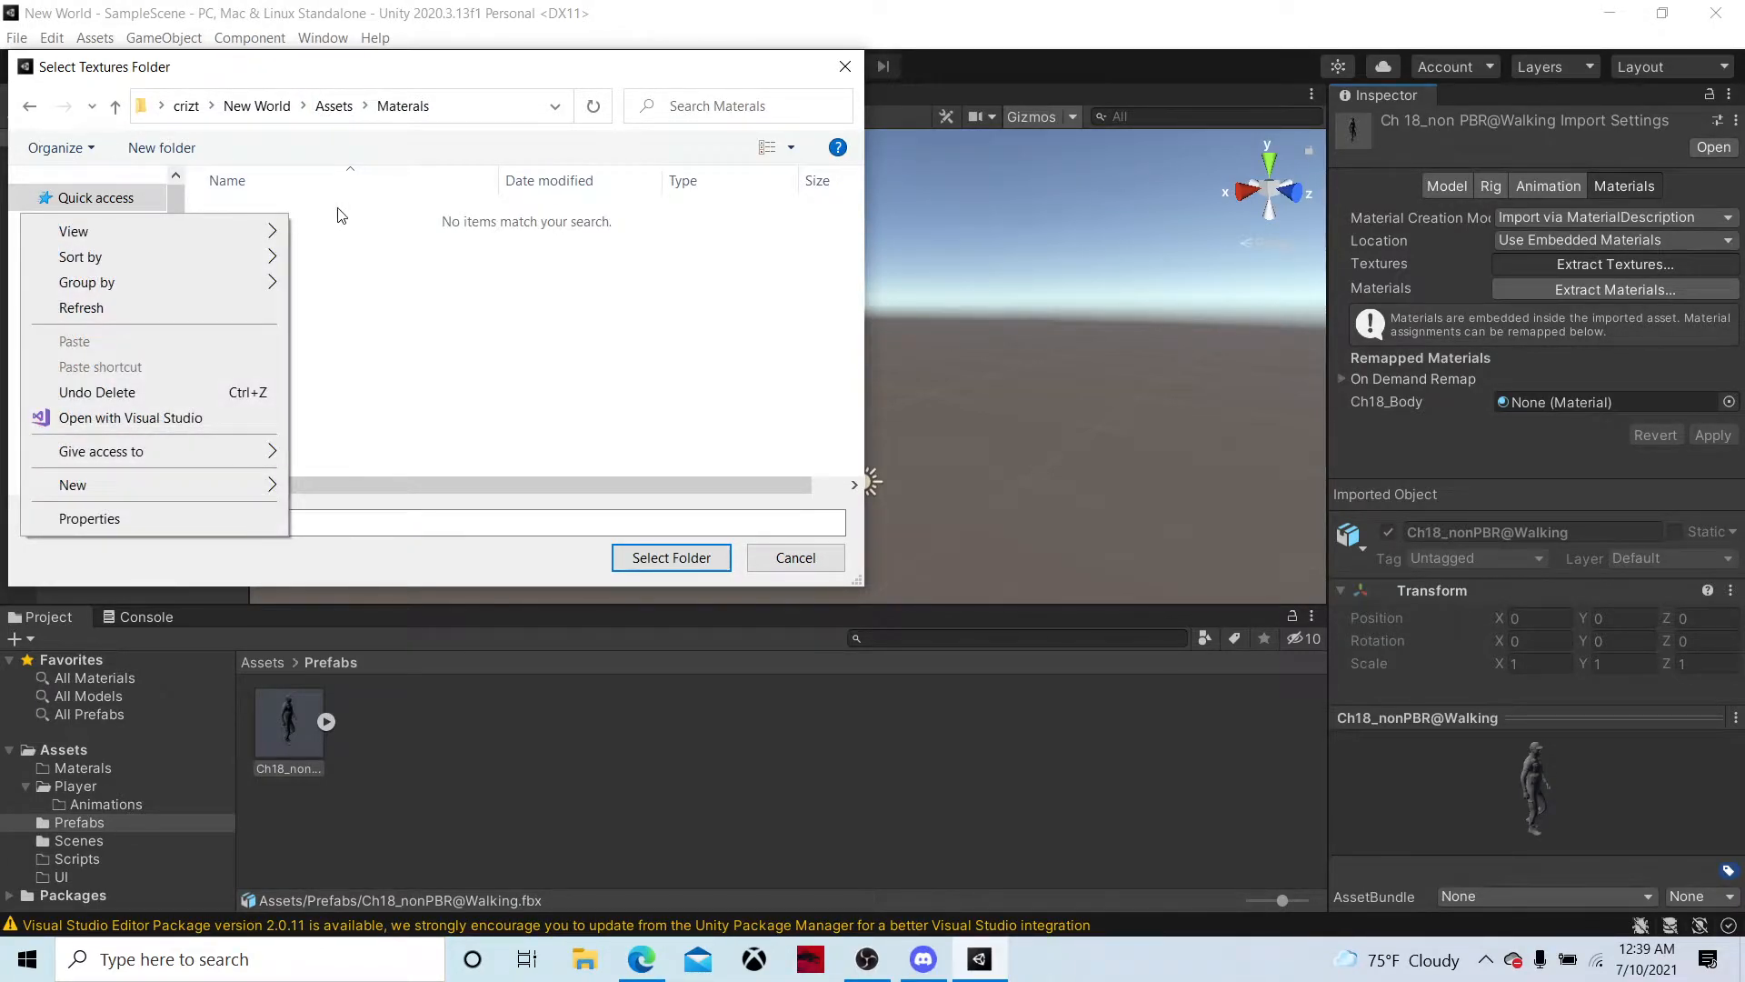
click(529, 462)
click(672, 557)
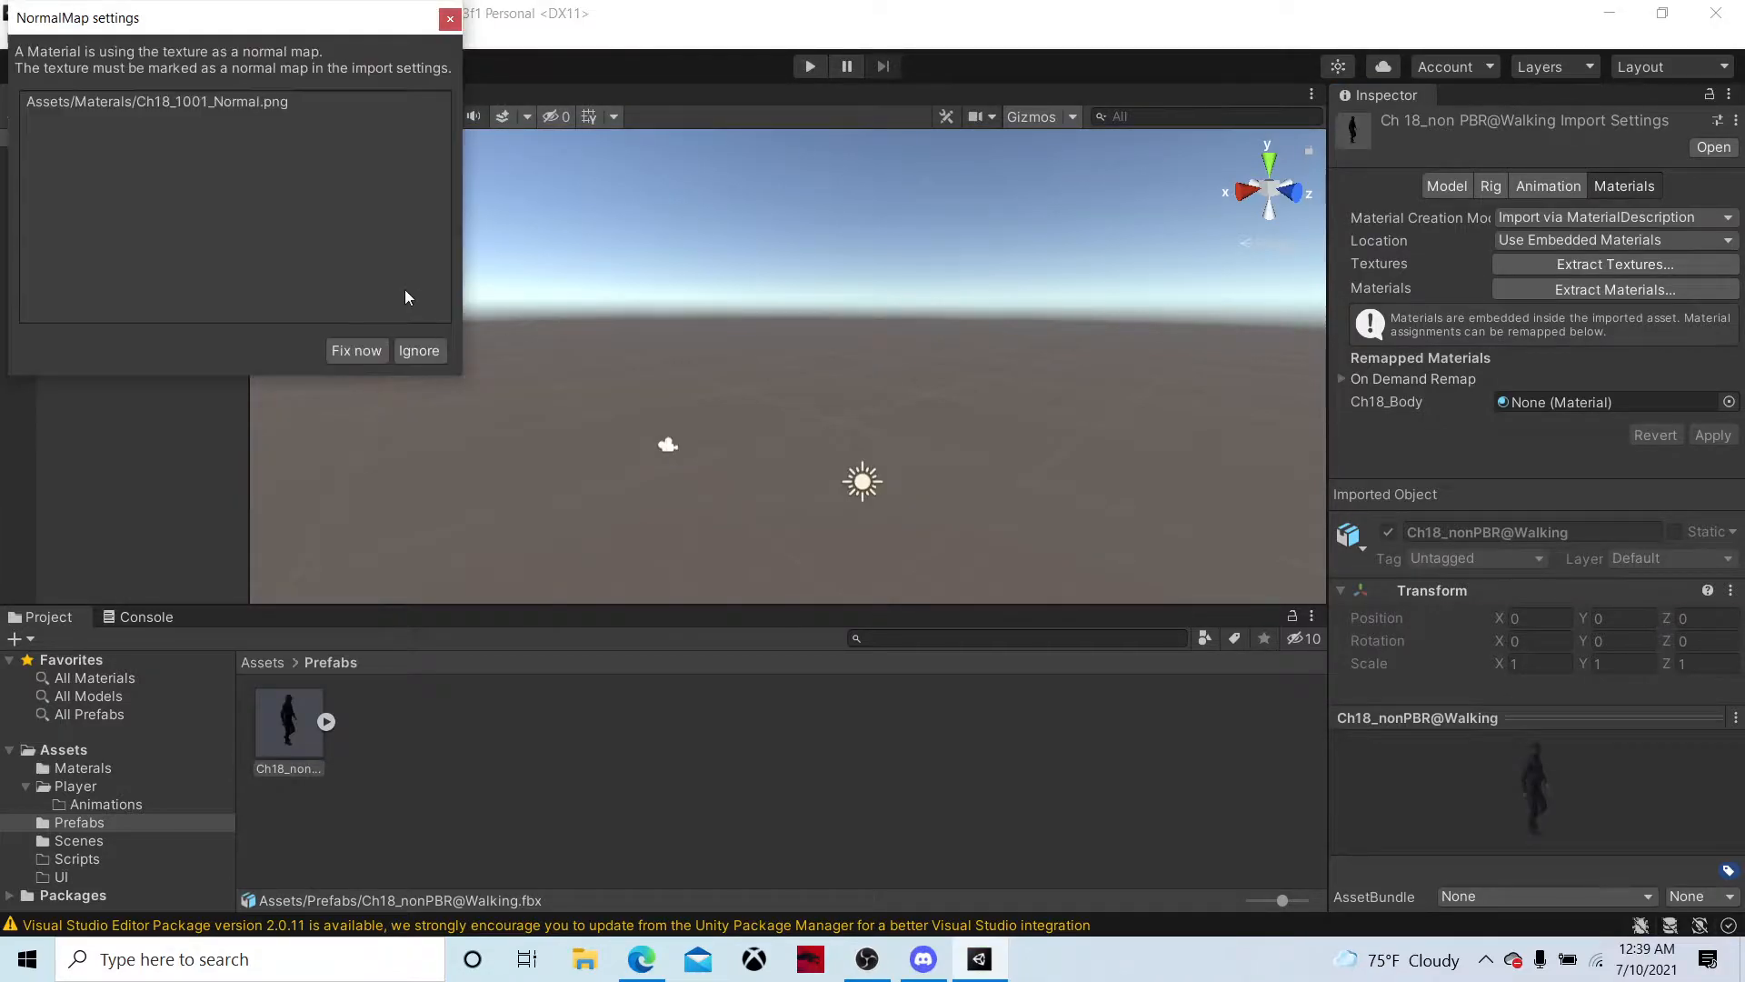
click(375, 350)
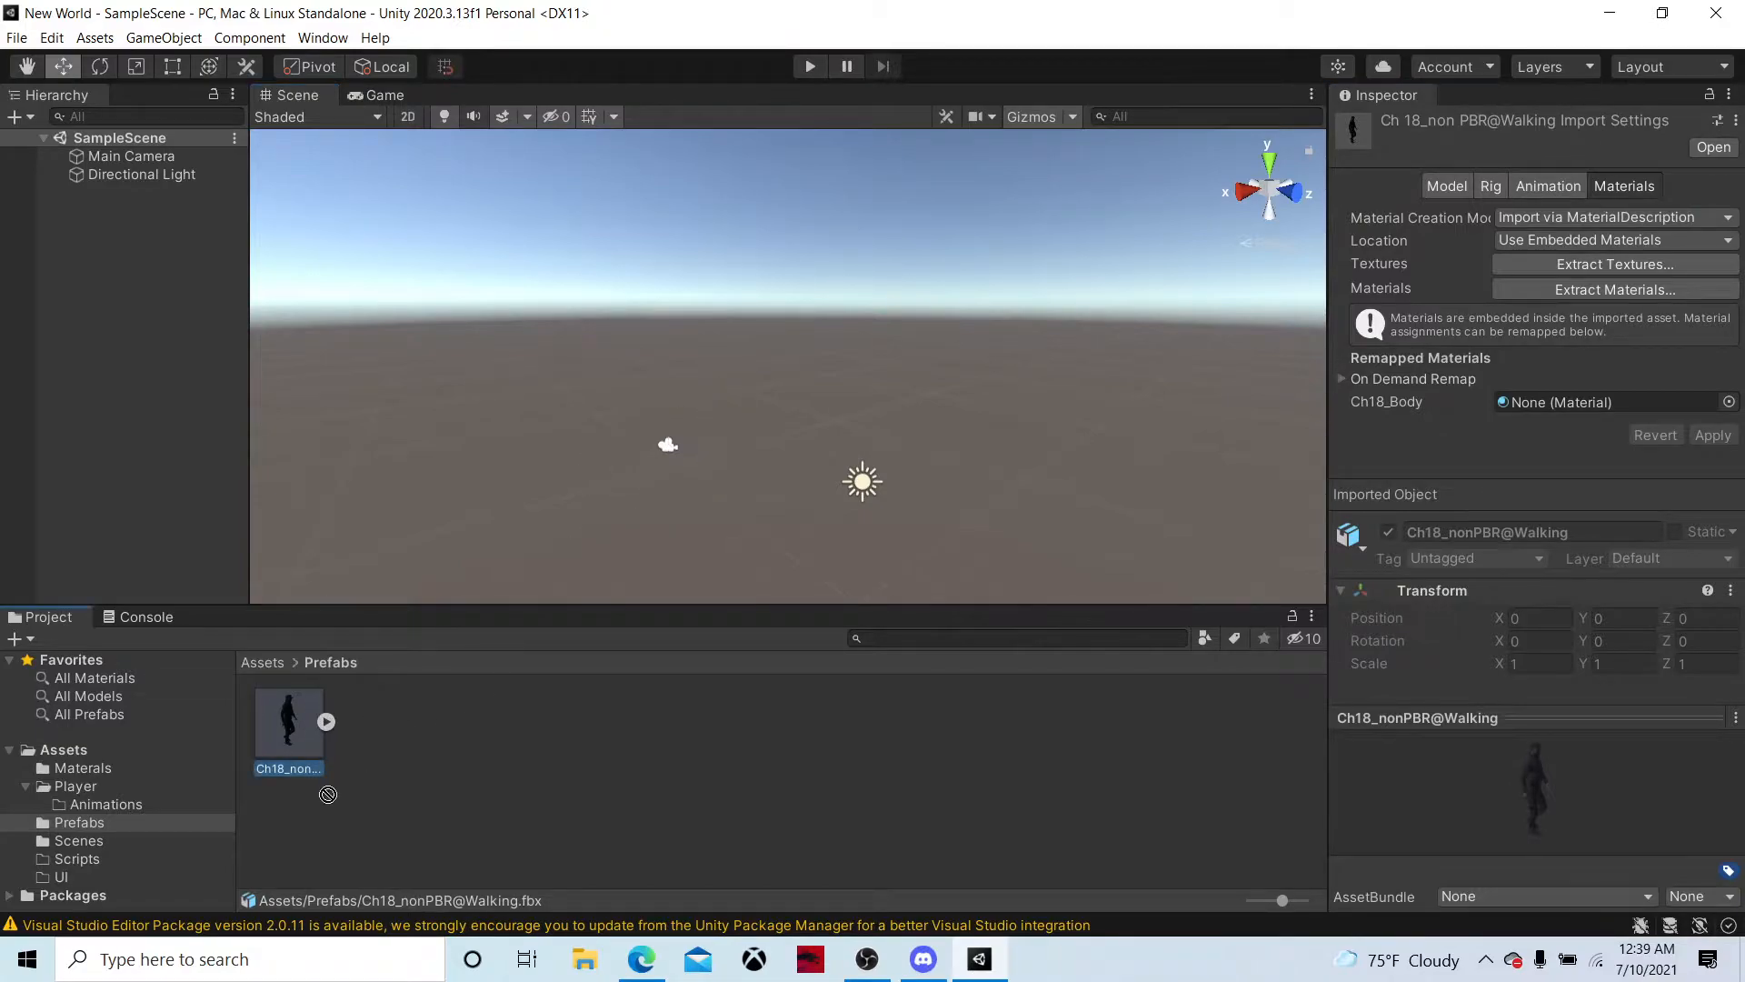
Add a 3D plane to the scene and name it Grouns
mouse_move(561, 502)
right_down()
mouse_move(577, 406)
mouse_move(529, 489)
right_up()
key(w)
right_click(102, 274)
mouse_move(211, 533)
click(80, 274)
right_click(147, 285)
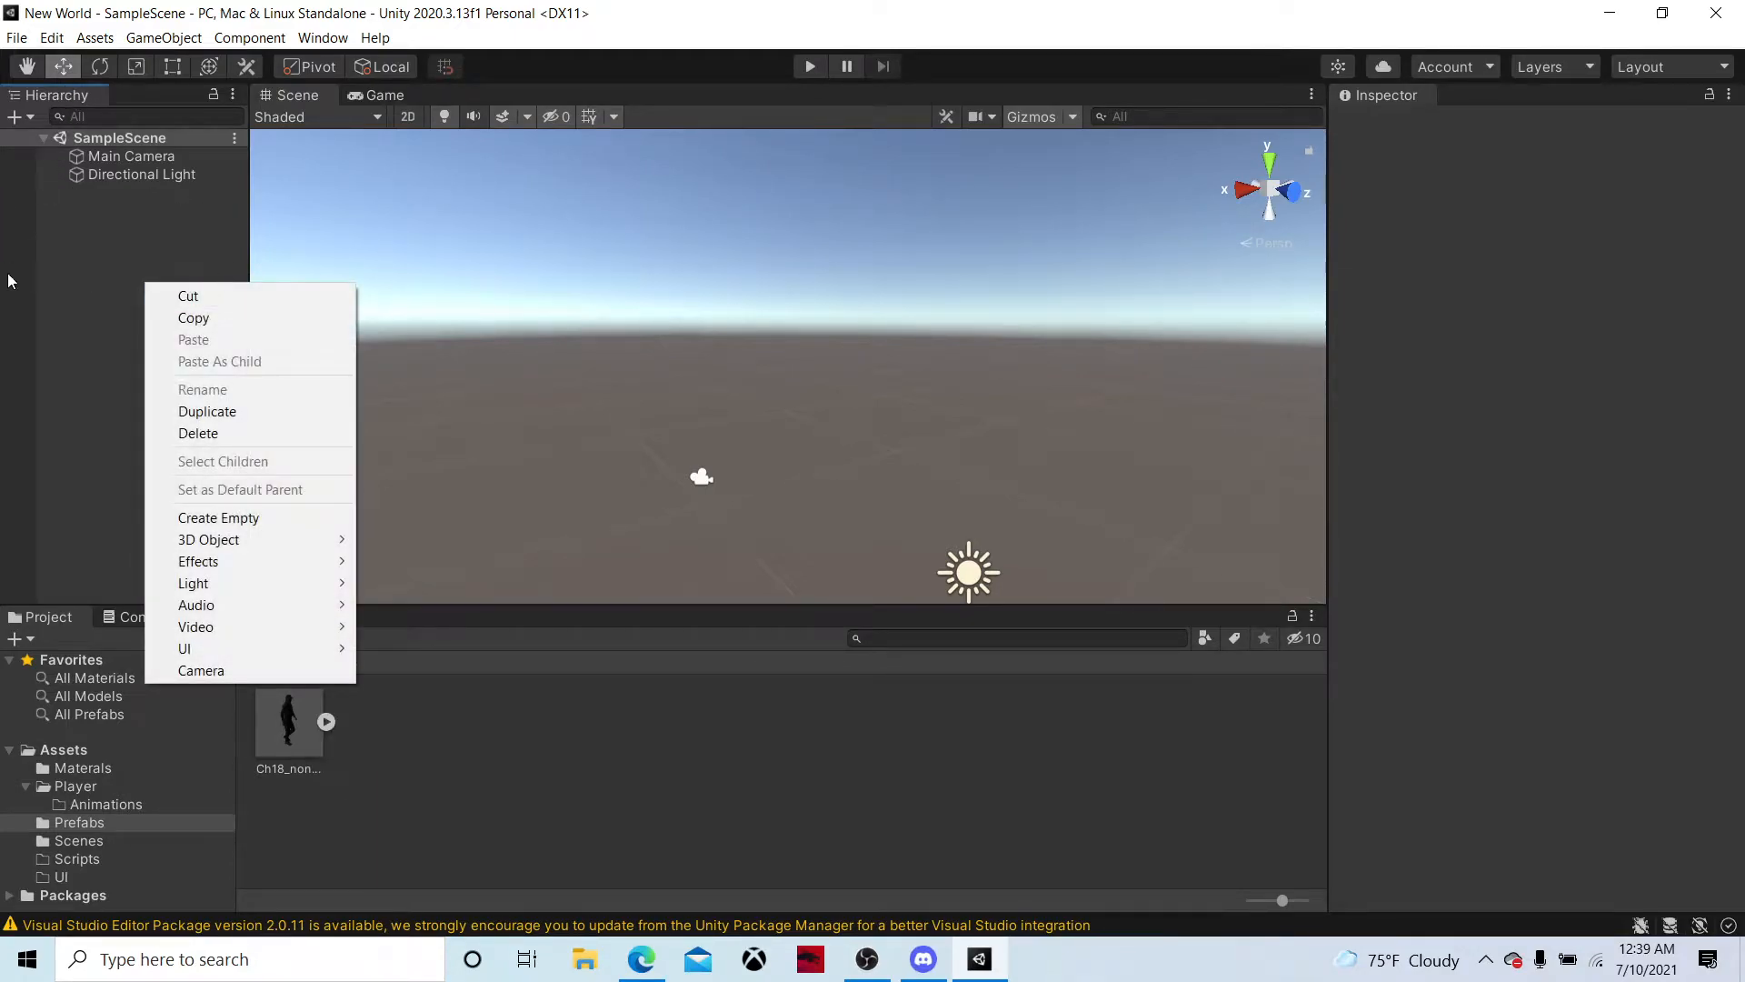
mouse_move(263, 542)
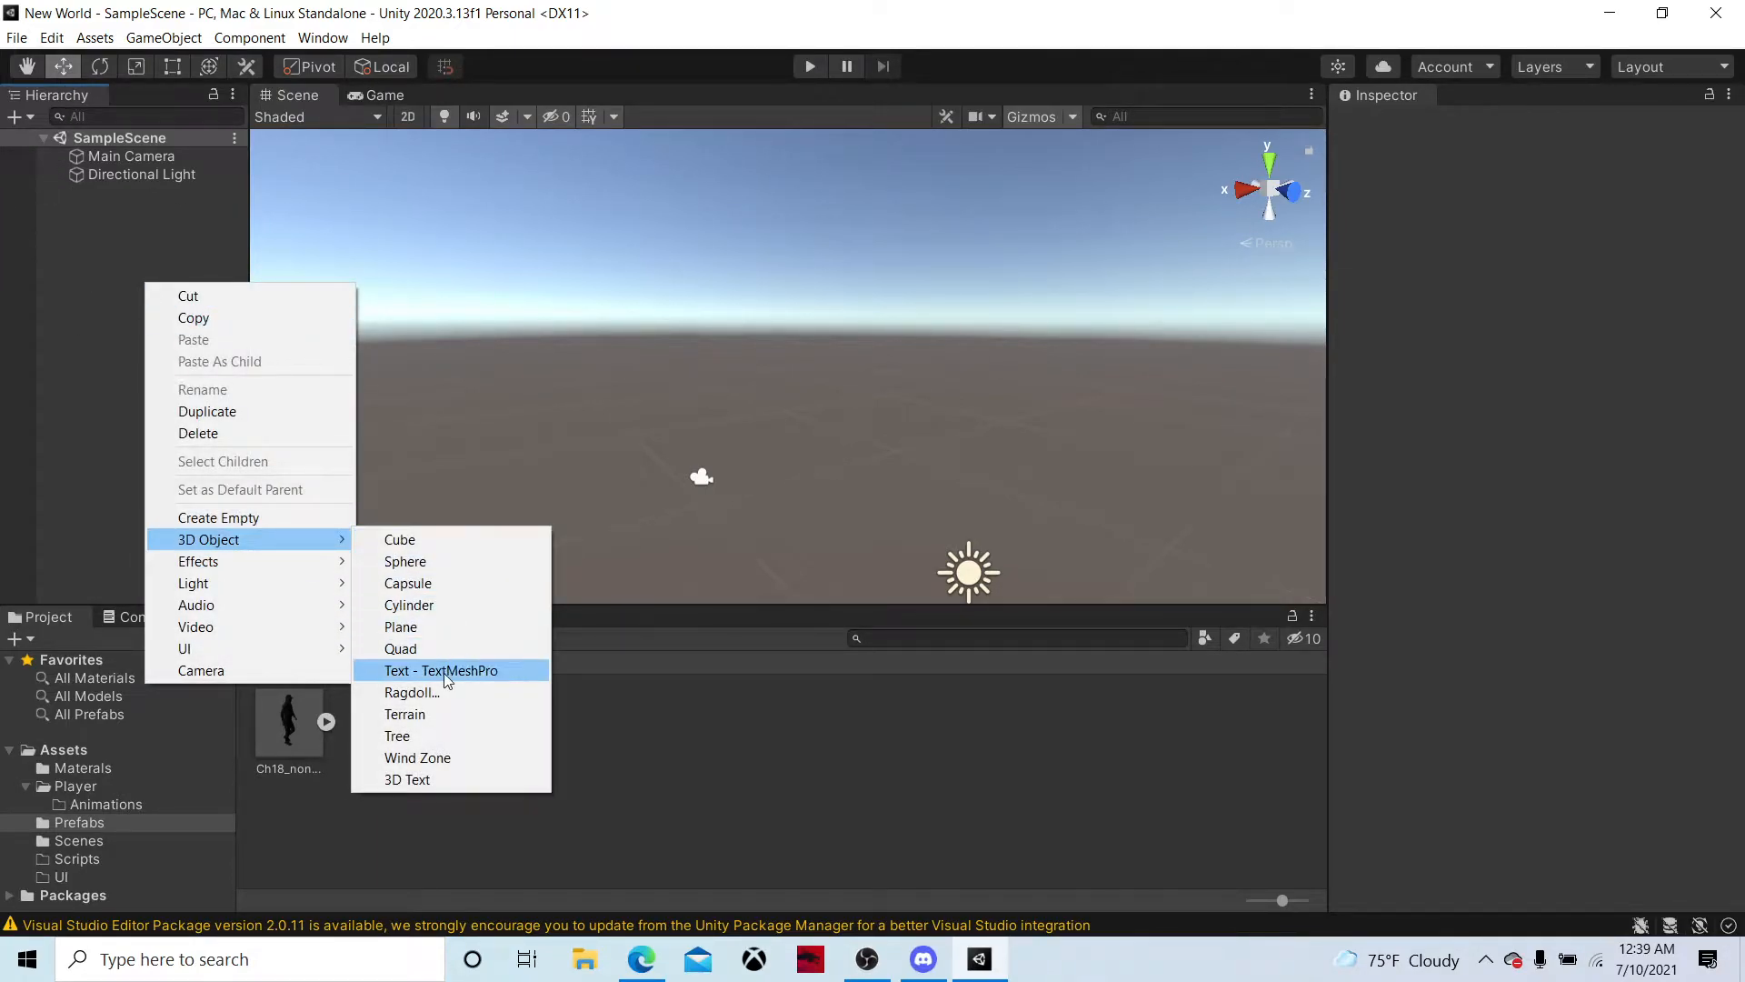
click(442, 625)
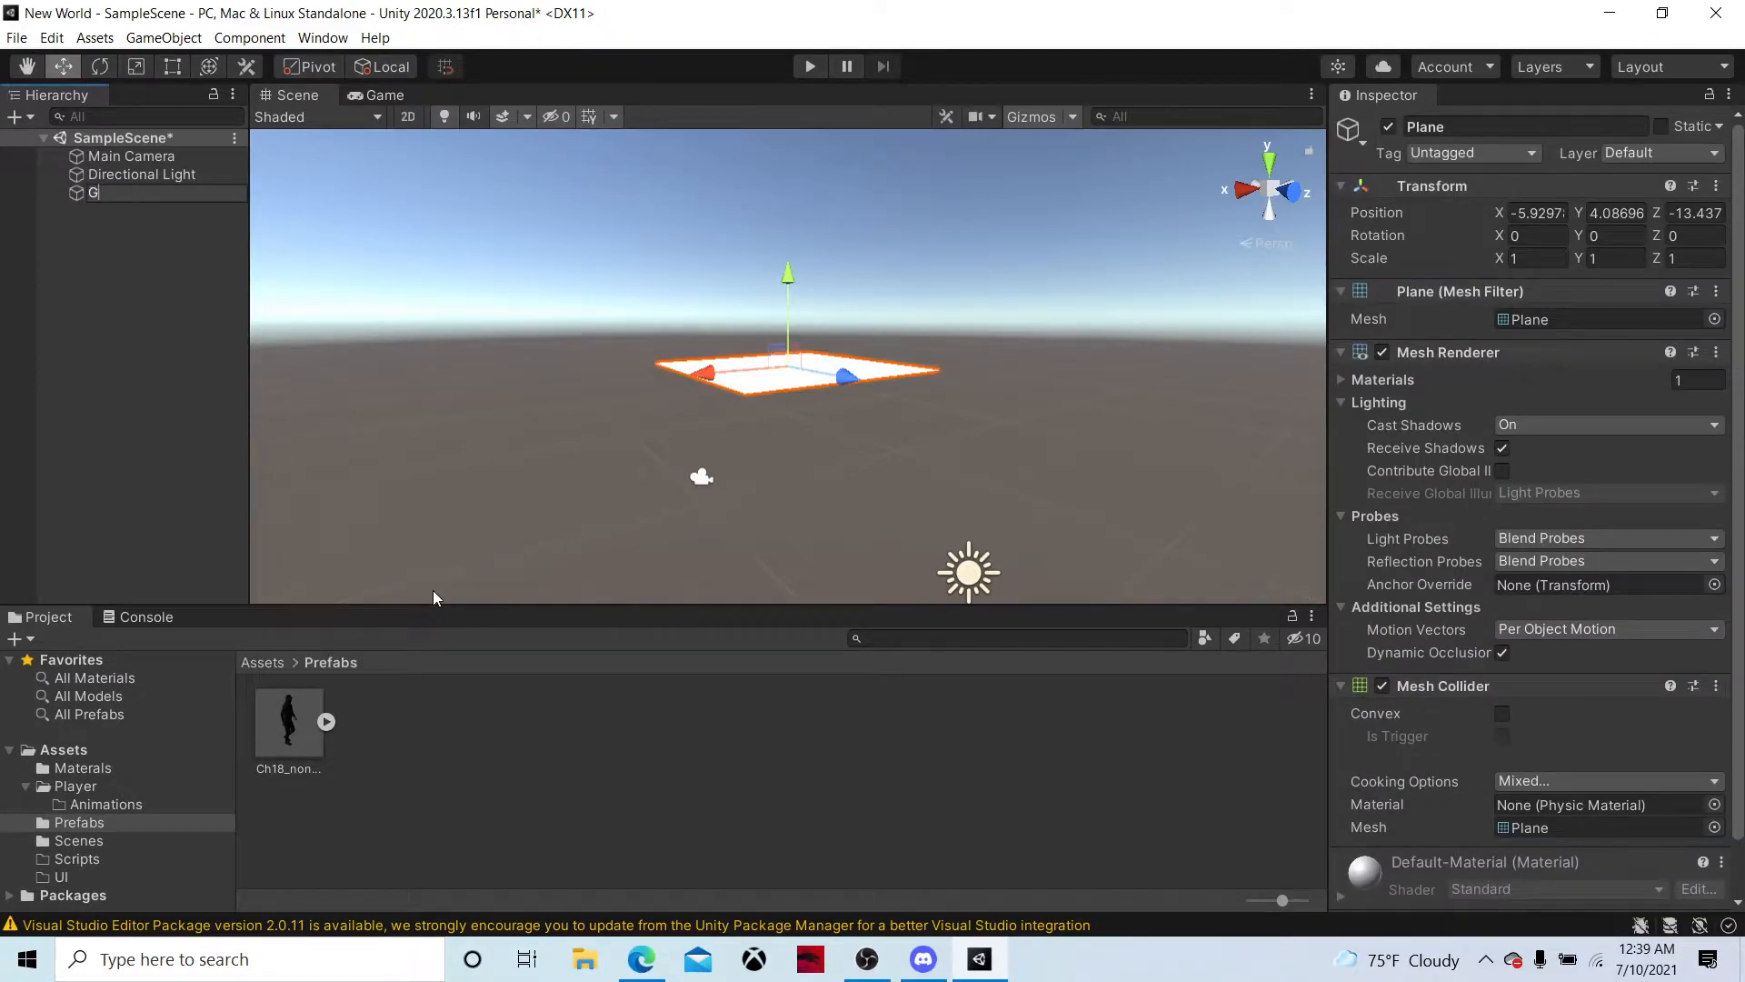
key(Return)
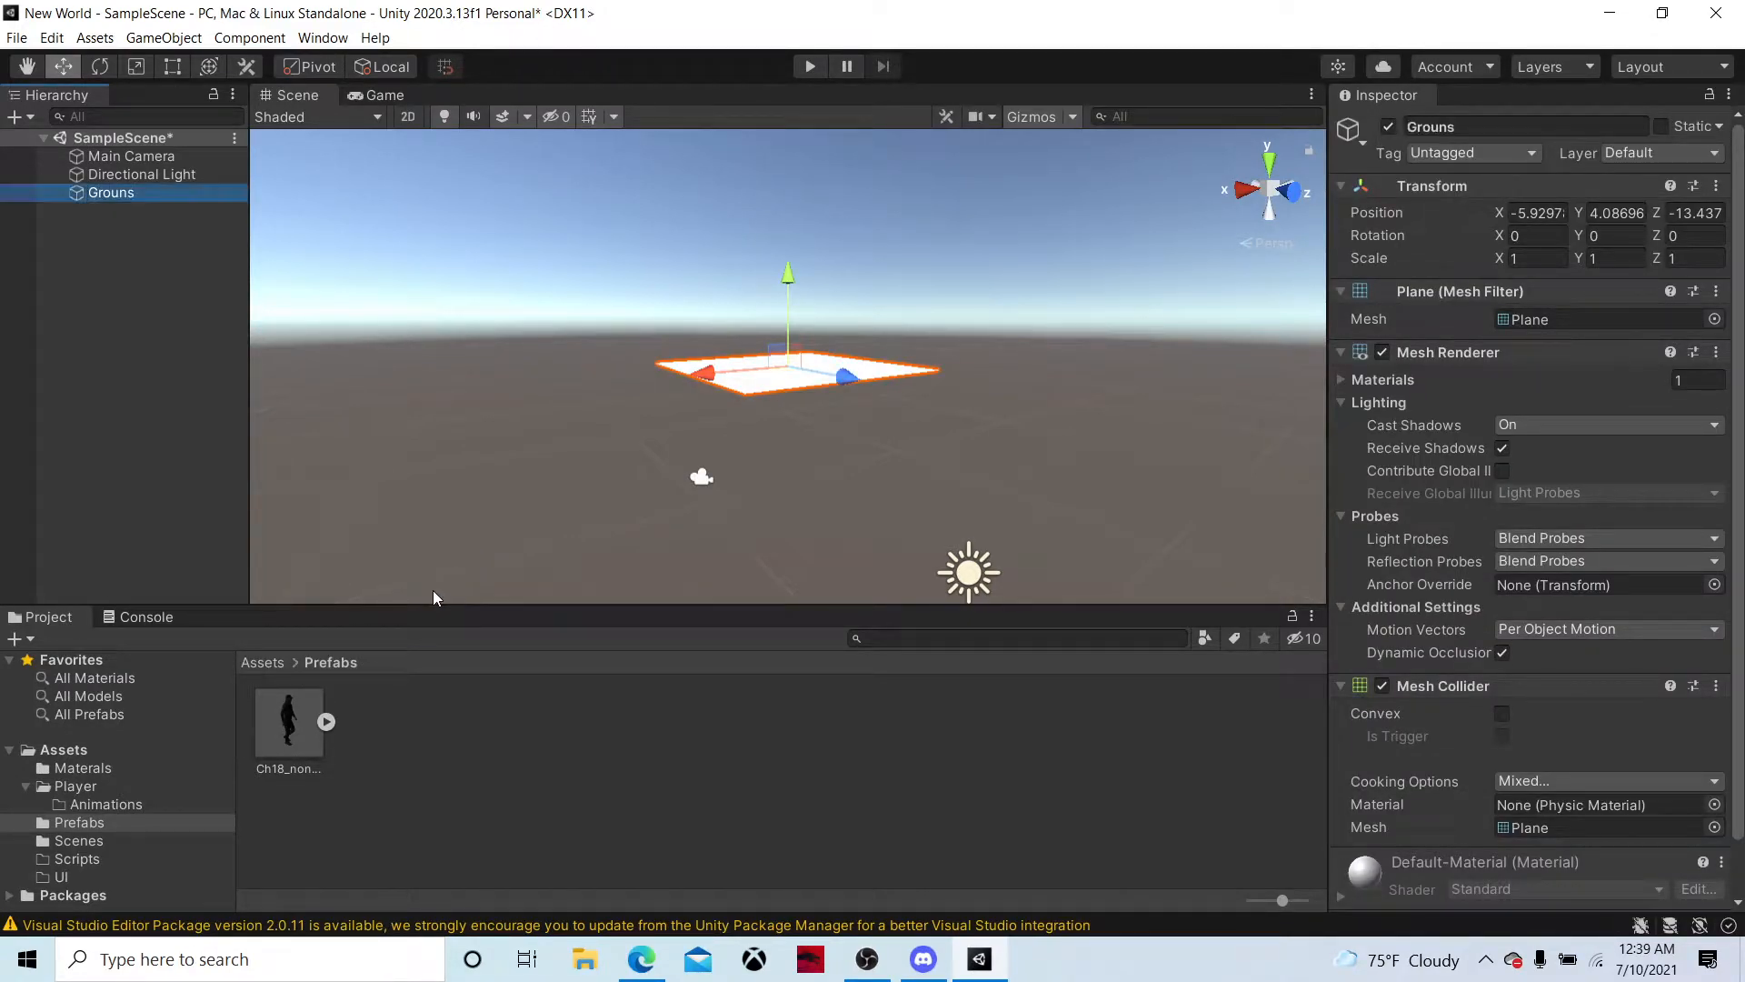
Delete the Main Camera from SampleScene
click(153, 155)
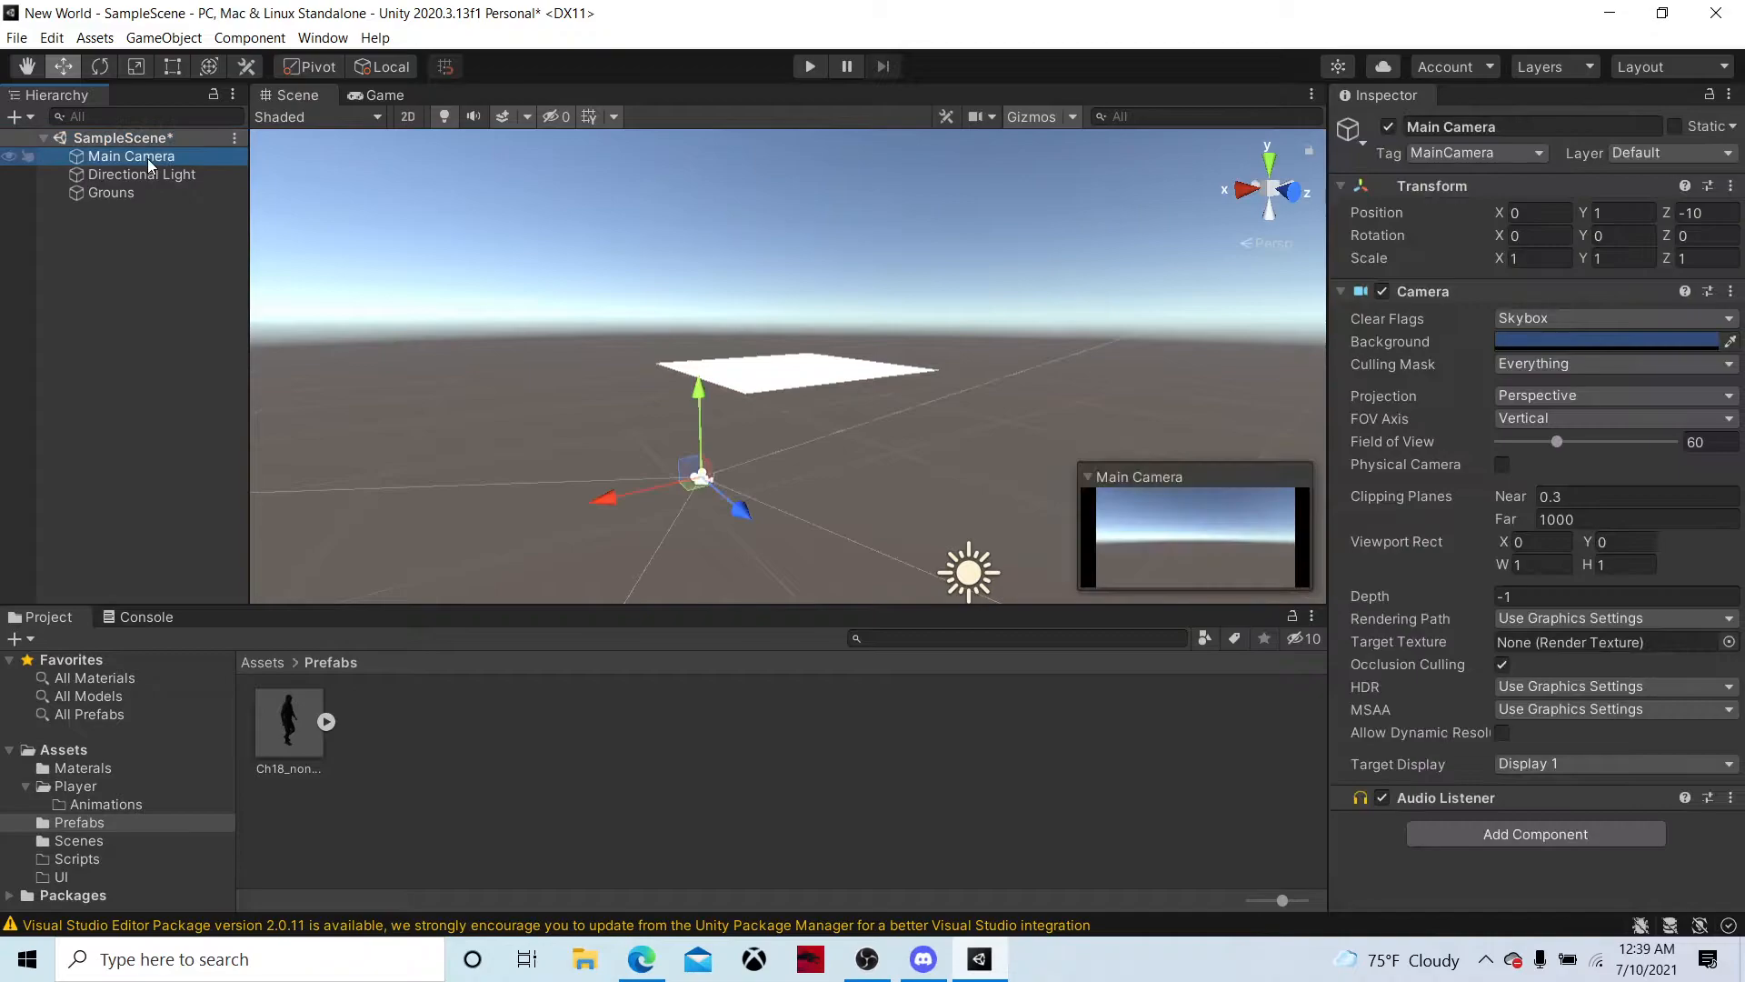
key(Delete)
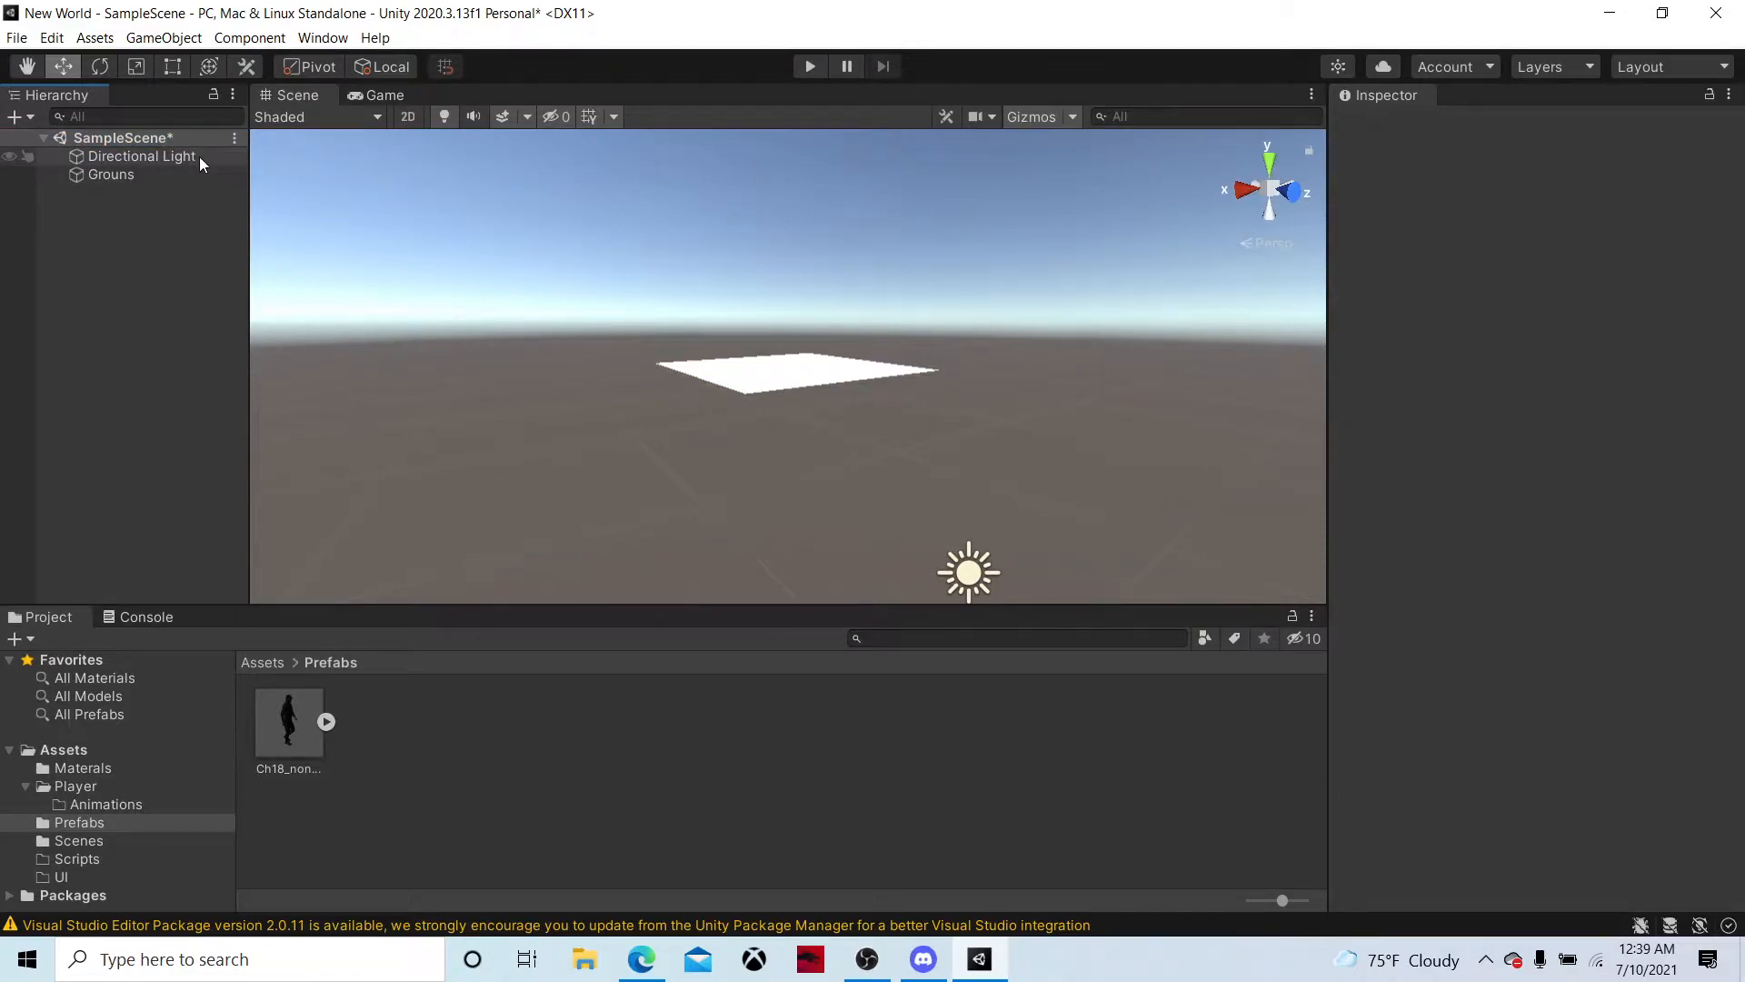
click(199, 157)
Set the Grouns plane's scale to 10 on the X, Y and Z axes
alt+drag(627, 337, 712, 405)
click(713, 227)
alt+drag(714, 227, 1071, 258)
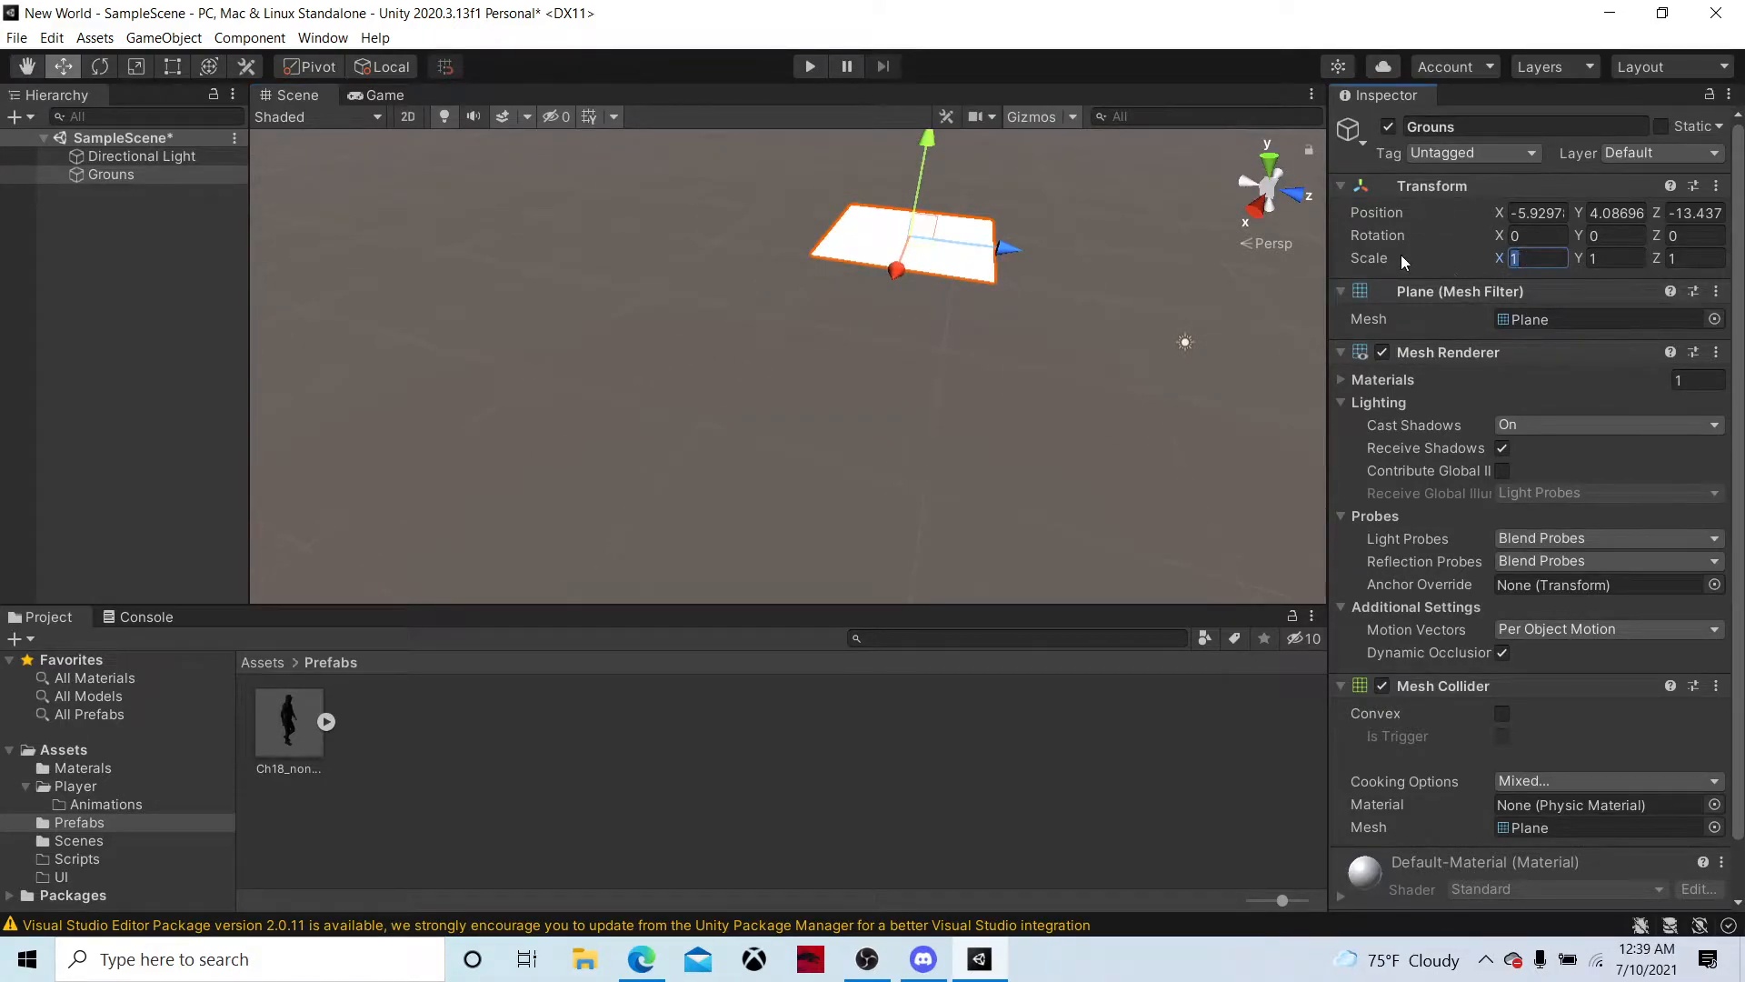
text(10)
key(Return)
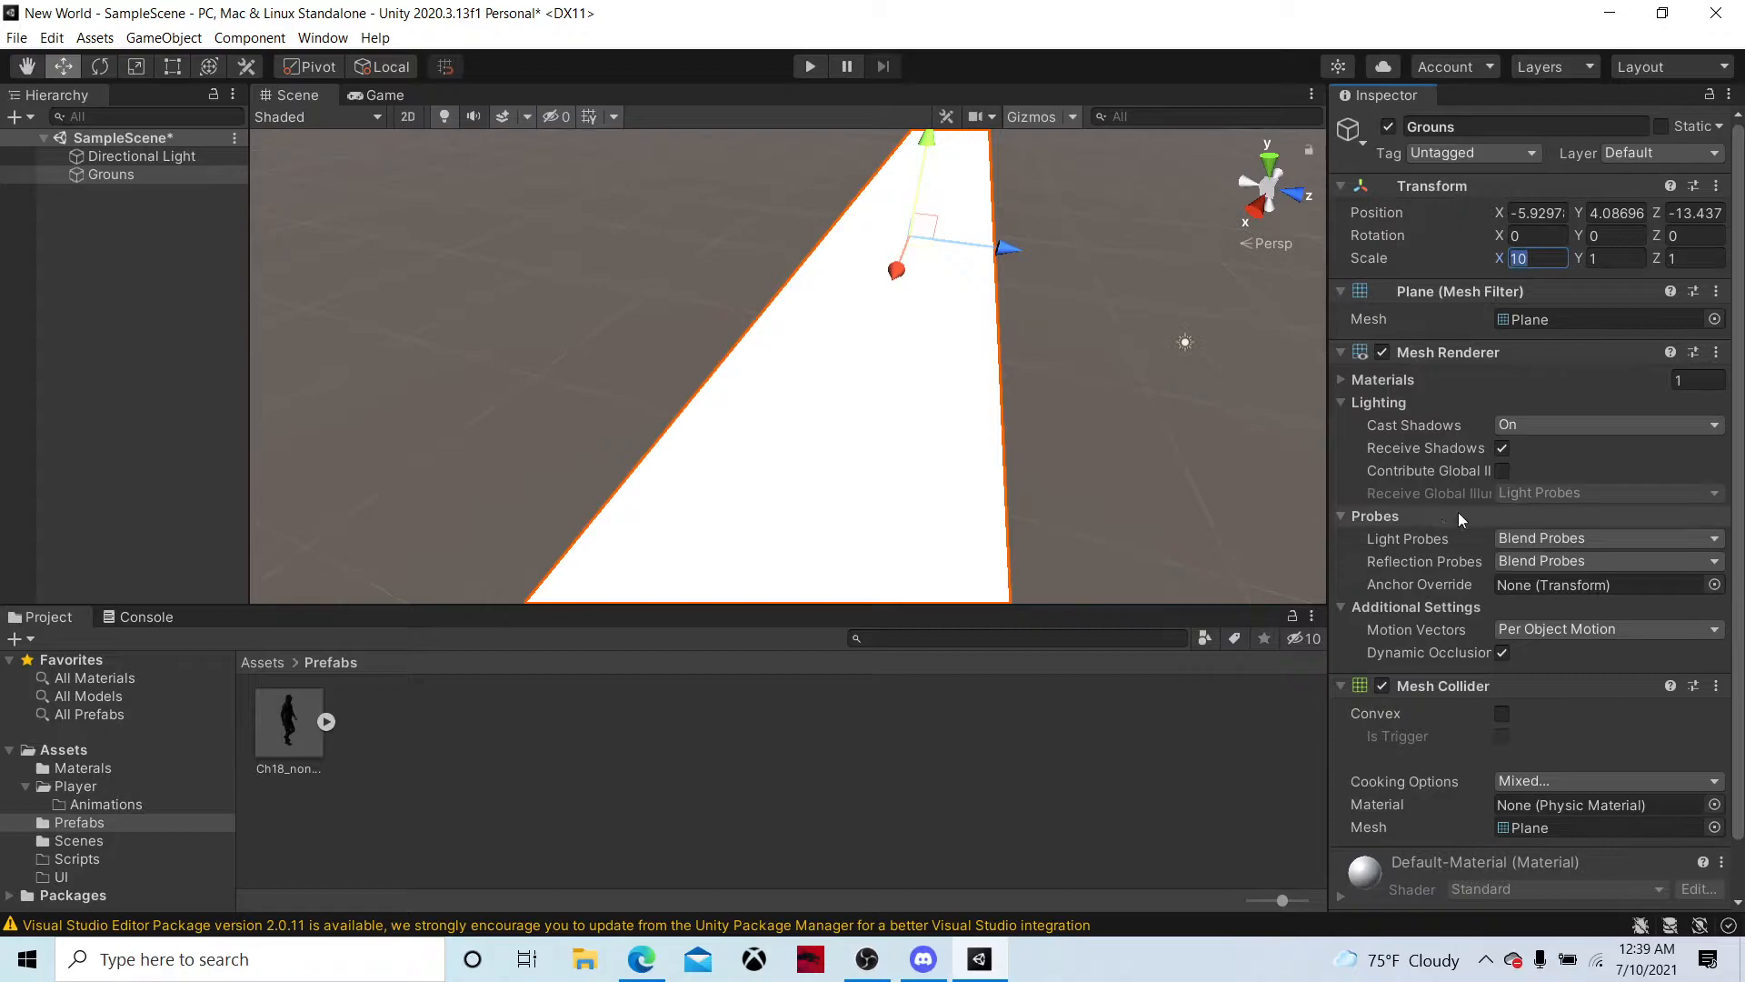
text(10)
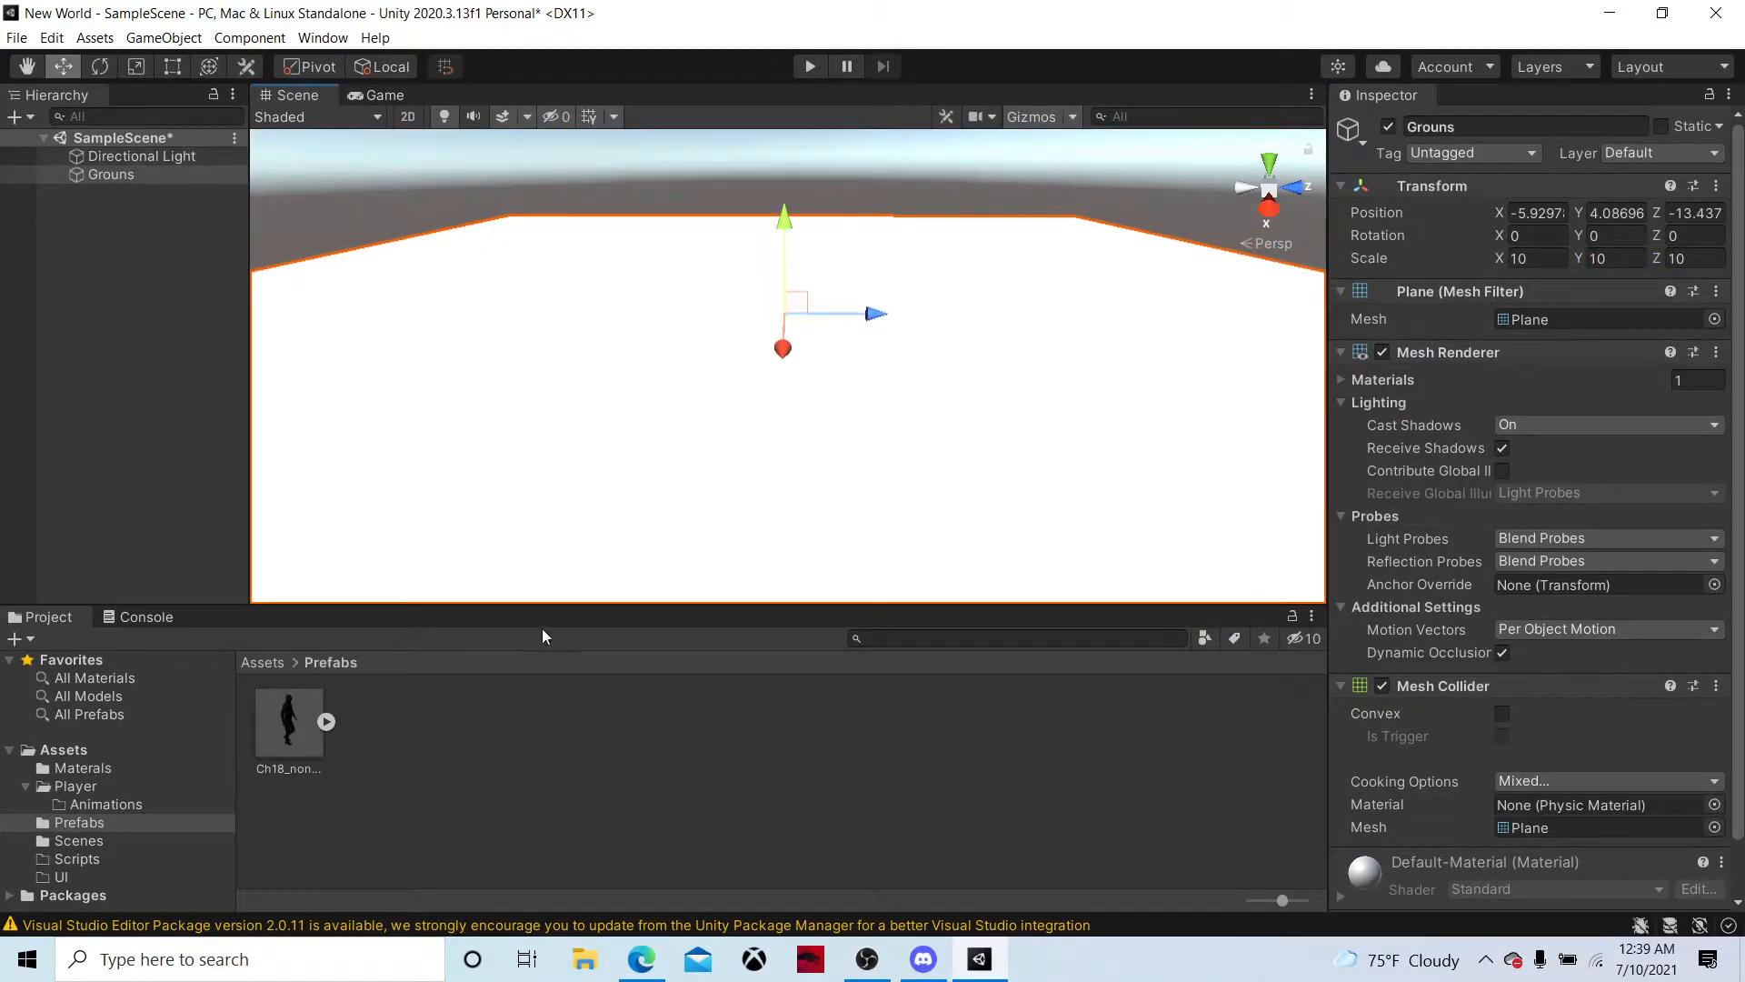
Create a folder named Saroundings inside the Materals folder and open it
scroll(1422, 828, down, 2)
click(246, 661)
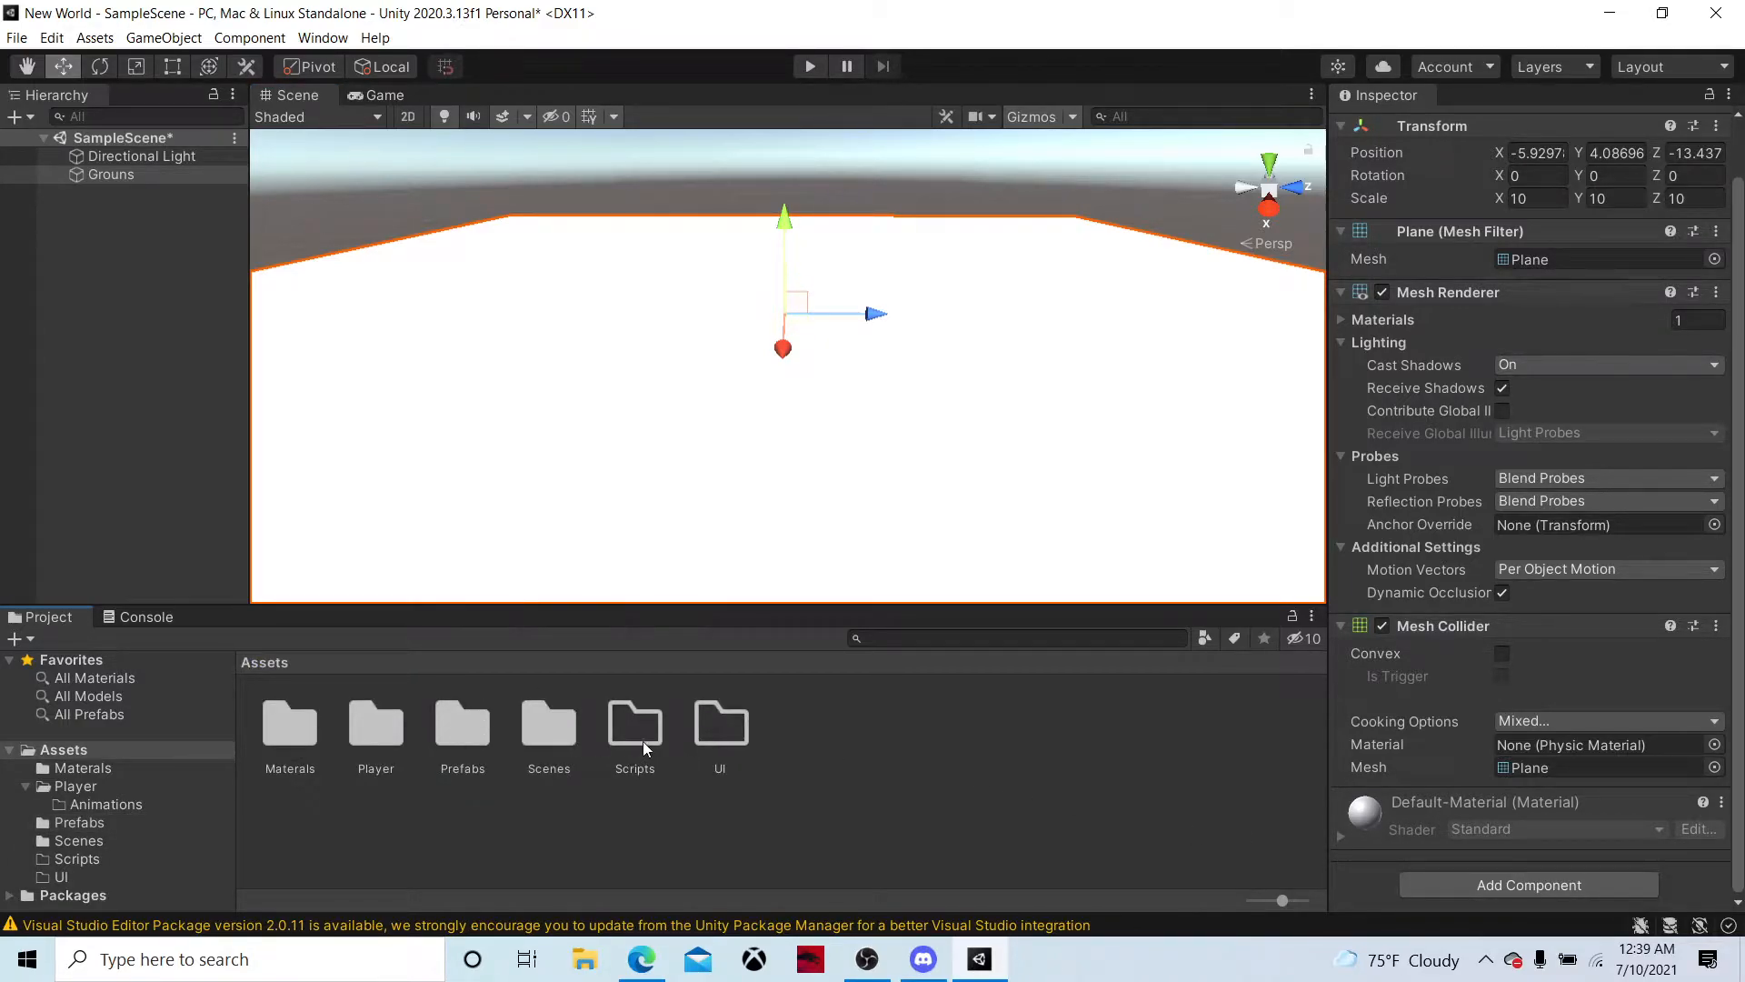
double_click(314, 730)
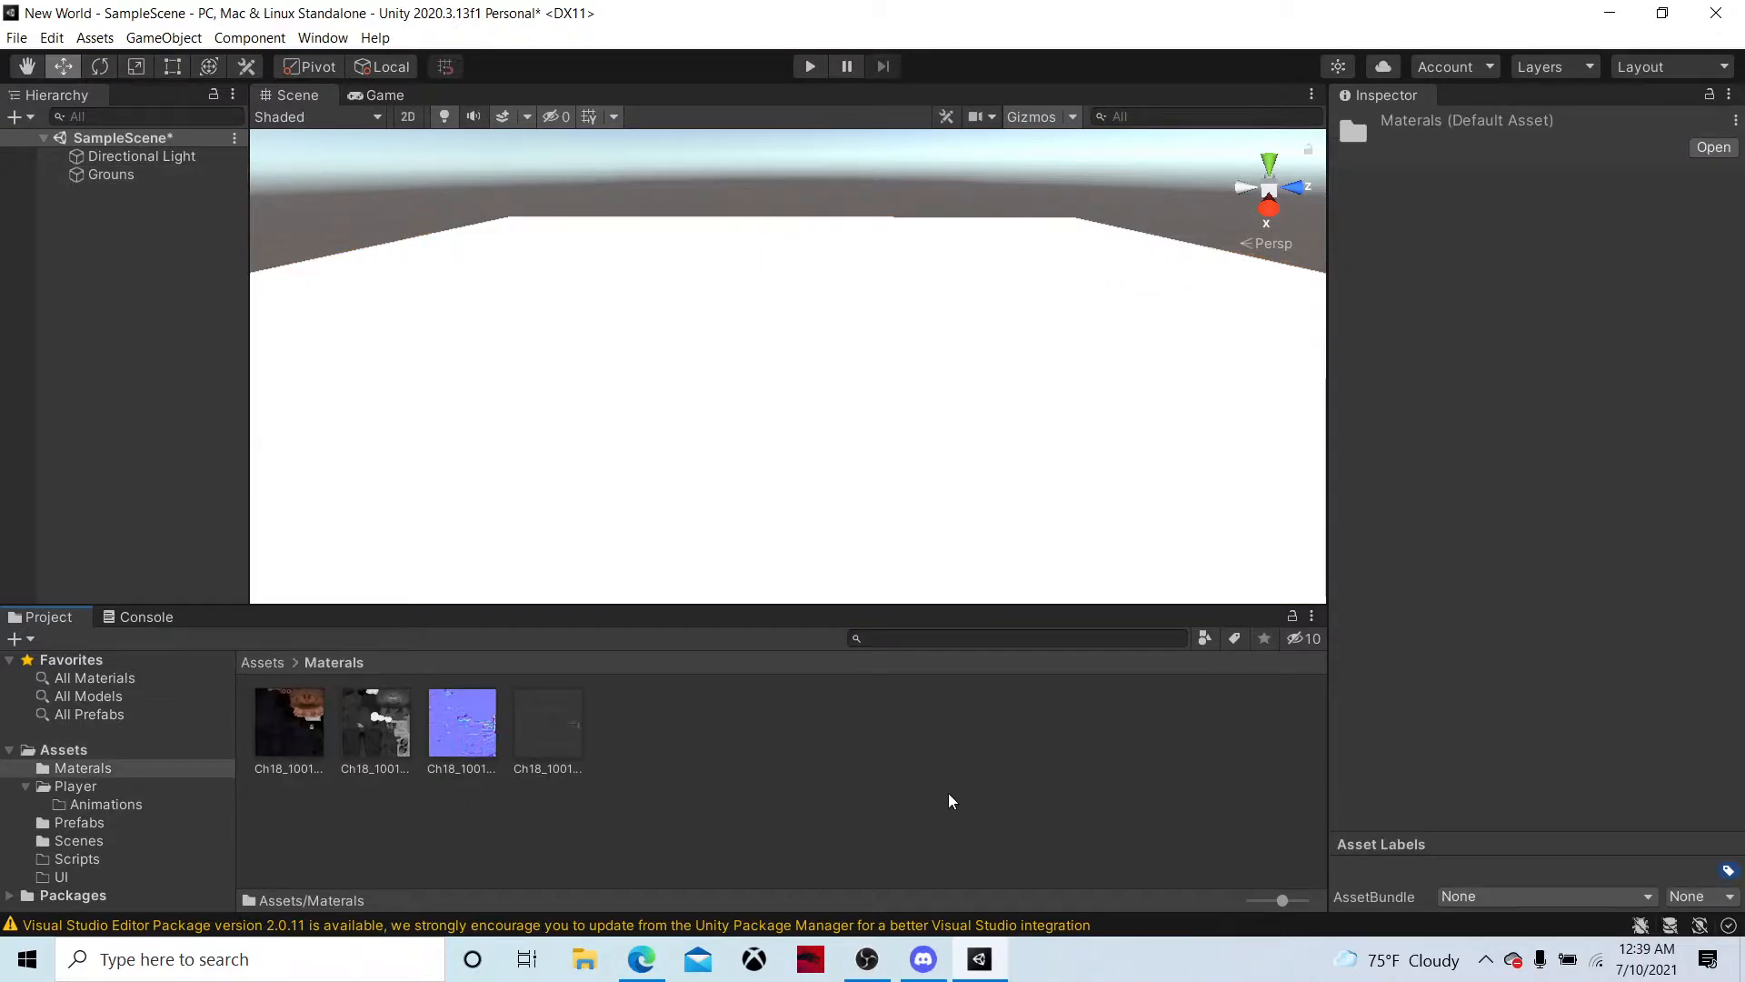
right_click(729, 715)
mouse_move(878, 208)
click(1067, 189)
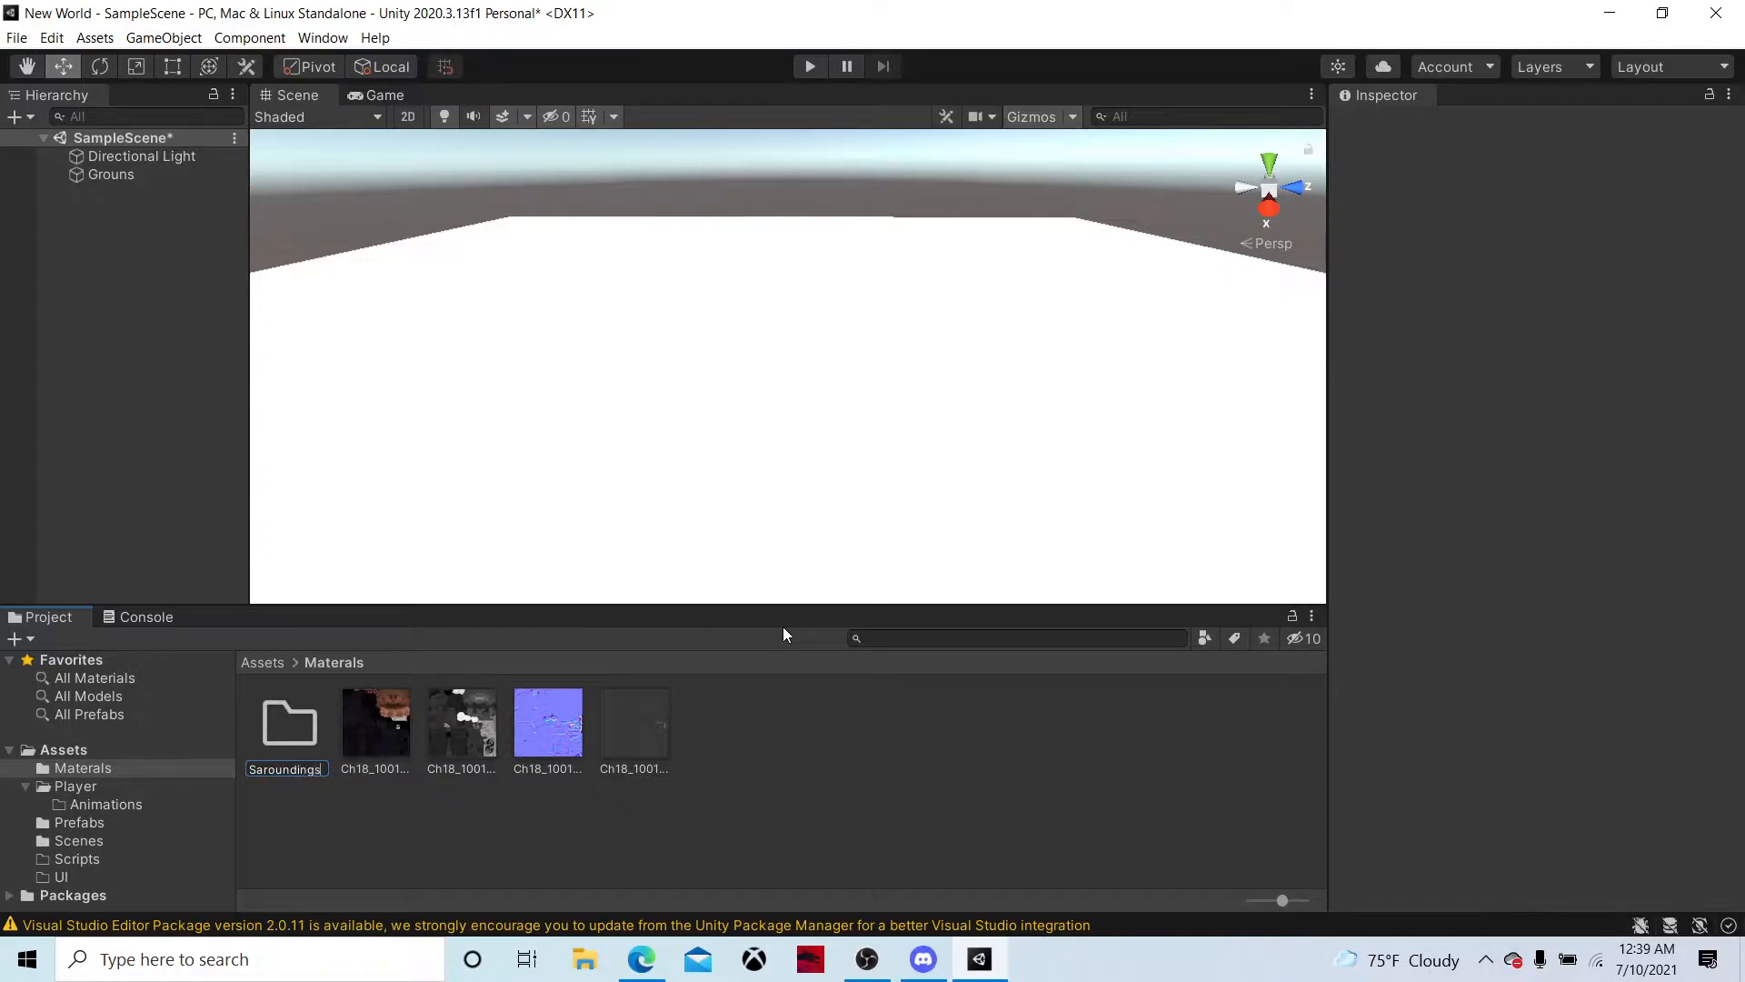
key(Return)
key(Return)
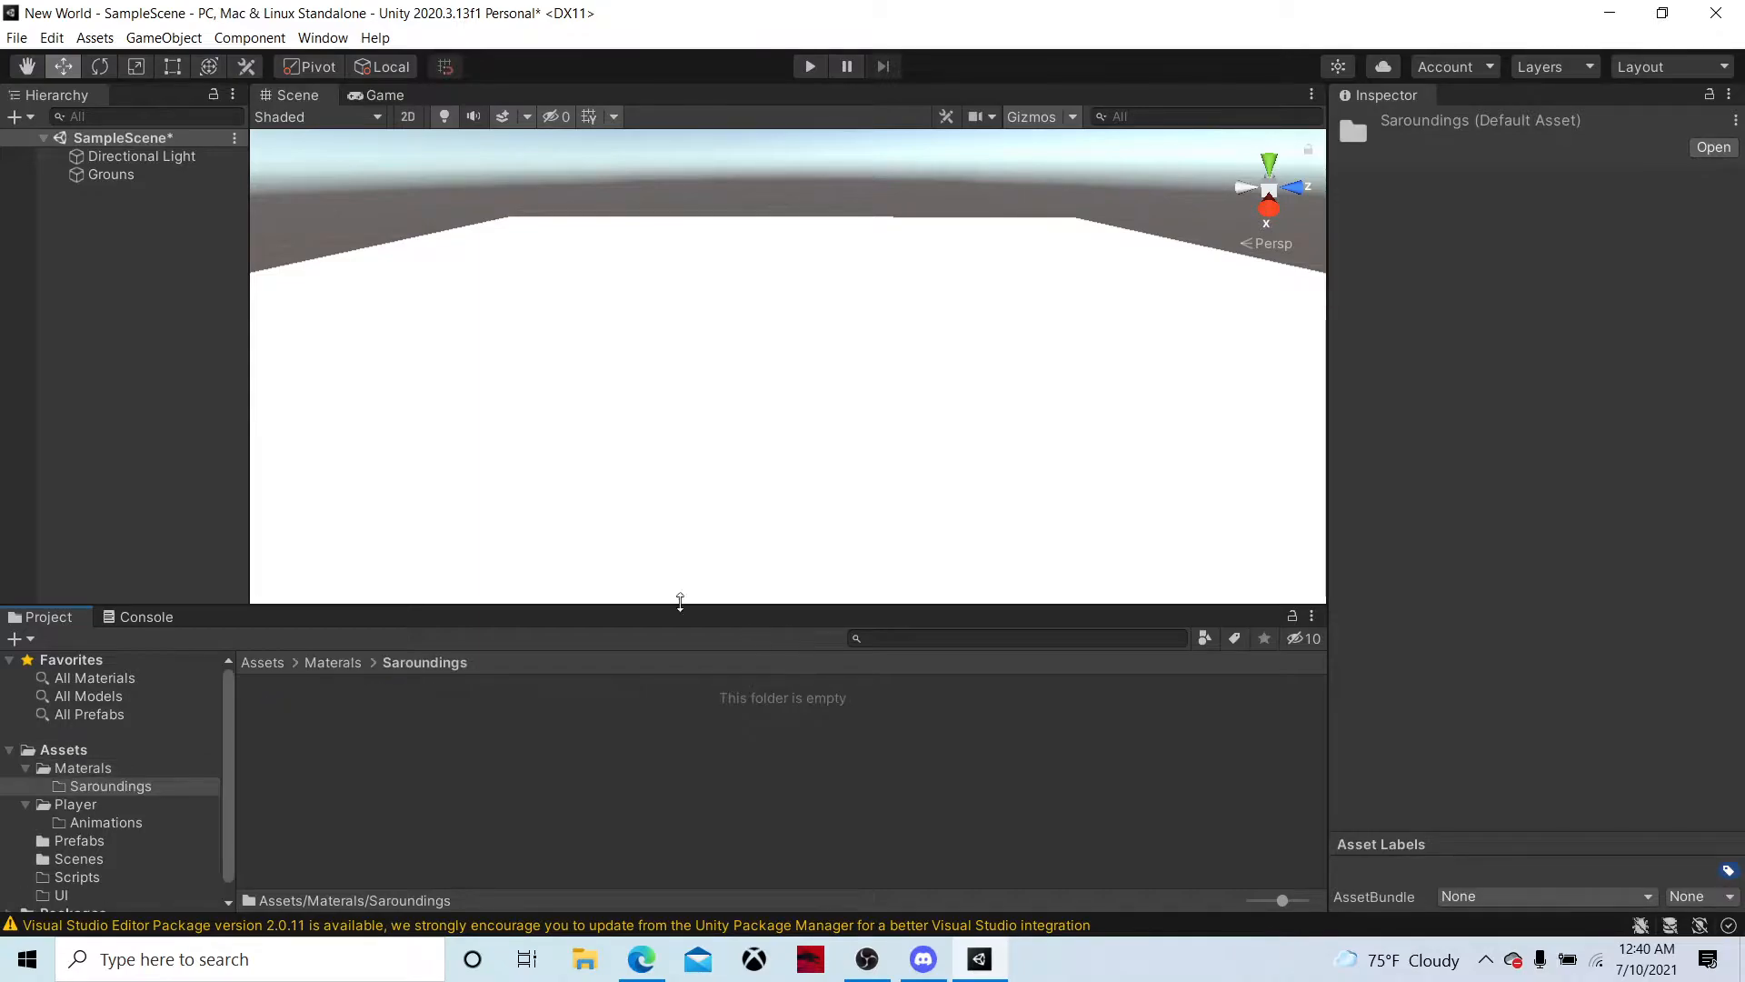
Create a material named Ground in the Saroundings folder
click(333, 662)
double_click(283, 747)
right_click(428, 754)
mouse_move(545, 240)
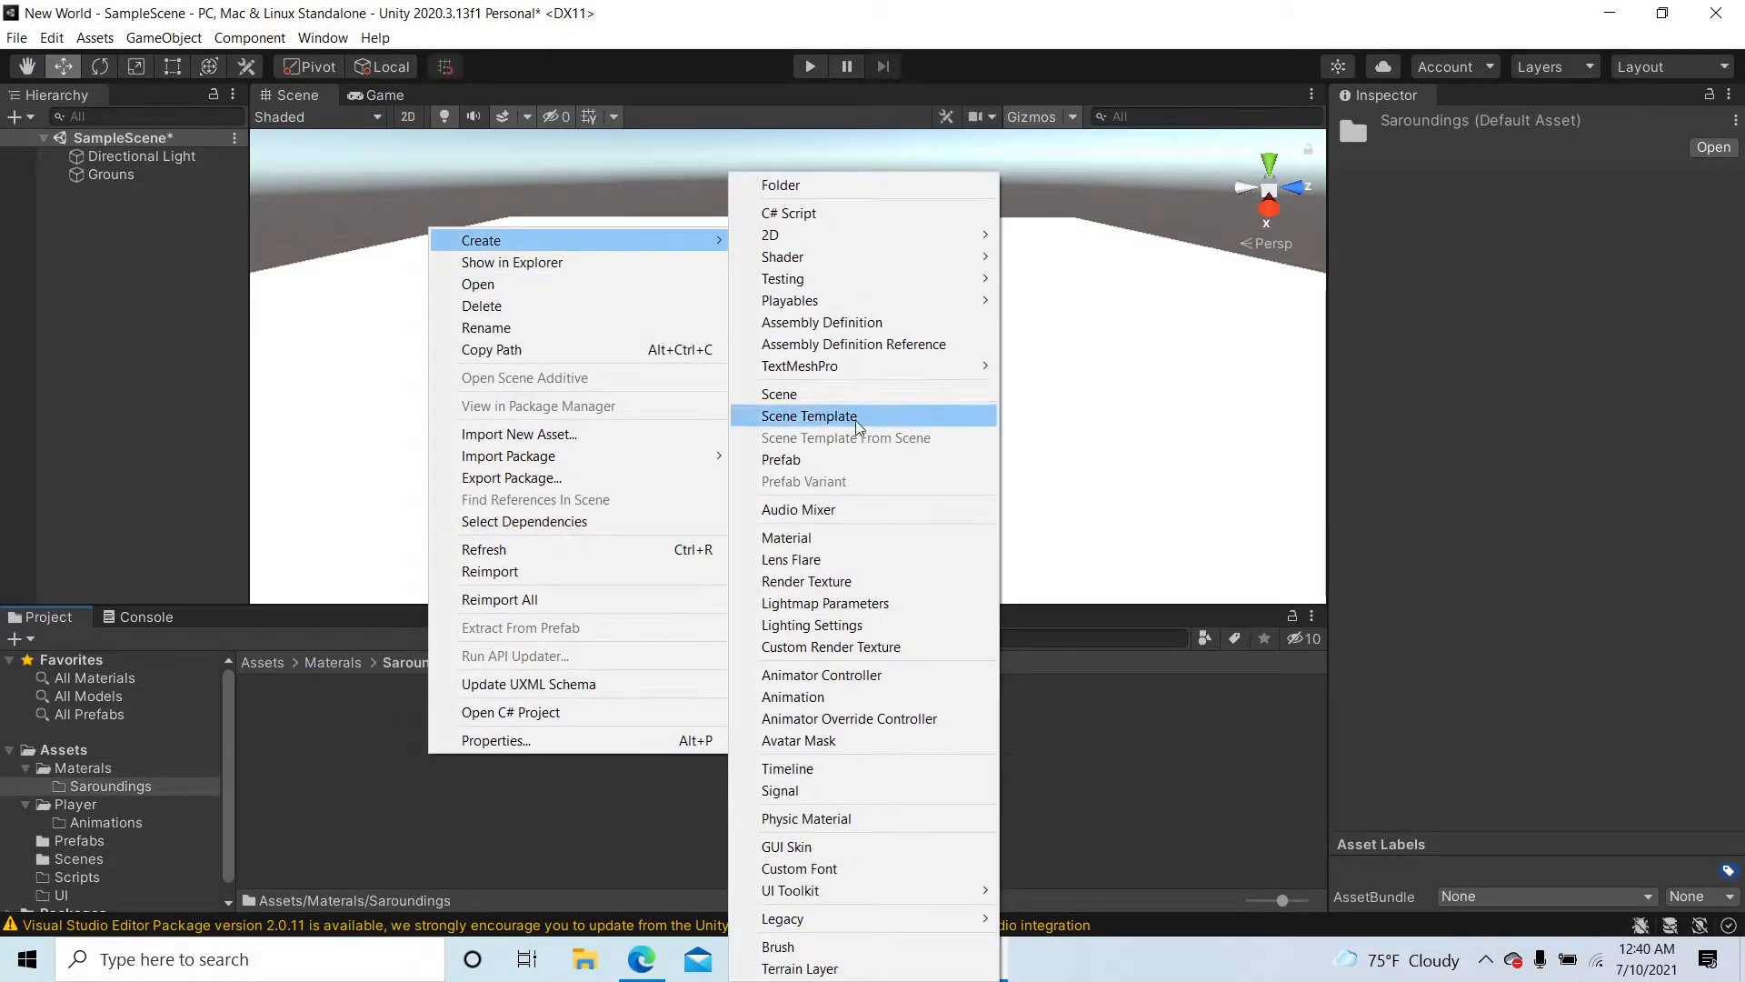
click(823, 537)
text(Ground)
key(Return)
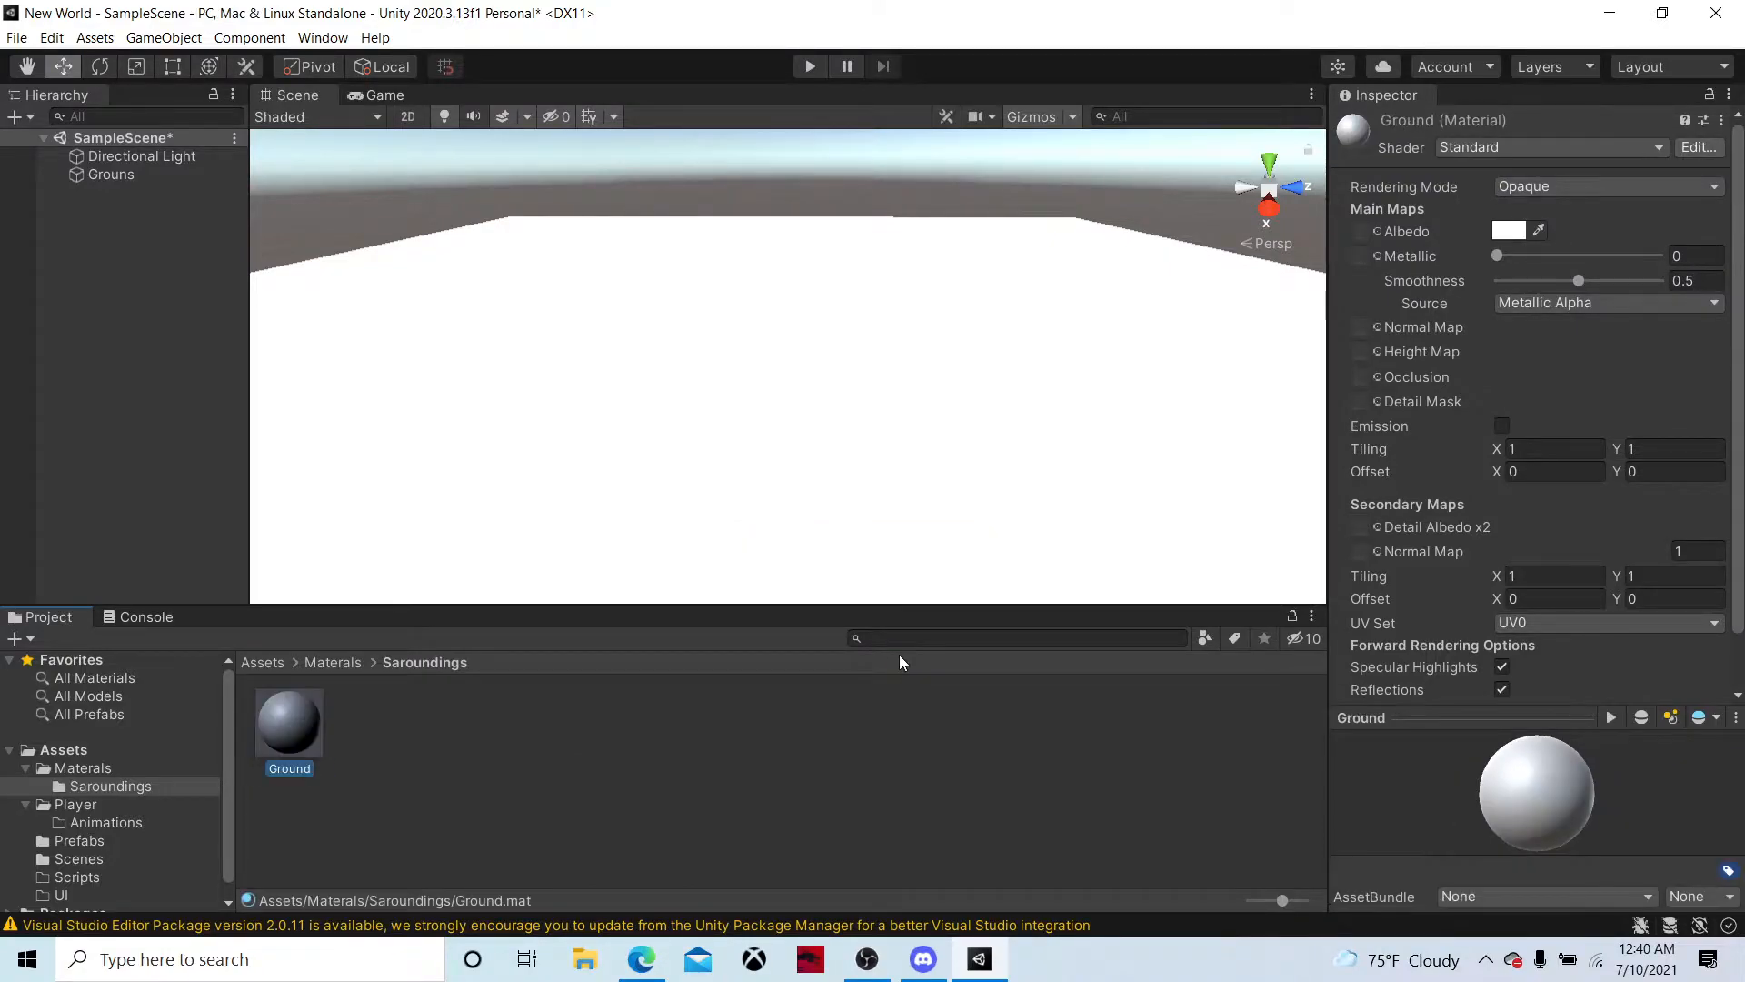
Set the Ground material's albedo colour to green and apply the material to the Grouns plane
click(1516, 232)
click(1601, 300)
click(1622, 373)
drag(1622, 373, 1618, 400)
drag(315, 740, 580, 558)
mouse_move(854, 443)
right_down()
mouse_move(807, 434)
mouse_move(775, 390)
mouse_move(767, 471)
mouse_move(663, 370)
mouse_move(700, 389)
mouse_move(457, 428)
right_up()
Place the Ch18_nonPBR@Walking model from the Prefabs folder on the green ground plane in the scene
click(315, 665)
click(275, 664)
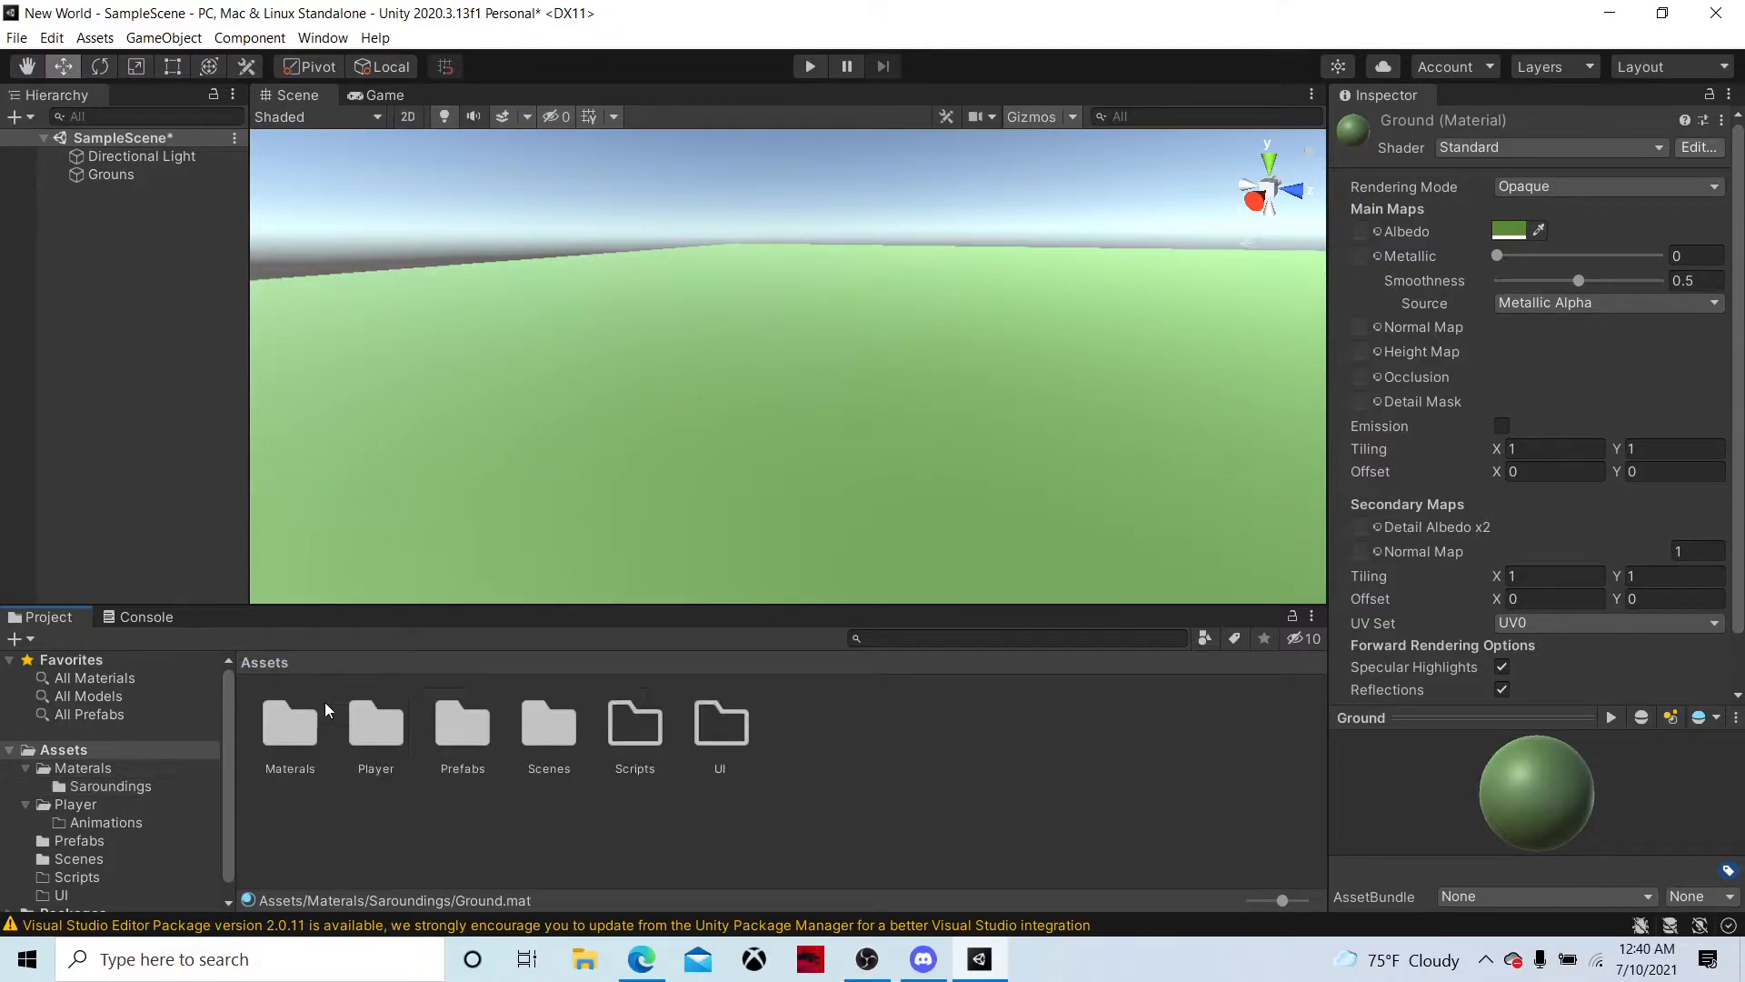
click(389, 754)
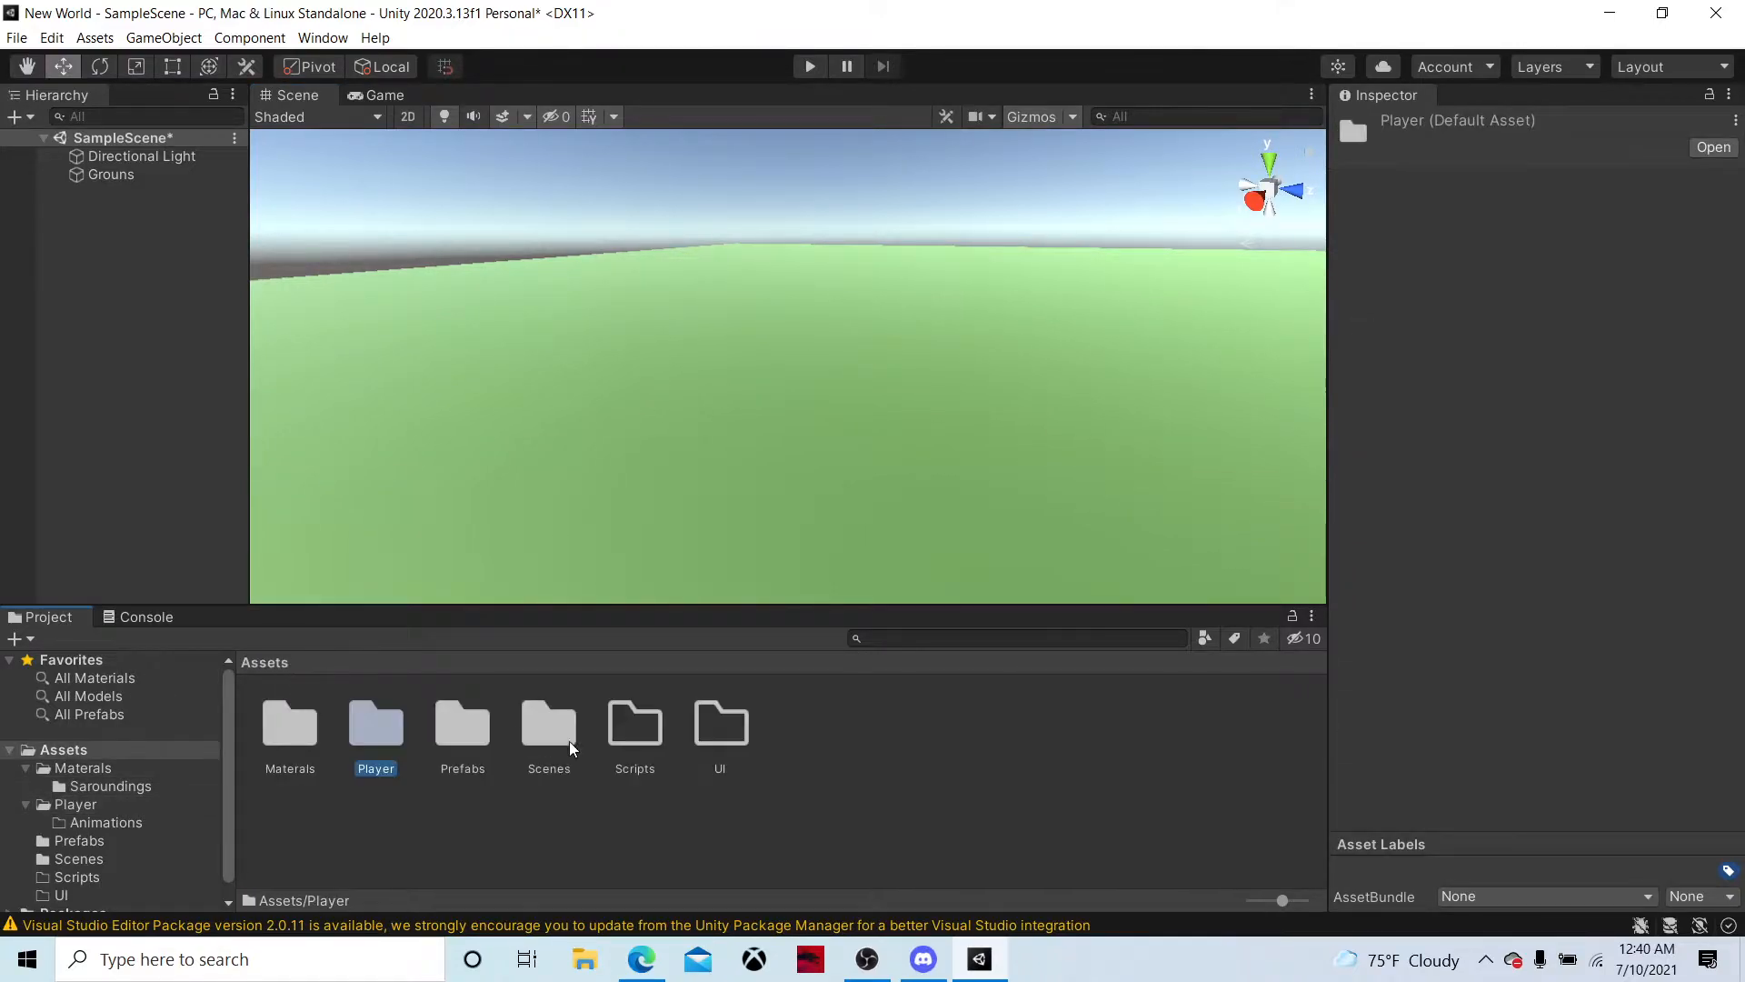
double_click(461, 725)
drag(293, 722, 640, 431)
right_drag(627, 455, 452, 586)
key(w)
key(a)
key(s)
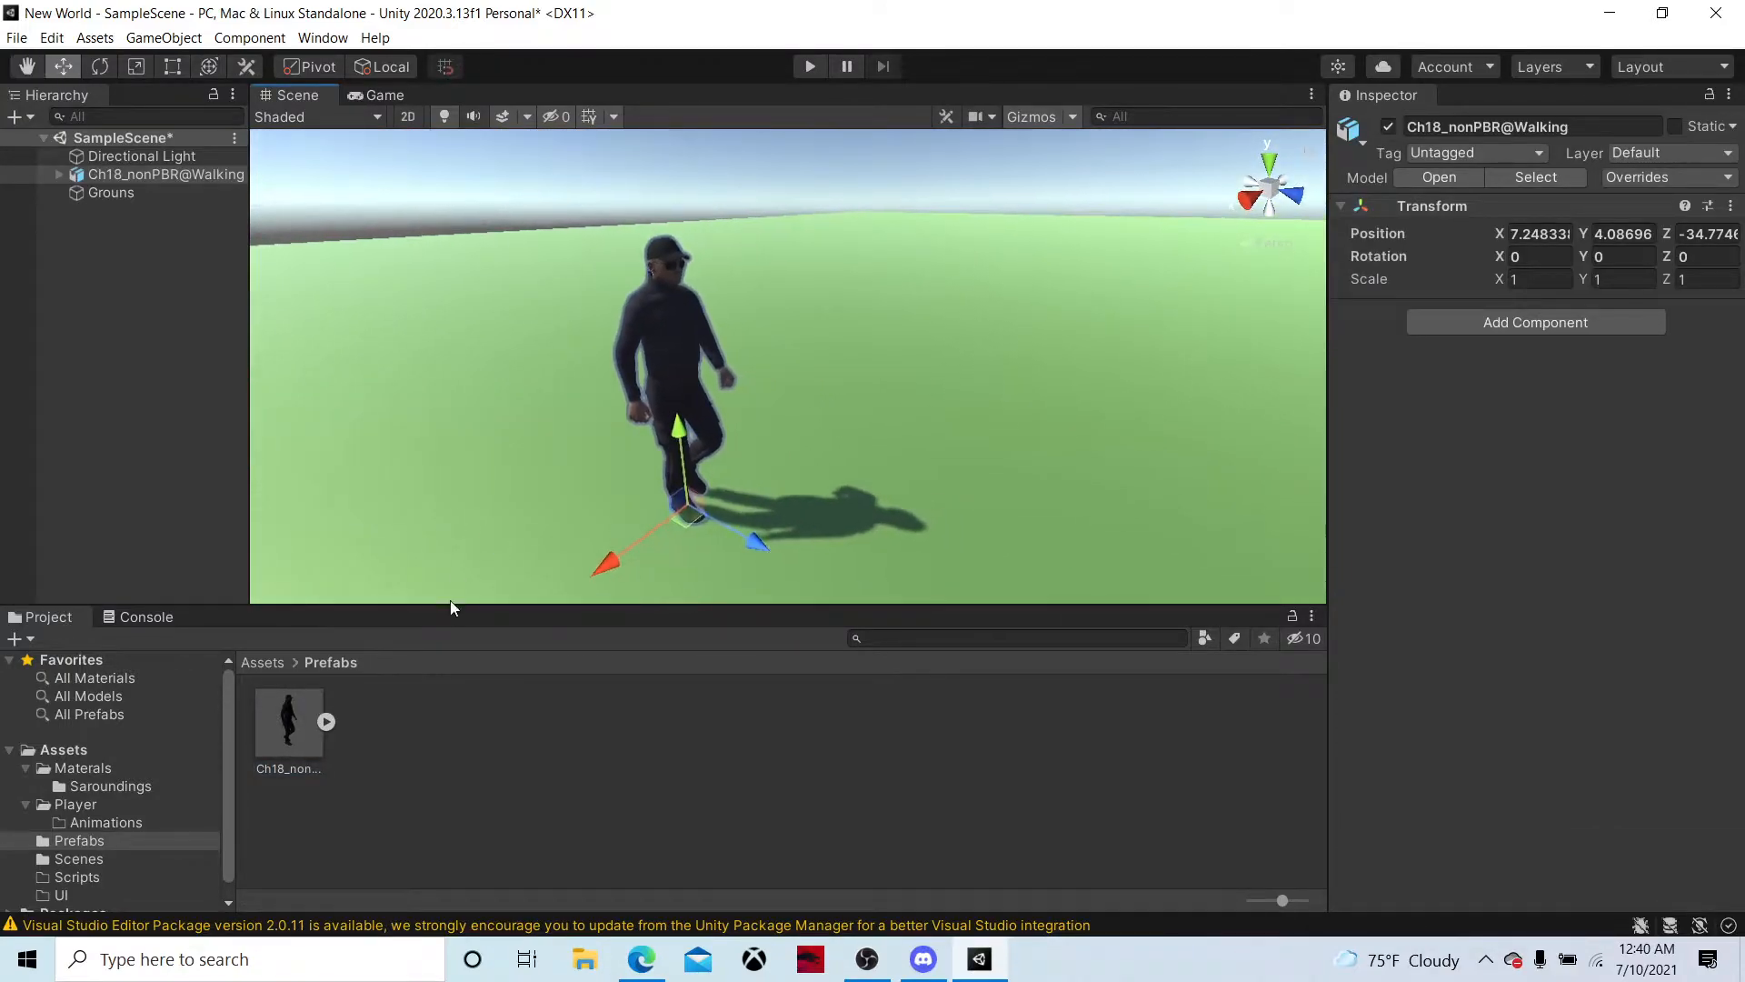
Enable Loop Time and Loop Pose for the Walking clip in the Ch18_nonPBR@Walking import settings and apply the changes
click(296, 716)
click(1490, 186)
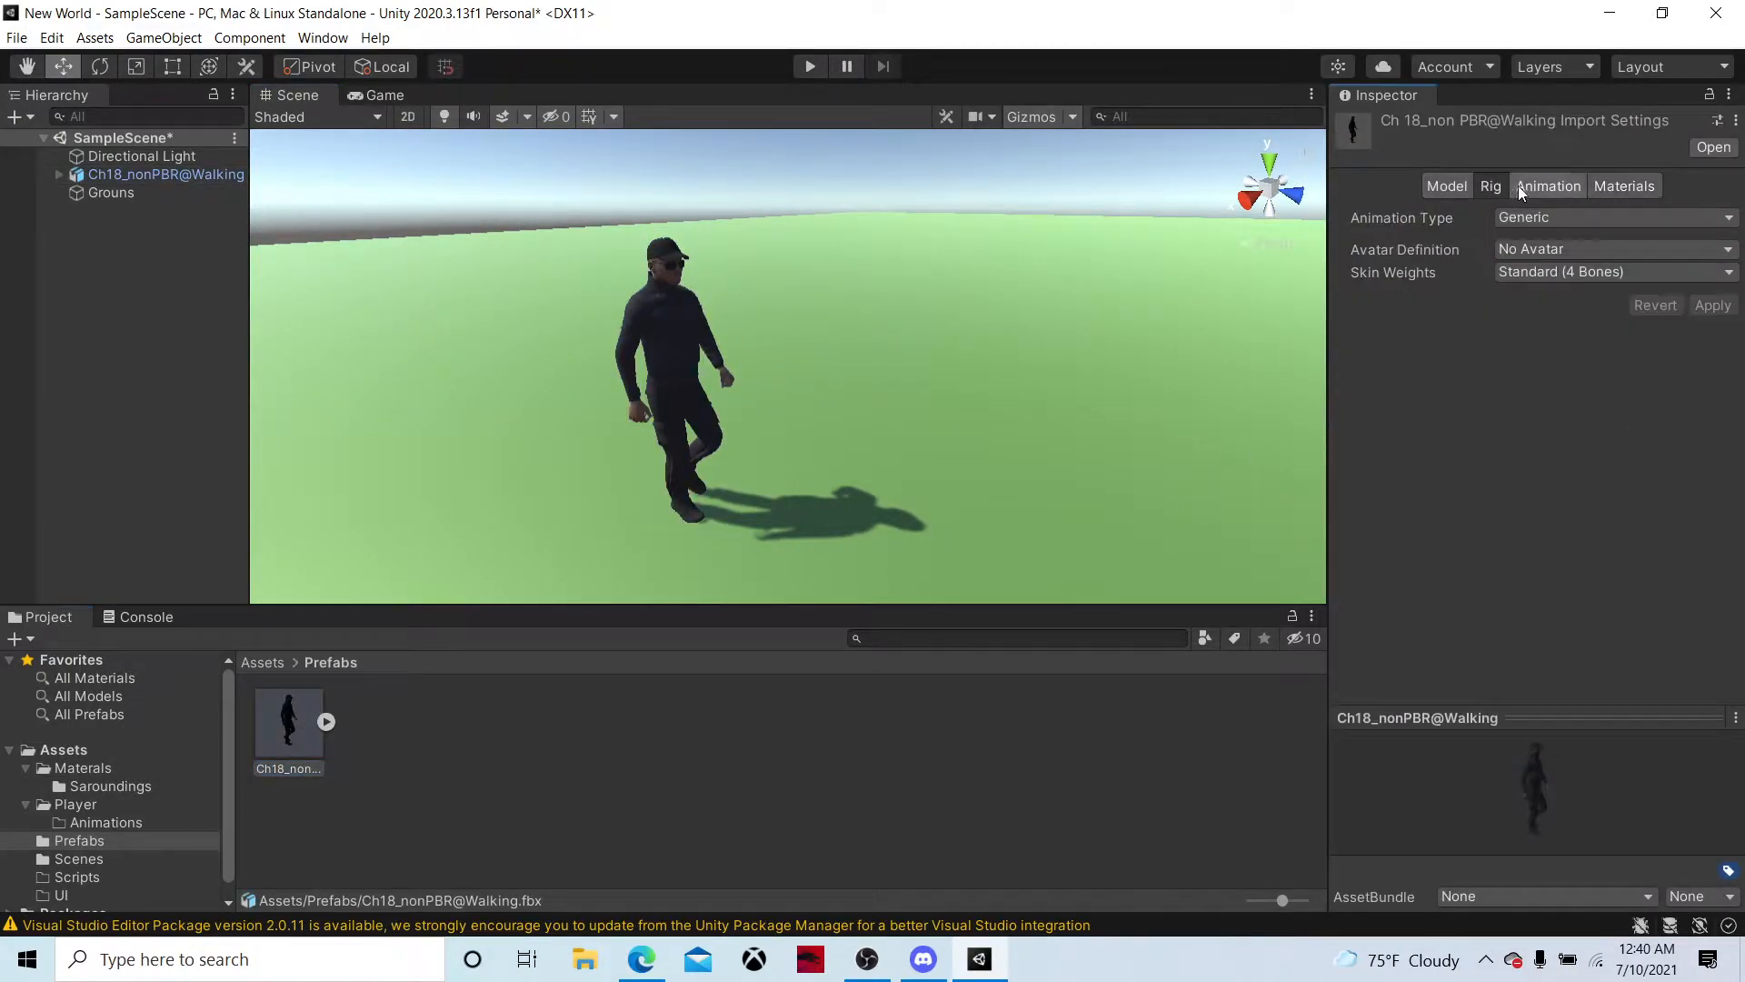
click(1546, 187)
scroll(1532, 364, down, 5)
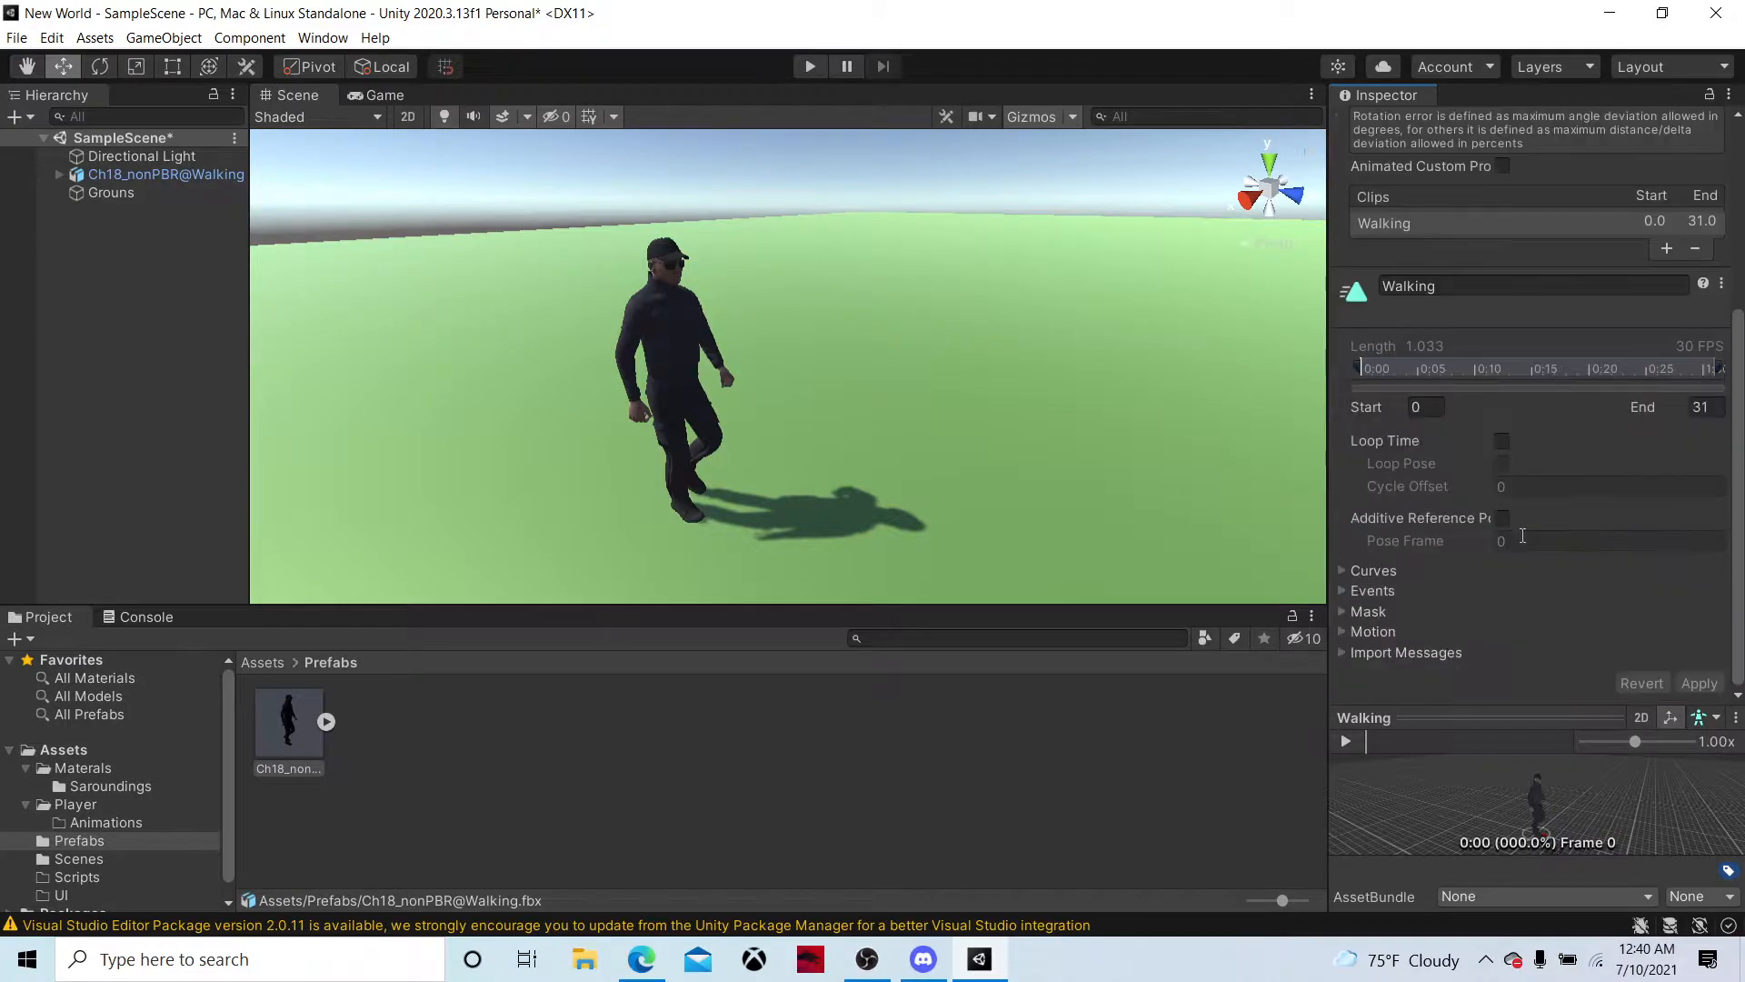
click(1502, 440)
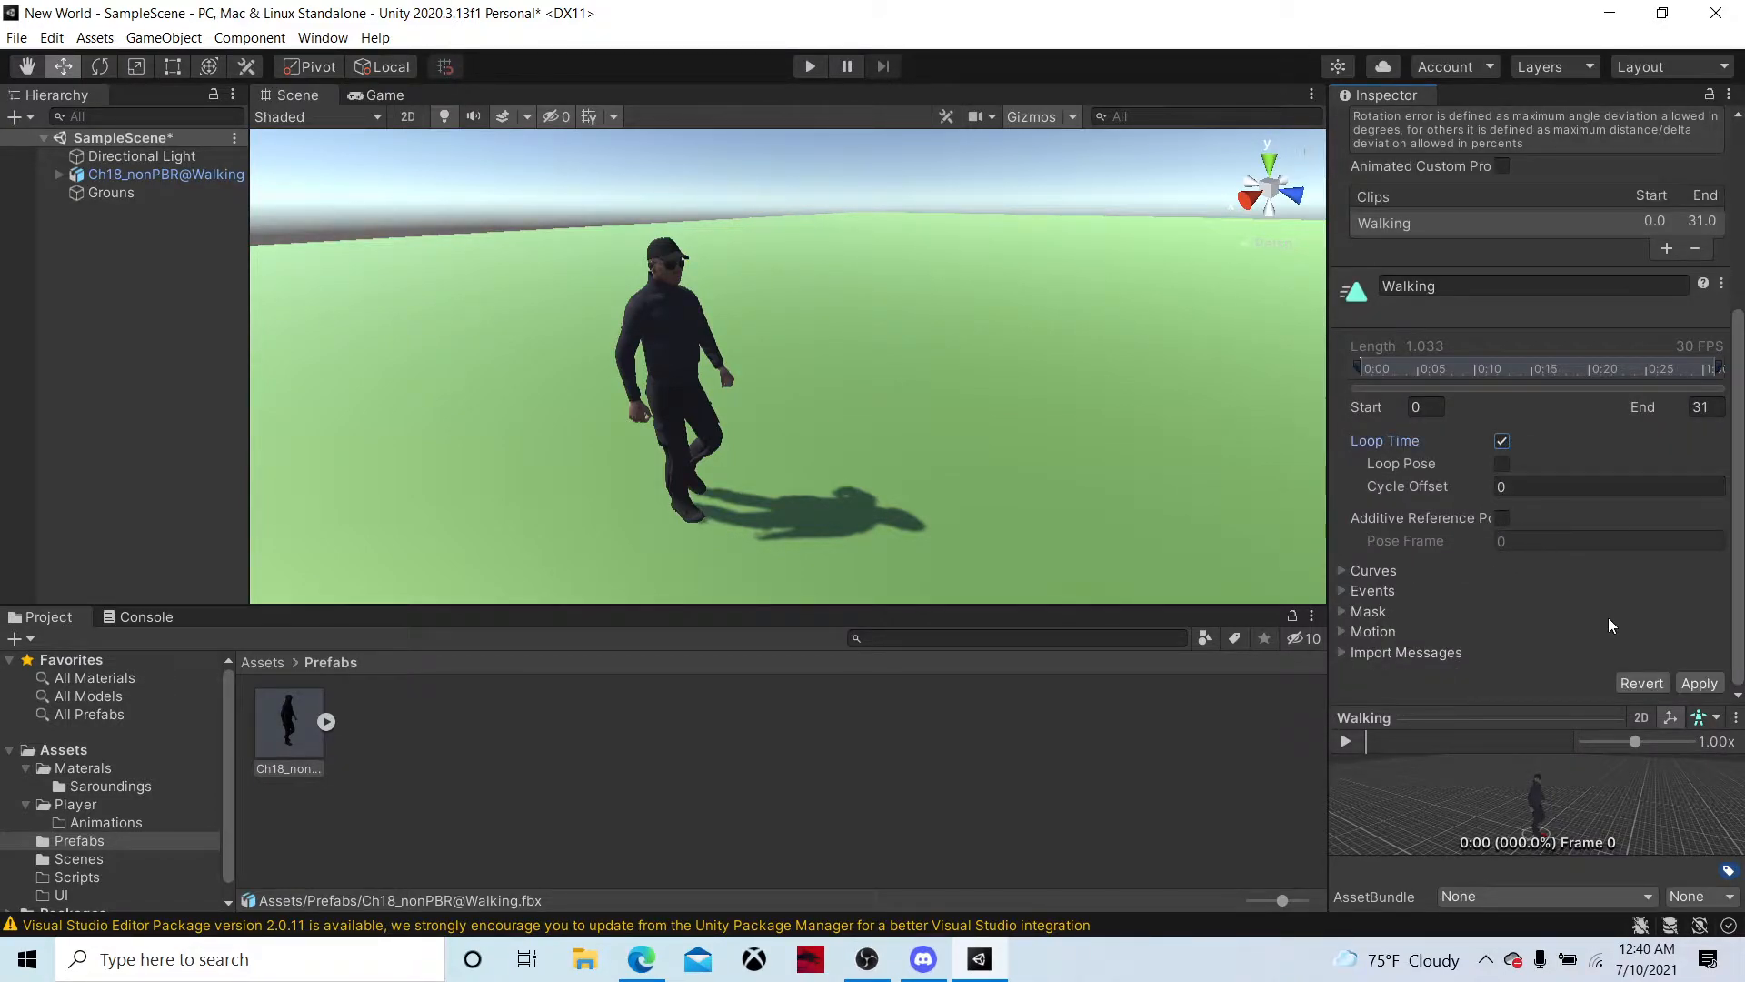
click(1677, 688)
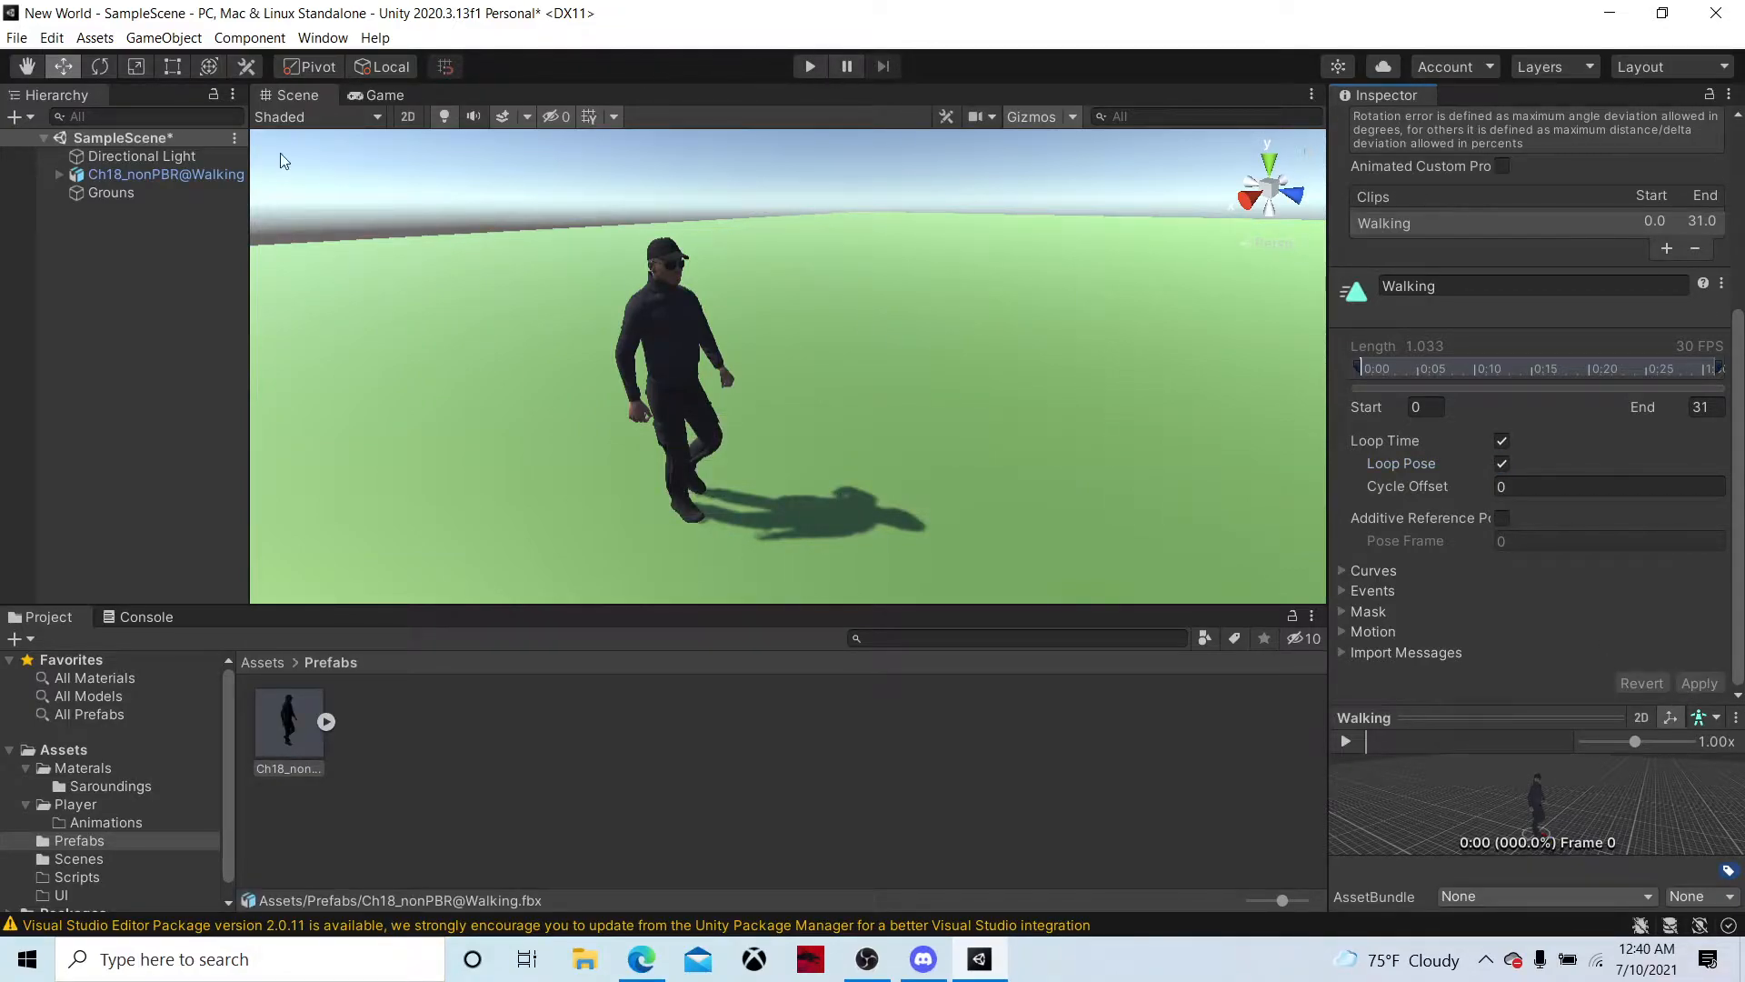
Add a child camera named PlayerCam to the walking character and place it behind at about Y 1.74, Z -1.51, tilted about 11.5° down
right_click(95, 174)
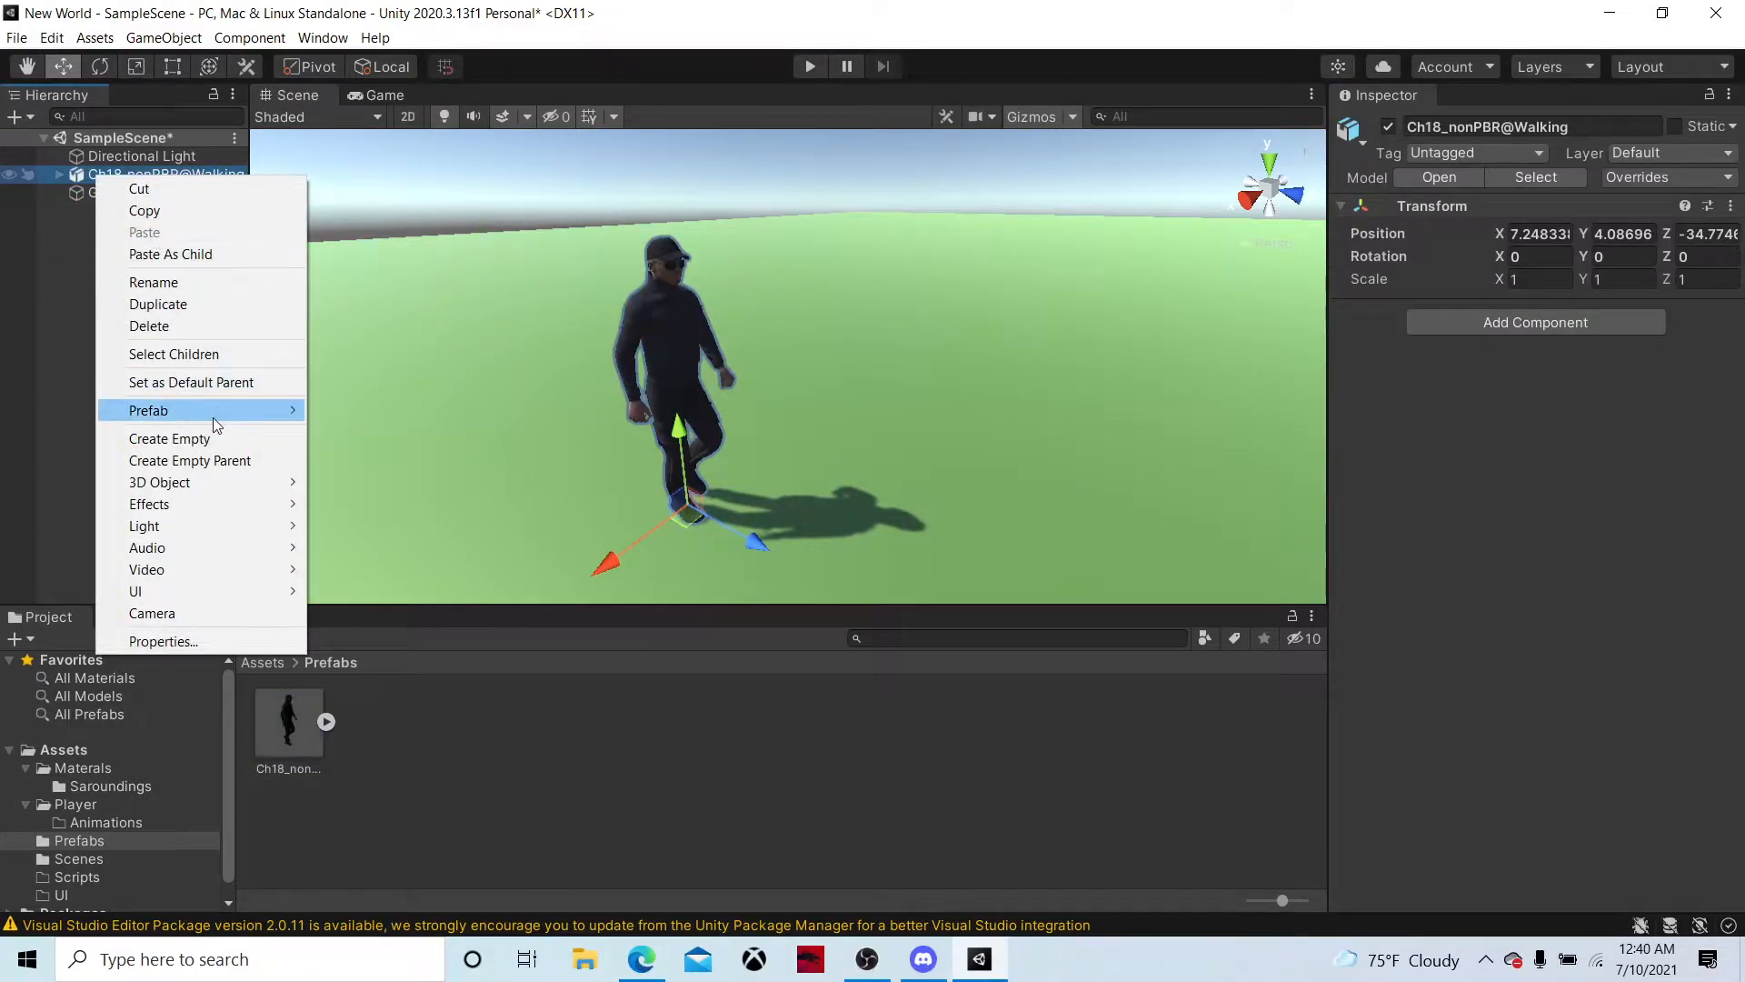
click(152, 613)
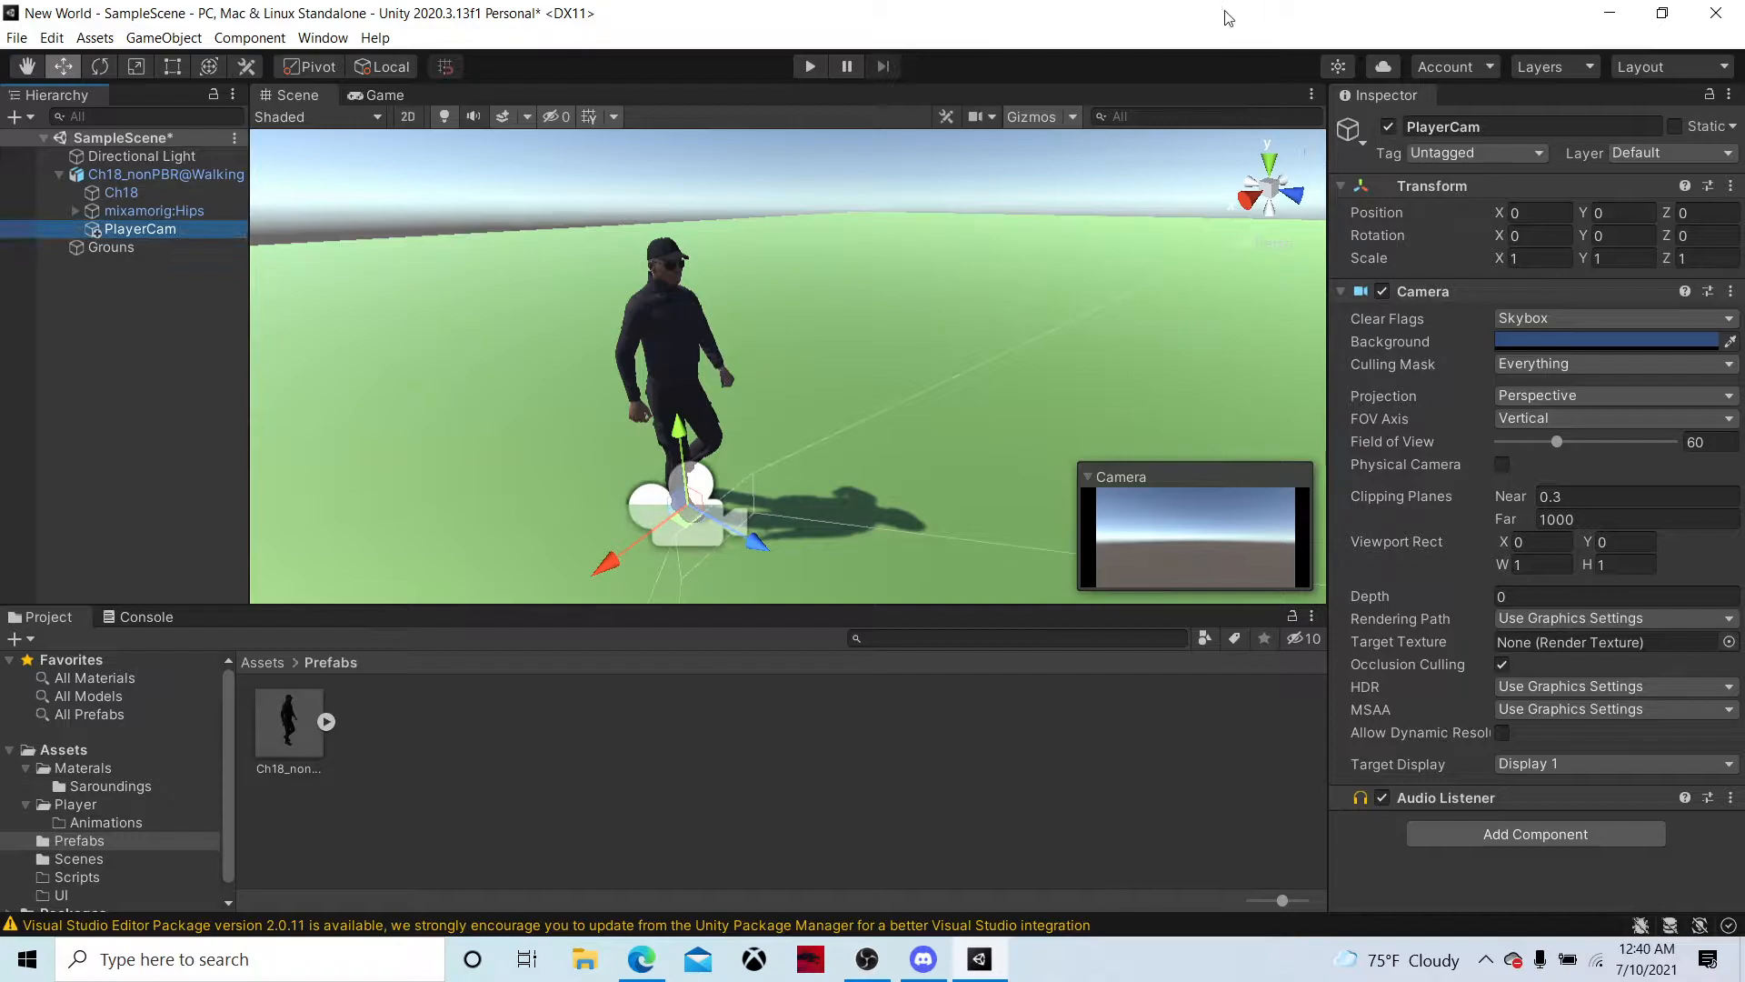
drag(678, 428, 665, 209)
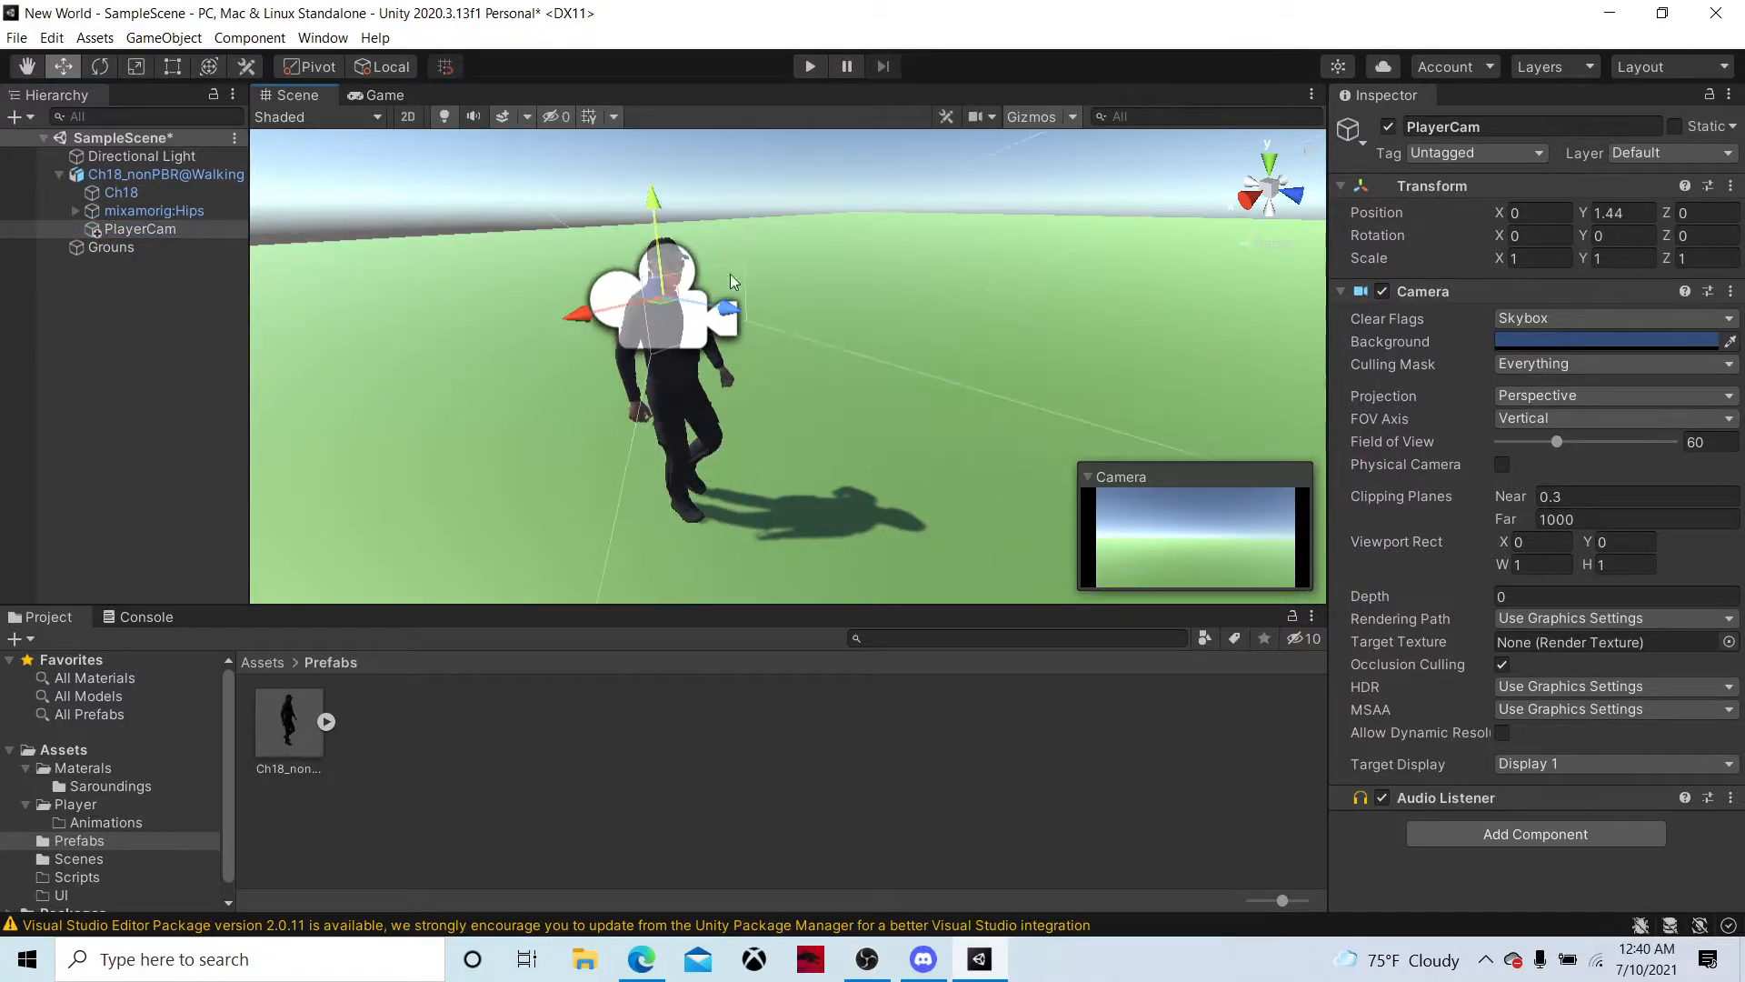
drag(729, 309, 614, 307)
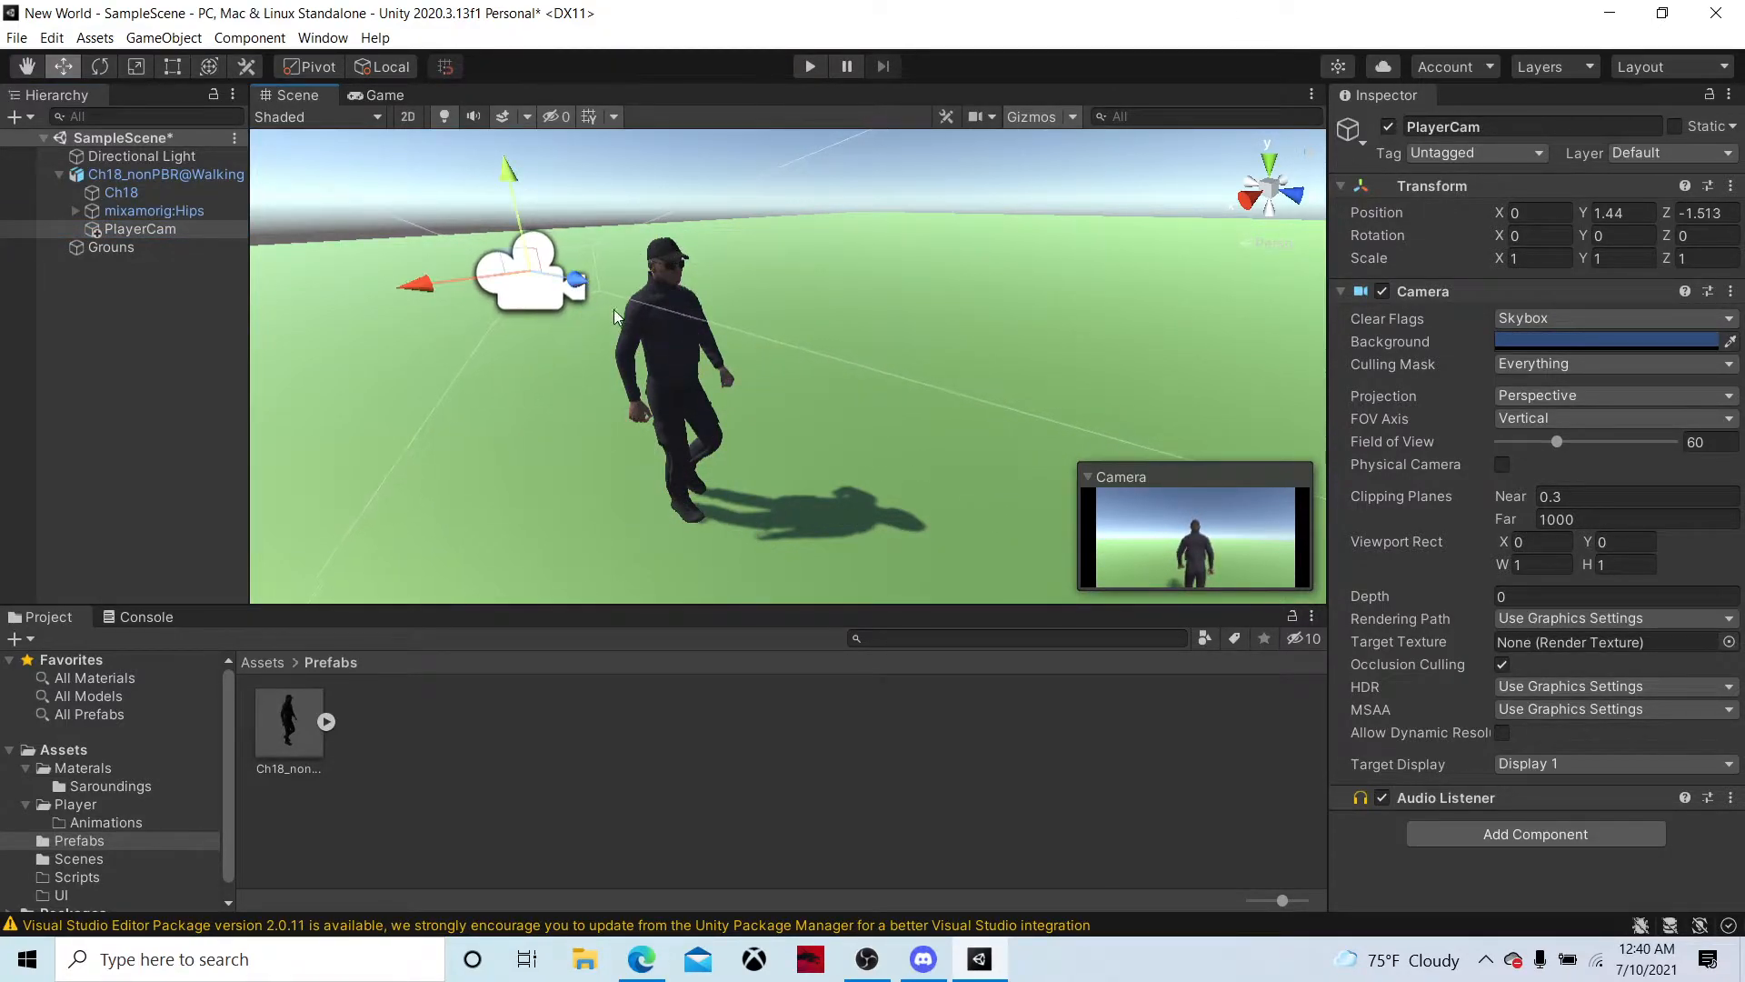
drag(523, 187, 550, 215)
key(e)
key(w)
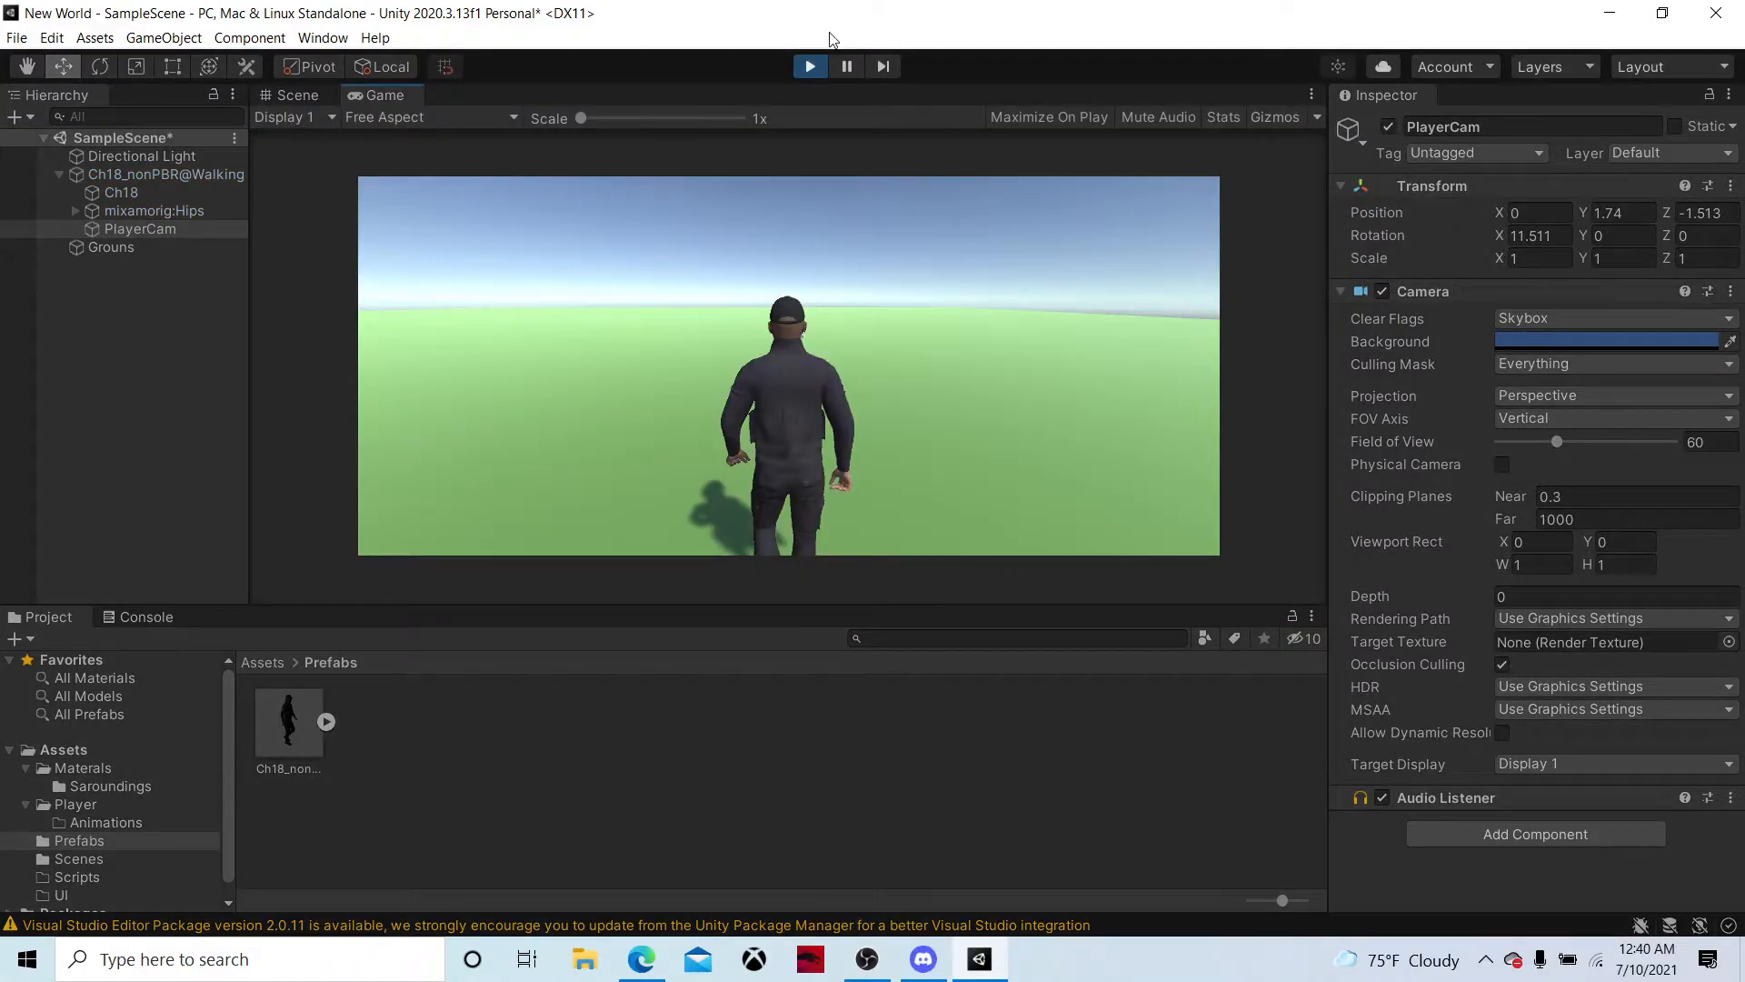
click(810, 66)
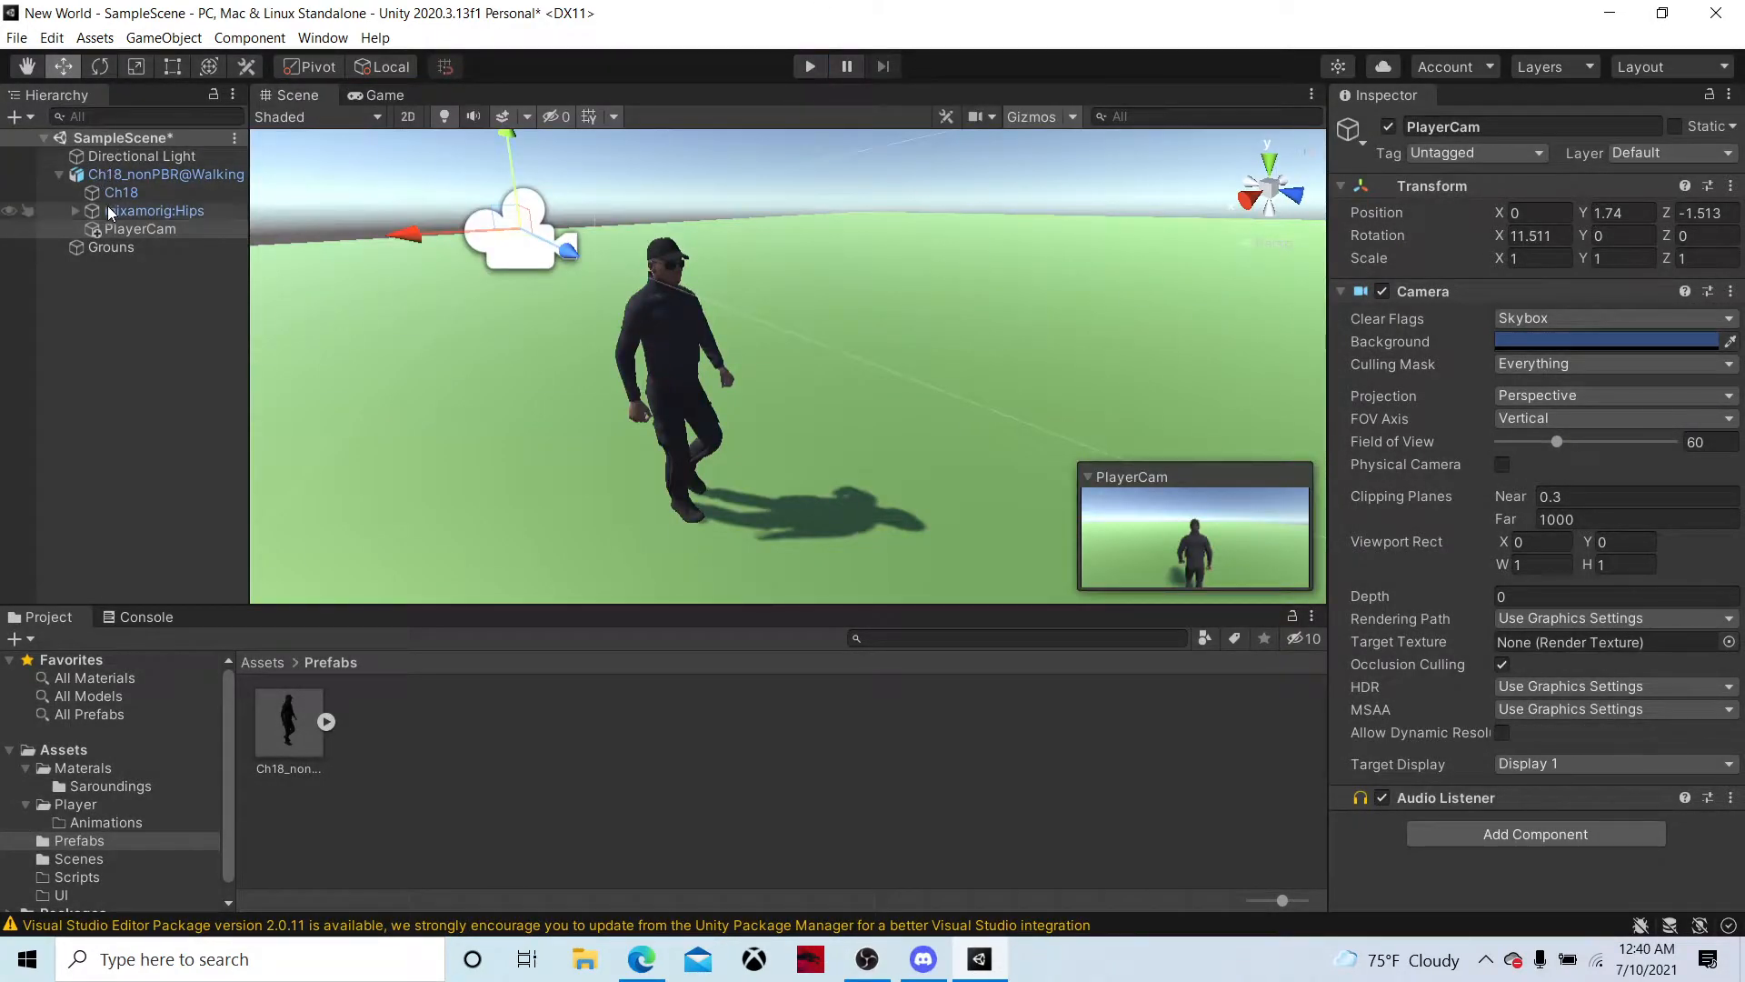
Add an Animator component to the Ch18_nonPBR@Walking character
click(172, 173)
click(1442, 324)
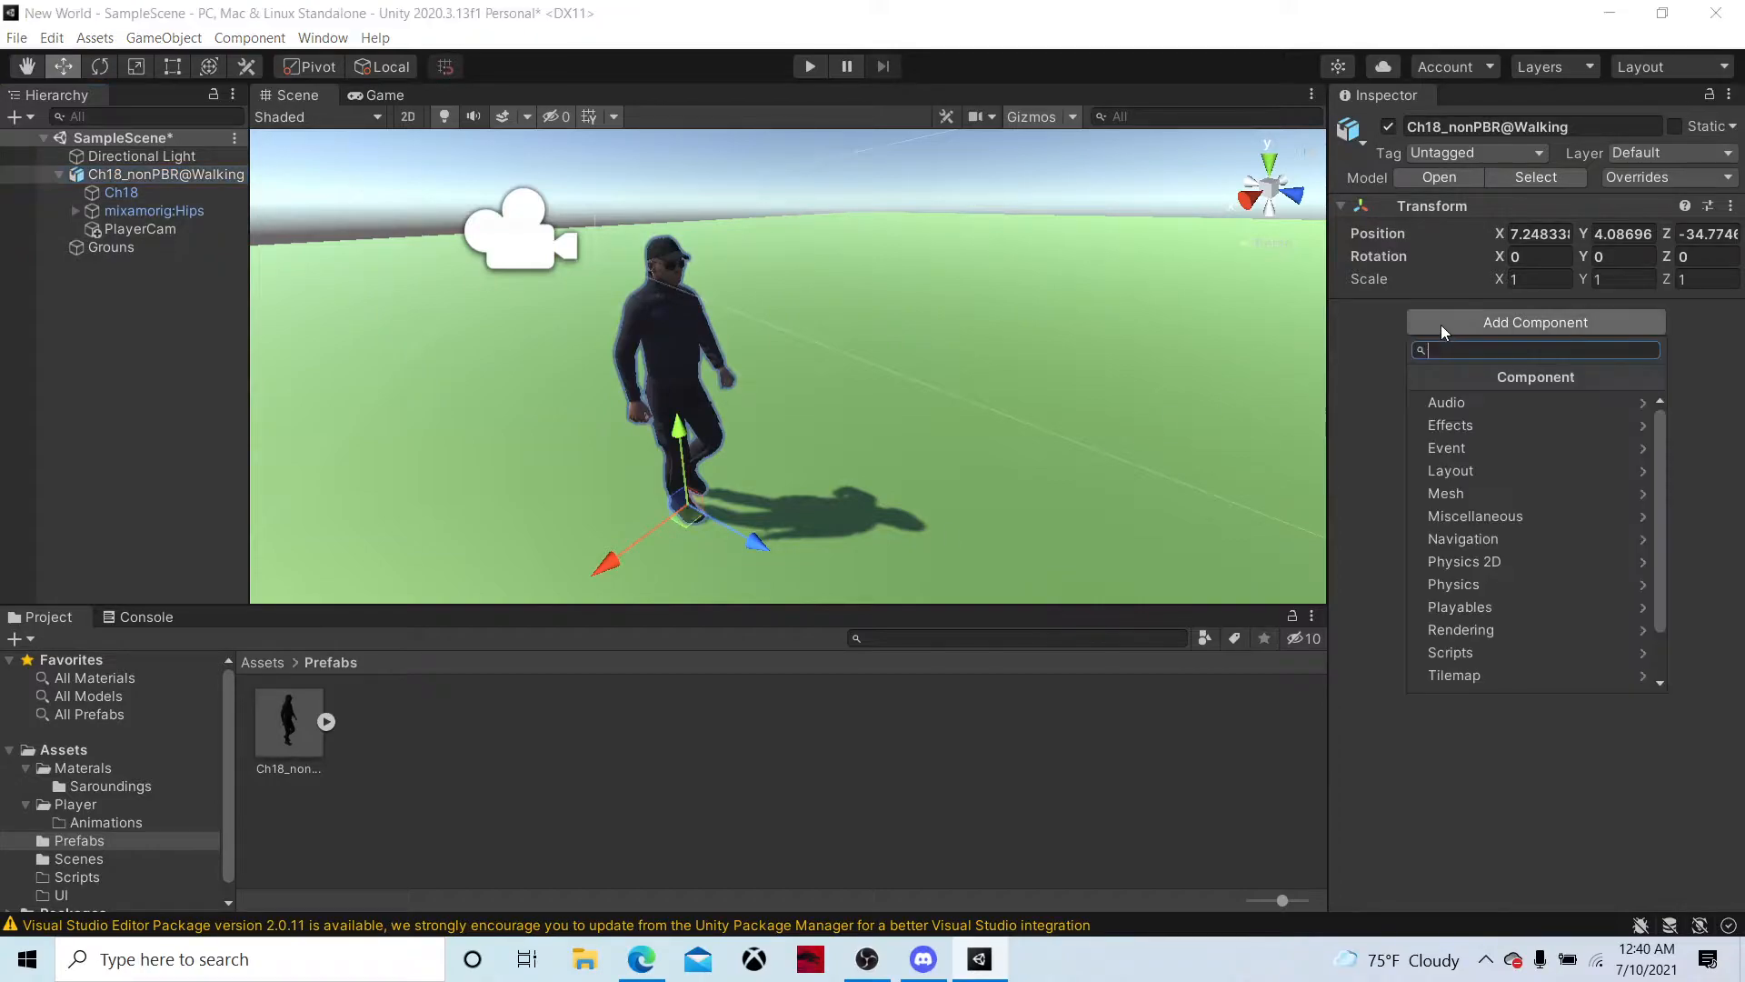
text(ani)
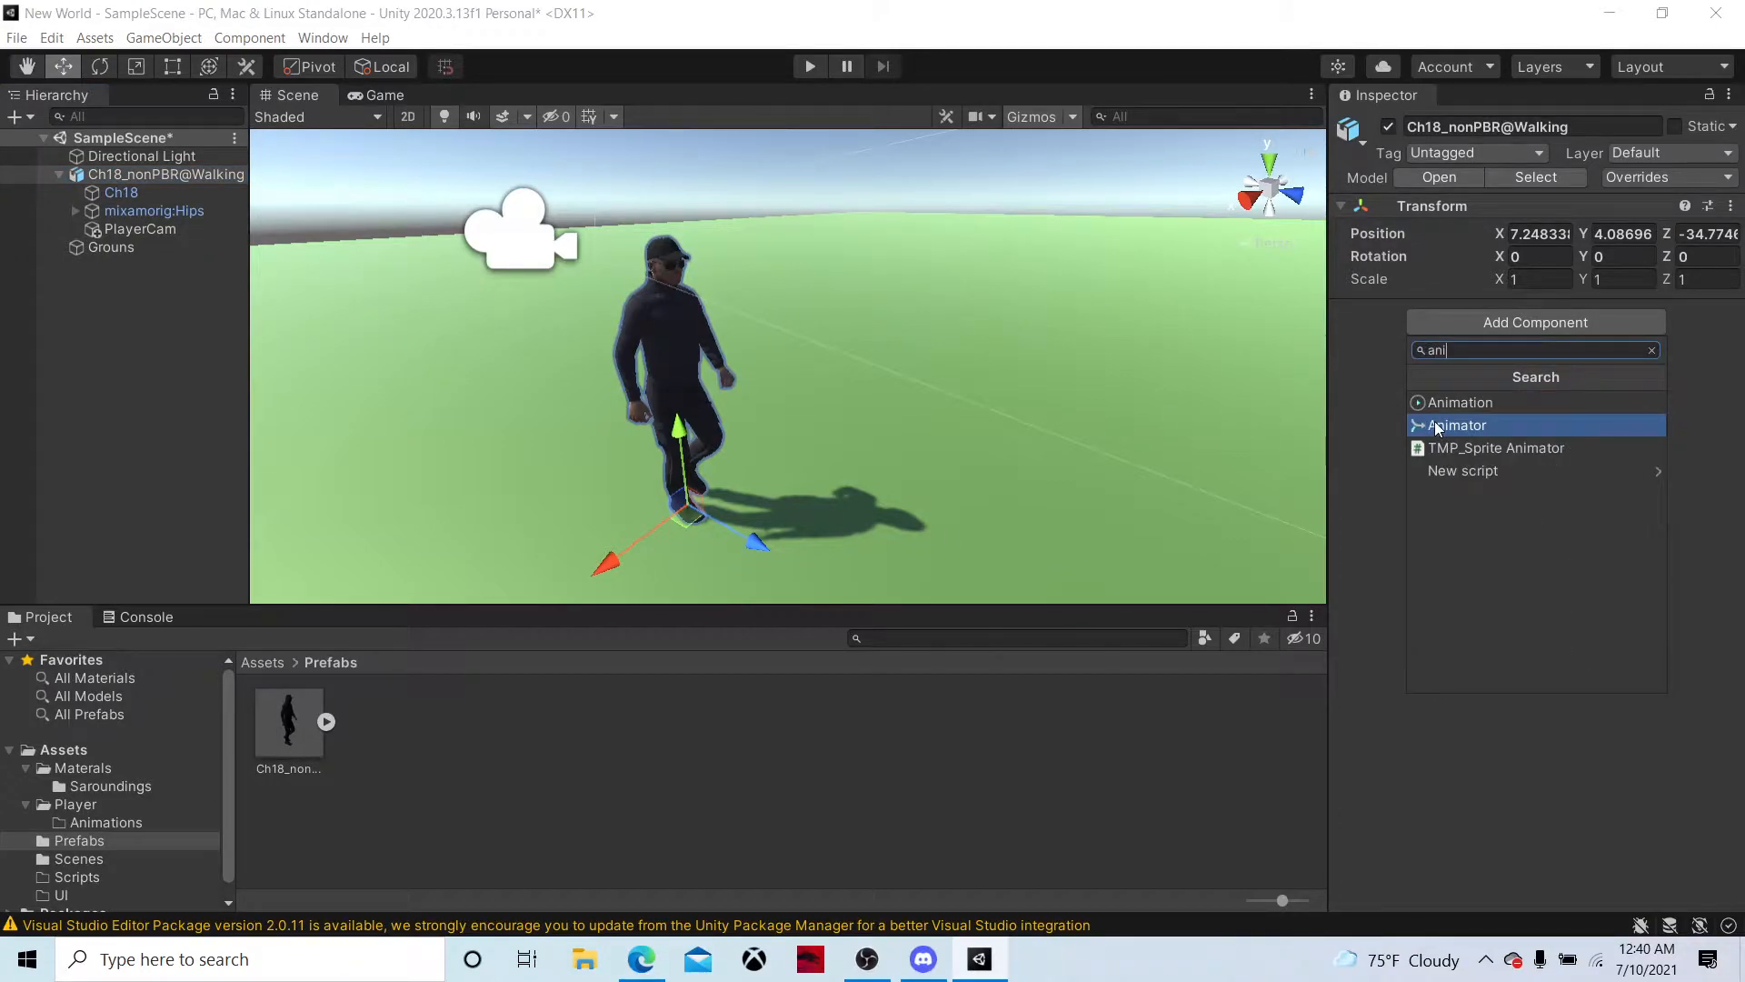
click(1361, 341)
click(1468, 318)
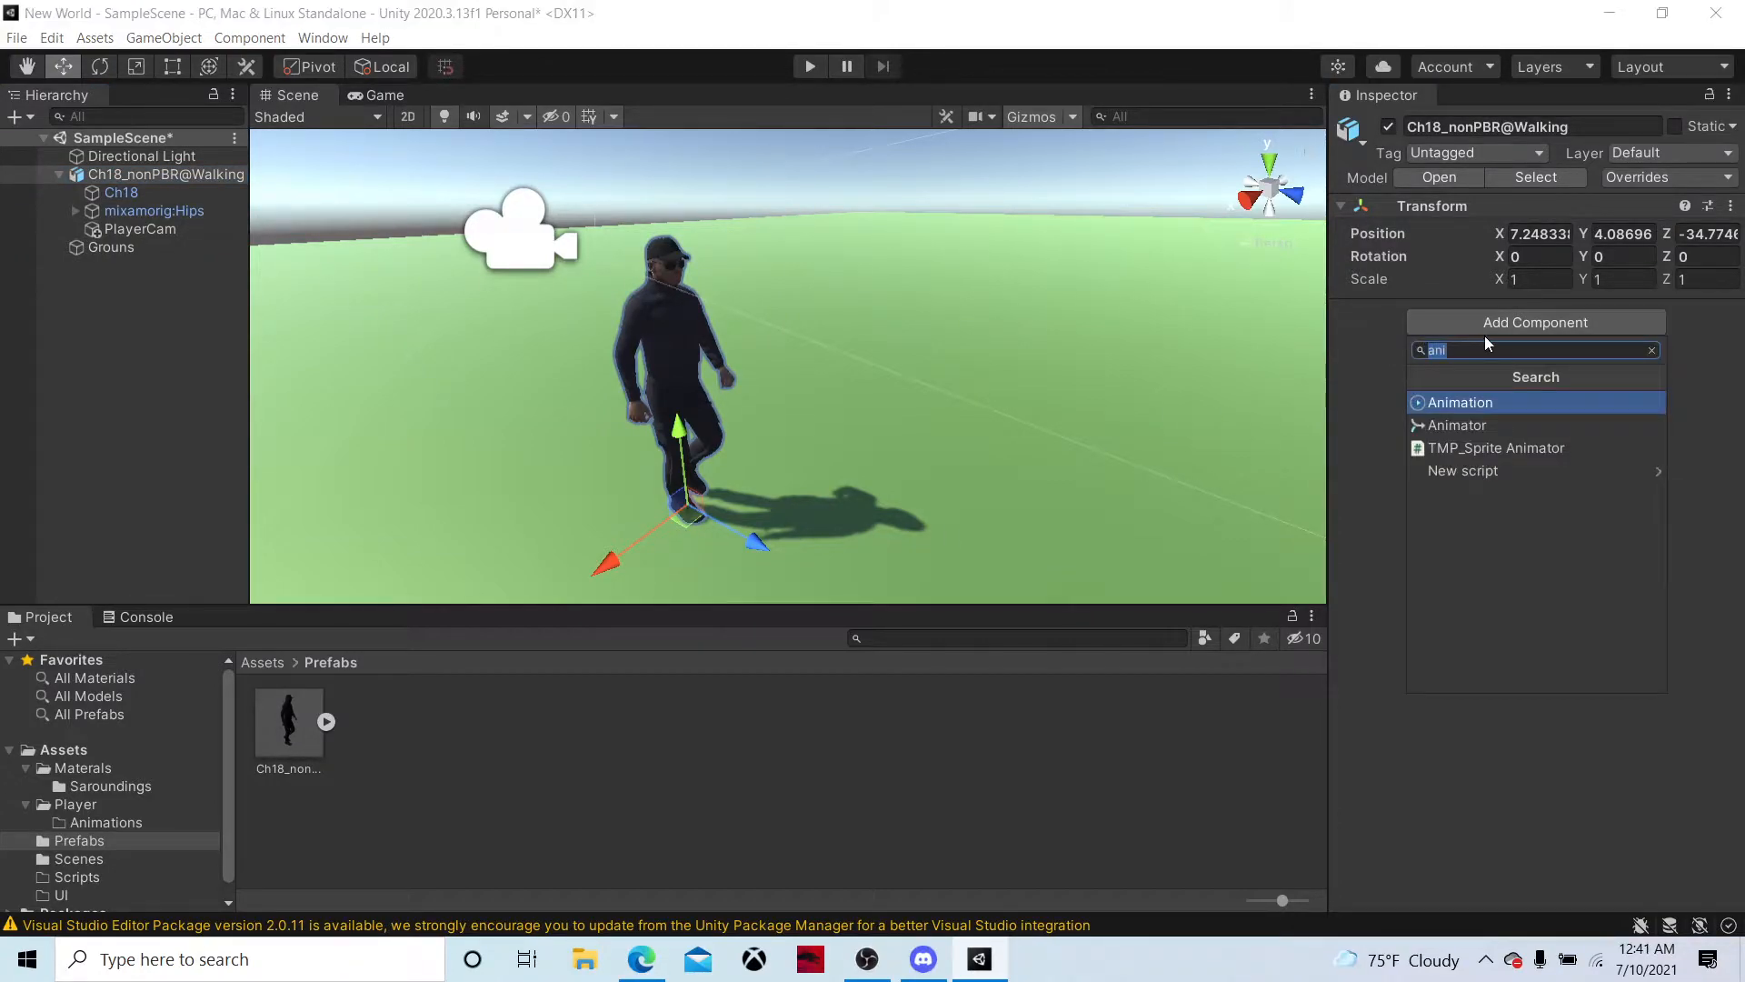
key(Down)
key(Return)
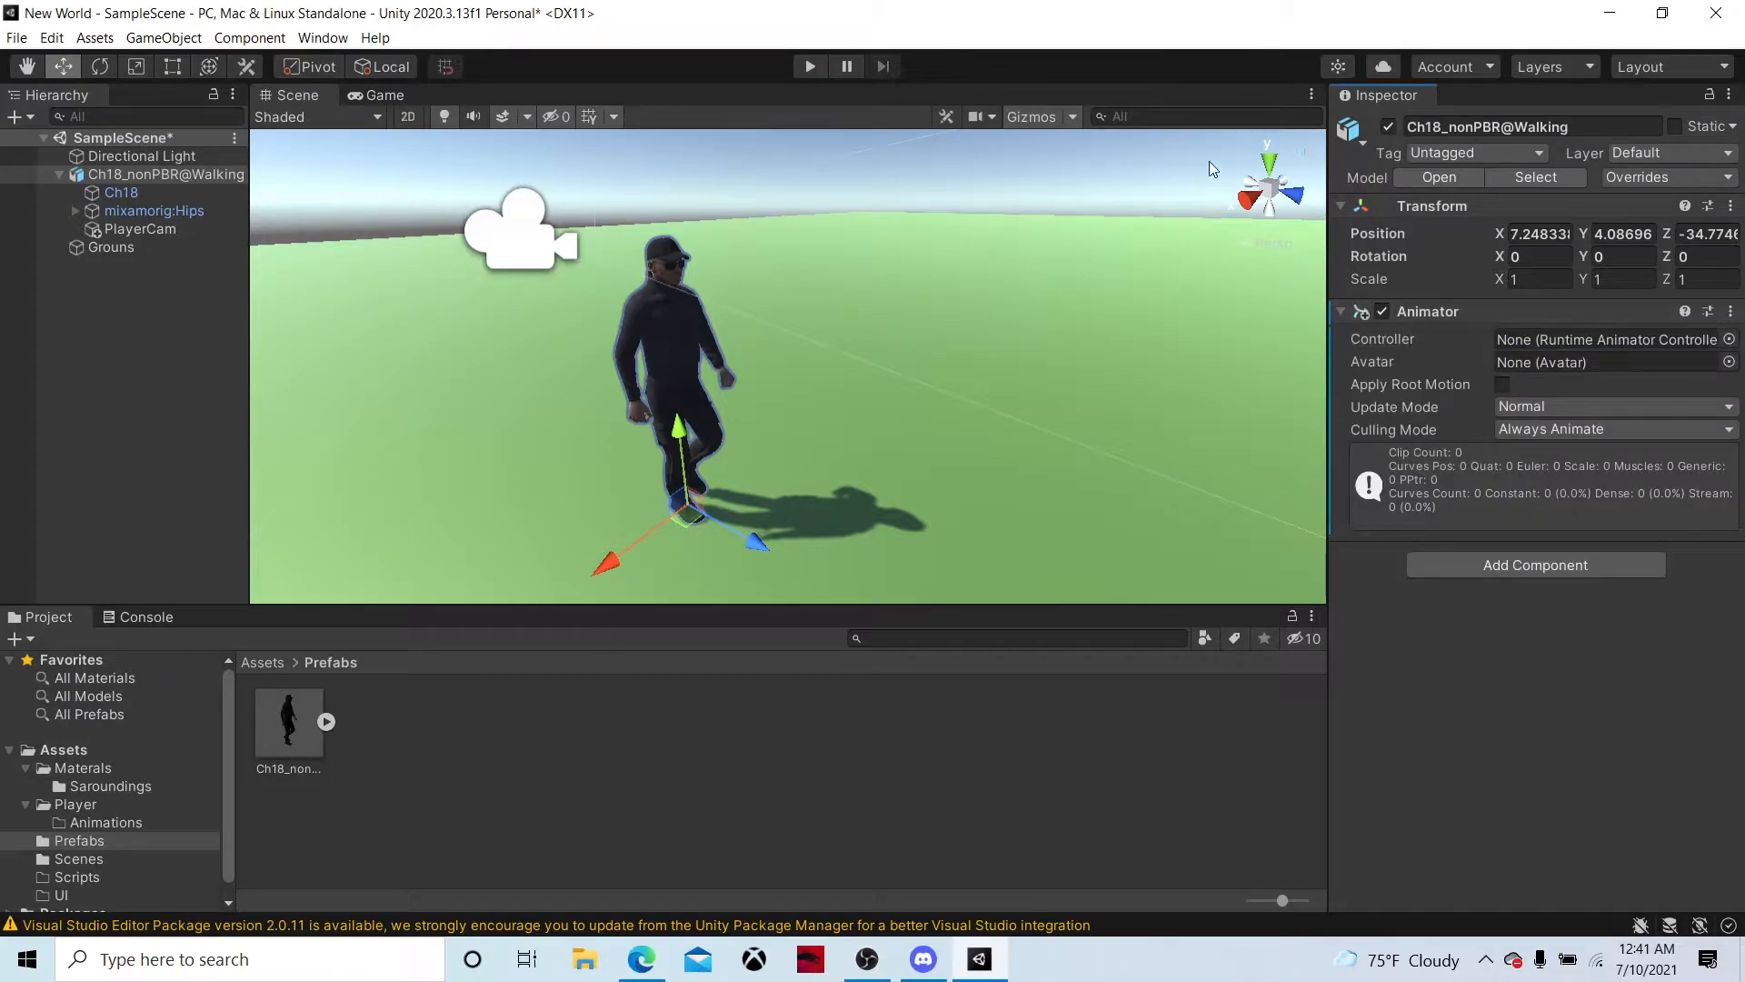
Create an Animator Controller named PlayerAnim in the Player Animations folder and assign it as the character's Animator controller
right_click(429, 718)
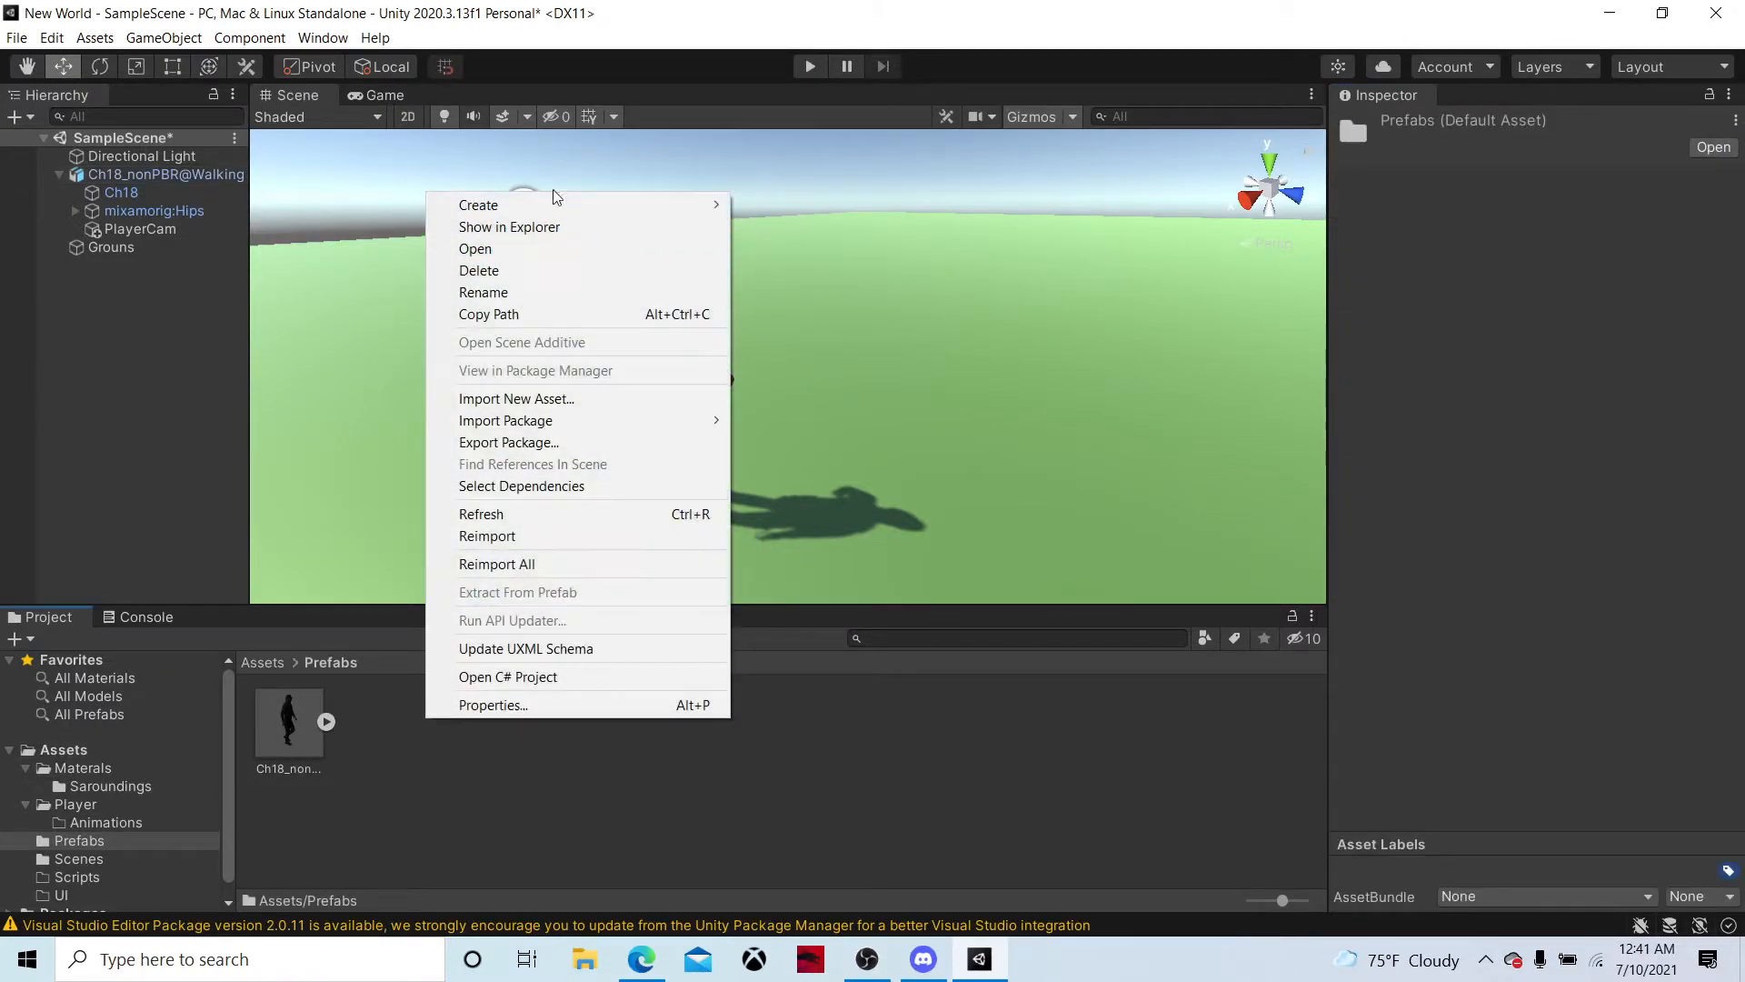
click(261, 662)
double_click(352, 733)
double_click(289, 725)
right_click(372, 724)
mouse_move(494, 211)
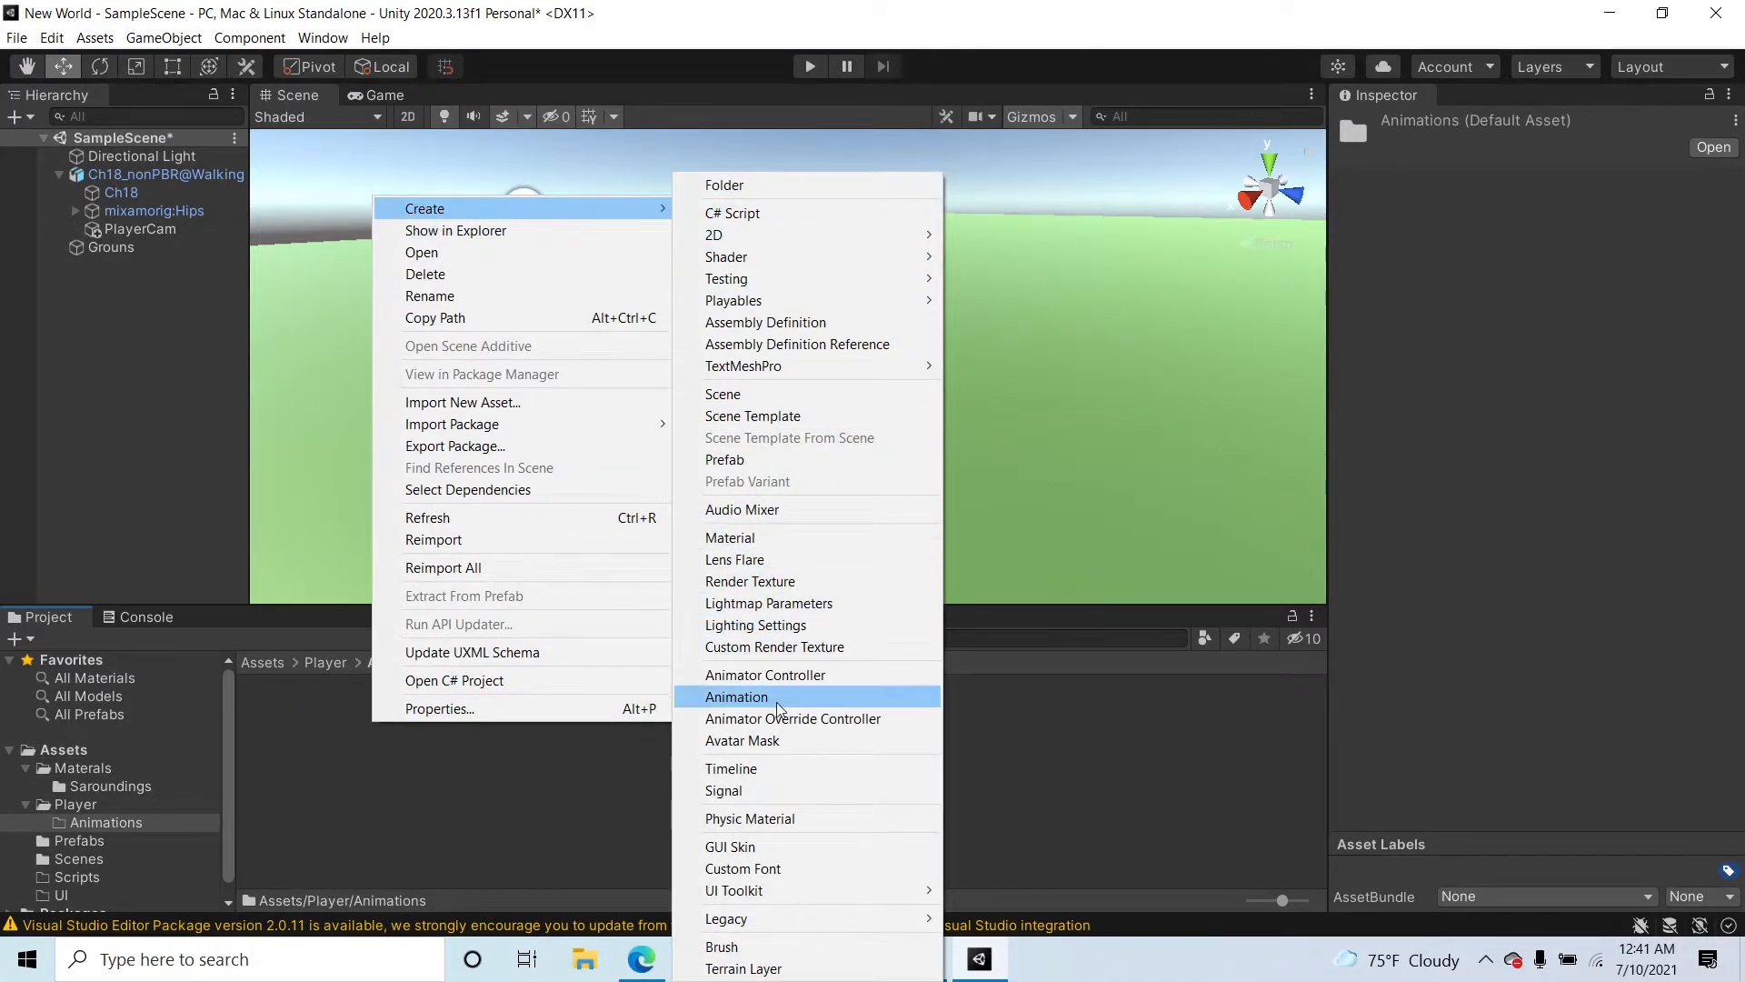
click(780, 676)
text(Pla)
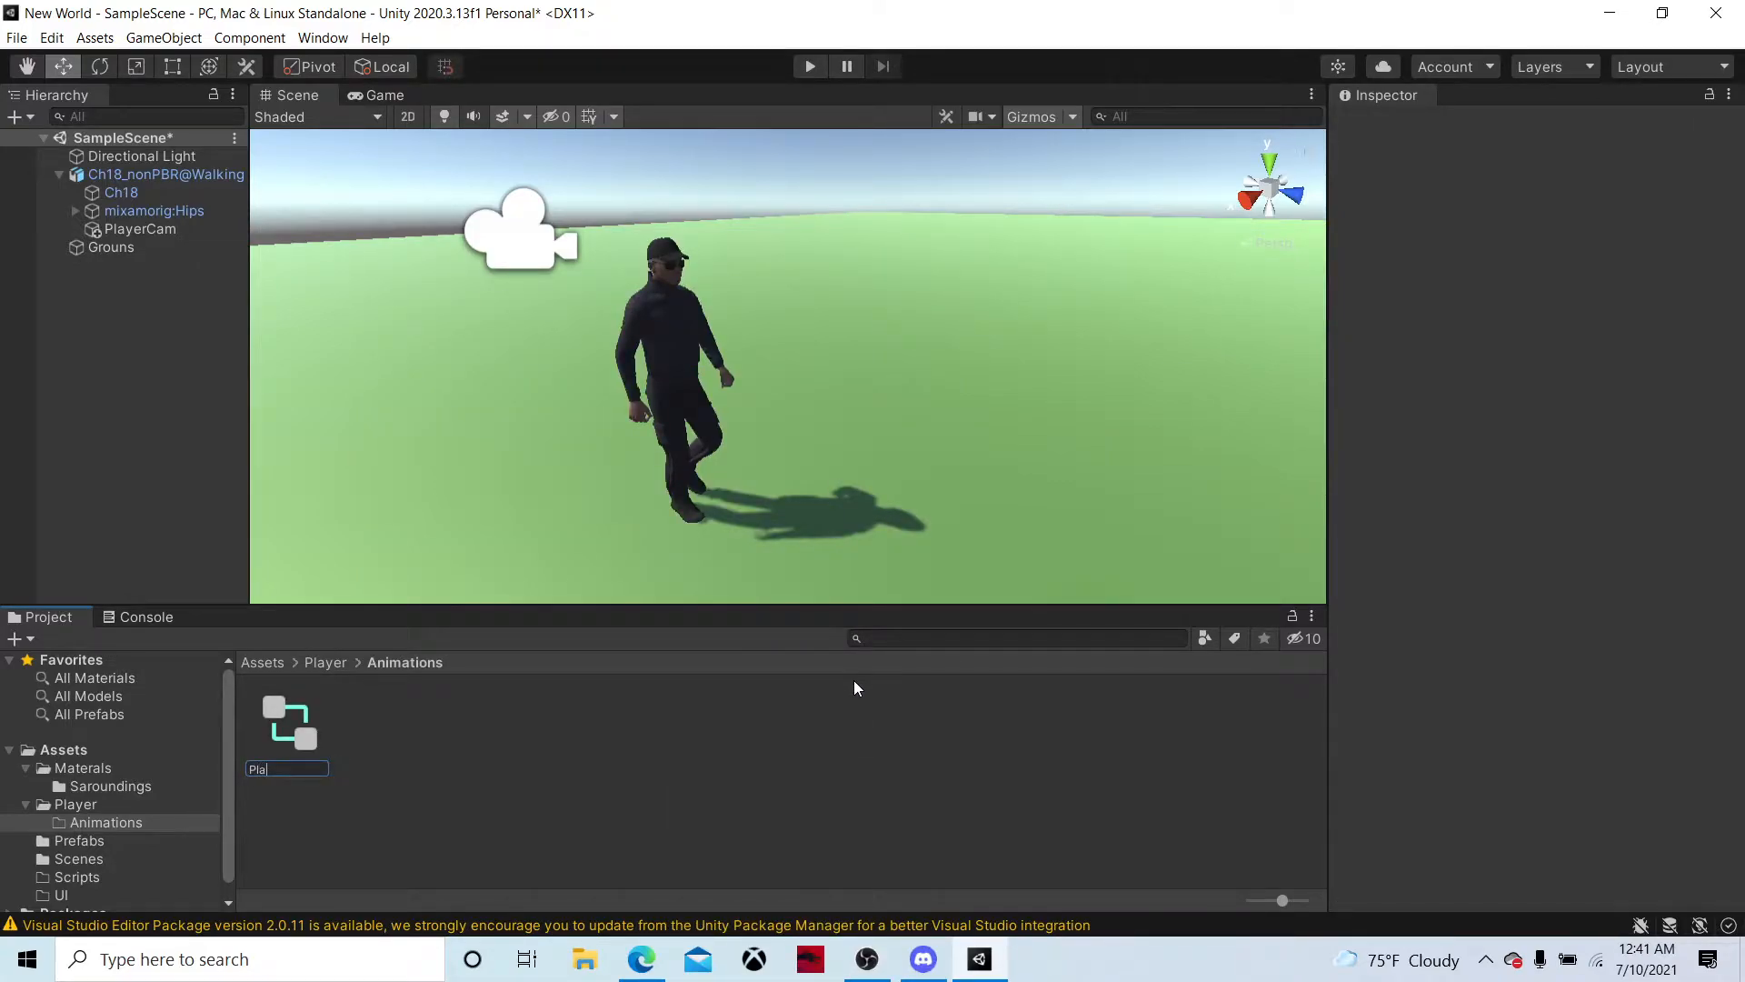
text(yeyerAnim)
key(Return)
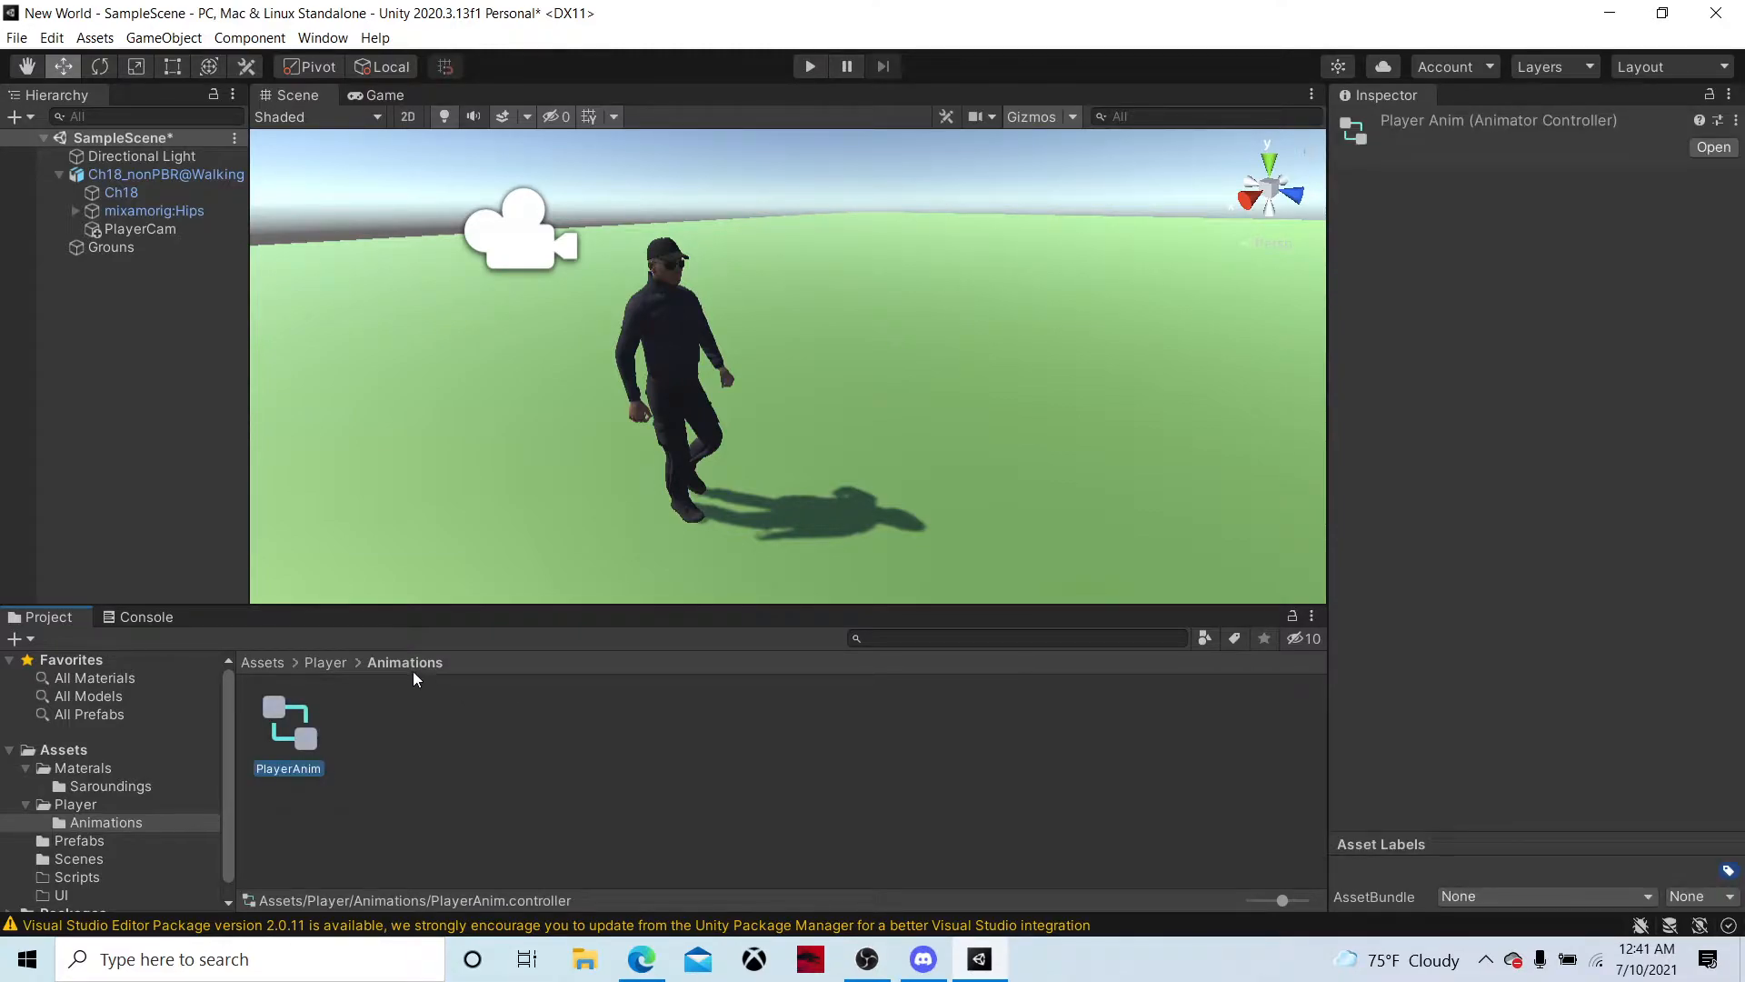
click(164, 173)
drag(1510, 466, 1549, 356)
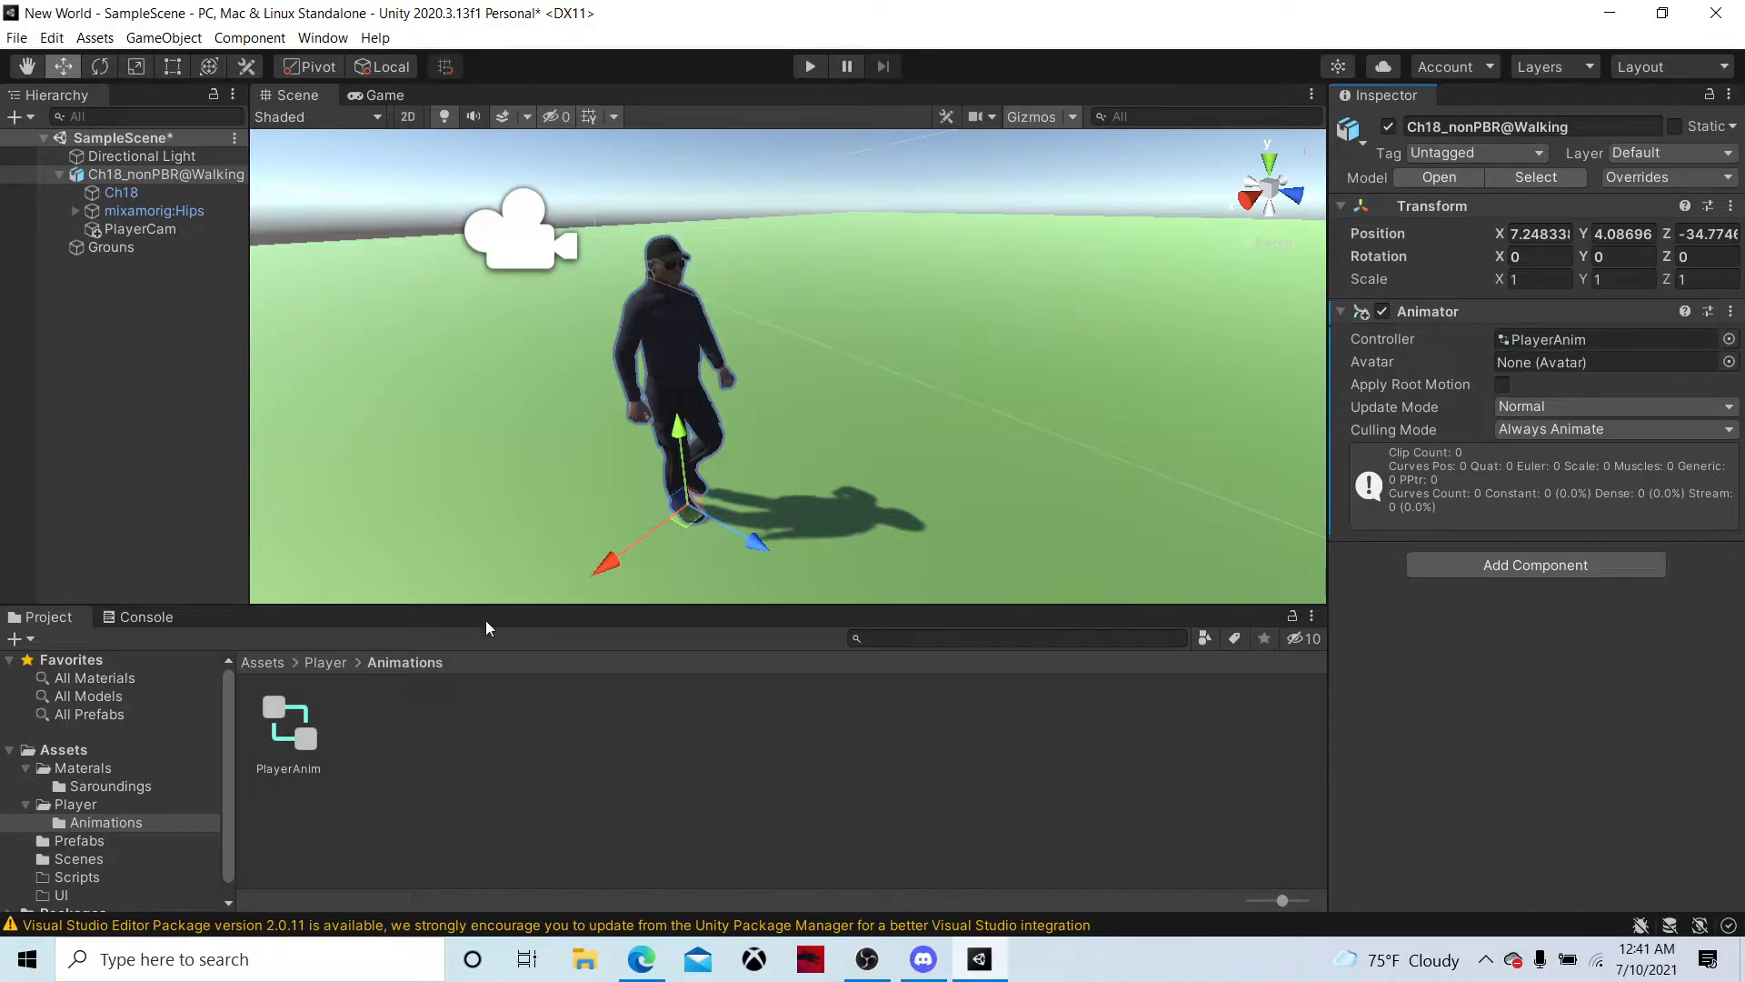
Set the Avatar Definition of the Ch18_nonPBR@Walking model in Prefabs to Create From This Model and apply it
click(326, 662)
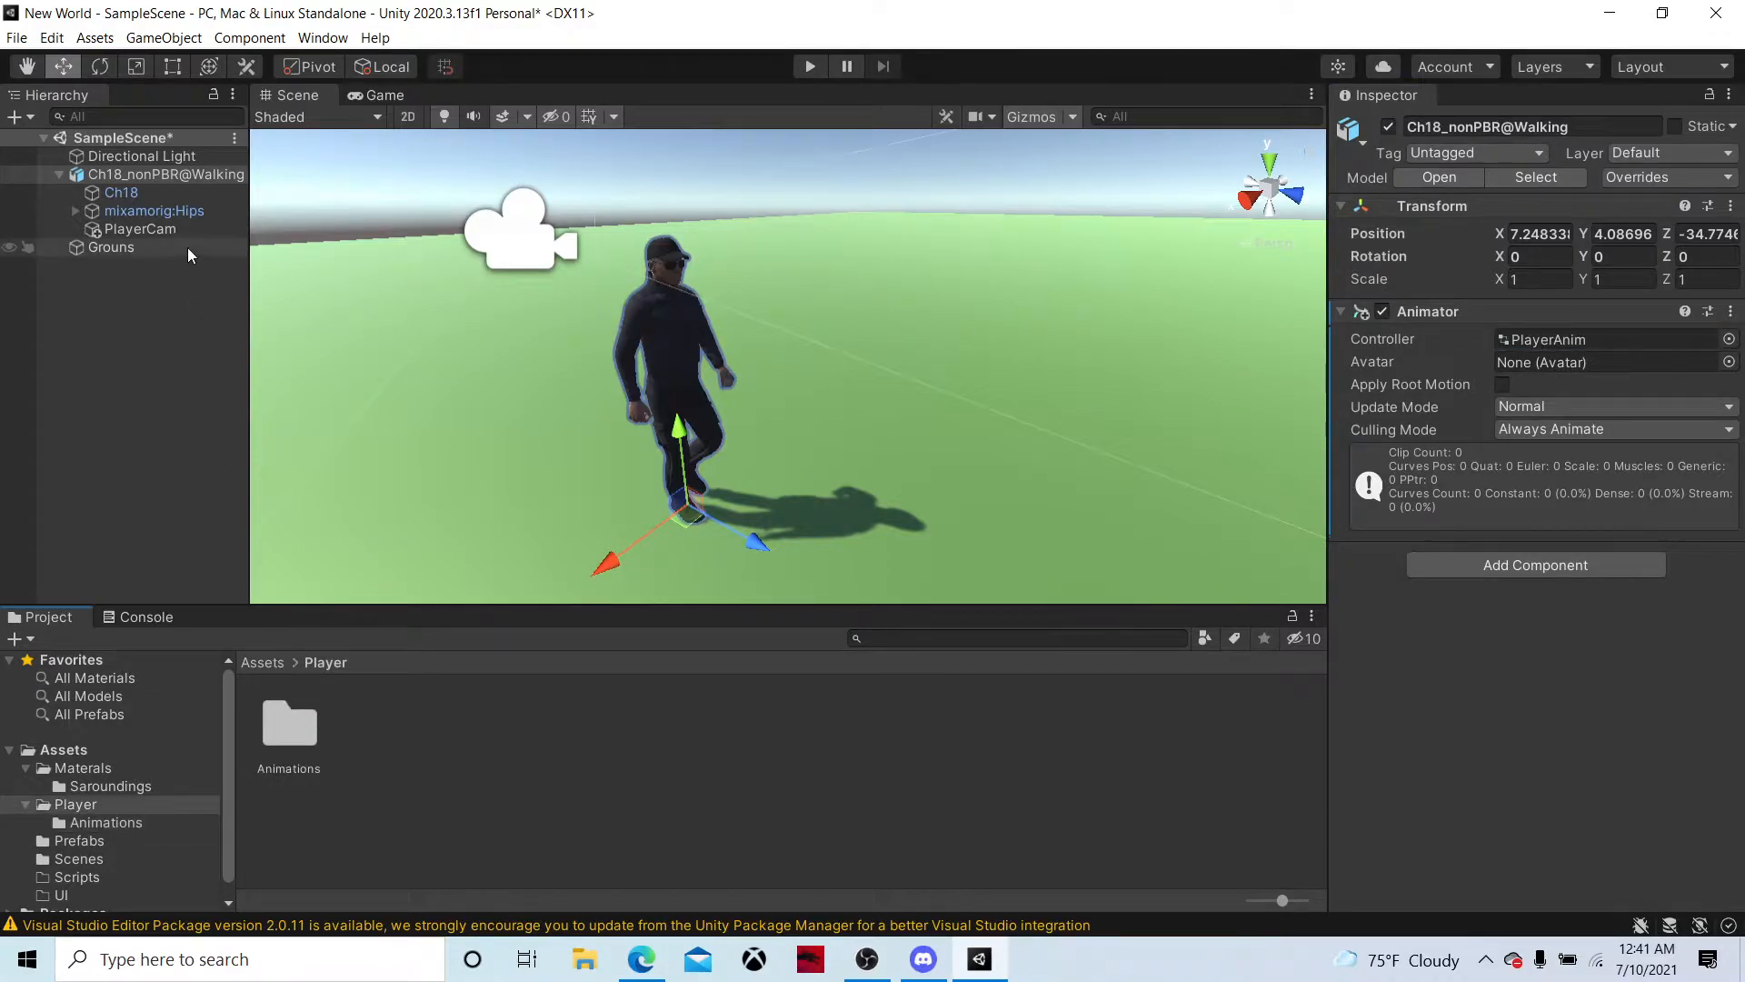
click(254, 663)
double_click(459, 725)
click(300, 702)
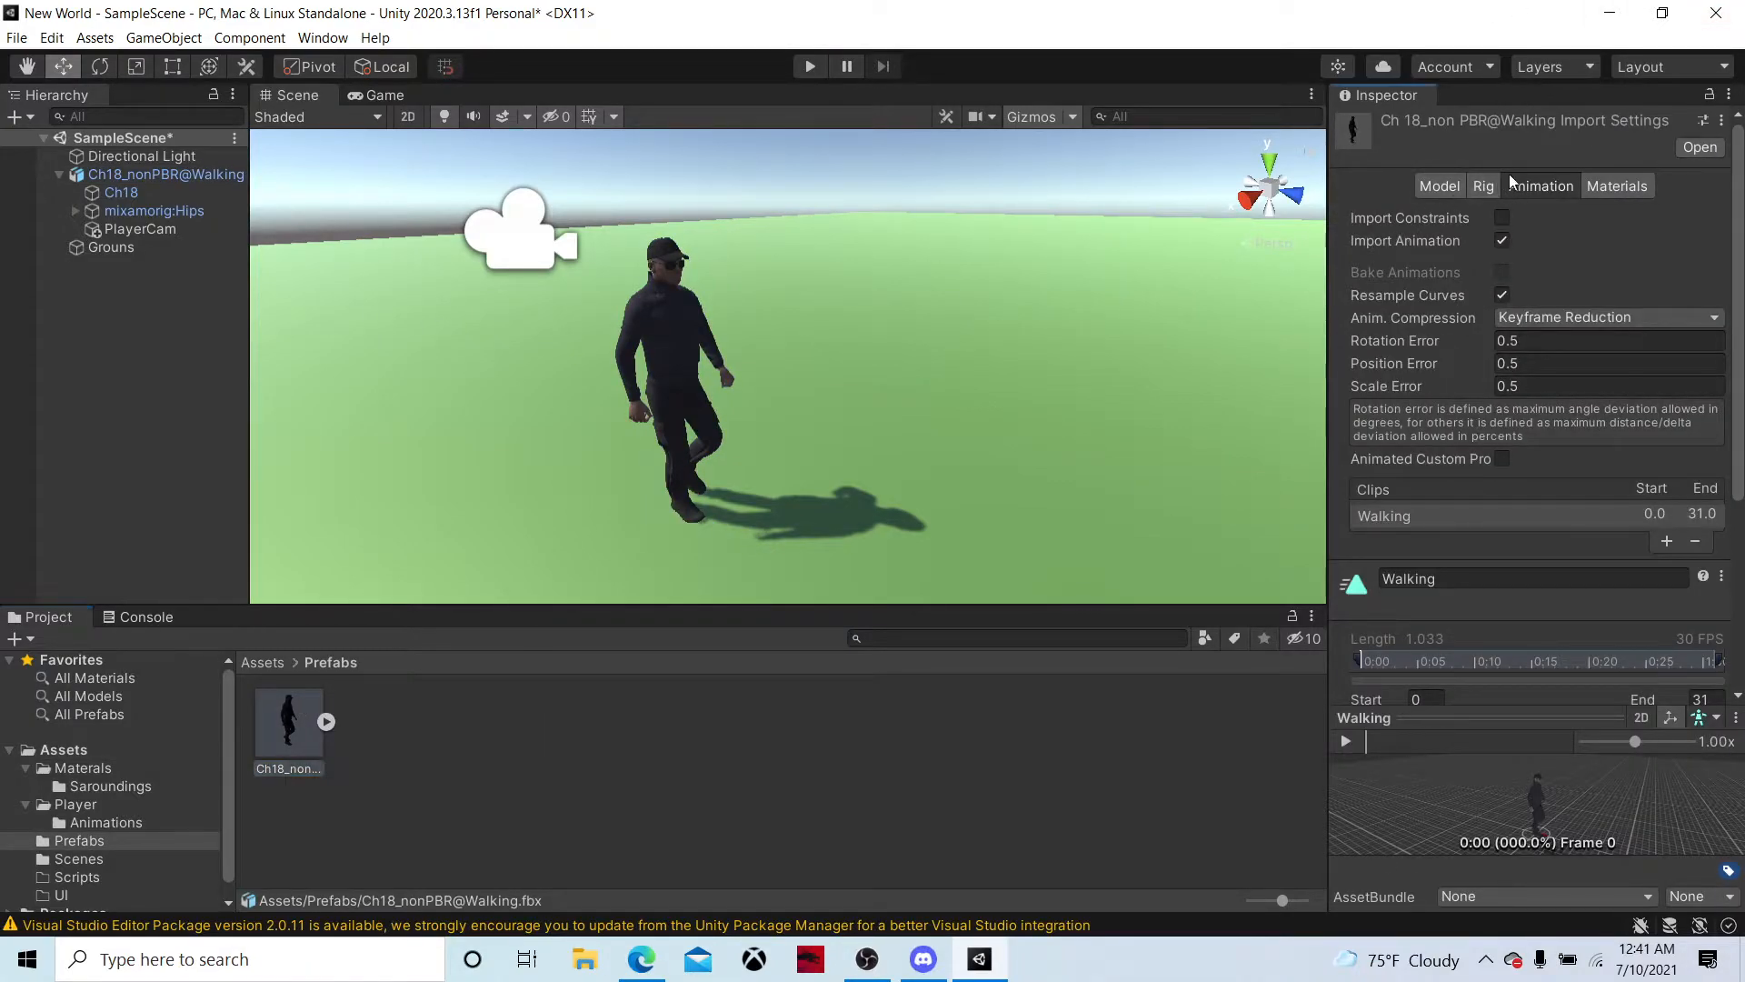
click(1496, 186)
click(1532, 249)
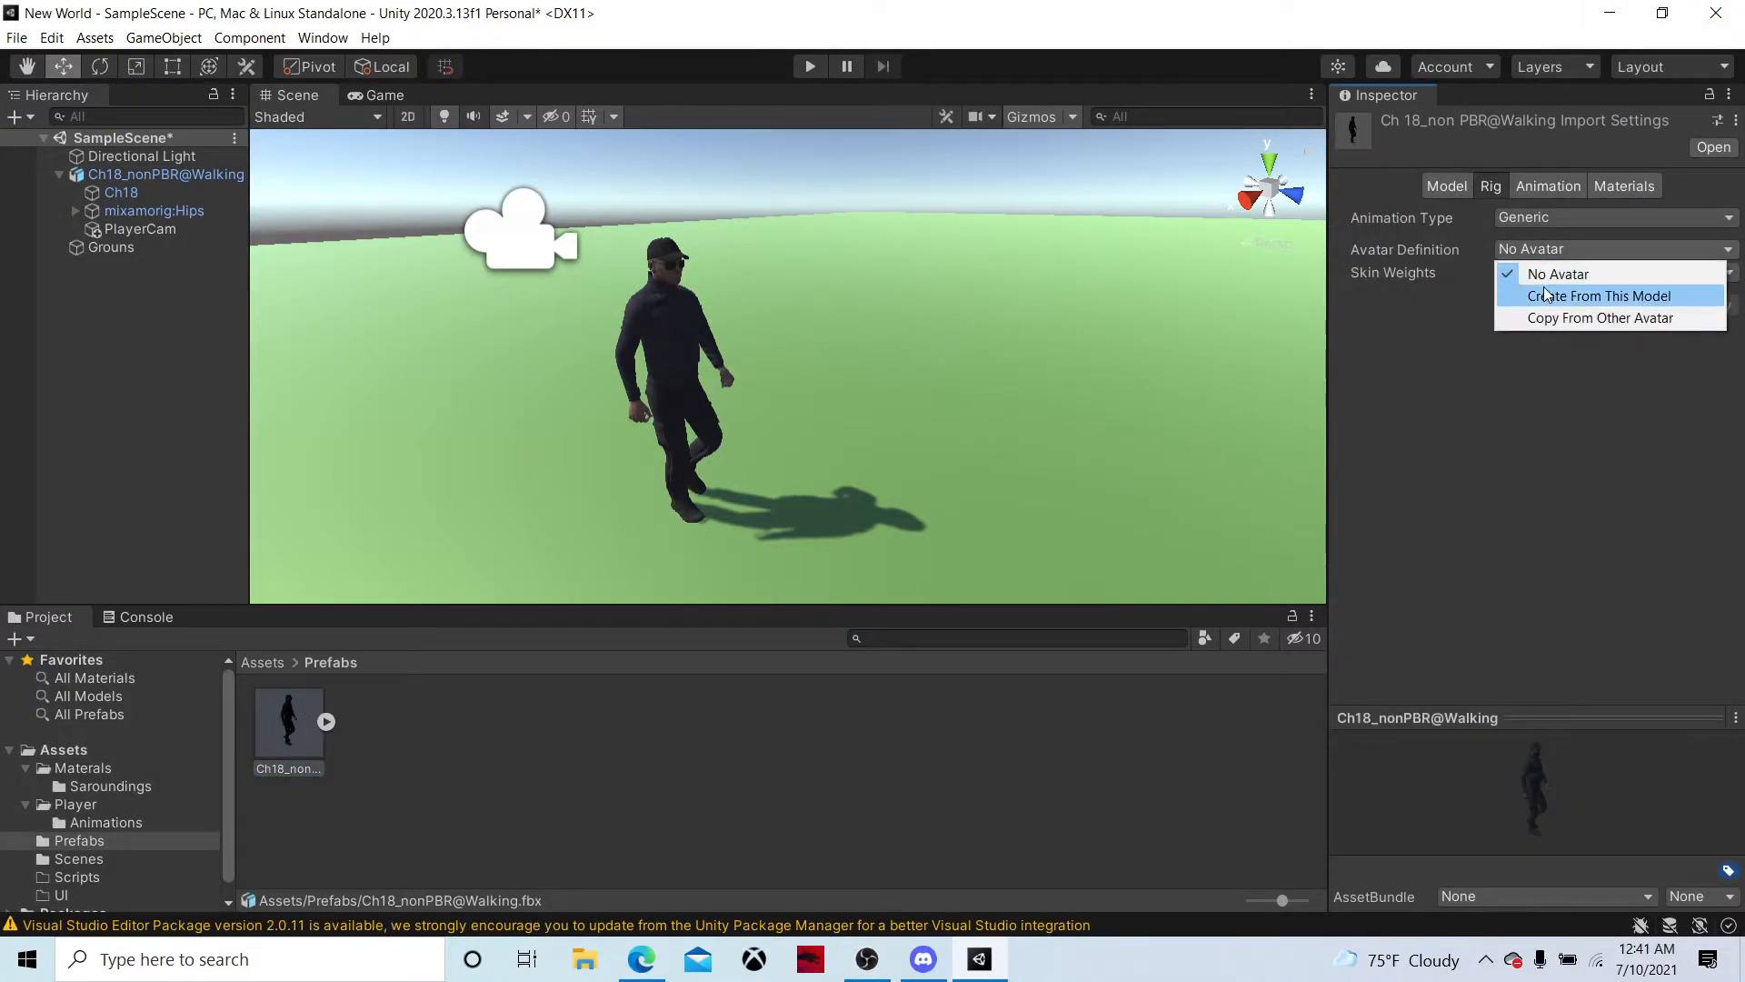
click(1545, 295)
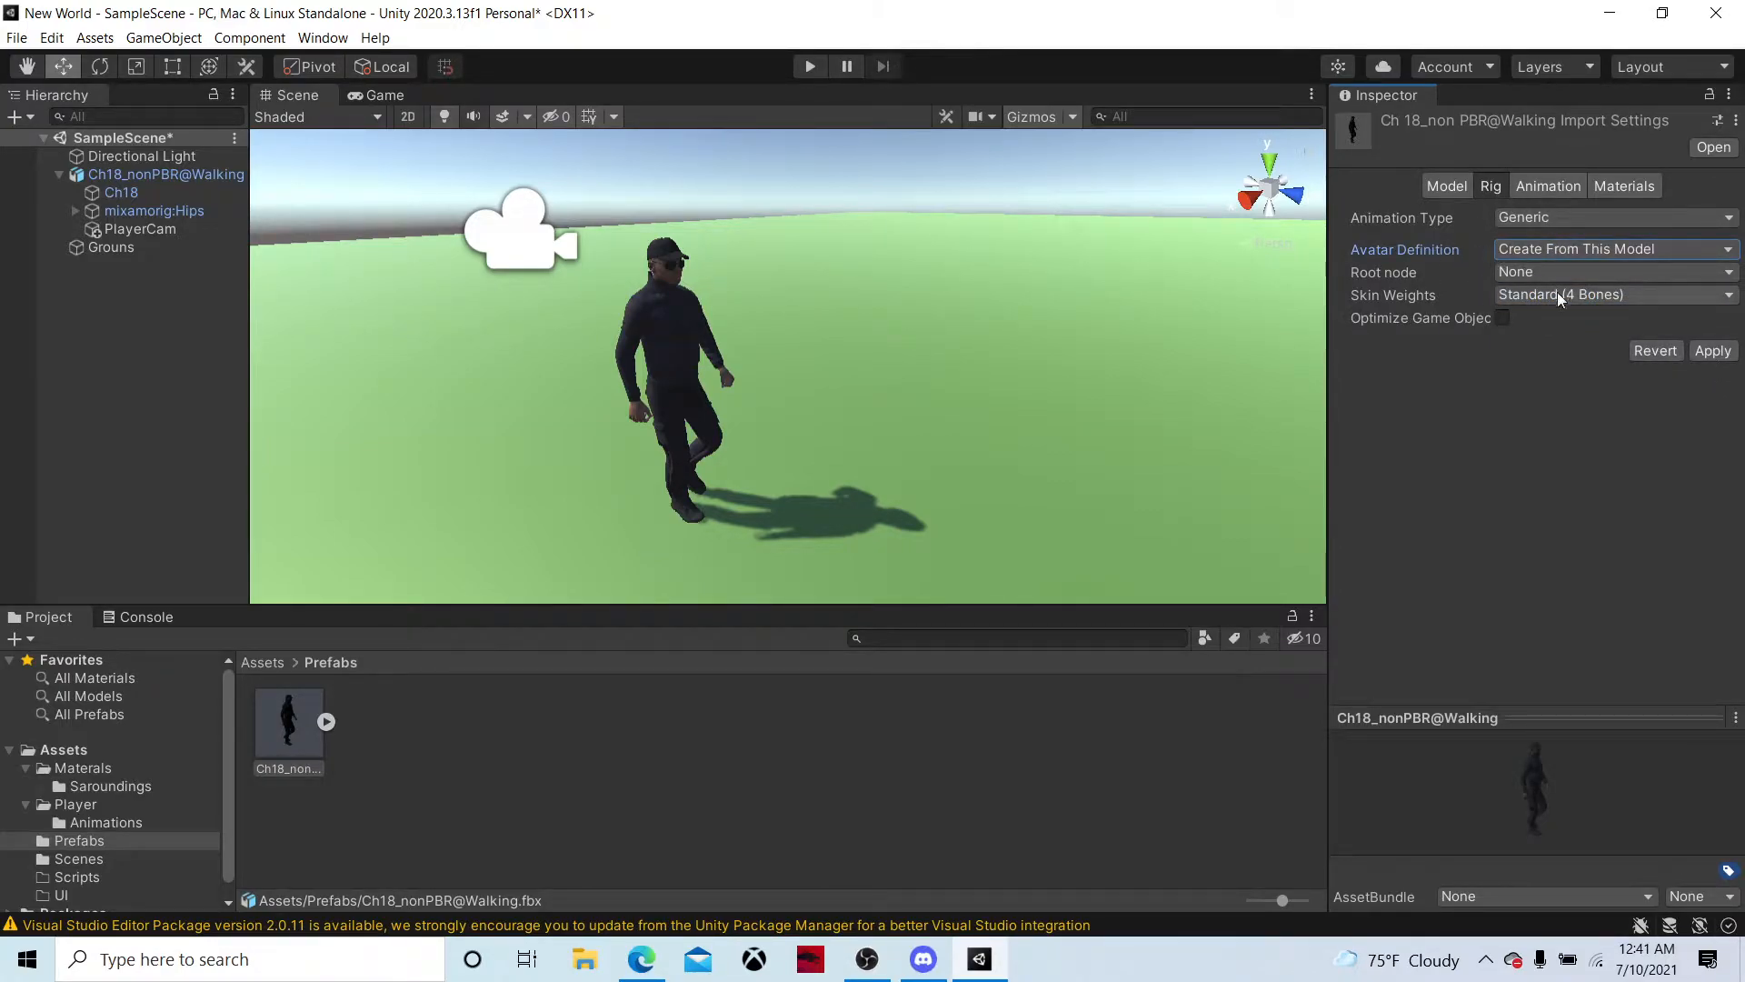
click(1709, 355)
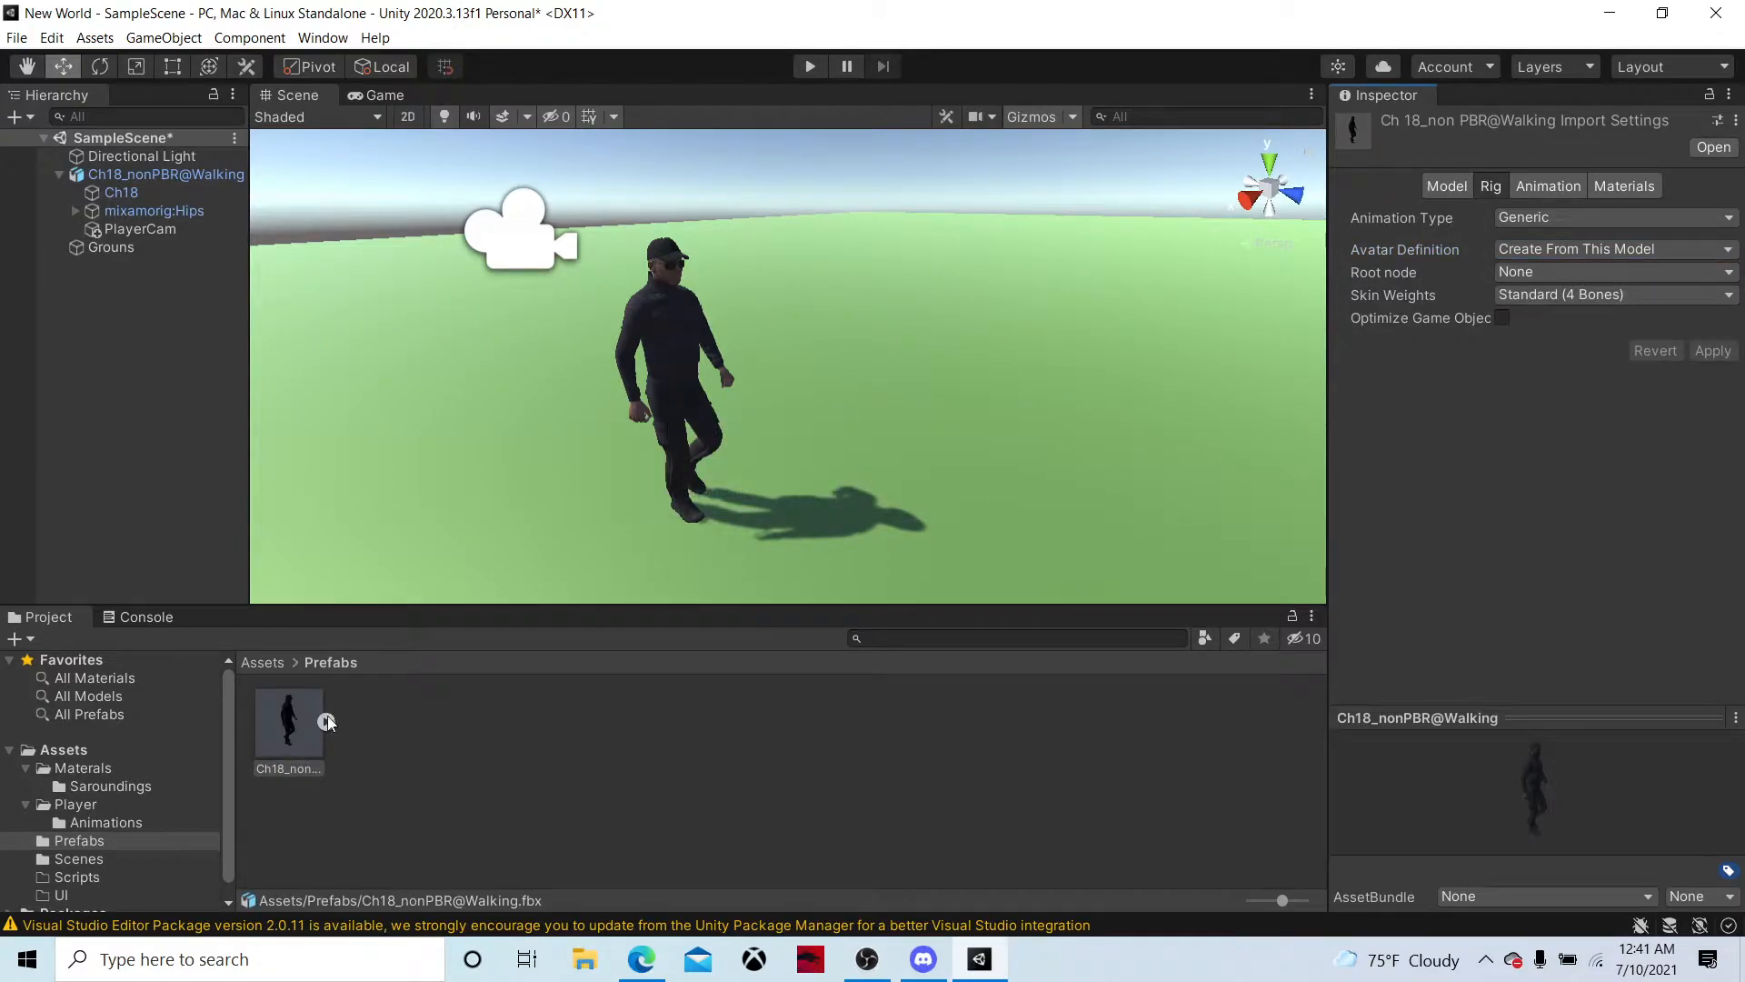
Assign the model's Ch18_nonPBR@WalkingAvatar to the Avatar slot of the scene character's Animator
click(172, 174)
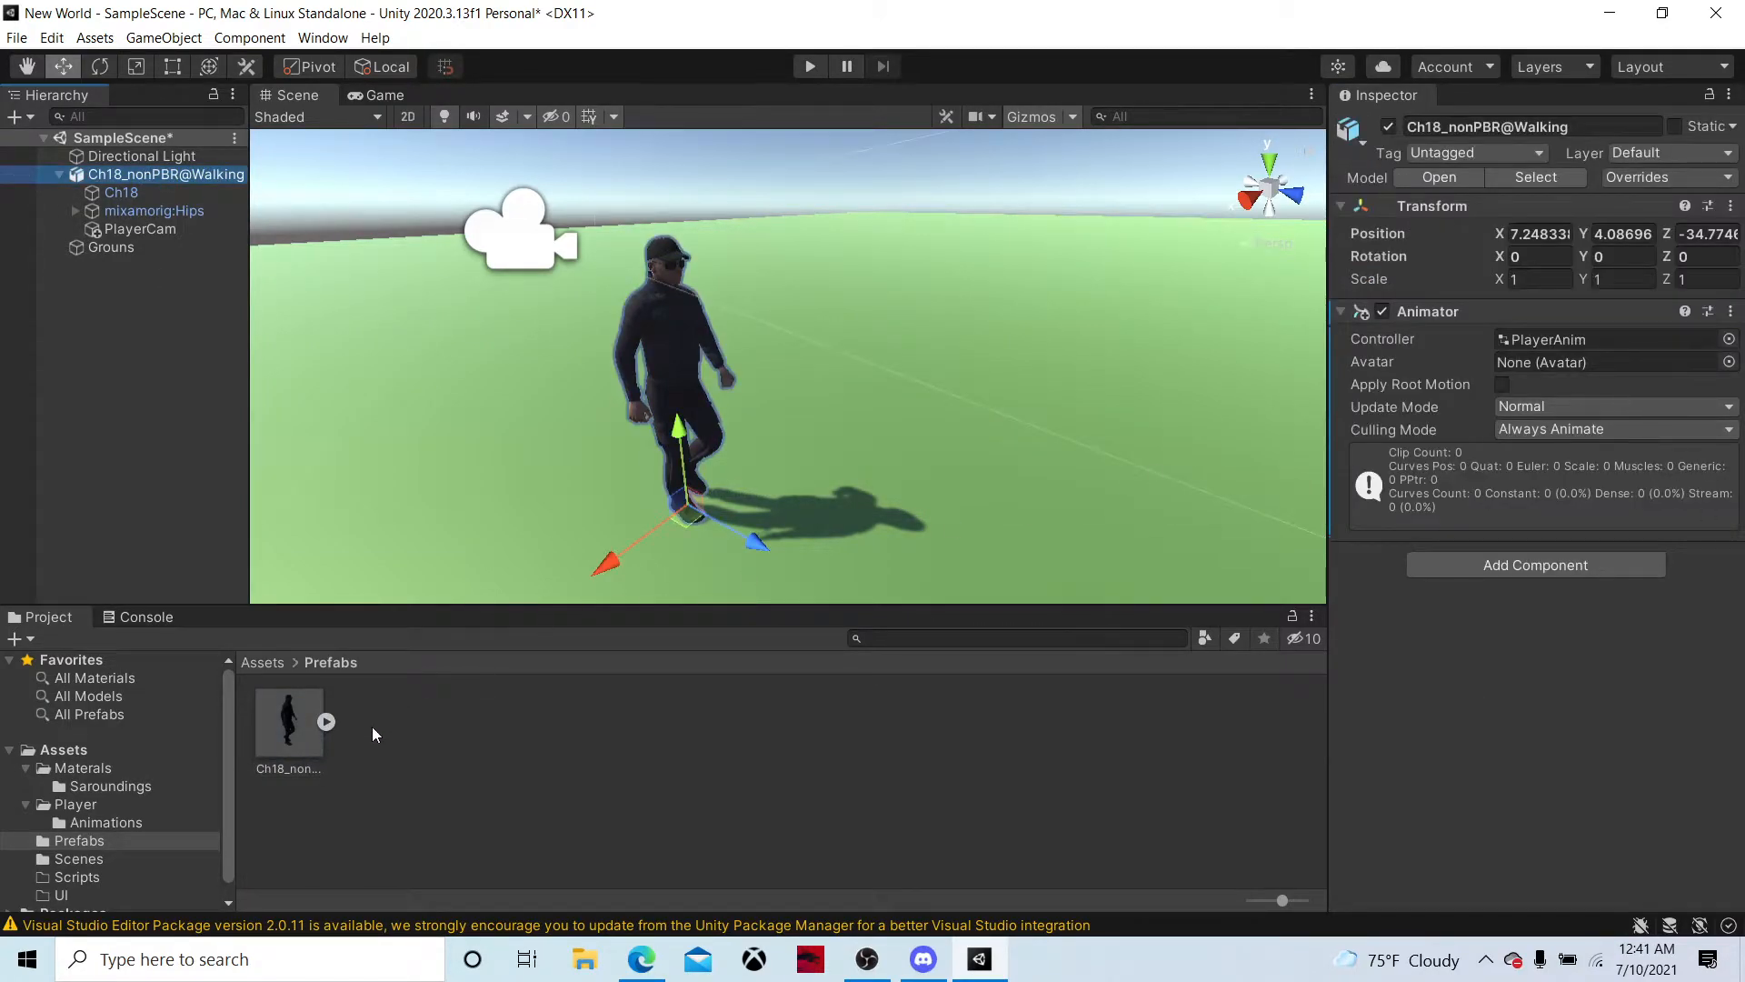
click(325, 722)
drag(798, 749, 1524, 373)
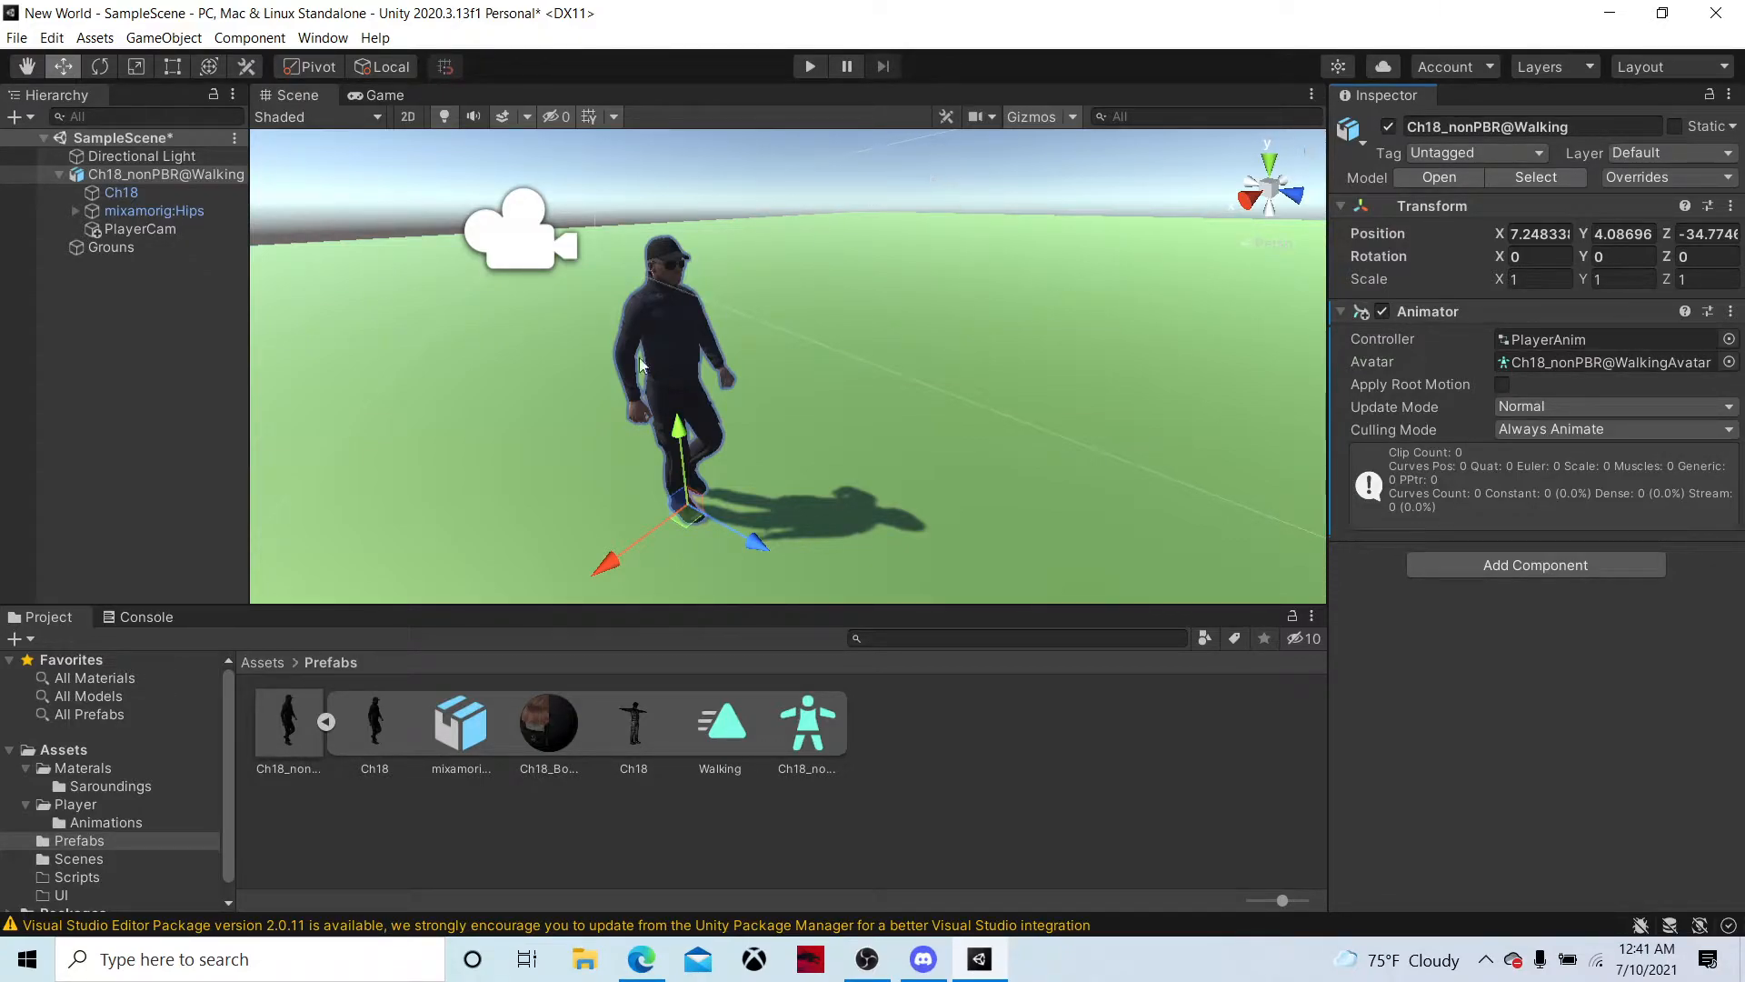
Add the Walking clip from the Prefabs model to the PlayerAnim controller's Base Layer and test the animation in Play mode
click(268, 662)
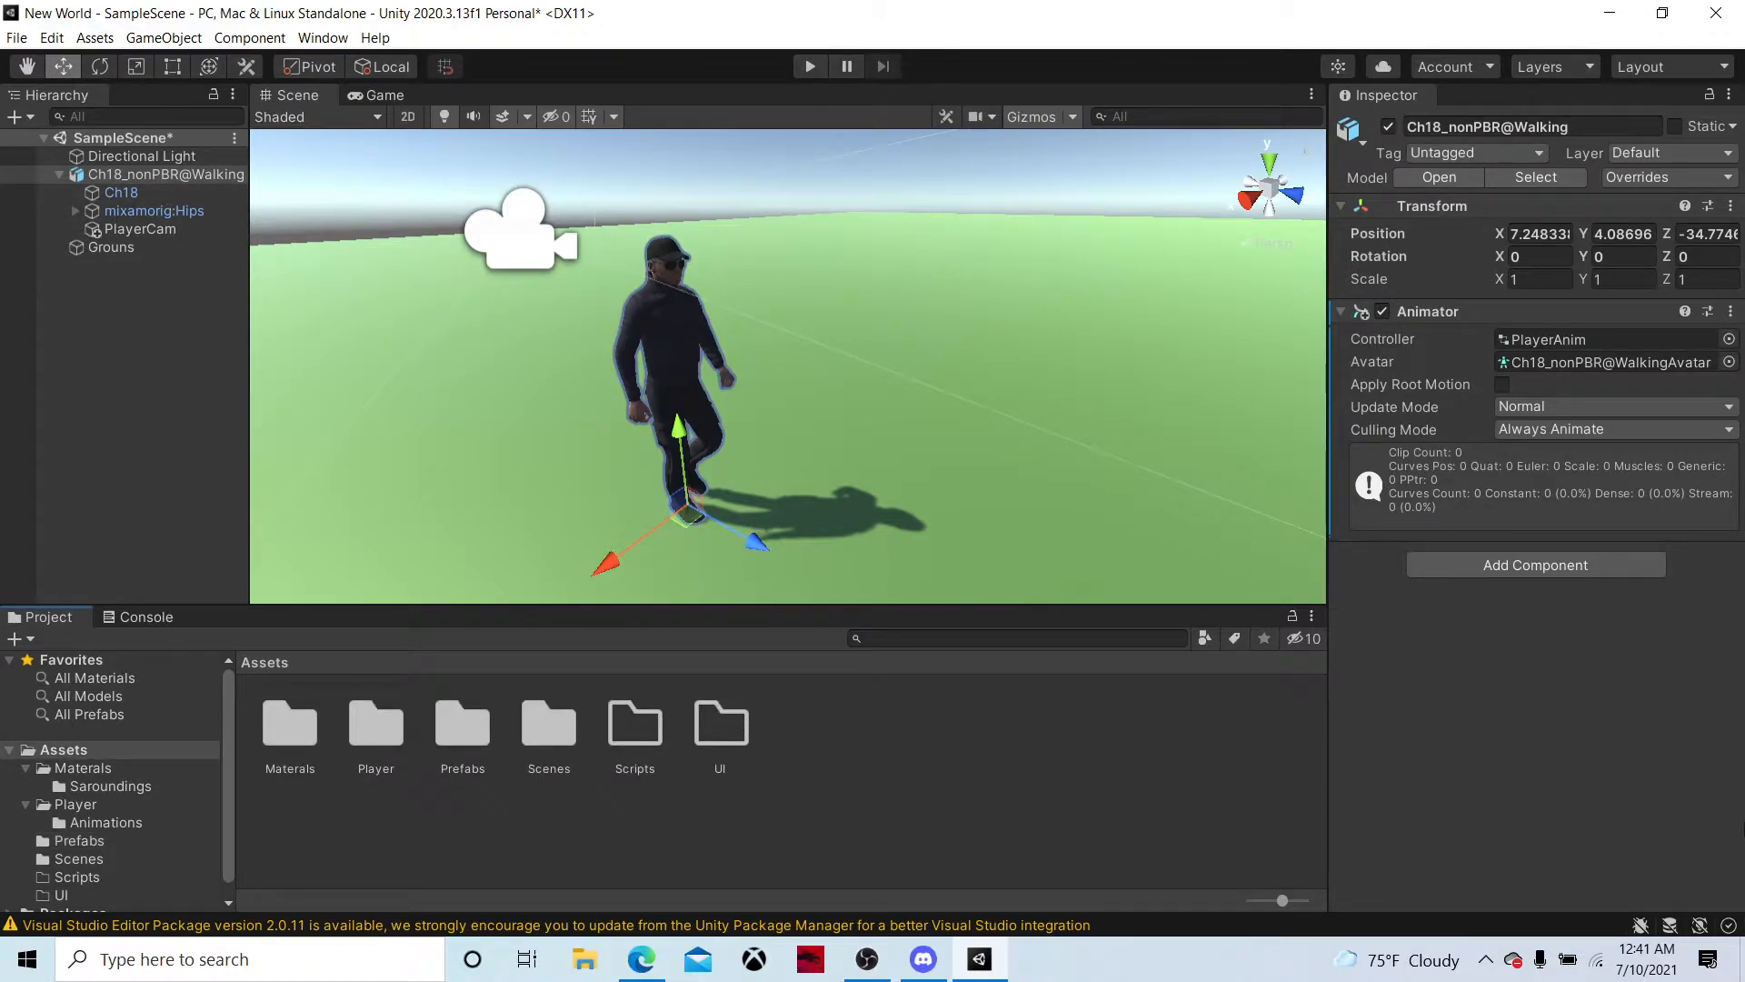
double_click(369, 722)
double_click(309, 721)
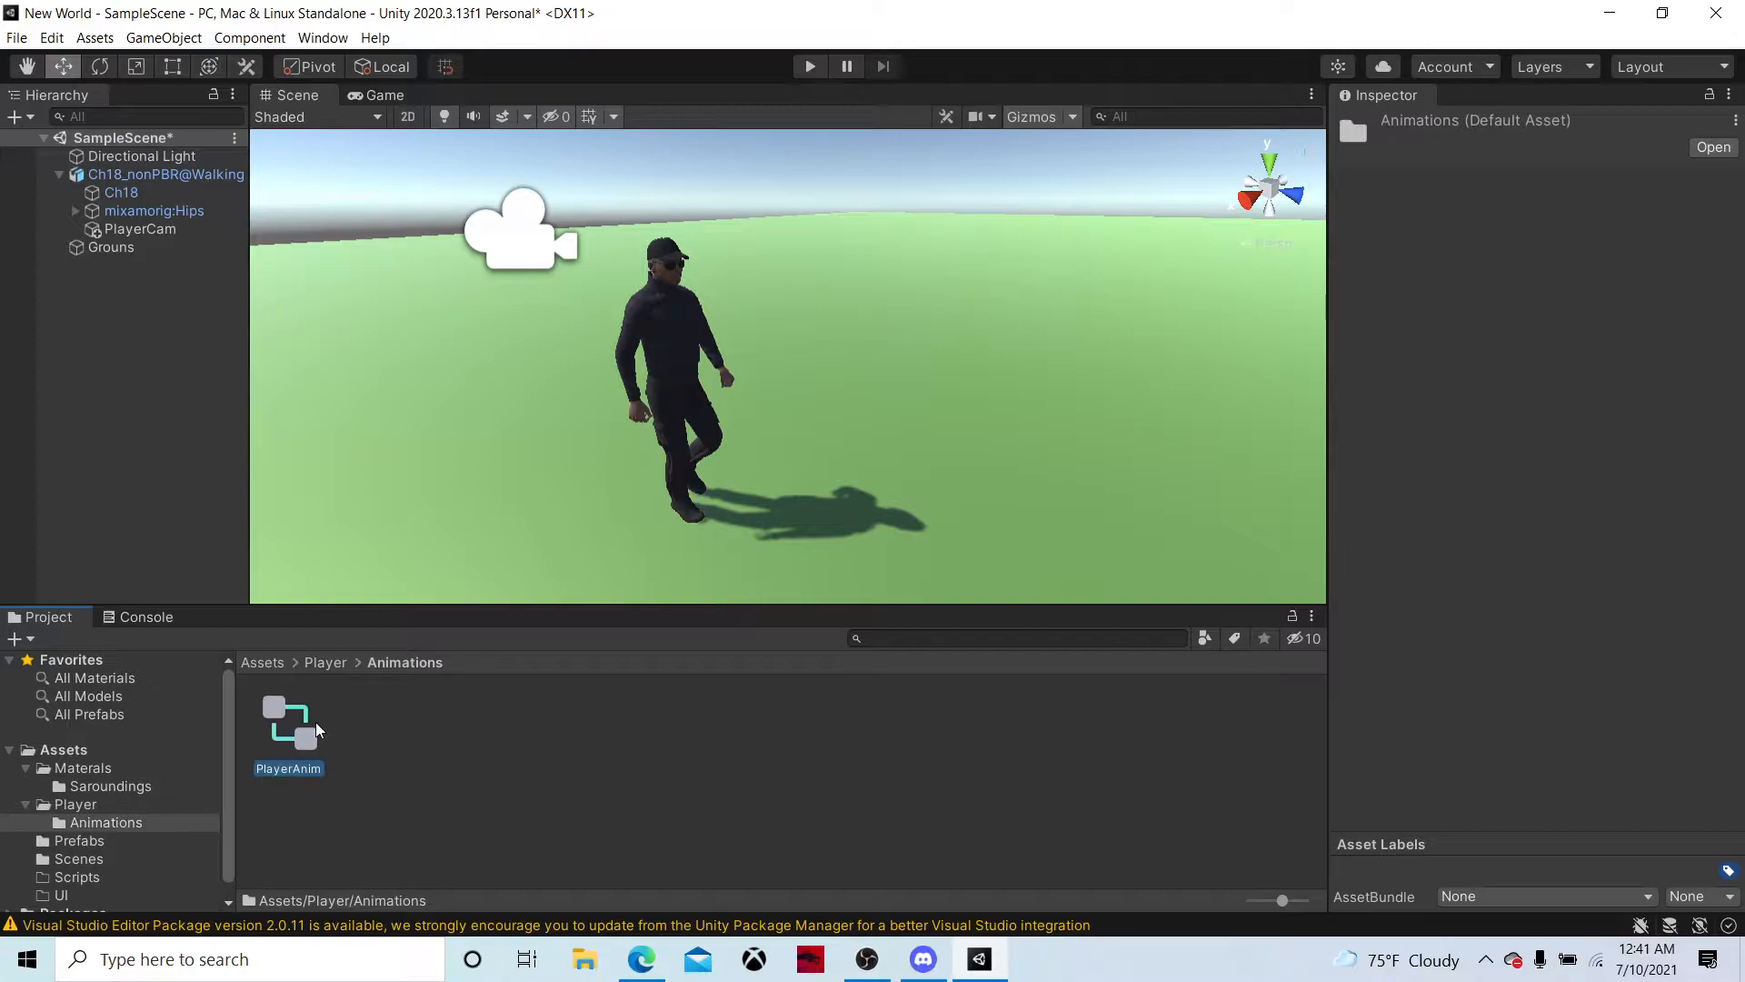
double_click(314, 722)
click(775, 329)
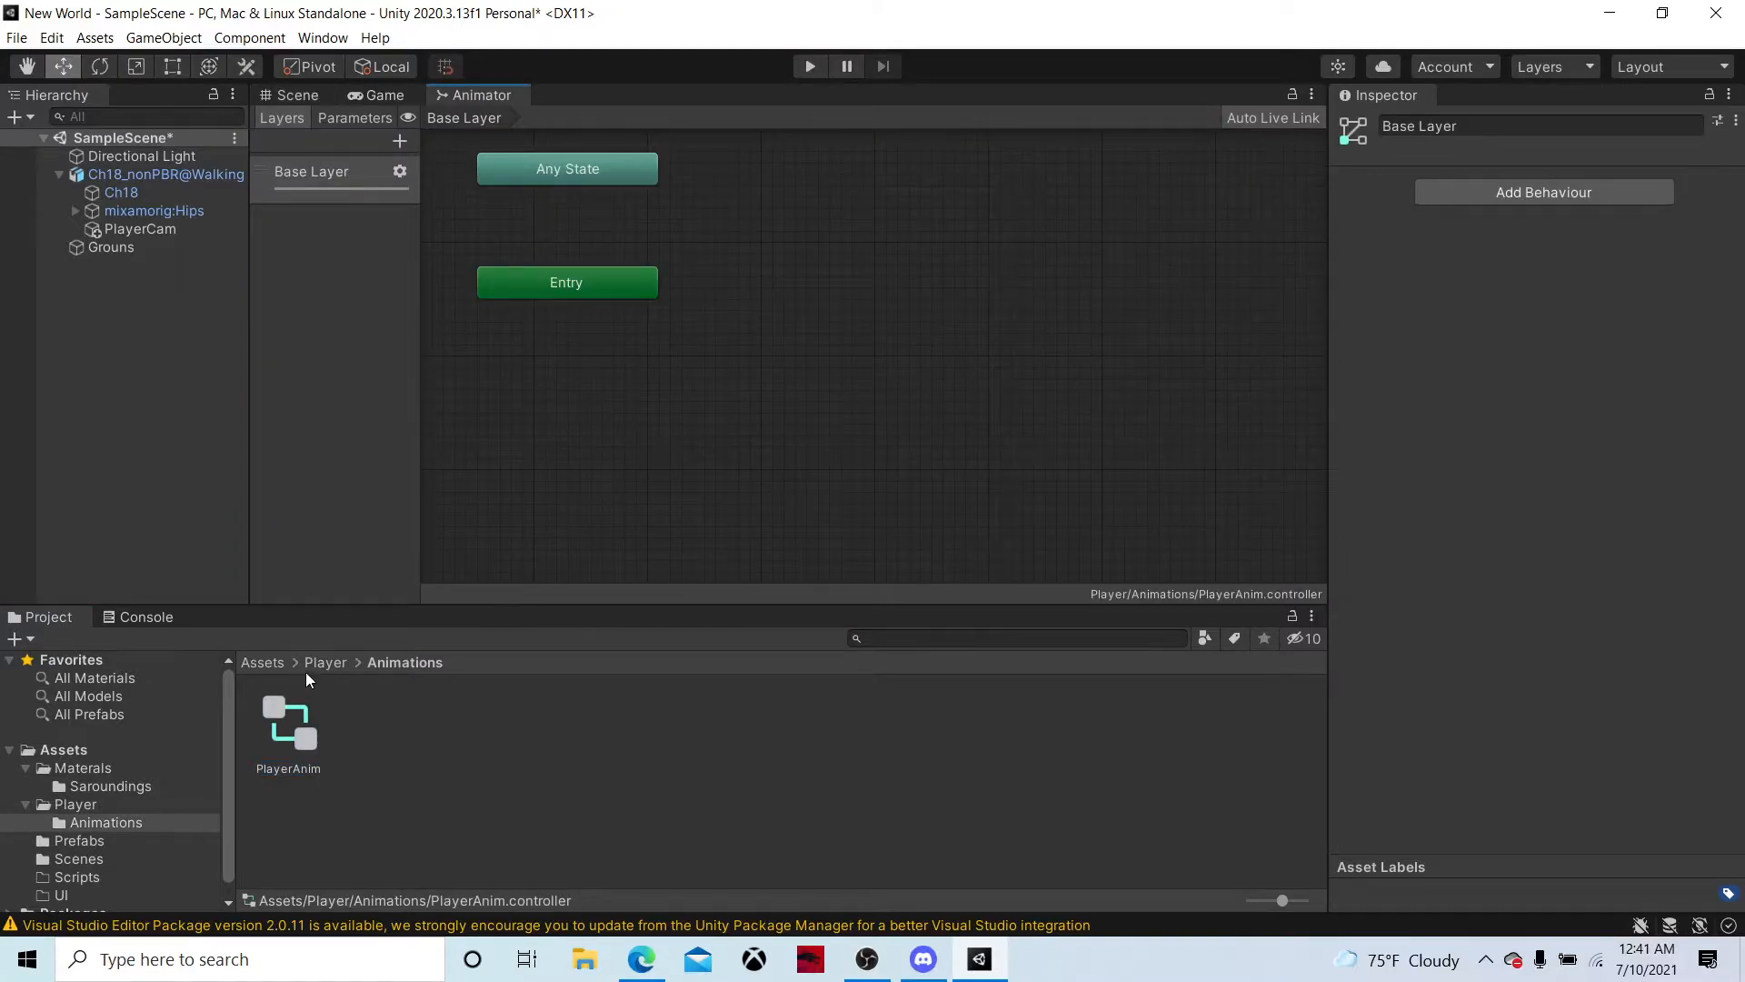
click(284, 663)
double_click(464, 744)
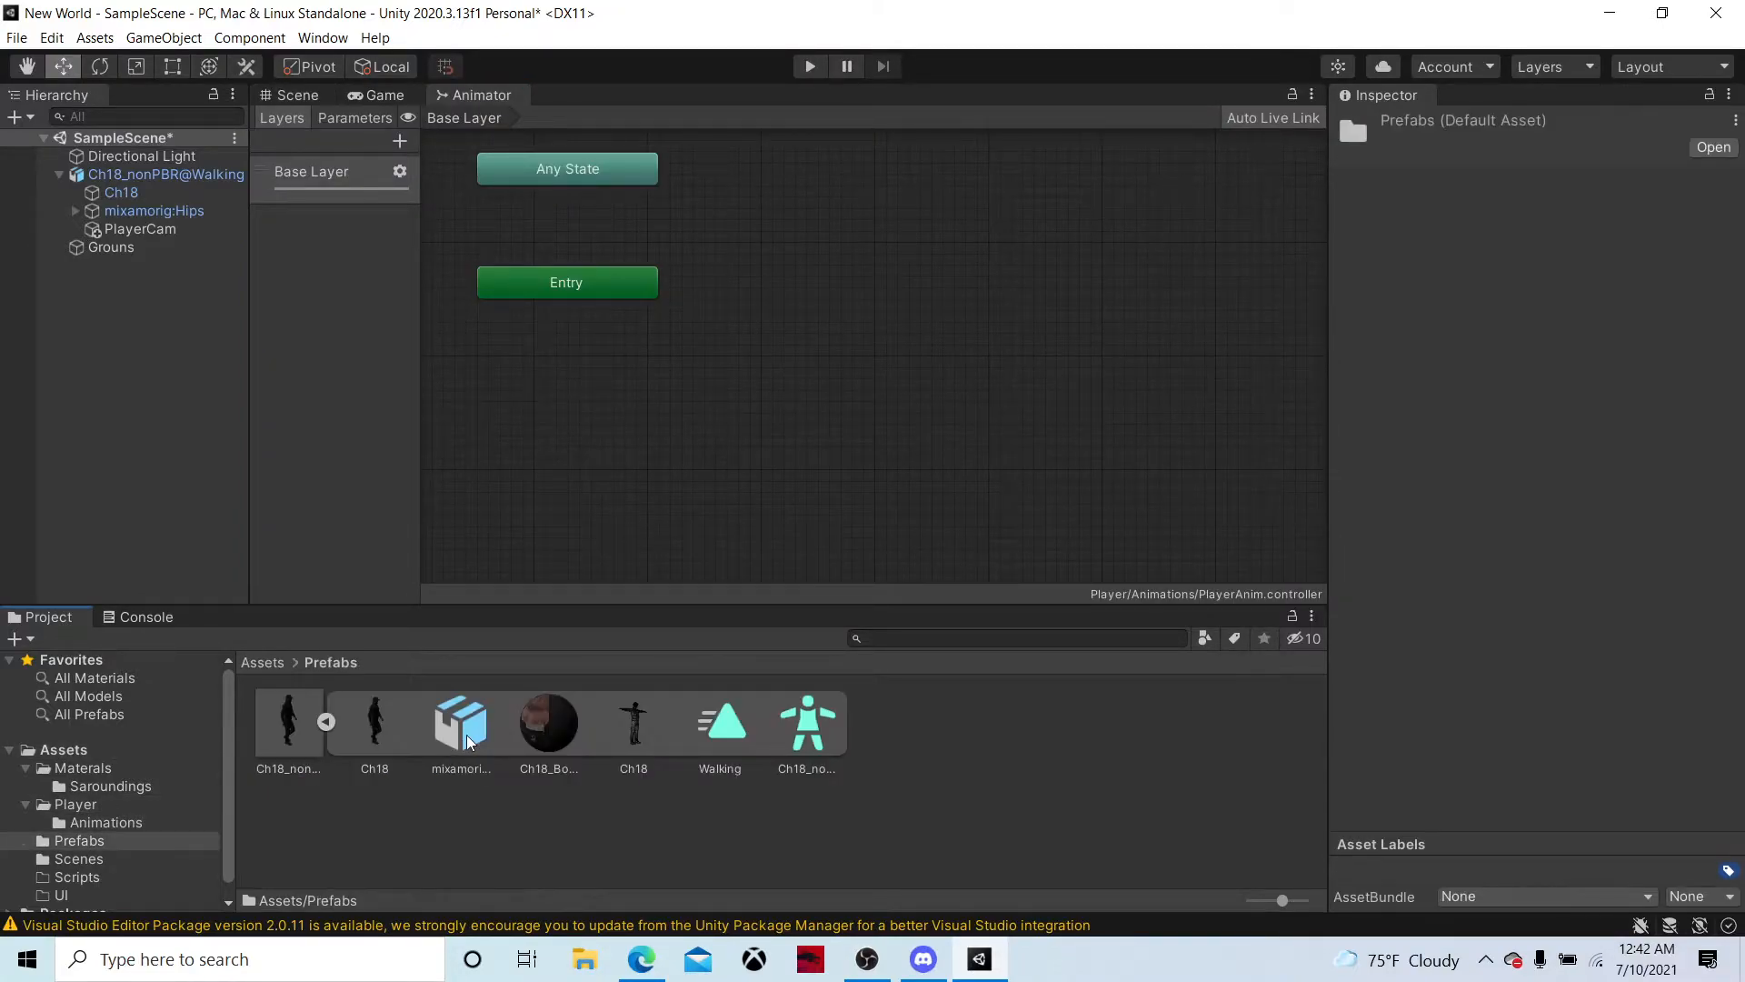
drag(691, 727, 994, 220)
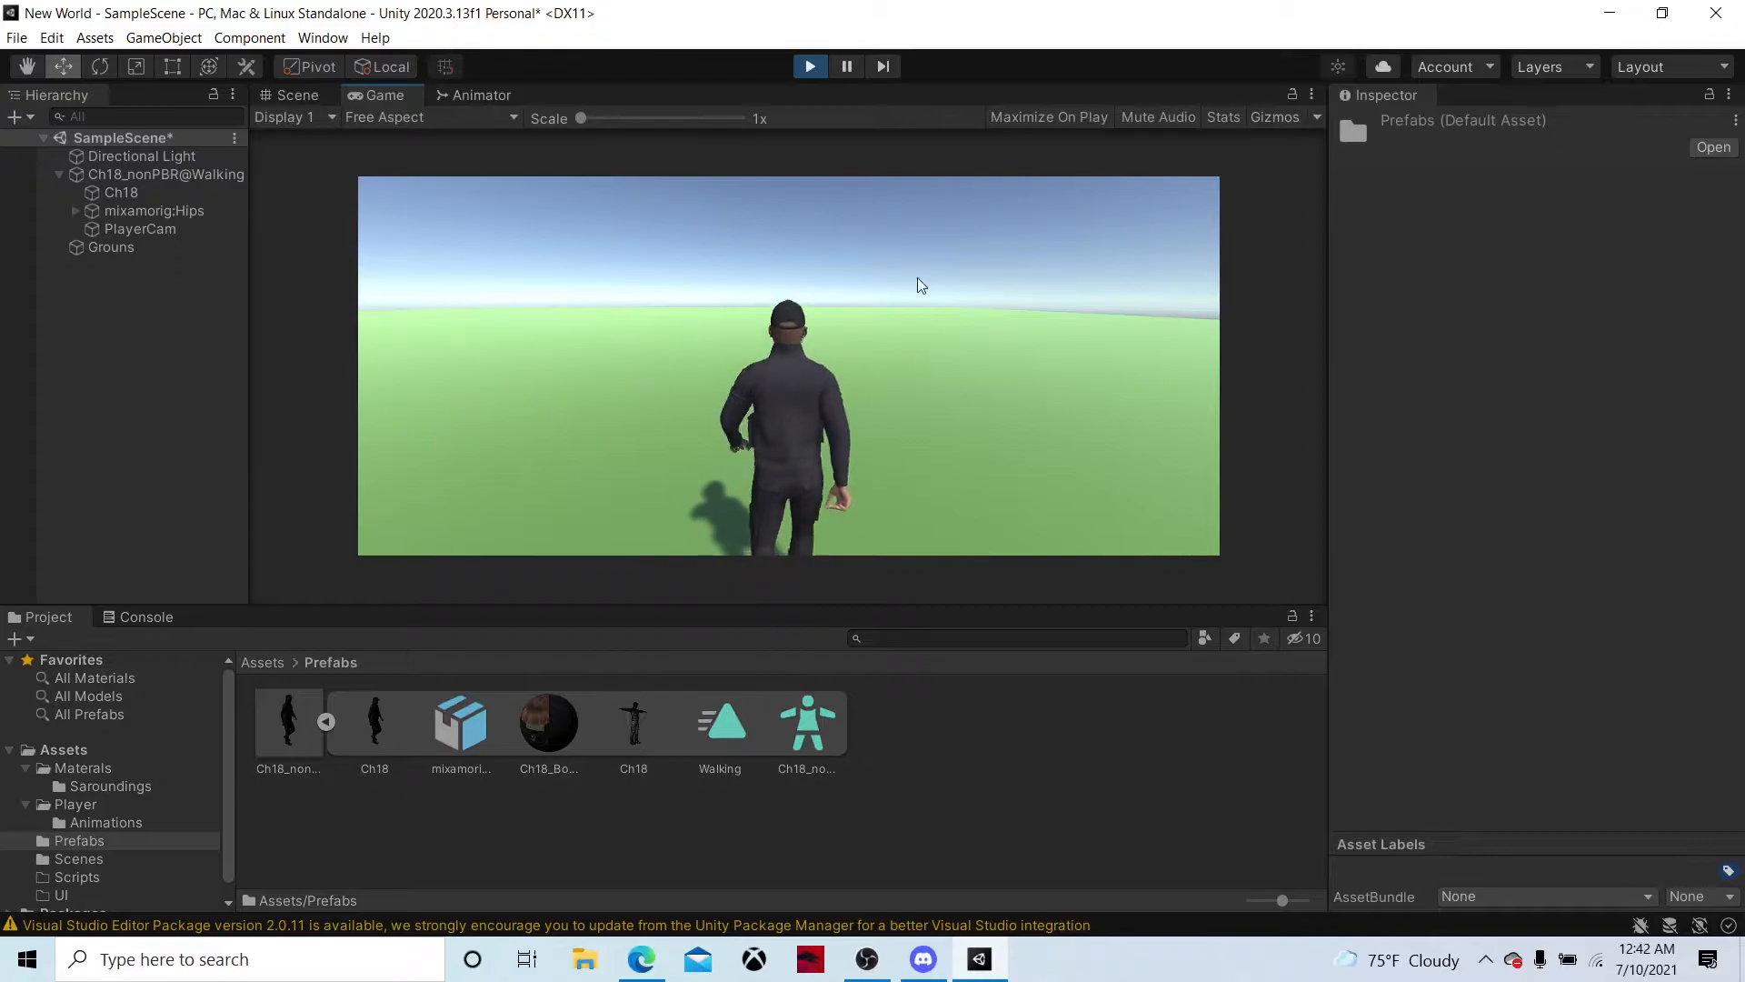
click(805, 67)
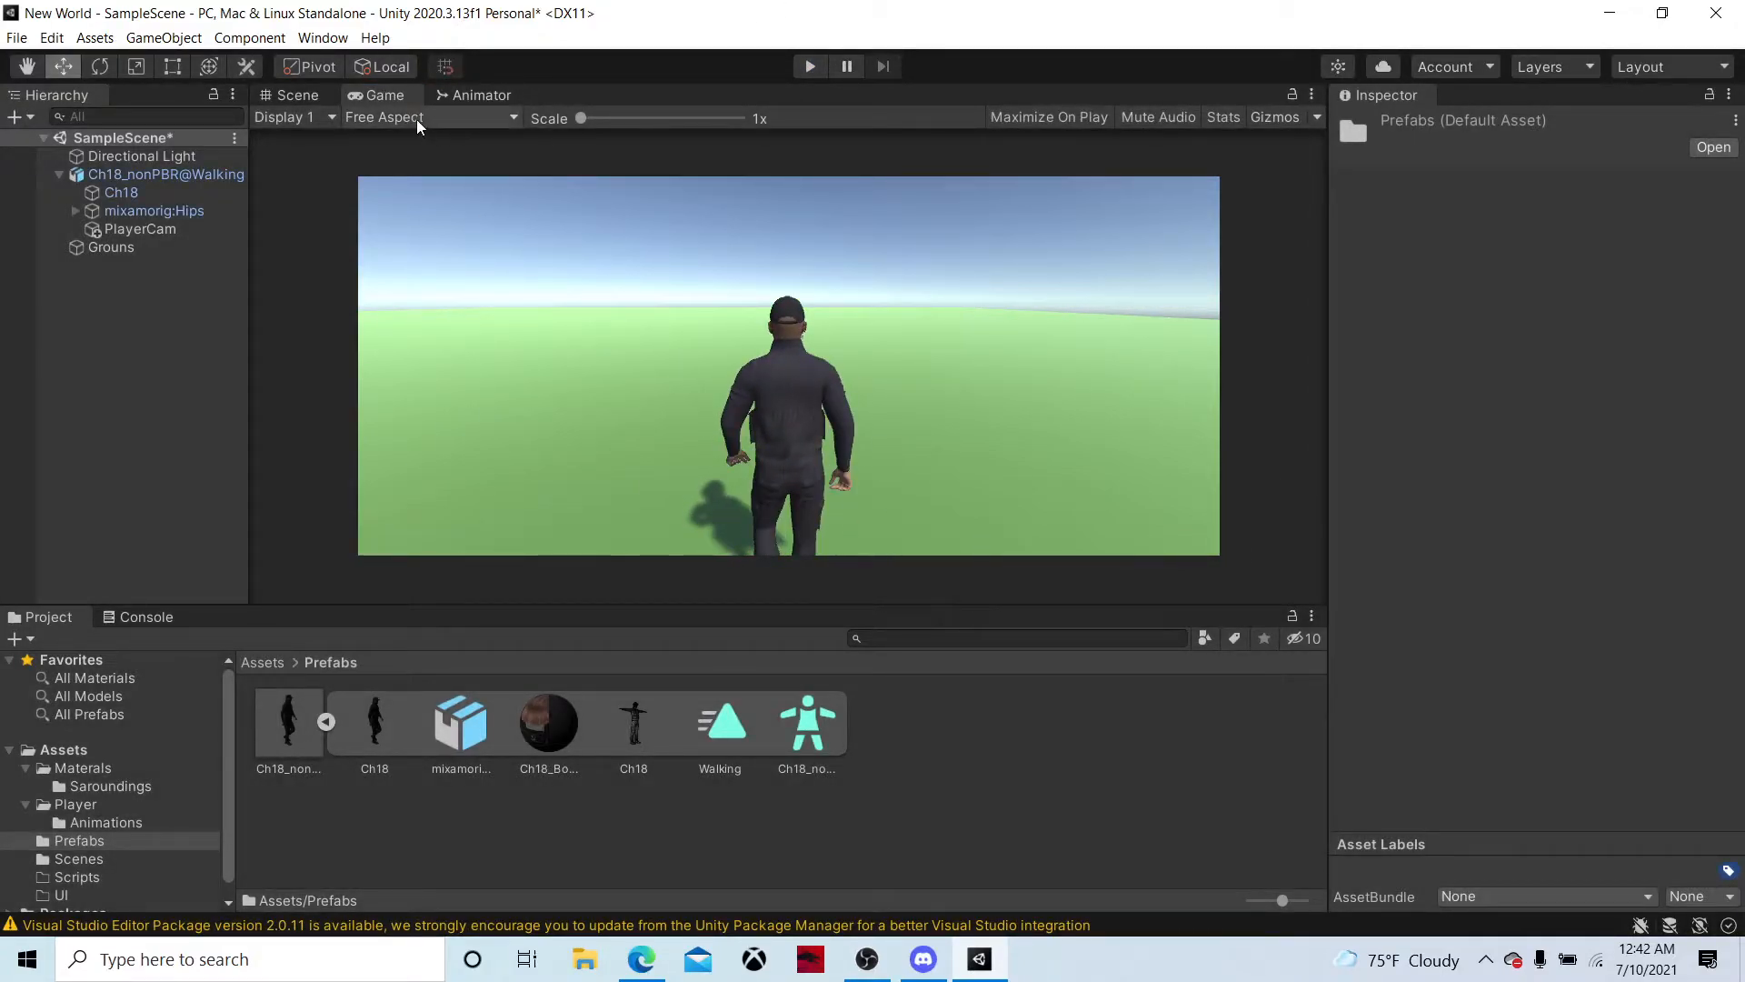
Return to the Scene view and list the My Assets packages in the Package Manager
click(331, 95)
click(324, 41)
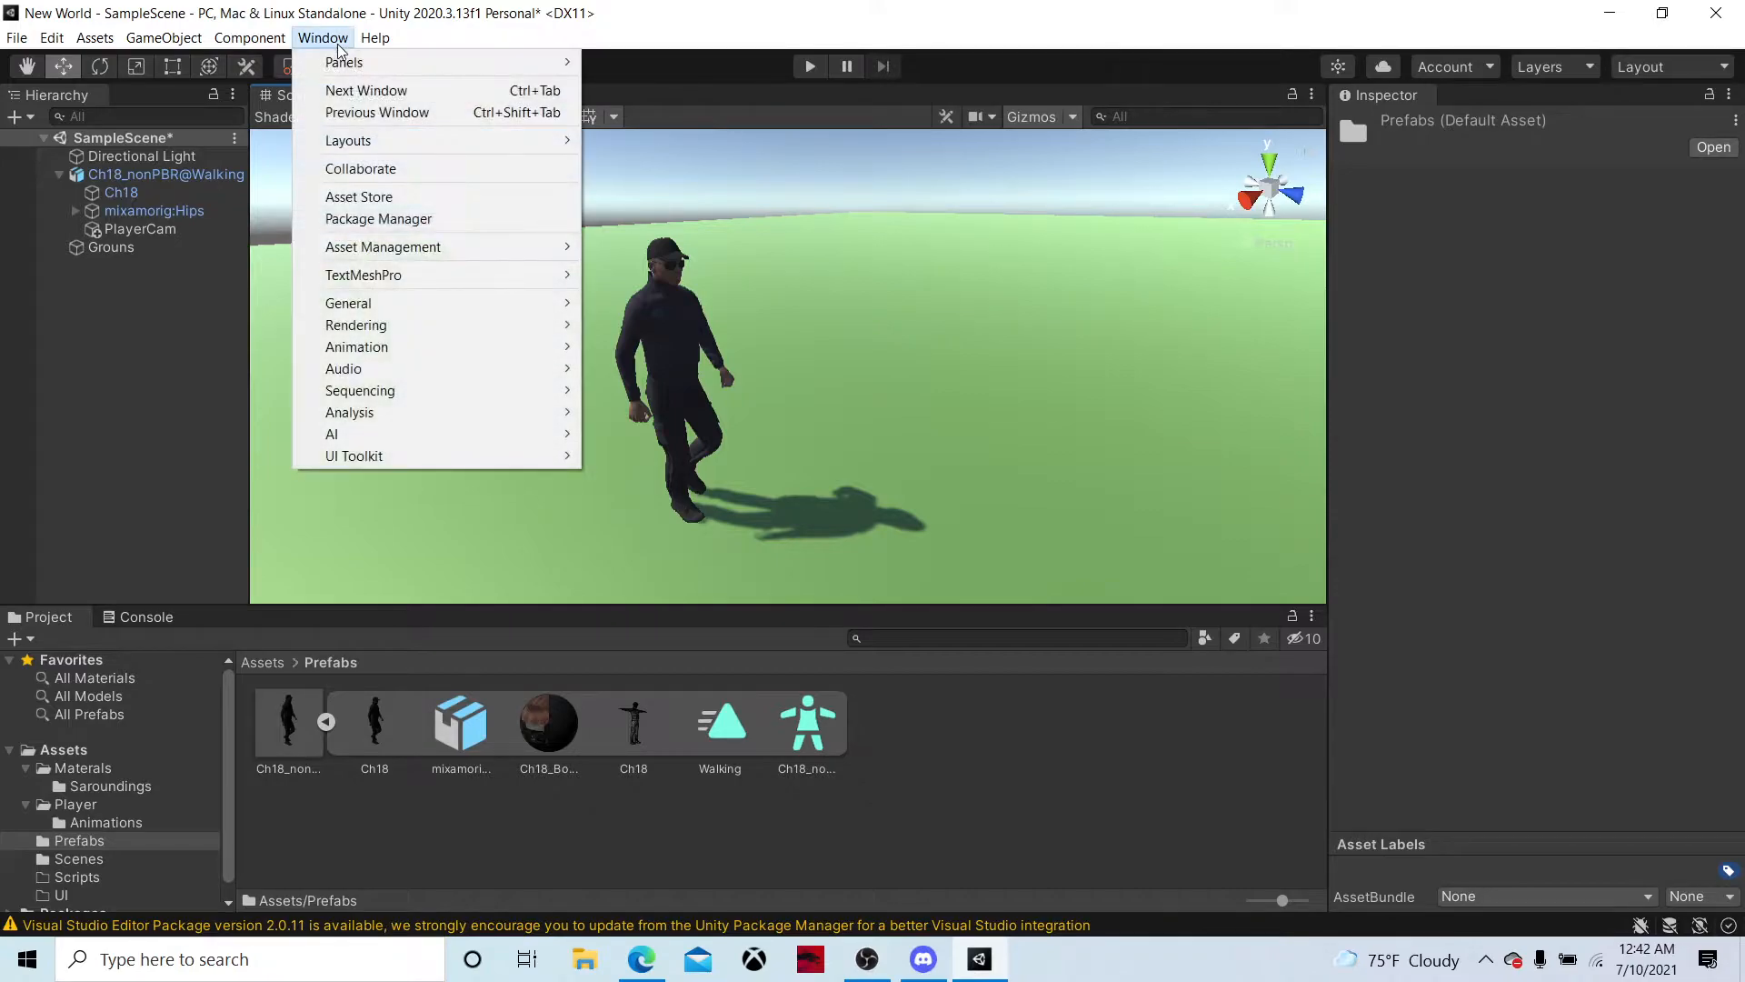
click(420, 222)
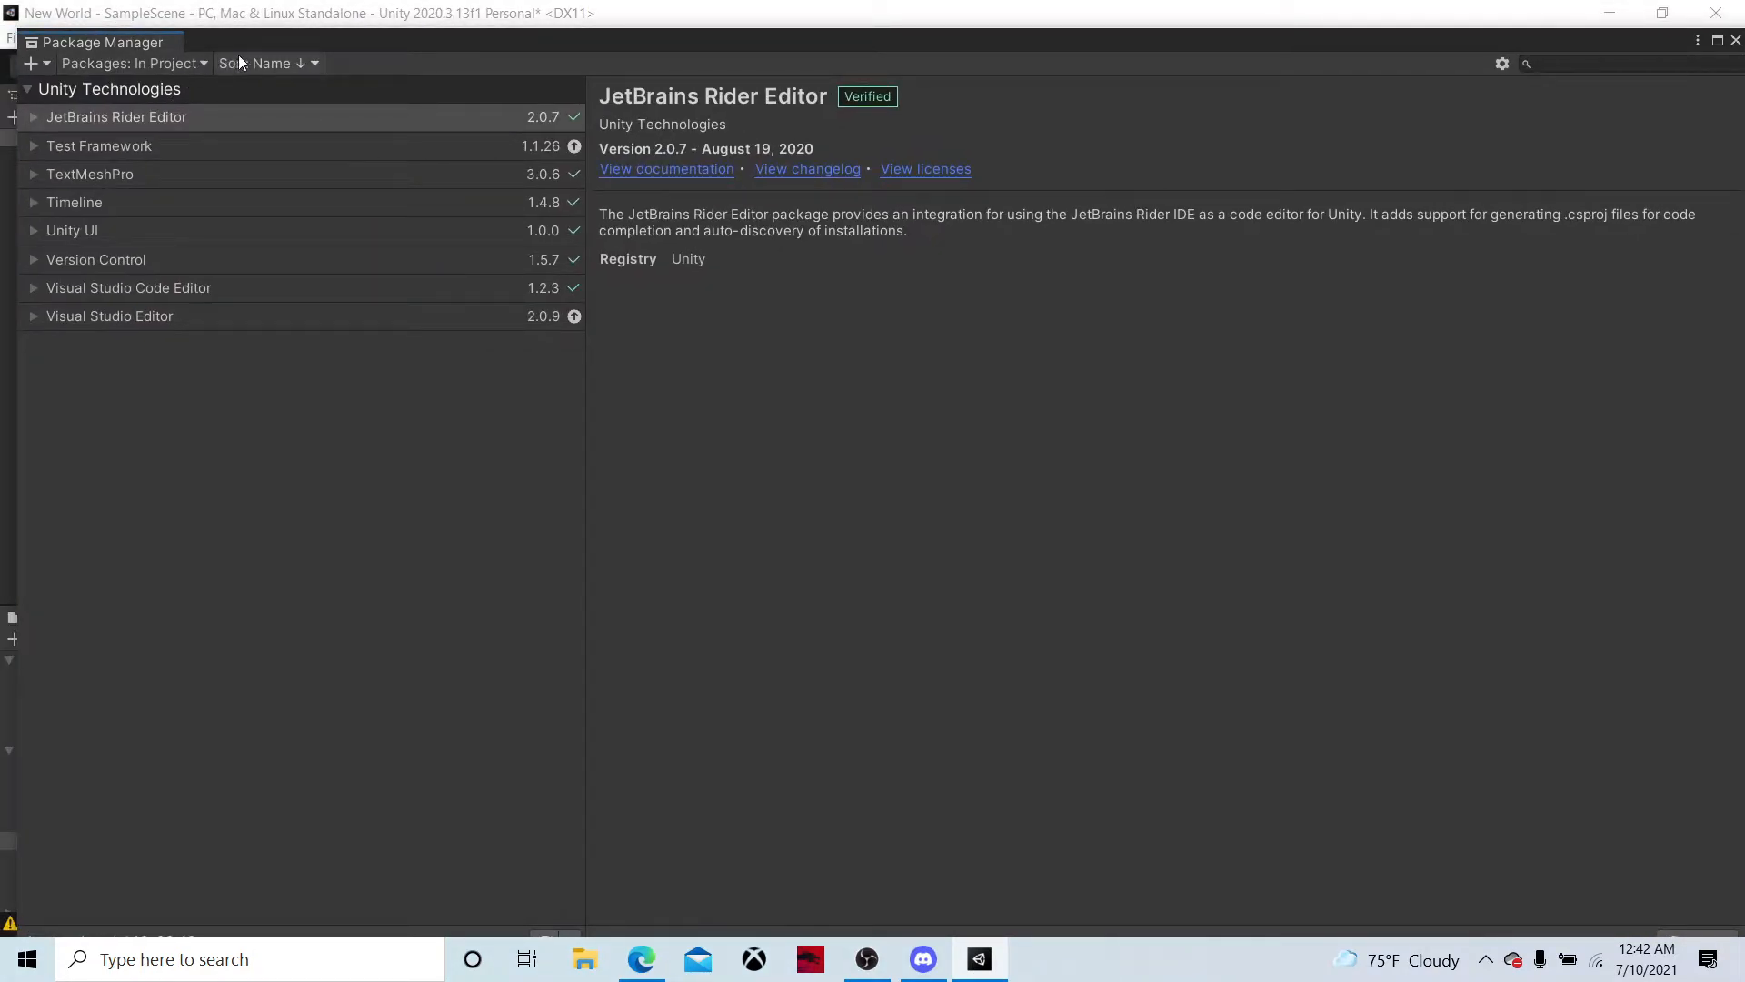
click(136, 63)
click(118, 136)
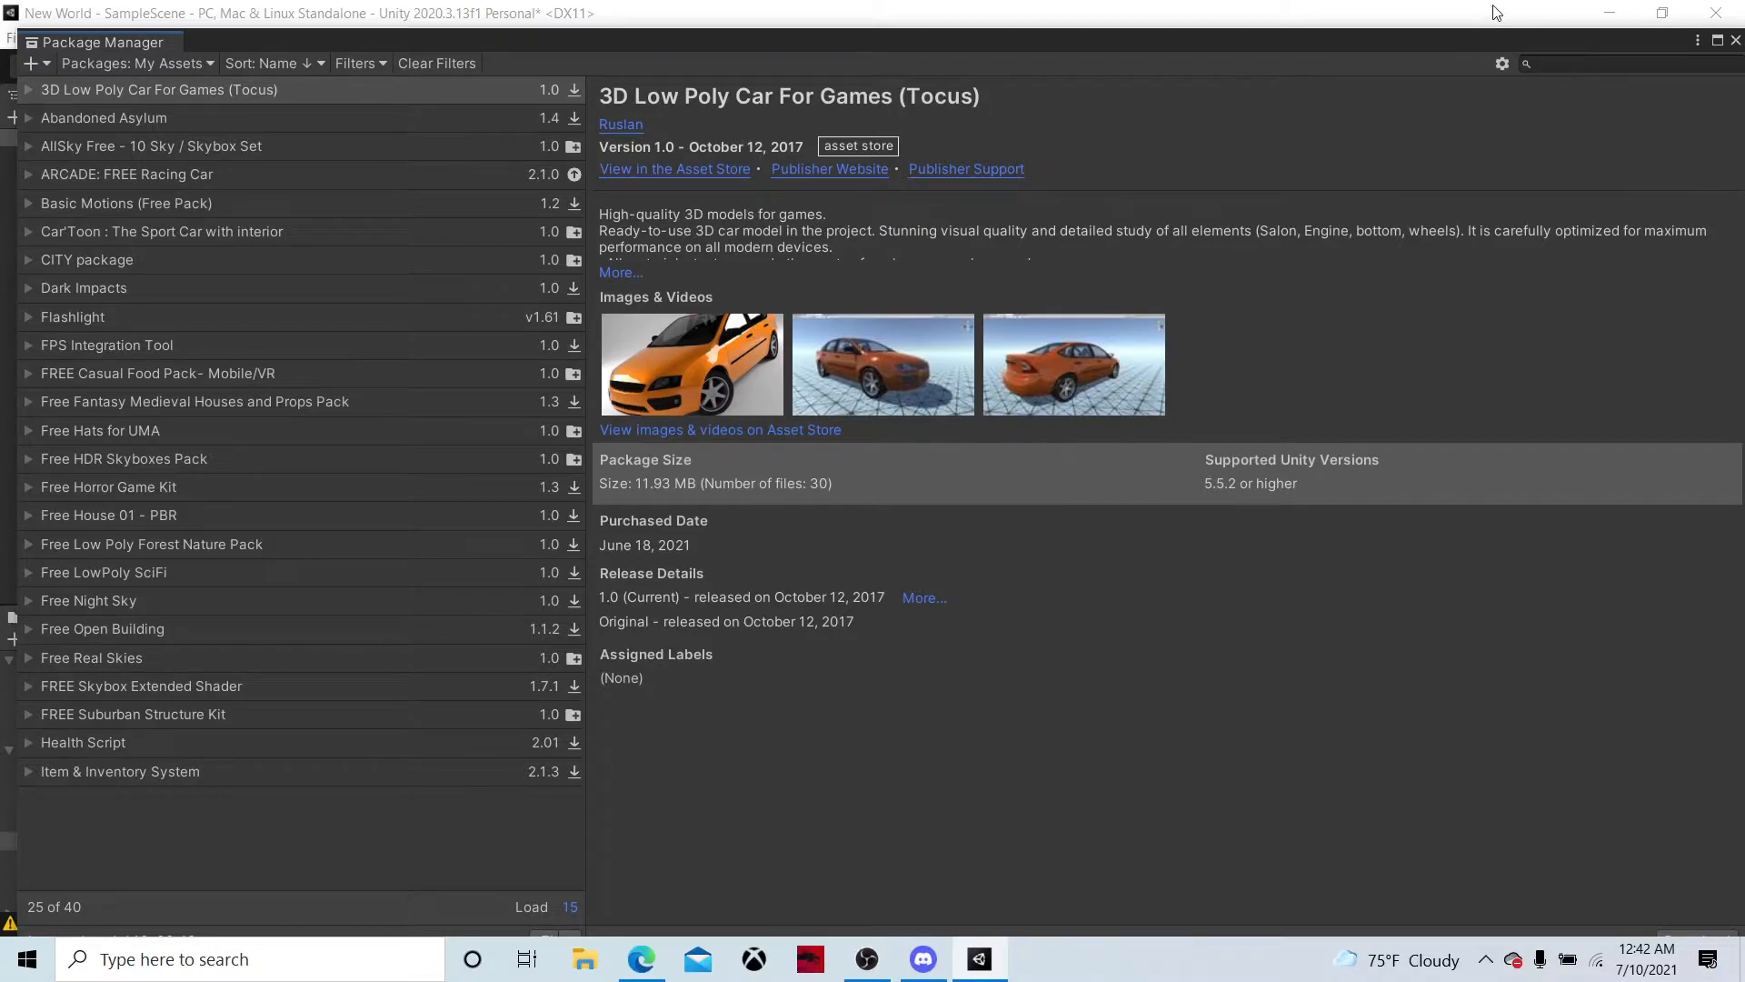
Find the Modular First Person Controller package in My Assets, import all its files and close the Package Manager
click(1577, 61)
text(mod)
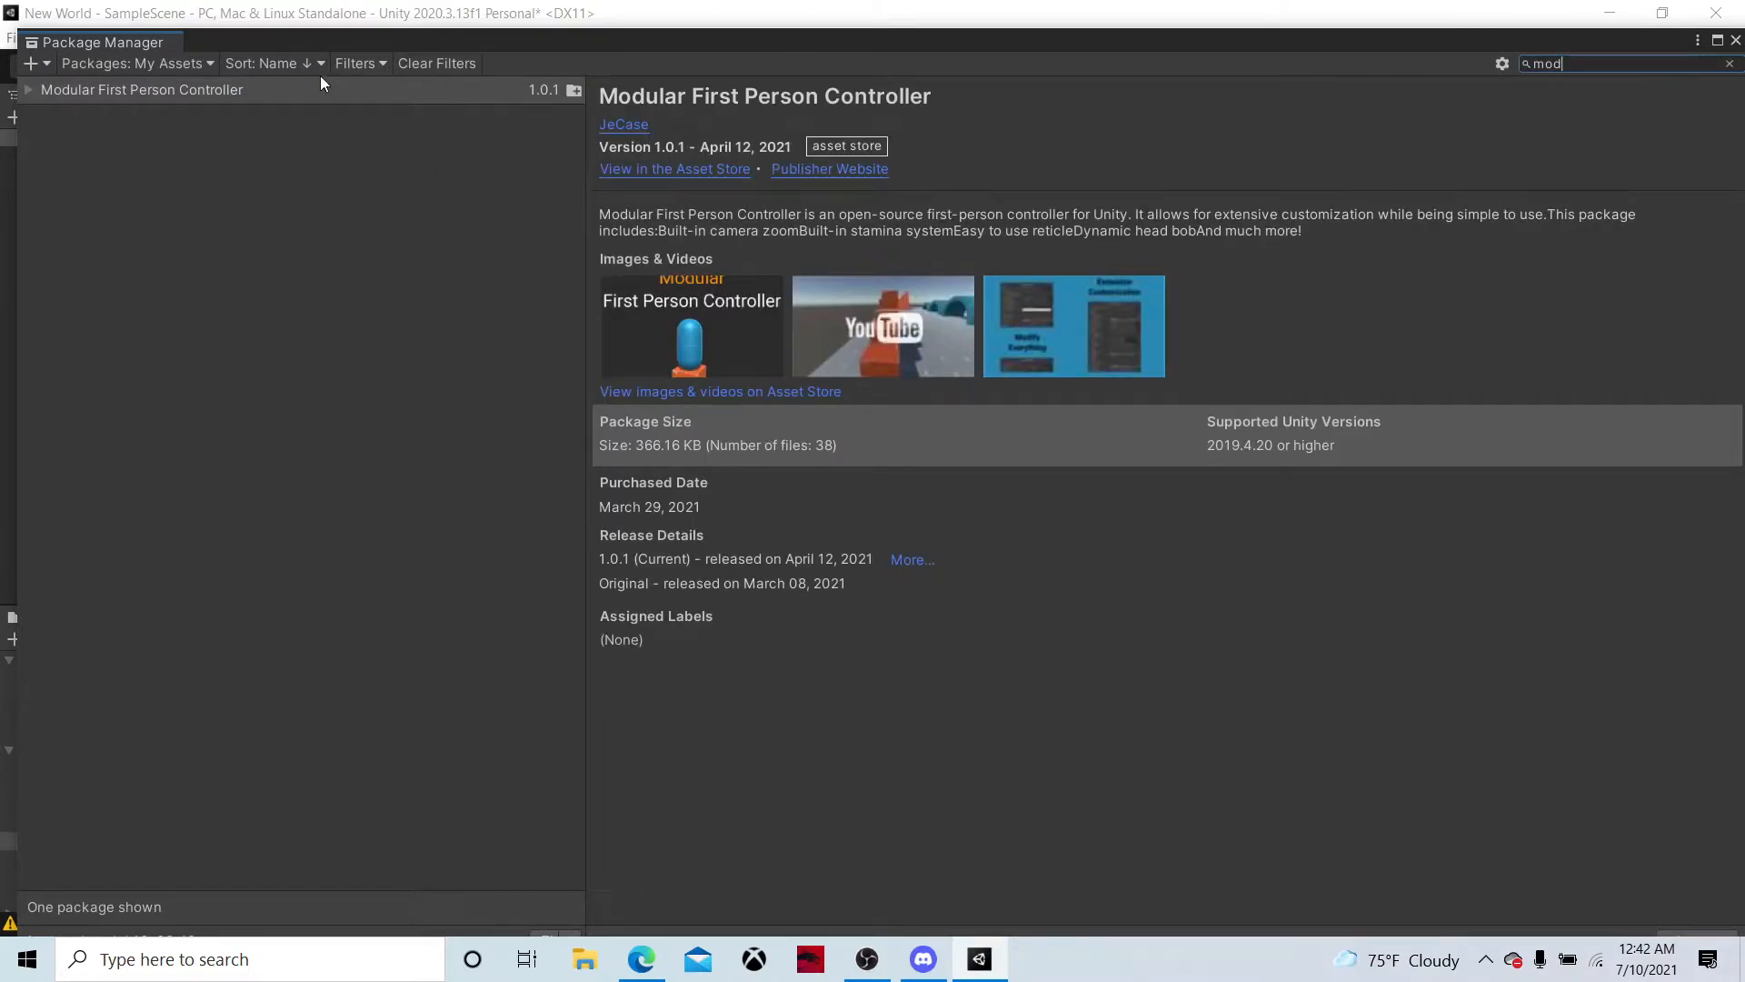
drag(1303, 44, 1243, 16)
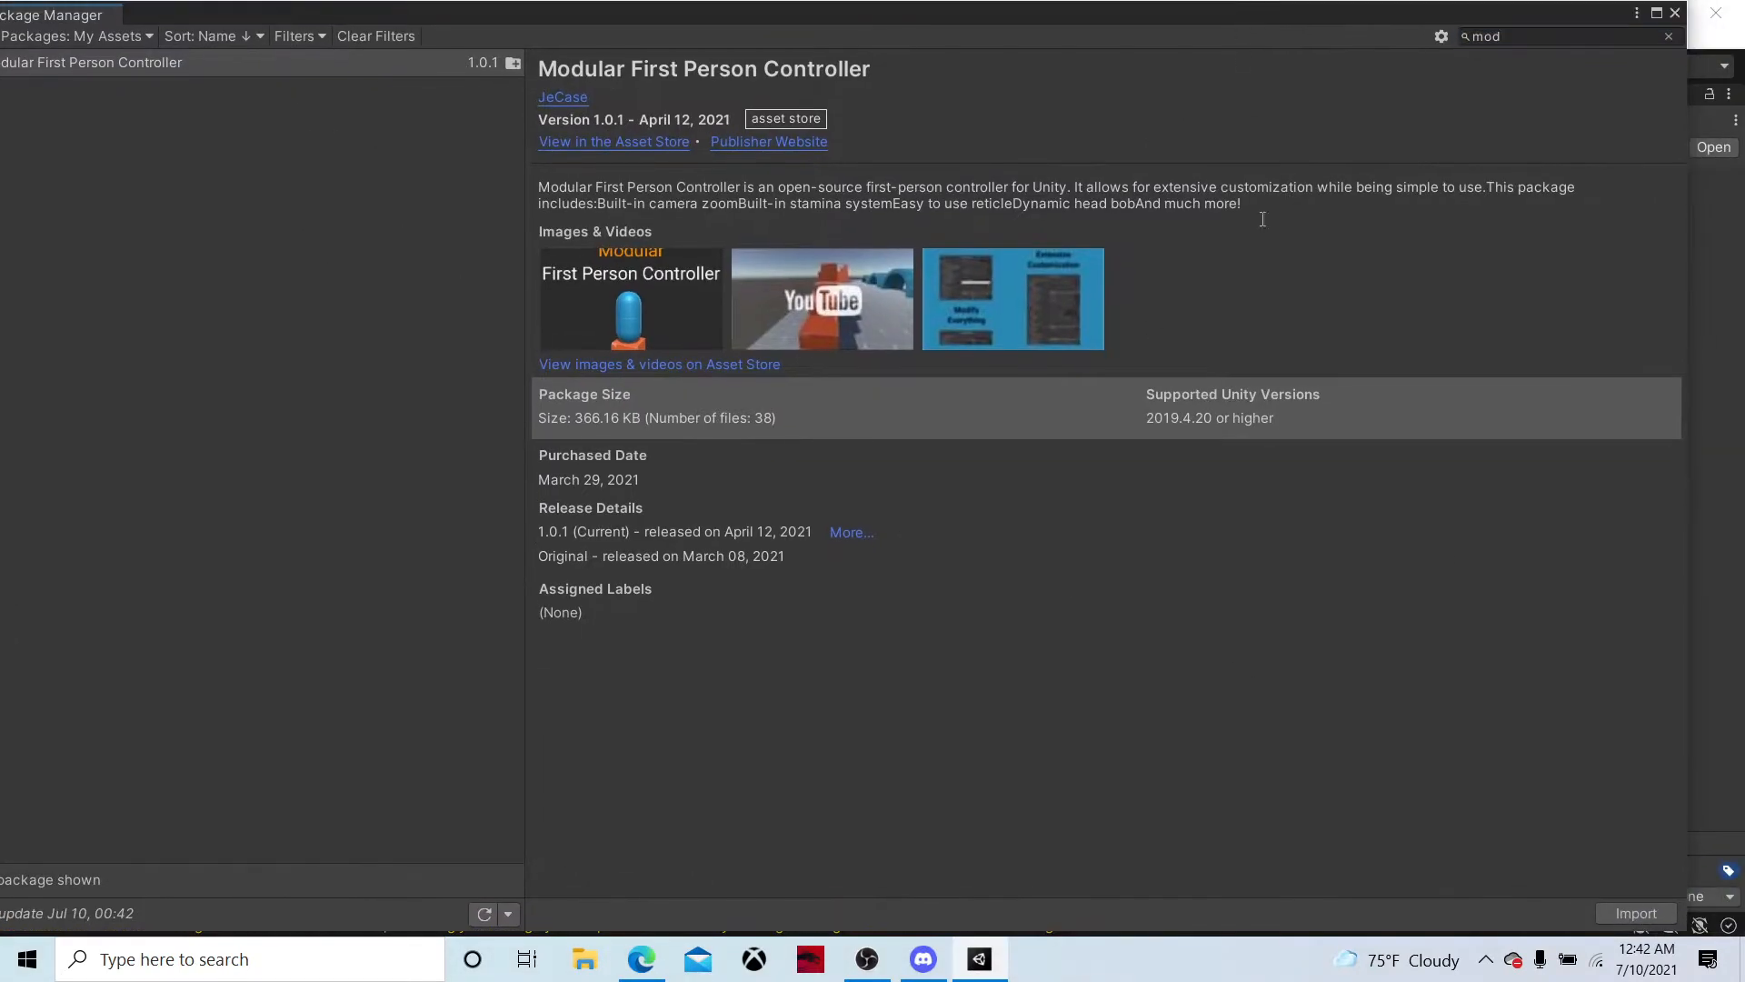
click(1636, 913)
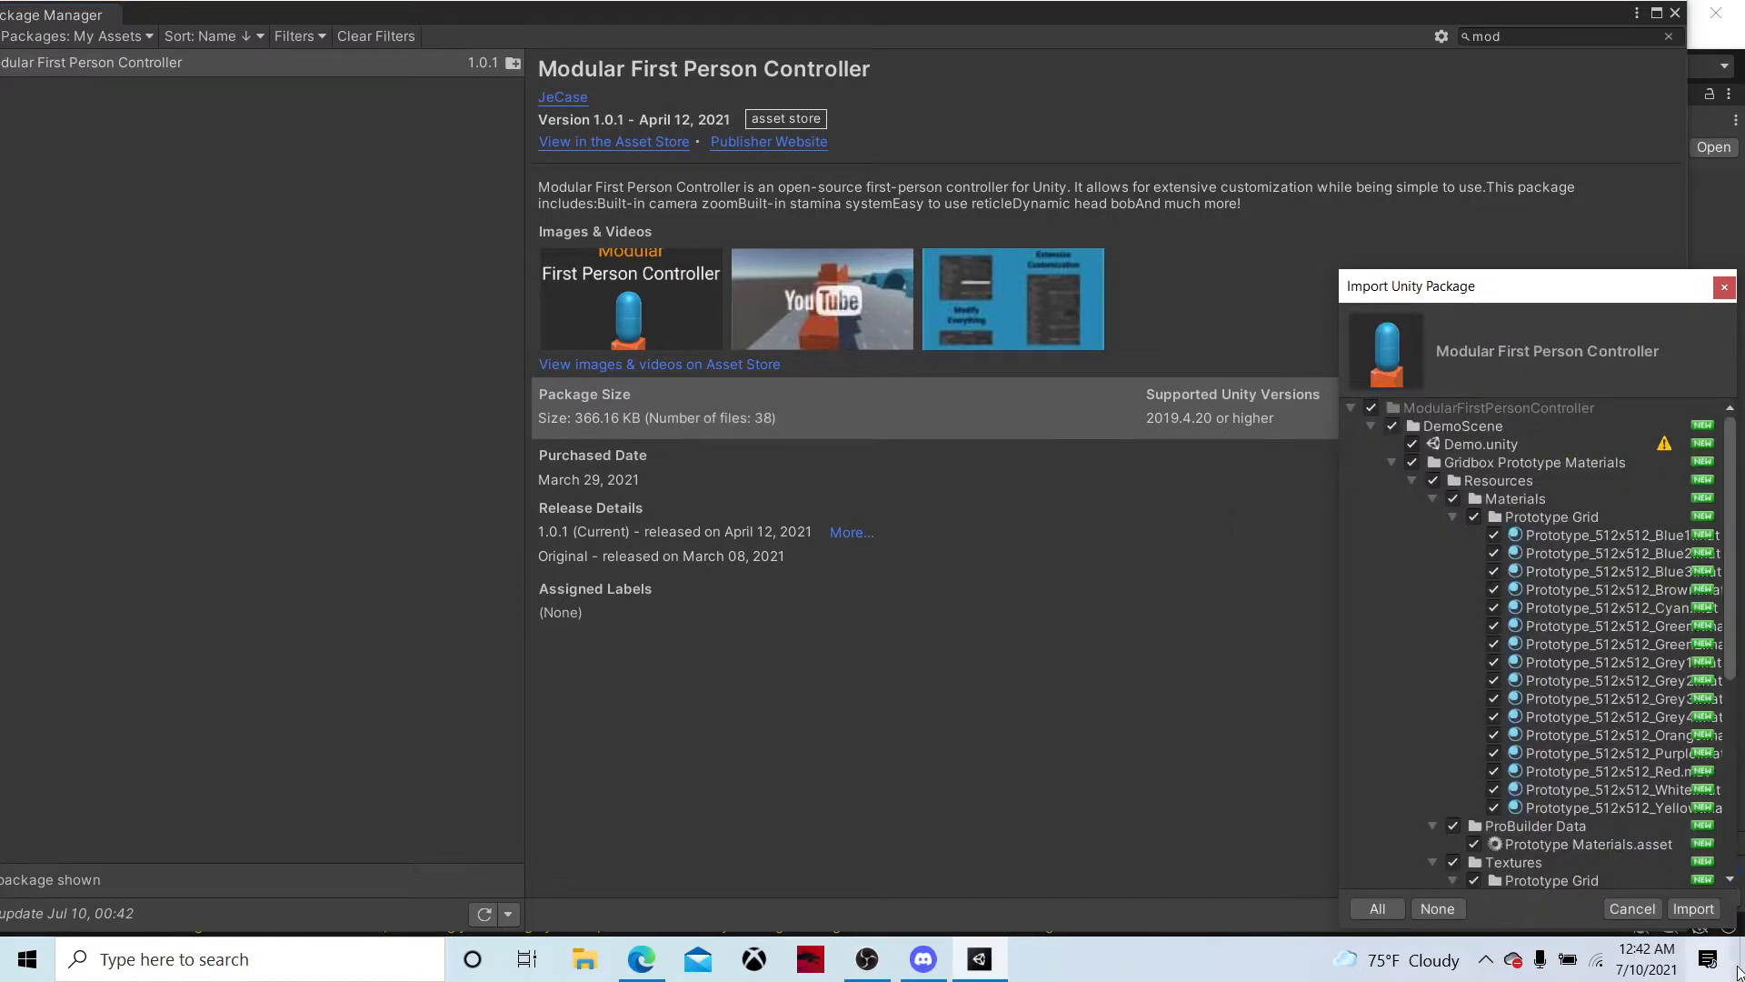
click(1717, 913)
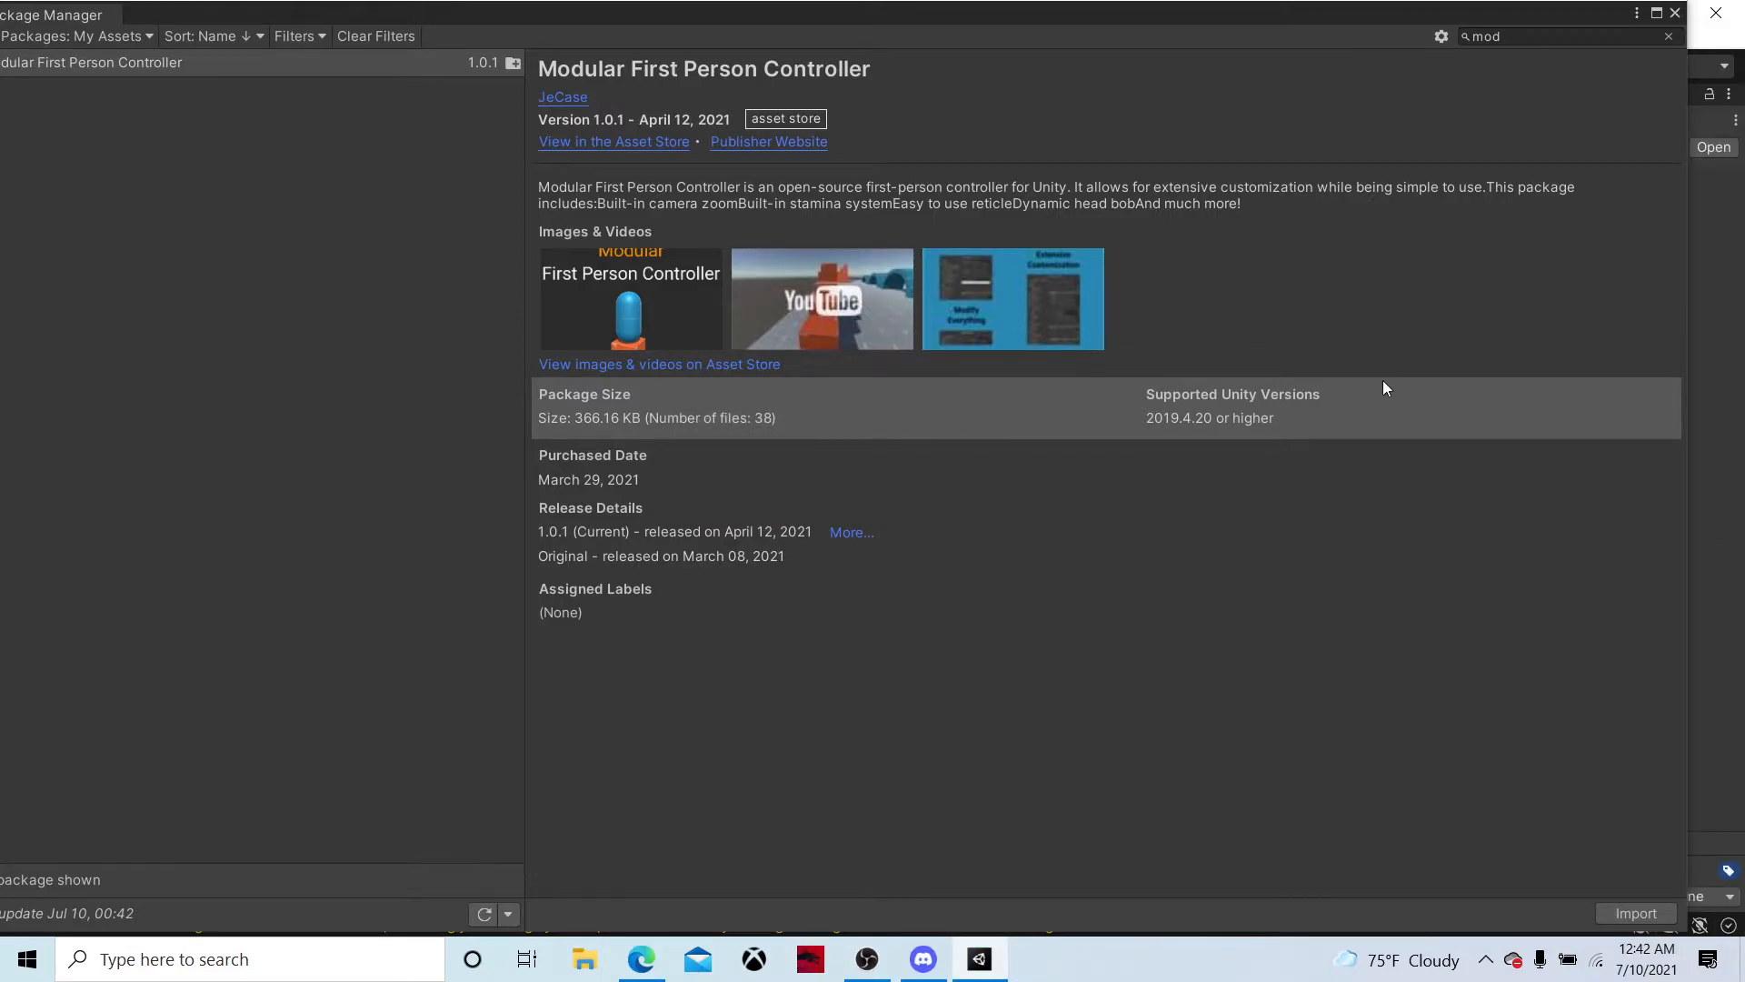
click(1675, 13)
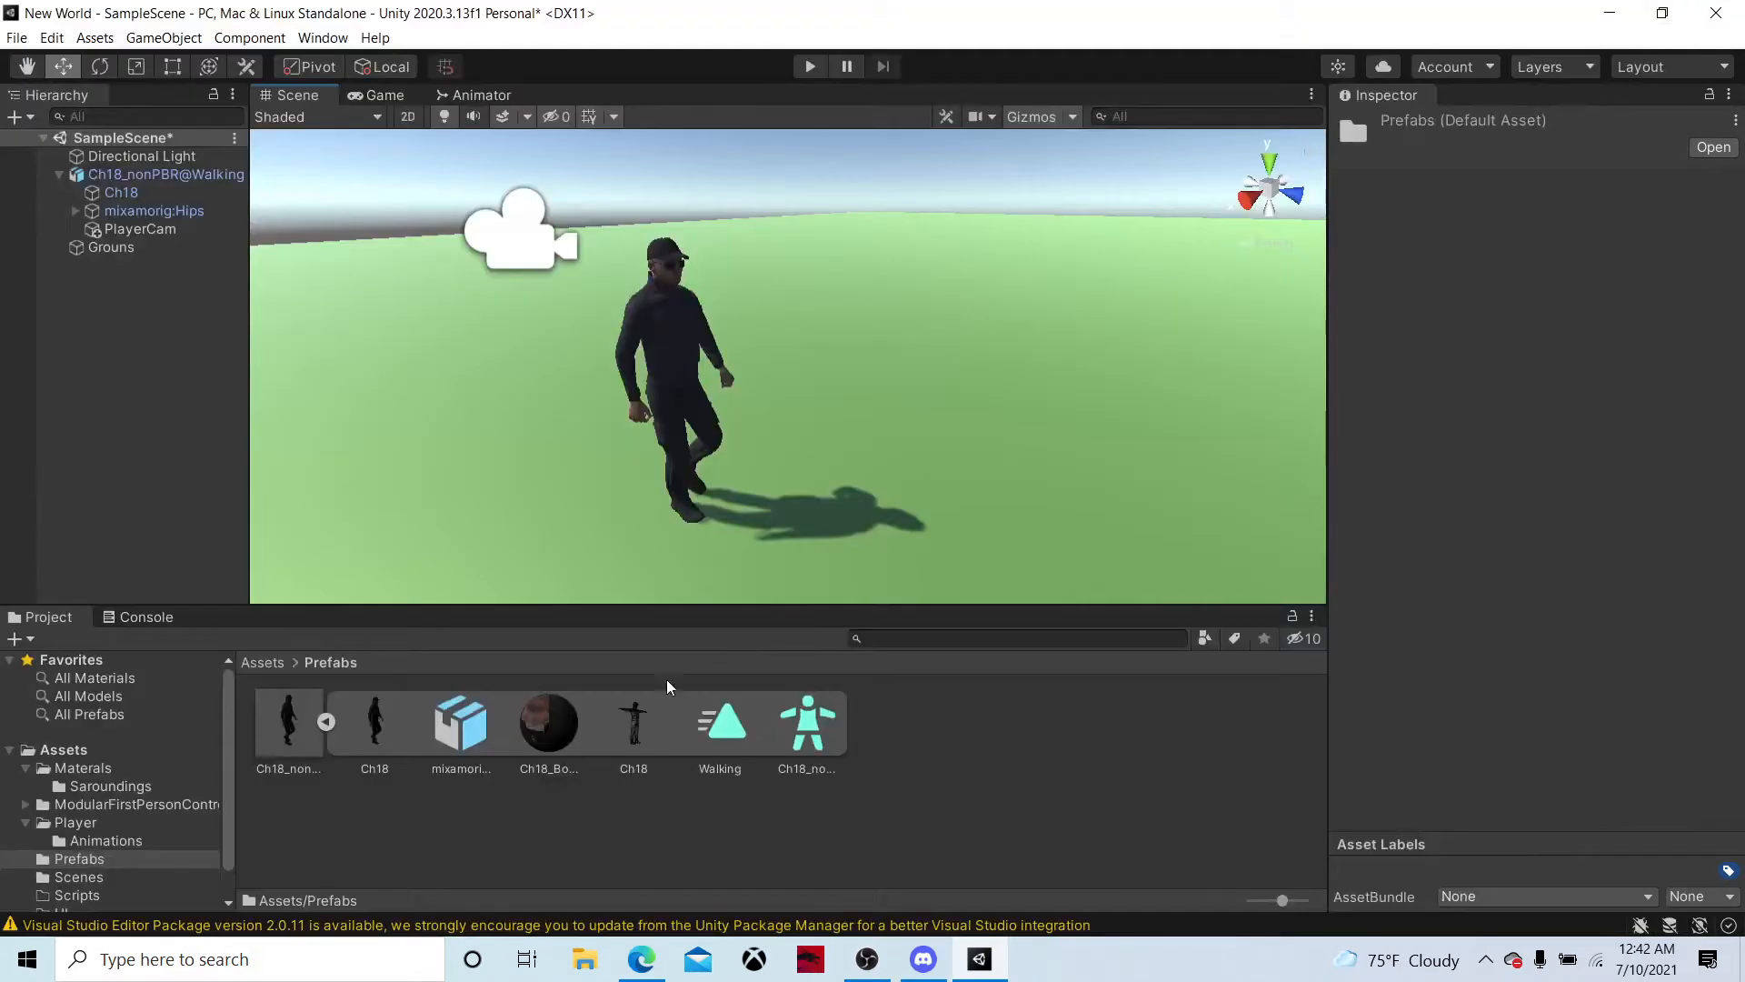
Place the FirstPersonController prefab from the imported ModularFirstPersonController assets in the scene and raise it to Y 4.917
click(263, 663)
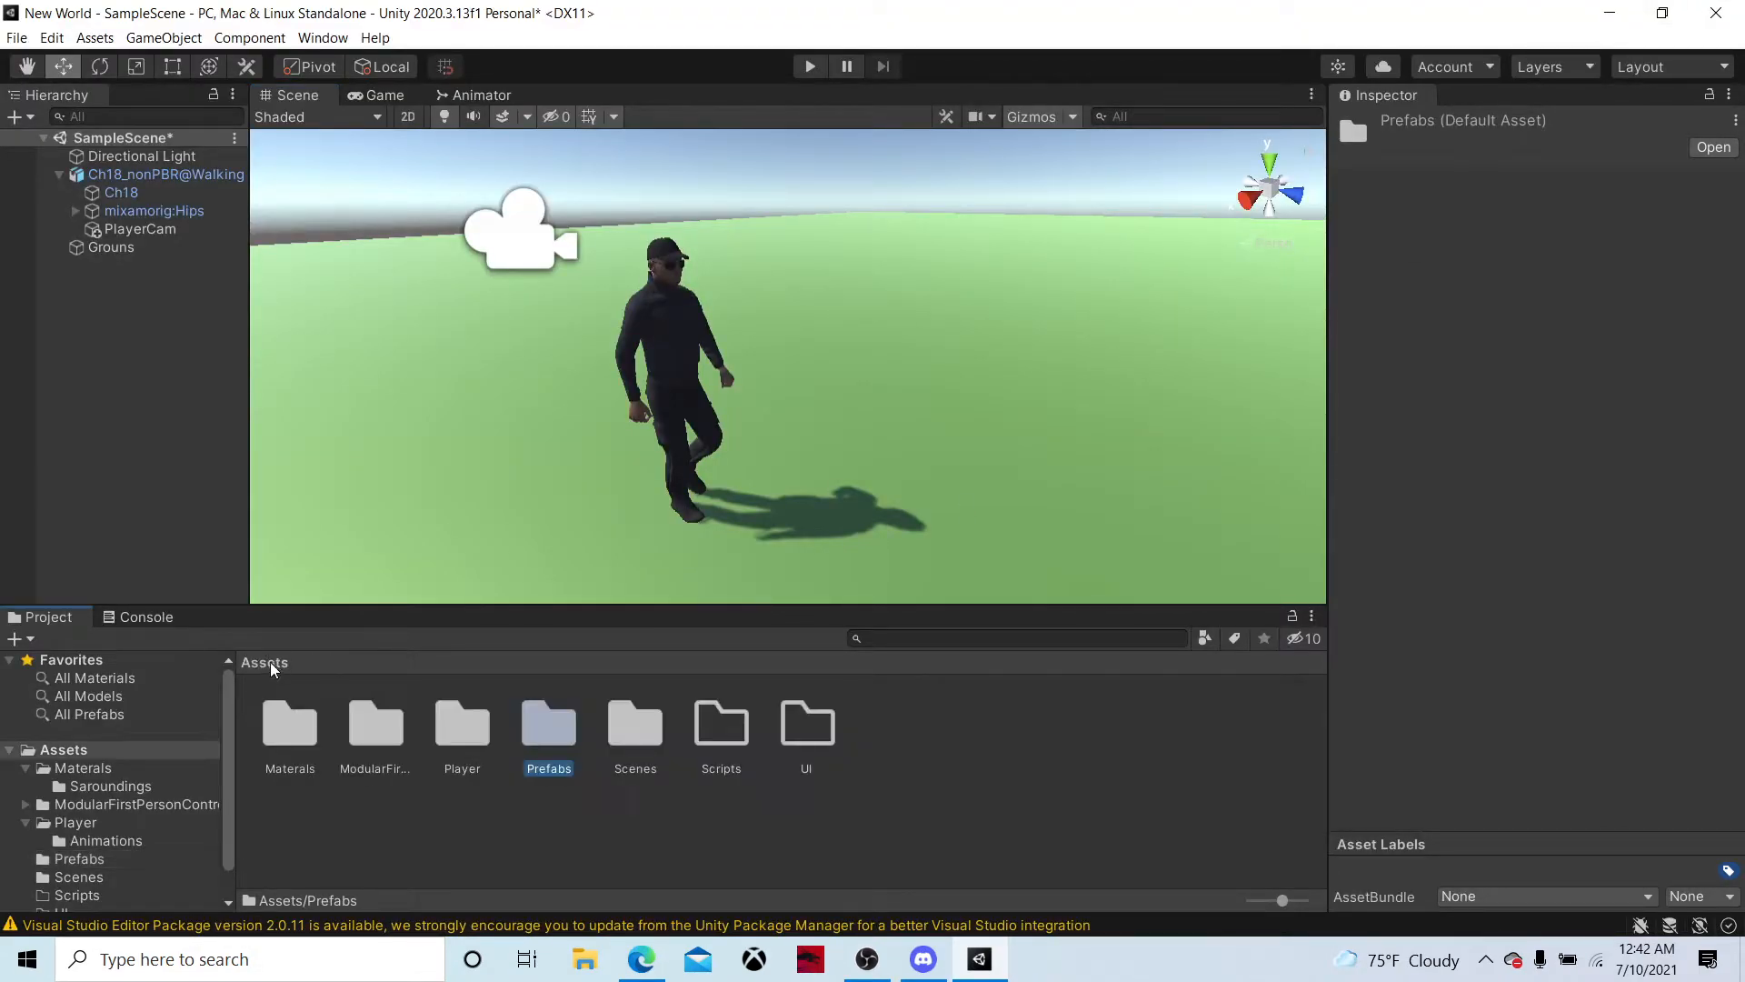
double_click(379, 725)
double_click(371, 718)
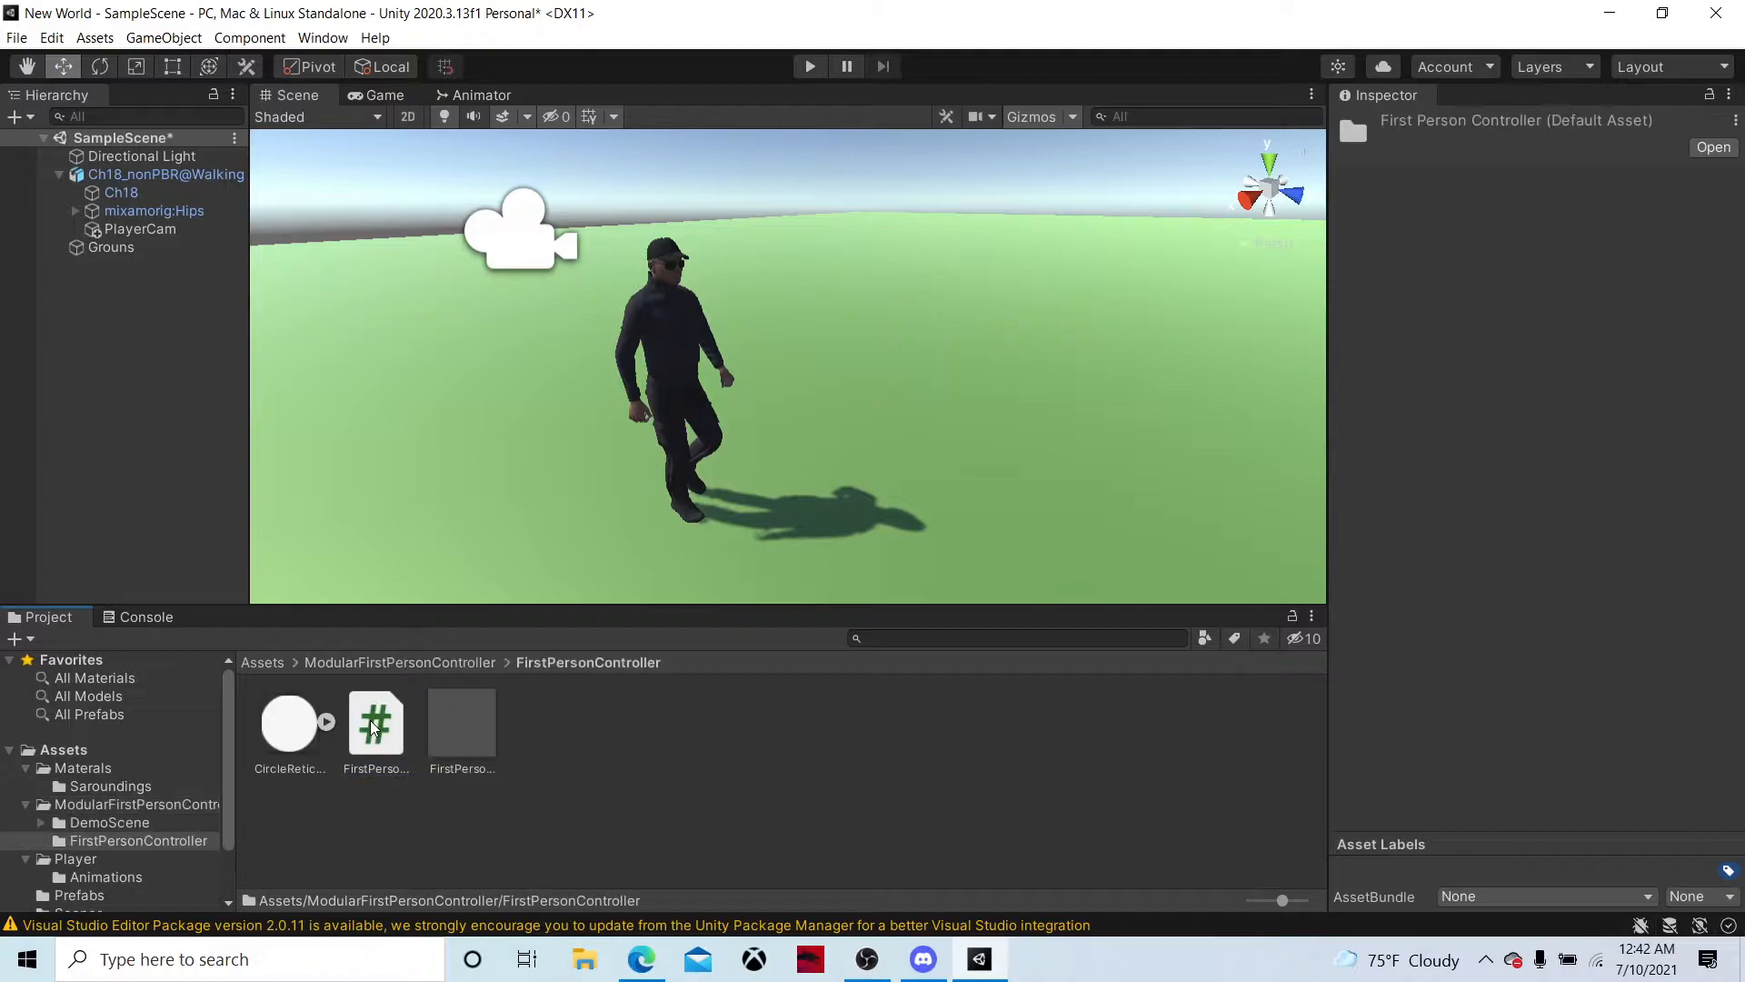
drag(483, 740, 991, 277)
right_drag(973, 358, 1065, 223)
key(w)
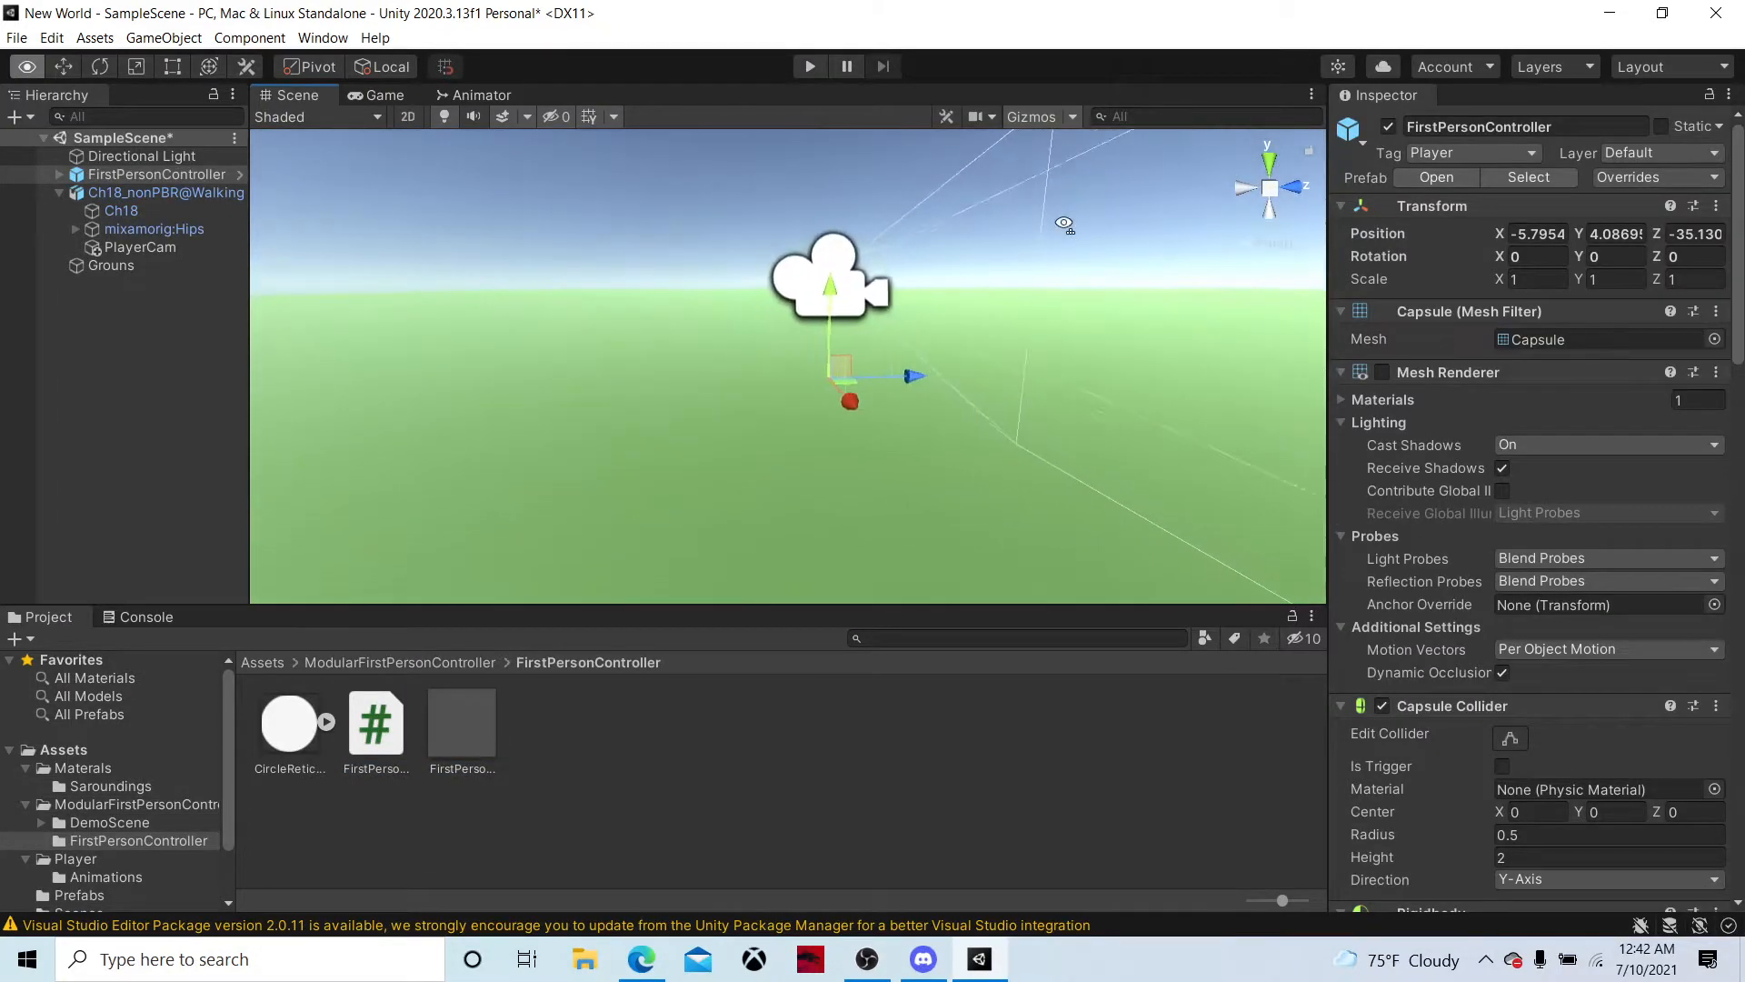
drag(846, 300, 903, 178)
Create an empty child object named PlayerPrefab under FirstPersonController
drag(198, 197, 151, 189)
right_click(160, 178)
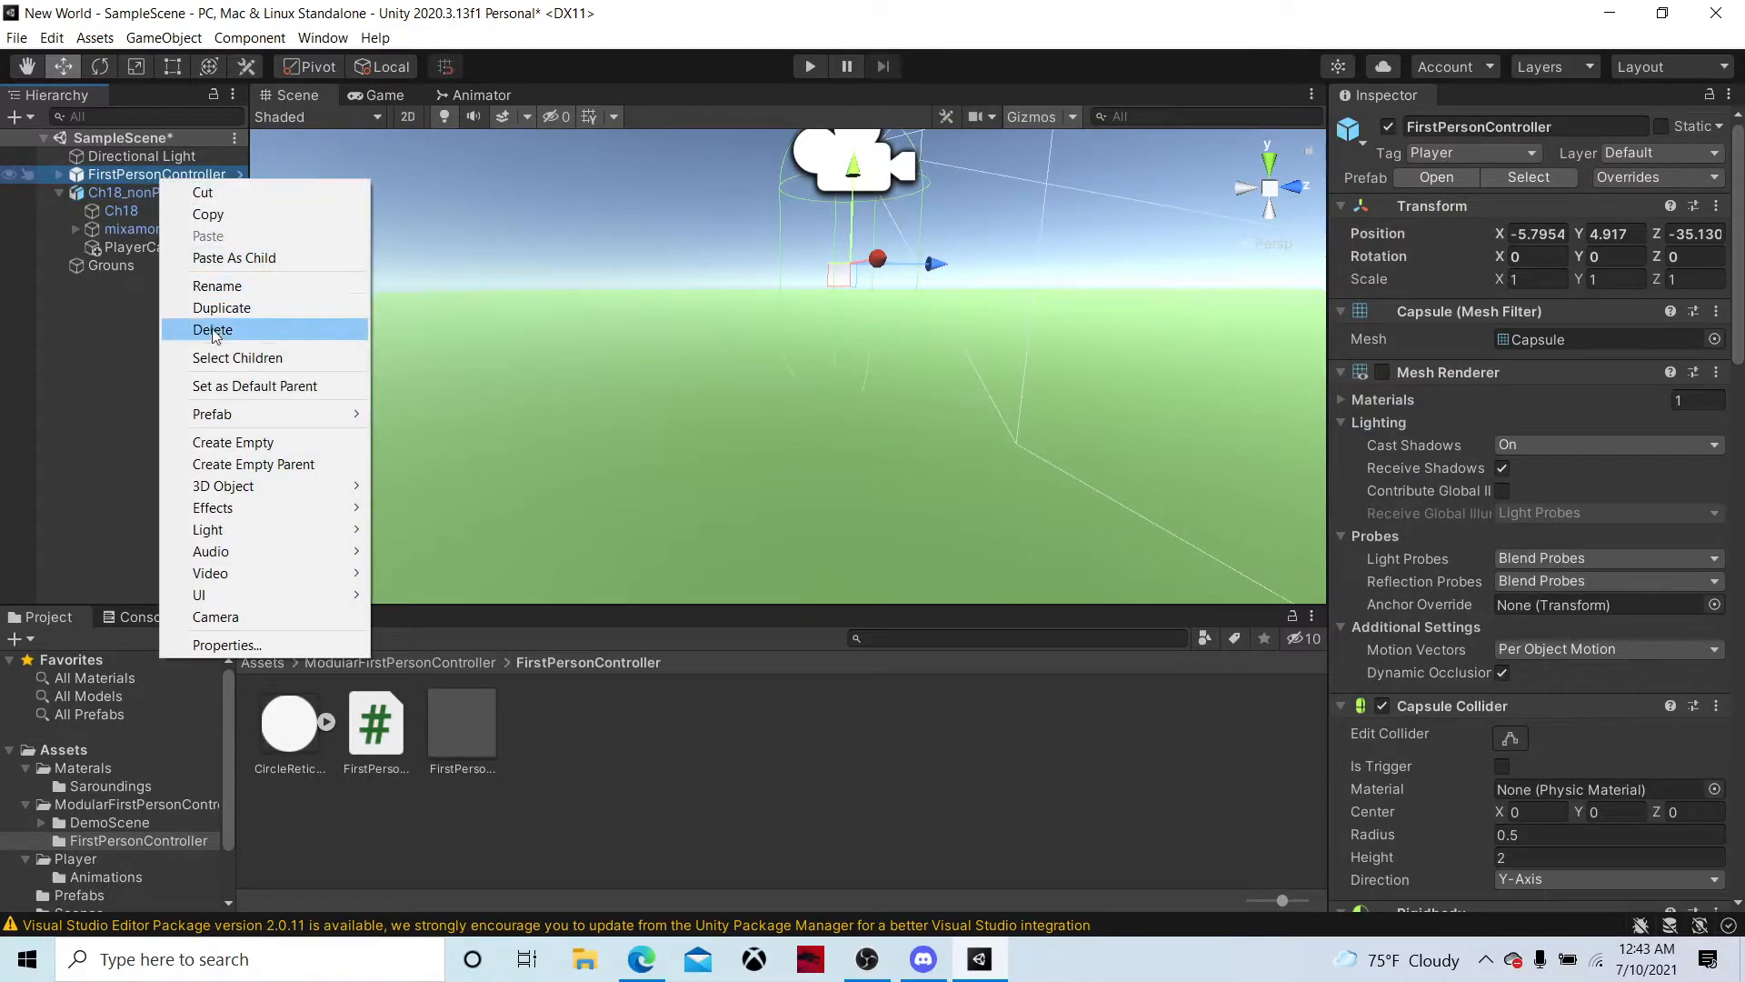
click(233, 465)
text(Pl)
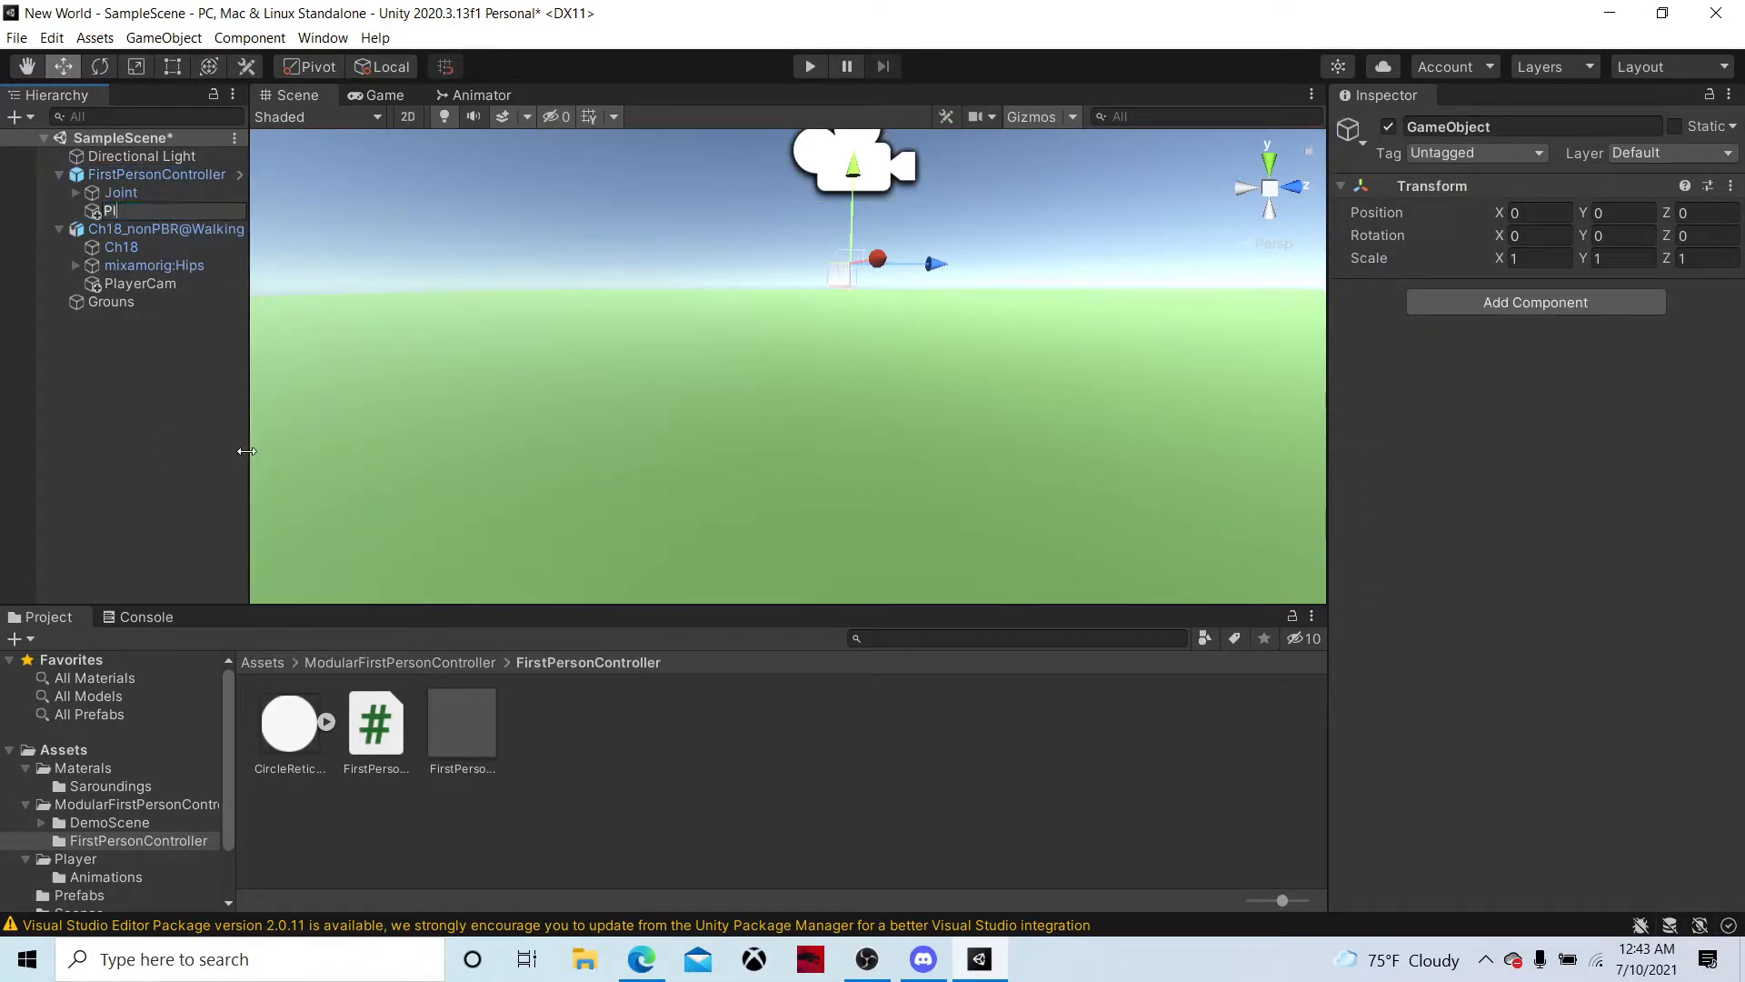
text(ayerPrefab)
key(Return)
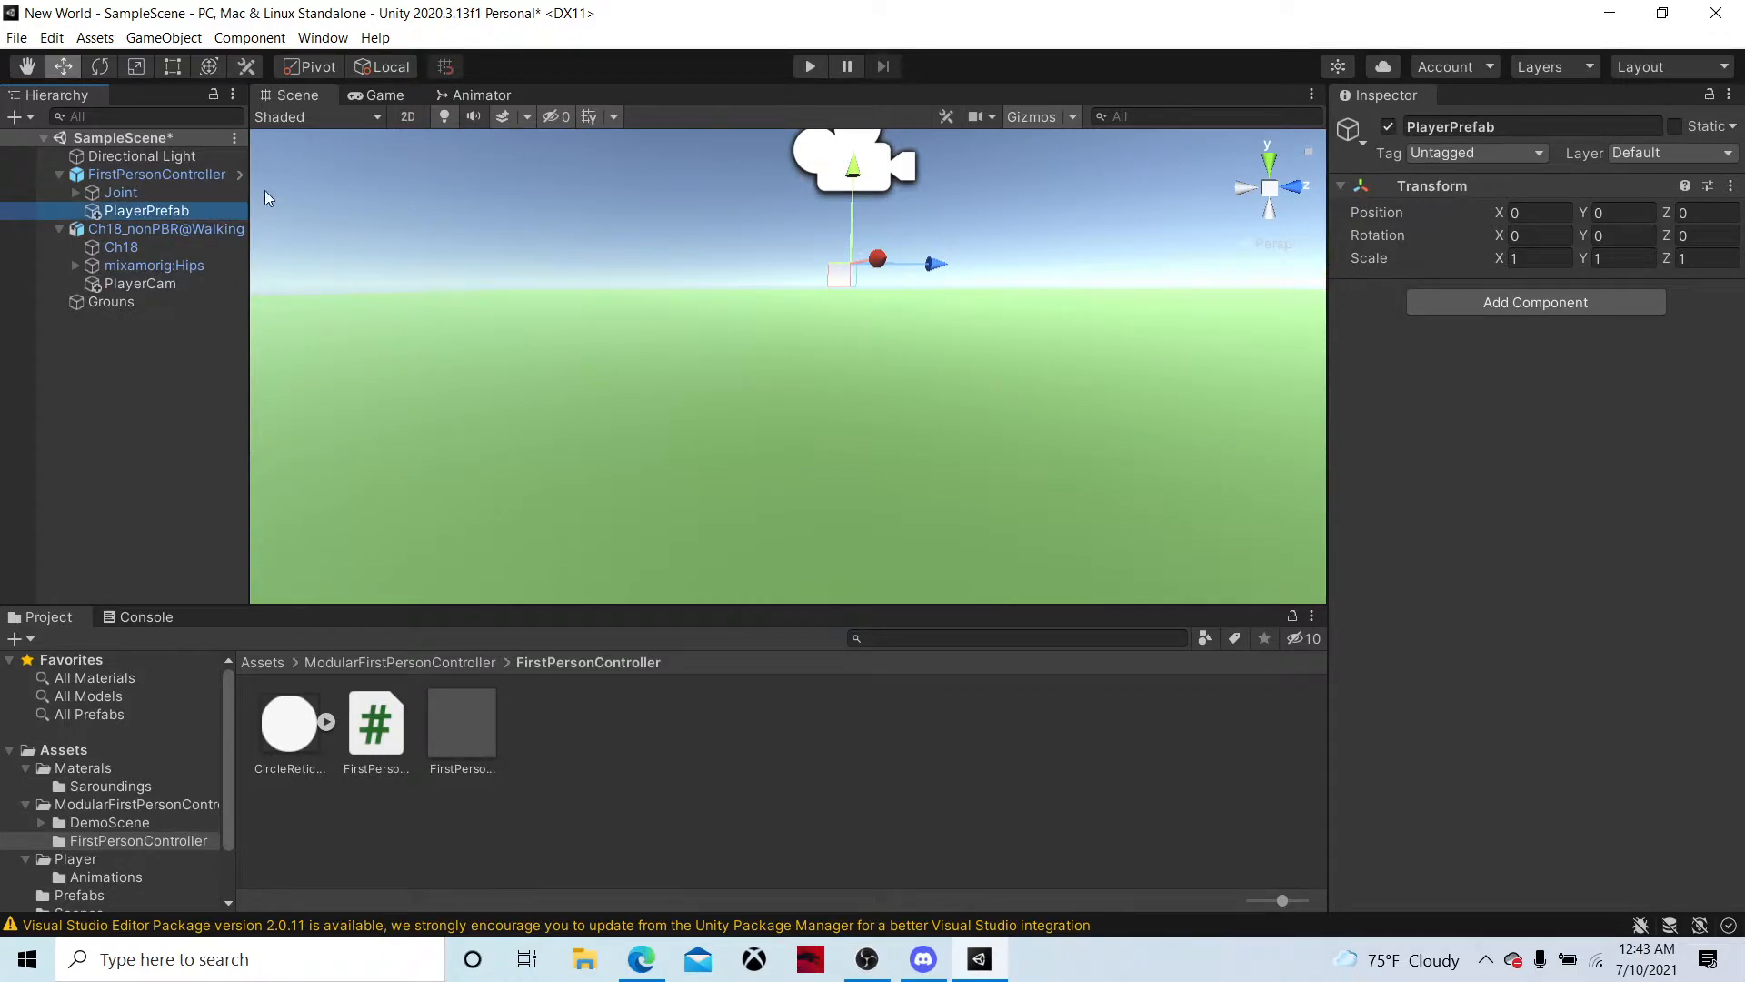
Parent the Ch18_nonPBR@Walking character to PlayerPrefab and move it to X 0.25
drag(185, 231, 183, 209)
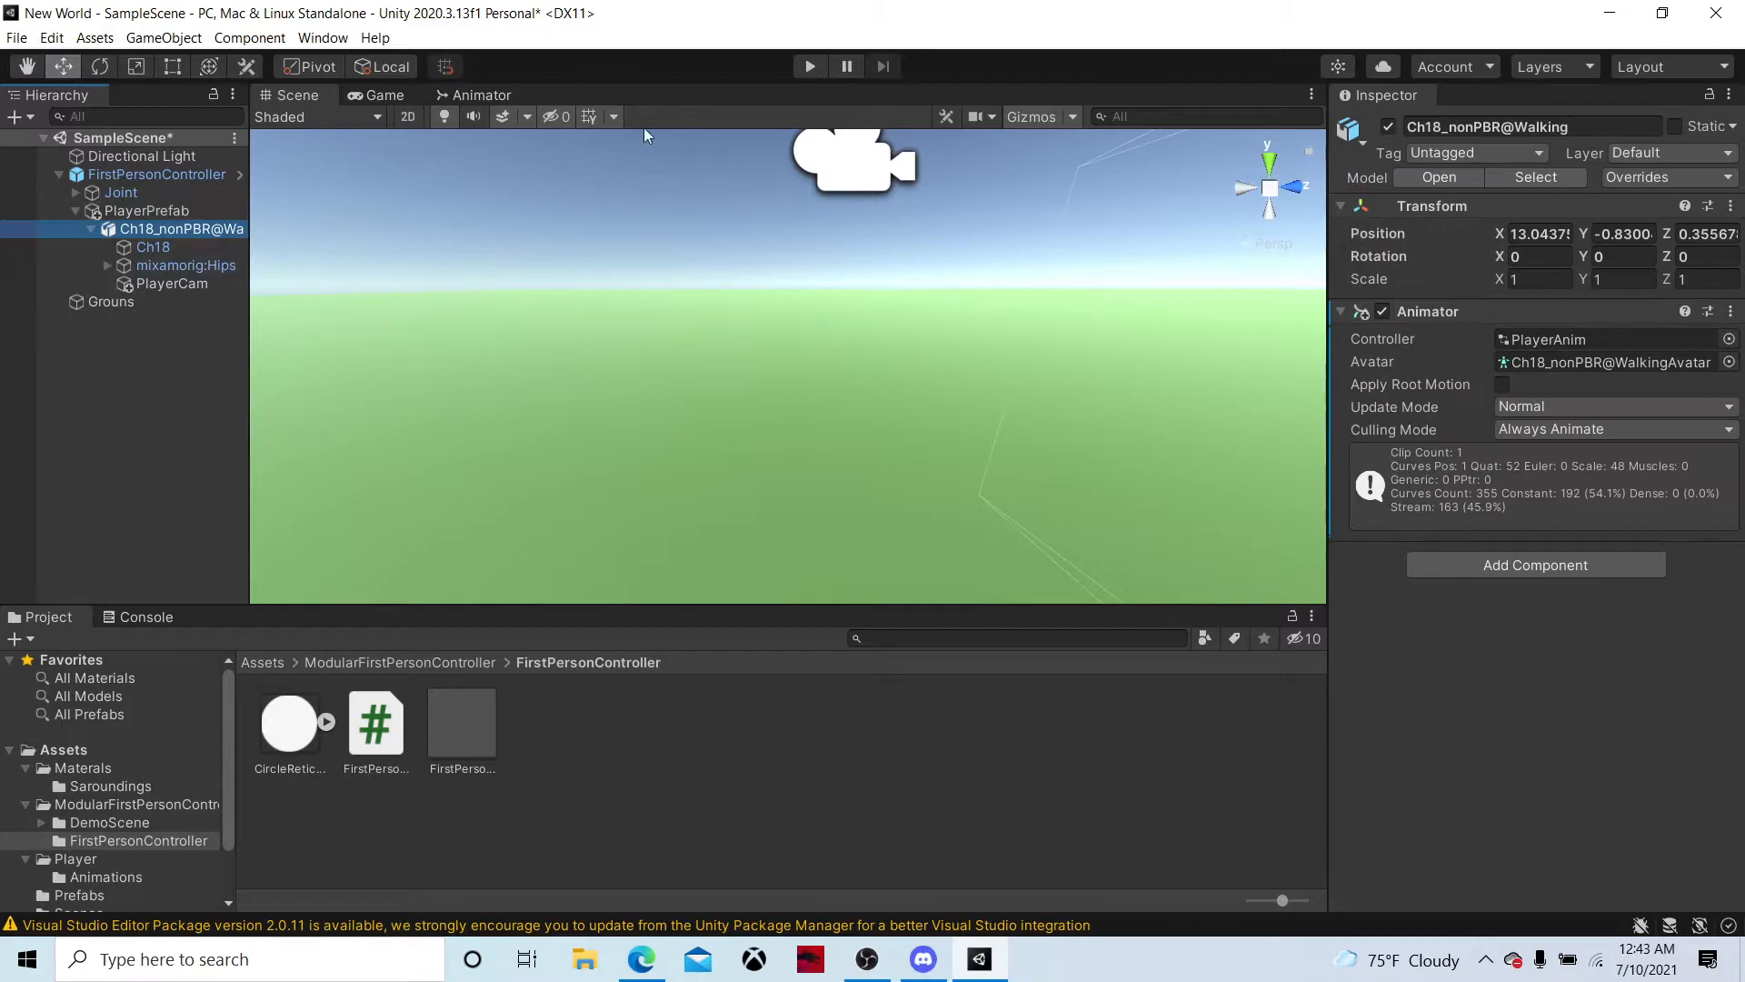
key(f)
drag(1104, 311, 760, 369)
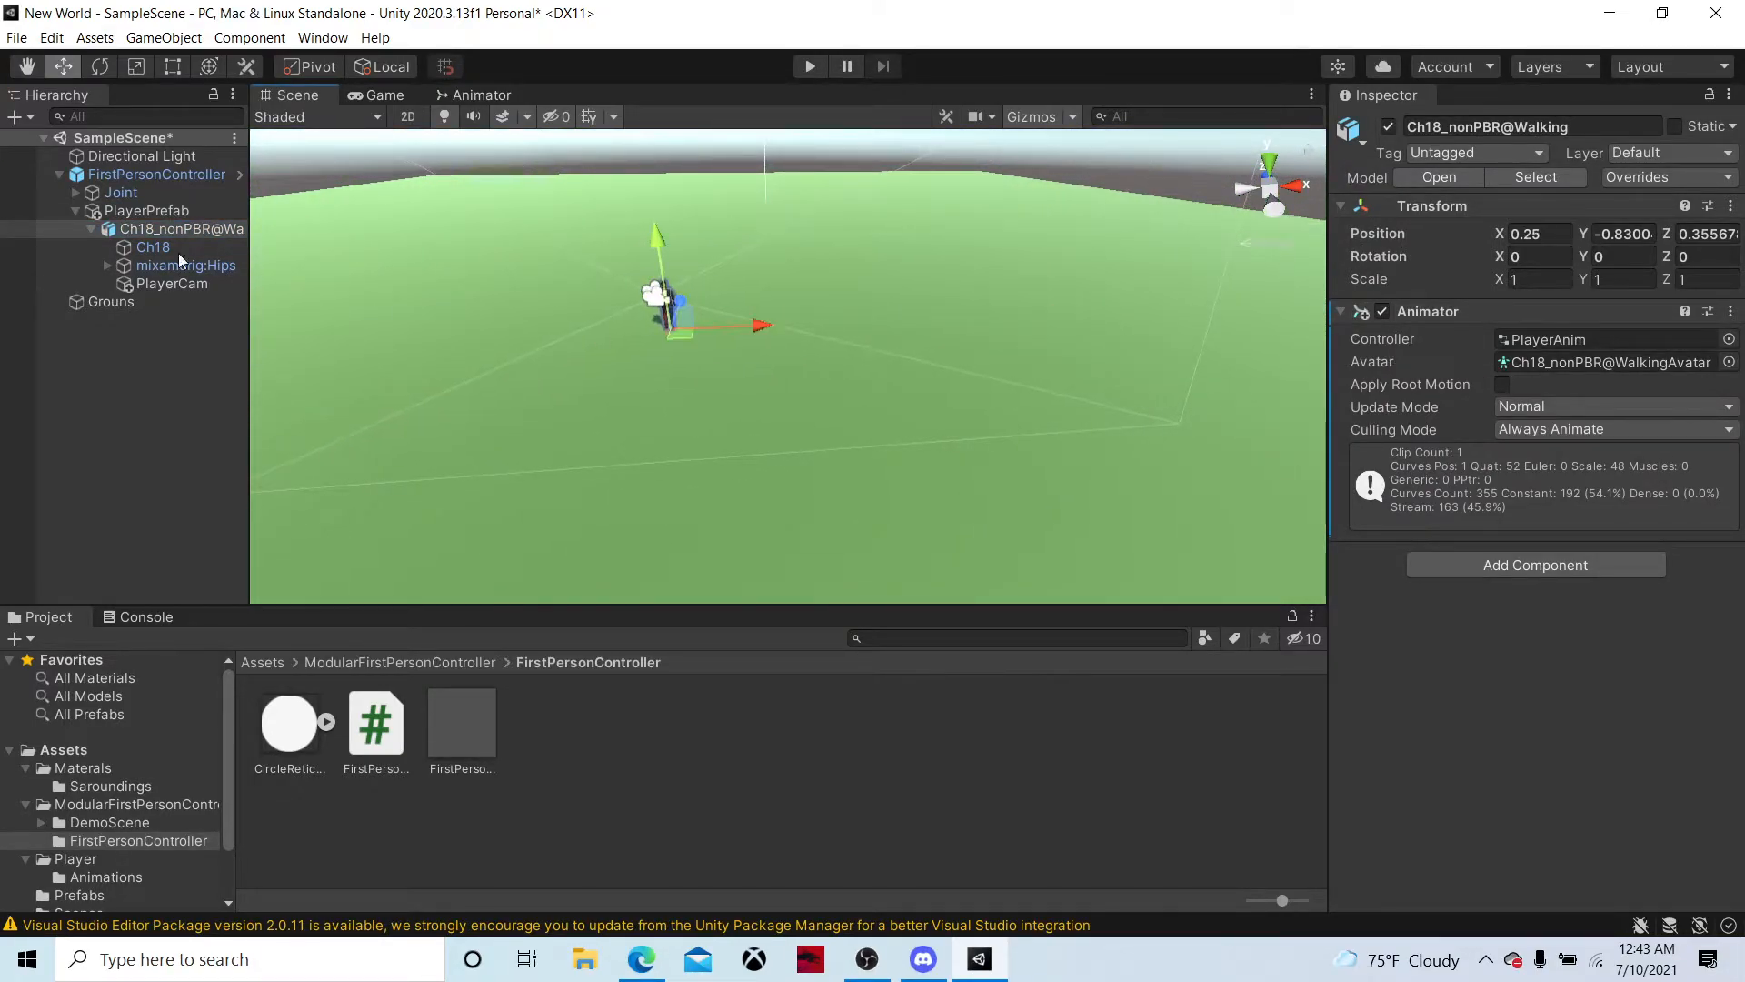
Deactivate the PlayerCamera object under the FirstPersonController's Joint
click(76, 192)
click(165, 210)
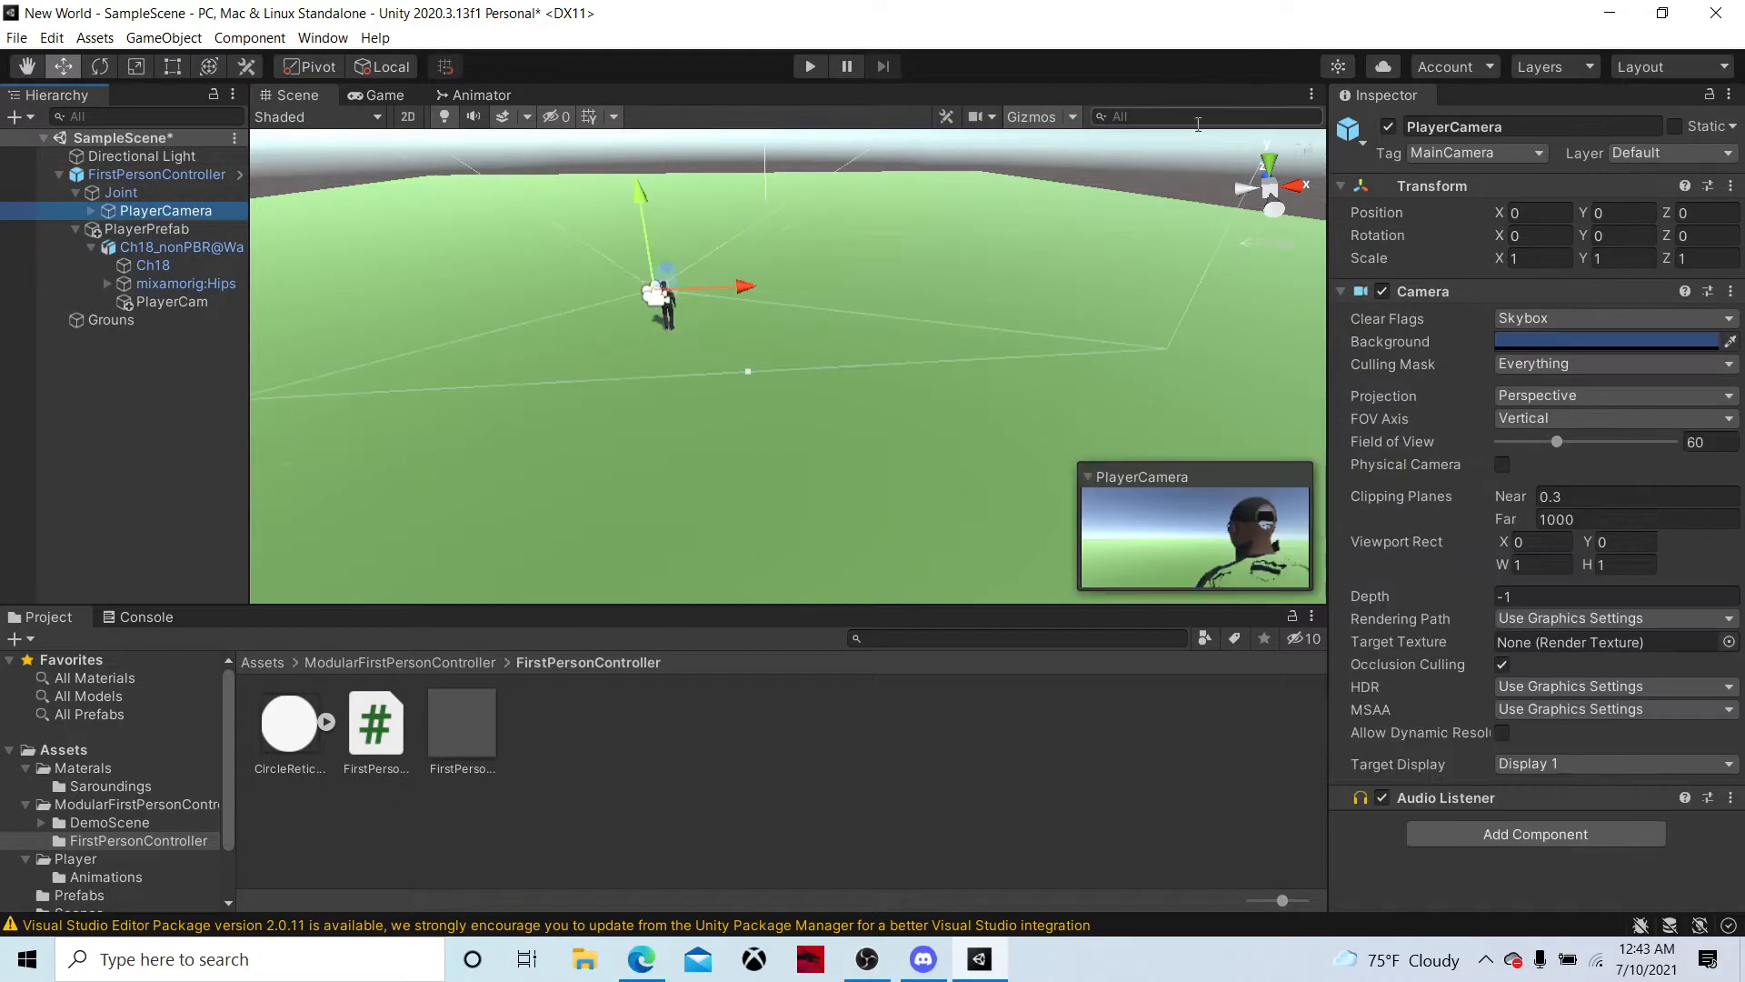
click(1389, 127)
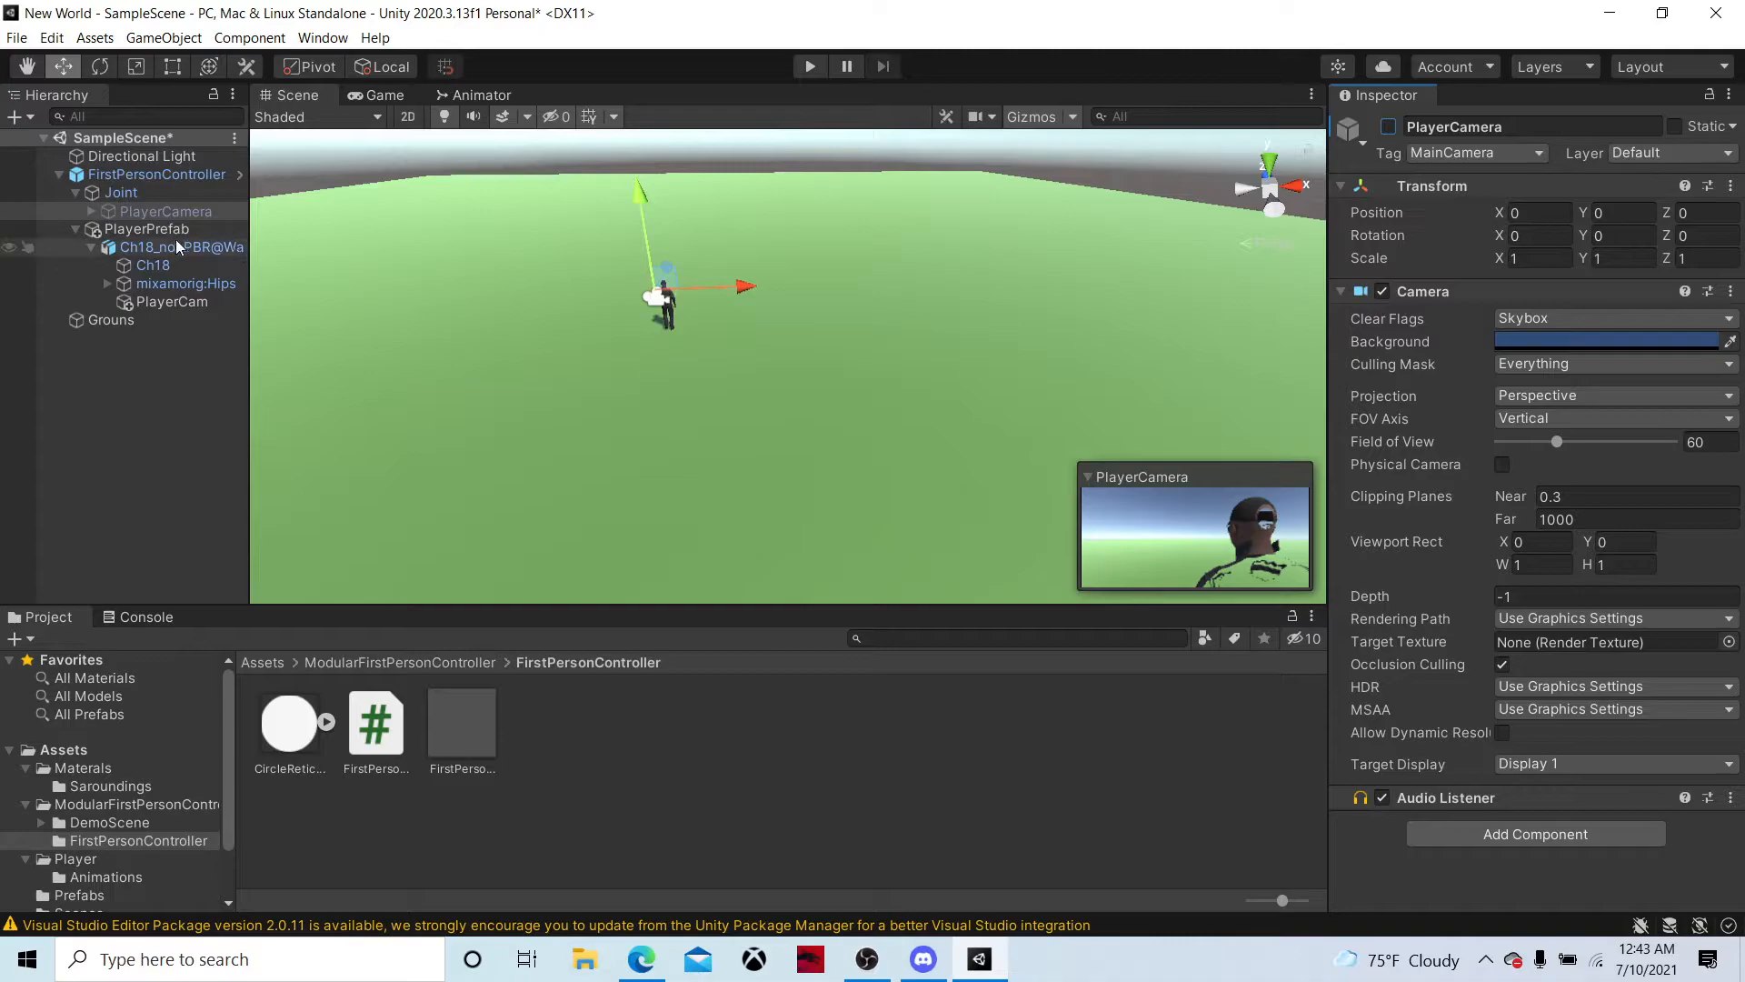
Test the character's movement across the ground in Play mode, then stop the game
click(810, 67)
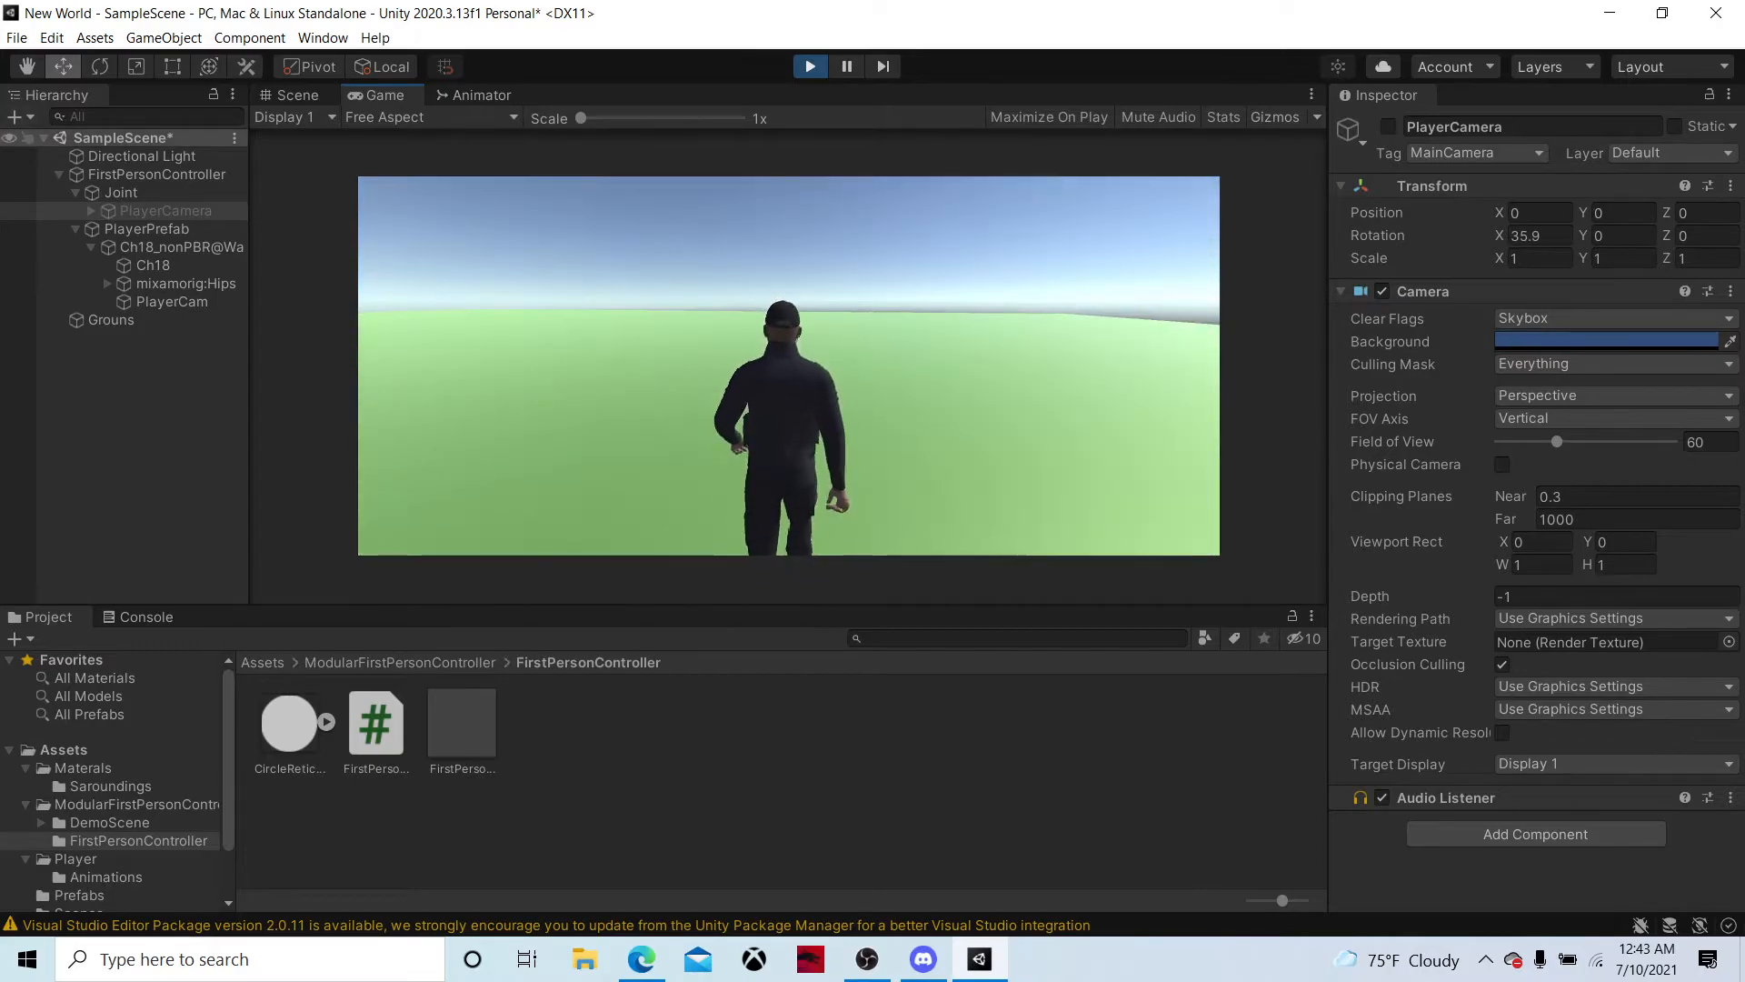
key(shift+w)
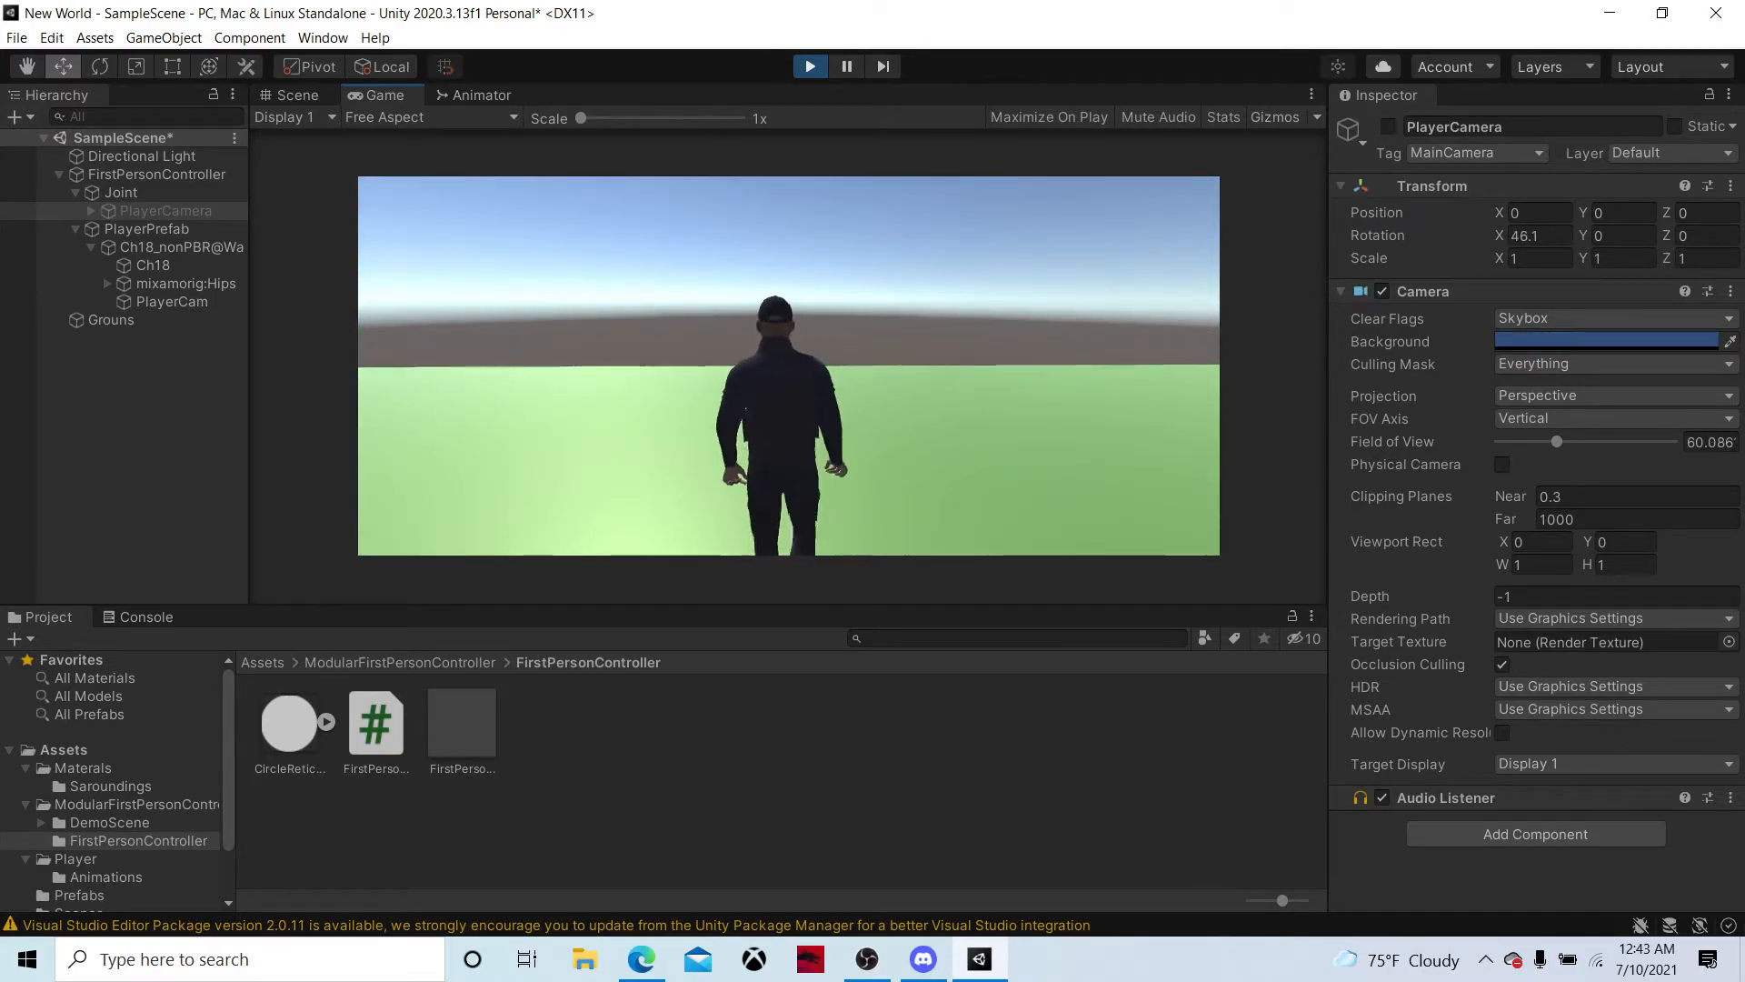
right_click(788, 365)
key(alt+Tab)
click(812, 68)
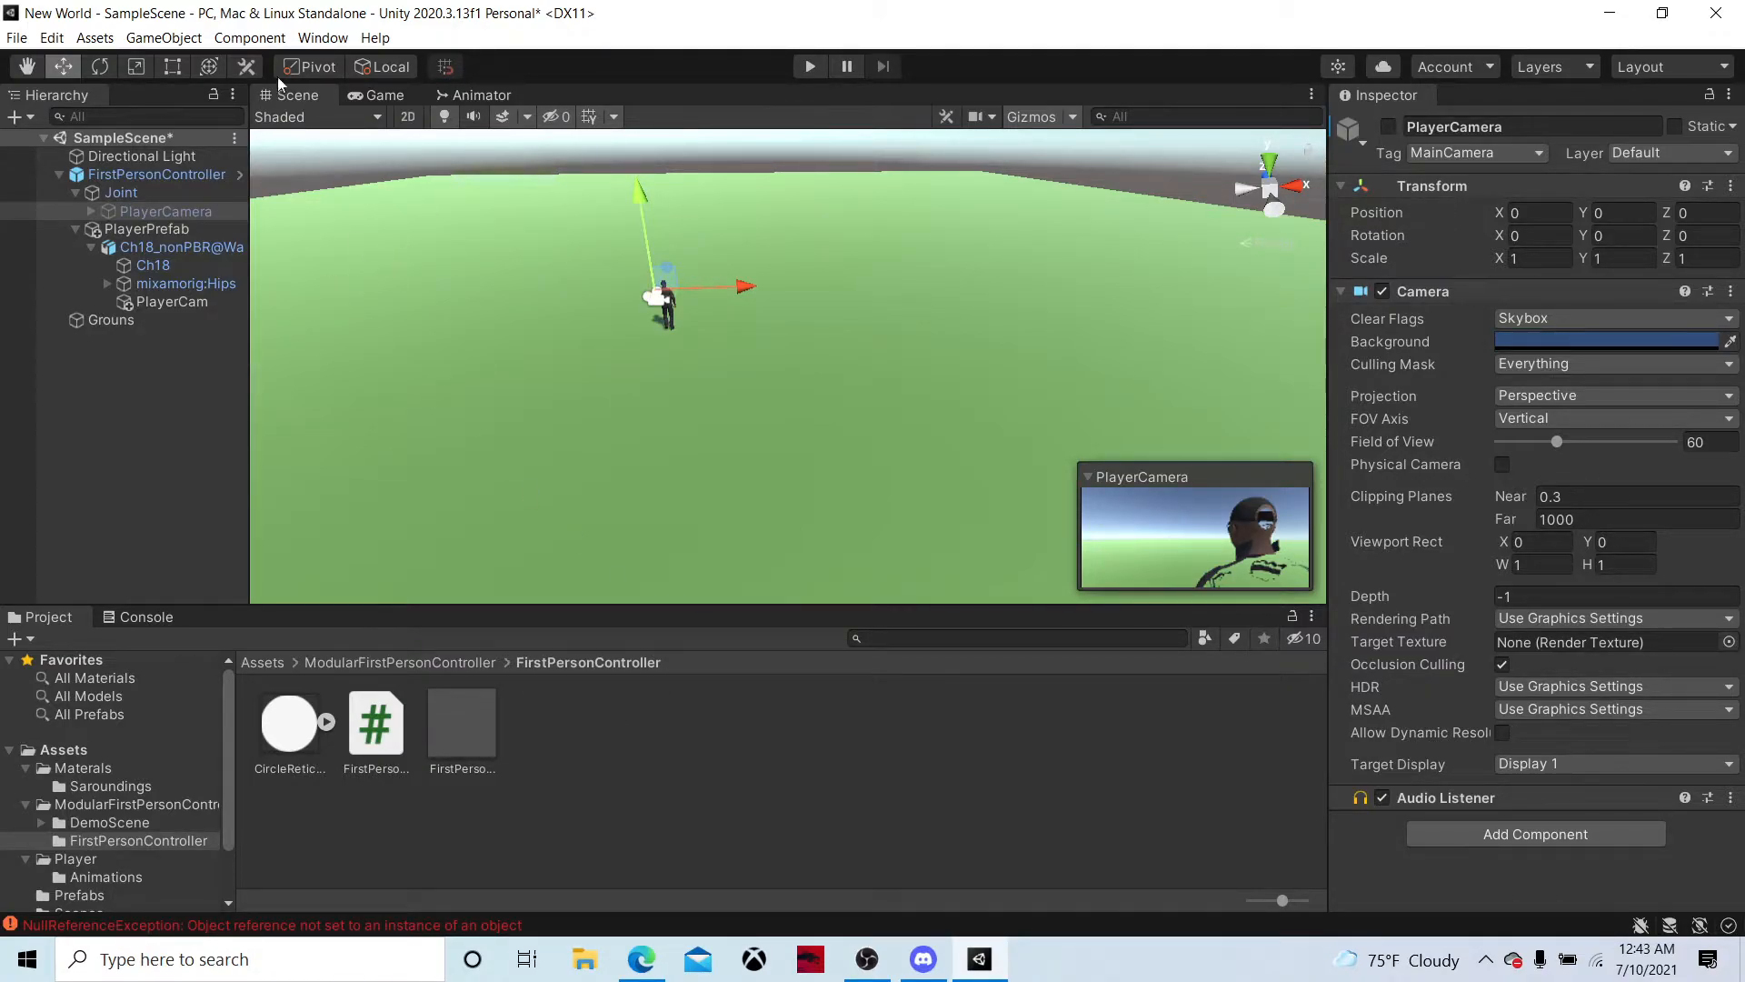
click(160, 175)
click(75, 231)
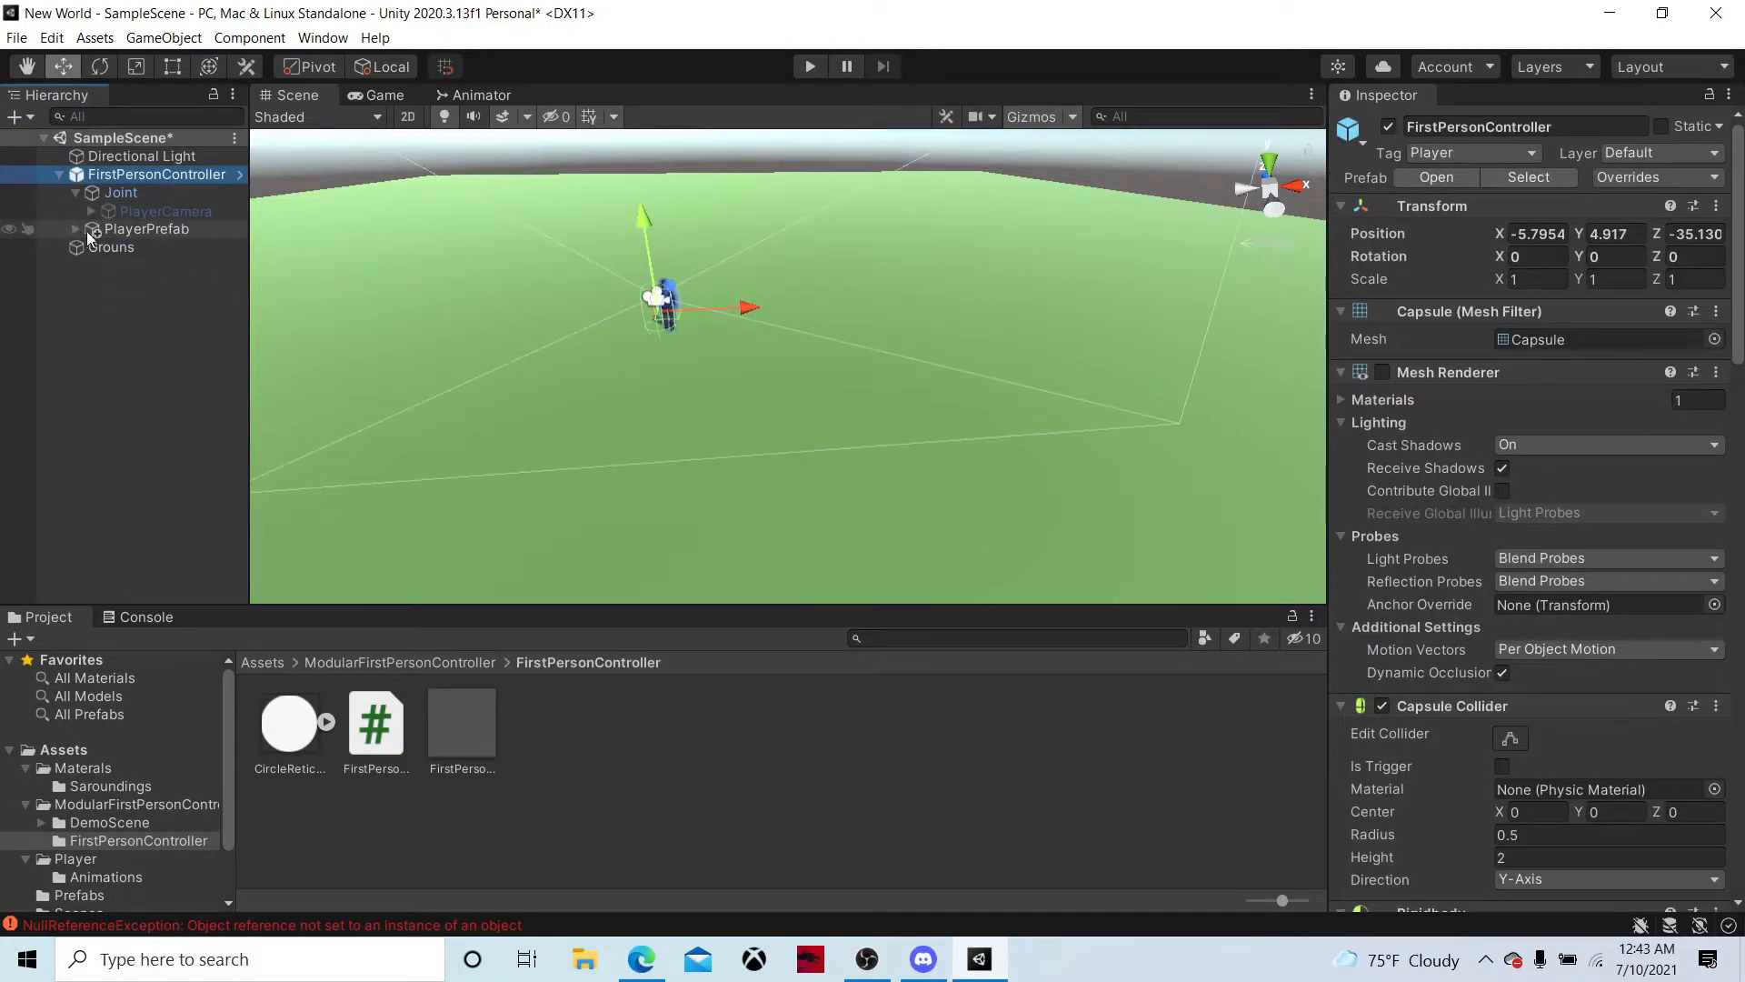
click(74, 231)
click(100, 230)
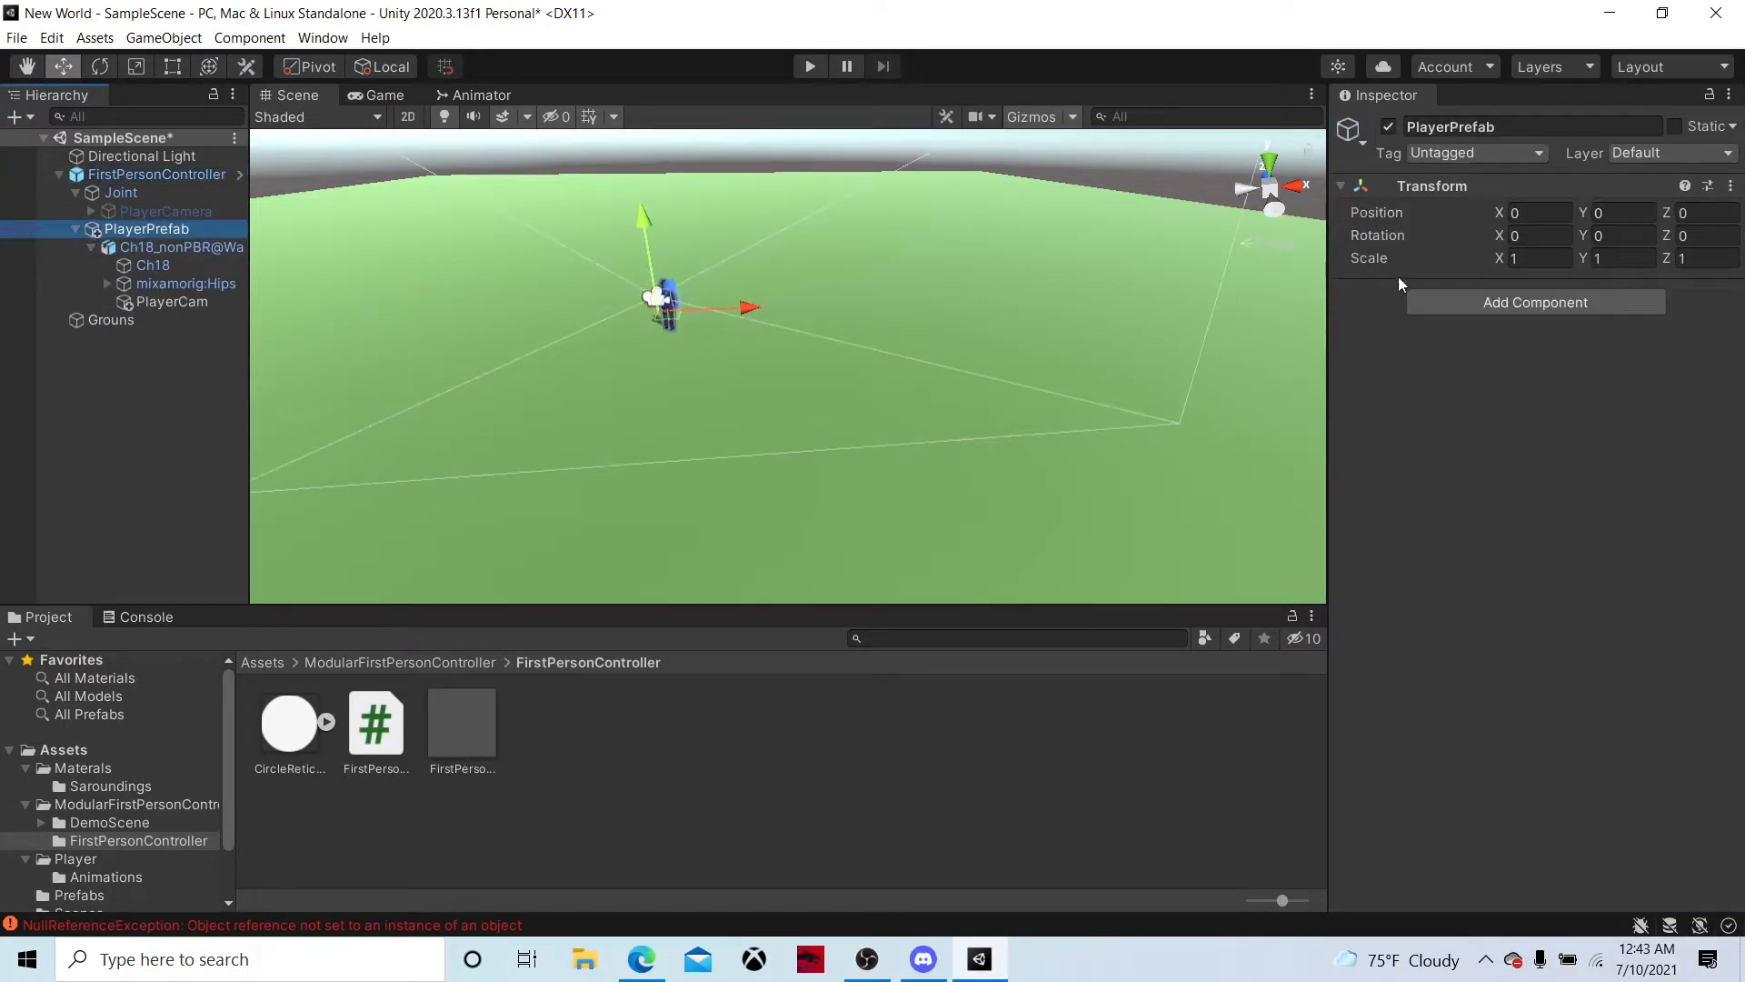
click(1454, 302)
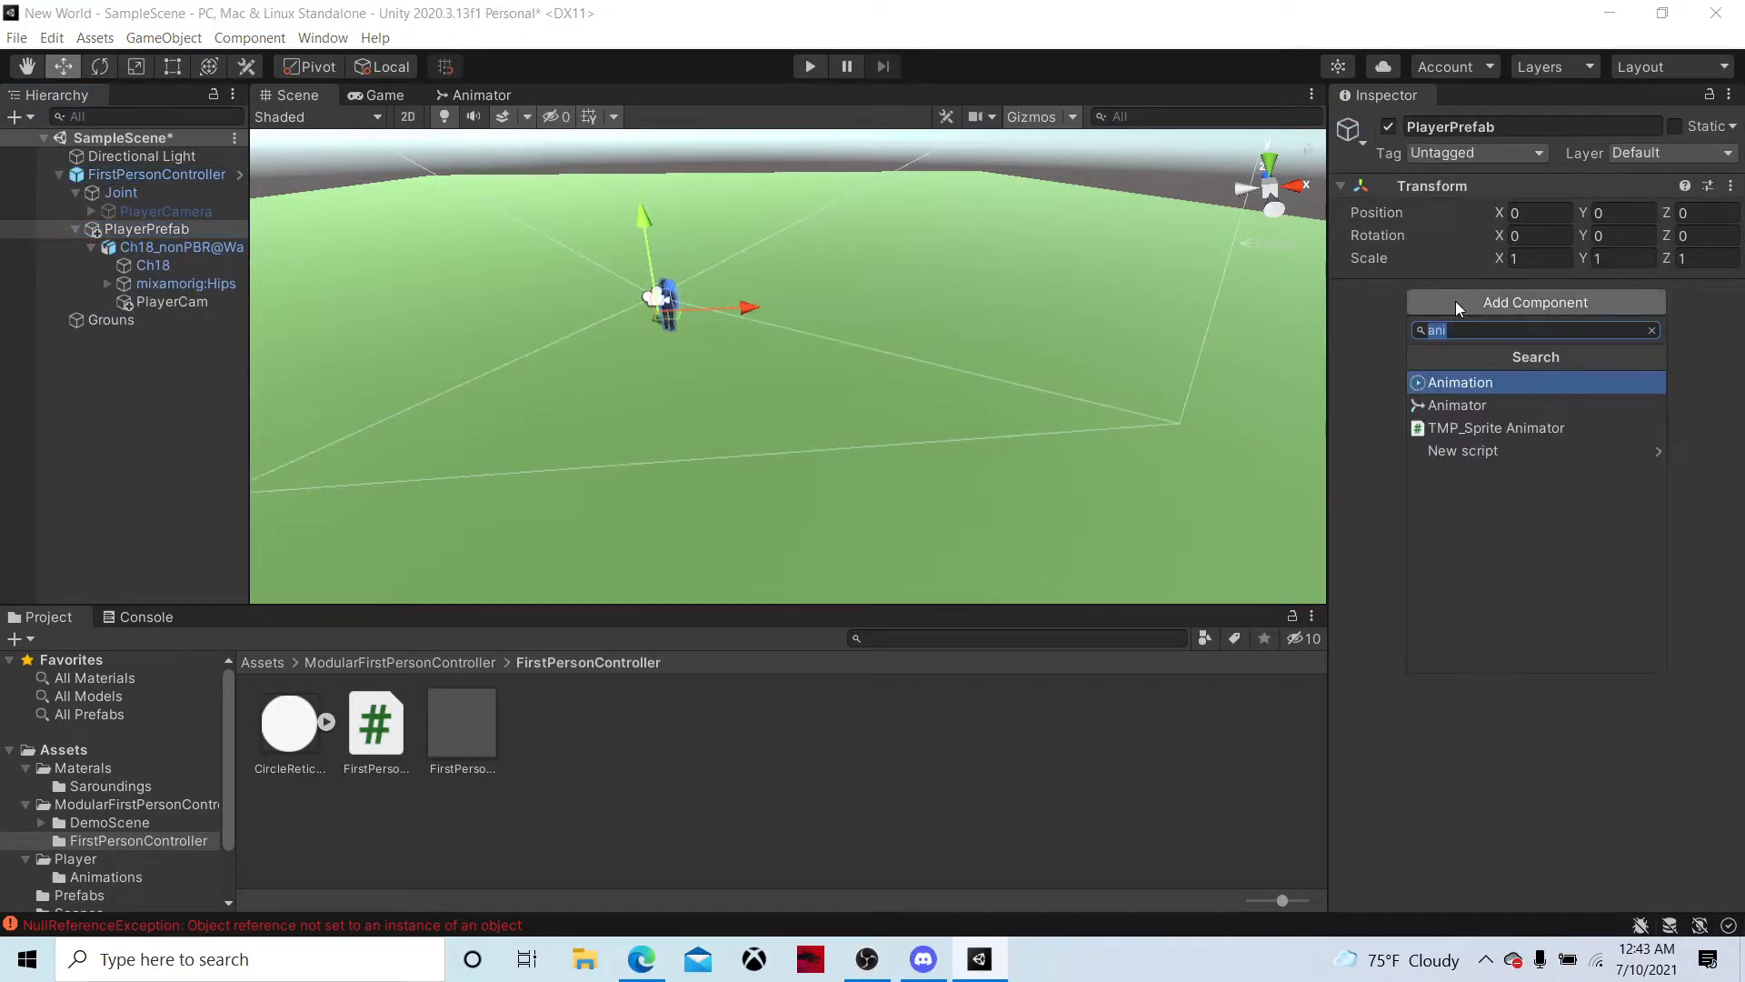
click(355, 663)
Create a C# script named AimationManager in the Scripts folder
click(259, 663)
double_click(718, 735)
right_click(723, 711)
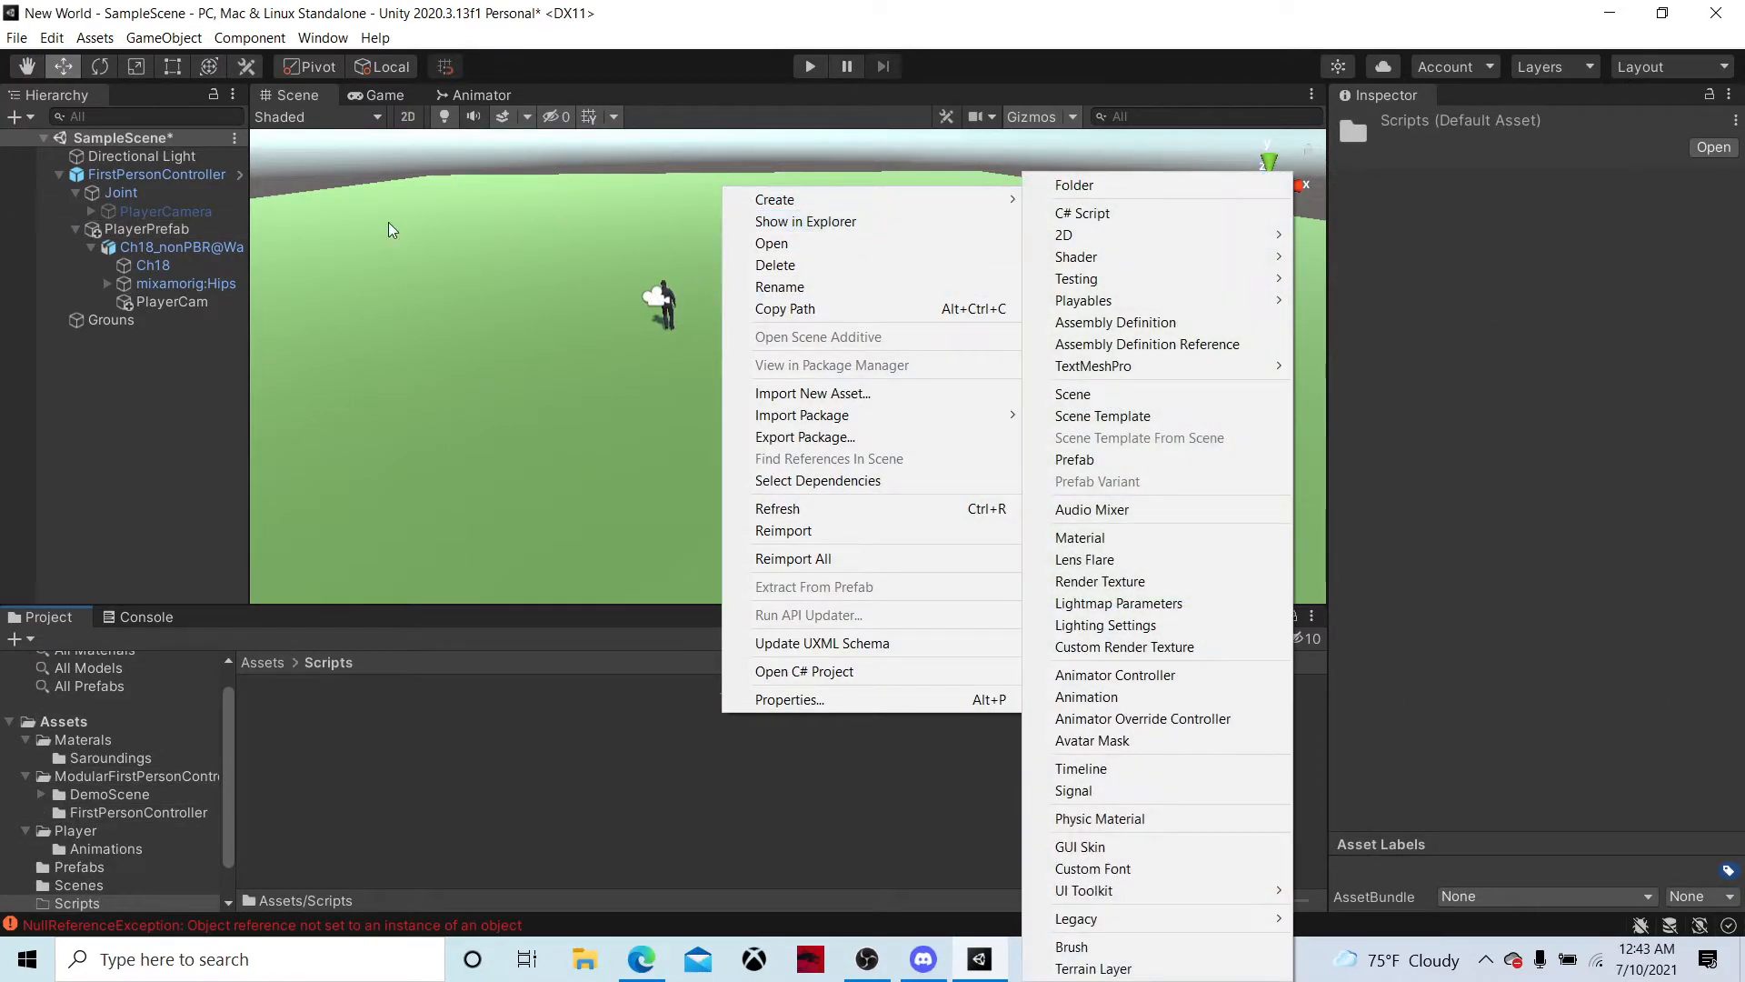
click(733, 222)
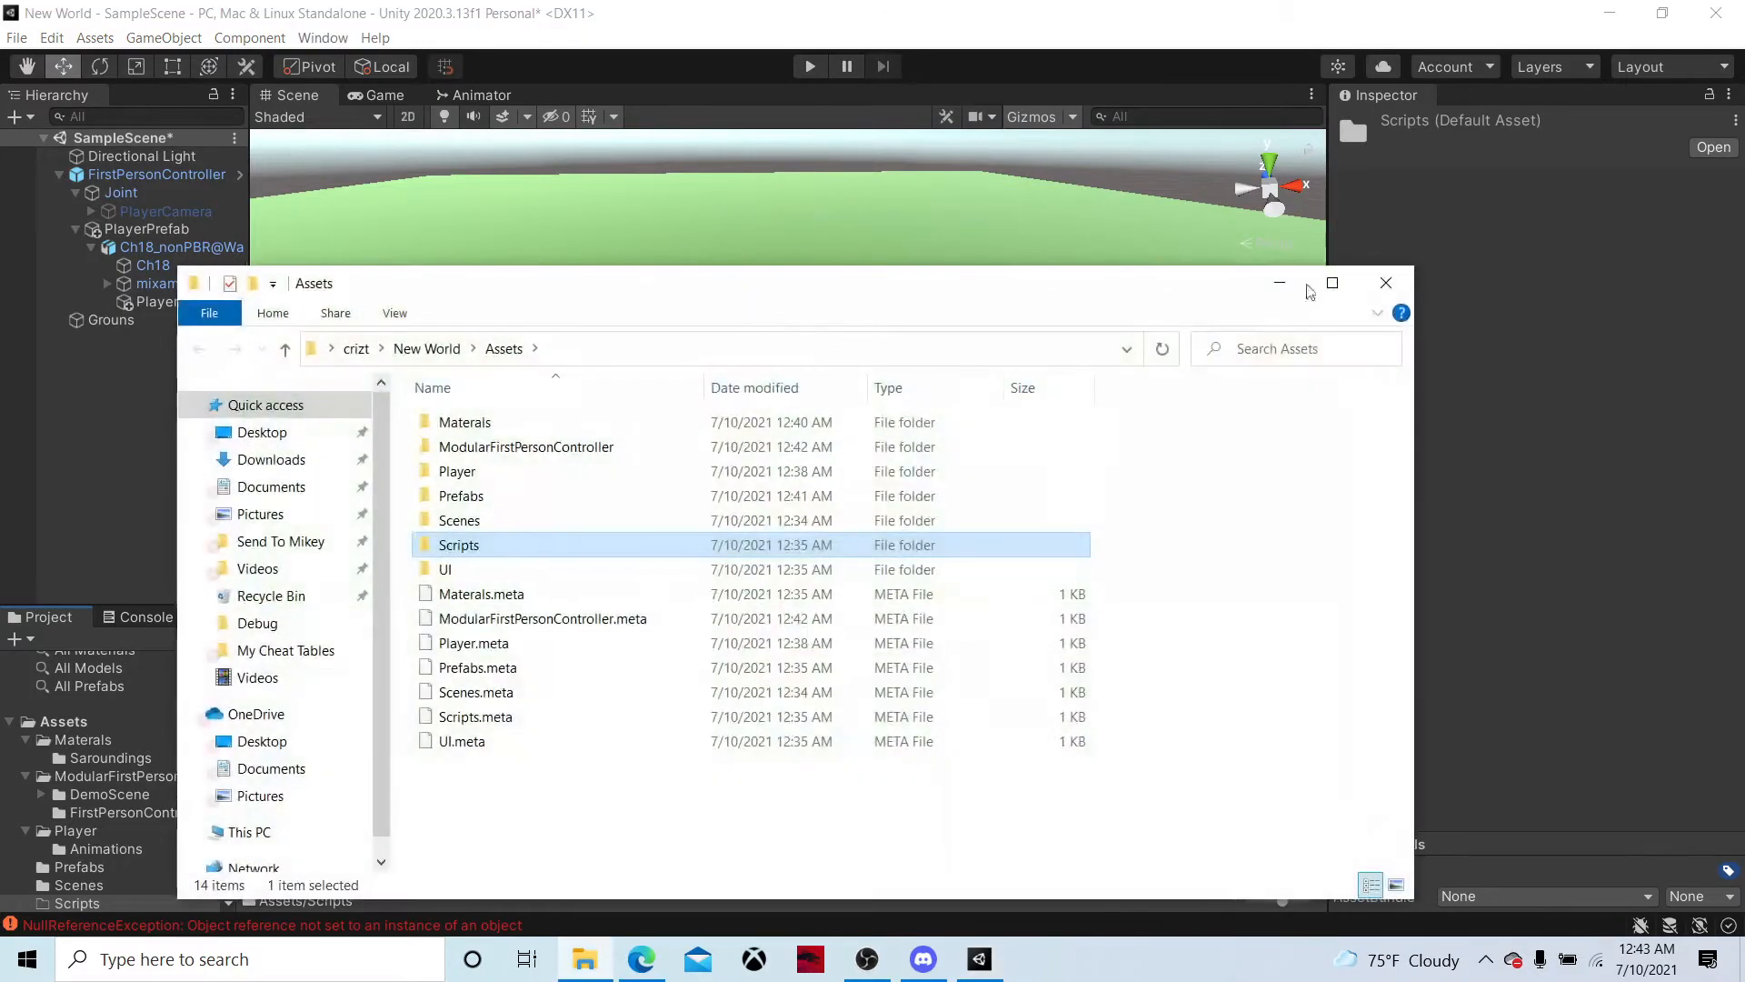
click(1386, 288)
right_click(391, 687)
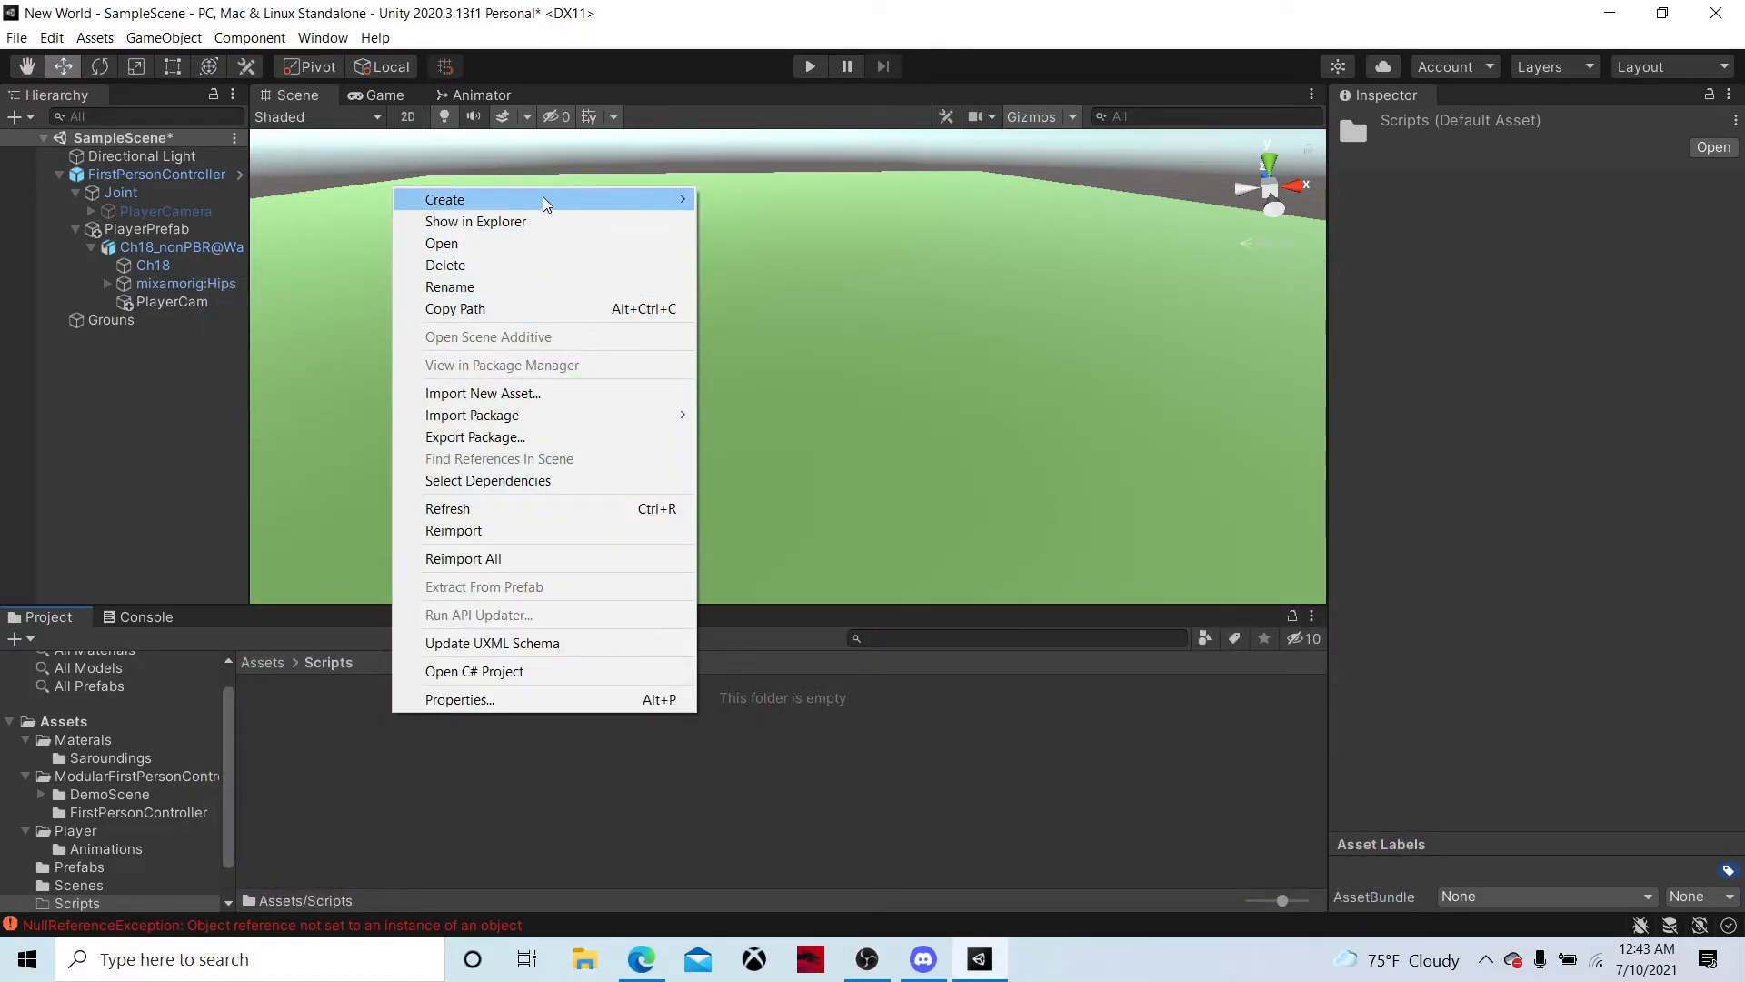
mouse_move(543, 199)
click(796, 214)
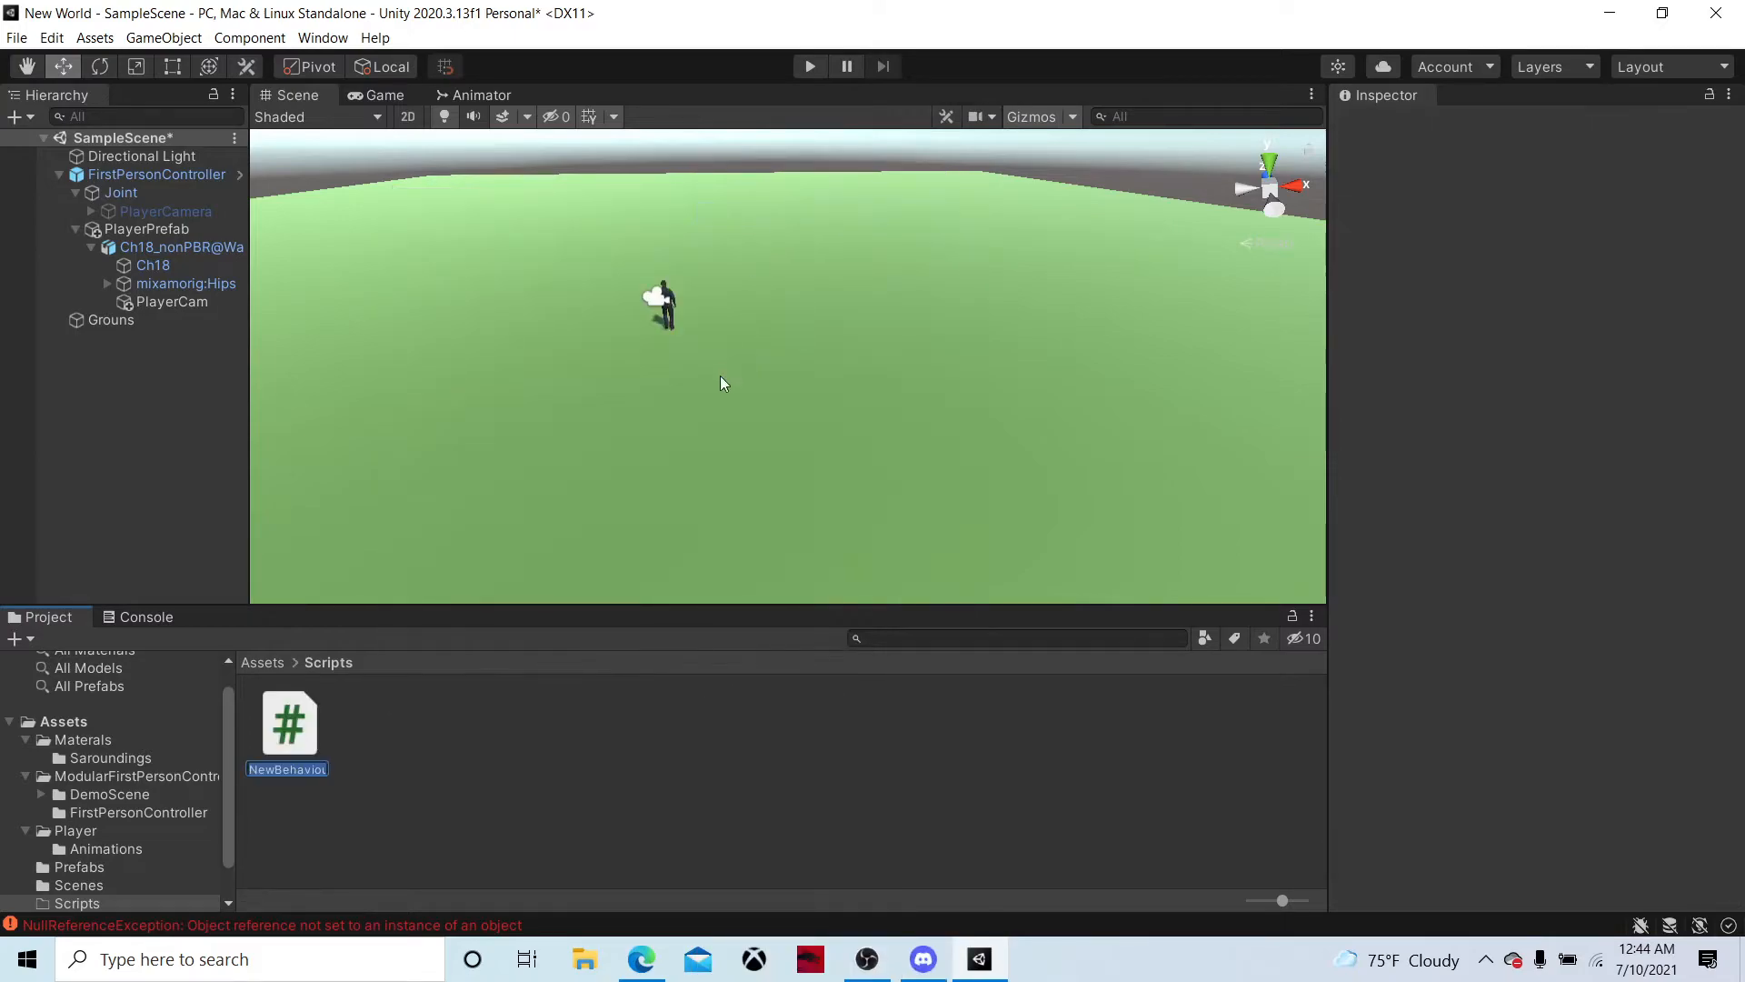
text(W)
text(anager)
key(Return)
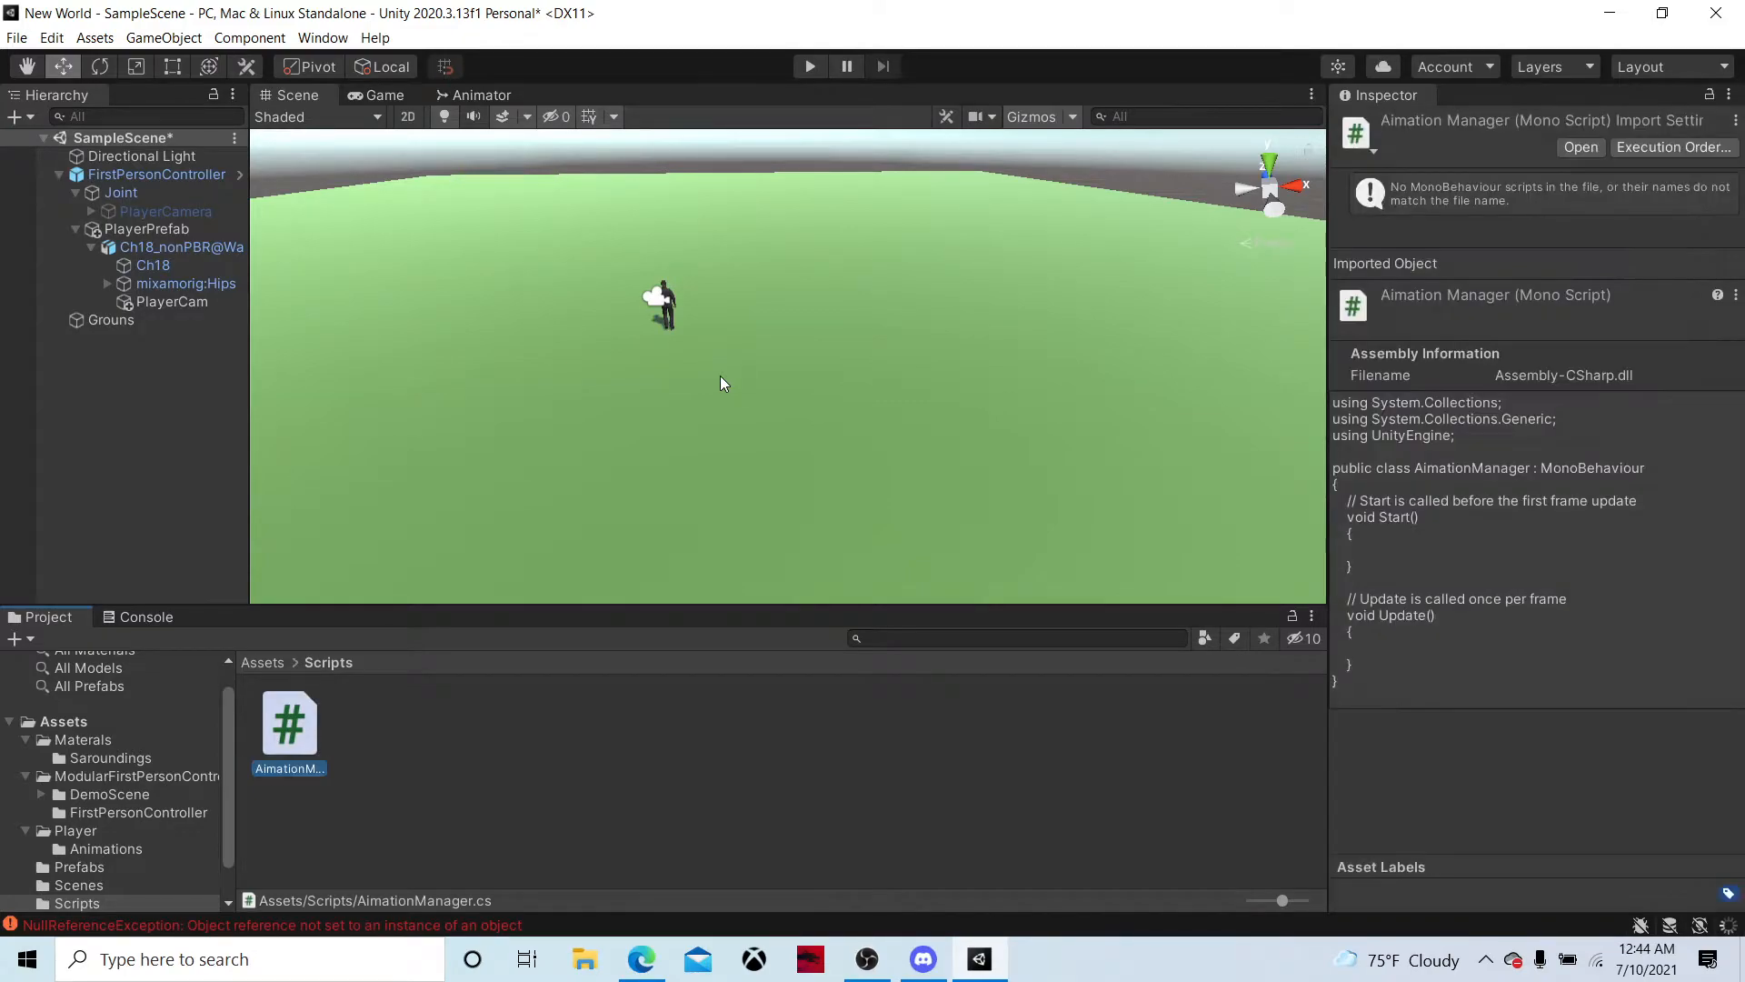
Open the AimationManager script in Visual Studio and insert a blank line at the start of the class body
double_click(287, 720)
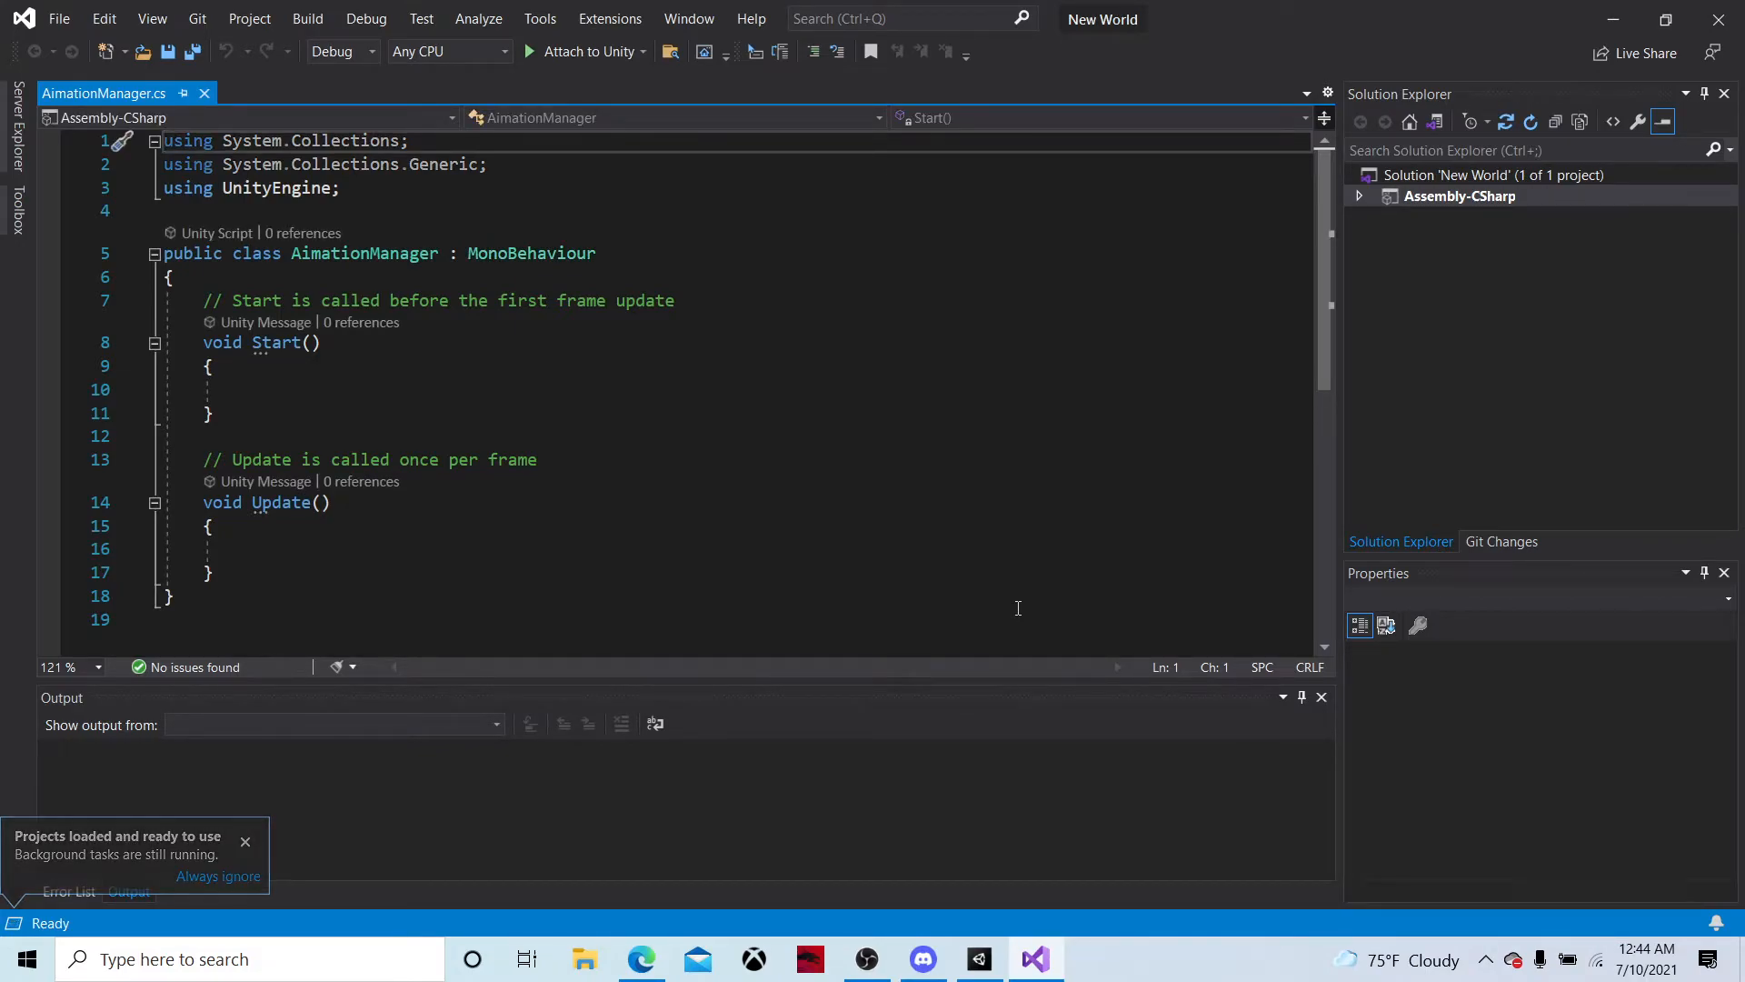
click(322, 279)
key(Return)
text(\)
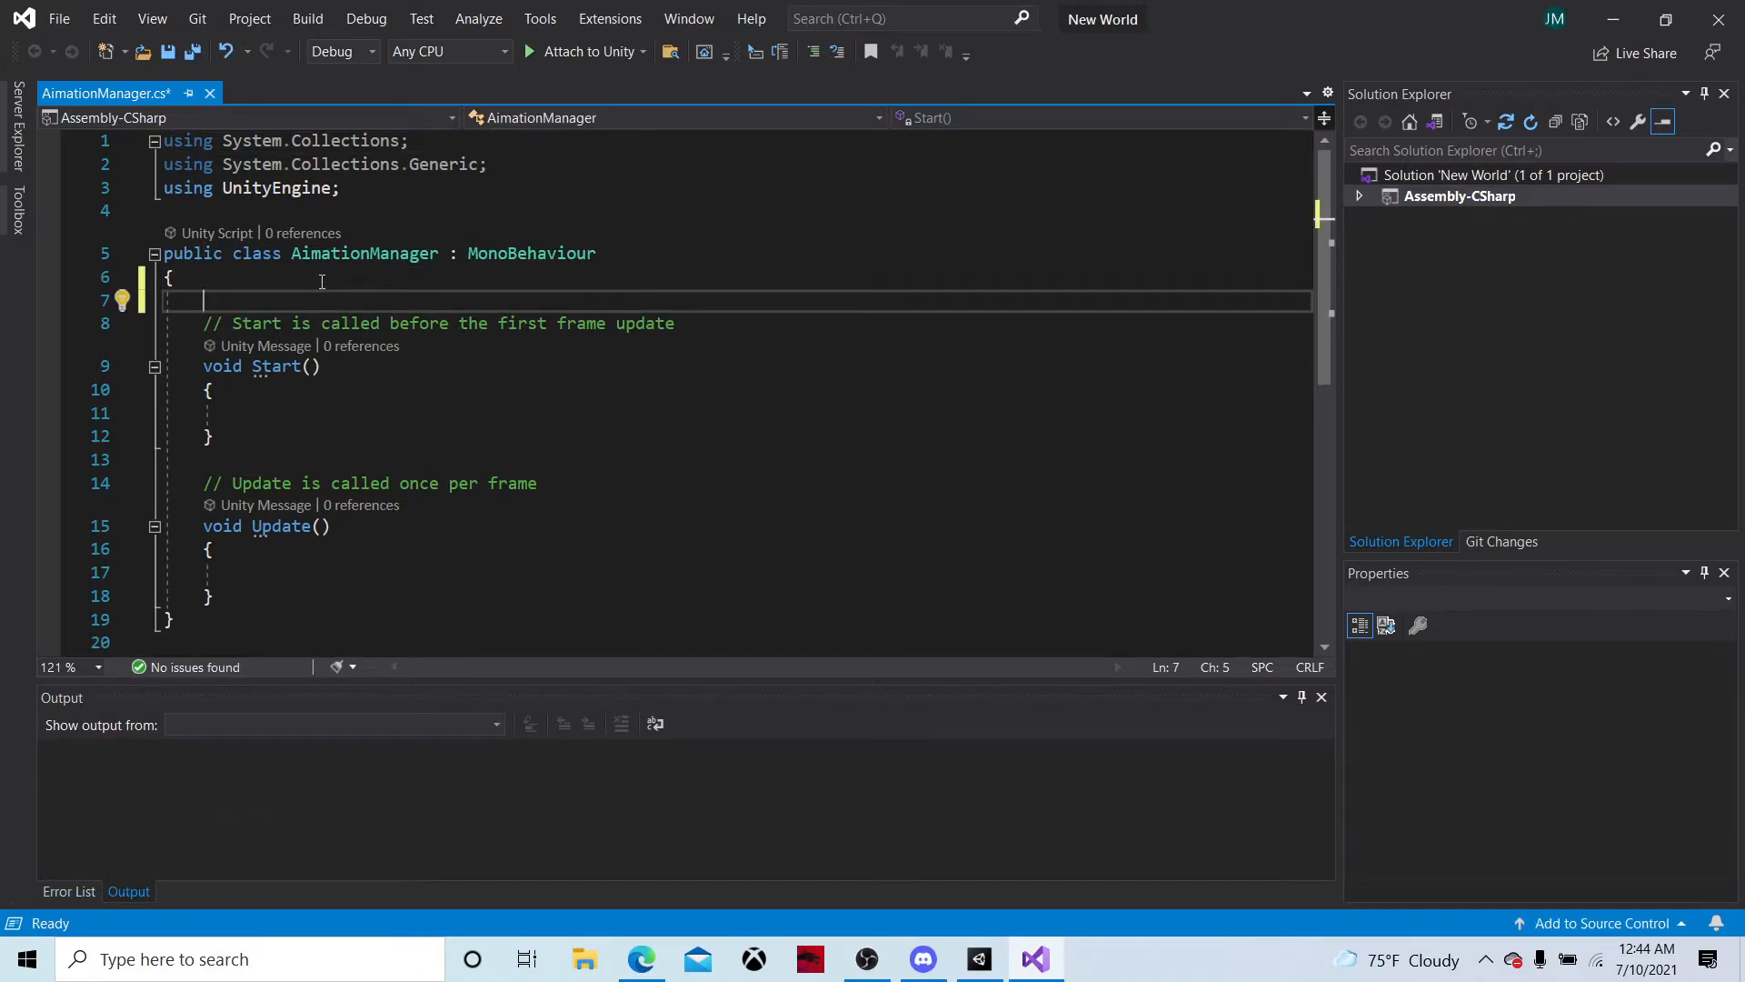
text(pu)
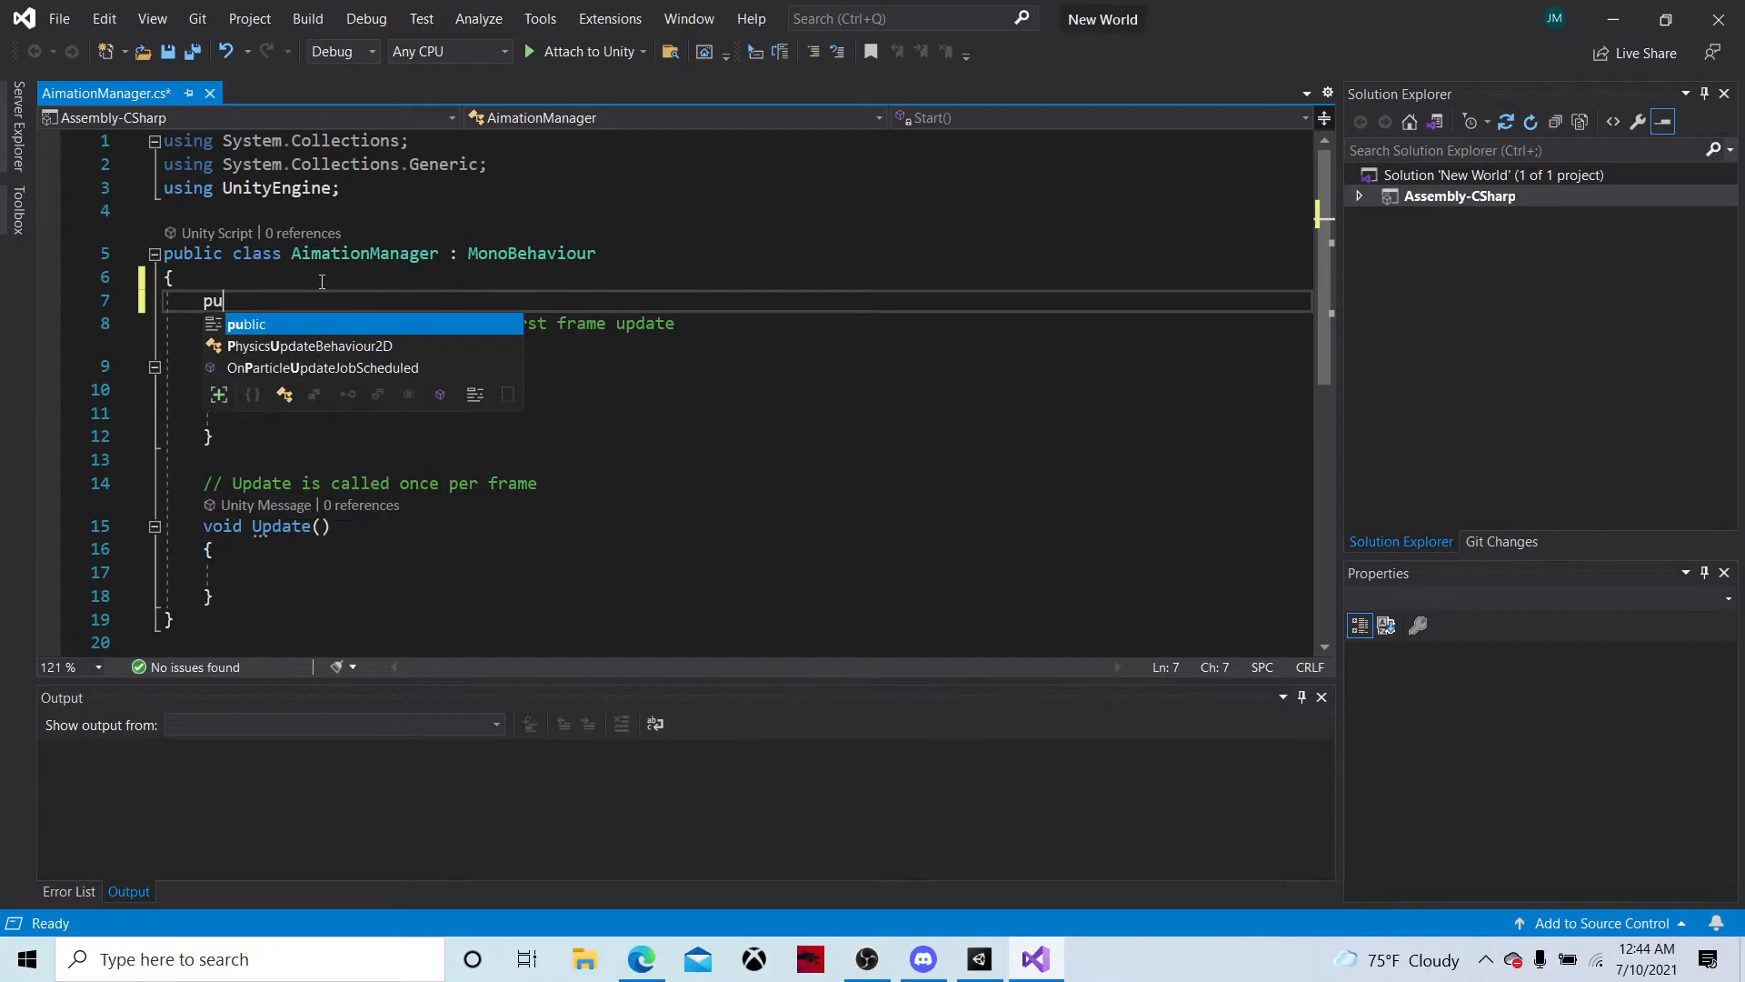
text(blic )
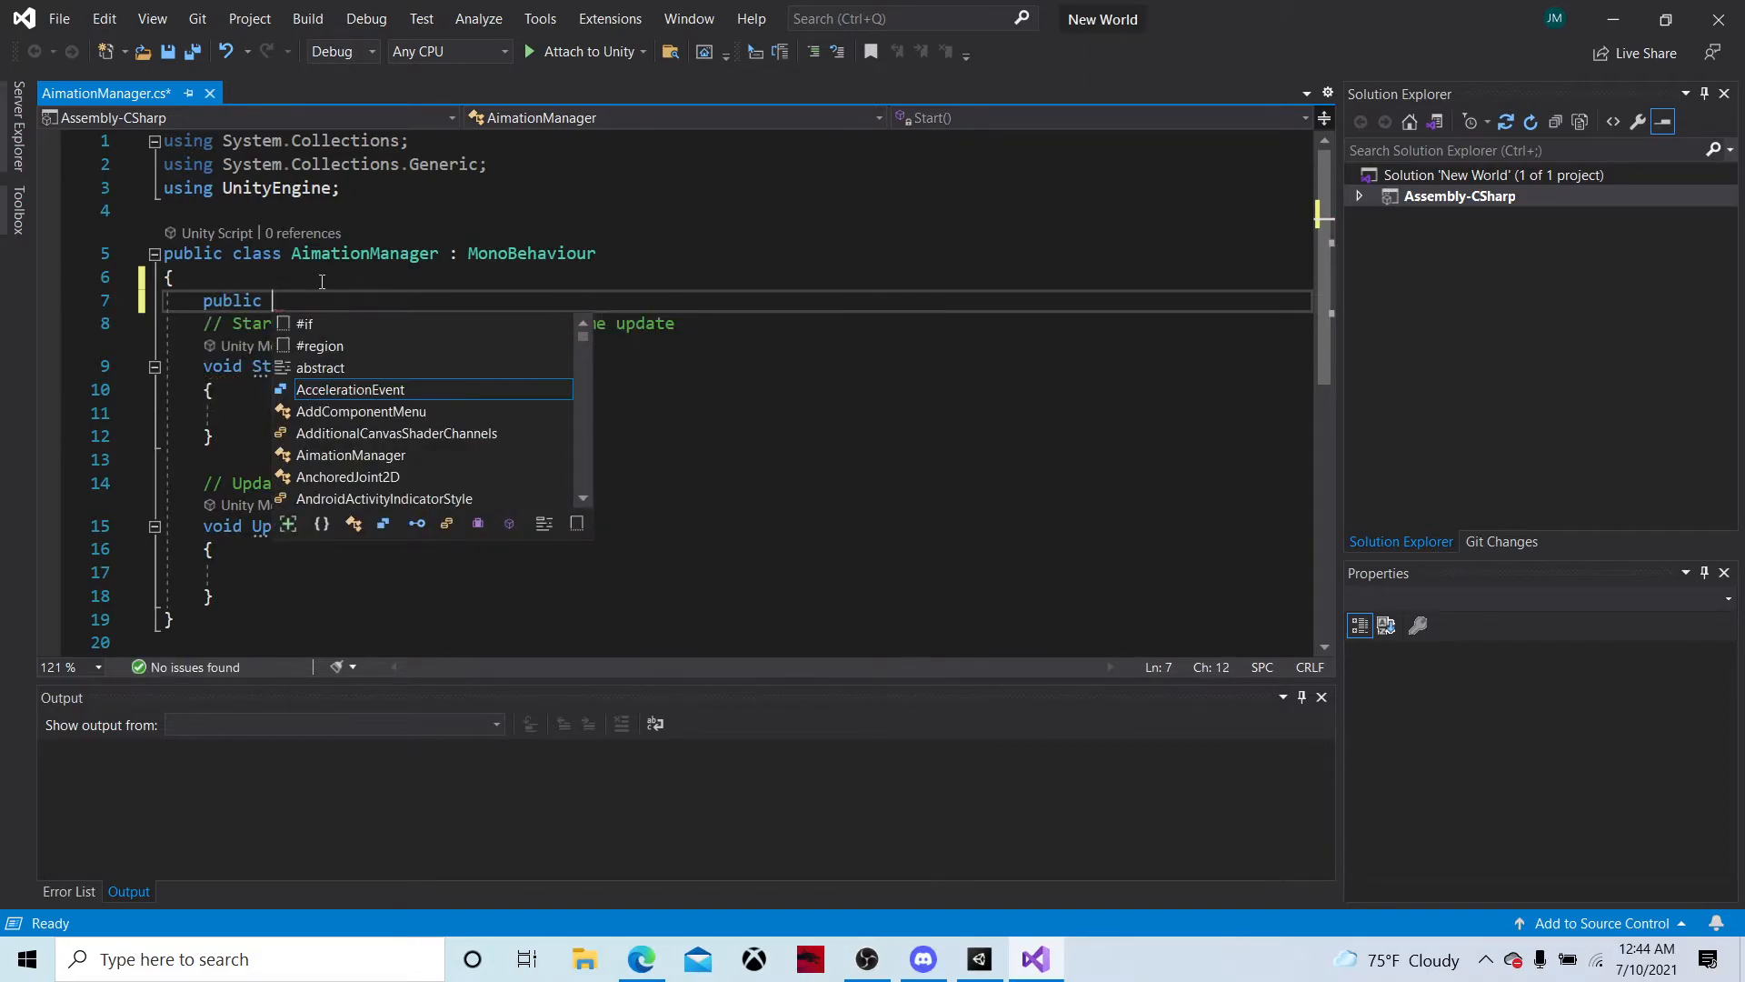
text(Animation)
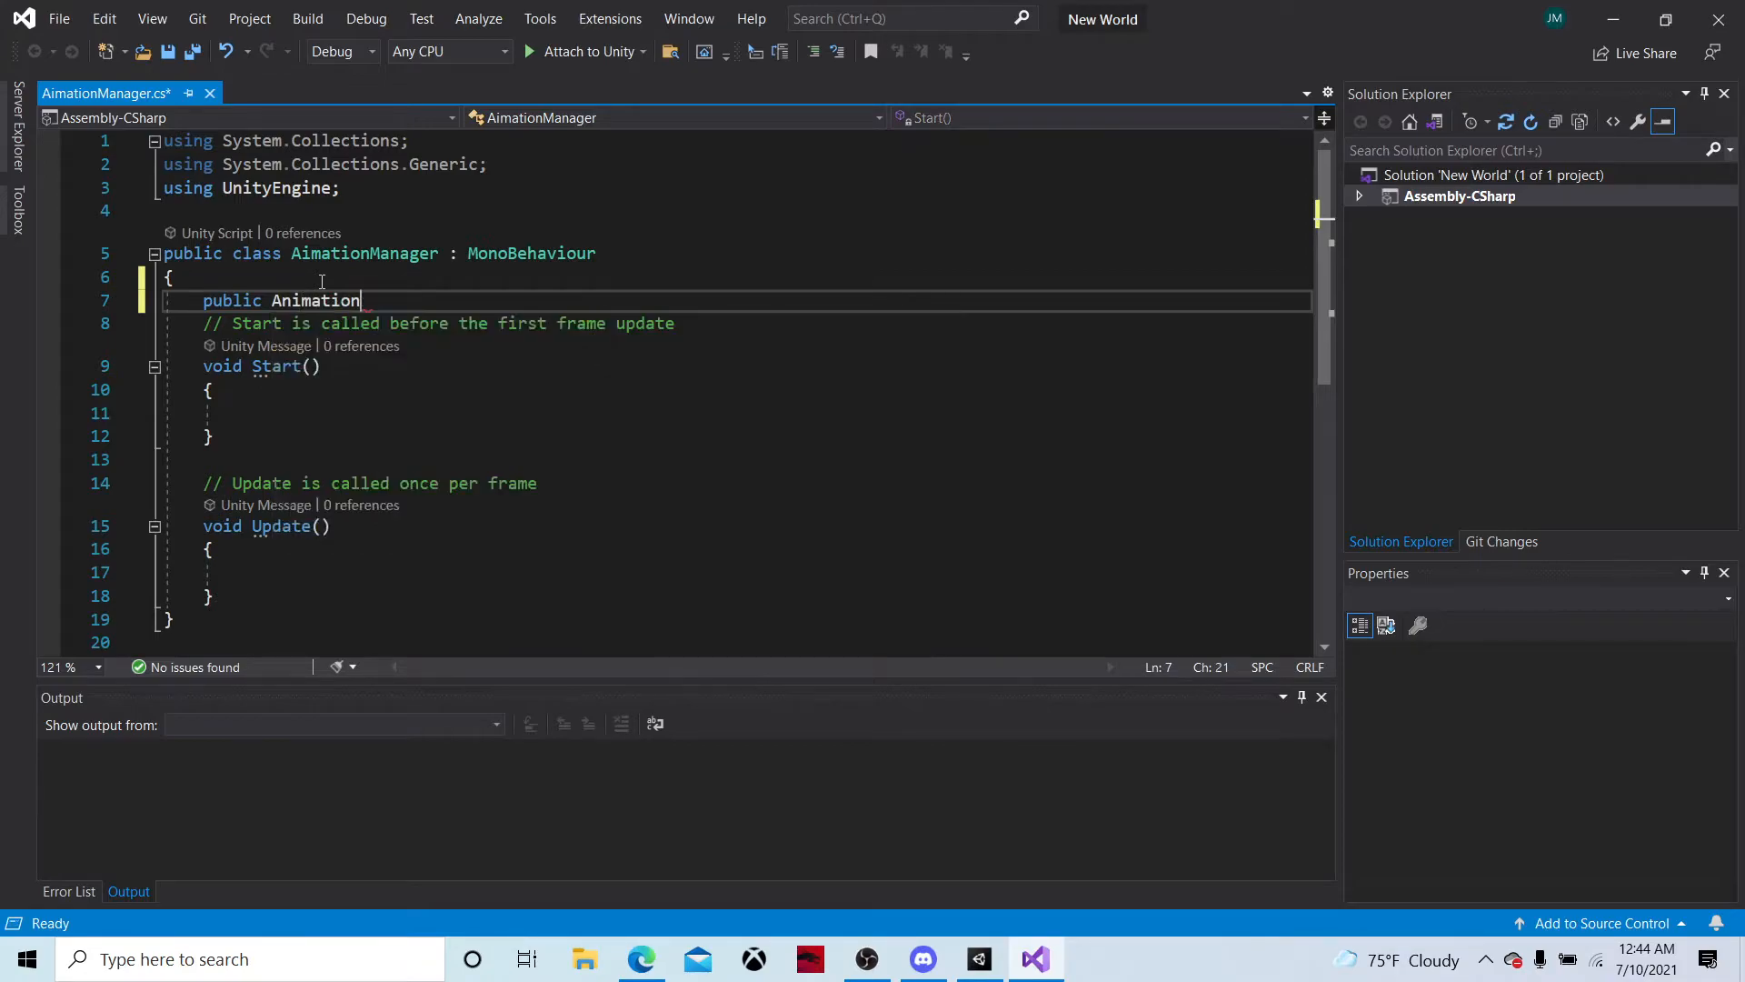
Declare a public Animator variable named PlayerAnim at the start of the AimationManager class
key(BackSpace)
key(BackSpace)
key(BackSpace)
key(BackSpace)
key(BackSpace)
key(BackSpace)
key(BackSpace)
key(BackSpace)
key(BackSpace)
key(BackSpace)
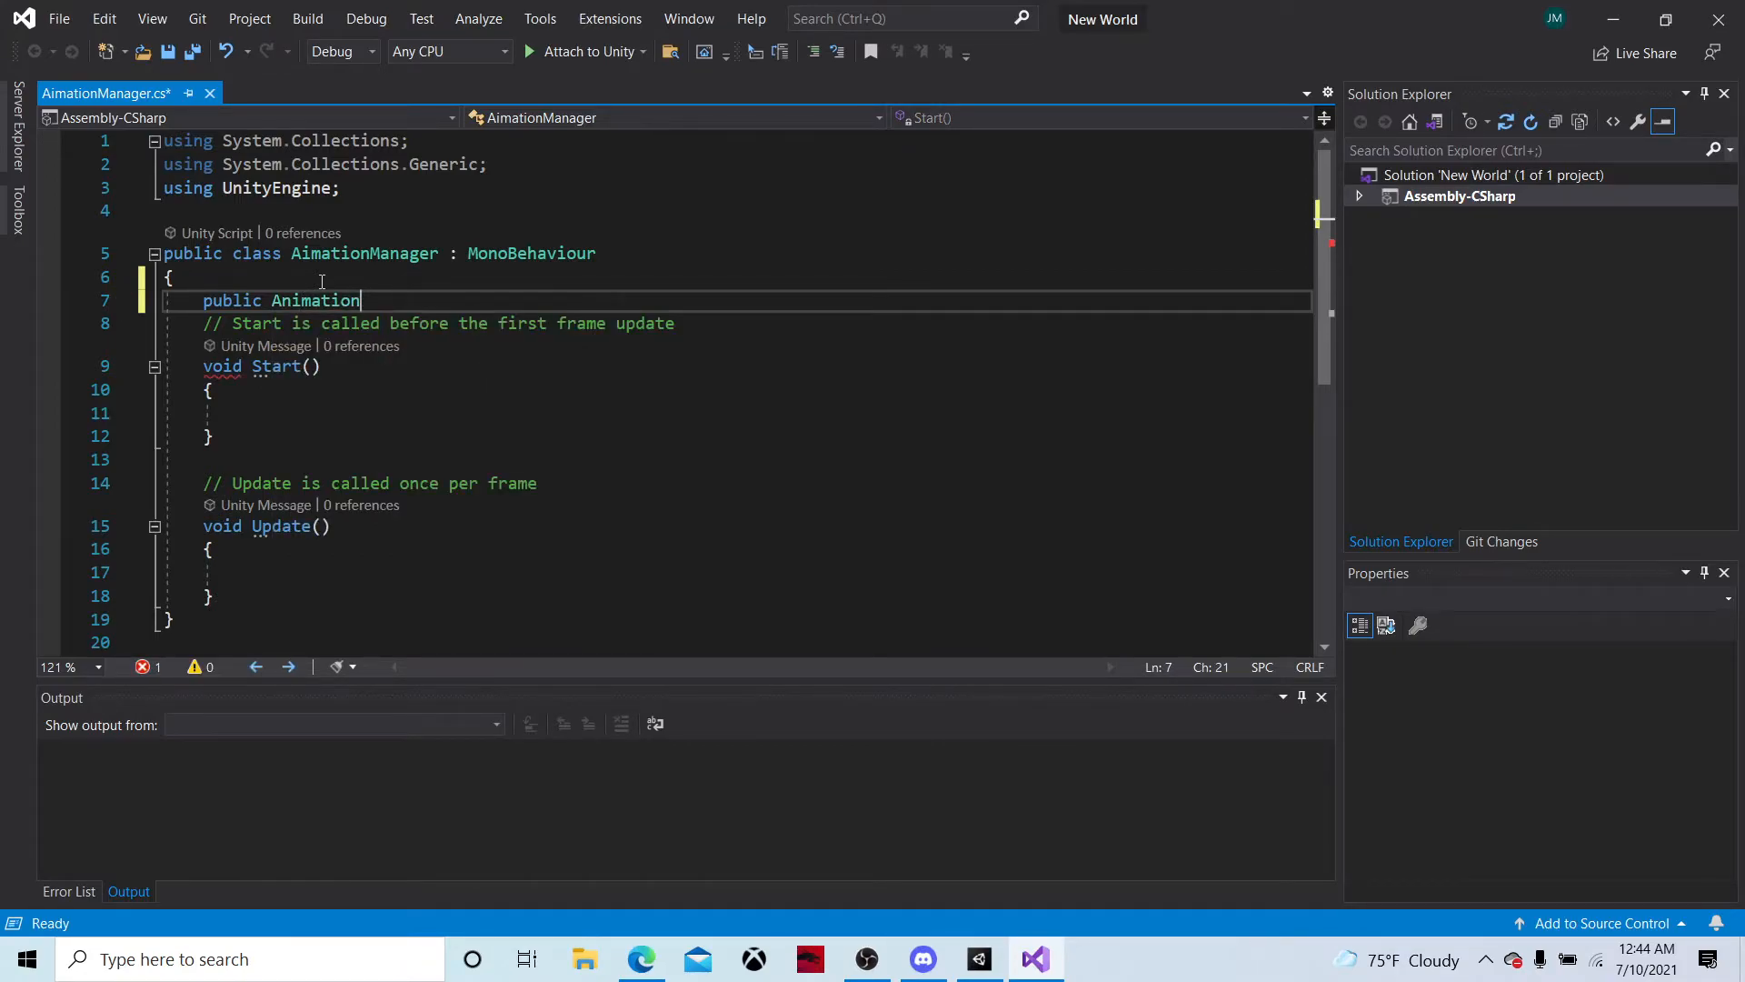
text(Animator)
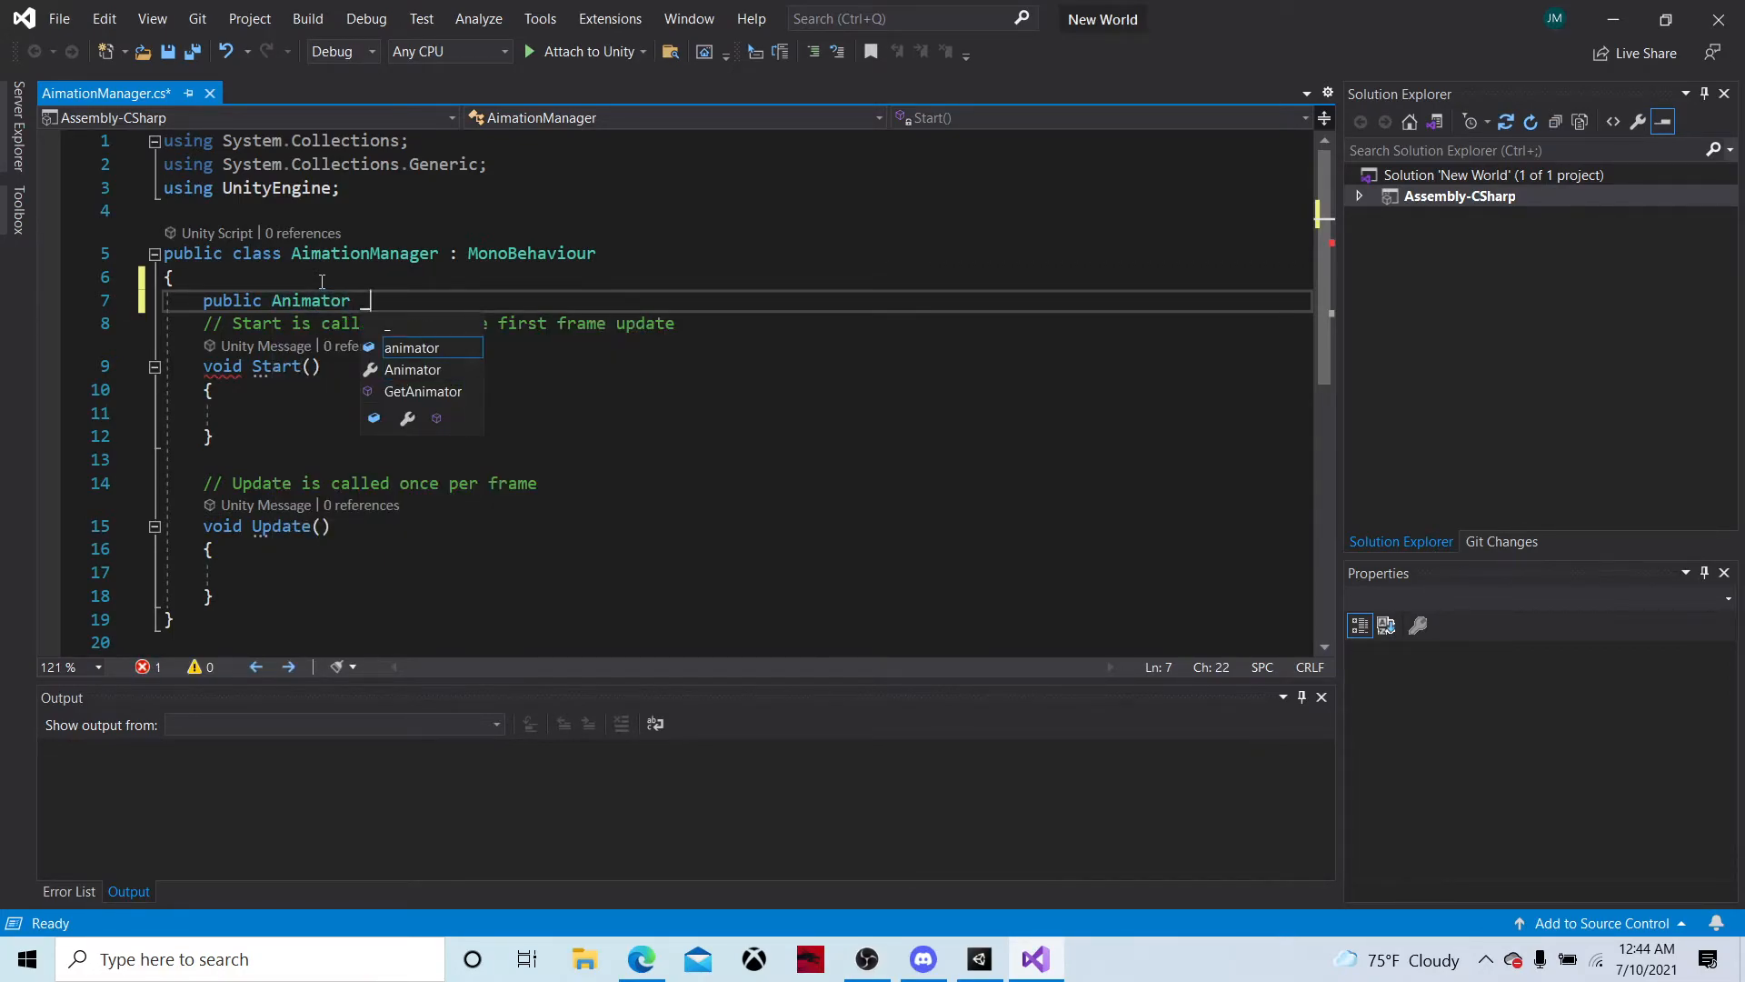
text( Player)
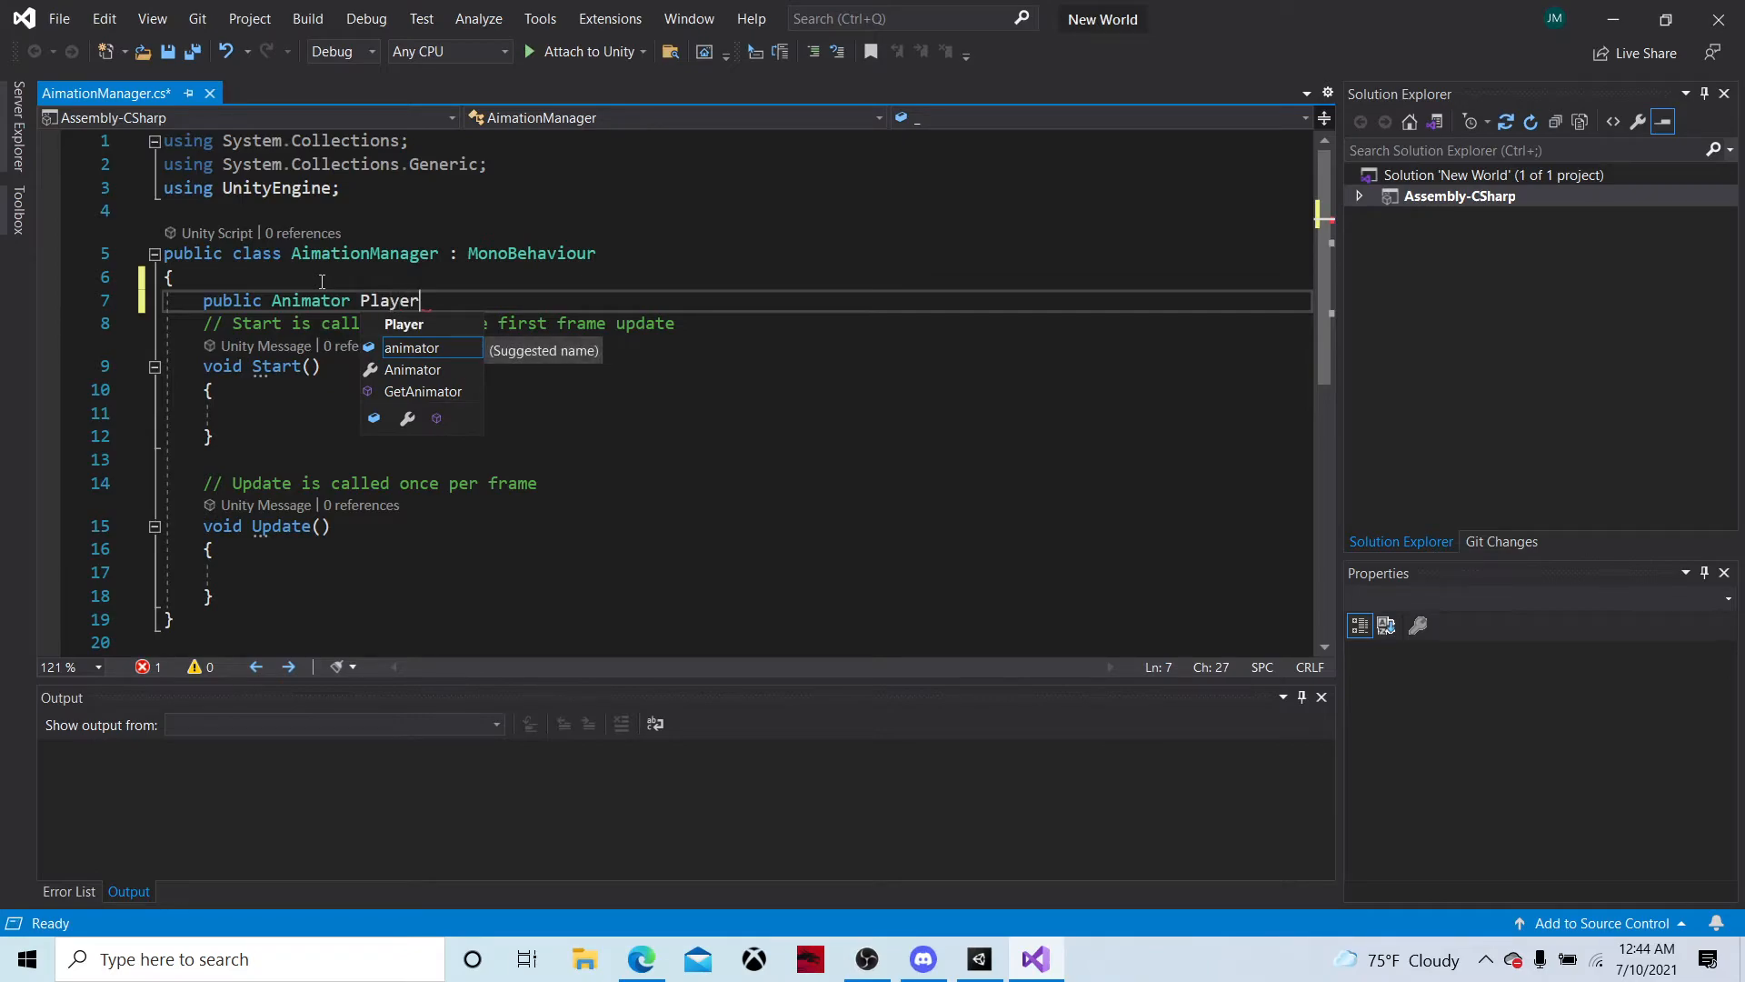
text(Animation)
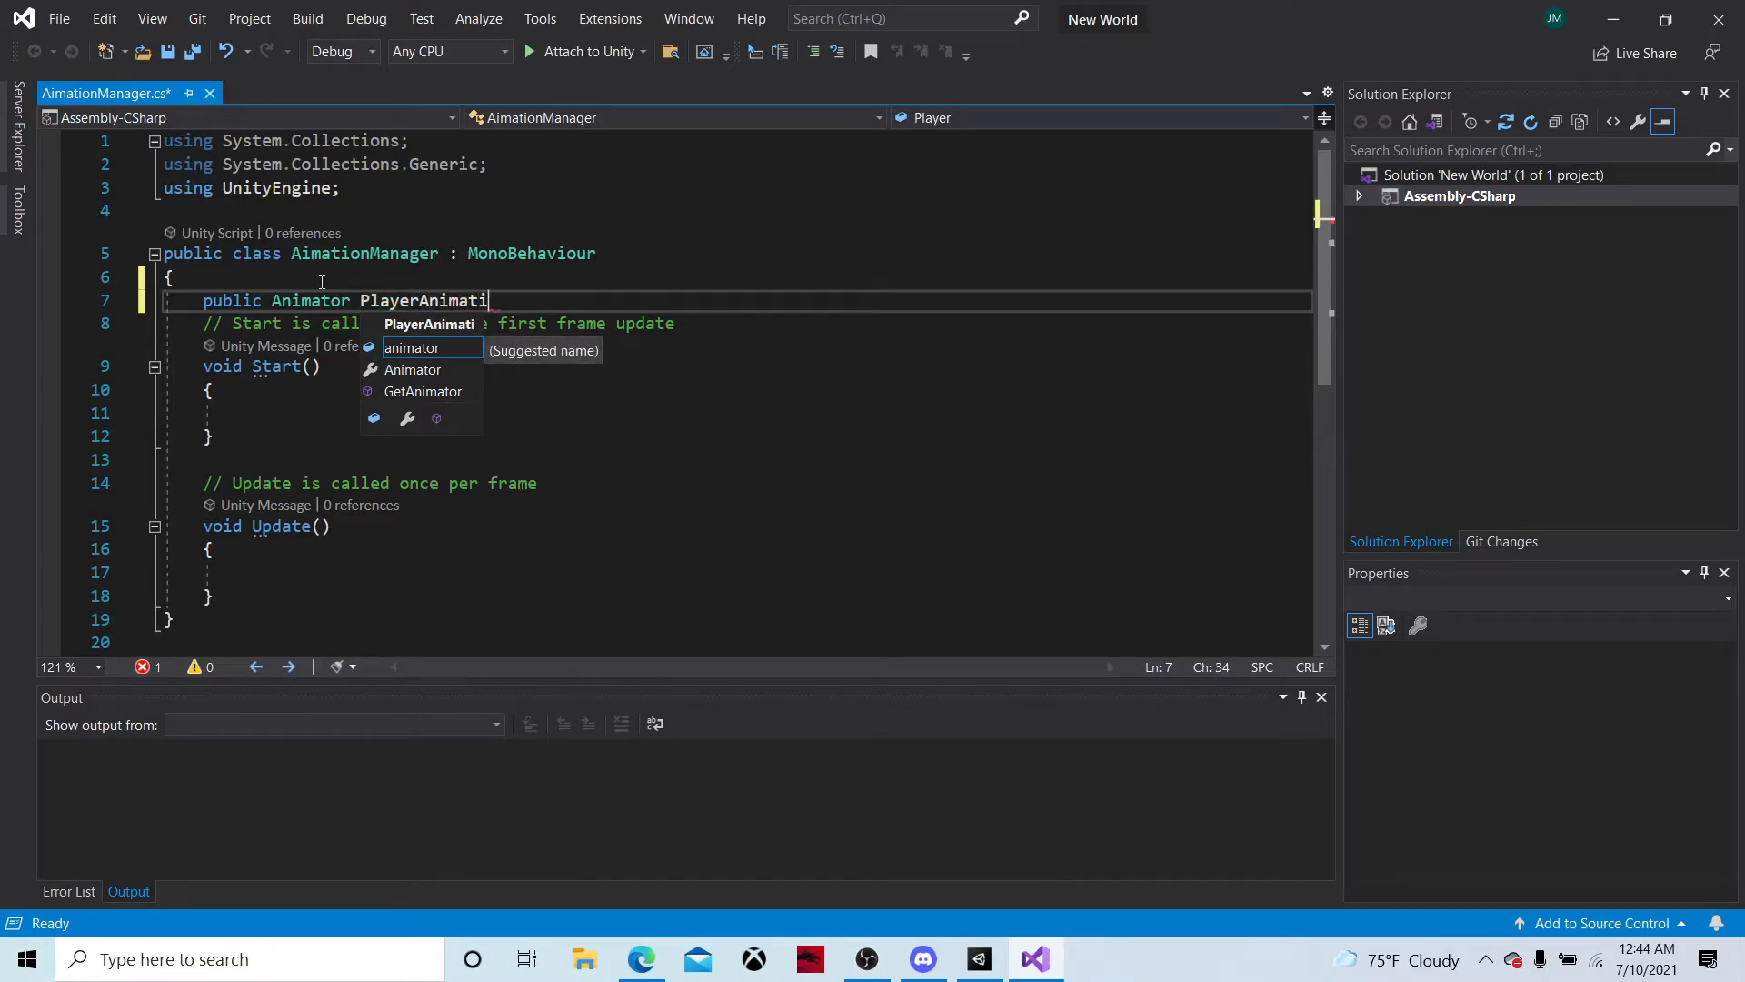
key(BackSpace)
key(BackSpace)
key(BackSpace)
key(BackSpace)
key(BackSpace)
key(BackSpace)
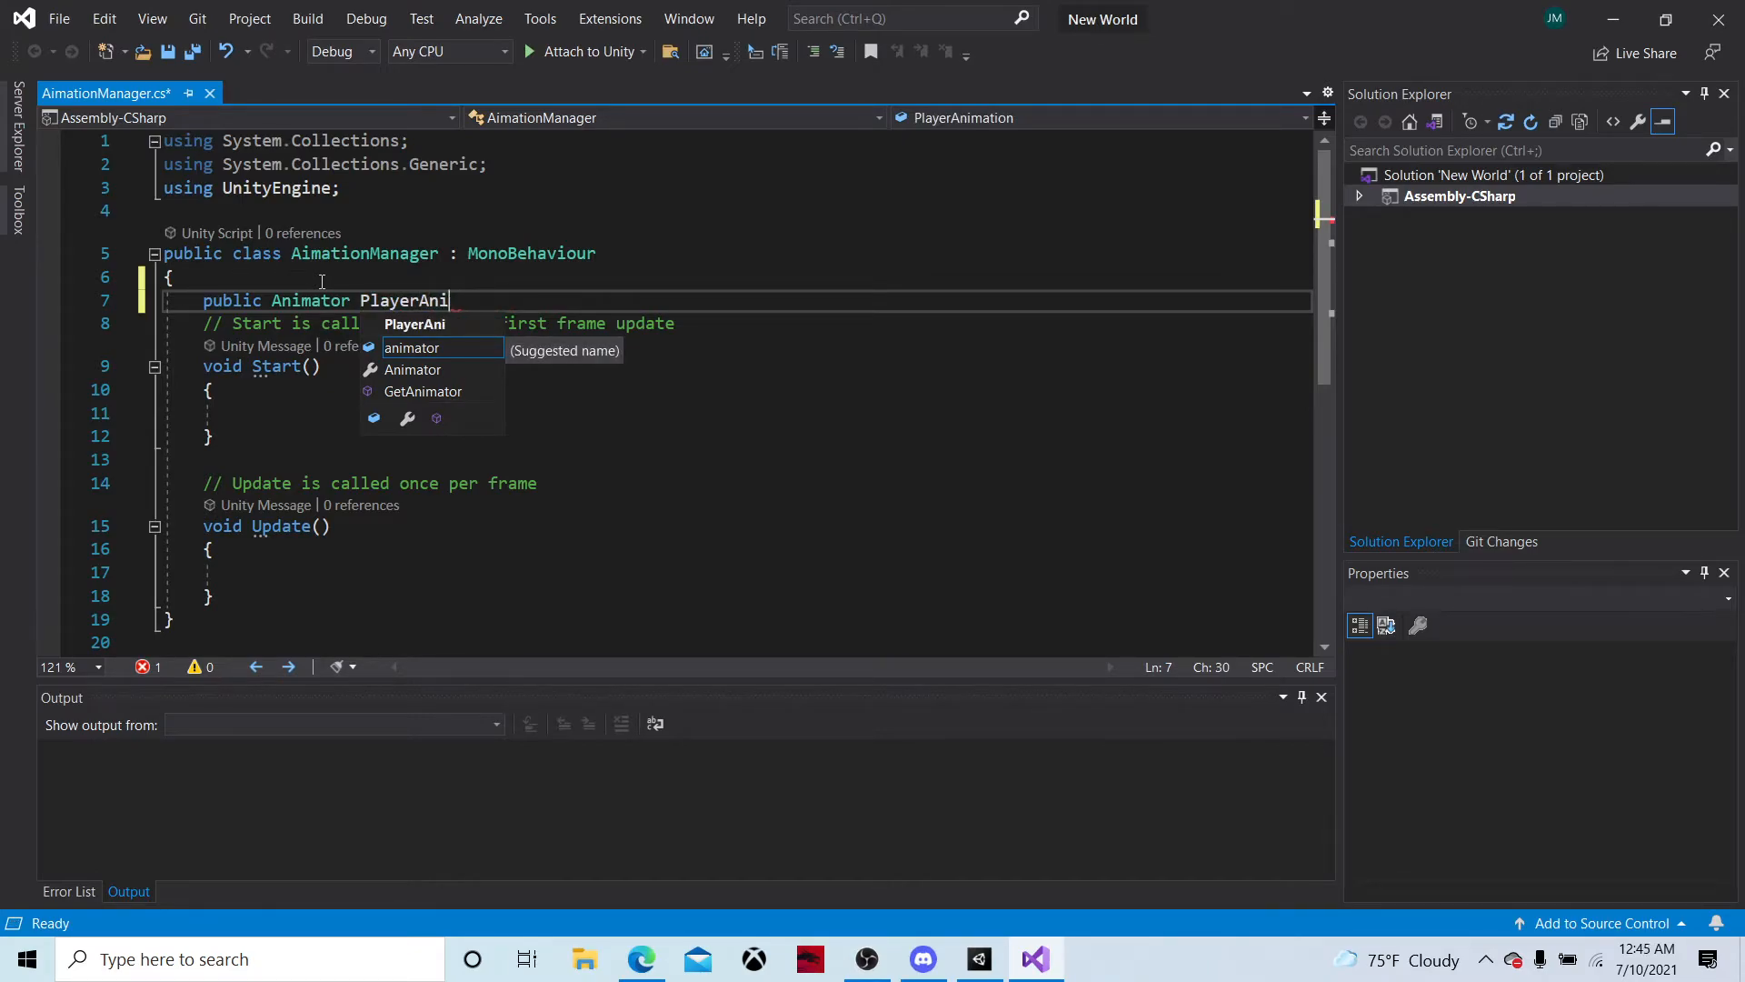
text(m;)
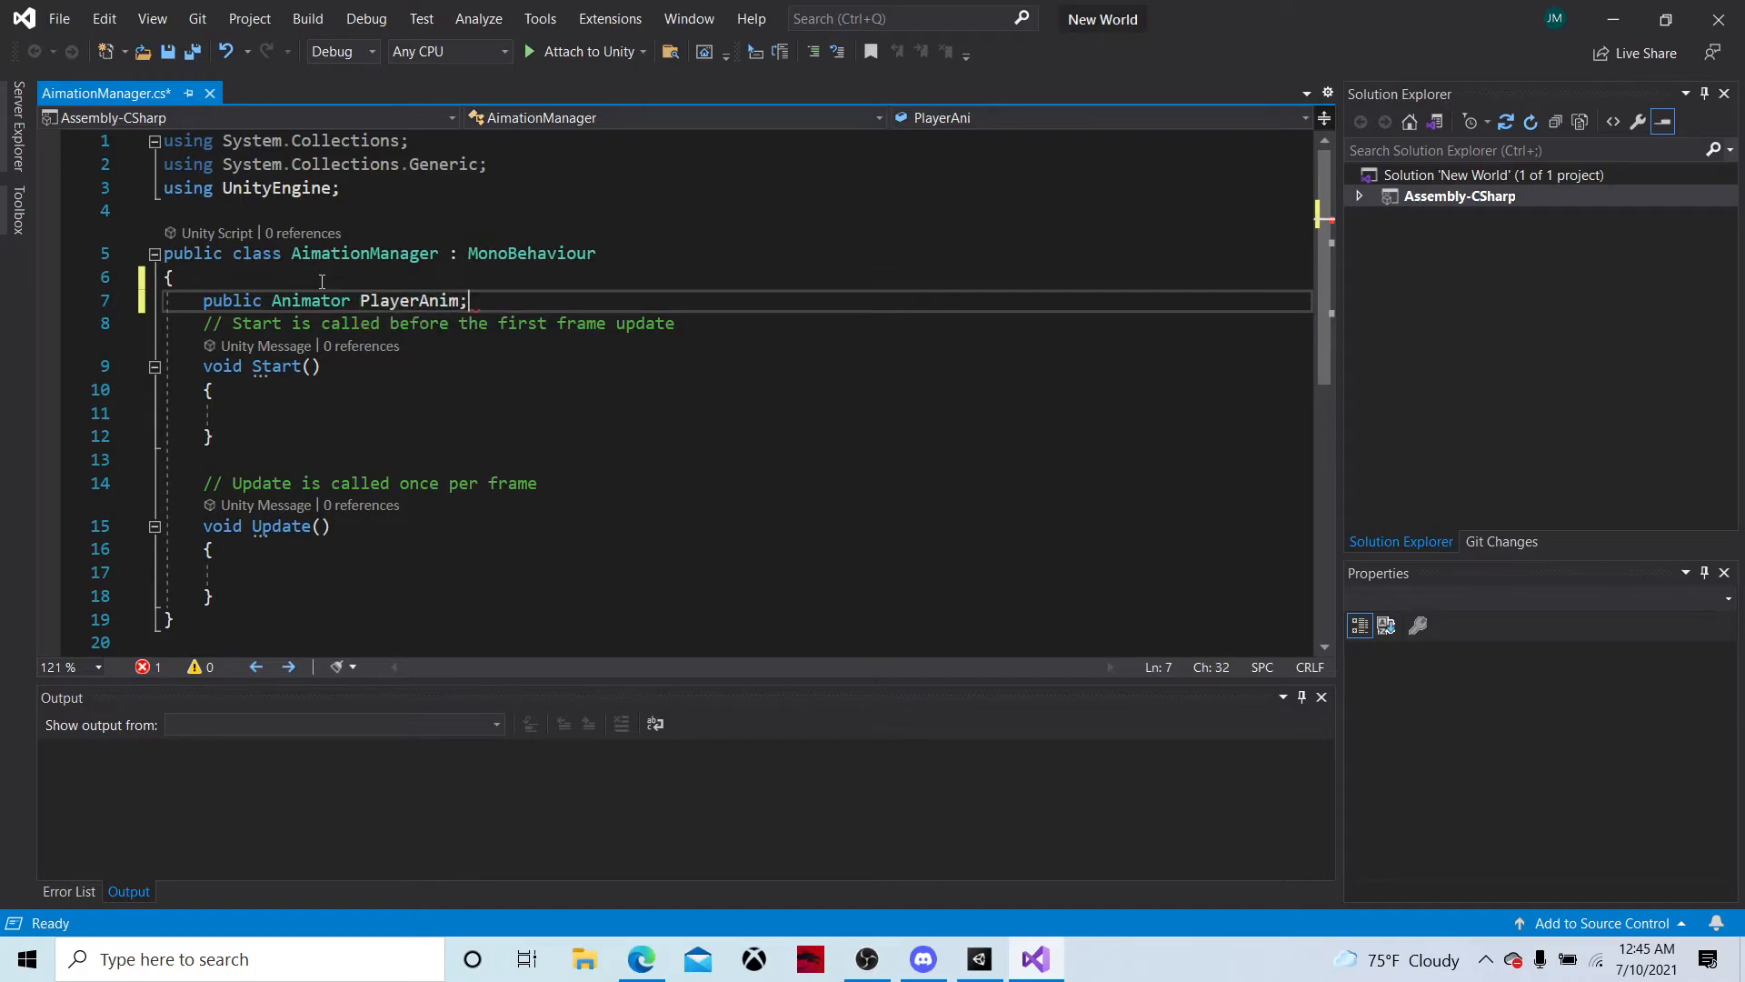
Insert an empty if block in the body of the Update method
click(319, 573)
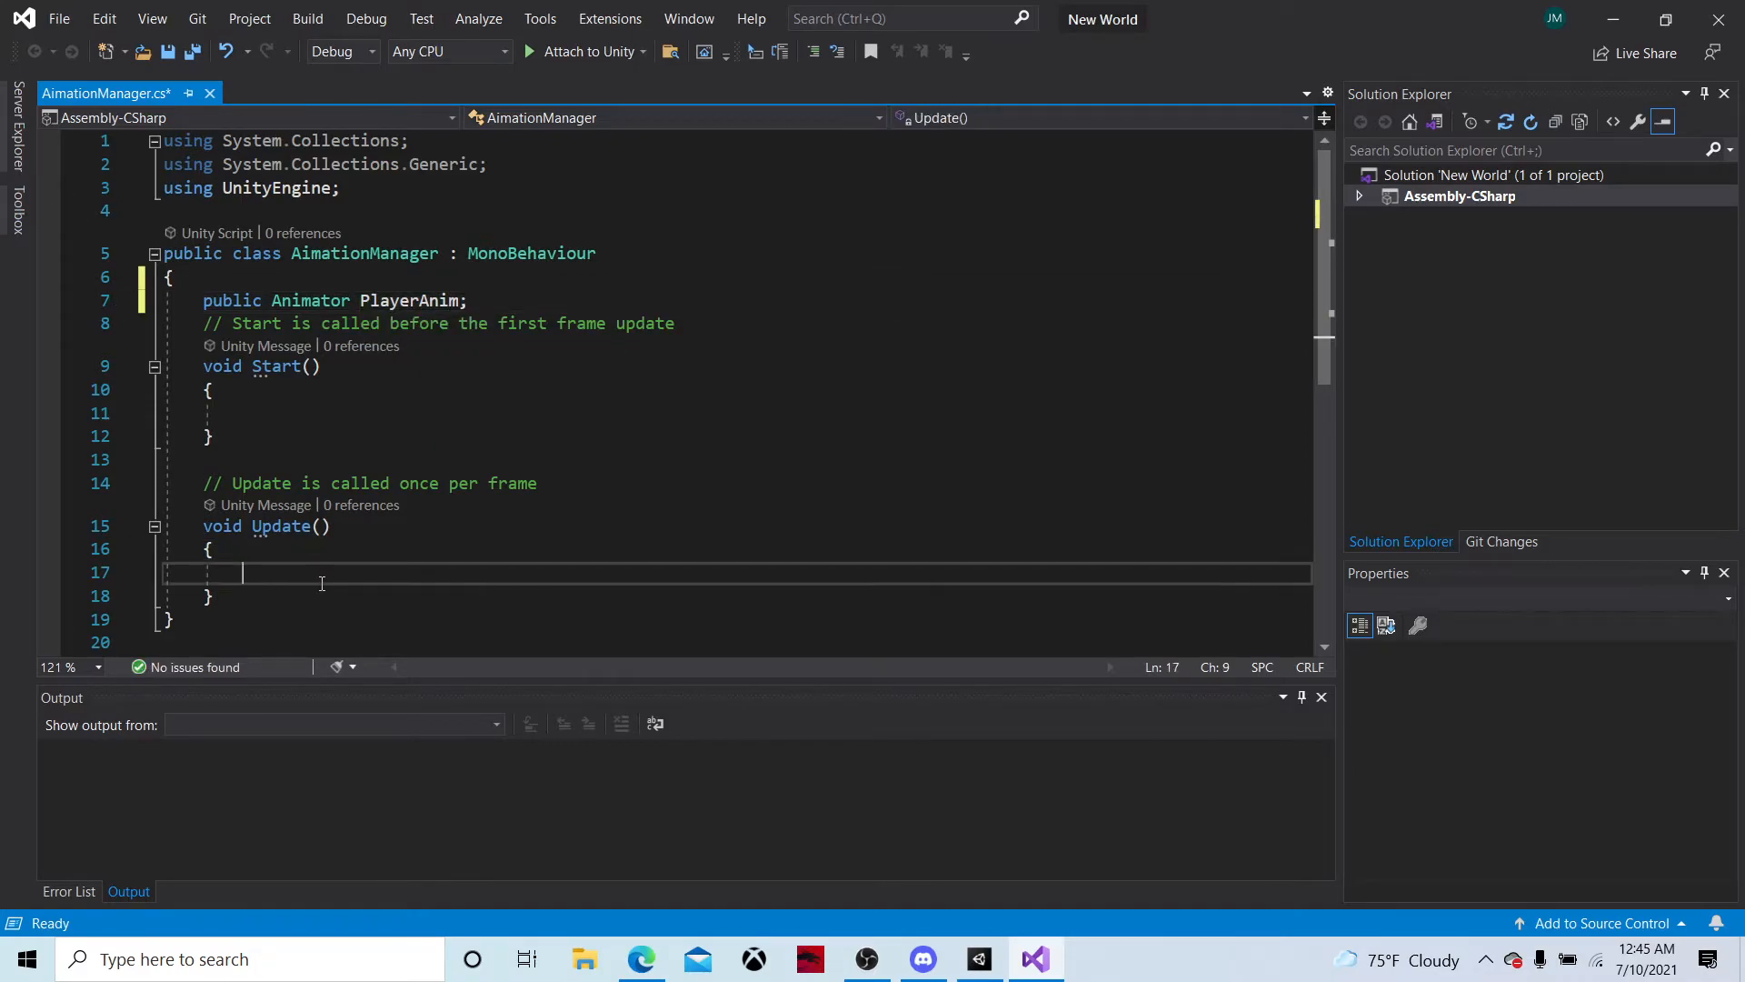
text(if)
key(Tab)
key(BackSpace)
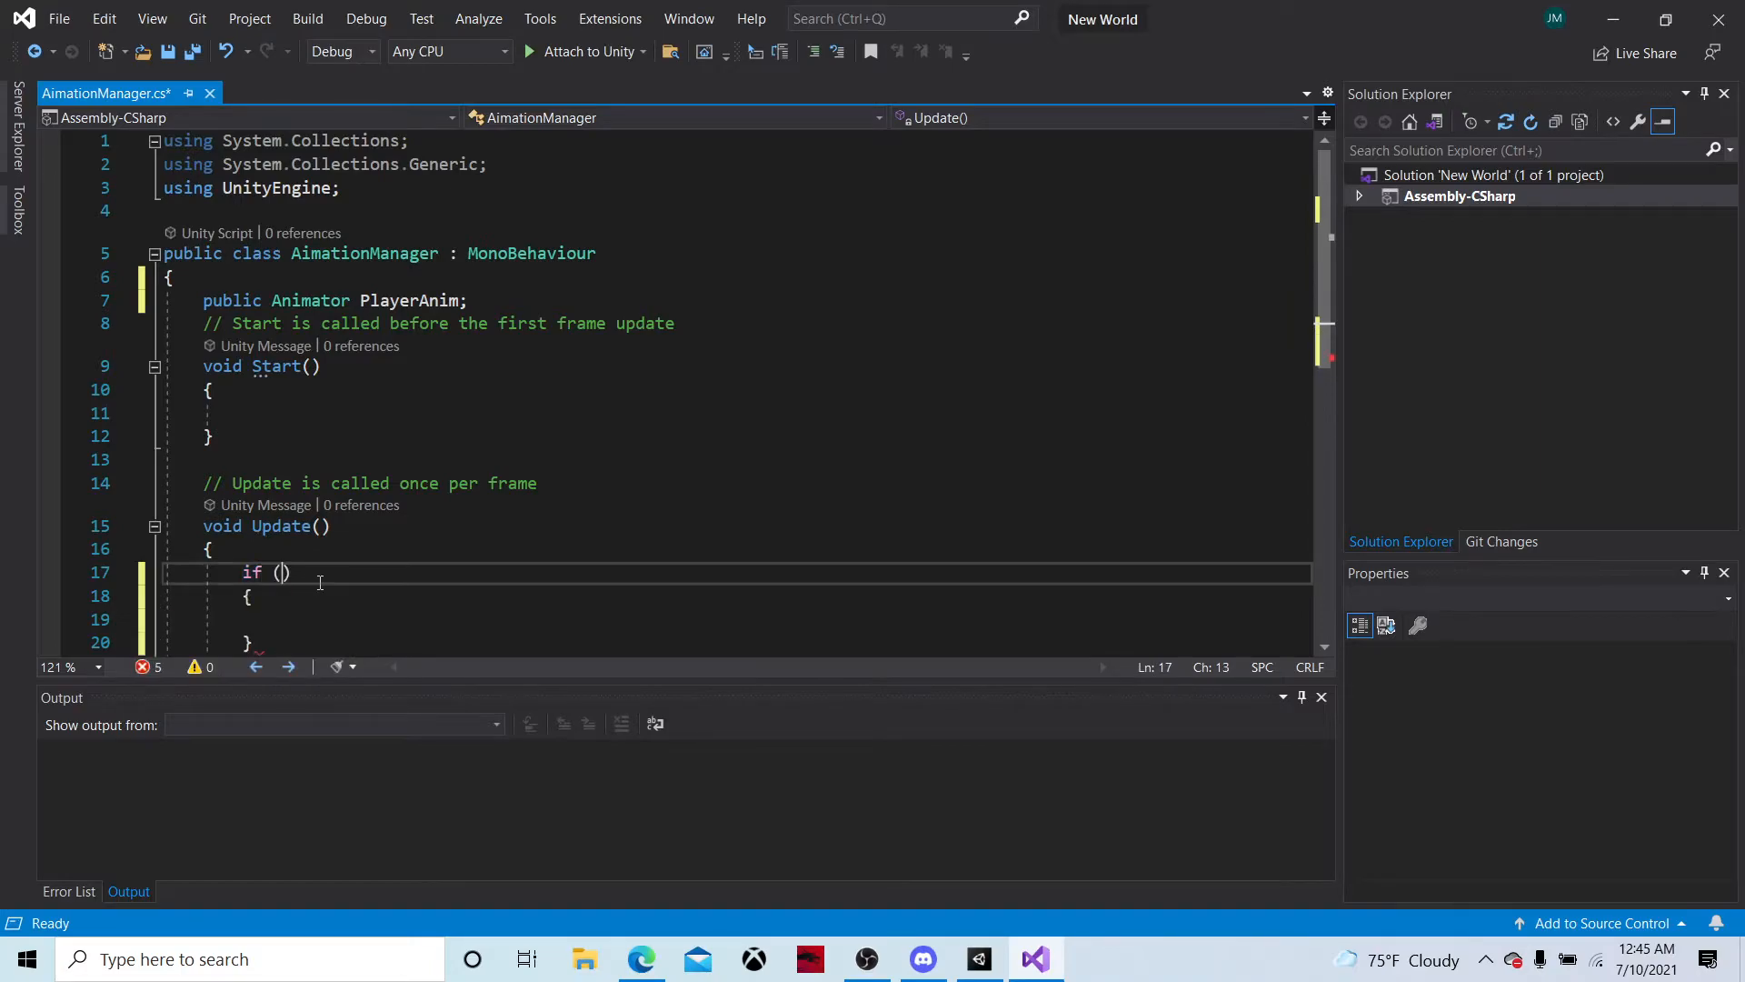
scroll(343, 557, down, 3)
scroll(343, 547, up, 2)
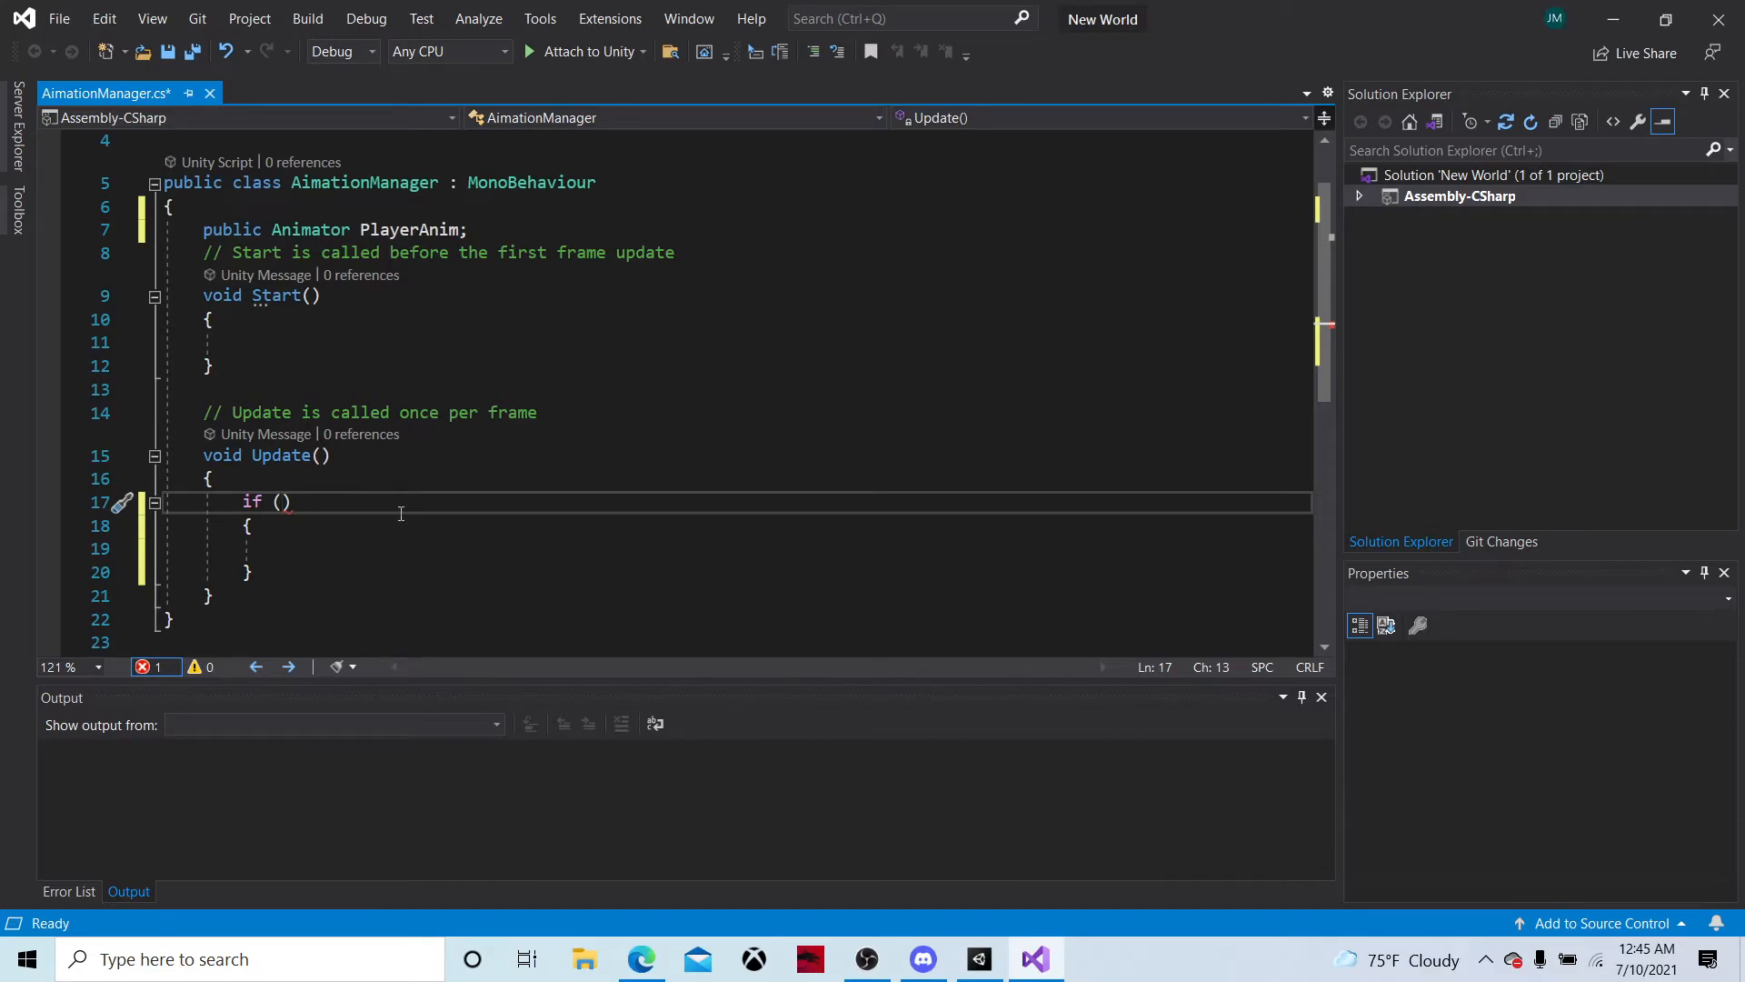
Set the if condition to Input.GetKey(KeyCode.W) and place the cursor inside the block's braces
click(271, 500)
double_click(258, 501)
click(281, 501)
text(if (In)
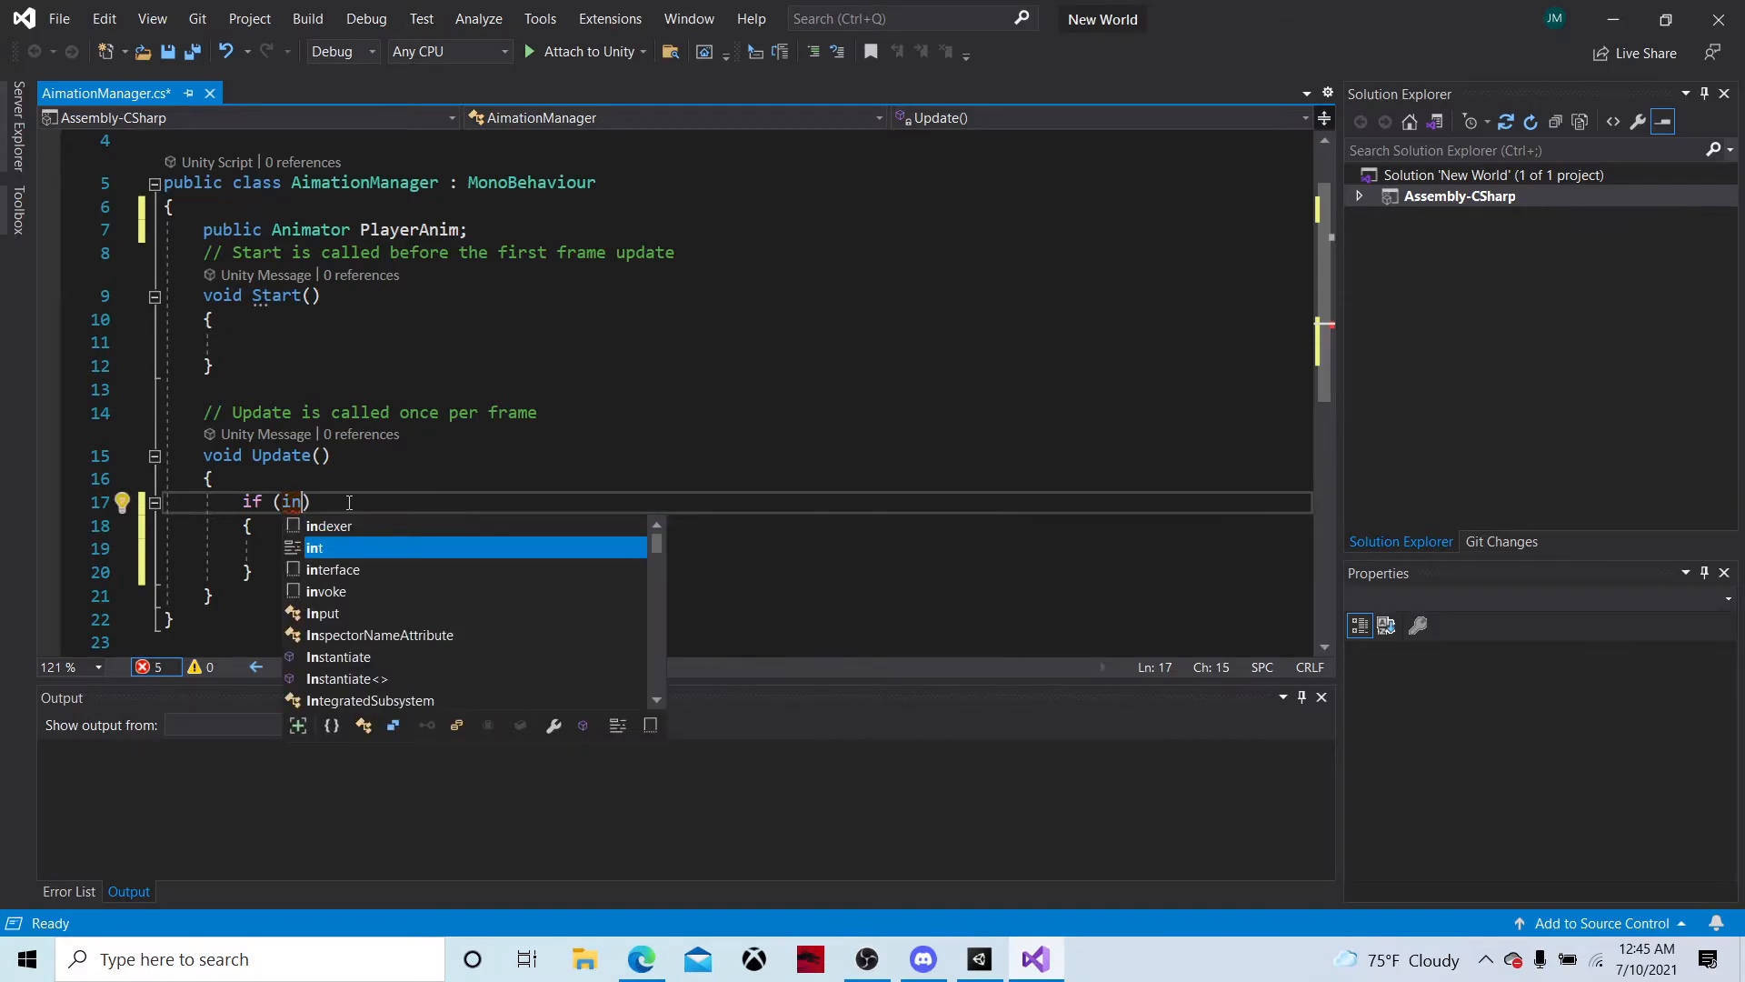
text(put.get)
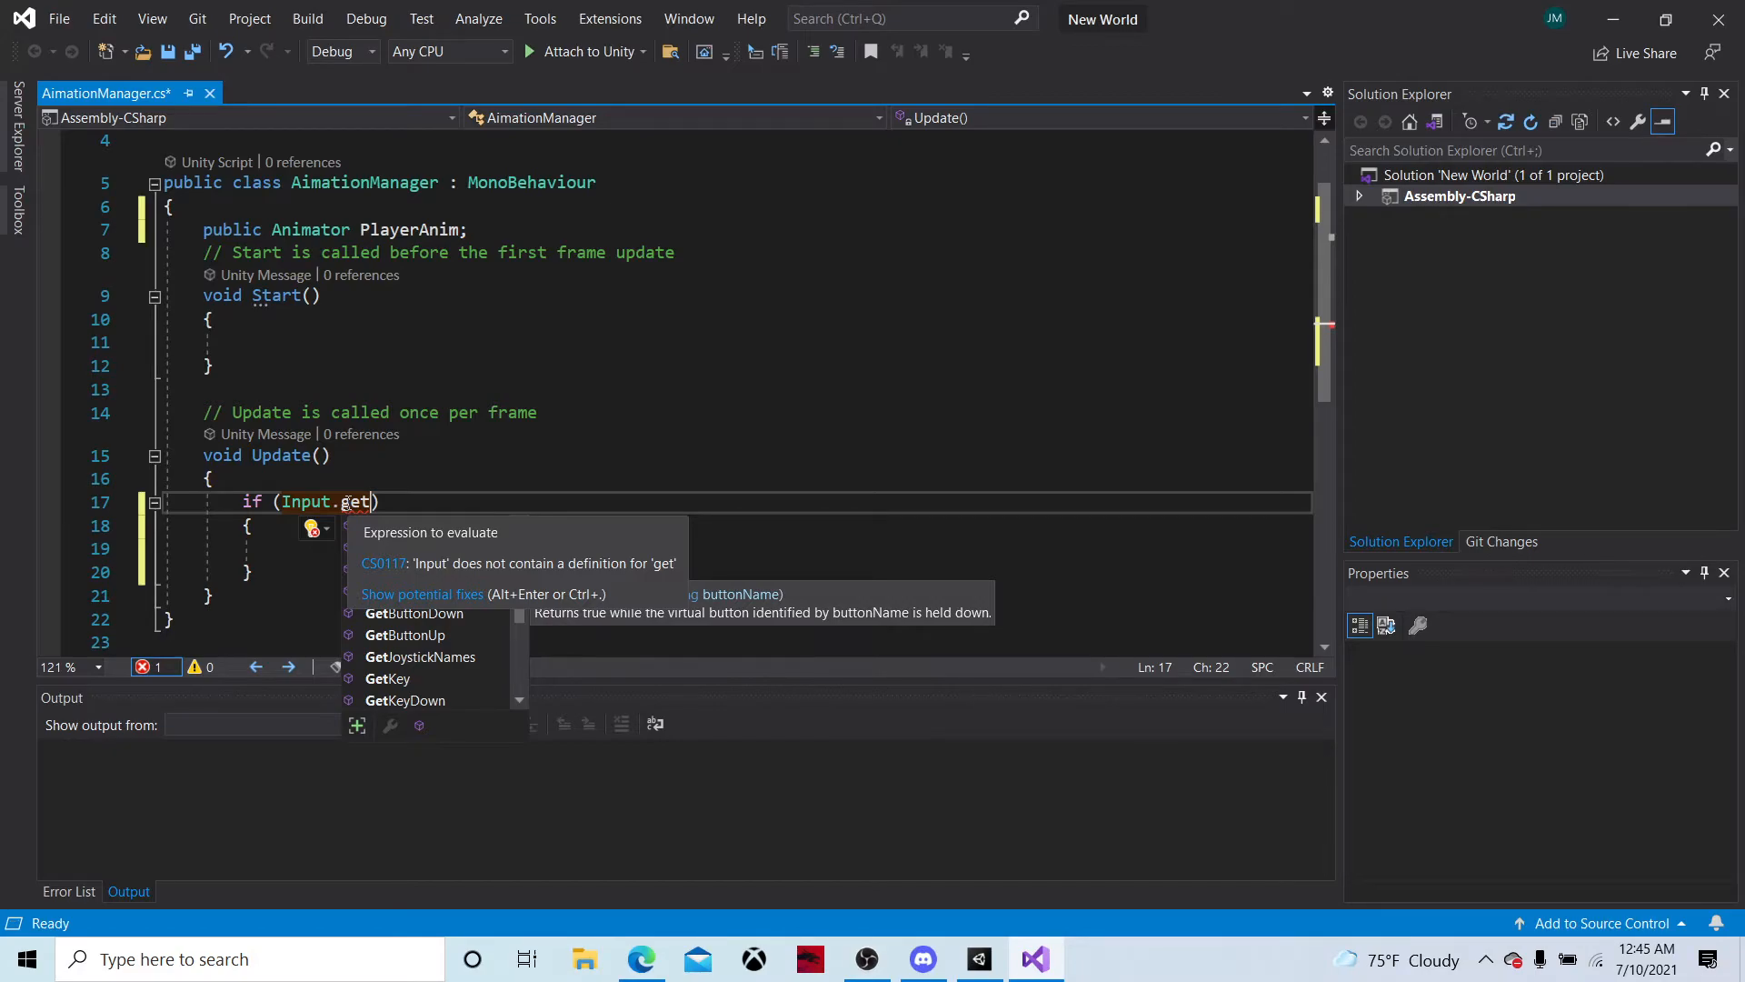
text(ke)
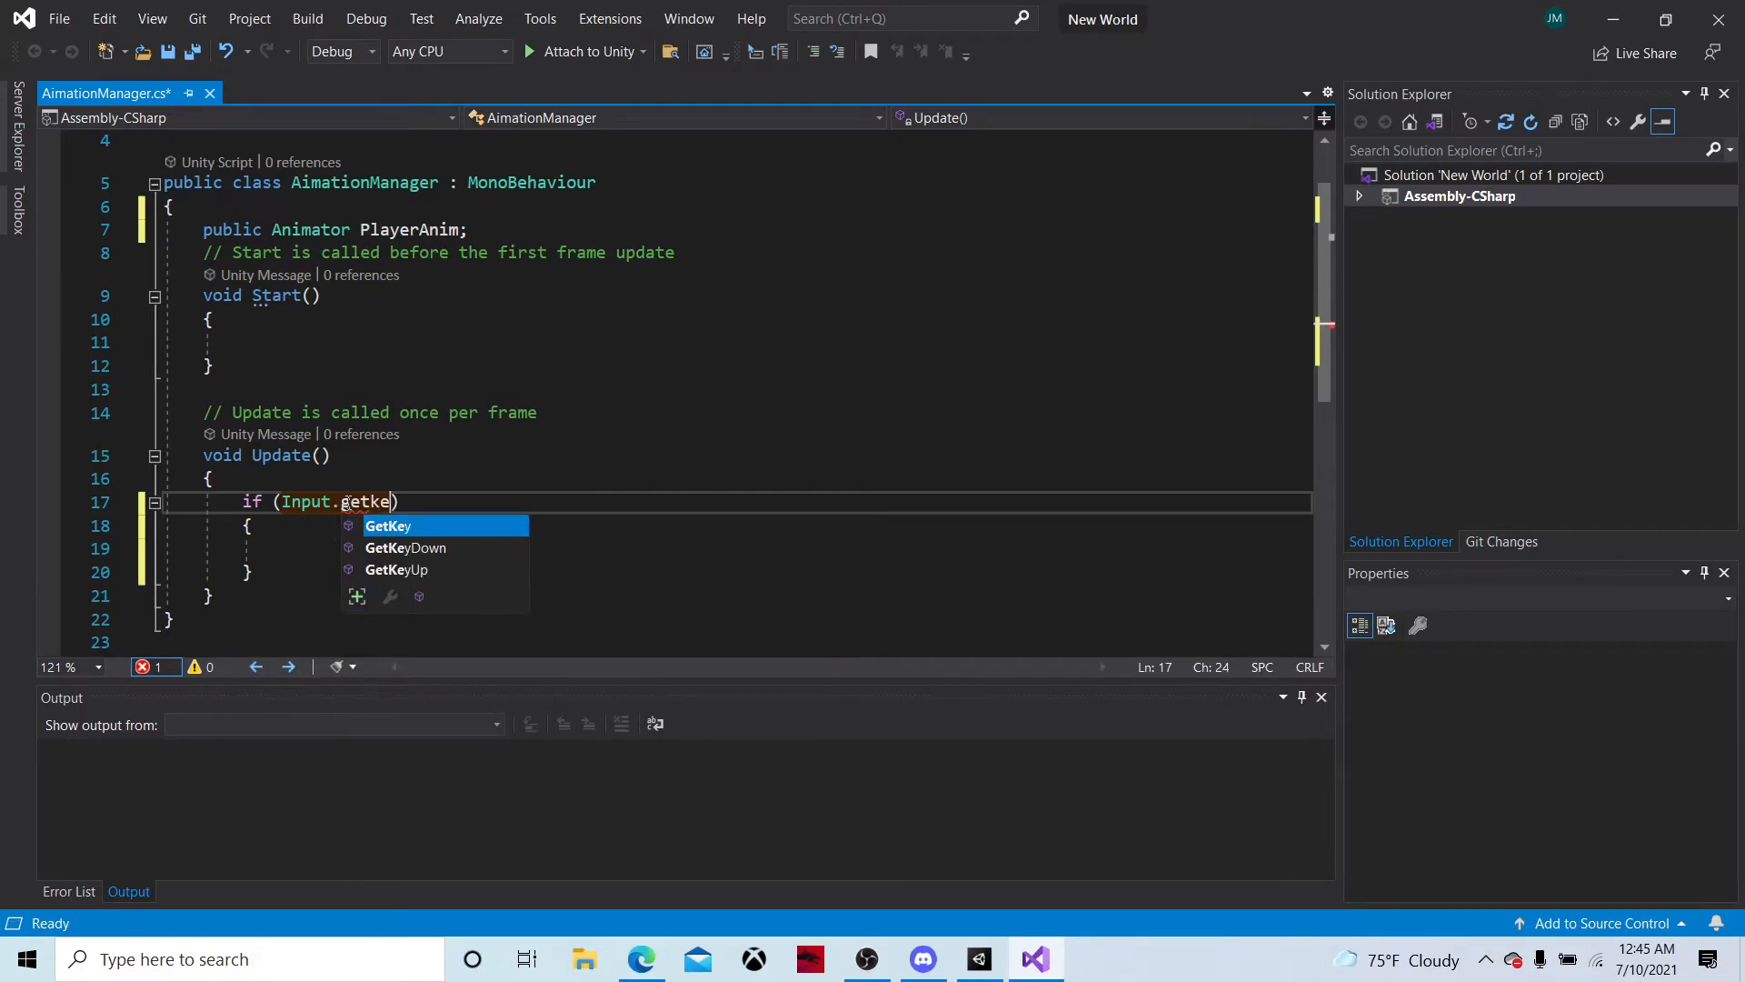
key(Tab)
text(())
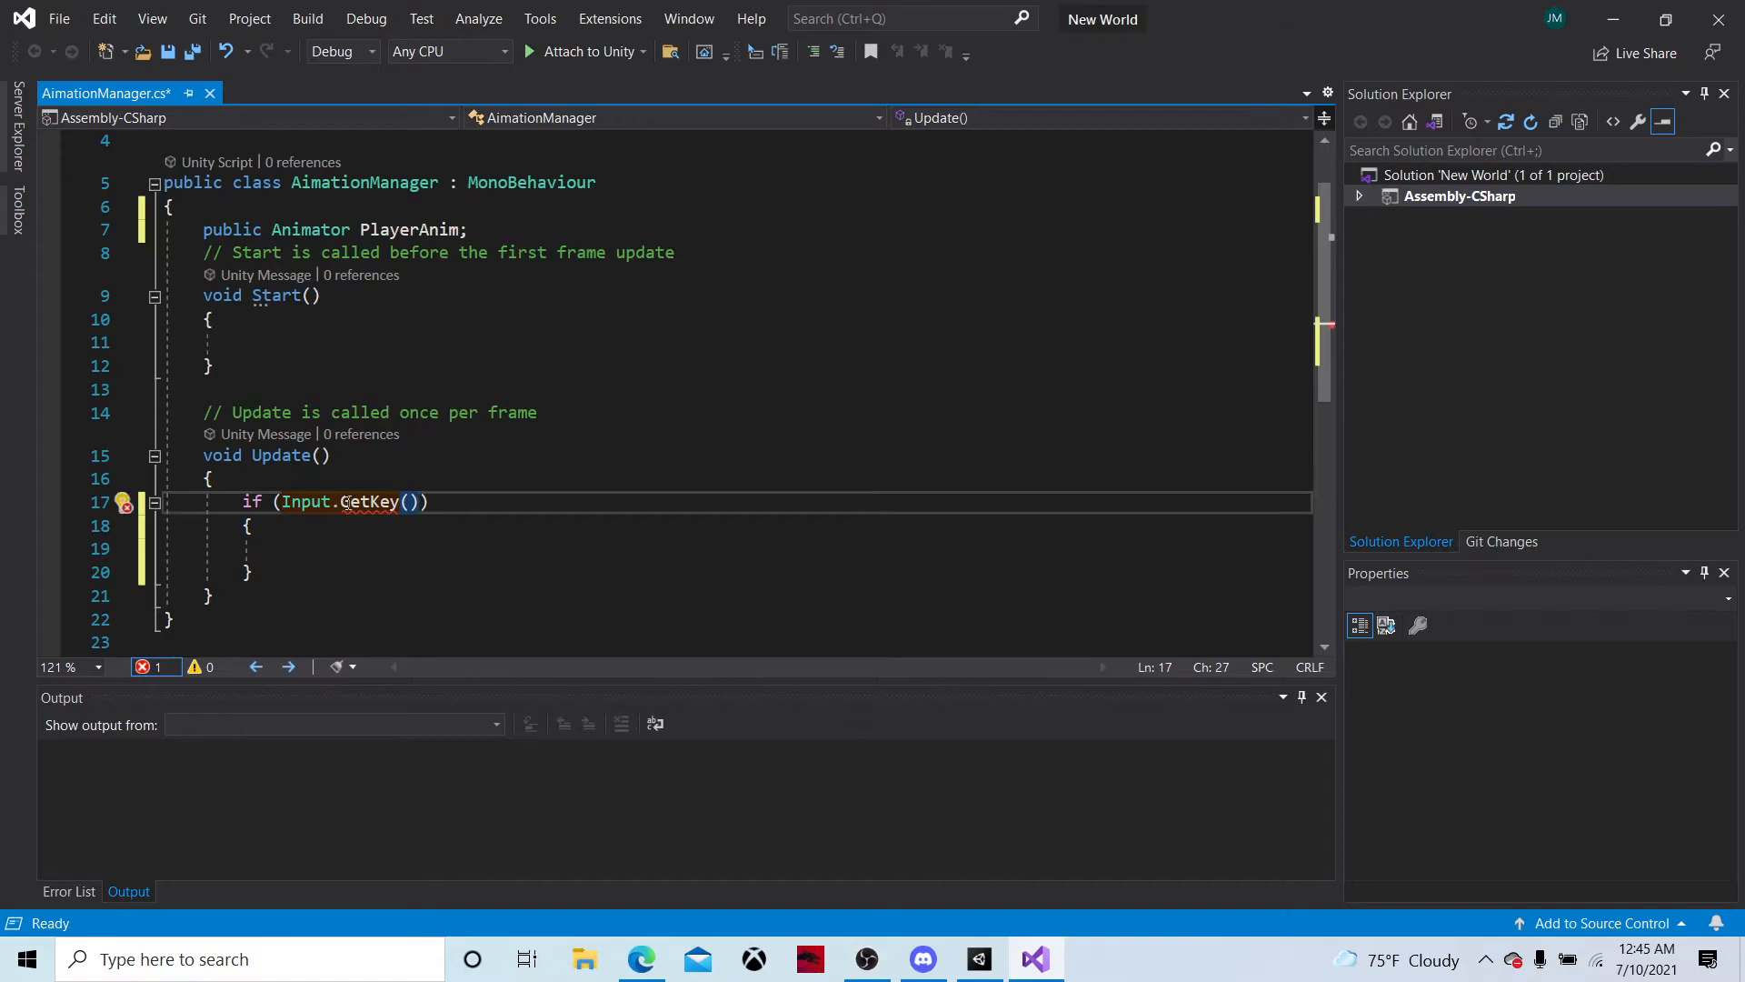
text(k)
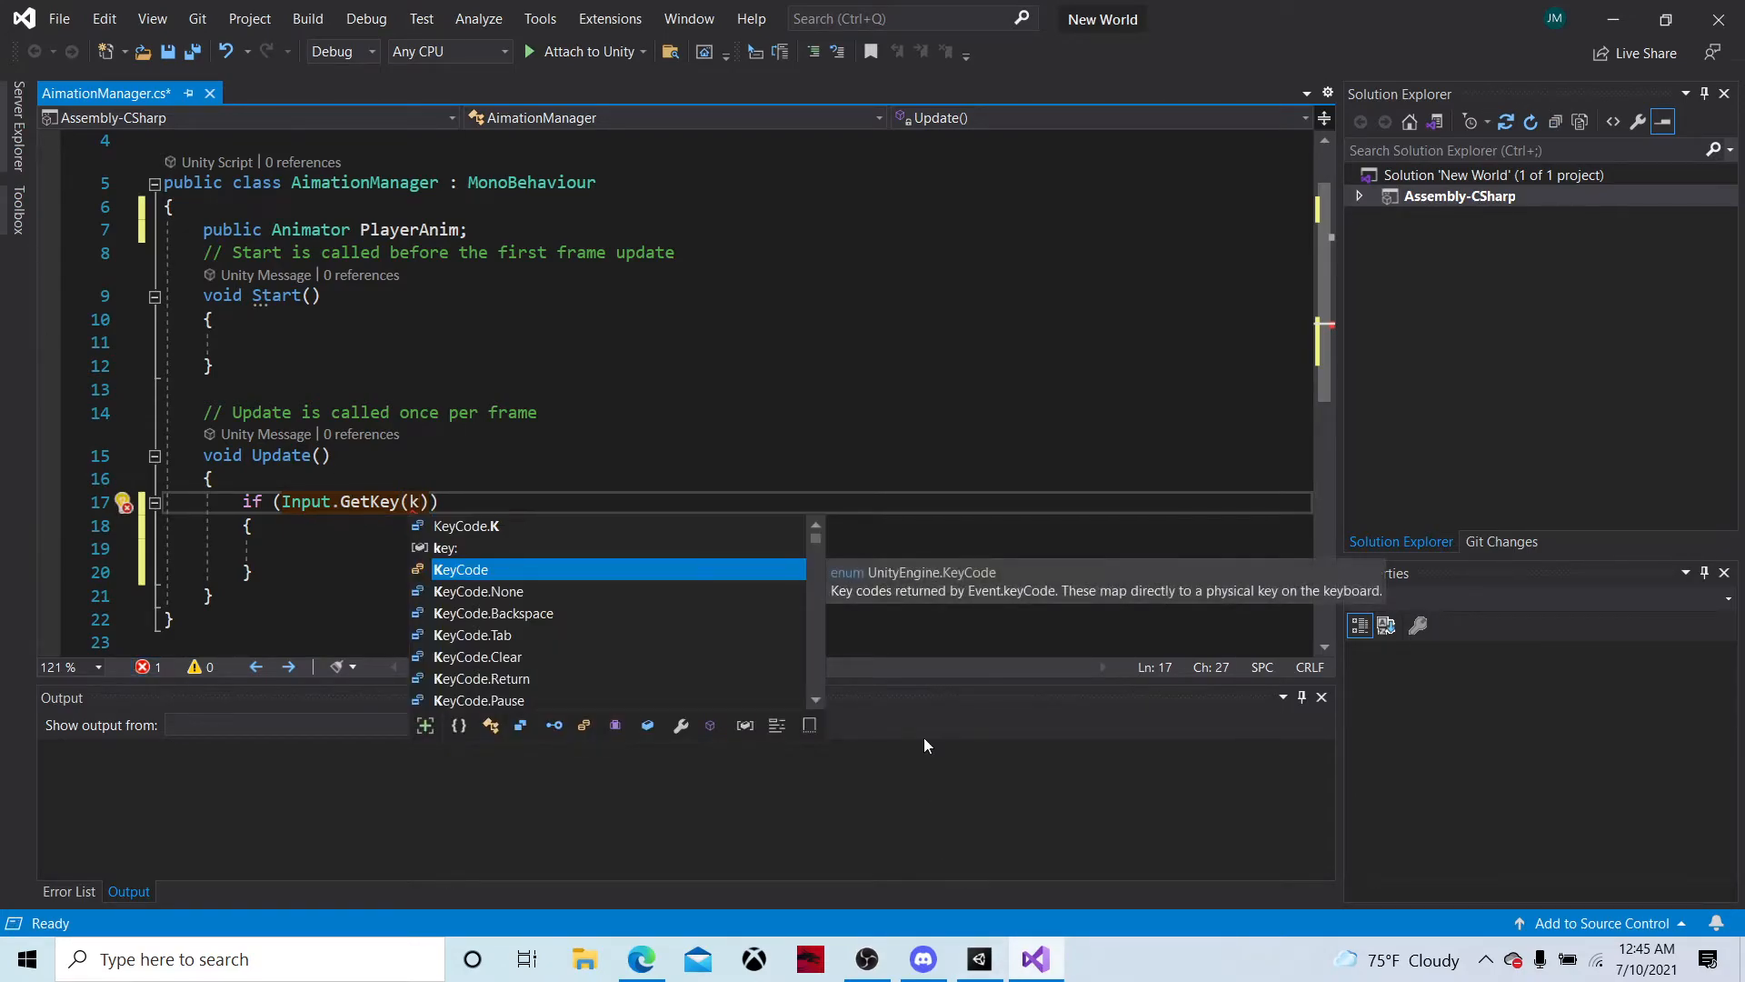
double_click(471, 575)
text(.w)
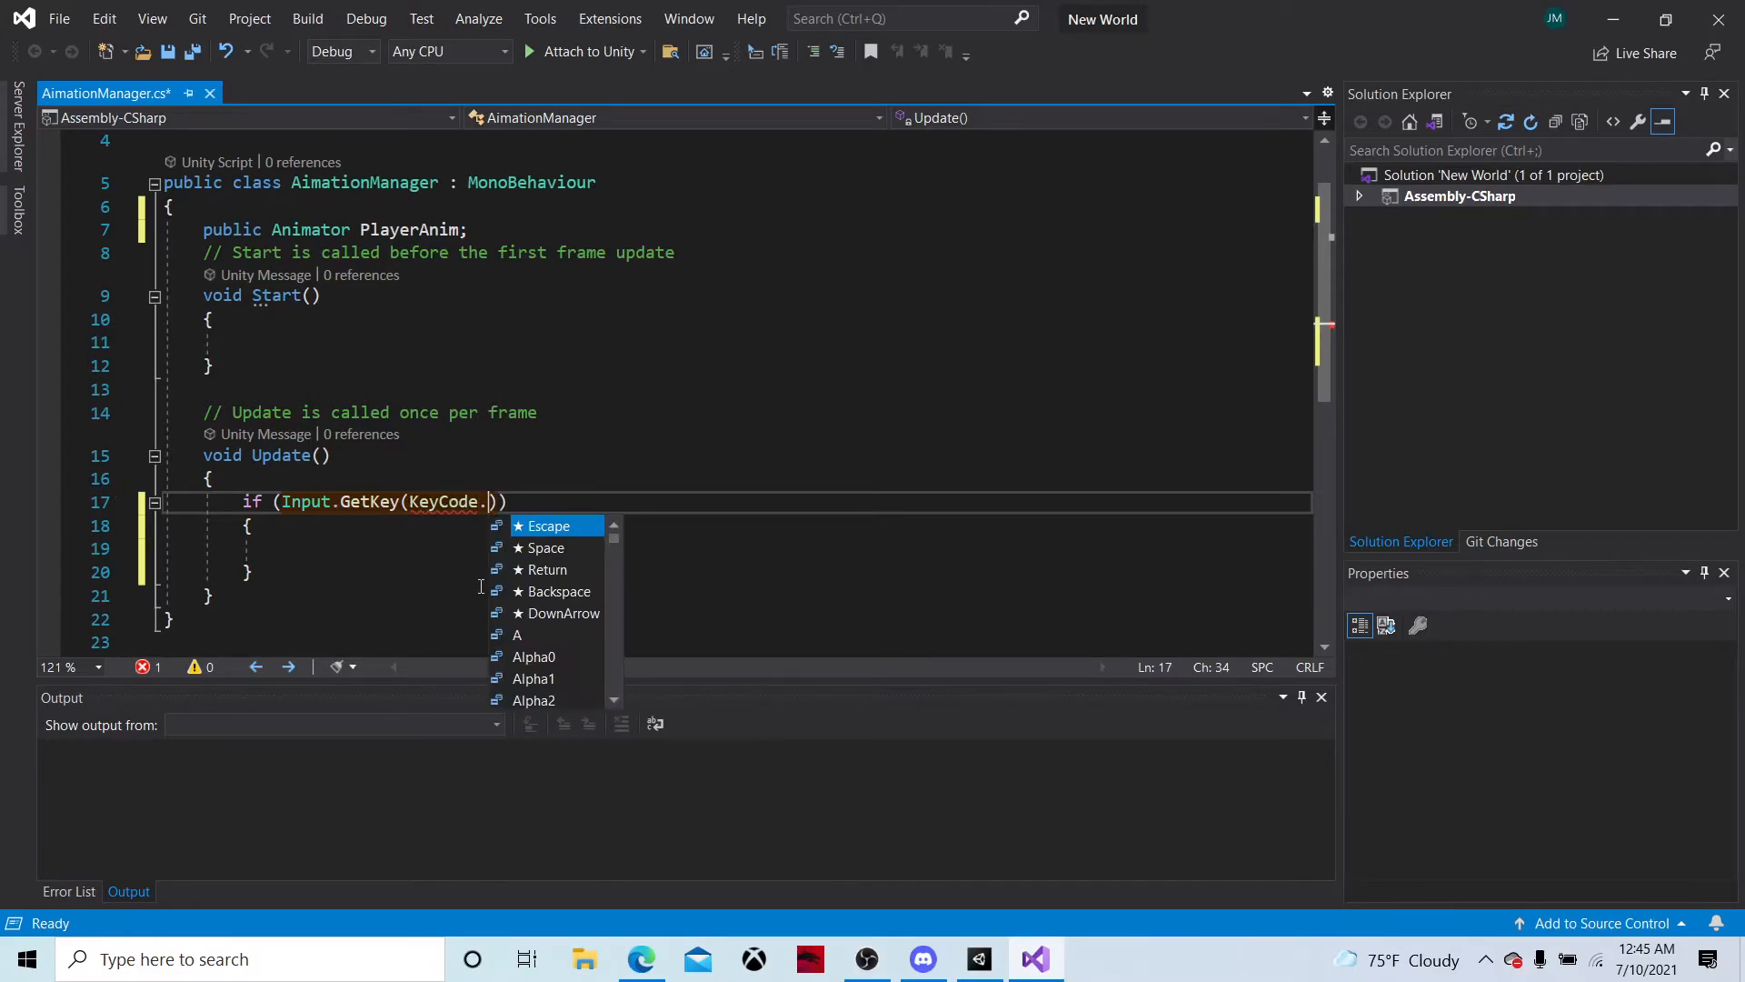
key(Tab)
key(Down)
key(Down)
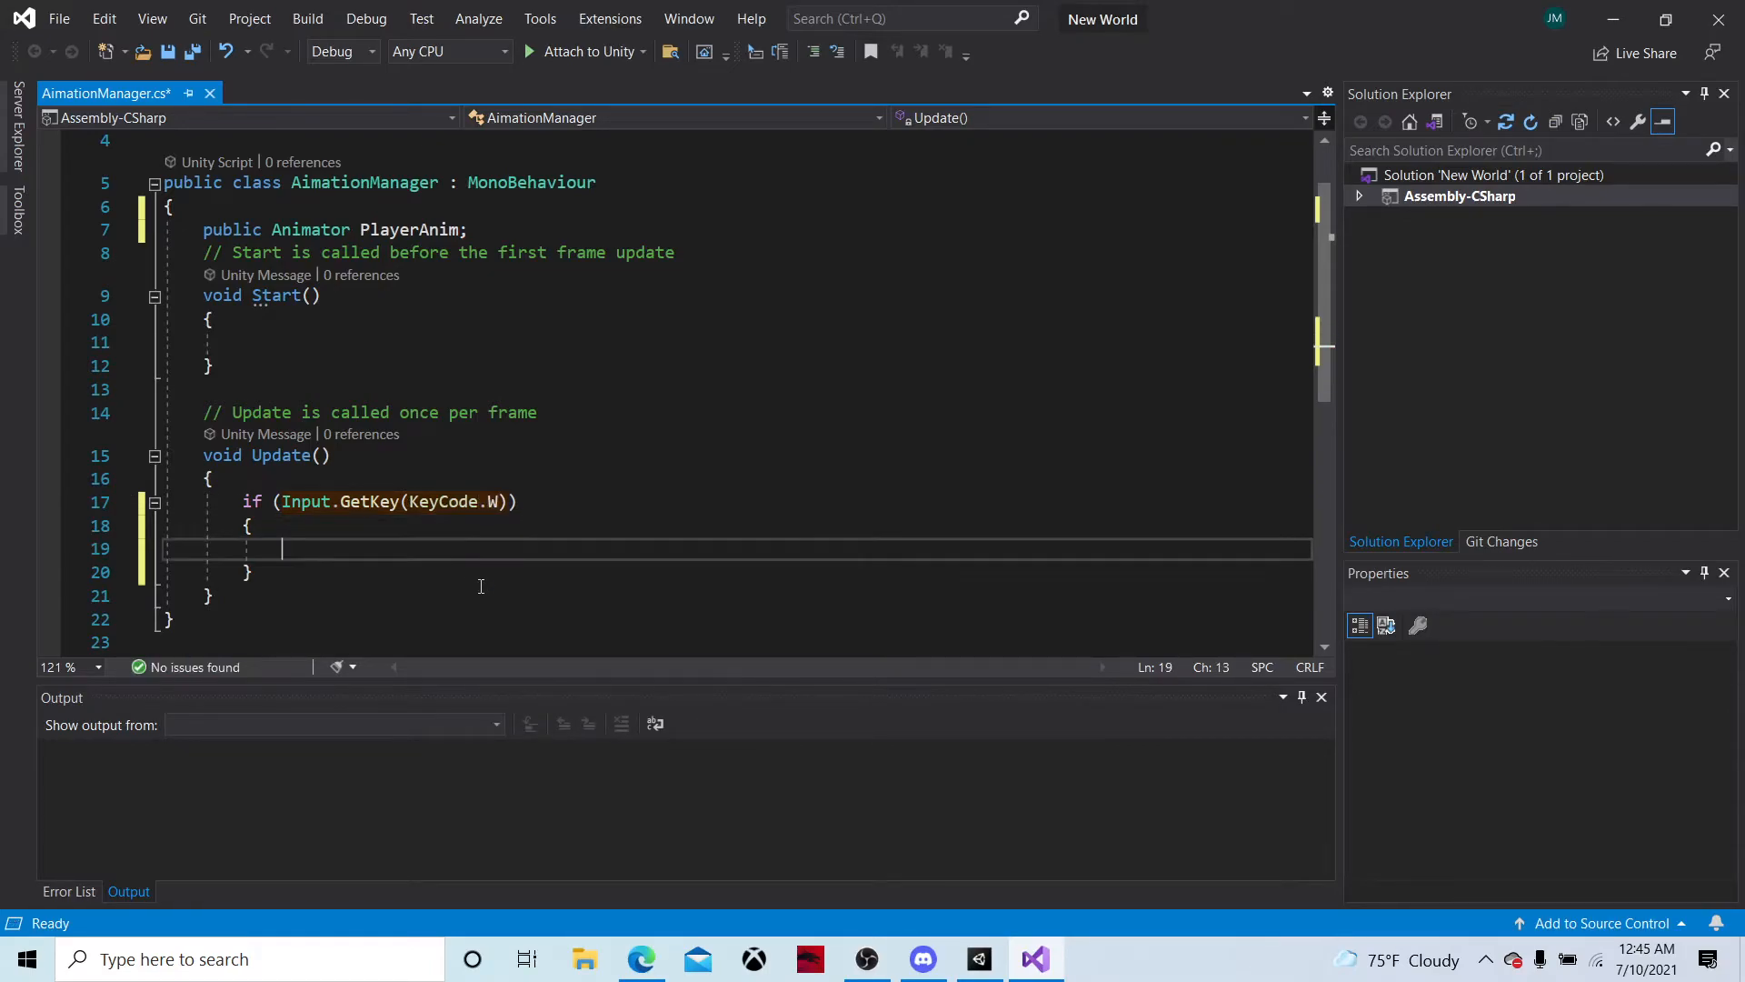
Switch to the Mixamo page in the web browser and search the animations for "idel"
click(1614, 18)
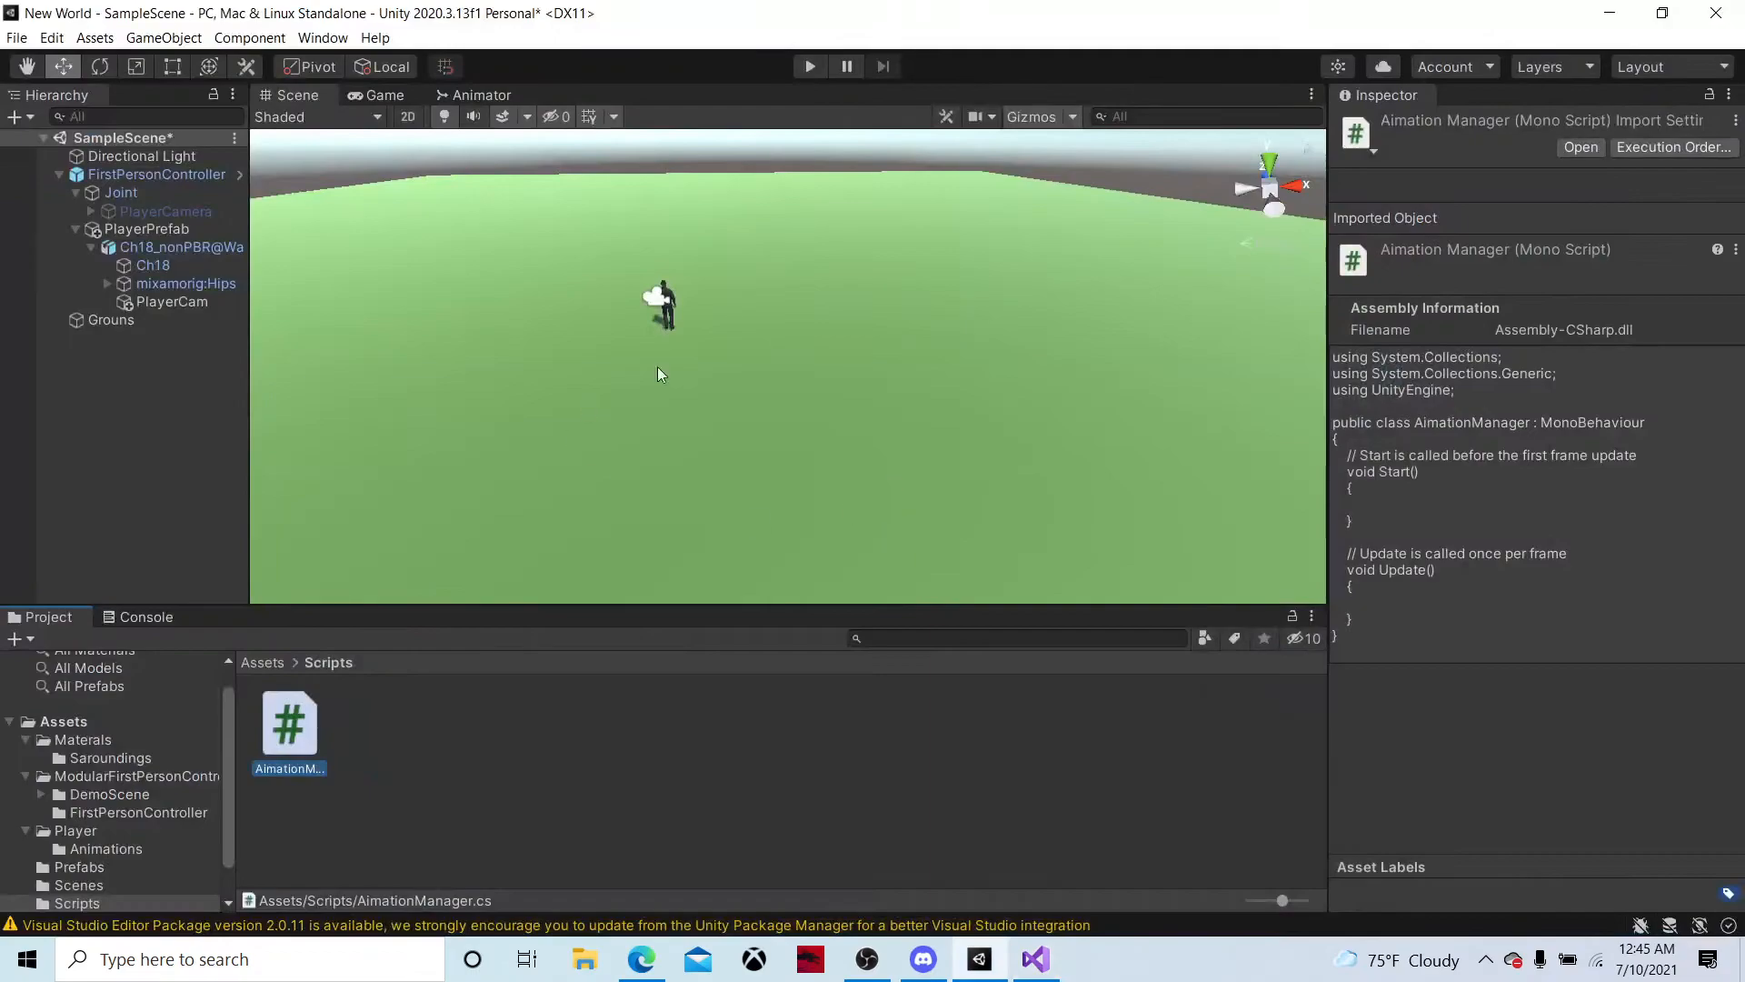
click(642, 956)
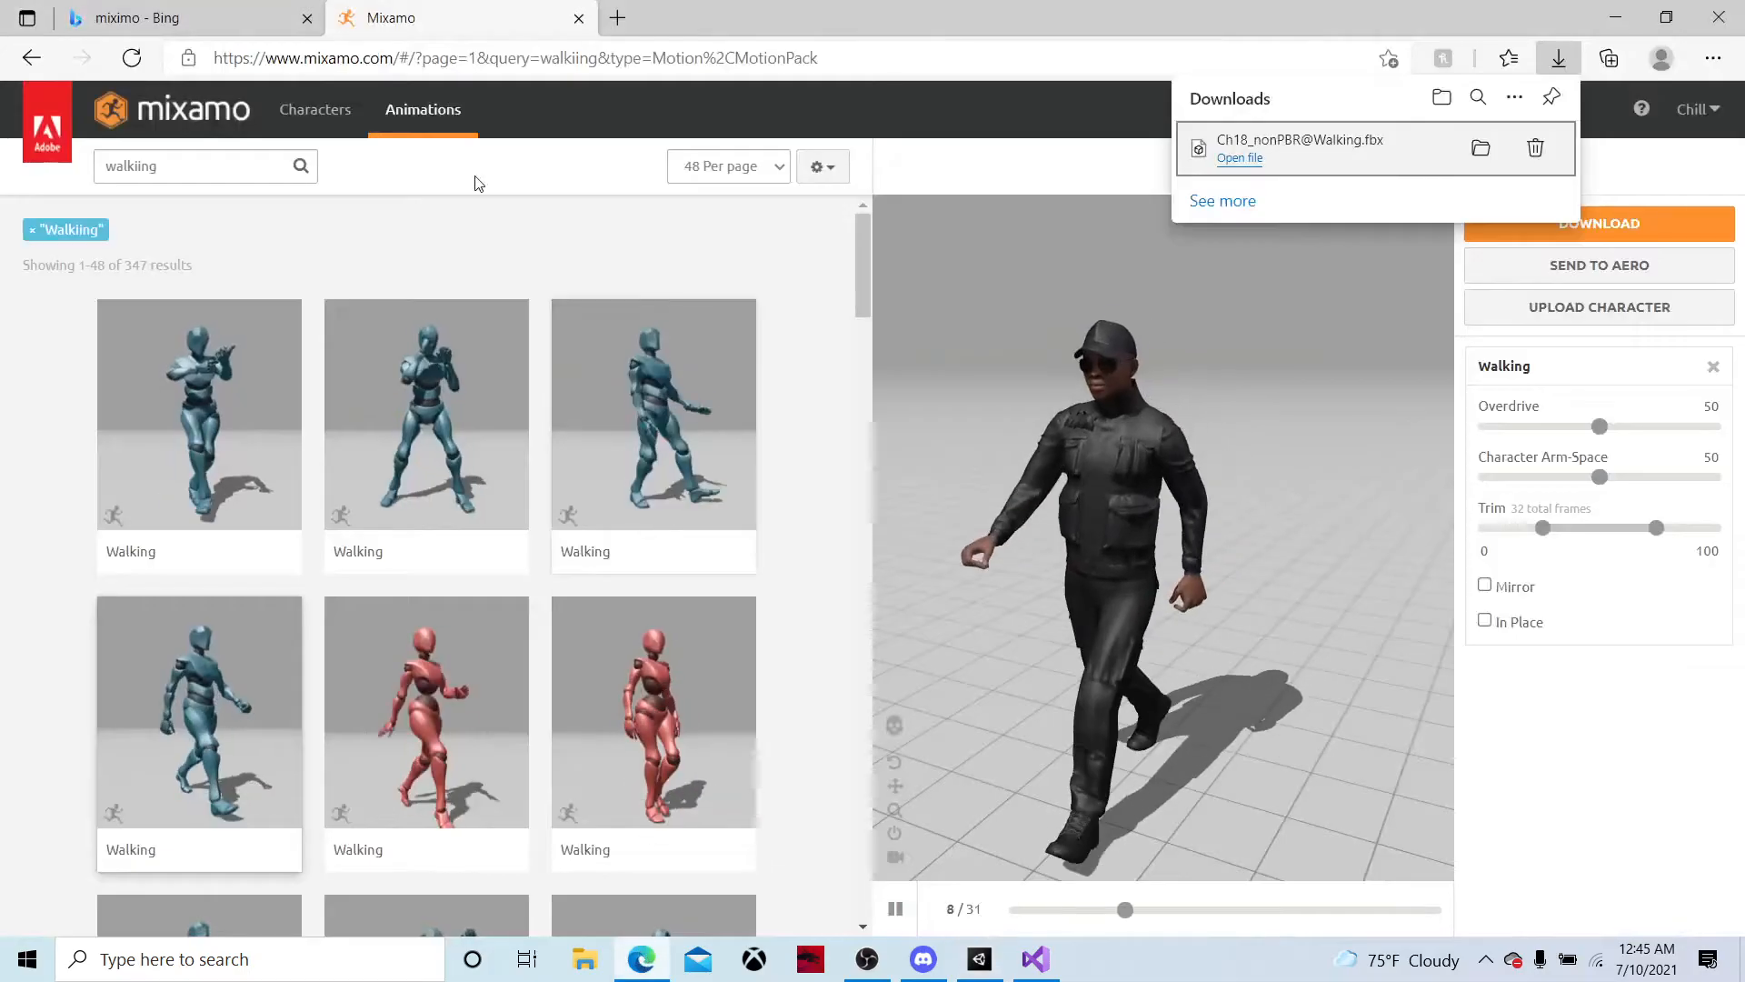
click(222, 160)
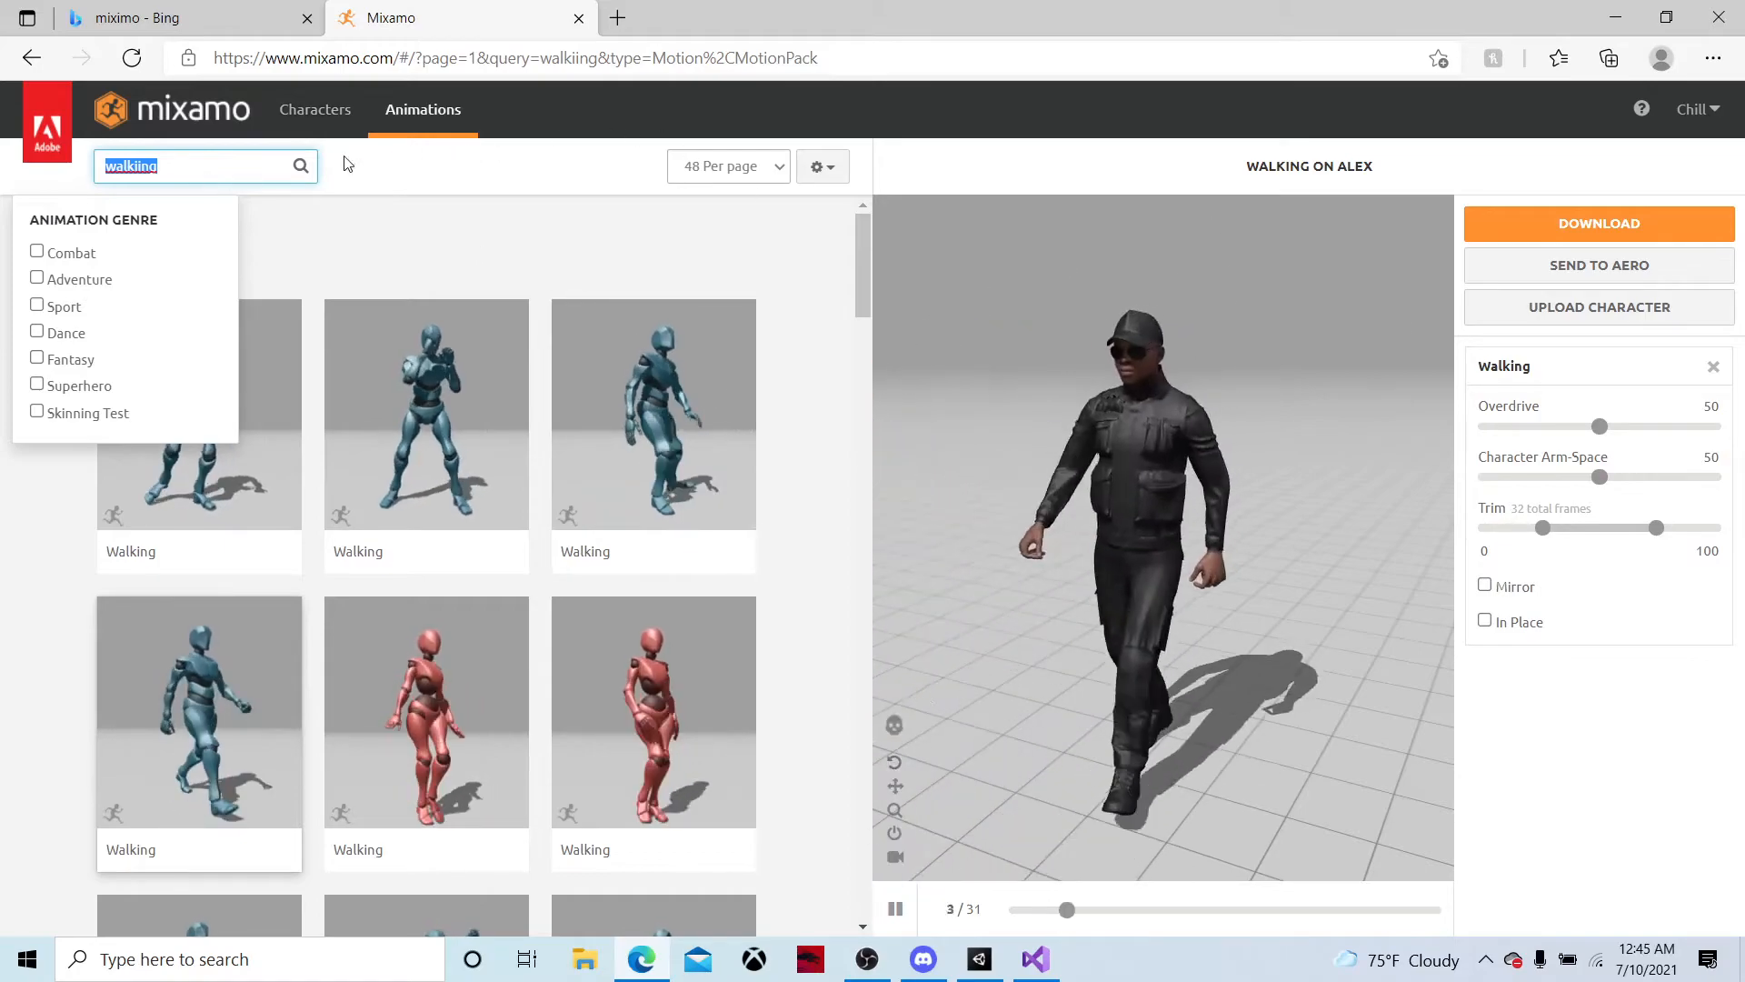
text(anima)
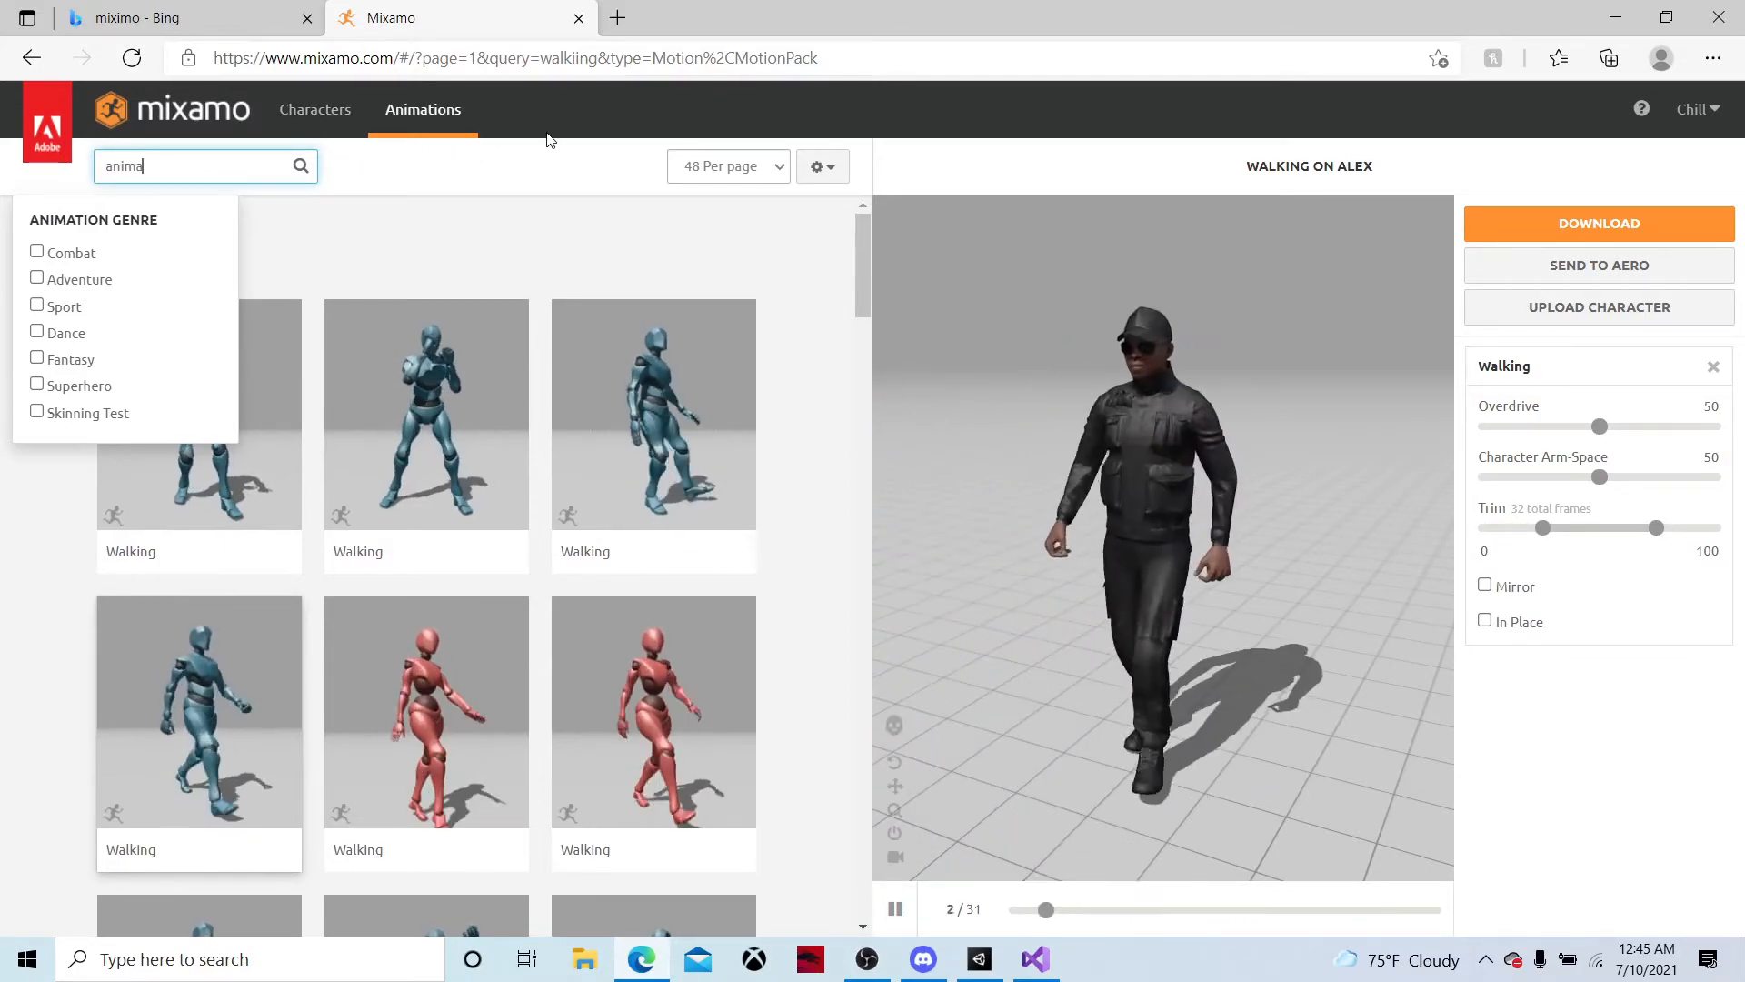
key(BackSpace)
key(BackSpace)
key(BackSpace)
key(BackSpace)
key(BackSpace)
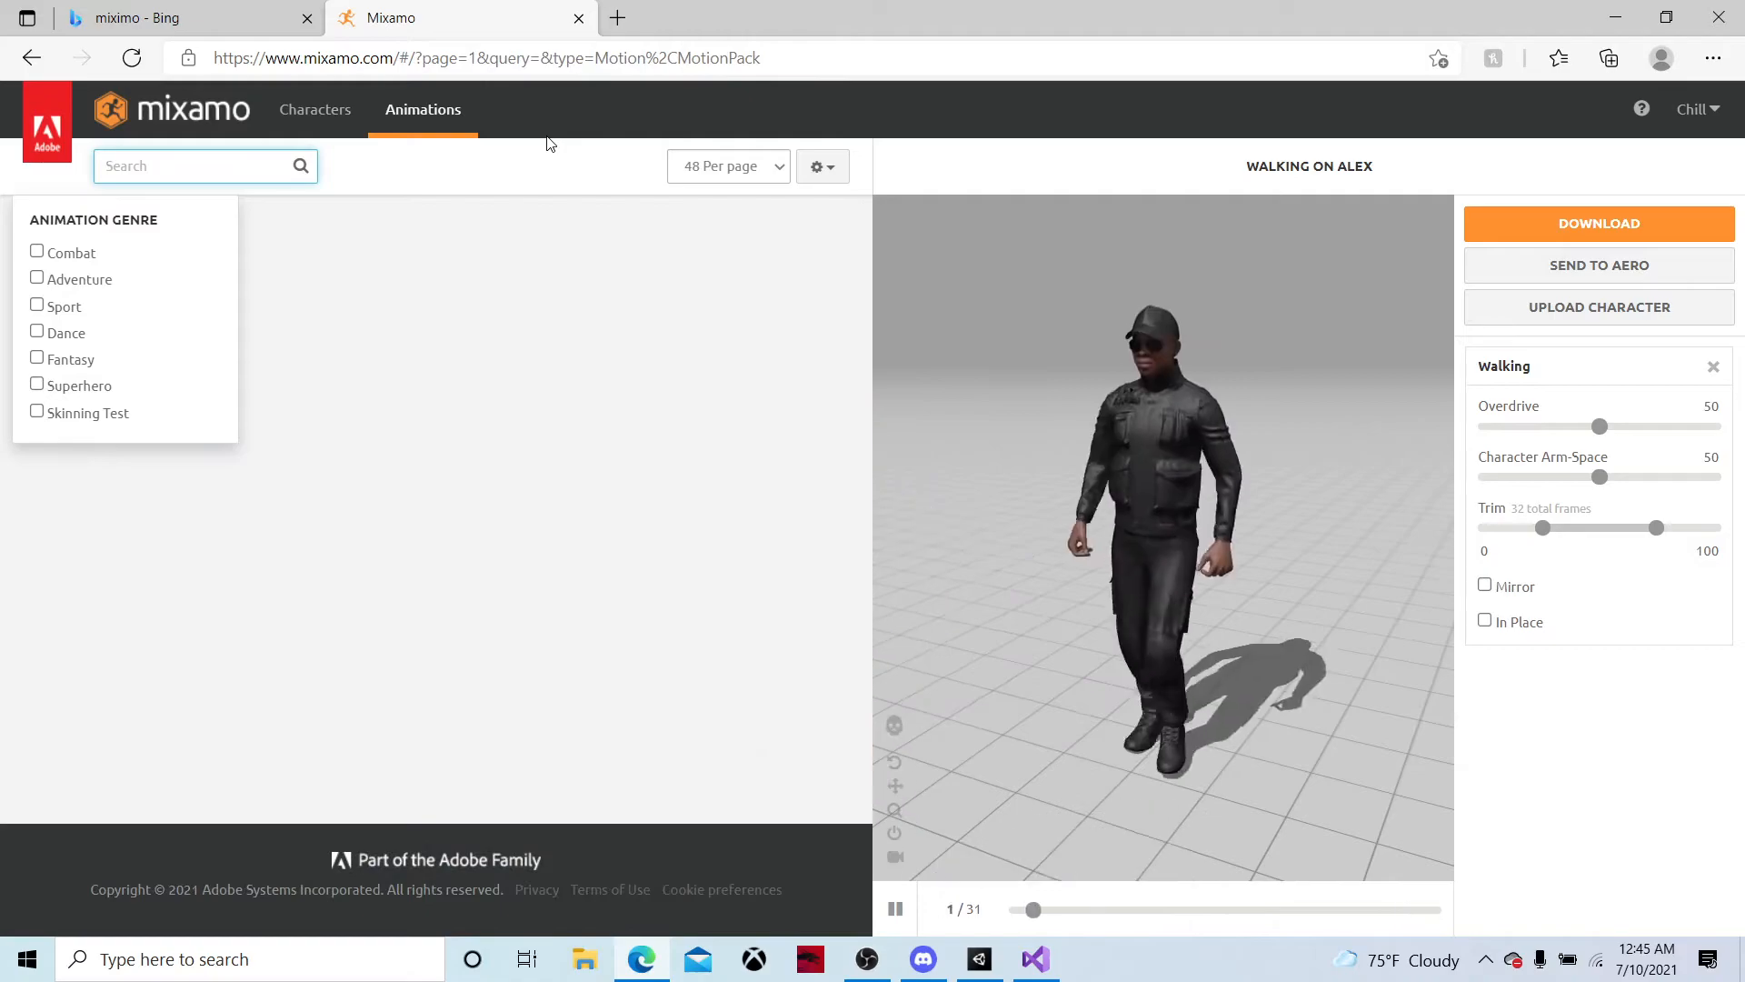
text(idel)
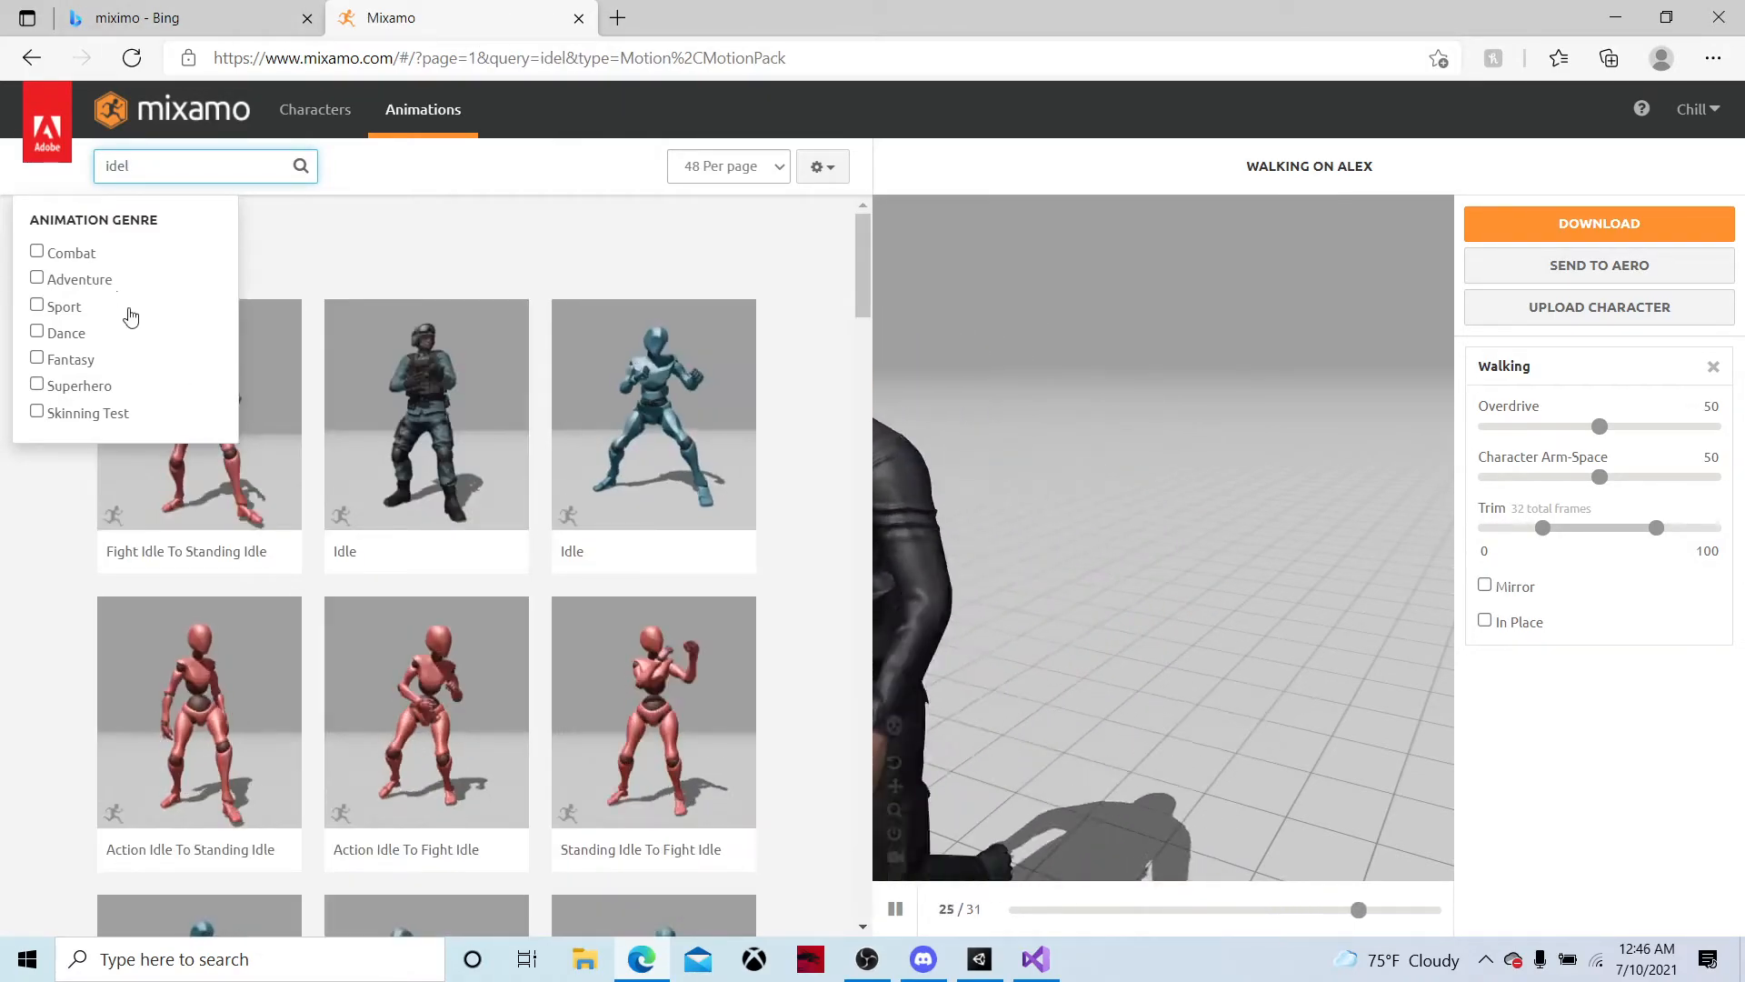
Apply the Breathing Idle animation from the search results to the Alex character
scroll(413, 530, down, 5)
scroll(414, 529, down, 3)
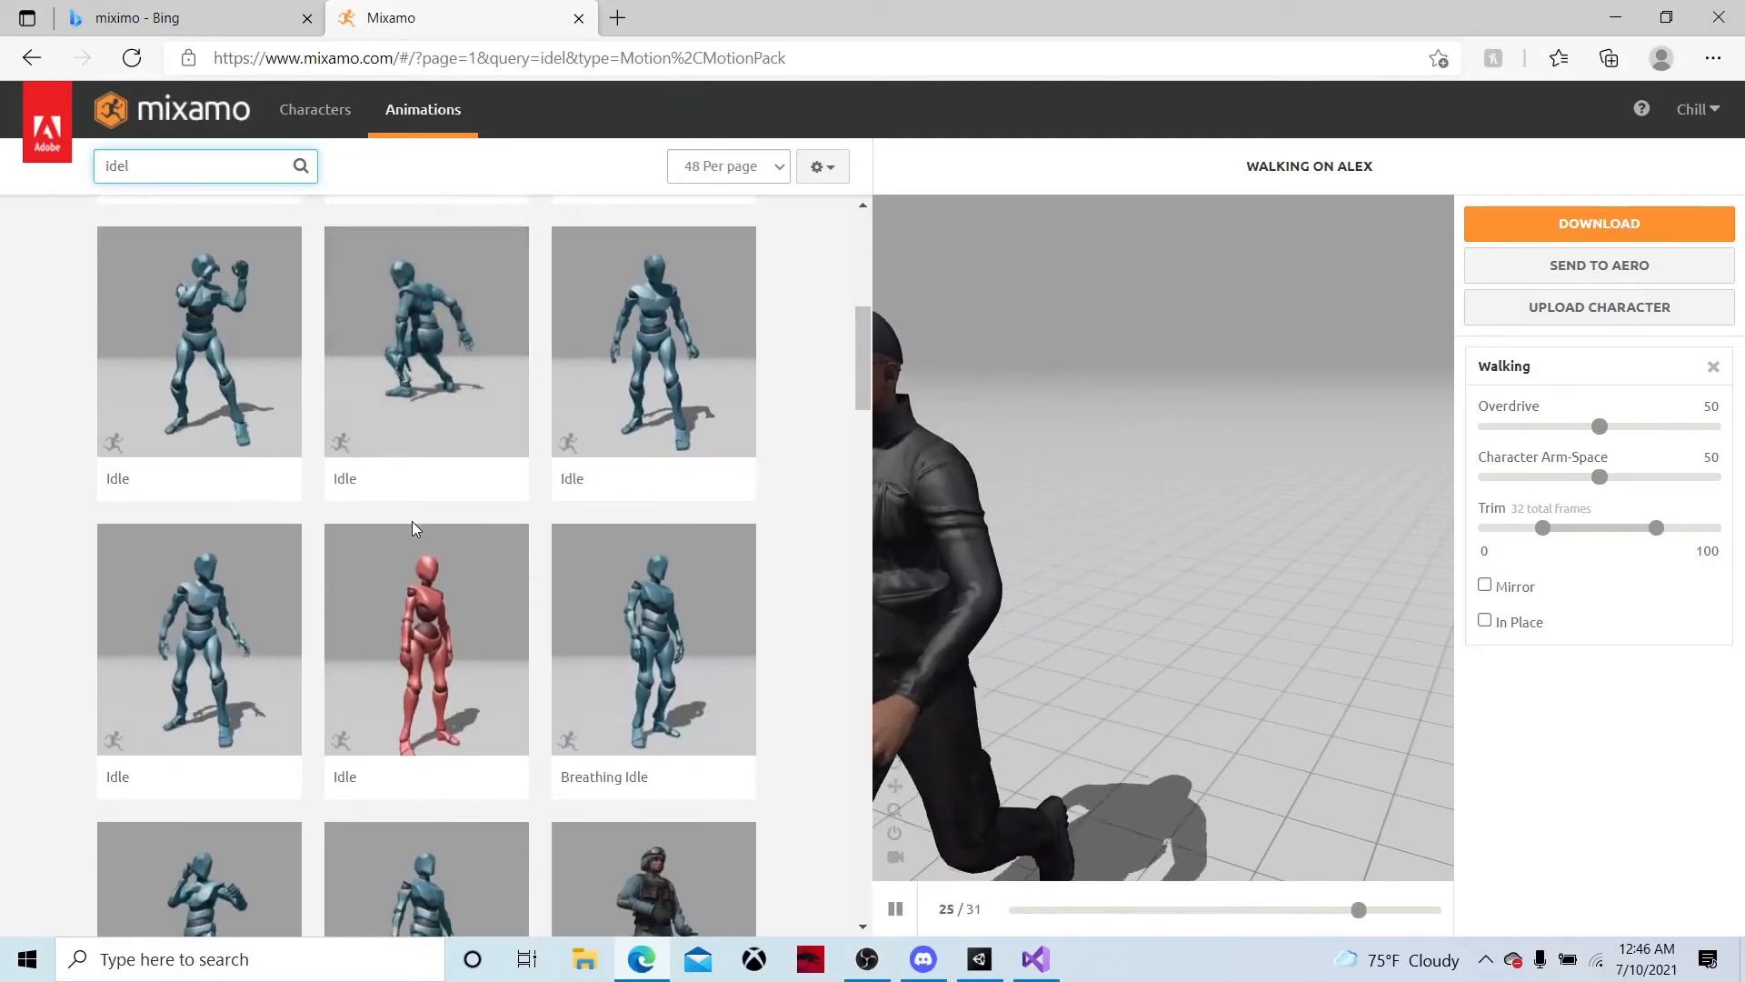
scroll(619, 473, down, 2)
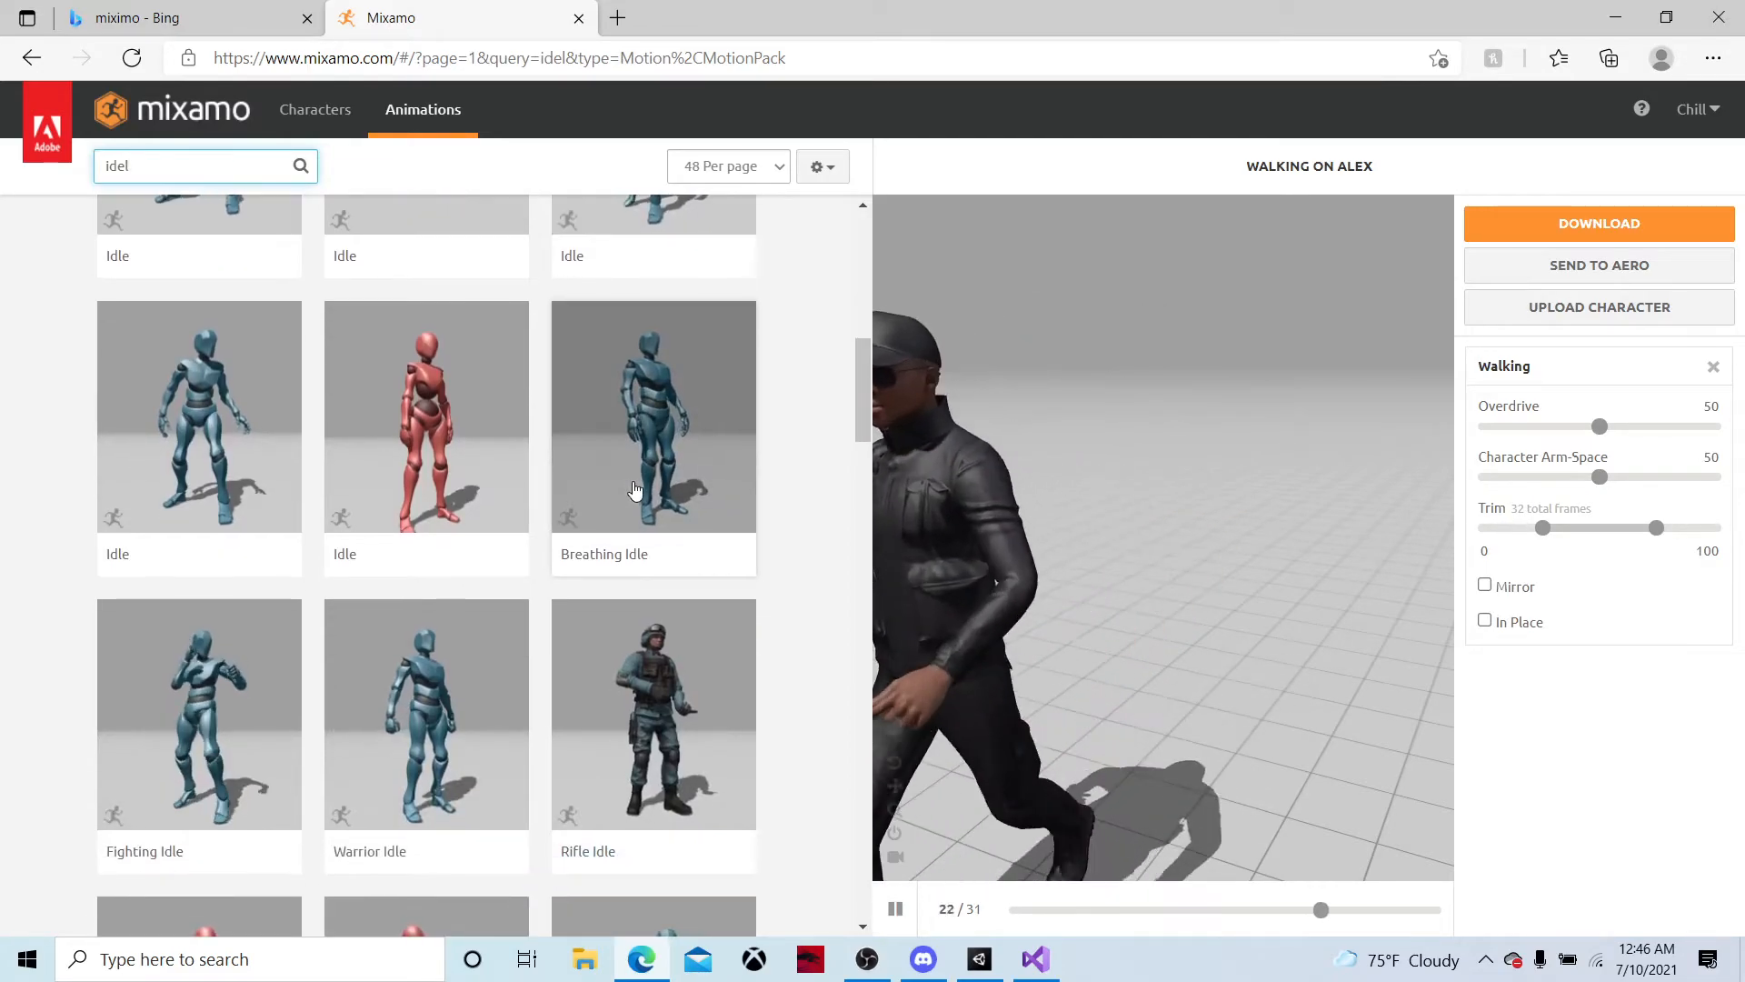
click(623, 479)
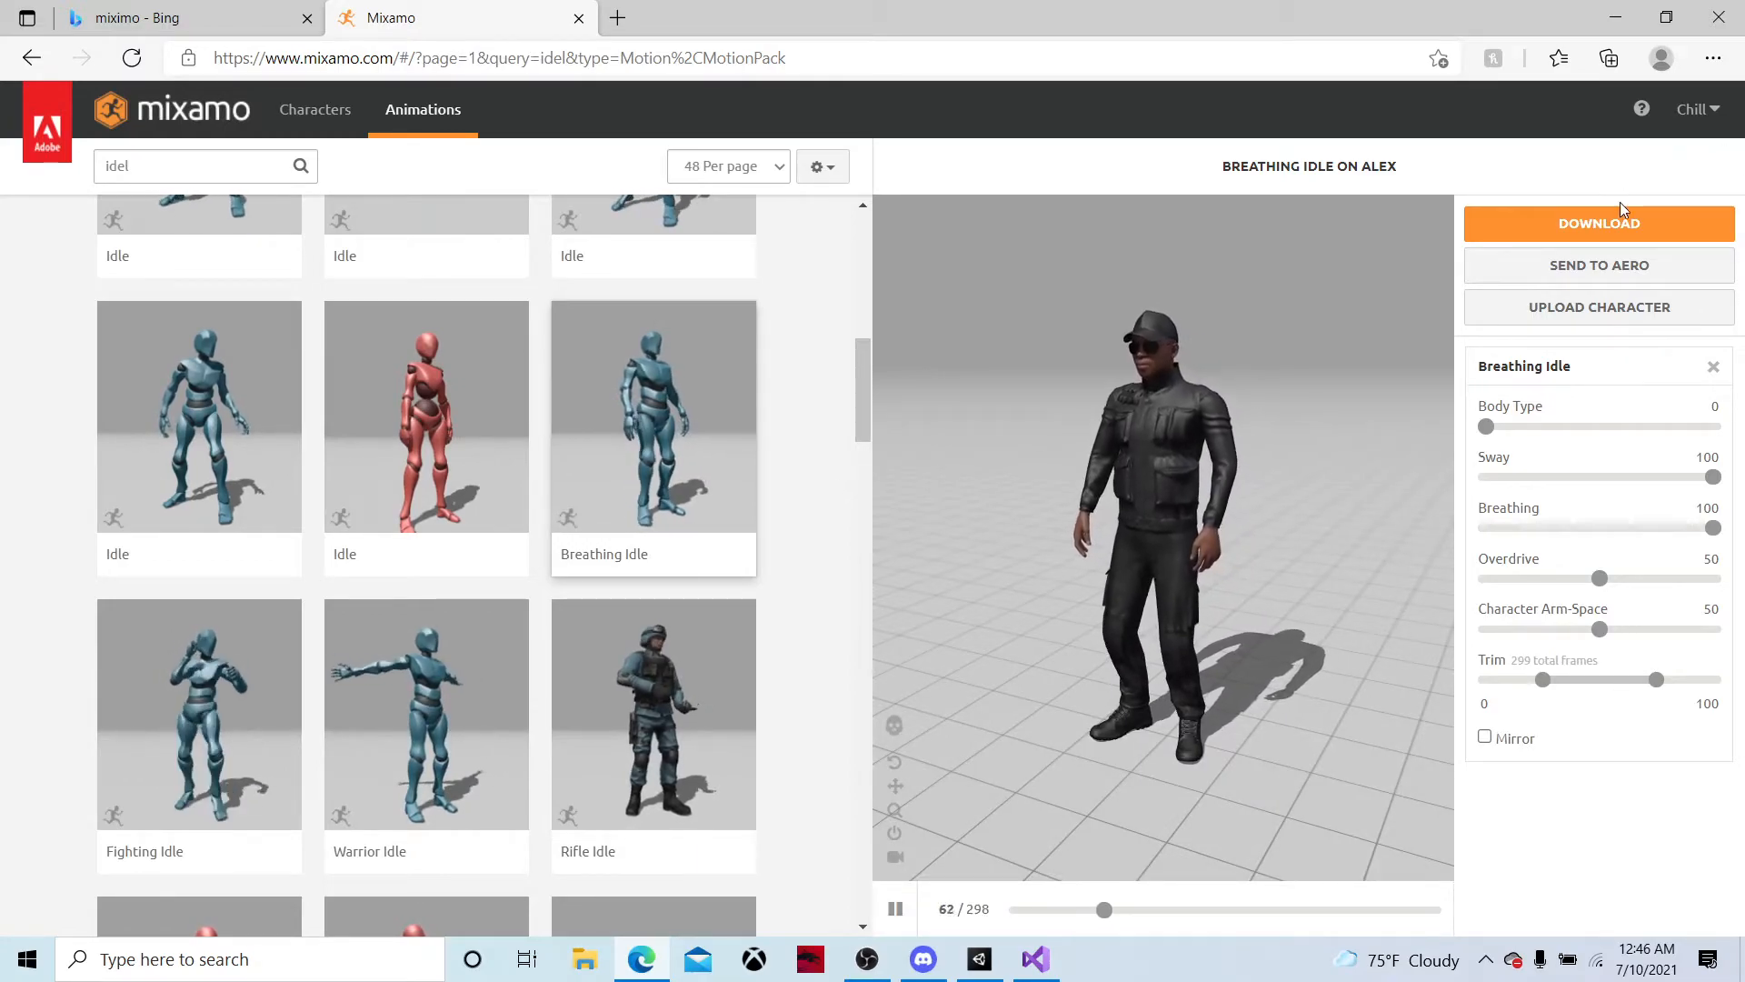
click(1582, 224)
click(724, 319)
click(564, 390)
click(1191, 484)
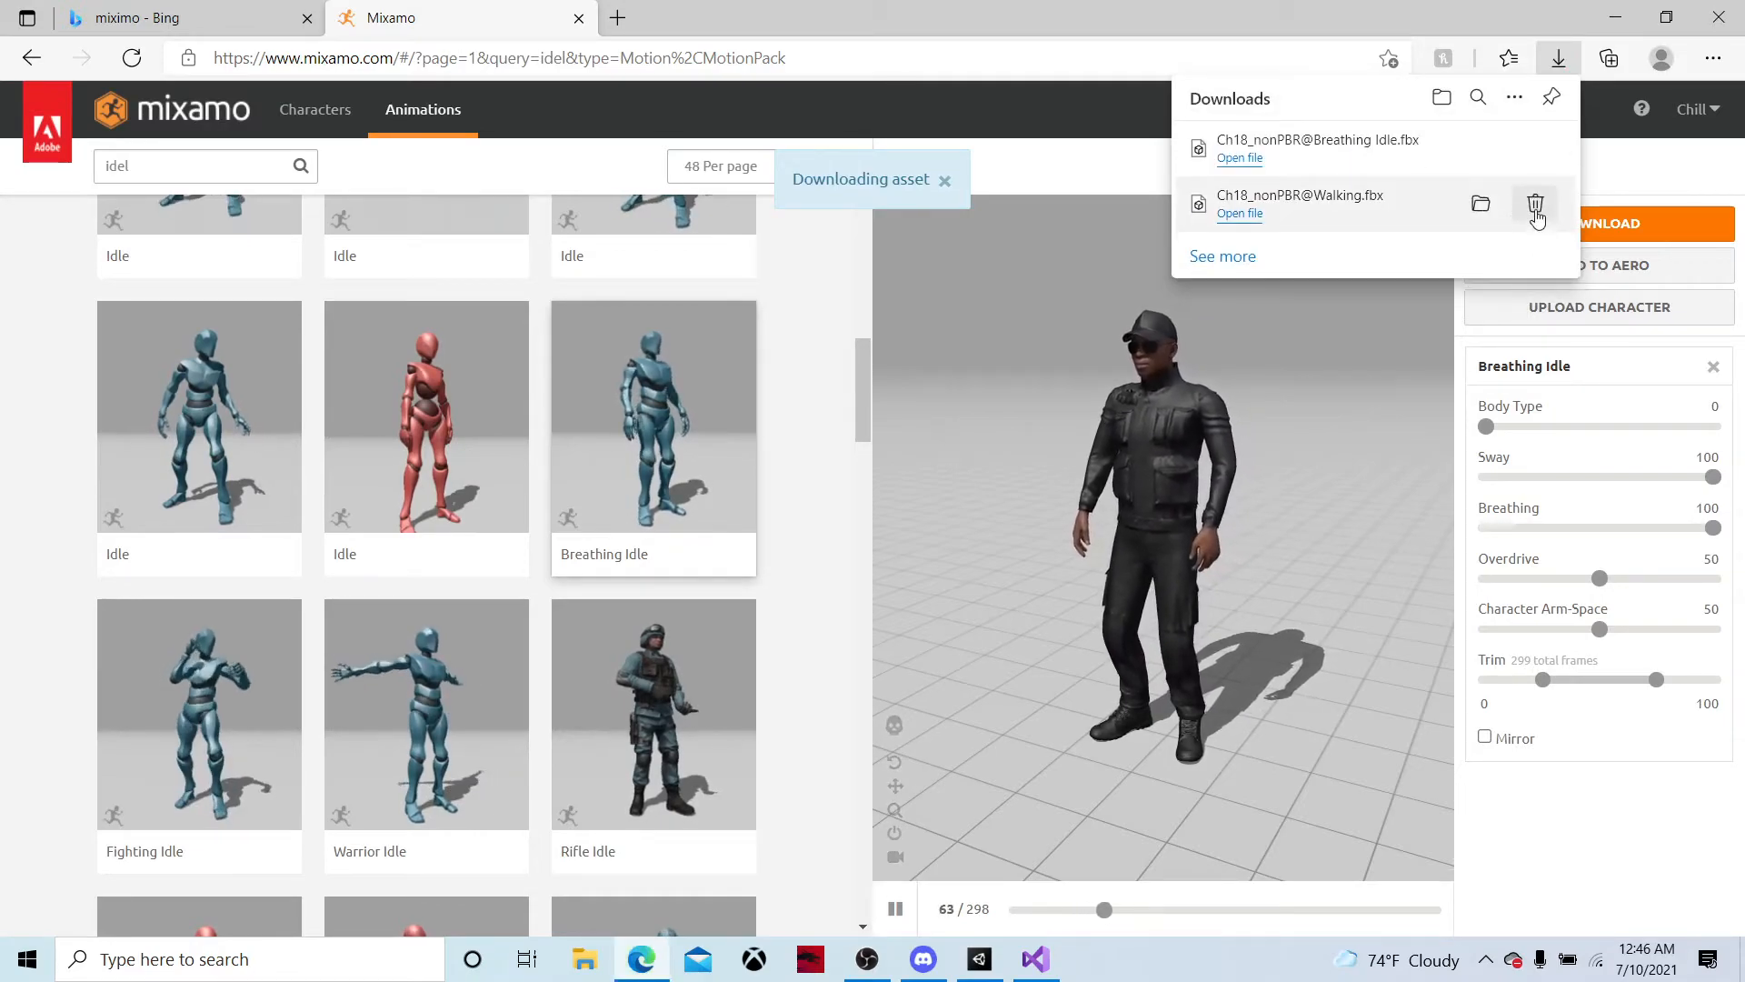
click(1535, 212)
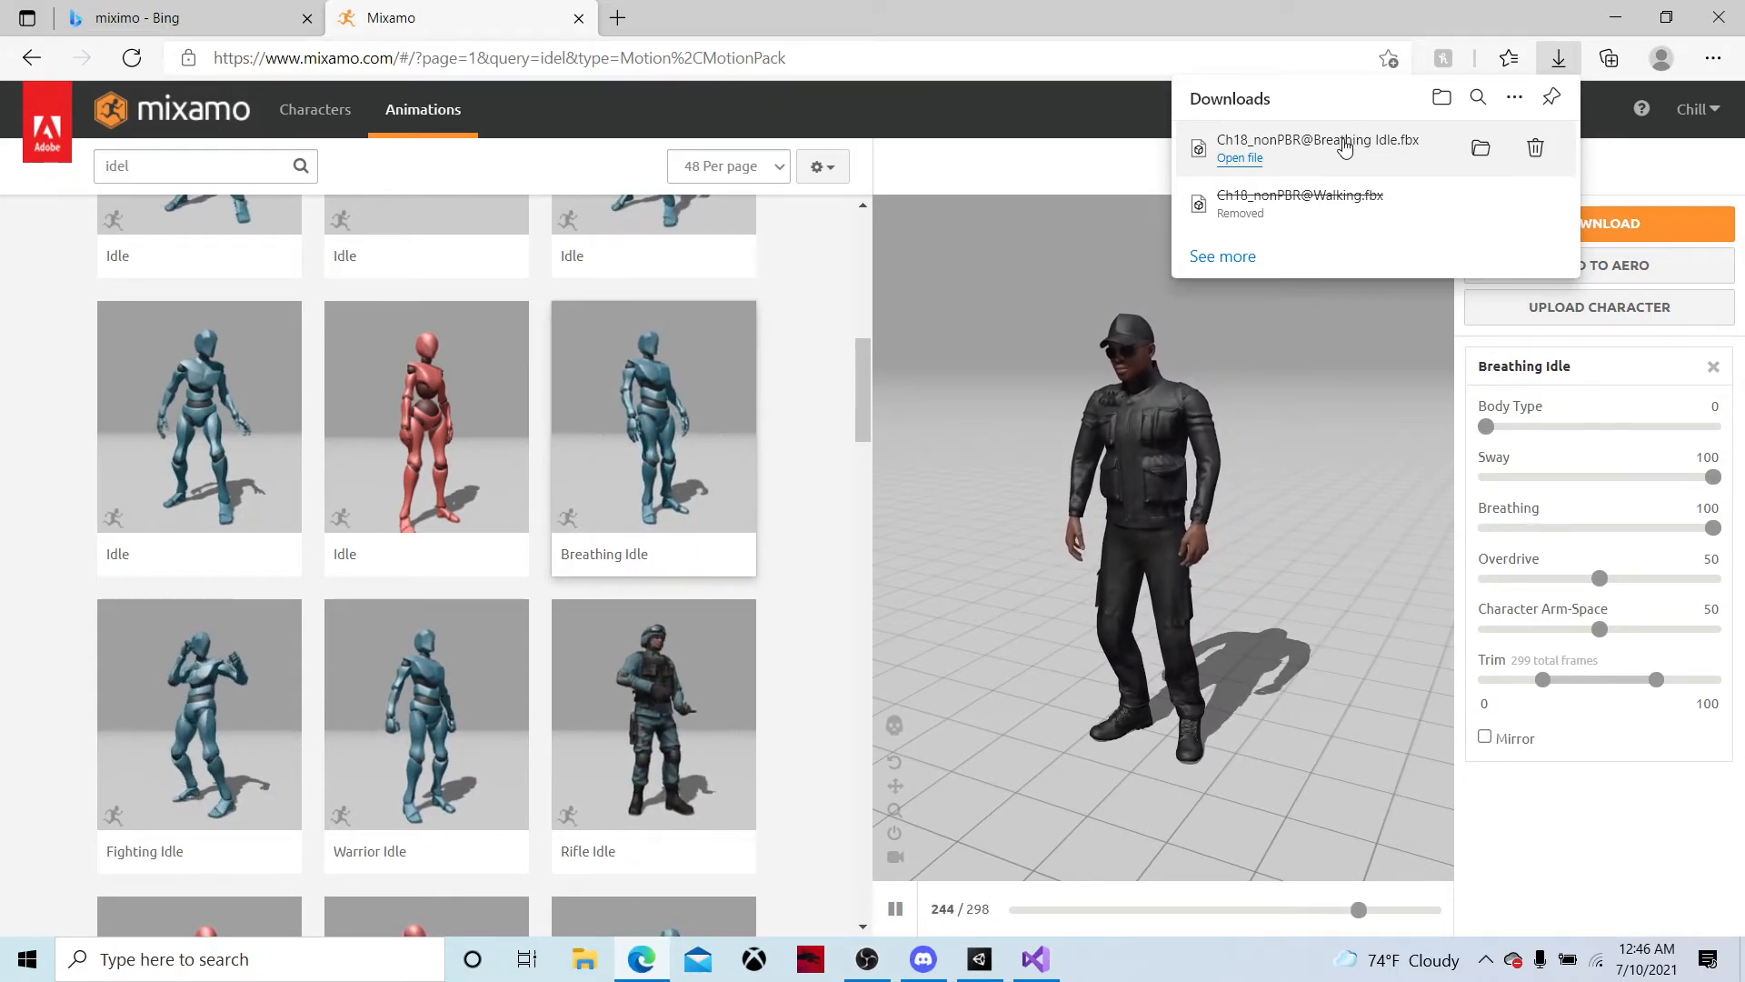
Import the downloaded Ch18_nonPBR@Breathing Idle.fbx into the Player's Animations folder of the Unity project
drag(1350, 141, 105, 807)
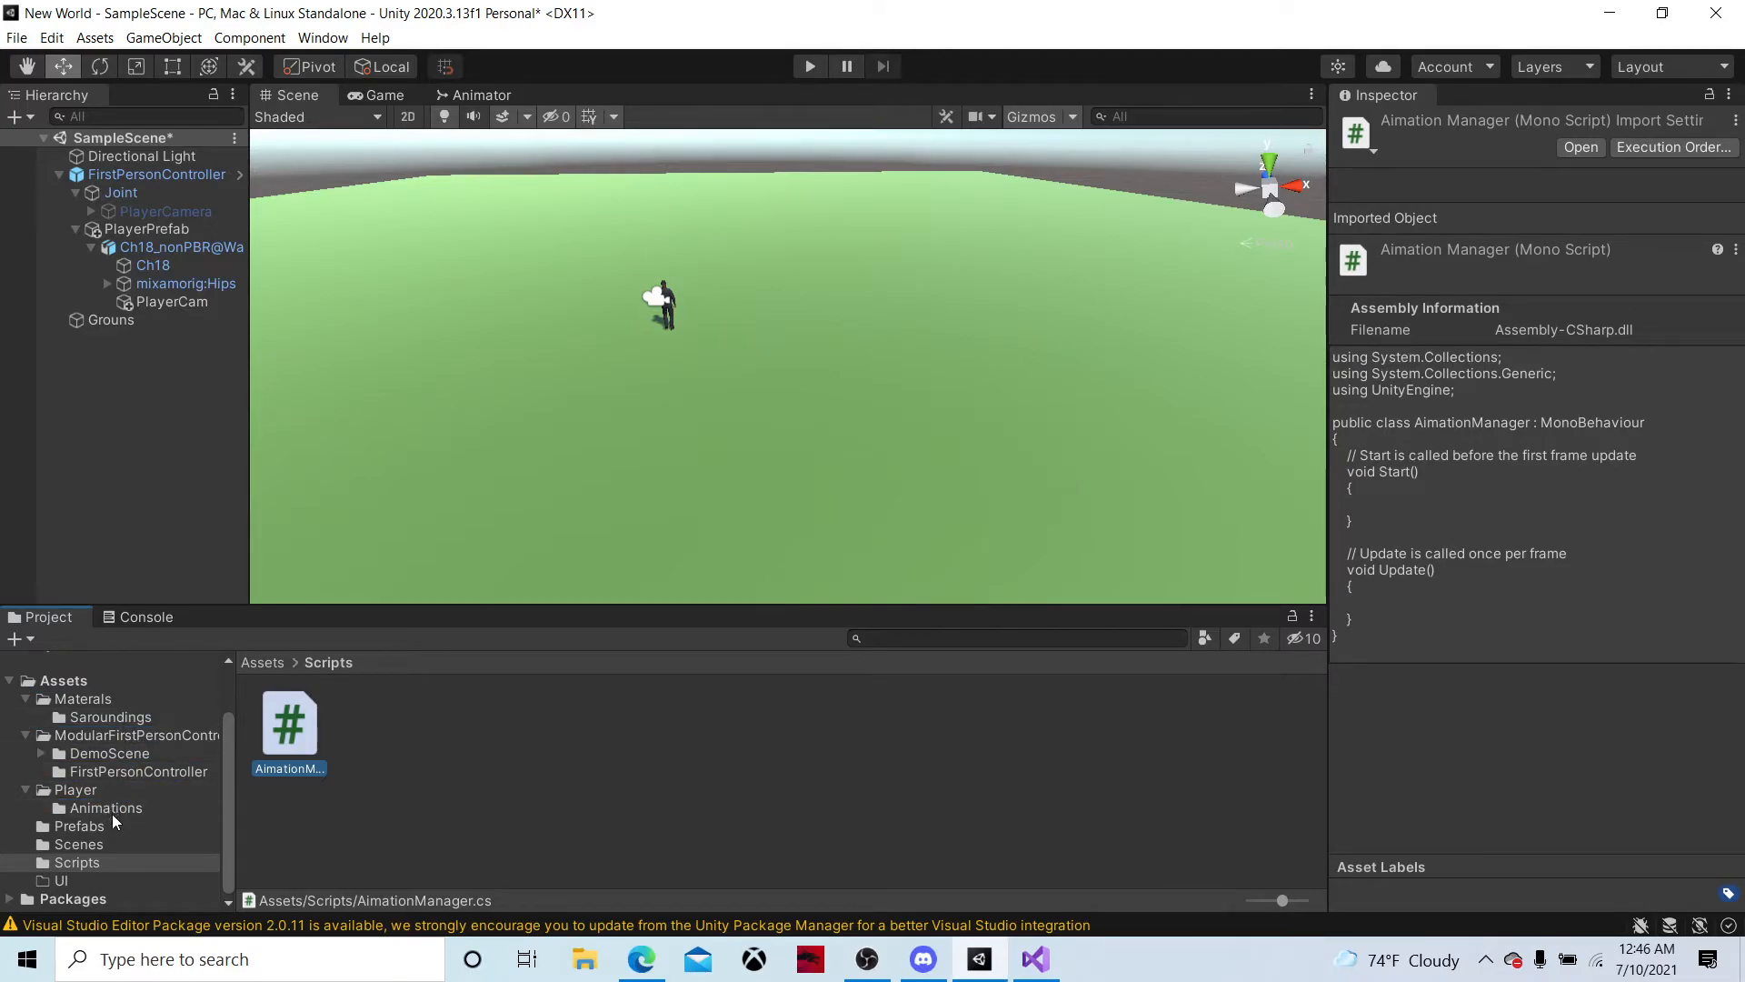
click(112, 810)
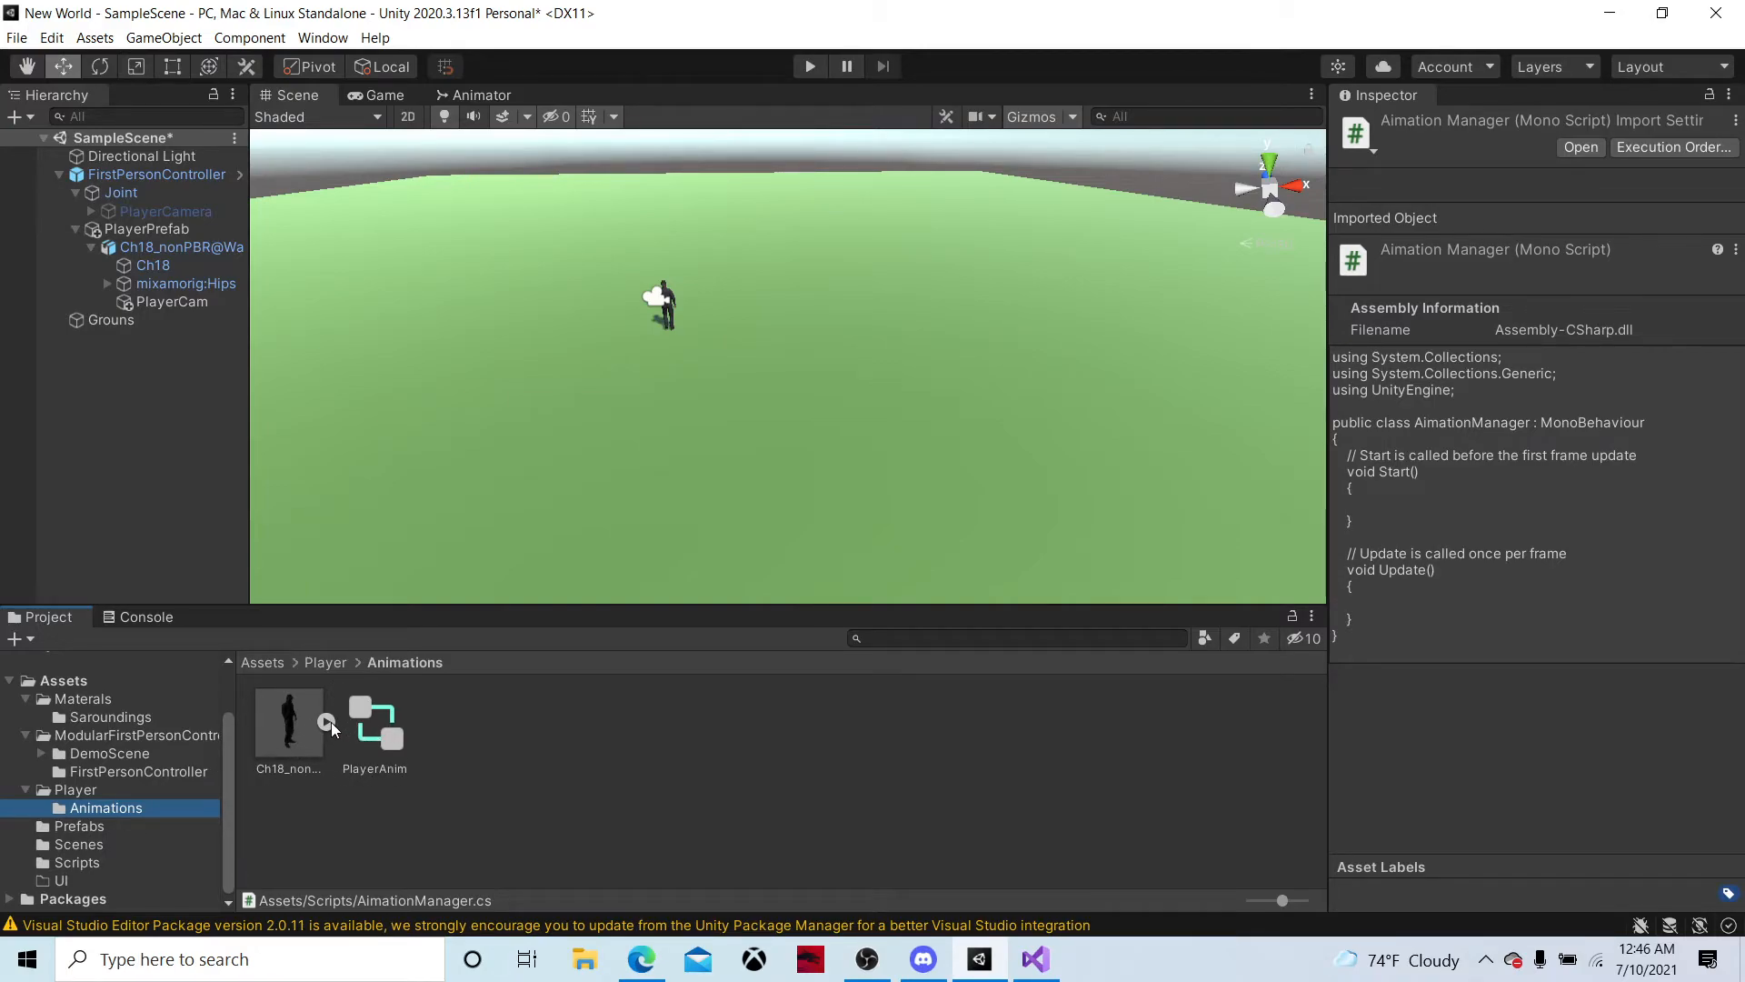
click(327, 722)
click(327, 722)
Move the Ch18_nonPBR@Breathing Idle model from the Animations folder to the Prefabs folder and select it there
drag(302, 729, 100, 825)
click(100, 827)
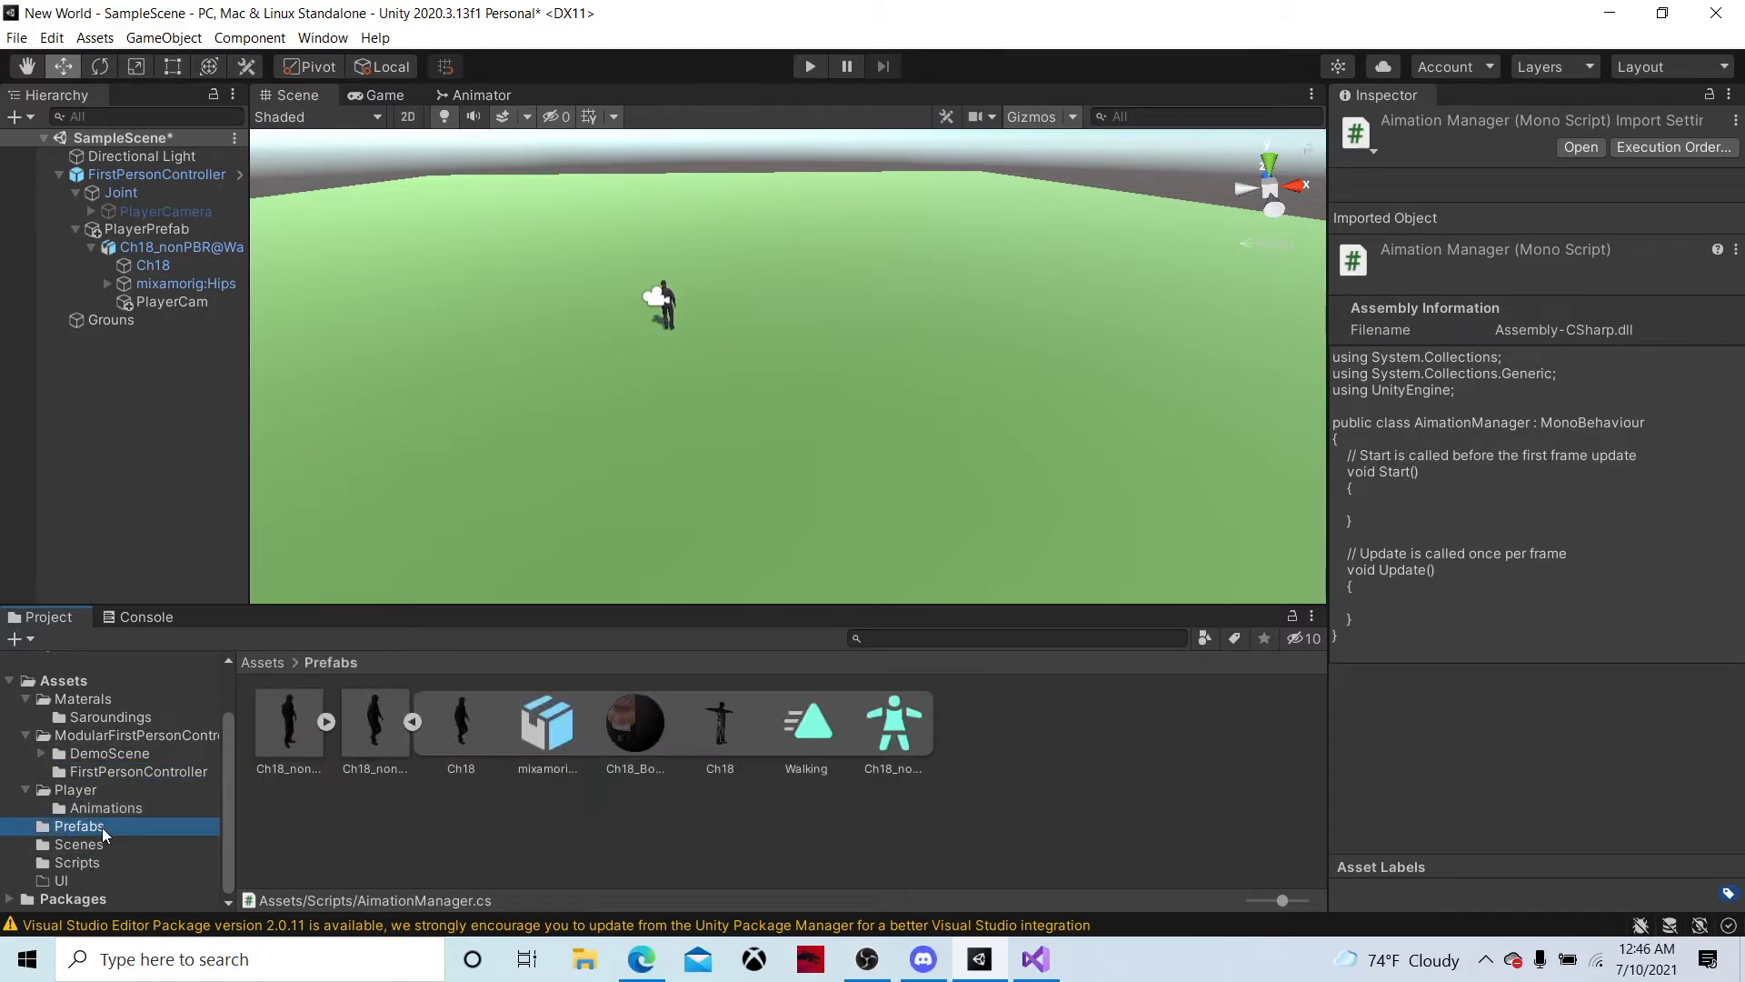
click(412, 723)
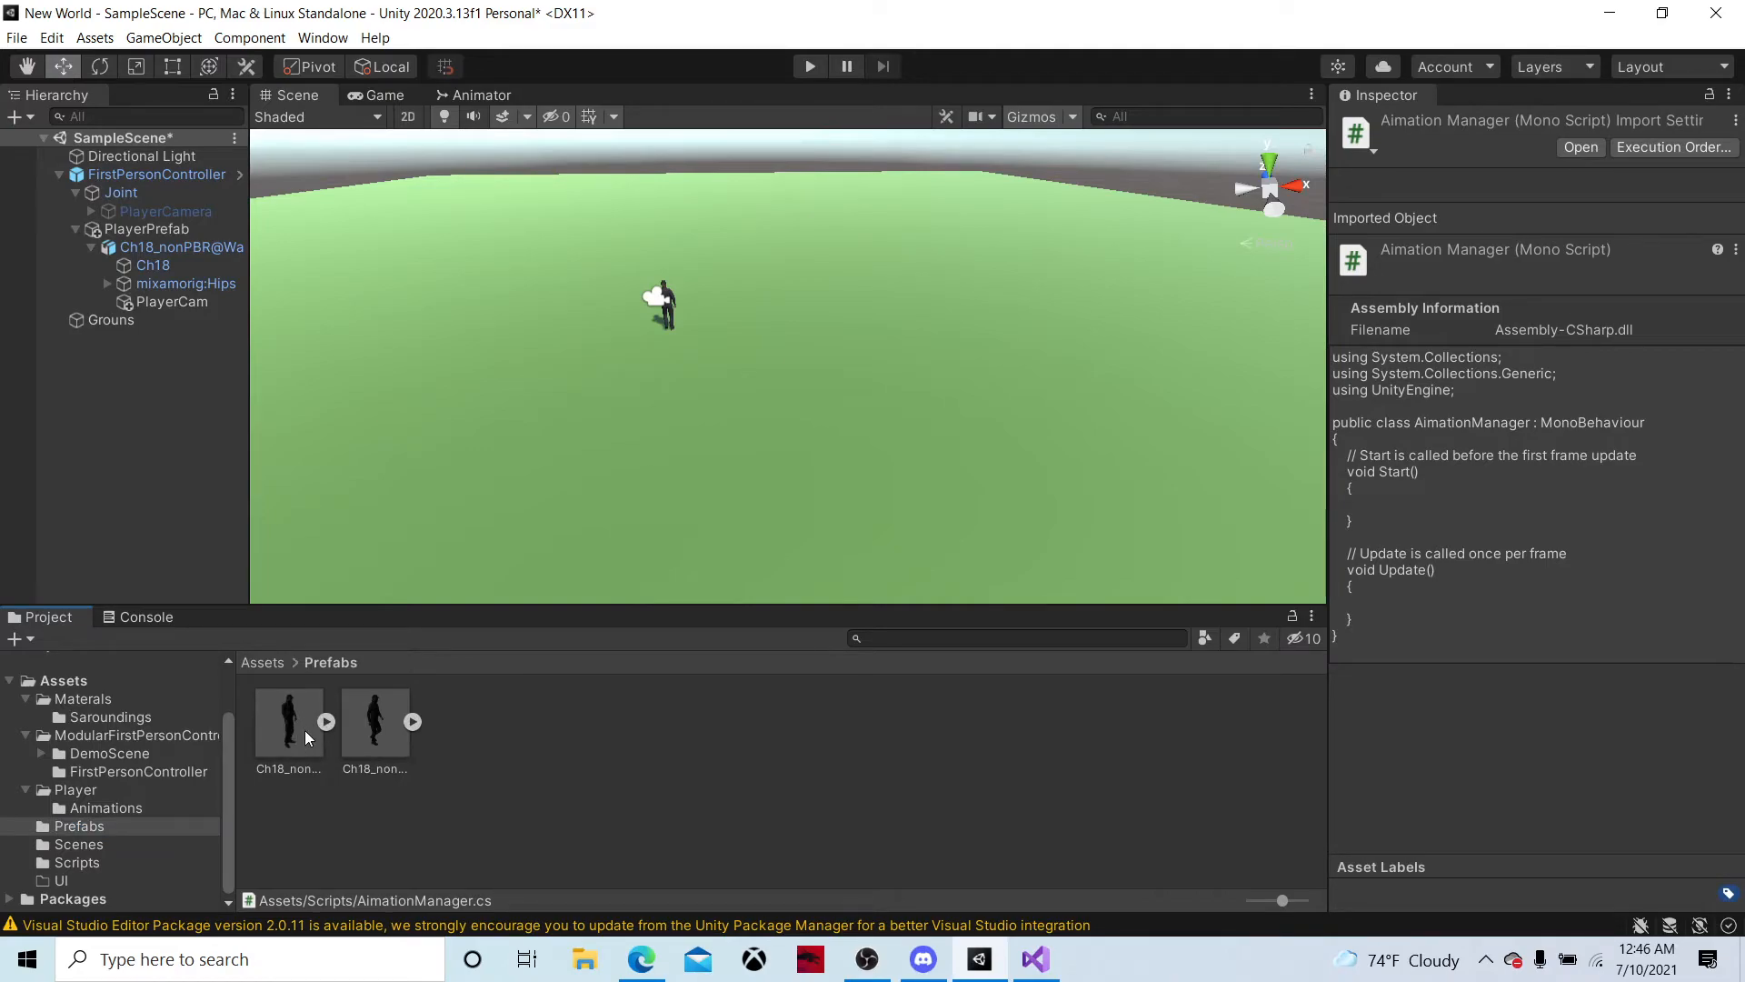
click(311, 726)
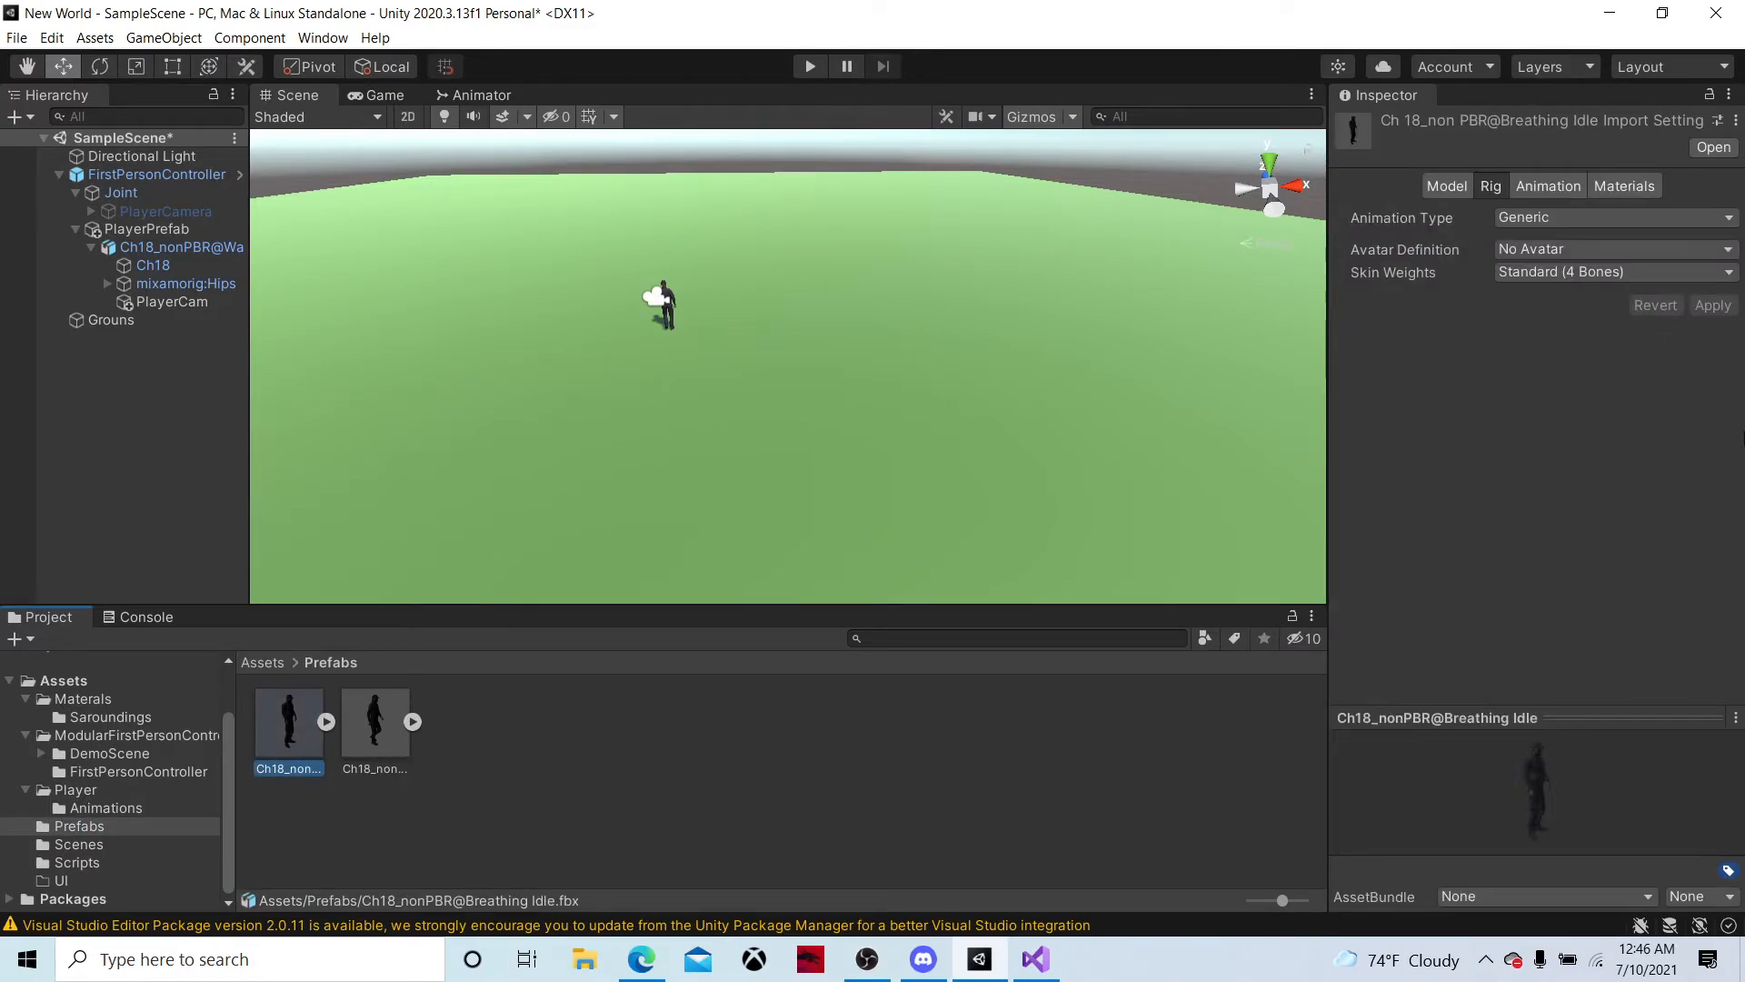
Enable Loop Time and Loop Pose for the Breathing Idle clip and apply the import settings
click(1617, 184)
click(1554, 191)
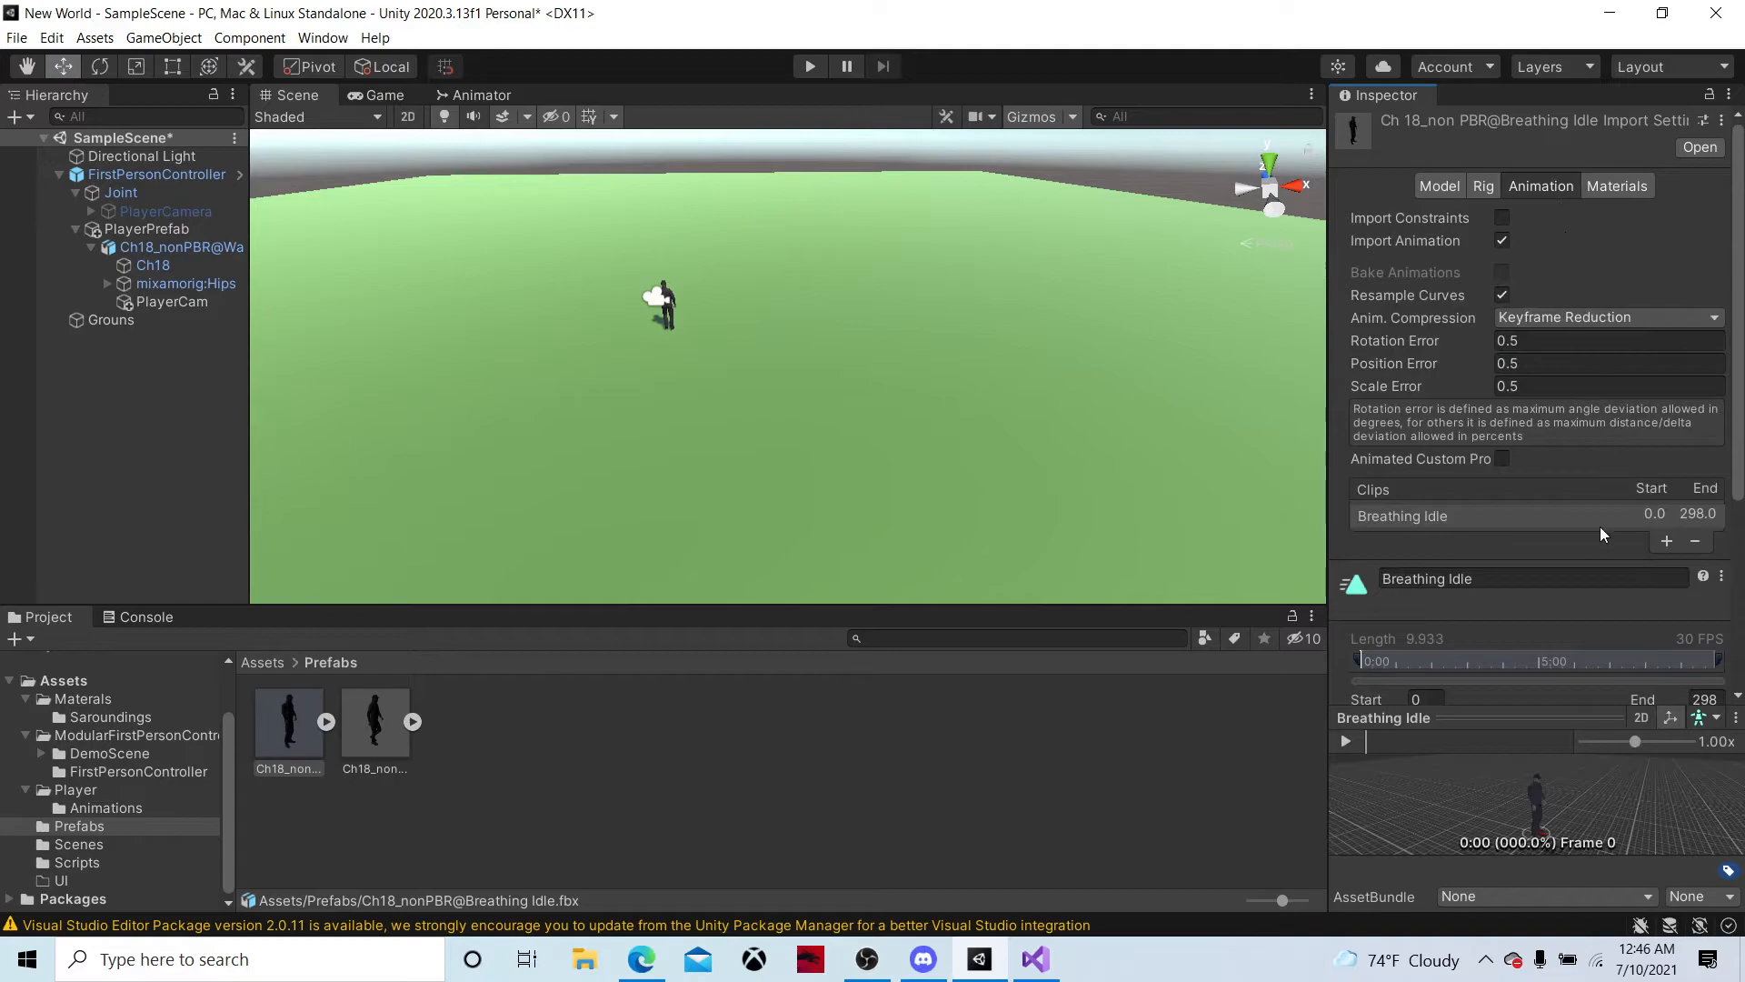
scroll(1550, 485, down, 5)
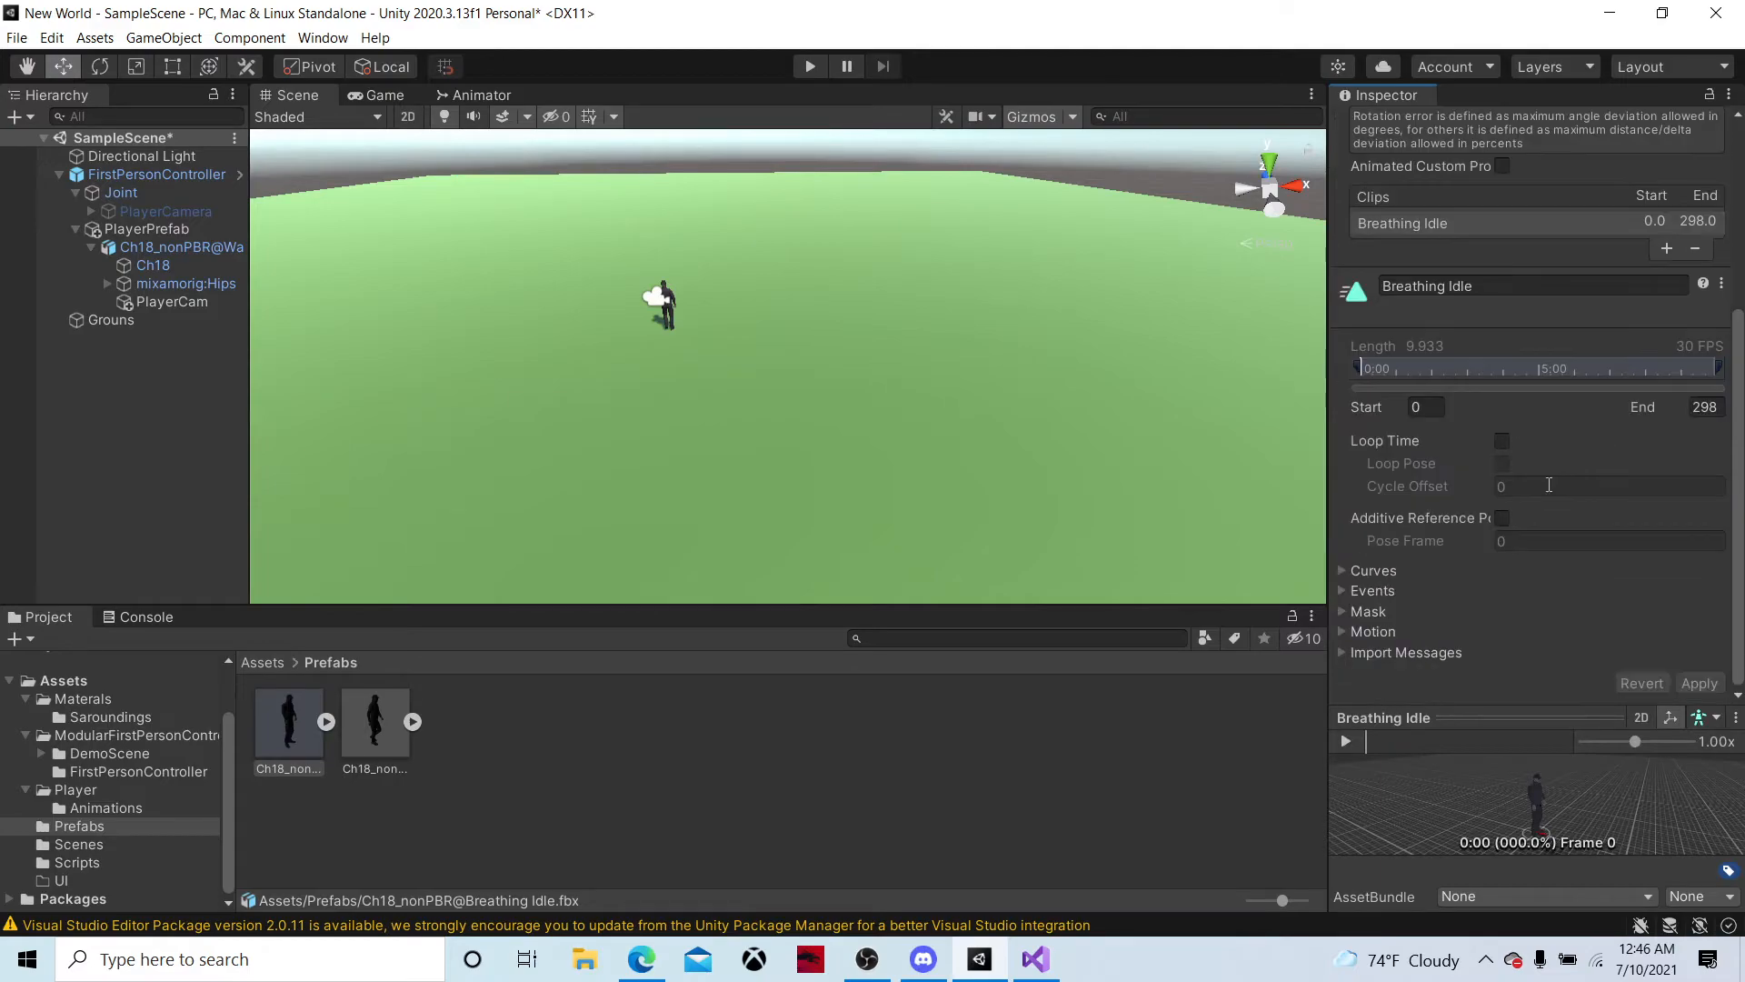
click(1500, 441)
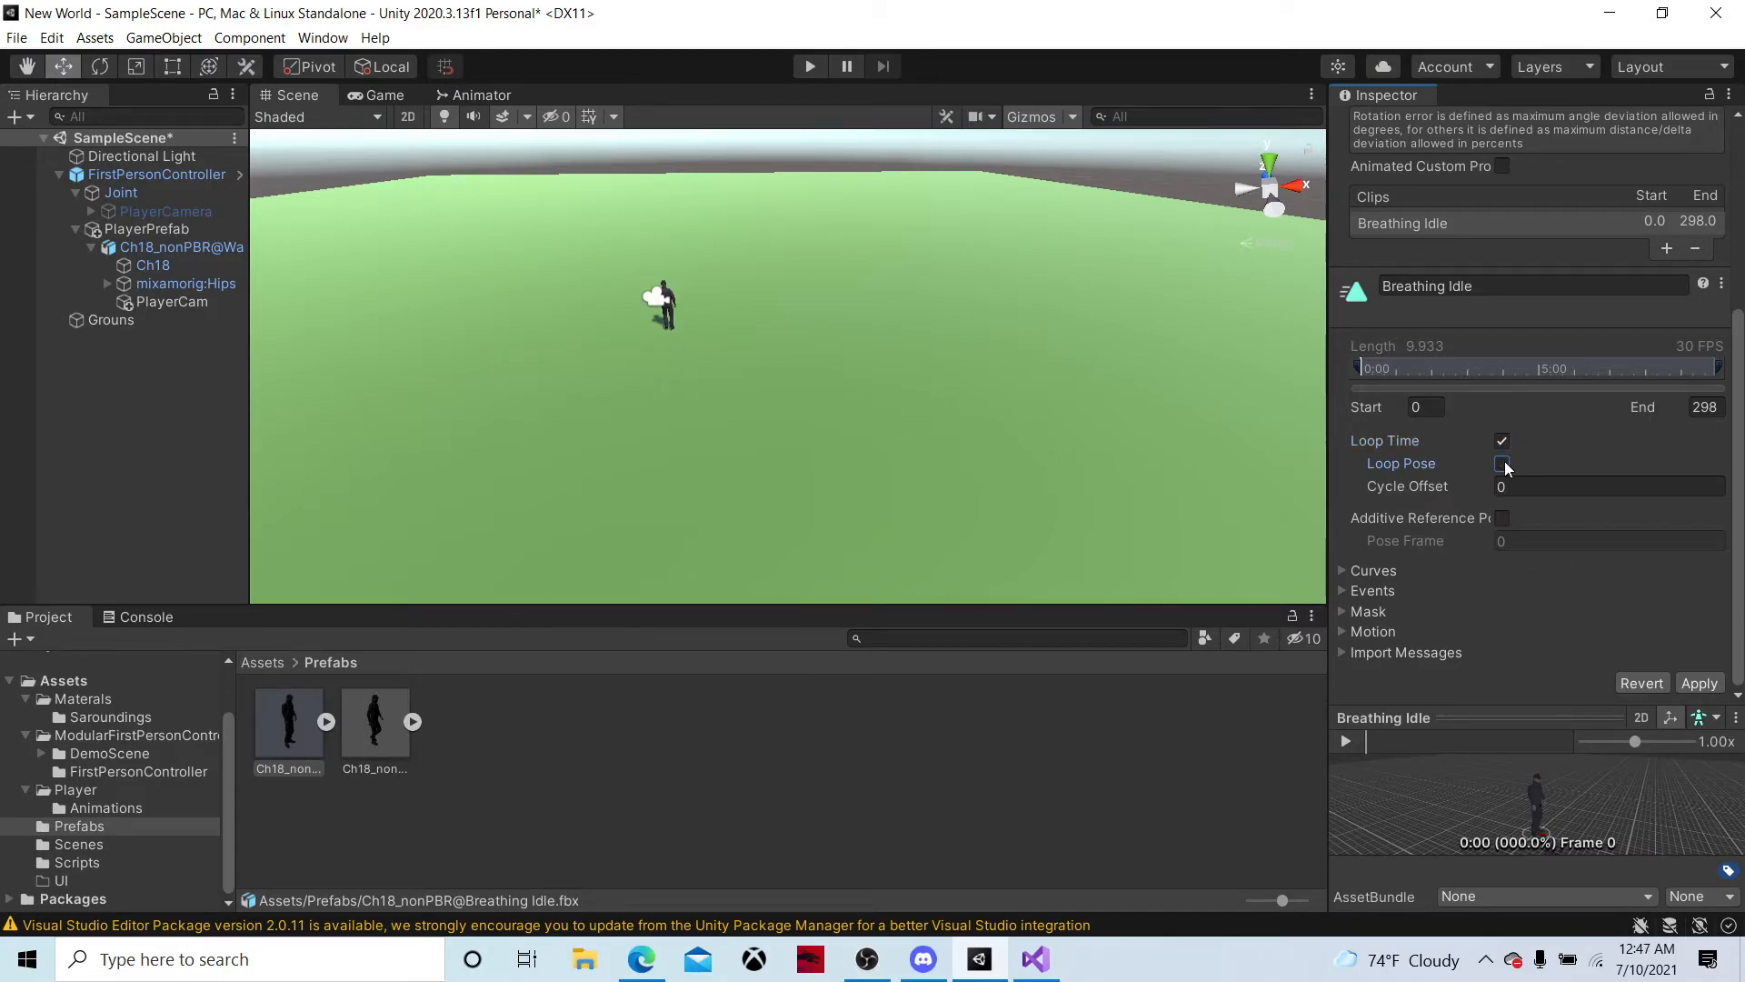
click(1502, 464)
click(1698, 683)
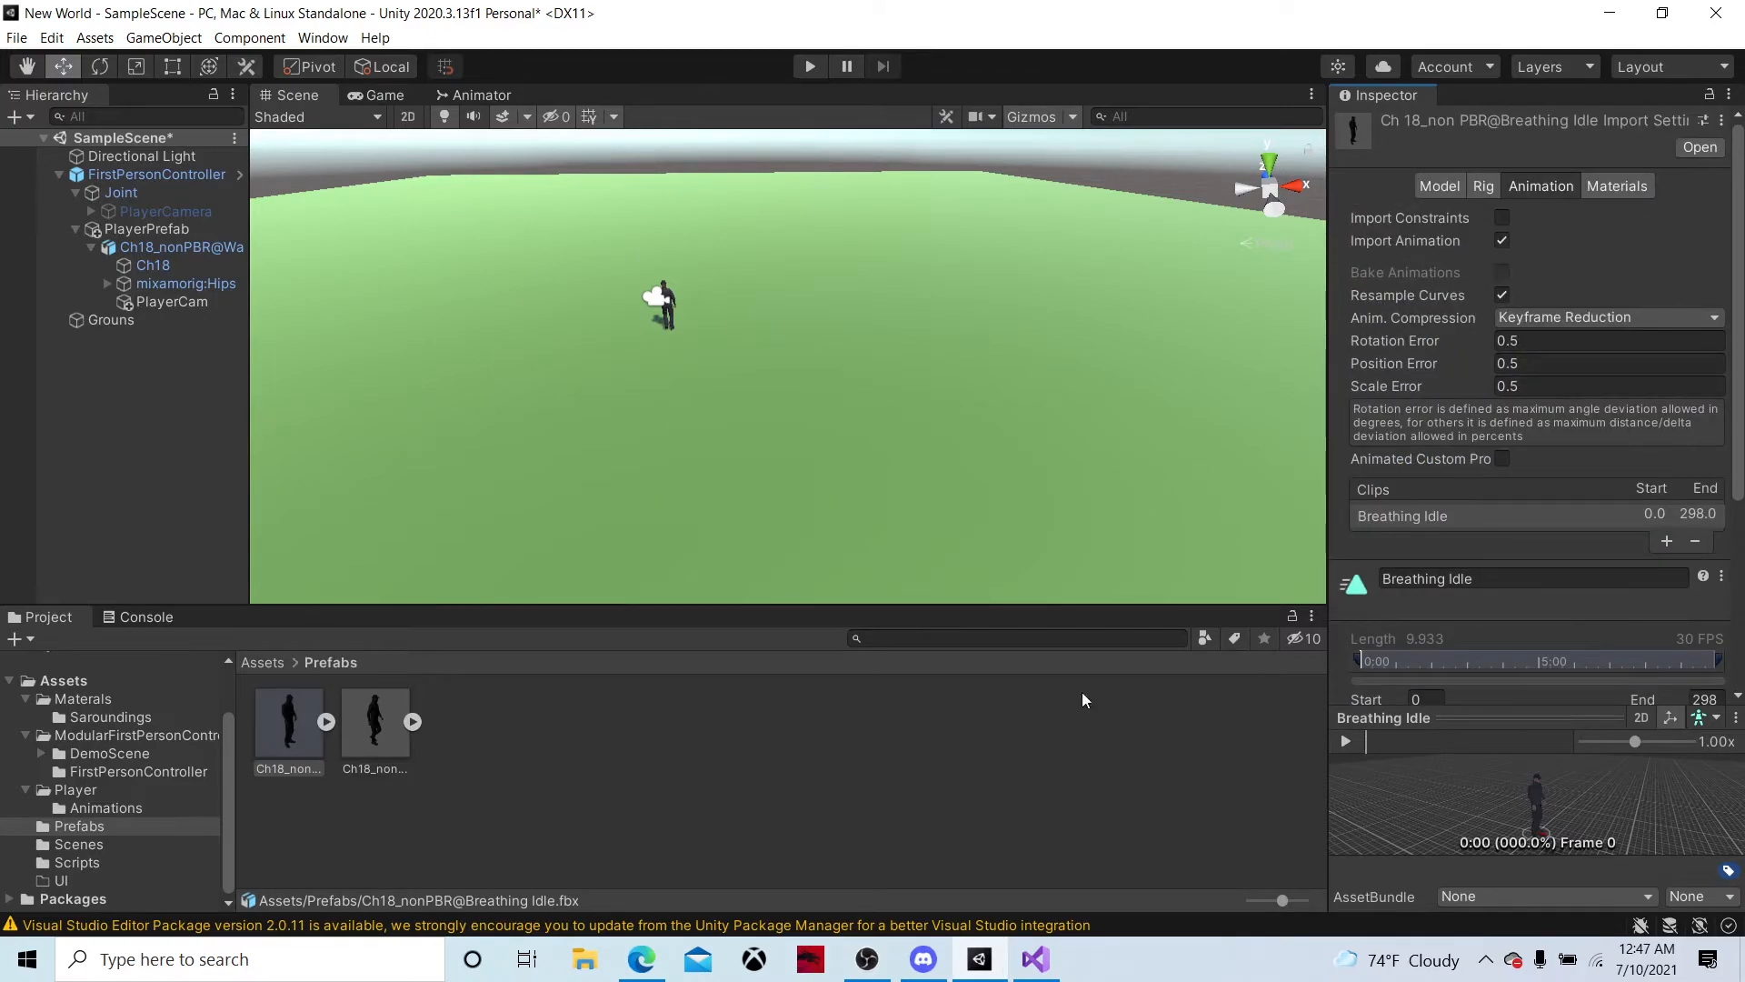
Add the Breathing Idle clip to the PlayerAnim controller as its default state and move the Walking state below it
click(331, 721)
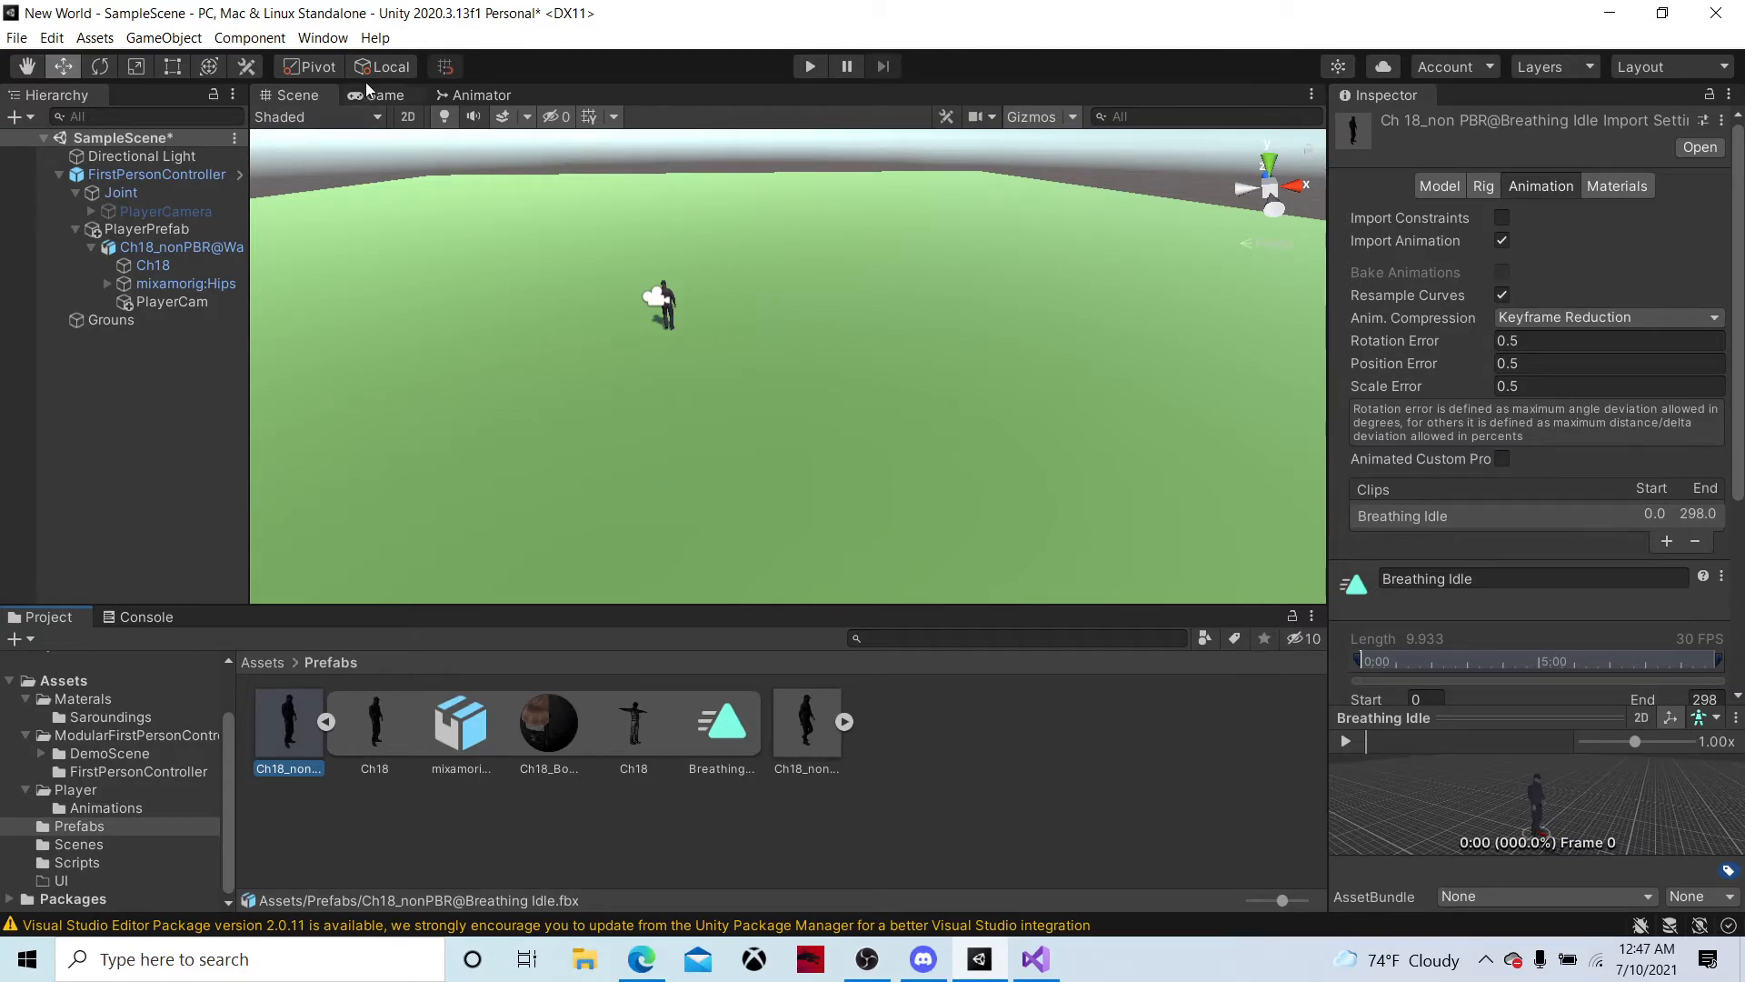
click(474, 97)
drag(691, 740, 909, 200)
right_click(909, 195)
click(970, 231)
drag(991, 269, 977, 345)
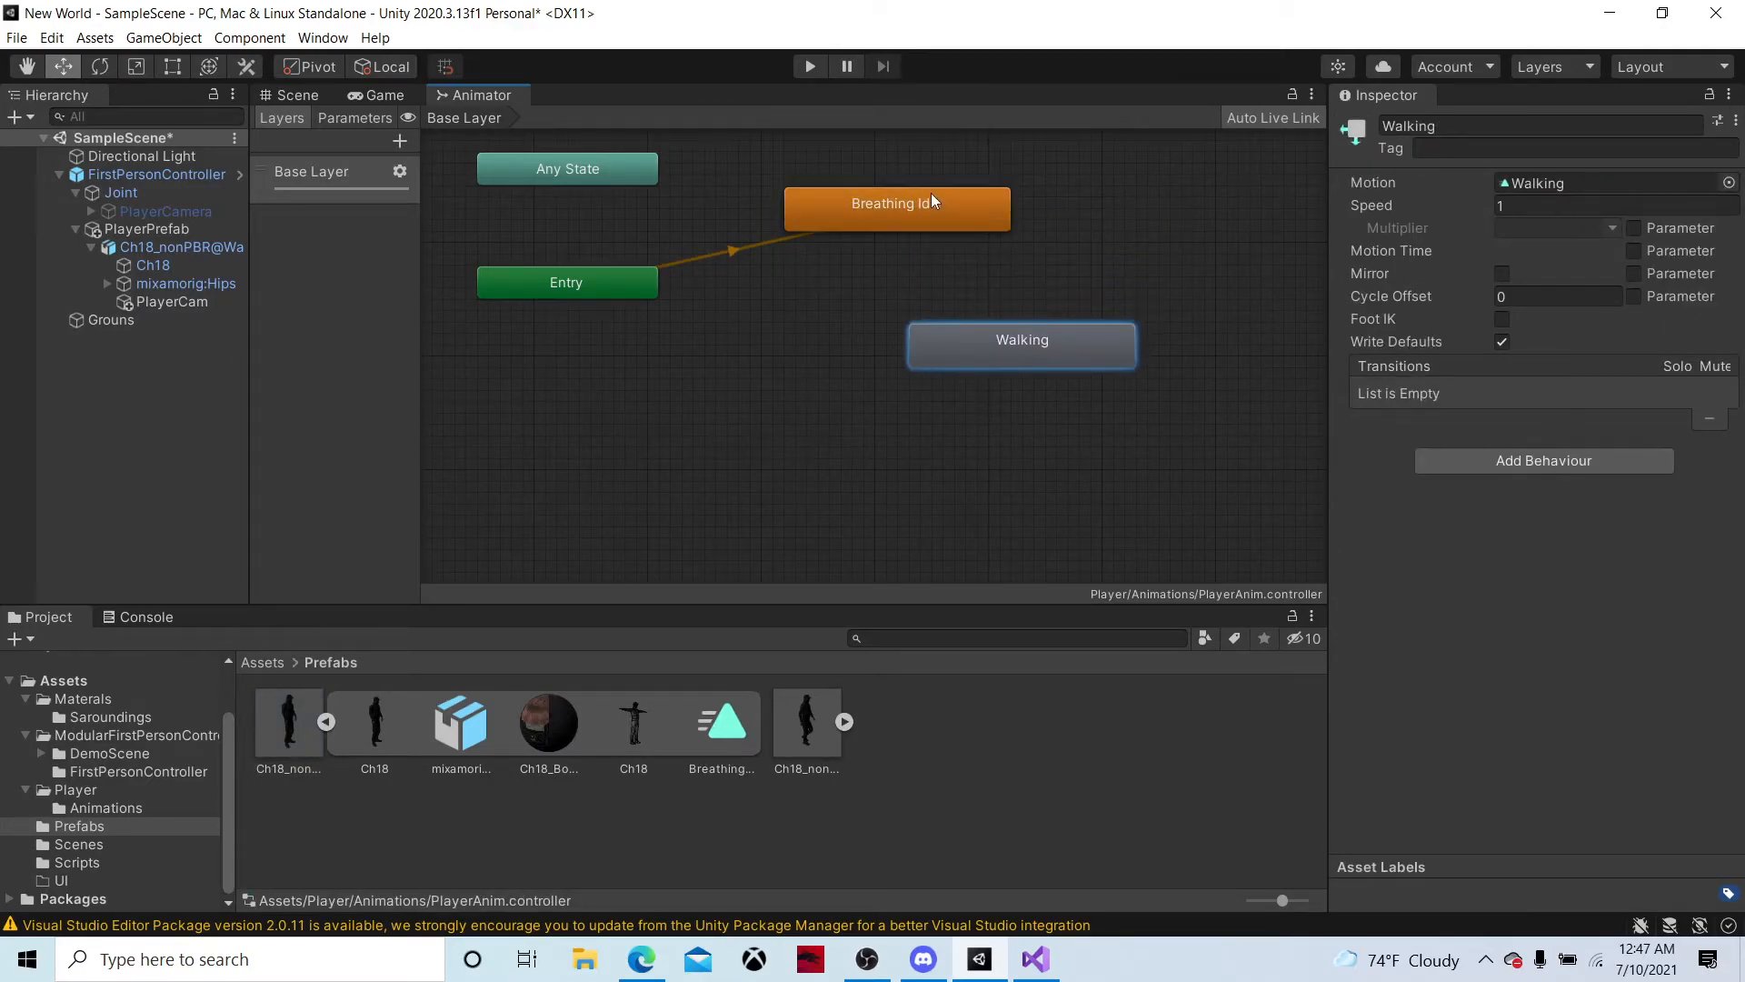
Create a transition from the Breathing Idle state to the Walking state
right_click(923, 198)
click(962, 214)
click(955, 329)
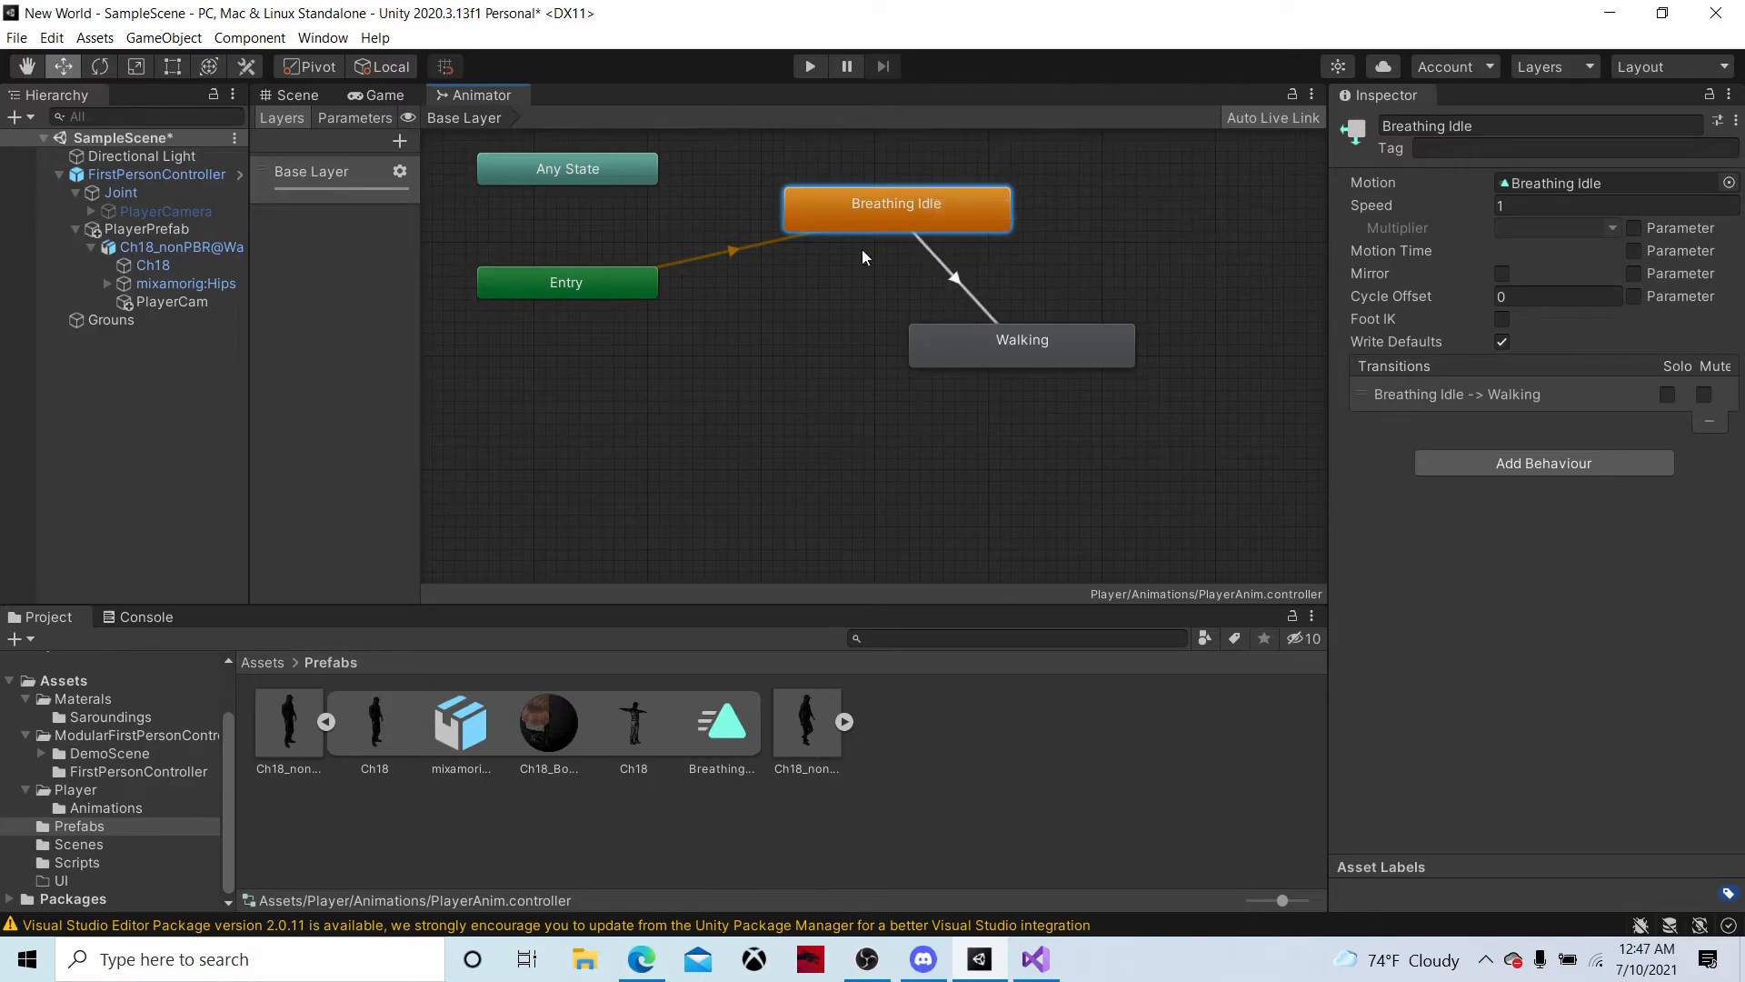
Add a Bool parameter named condition to the animator controller
click(367, 119)
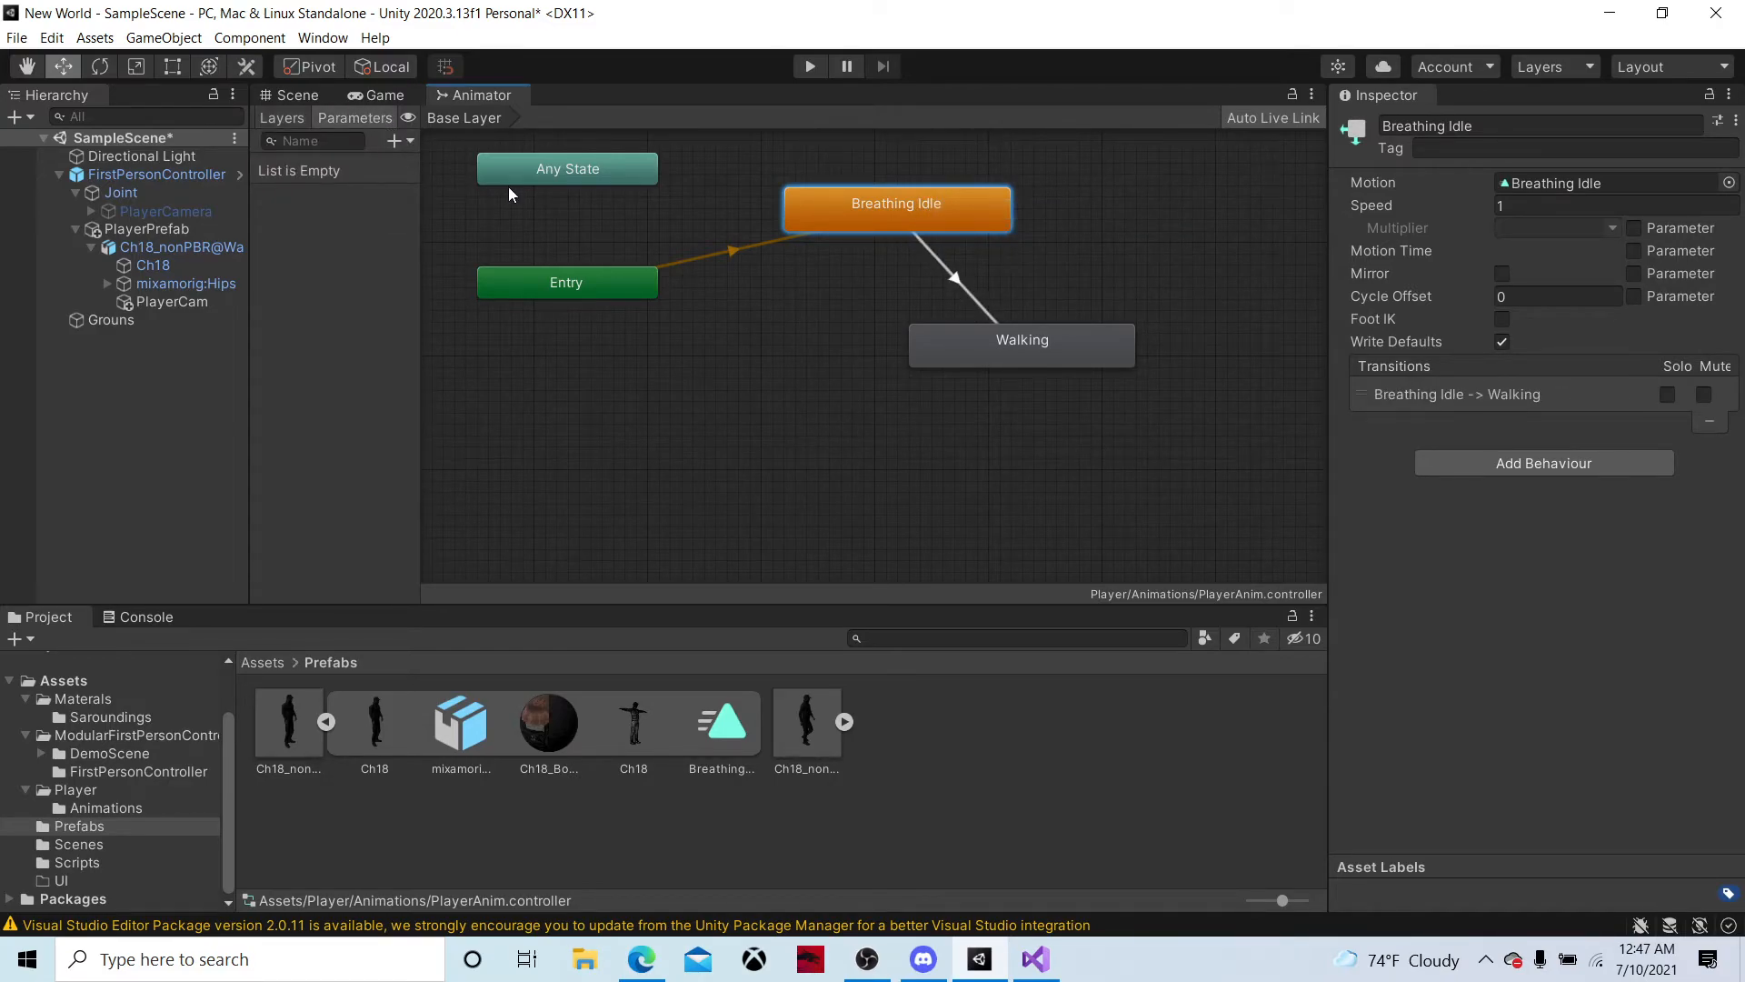
click(395, 141)
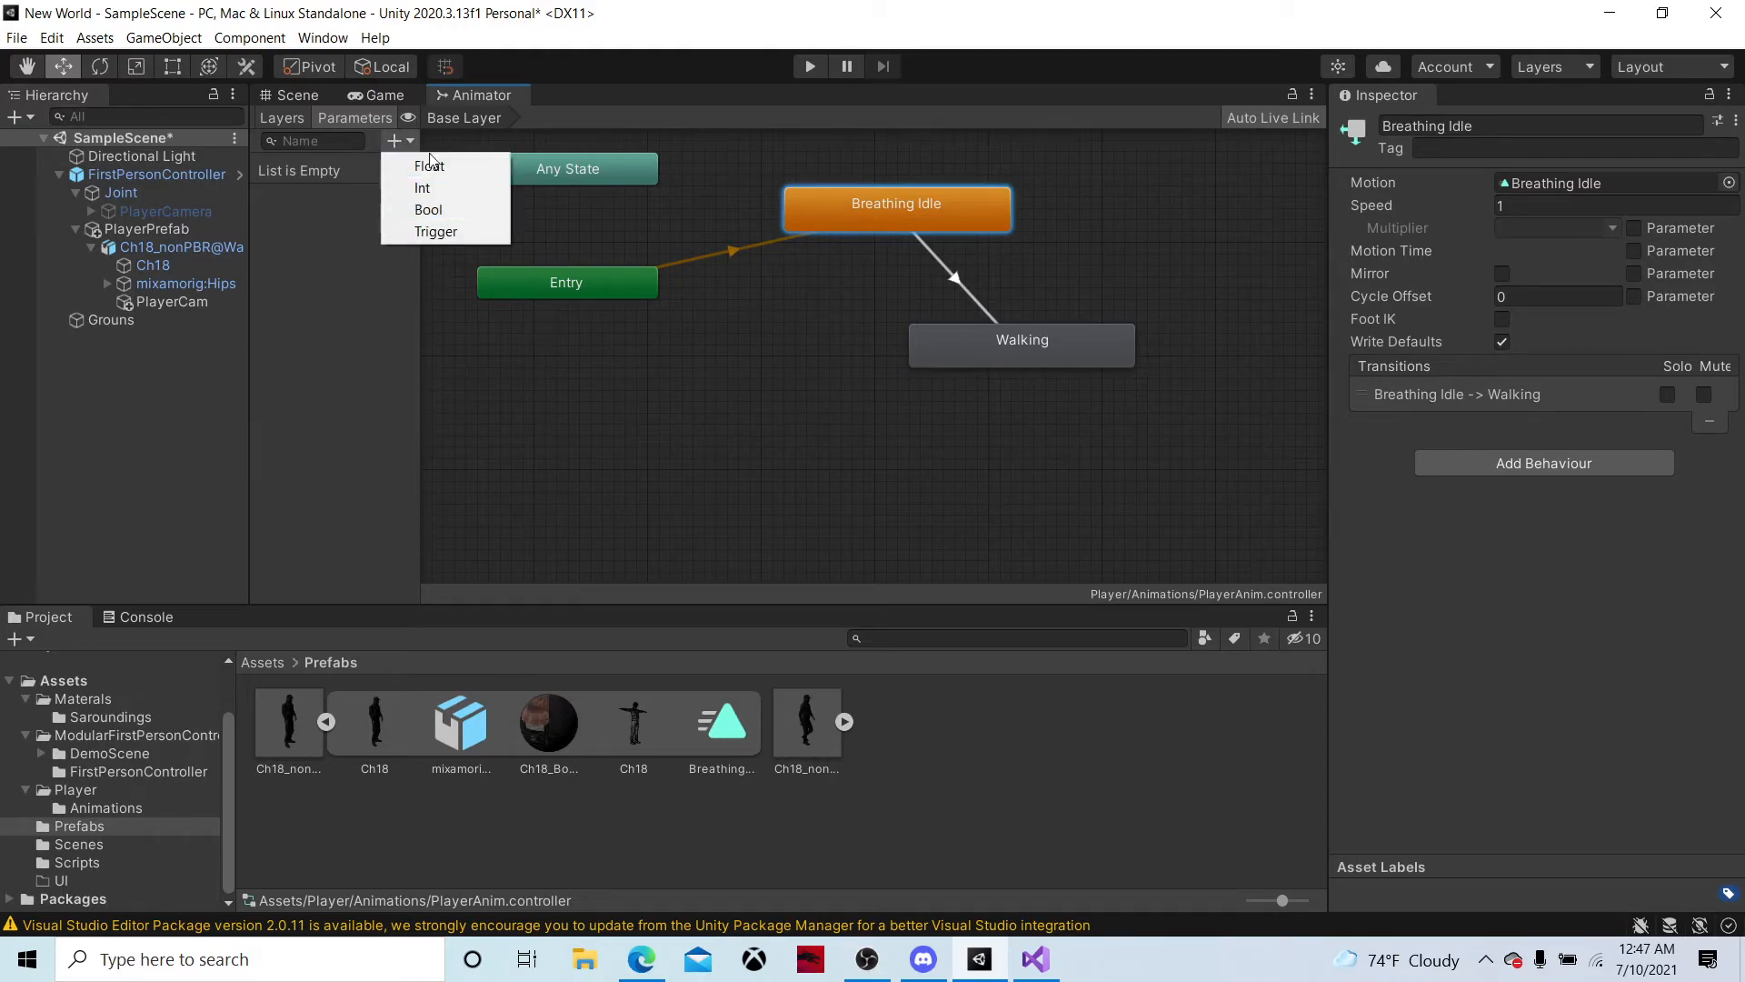
click(418, 210)
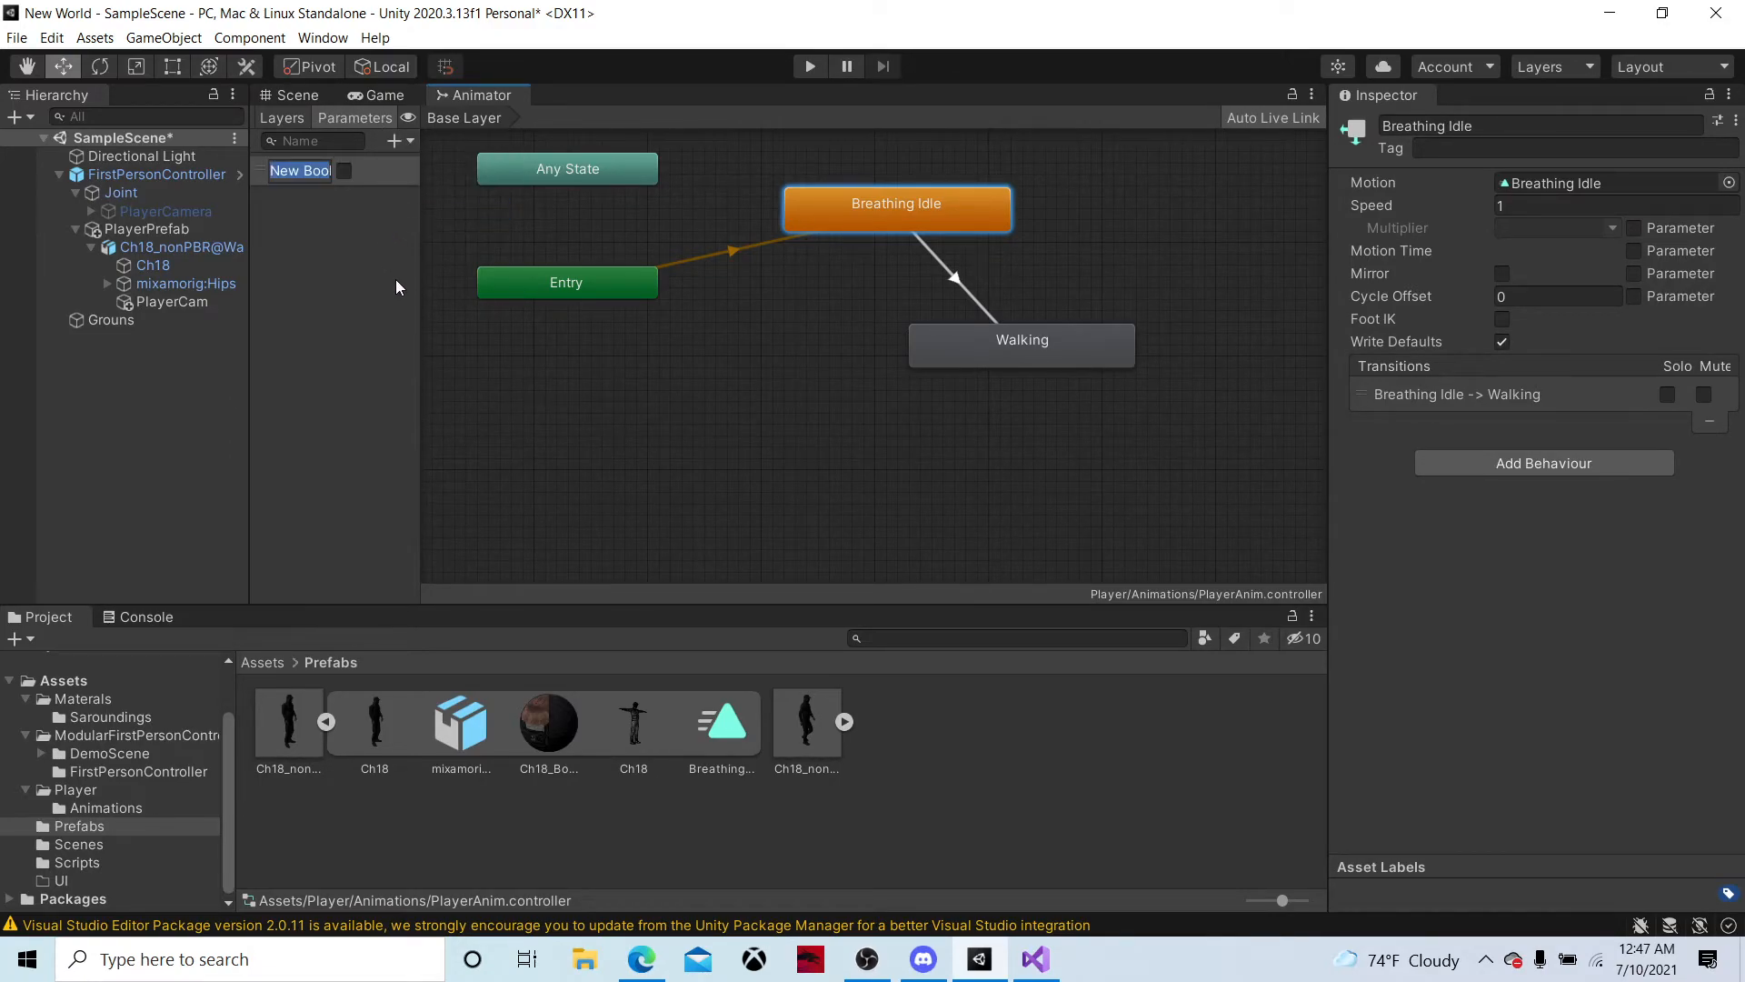
text(CON)
key(BackSpace)
key(BackSpace)
key(BackSpace)
text(condition)
key(Return)
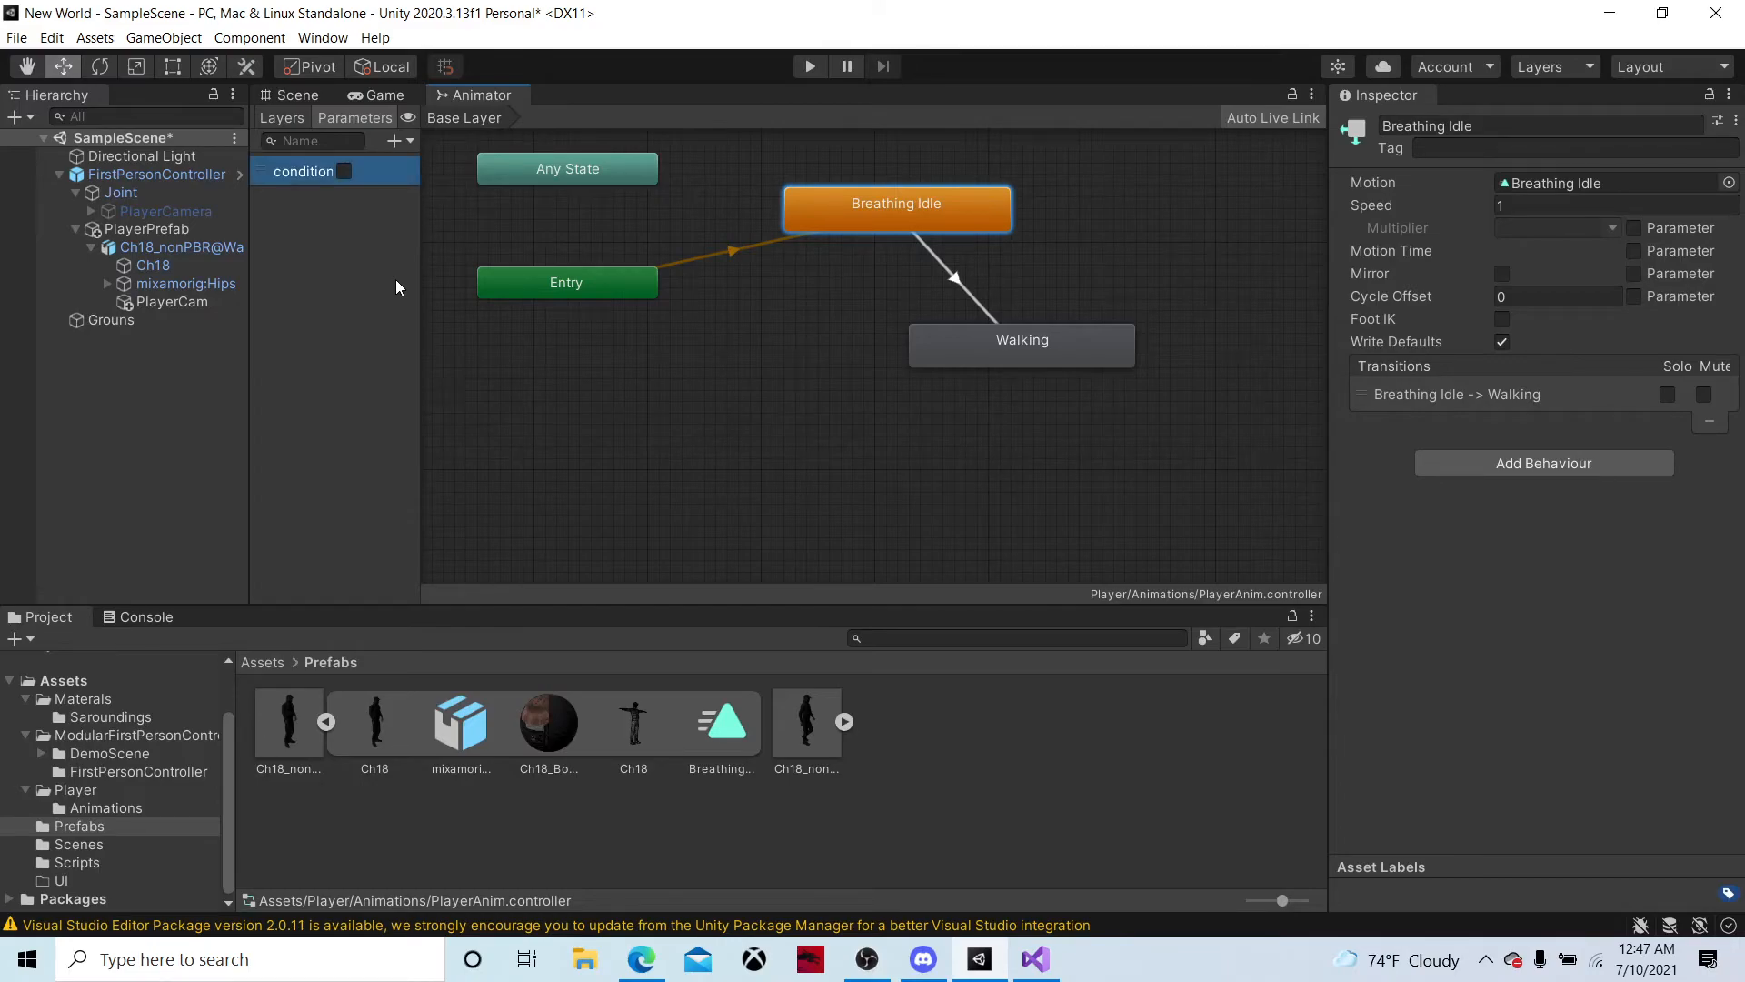
click(294, 171)
key(Return)
Make the Breathing Idle to Walking transition require condition to be true and disable its exit time
click(950, 275)
click(1684, 627)
click(1651, 602)
click(1525, 651)
drag(978, 331, 956, 367)
click(936, 286)
click(1573, 601)
click(1400, 615)
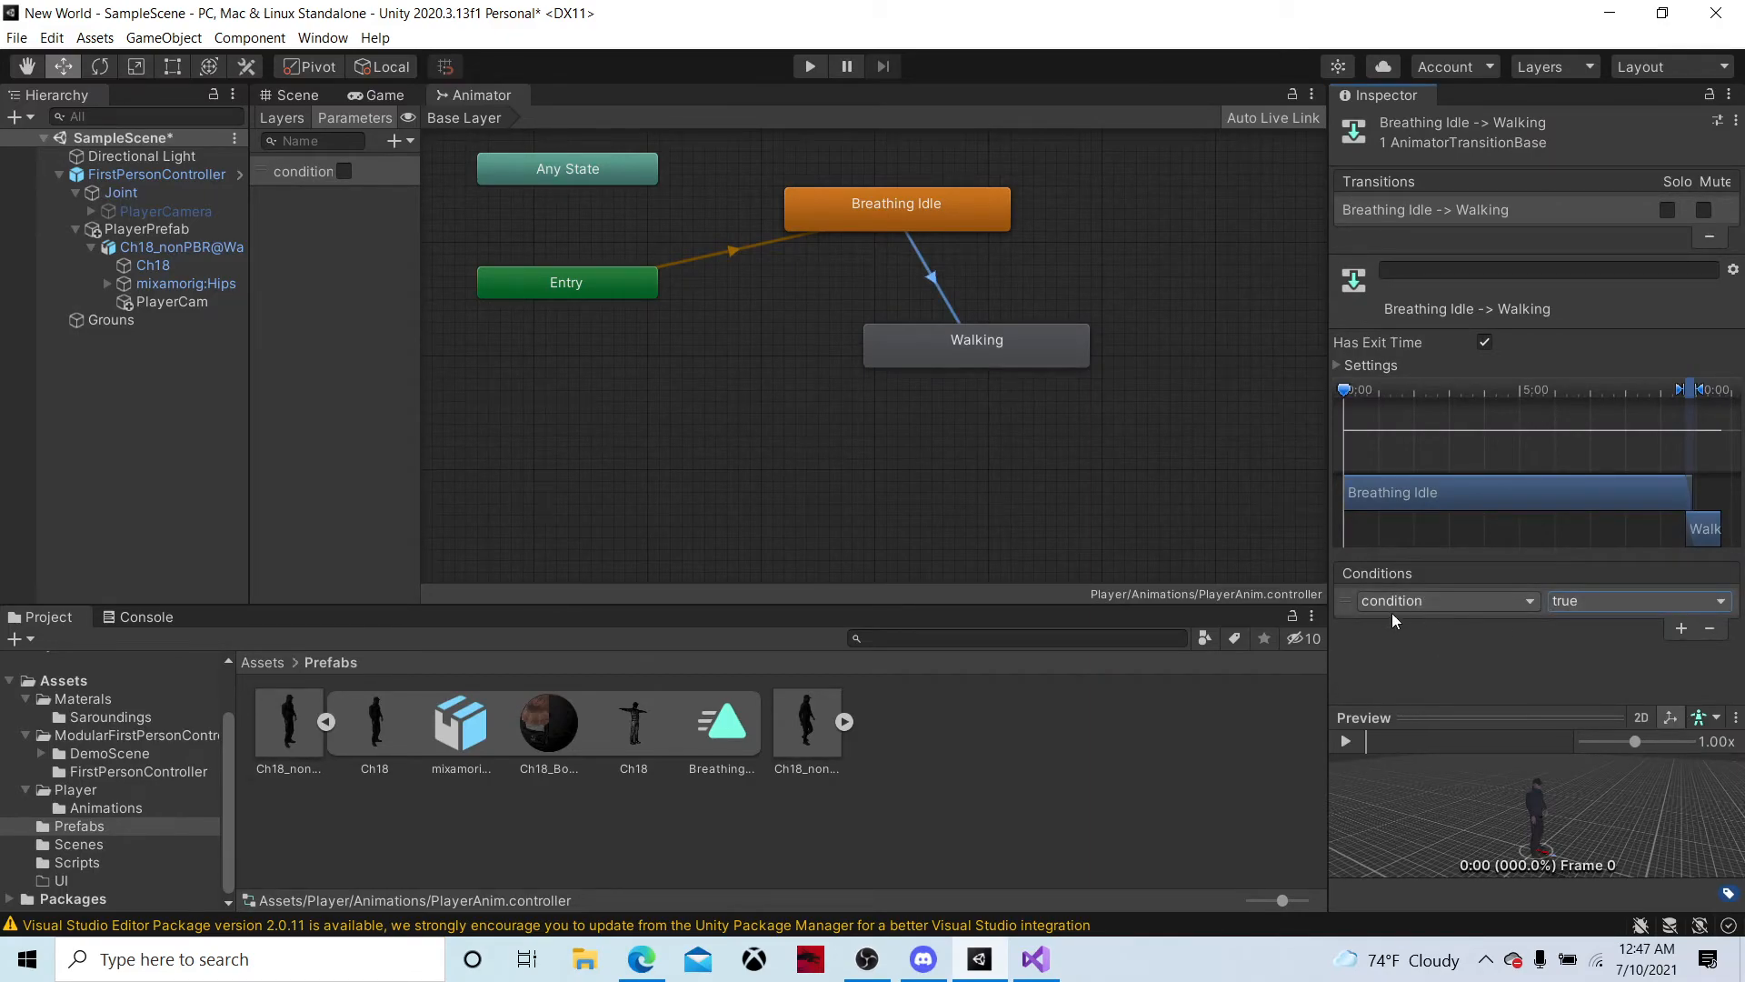
click(1455, 601)
click(1599, 602)
click(1603, 689)
click(964, 332)
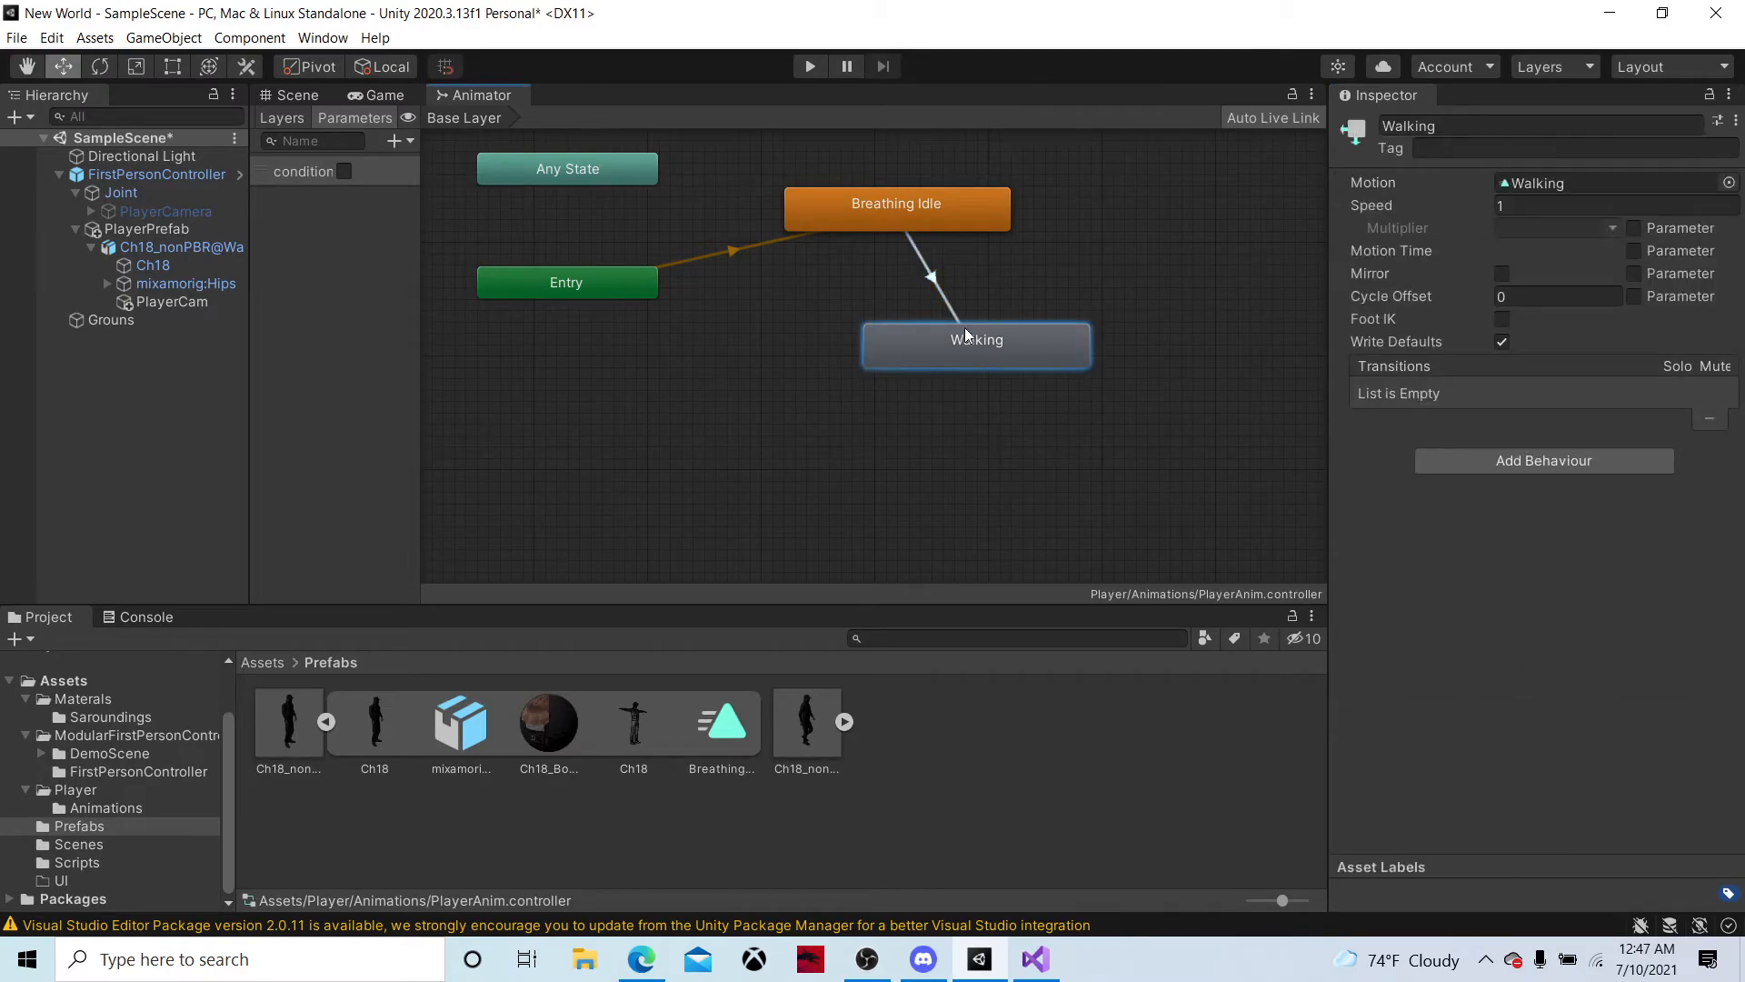
click(933, 275)
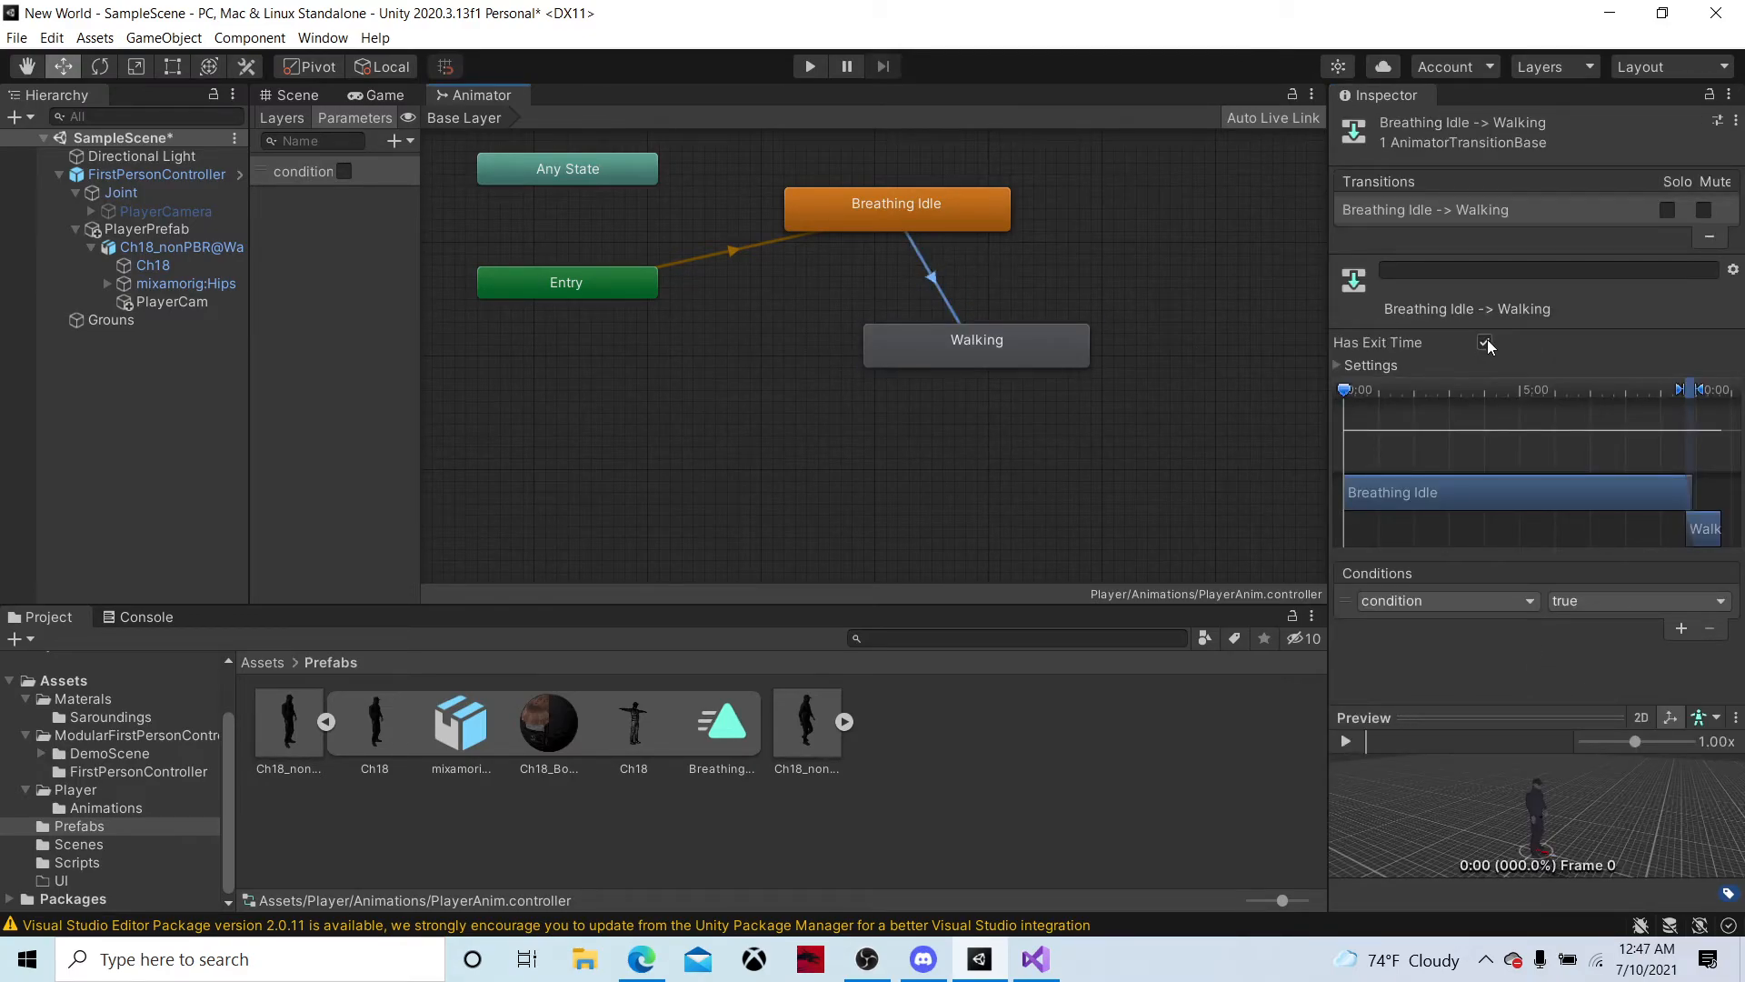
Create a return transition from the Walking state to the Breathing Idle state
right_click(957, 347)
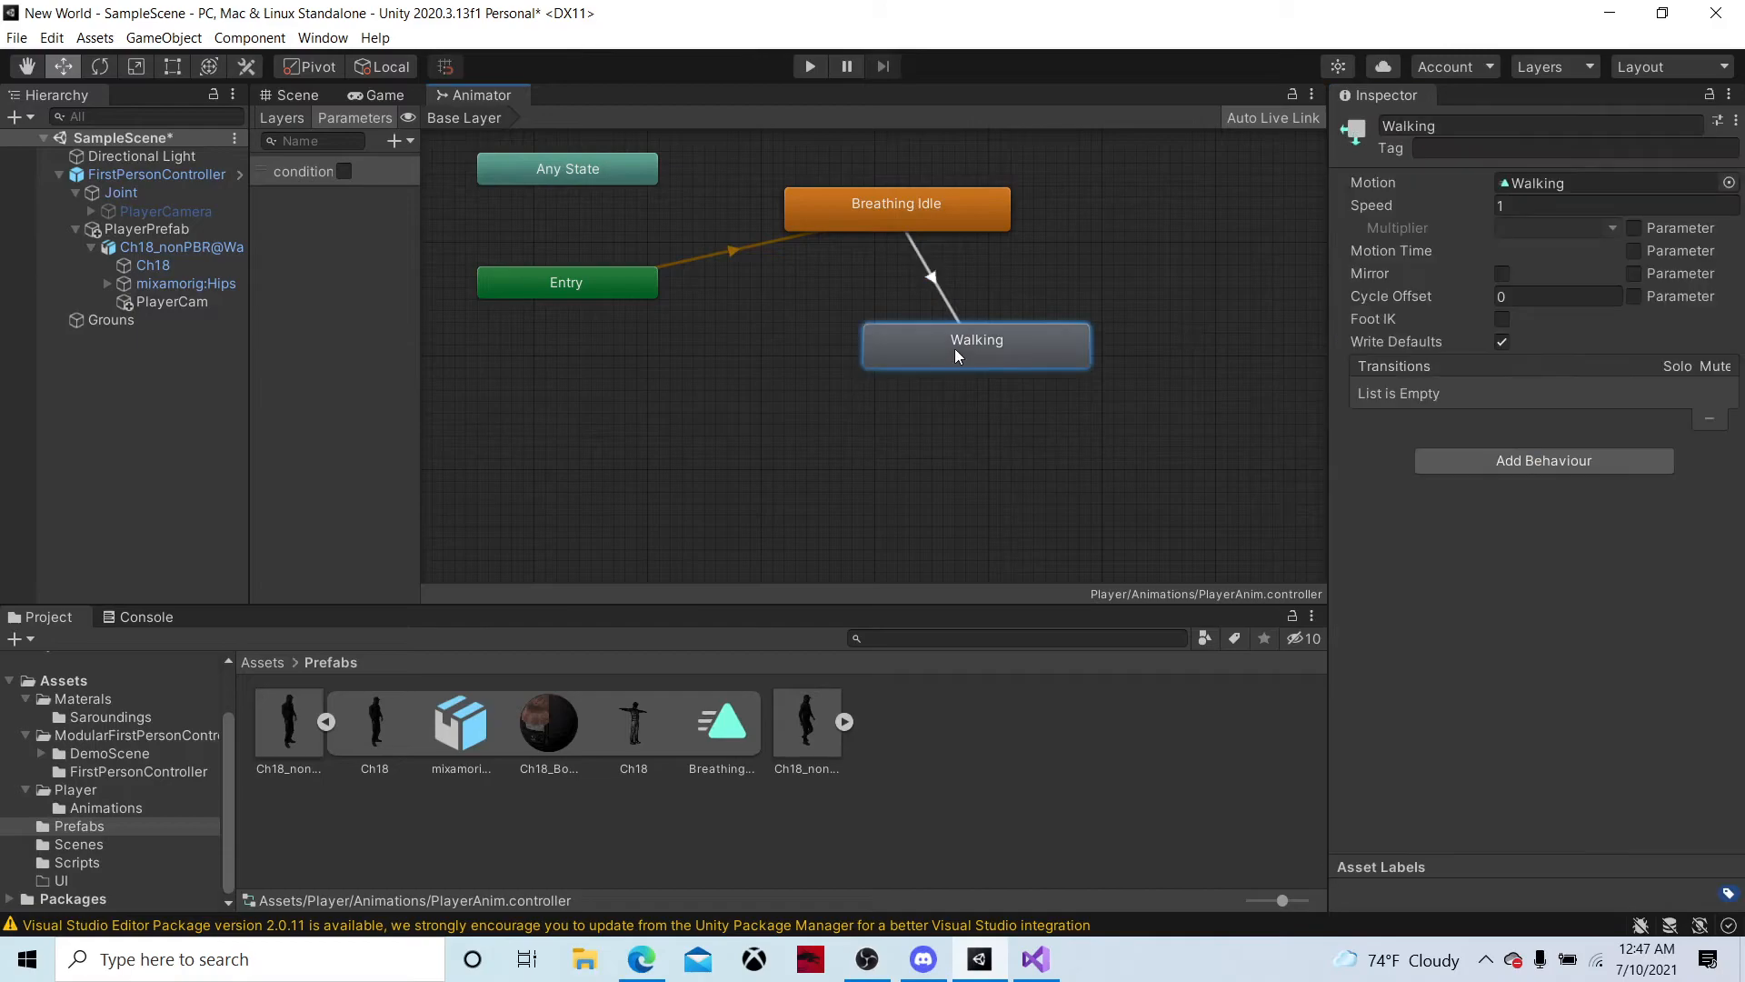
click(1035, 362)
click(941, 216)
Make the Walking to Breathing Idle transition require condition false without exit time, and place Walking directly beneath Breathing Idle
click(936, 278)
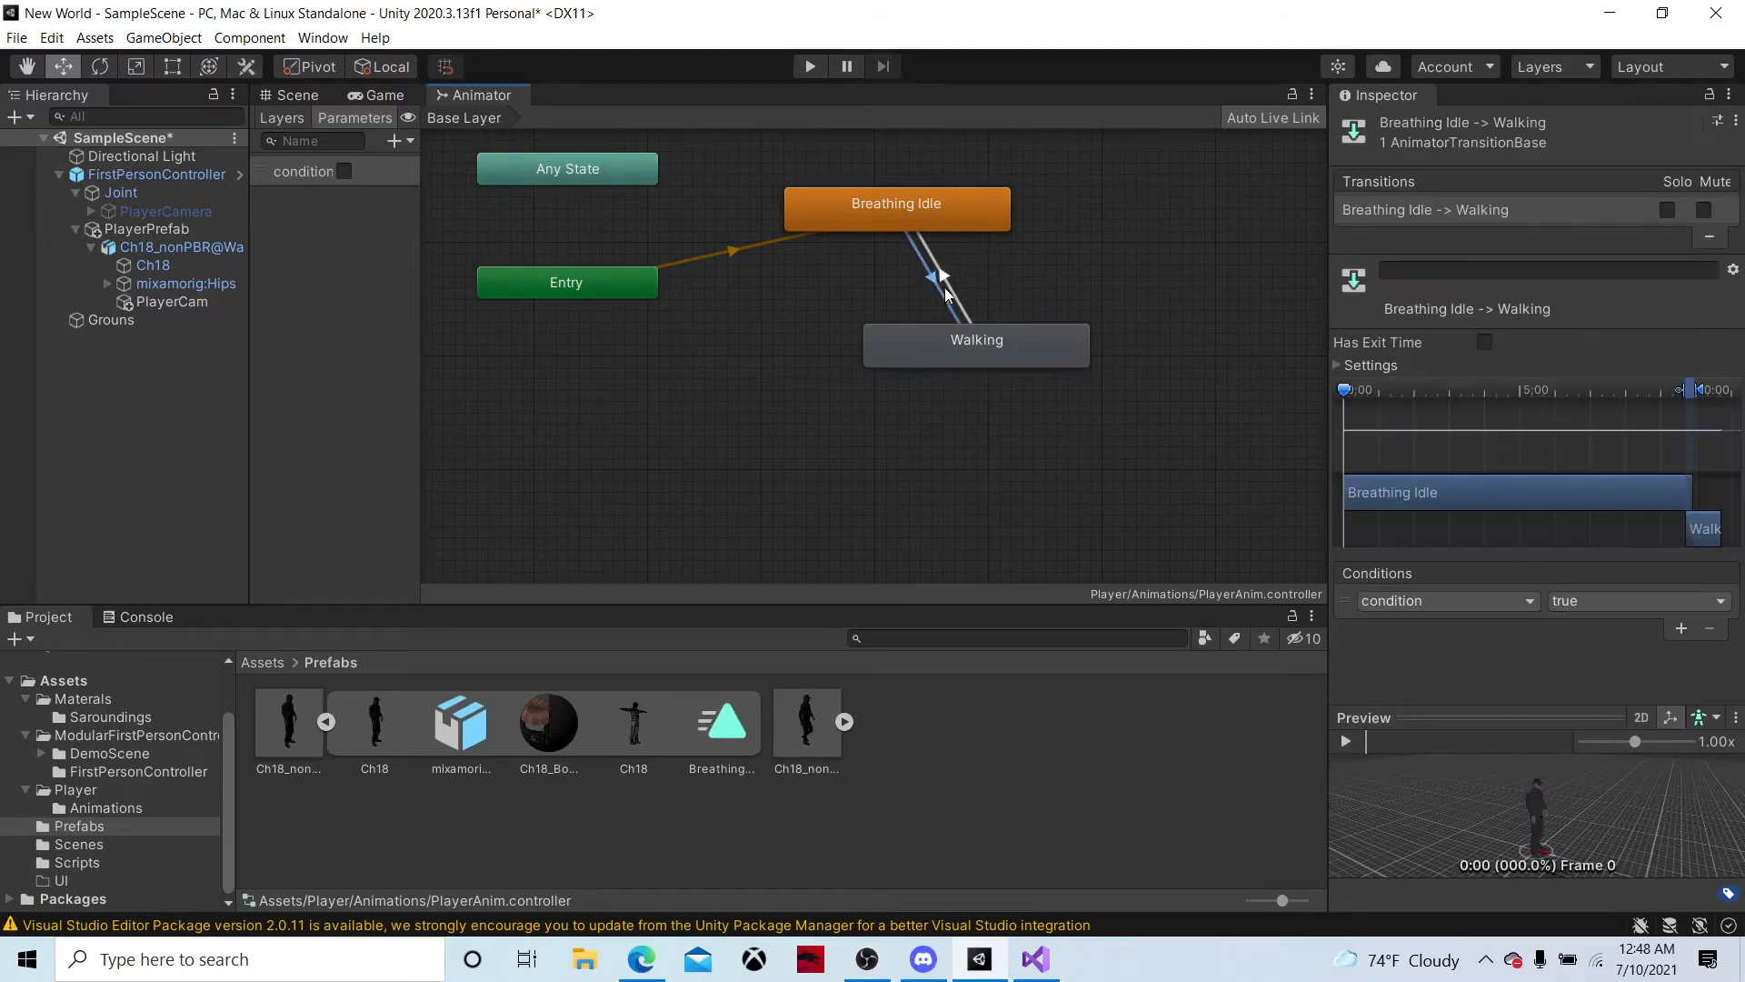
click(951, 277)
click(1680, 628)
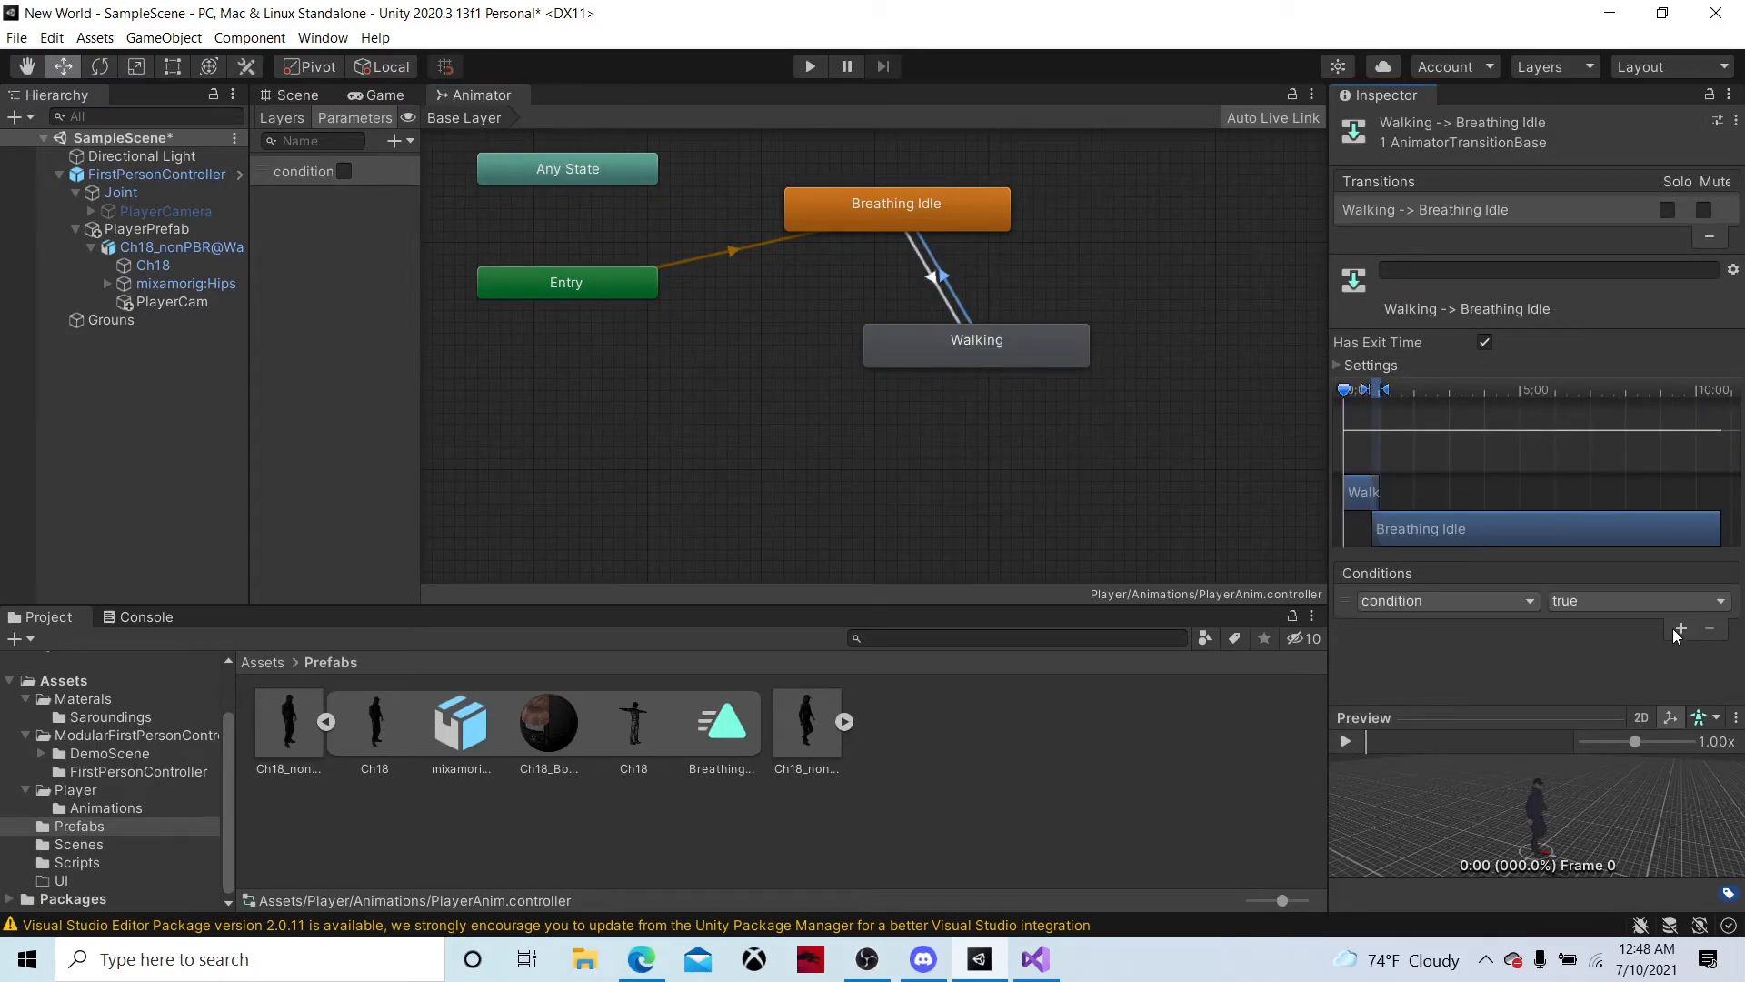
click(1588, 605)
click(1582, 647)
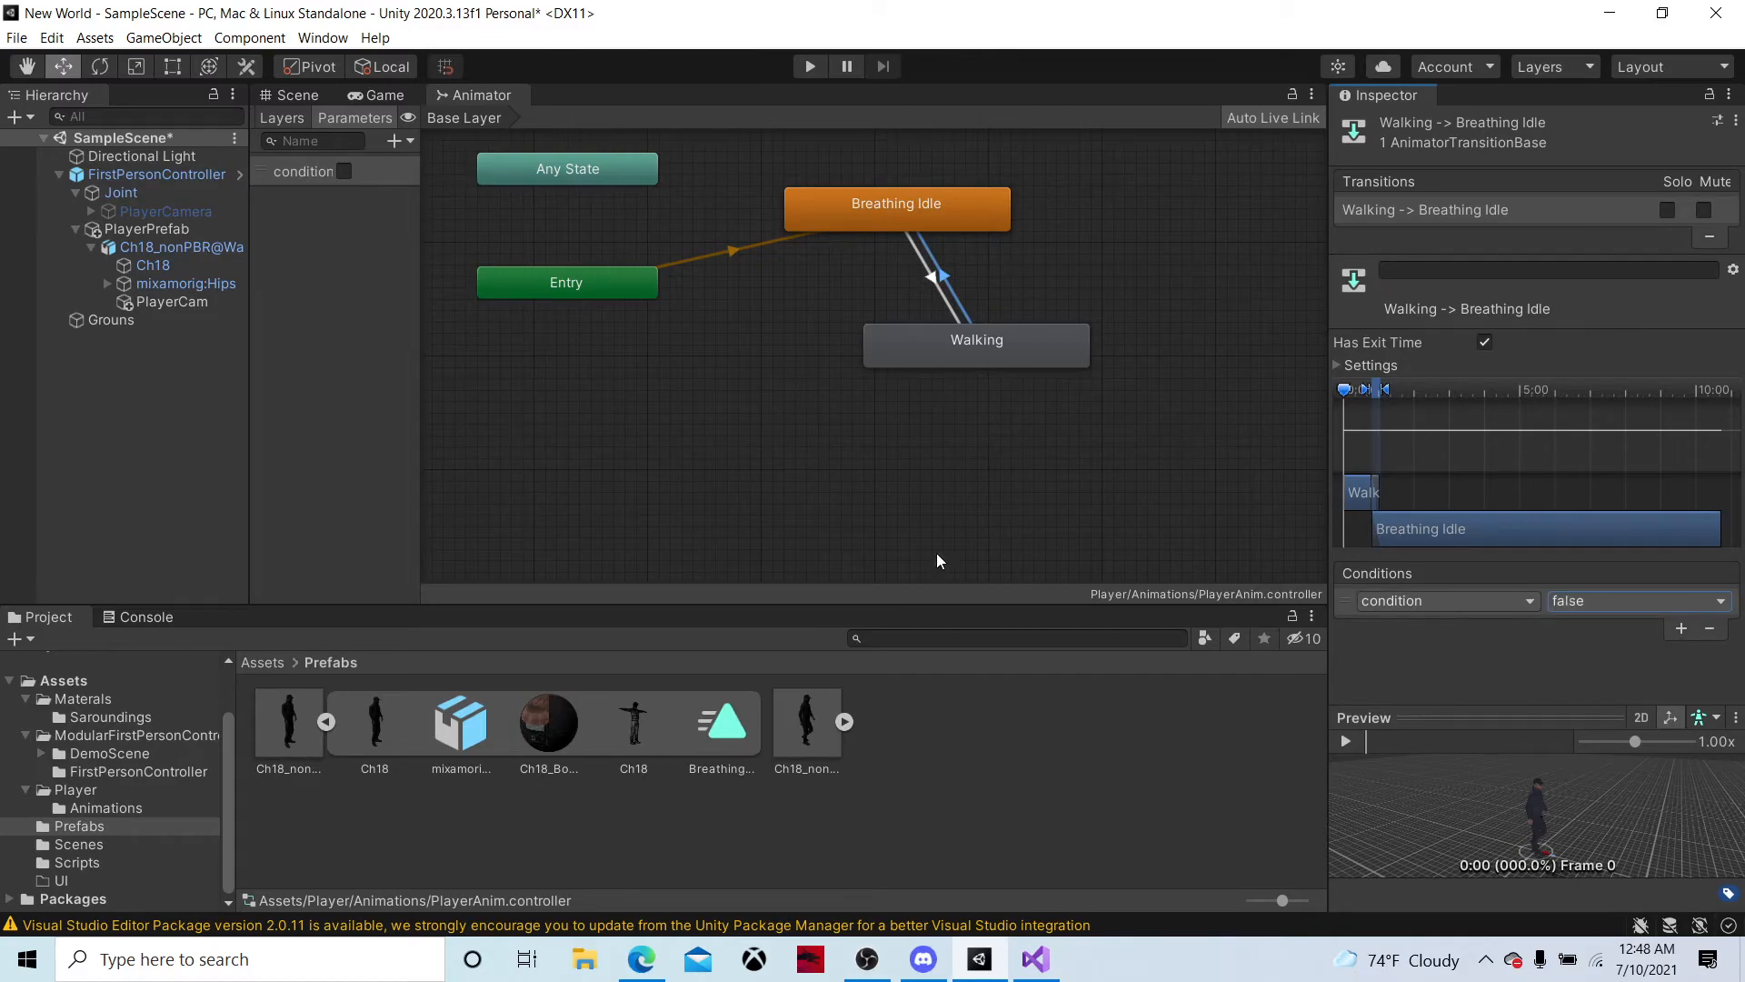
click(1486, 343)
drag(975, 331, 817, 337)
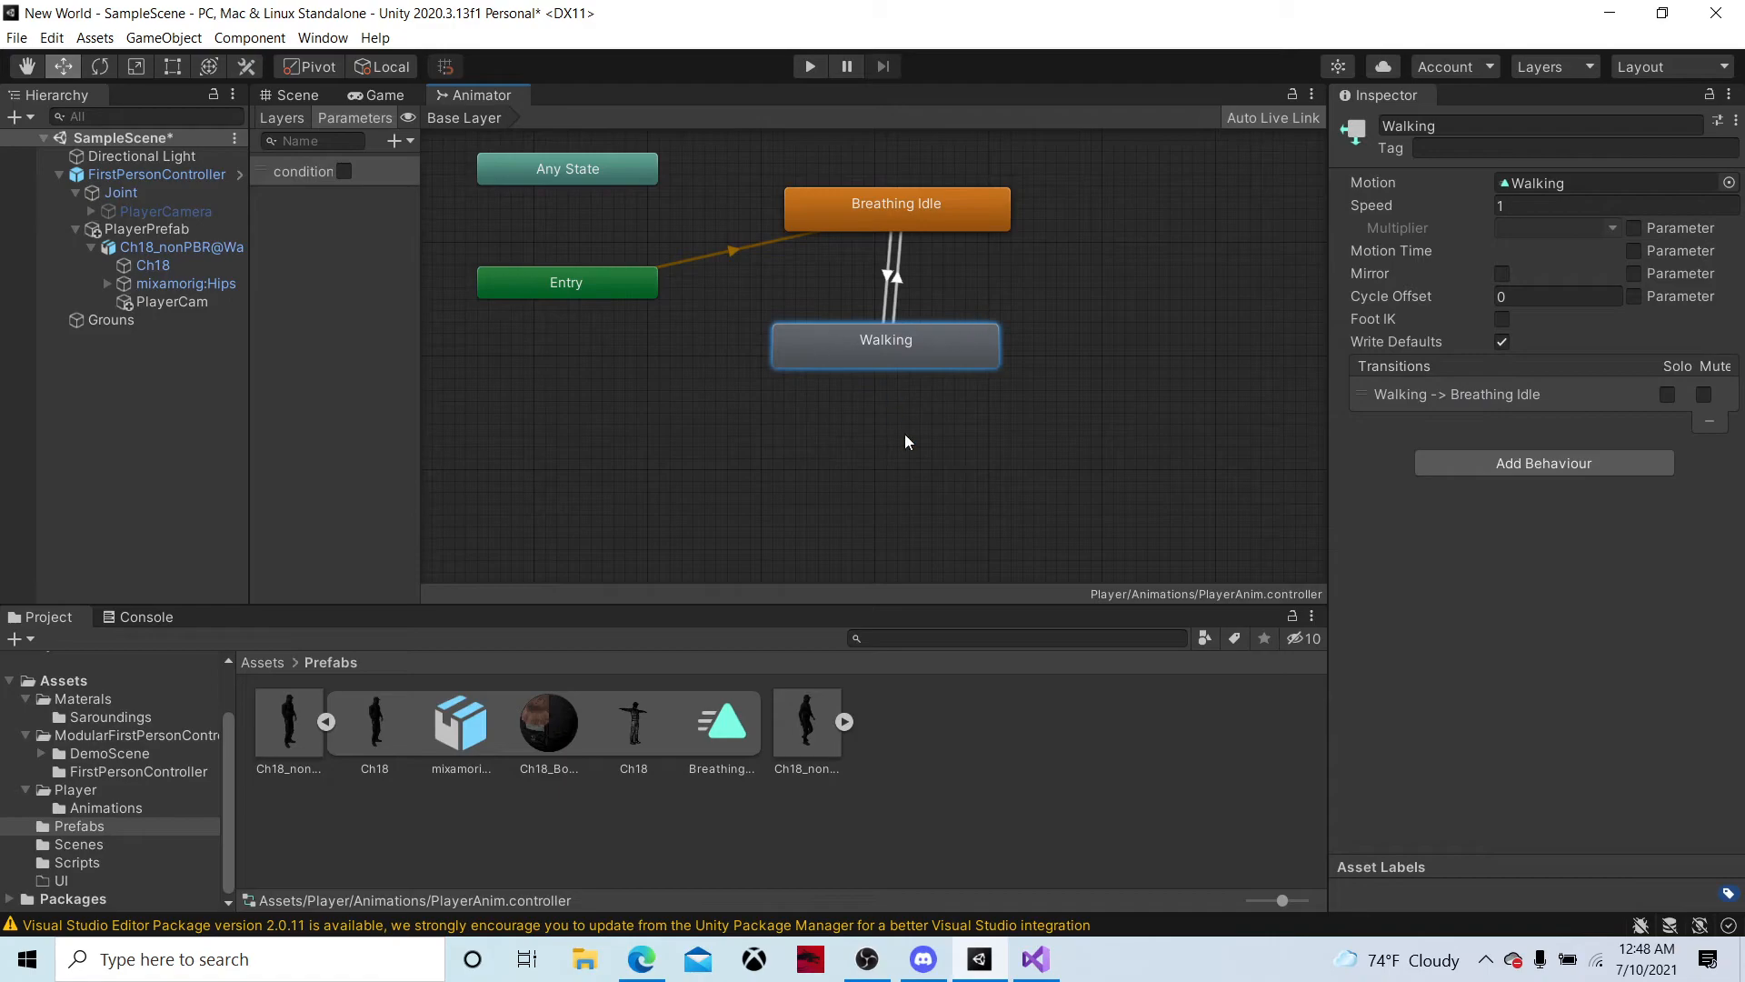
Switch to Visual Studio and add PlayerAnim.SetBool("condition", true); inside the KeyCode.W if block of Update
click(1034, 965)
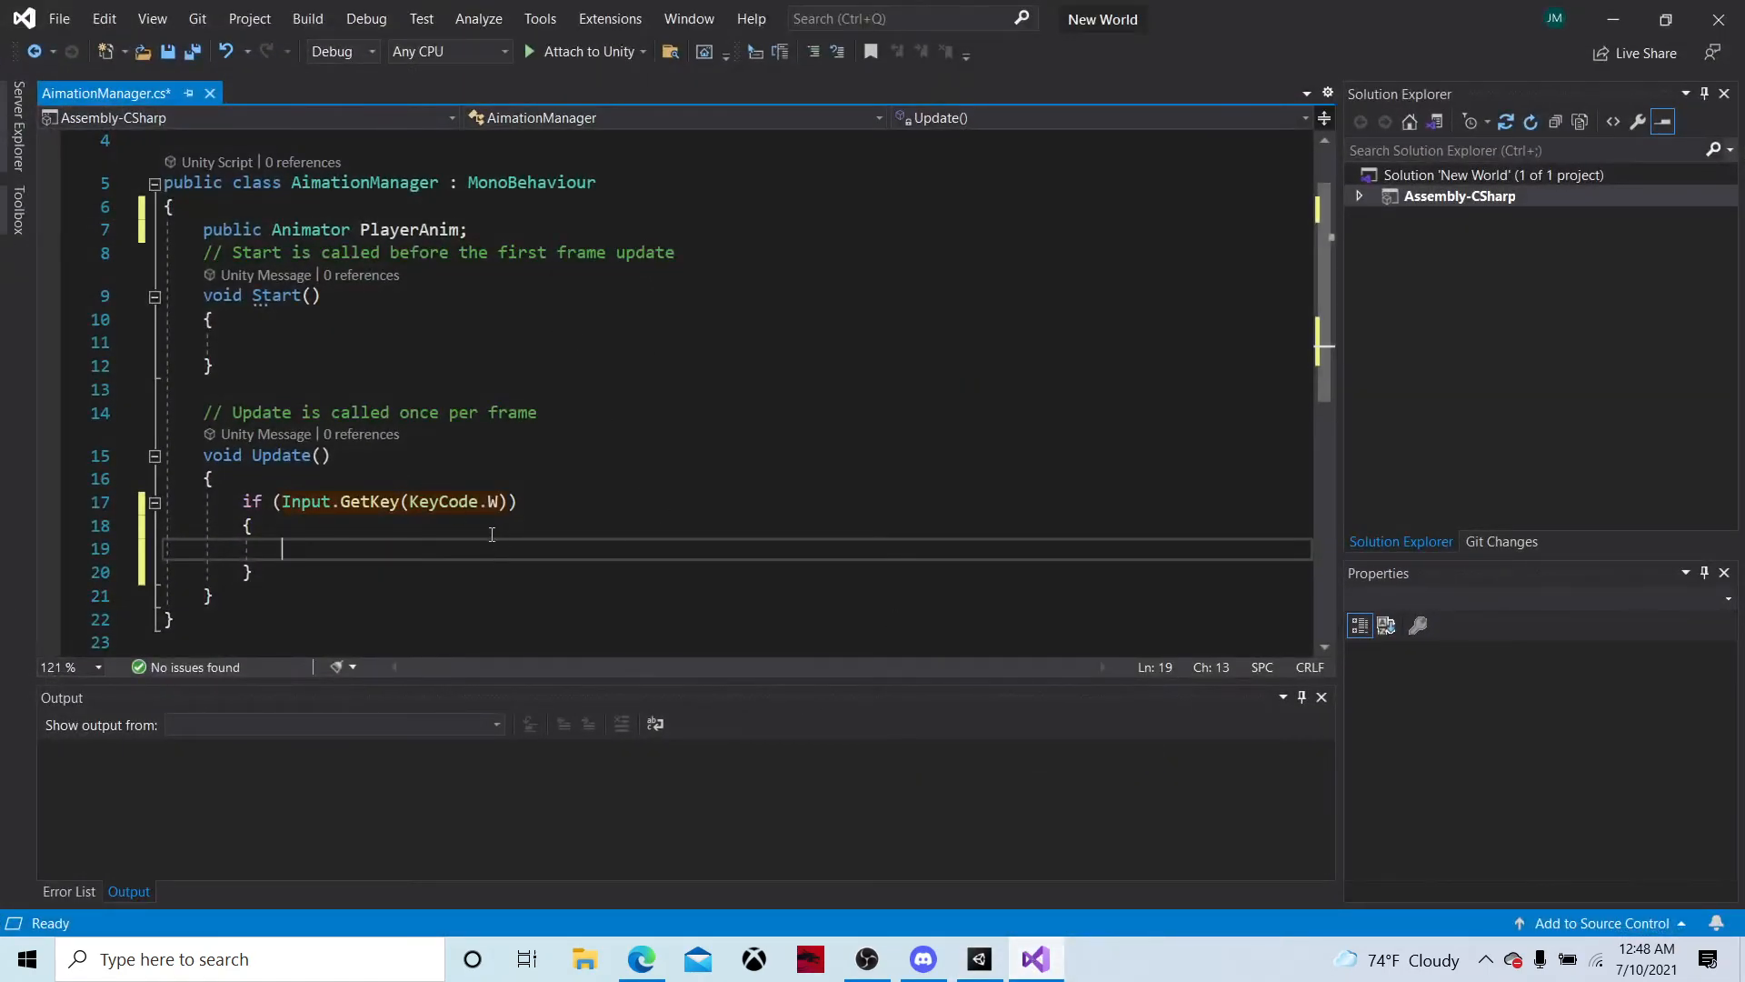
text(PlayerAnim)
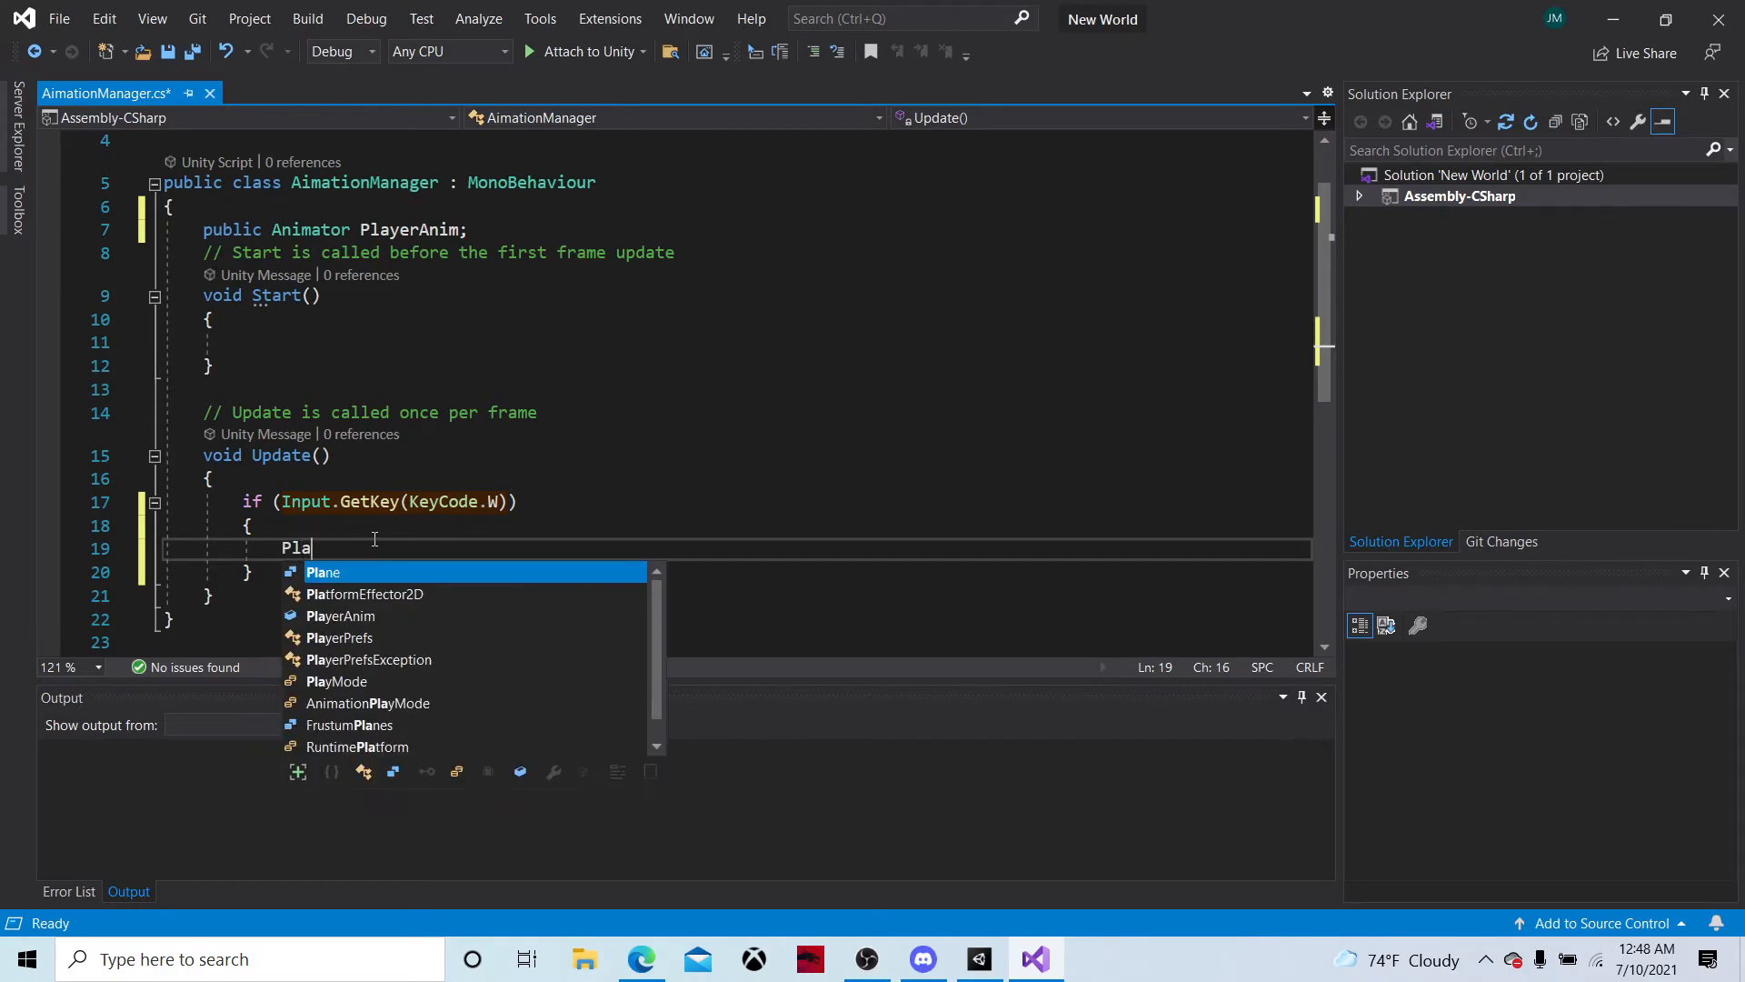
text(.SetBool()
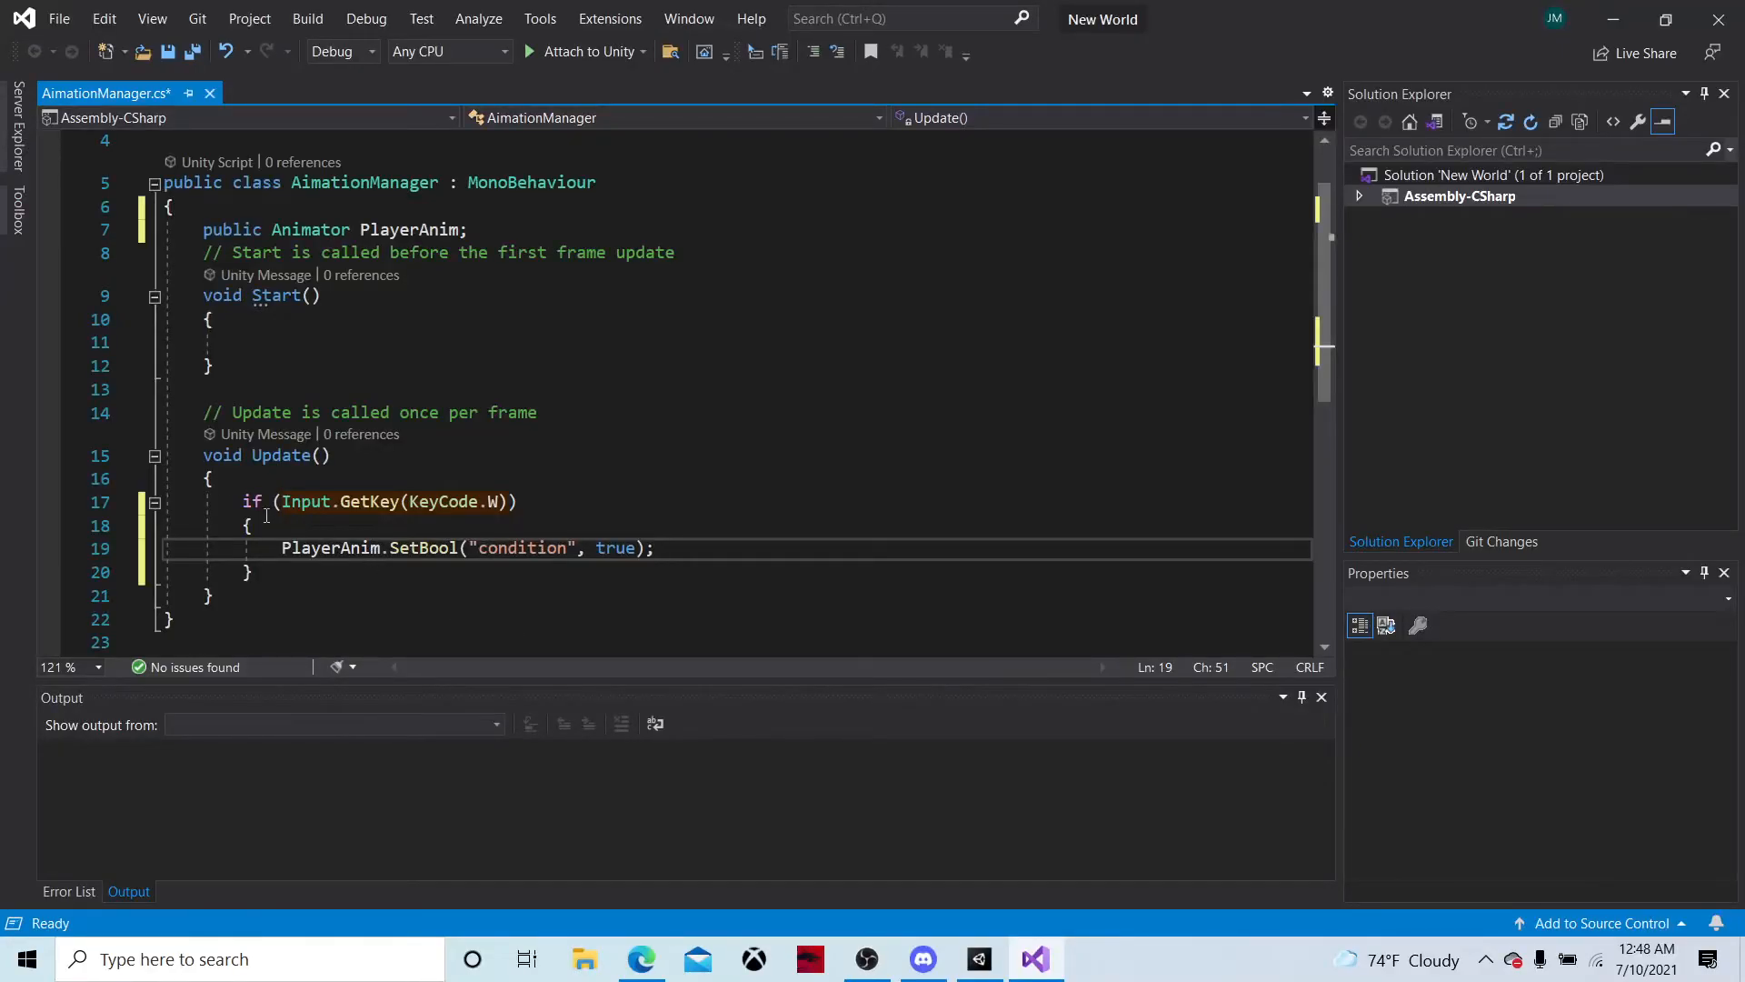
Duplicate the KeyCode.W if block directly below the original in Update
drag(243, 501, 290, 574)
key(ctrl+c)
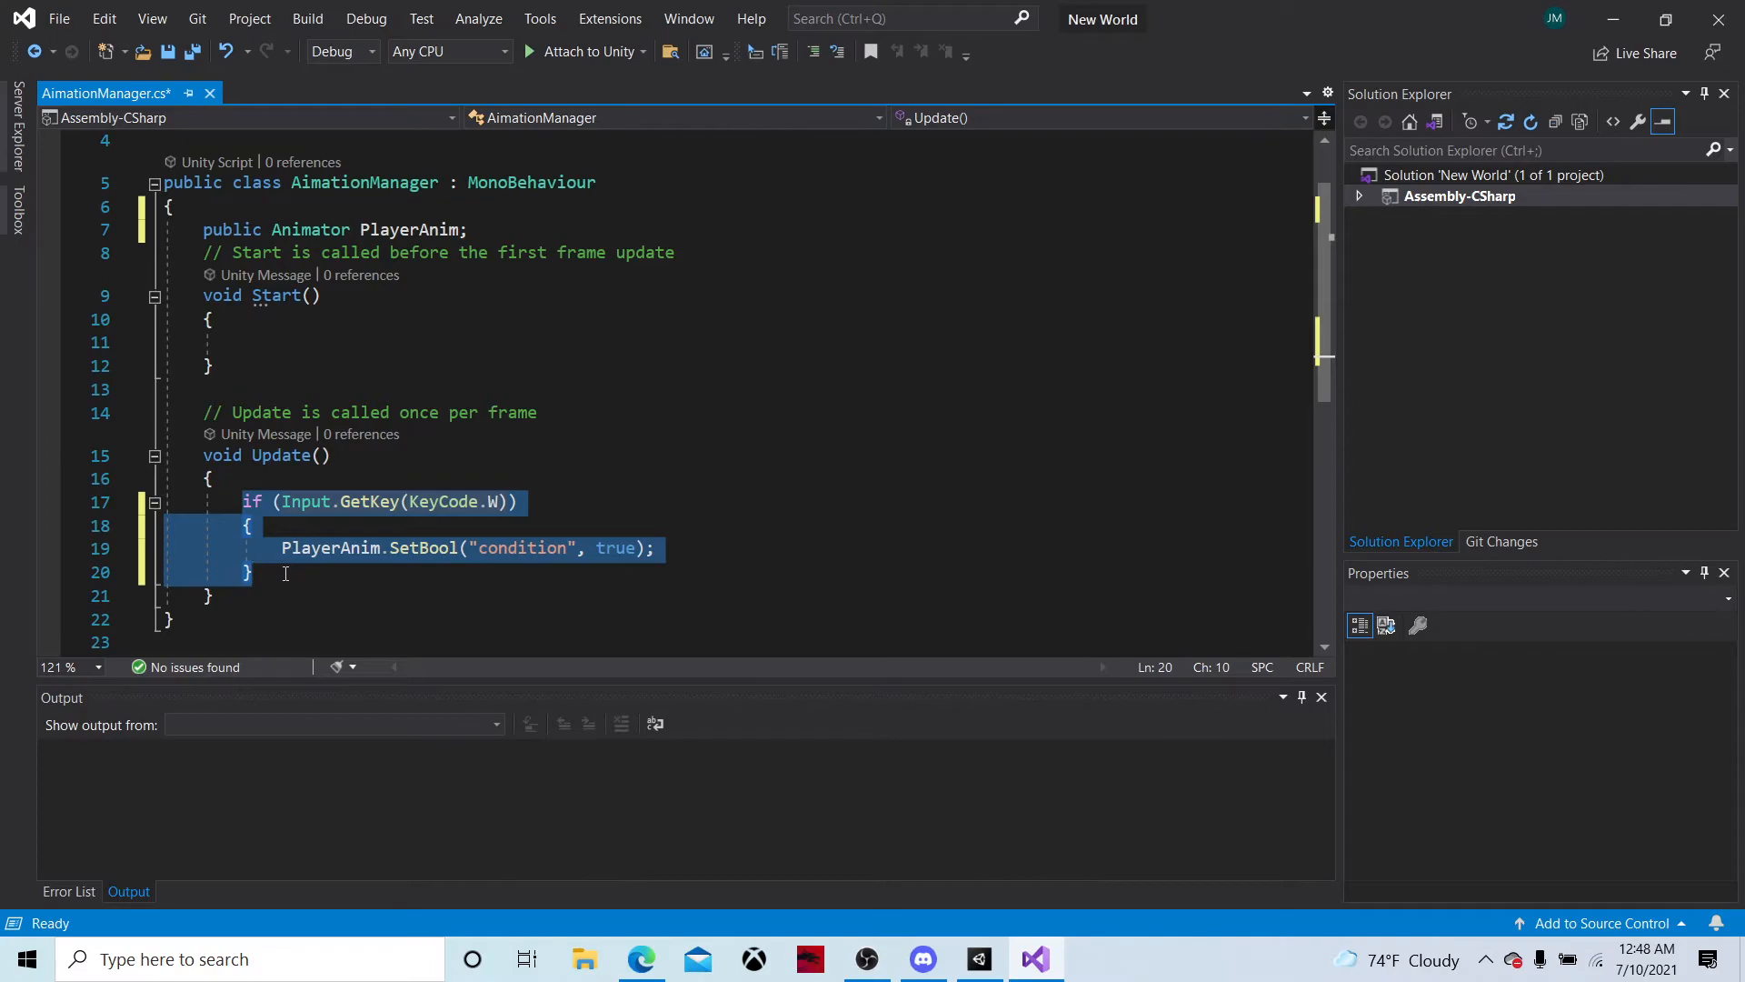
click(284, 577)
key(Return)
key(ctrl+v)
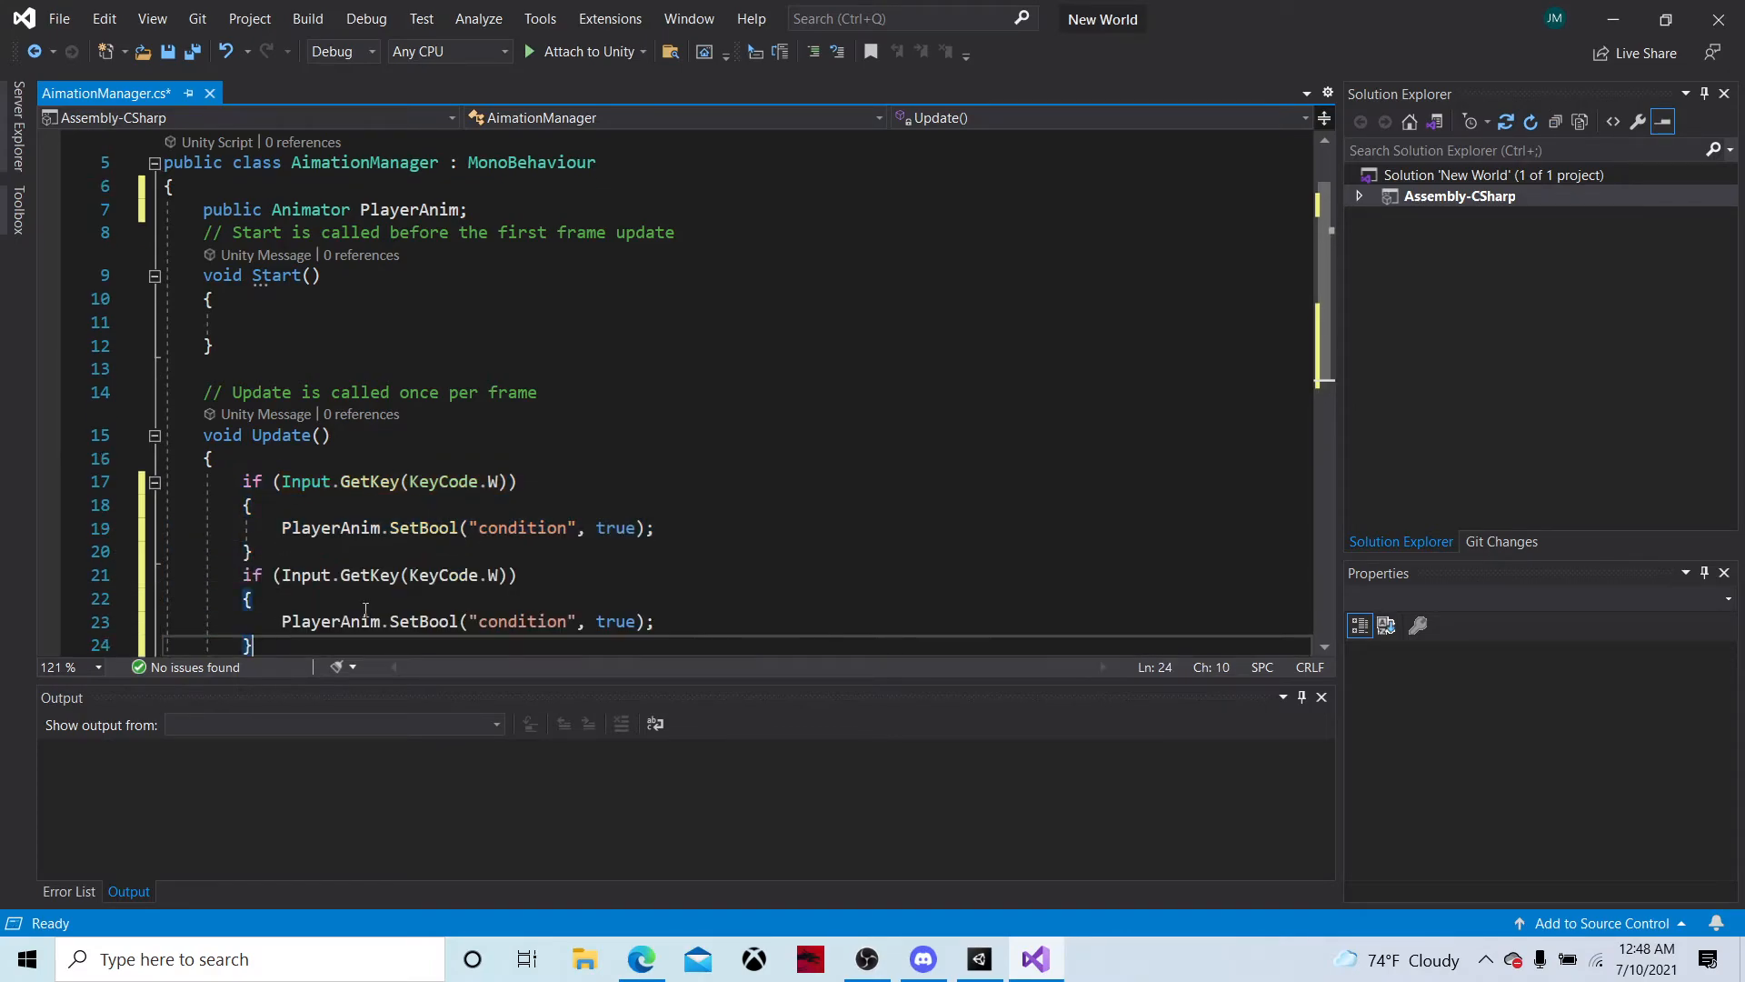
Change the second if block's check from GetKey to Input.GetKeyUp(KeyCode.W)
scroll(401, 495, down, 2)
click(394, 435)
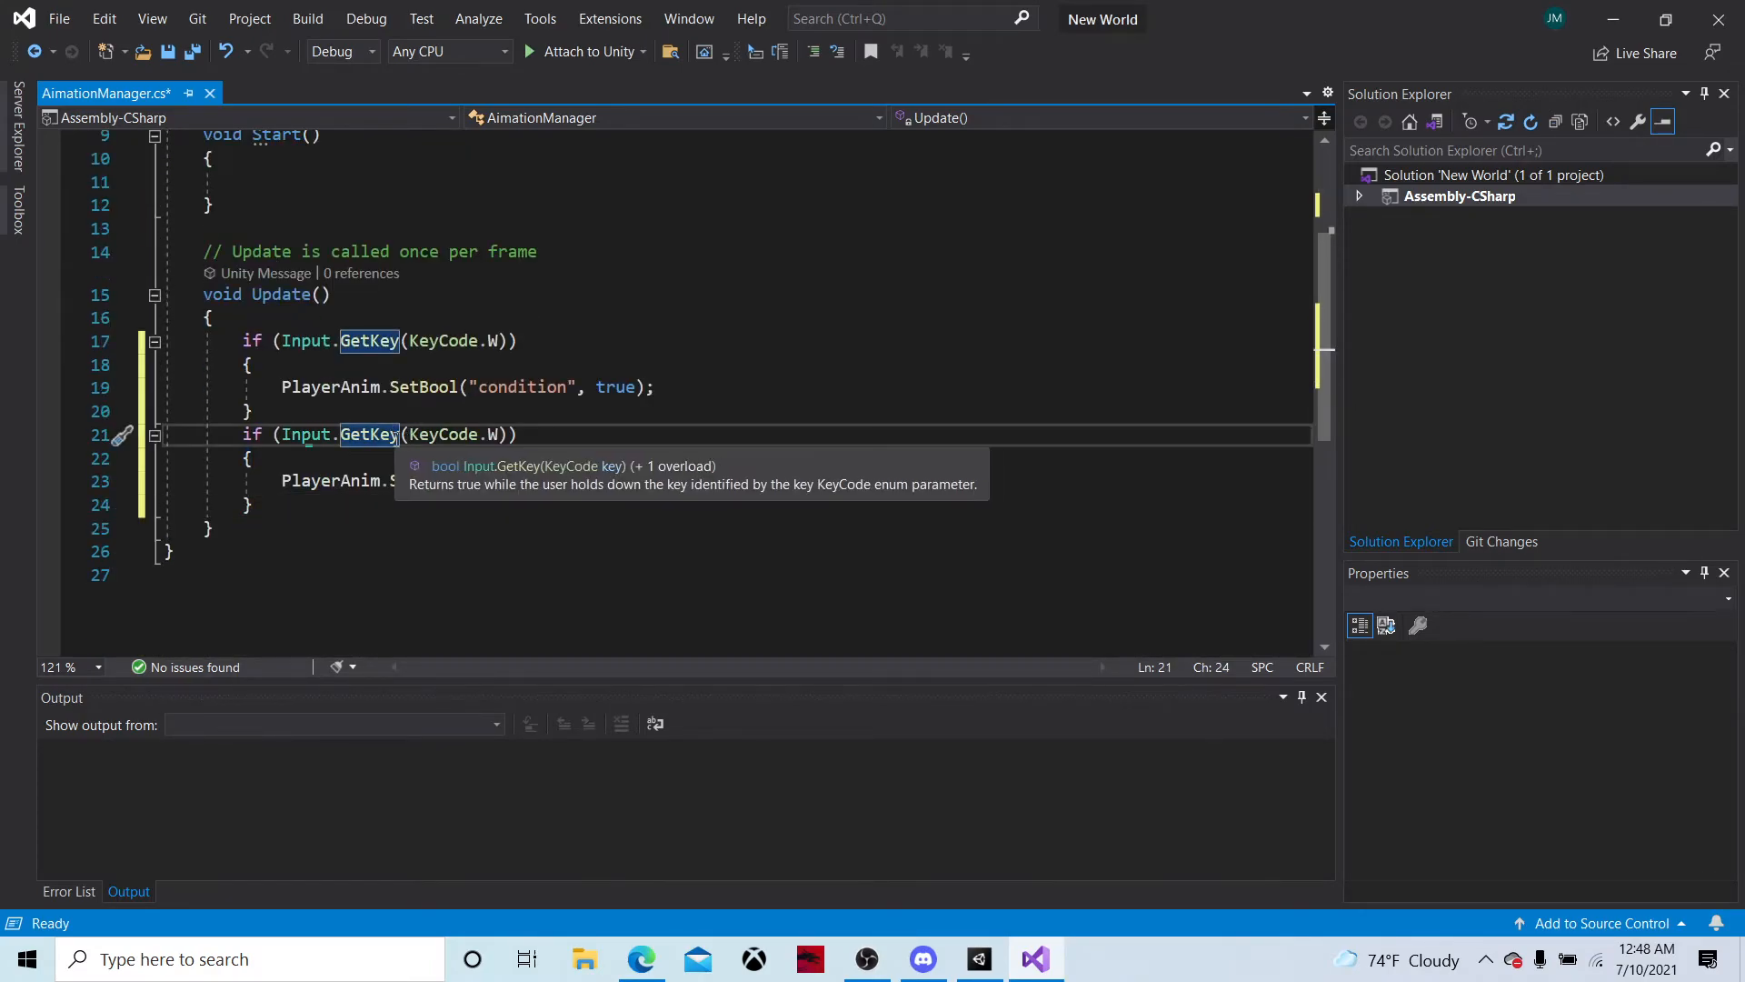
text(up)
key(BackSpace)
key(BackSpace)
key(Right)
text(up)
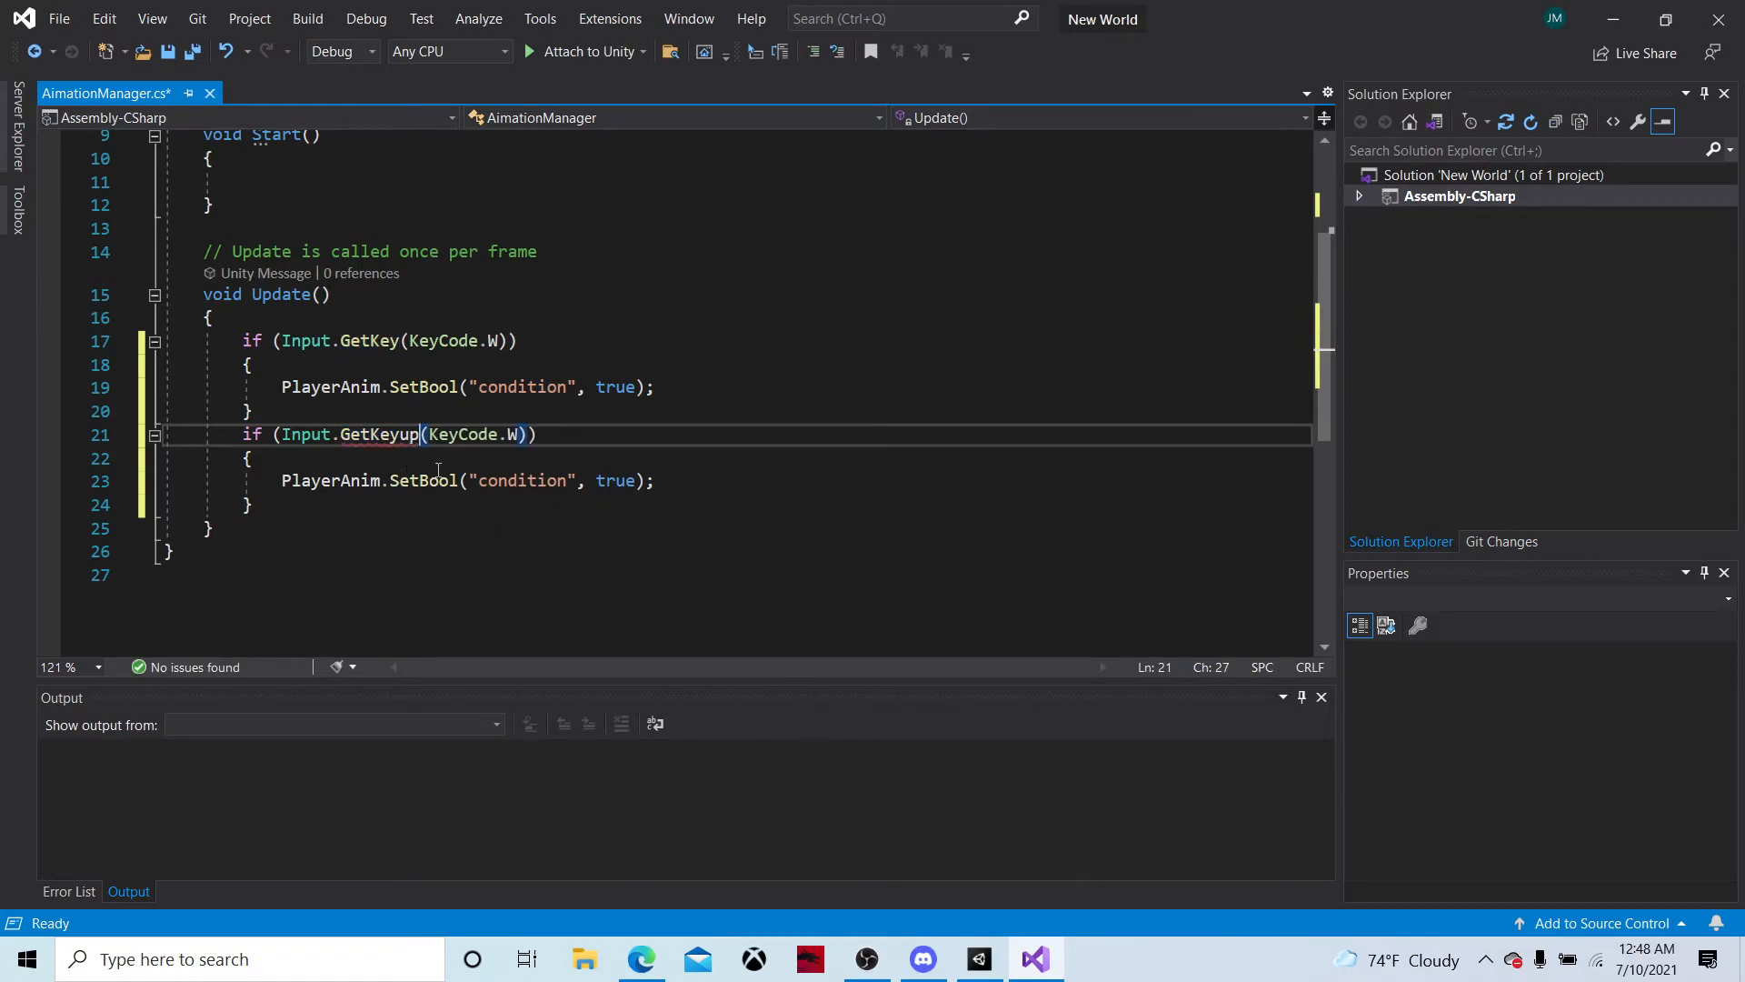
key(BackSpace)
key(BackSpace)
text(Up)
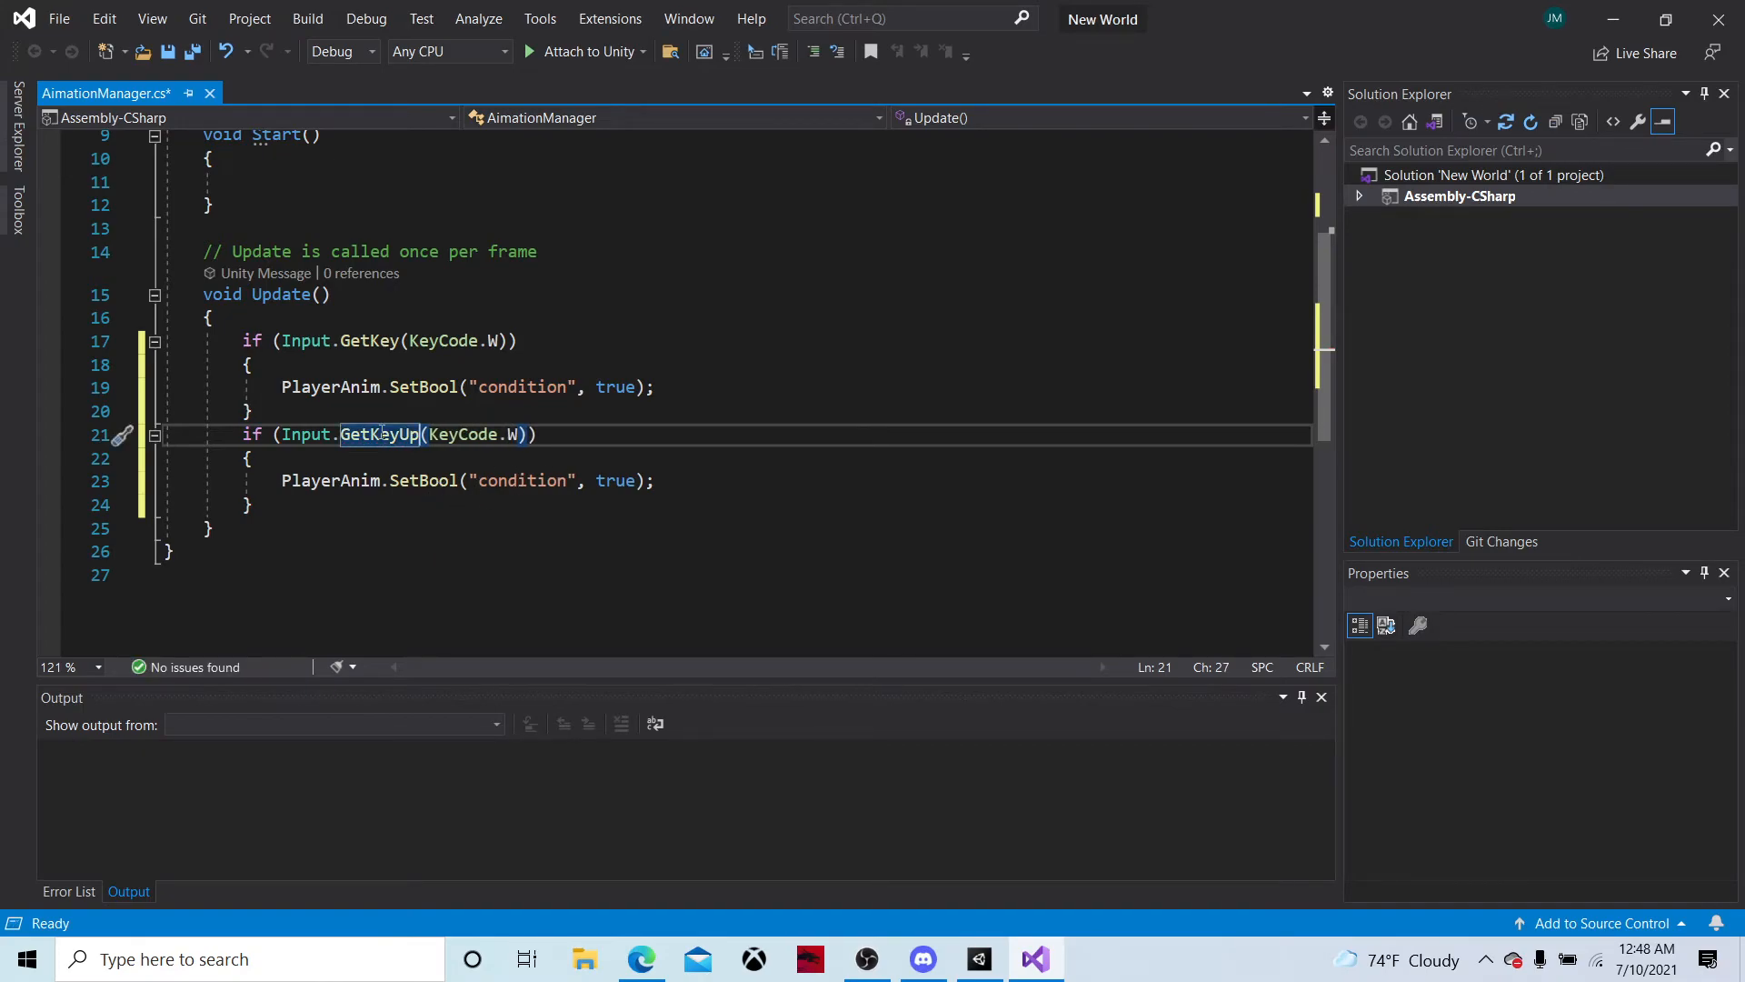
Set the second SetBool call's value to false and save the AimationManager script
click(609, 486)
key(End)
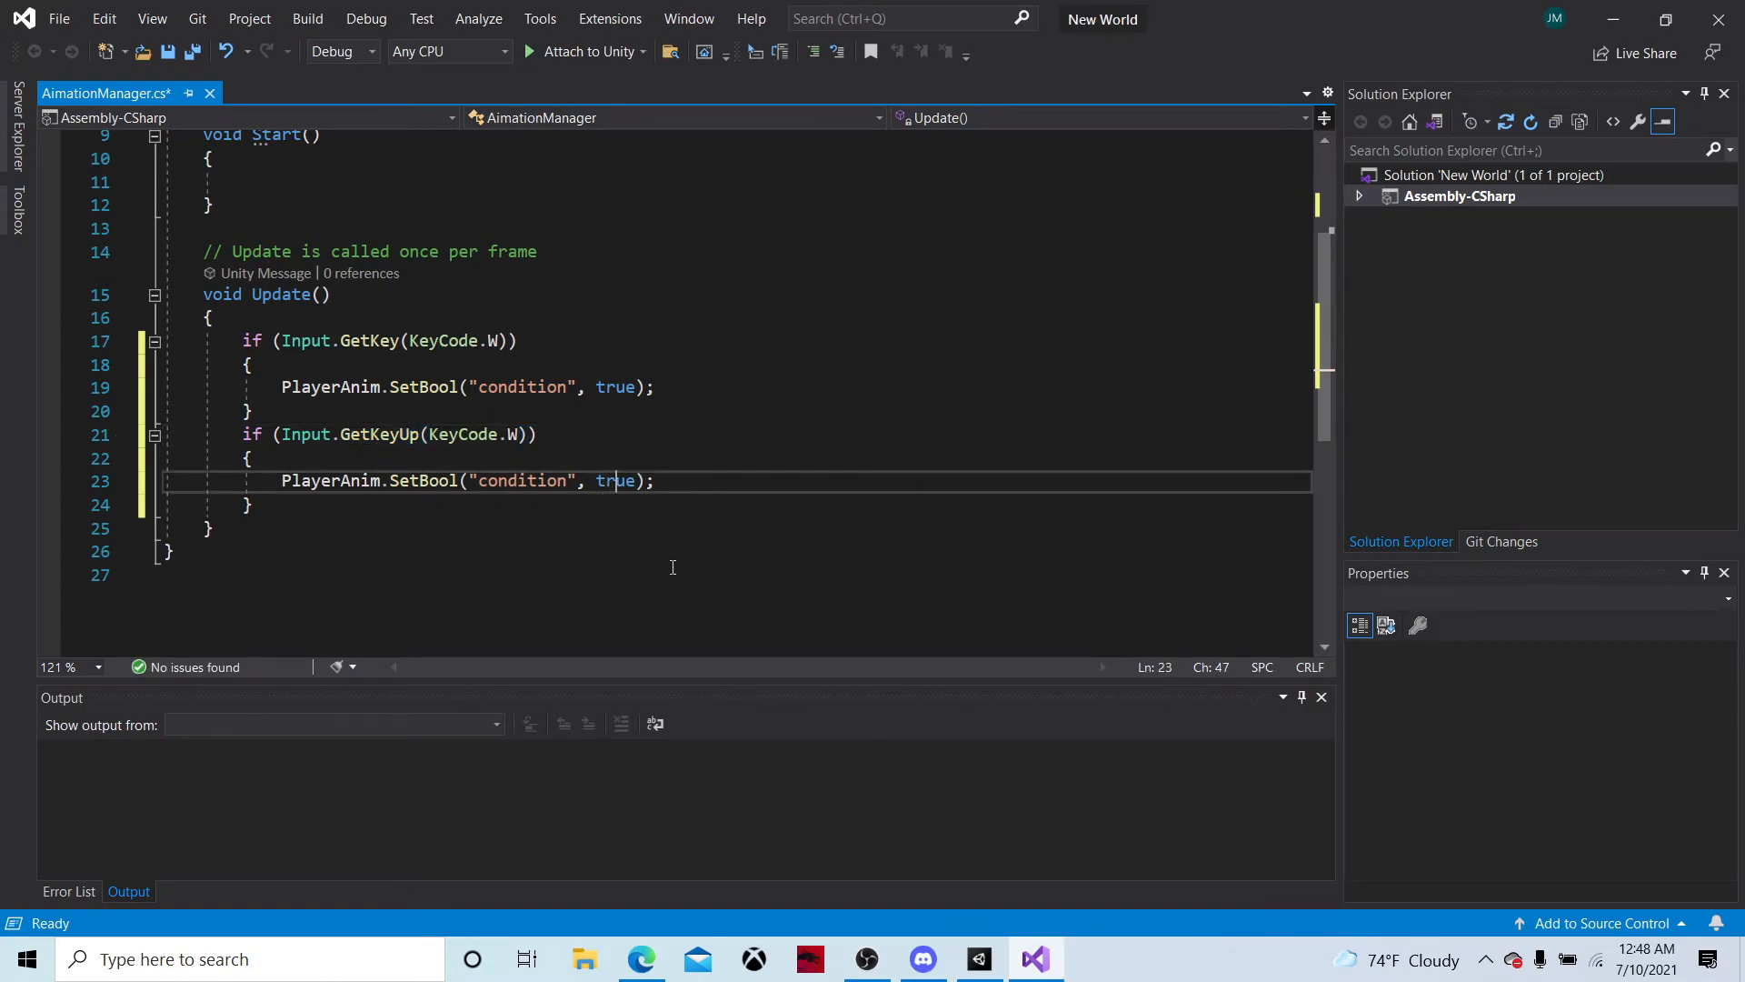
double_click(615, 482)
text(false)
key(ctrl+a)
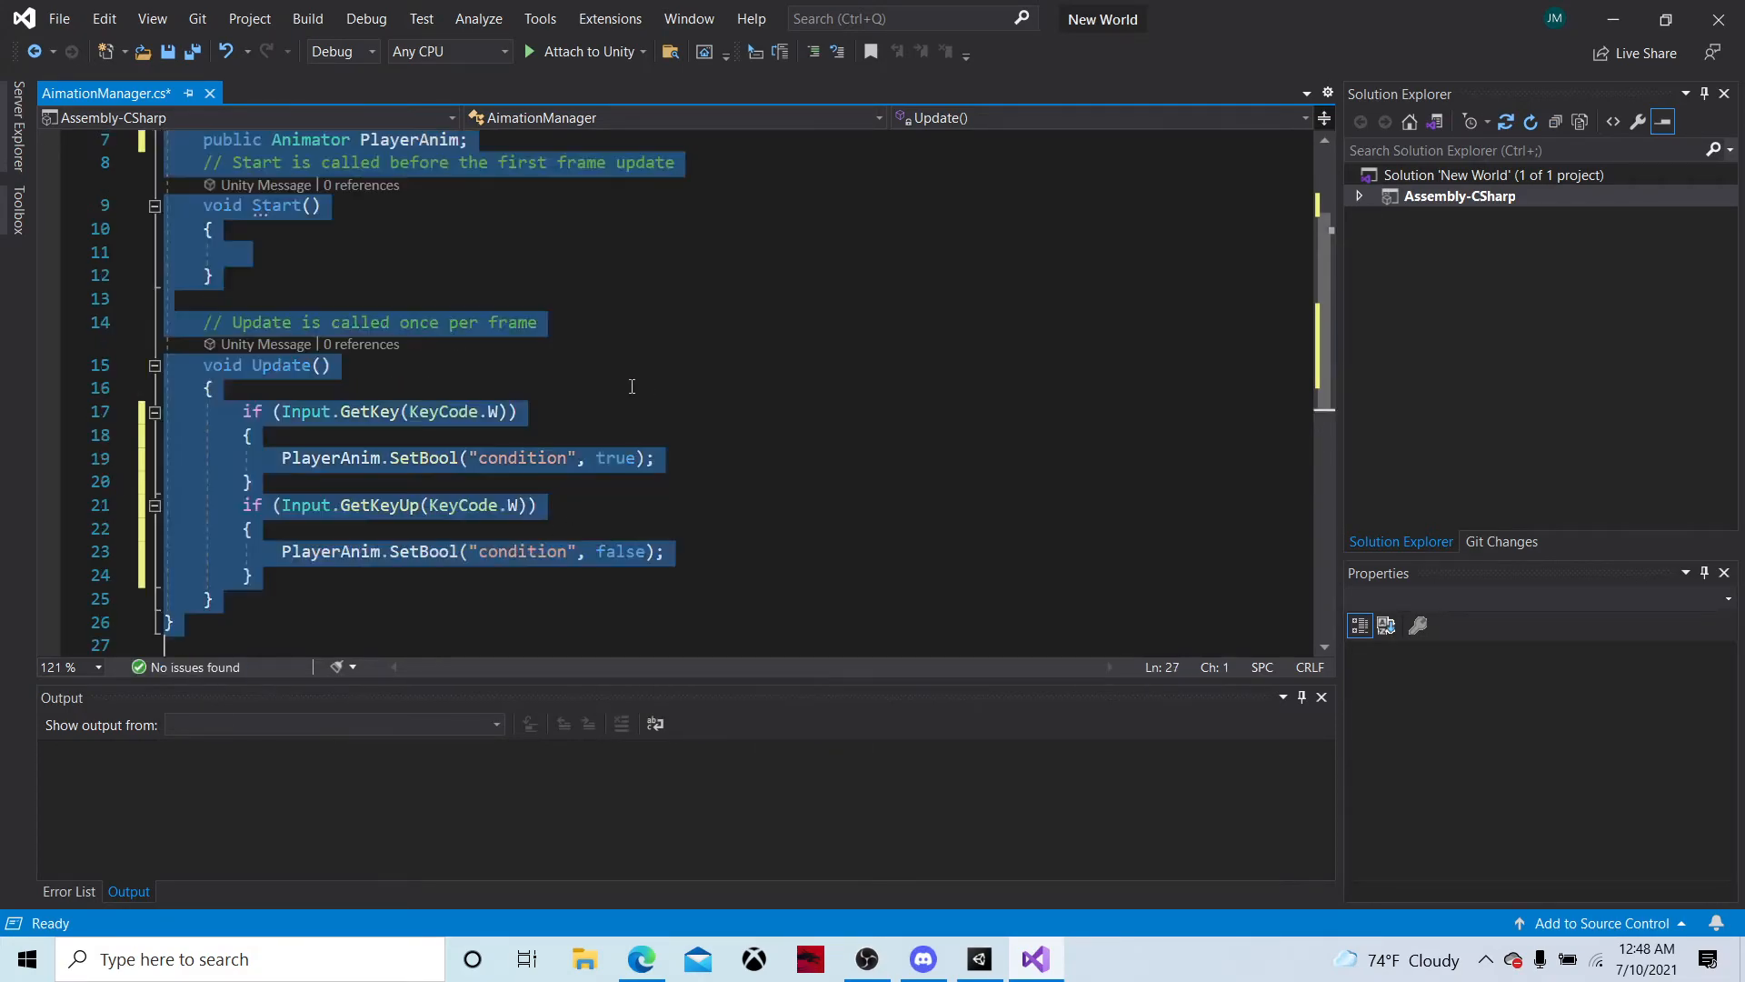
click(771, 444)
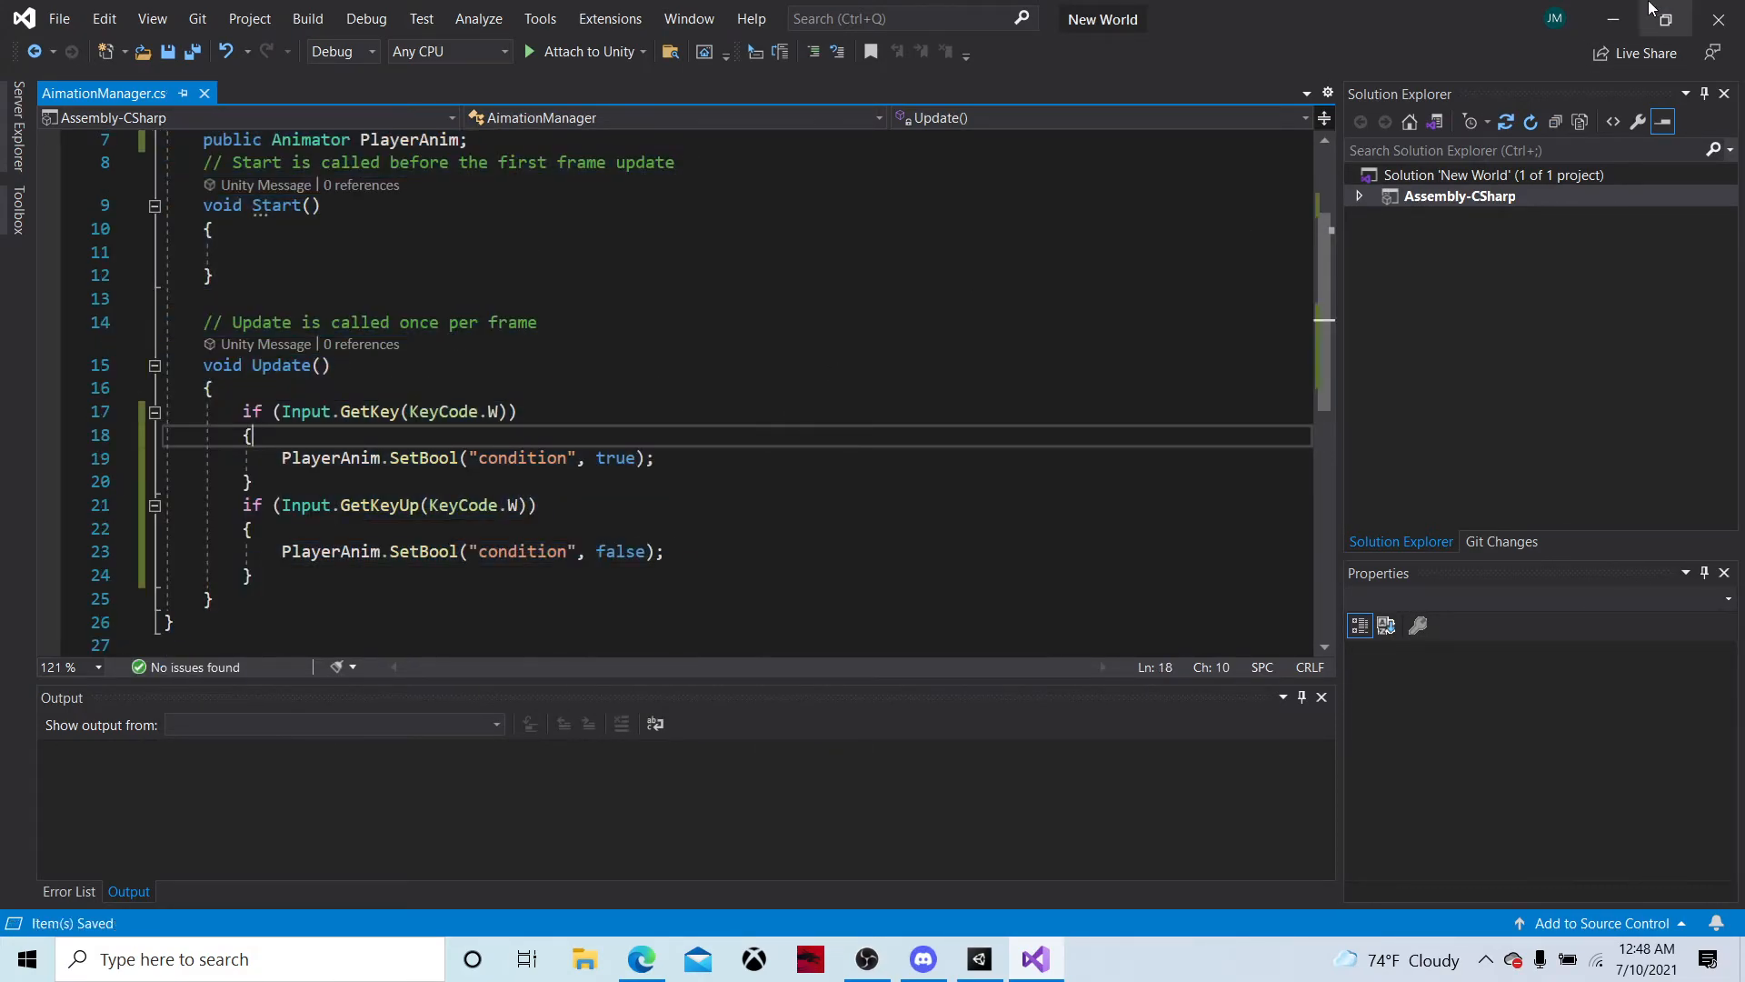
Return to Unity, attach the AimationManager script to PlayerPrefab and look through the Animator choices for its Player Anim field
click(1613, 18)
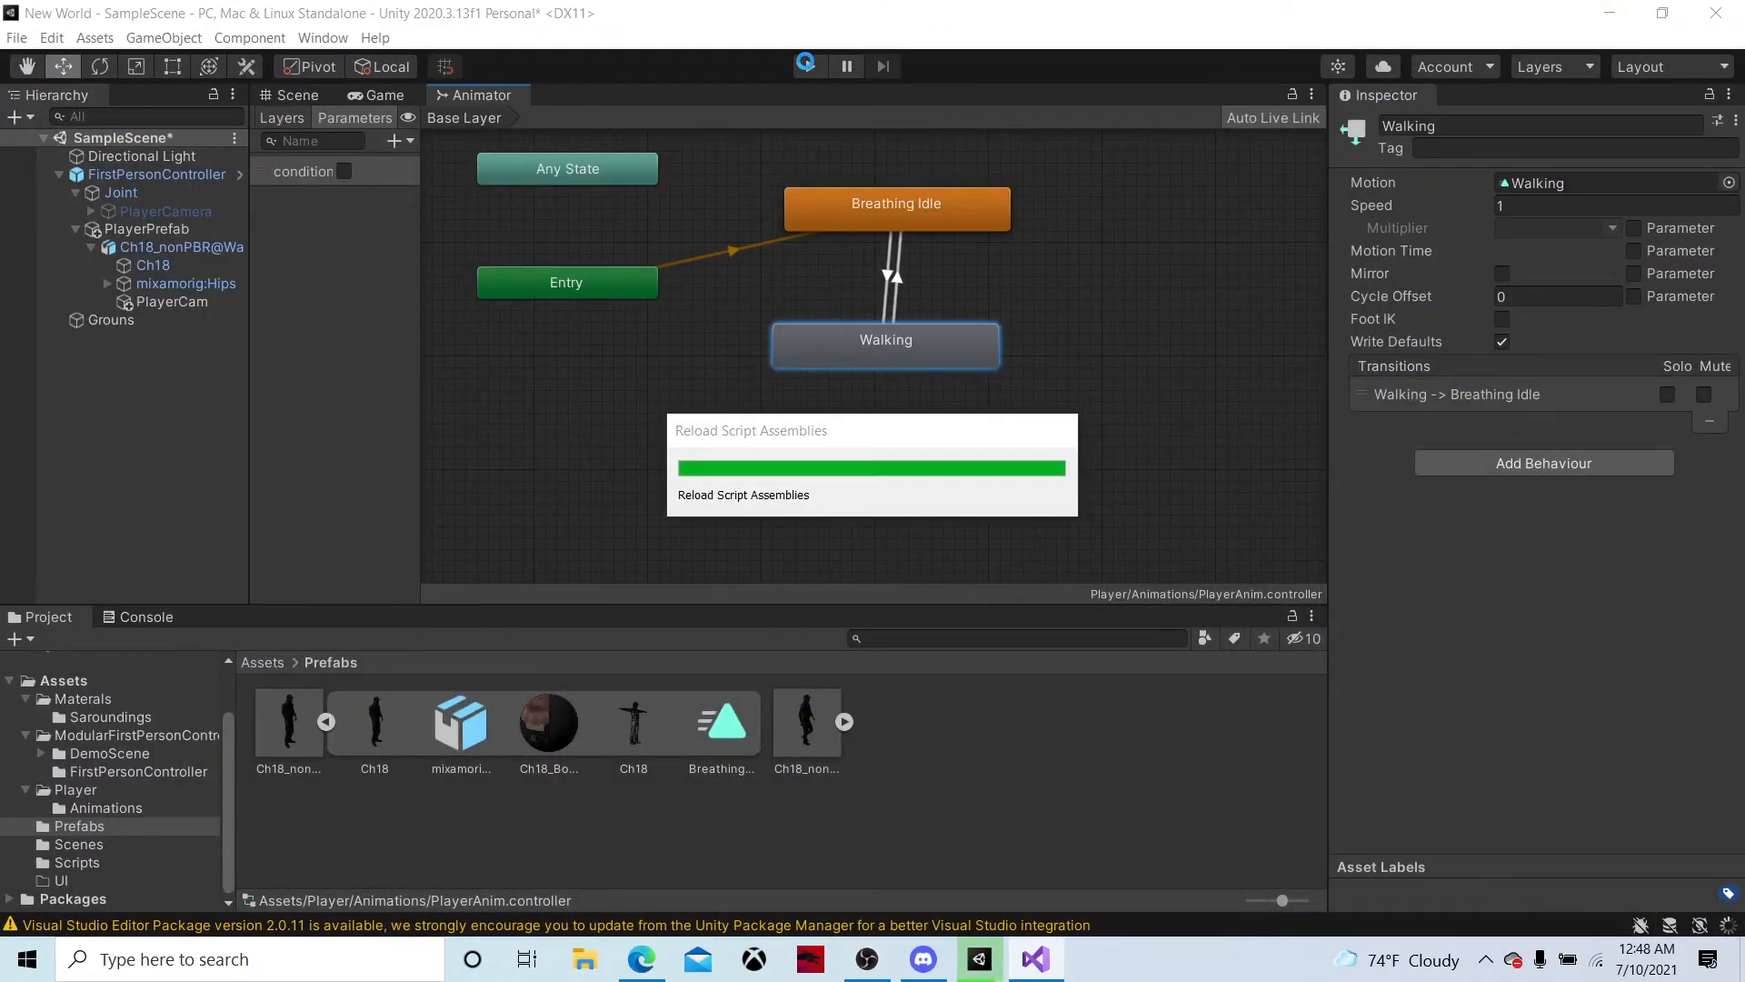
click(312, 93)
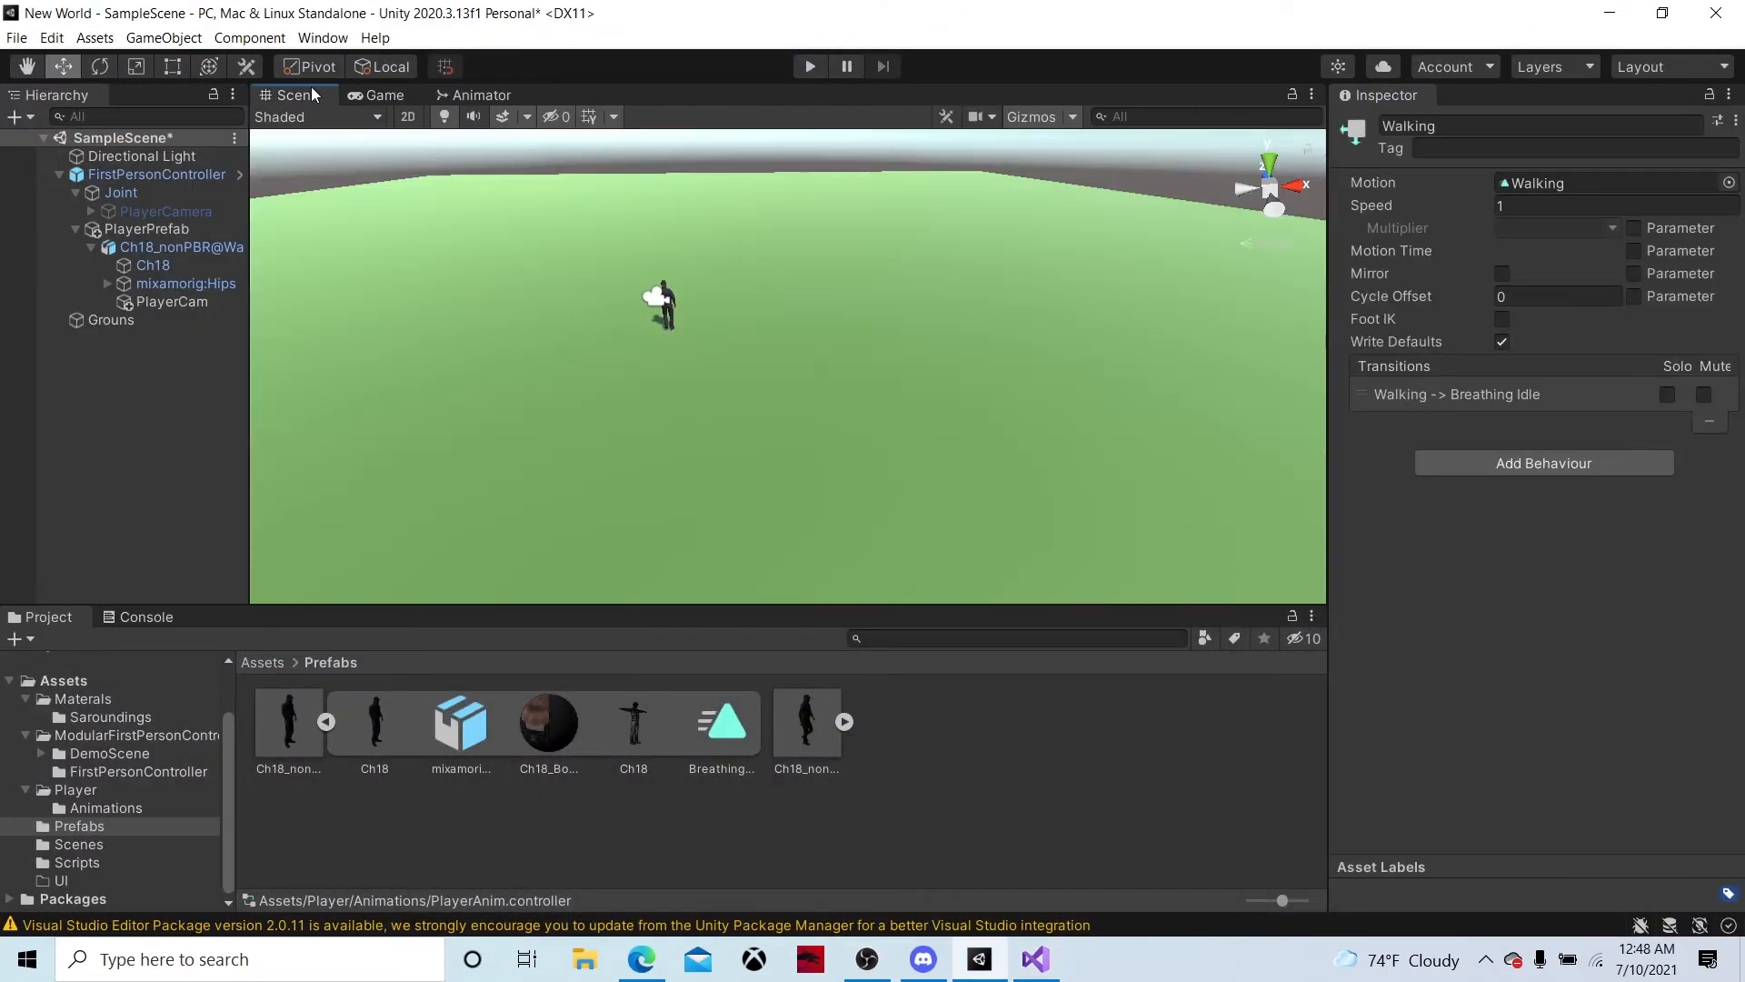
click(180, 227)
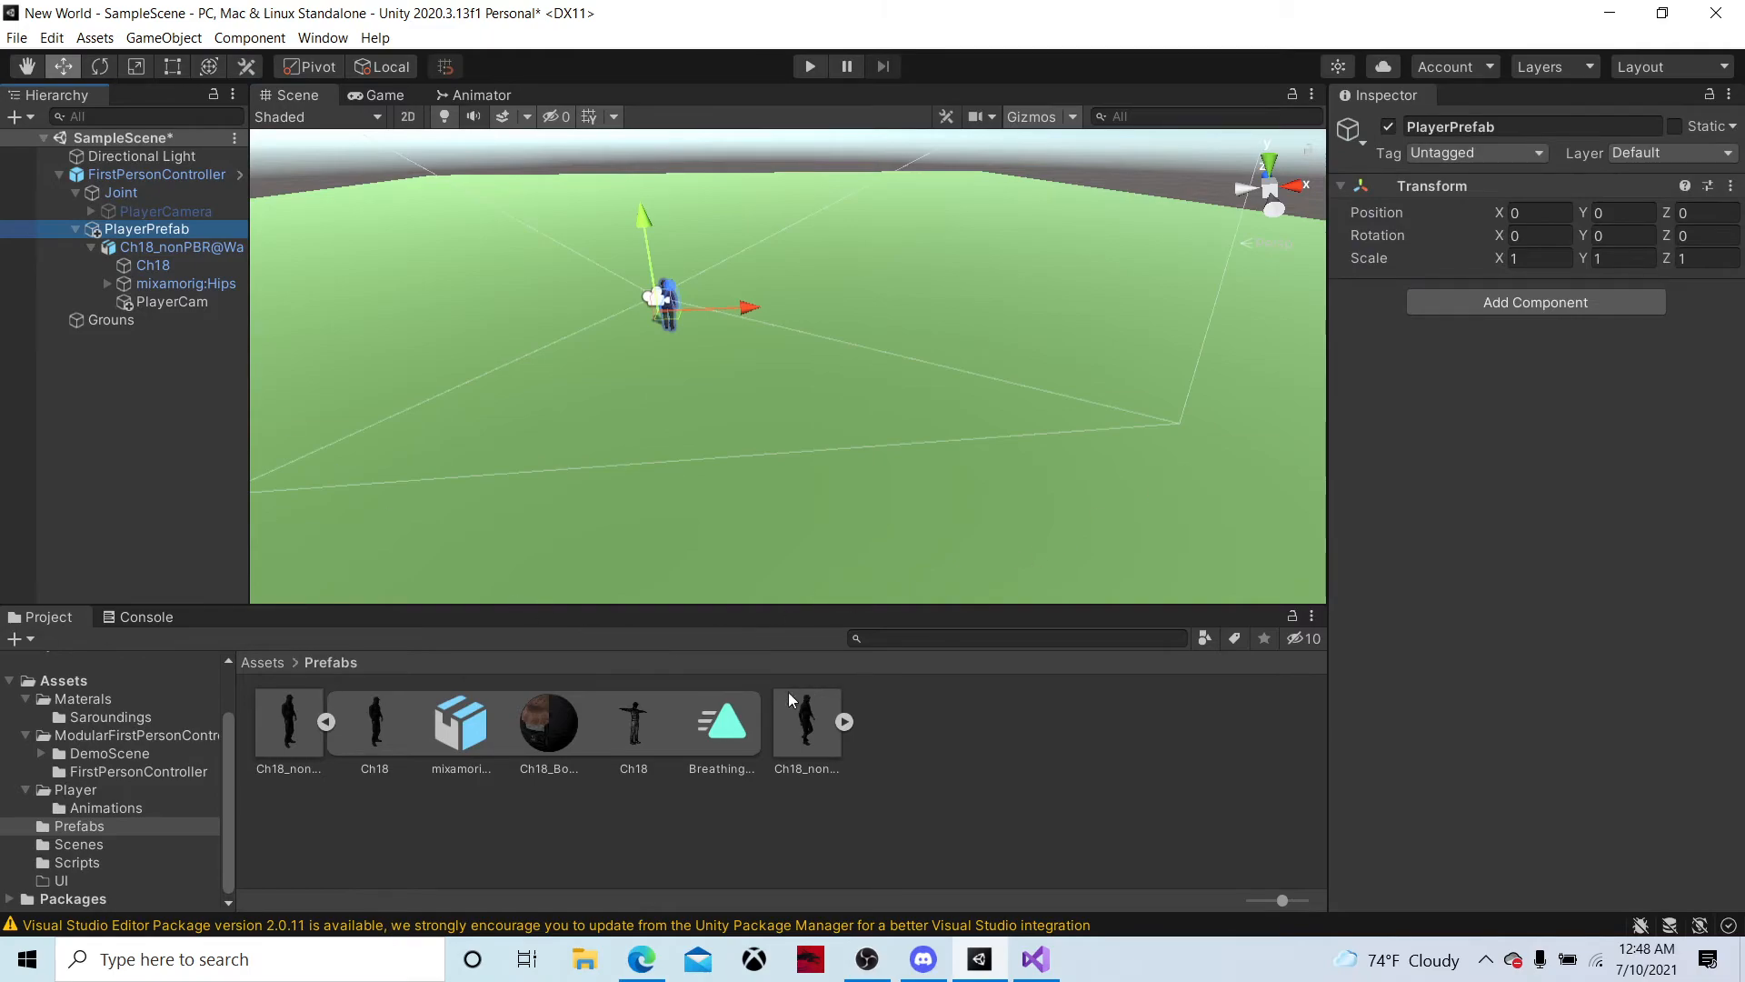
click(88, 864)
drag(289, 722, 1615, 414)
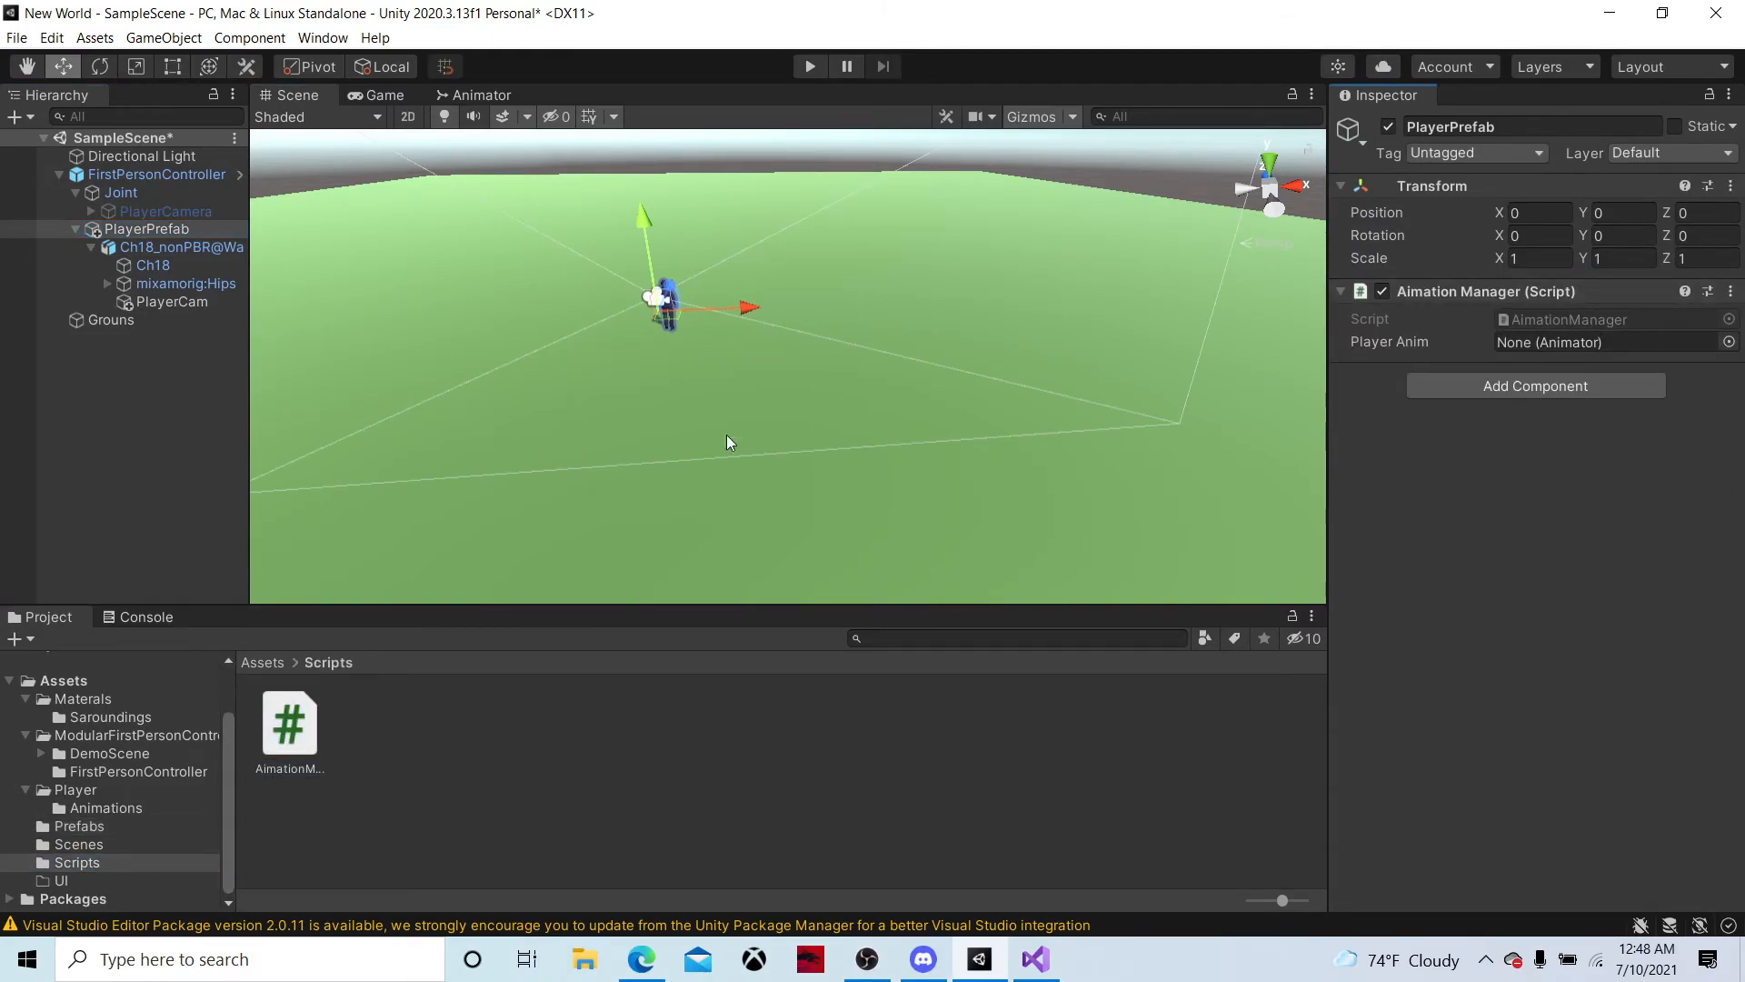
click(1729, 341)
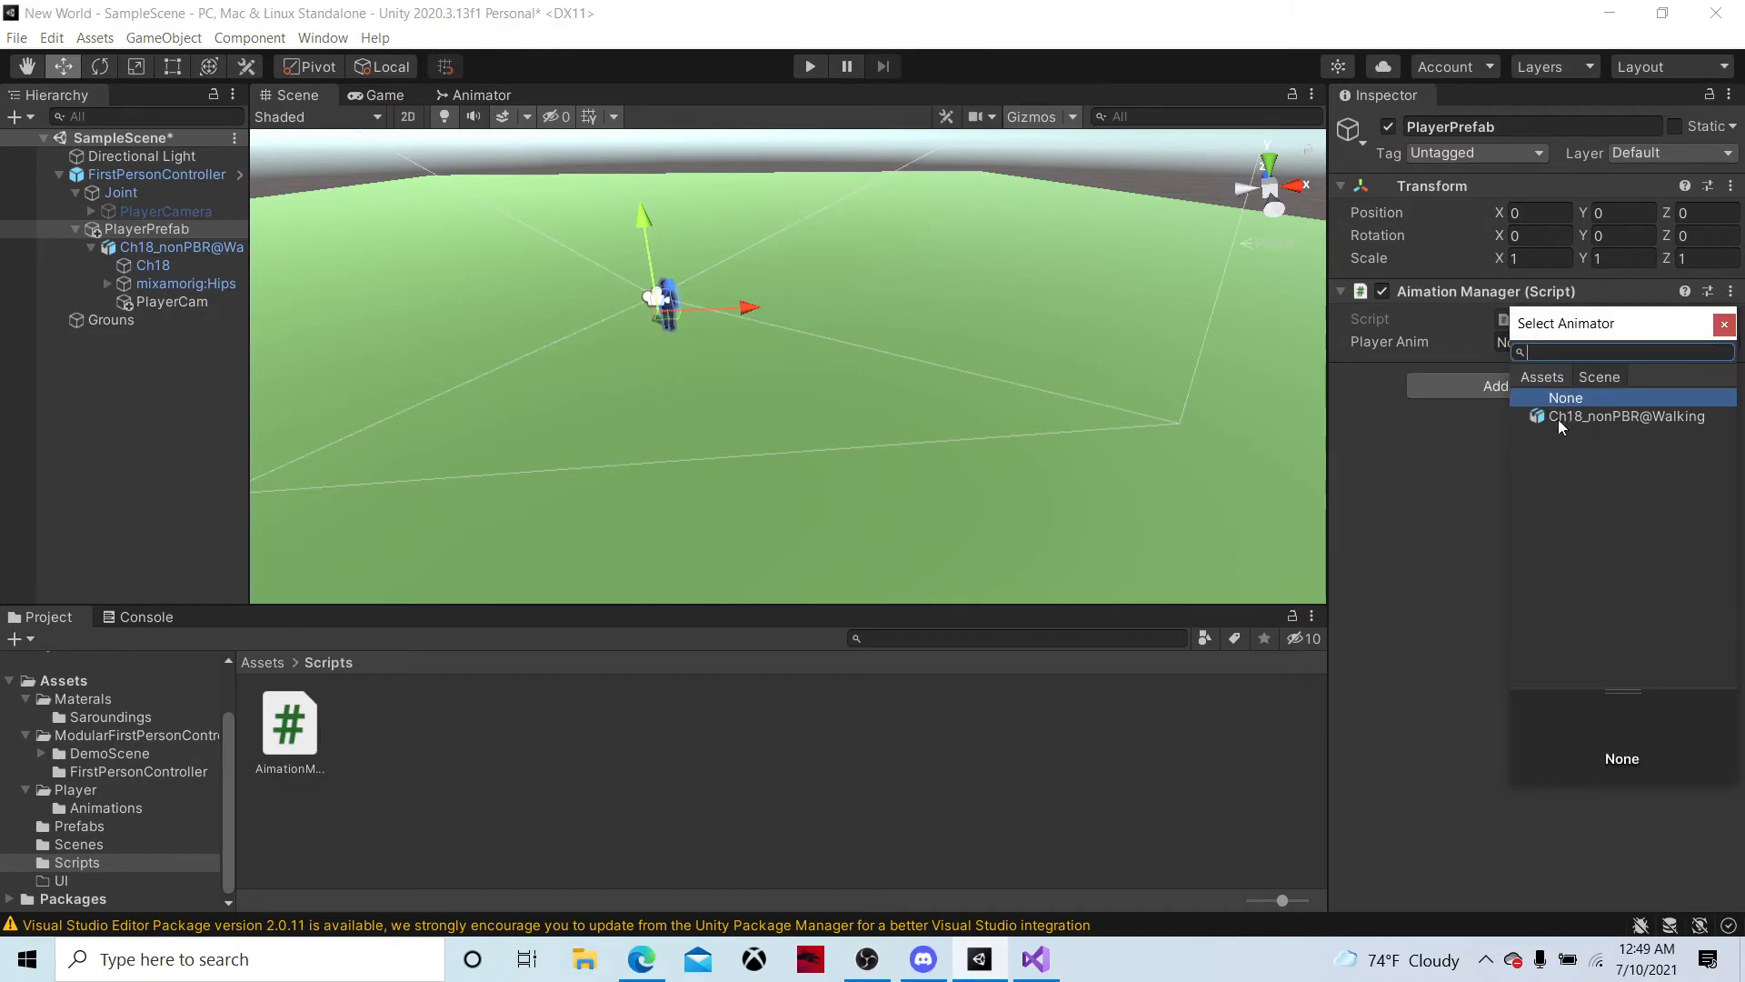
click(1724, 326)
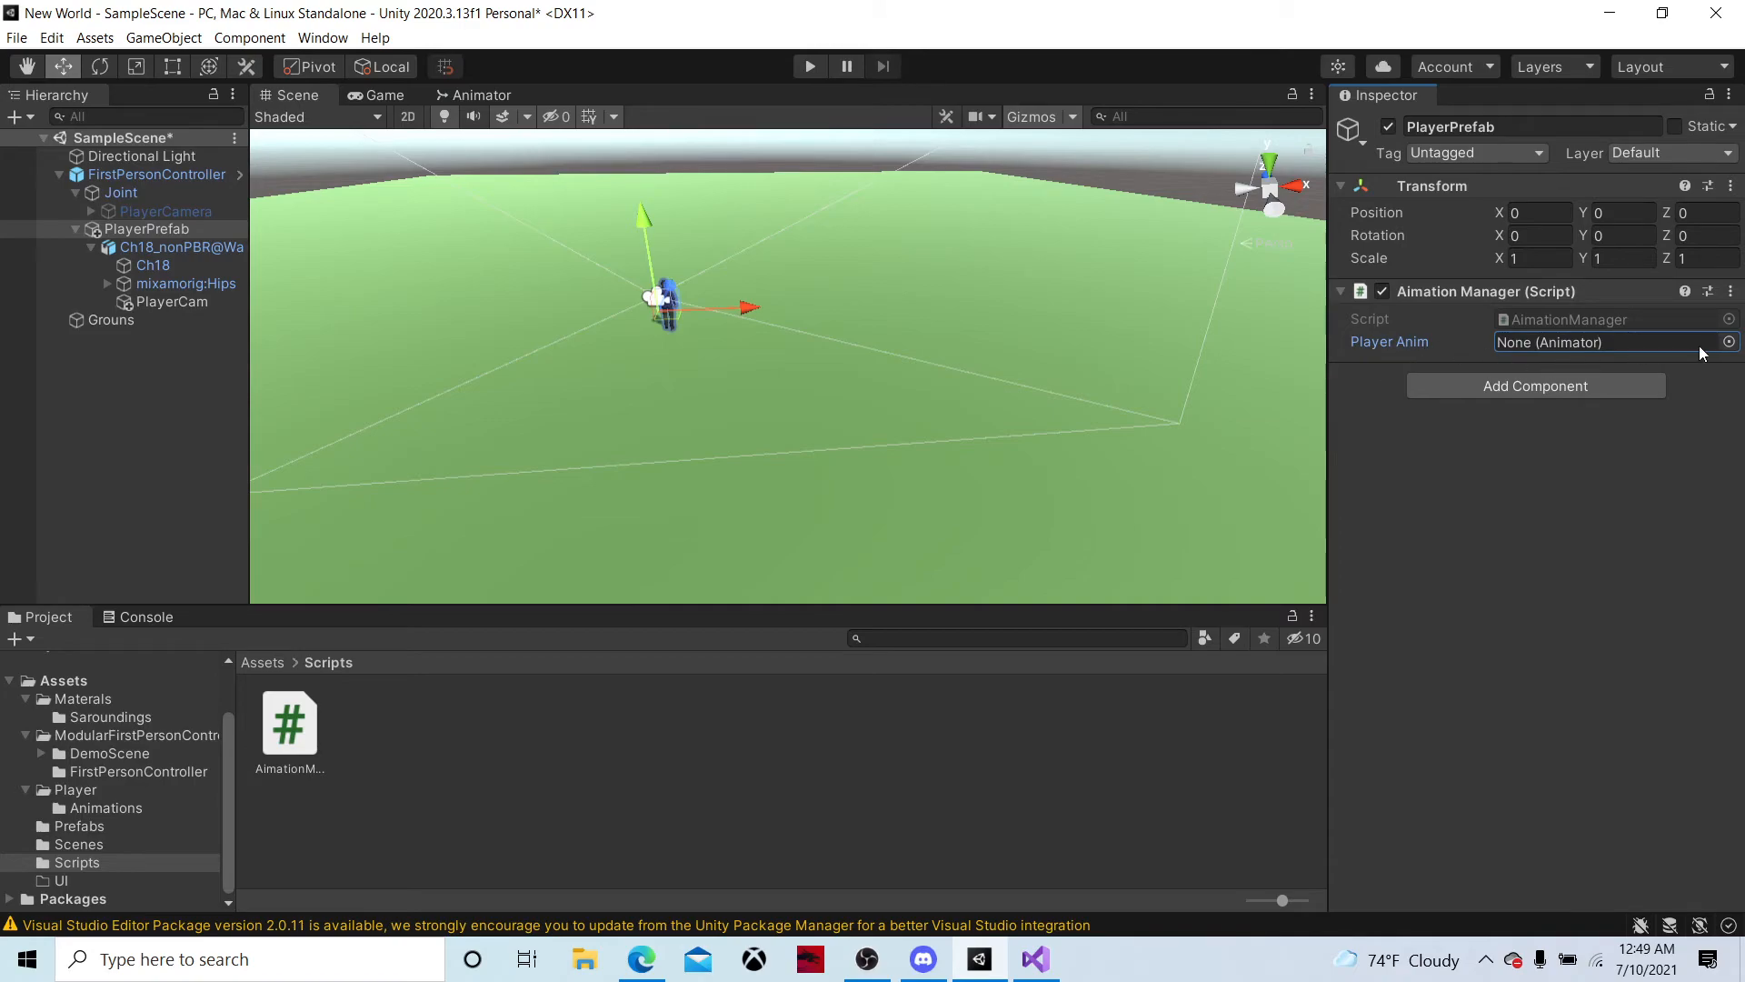
Assign the Ch18_nonPBR@Walking animator to the Player Anim field and test walking forward in Play mode
click(1729, 342)
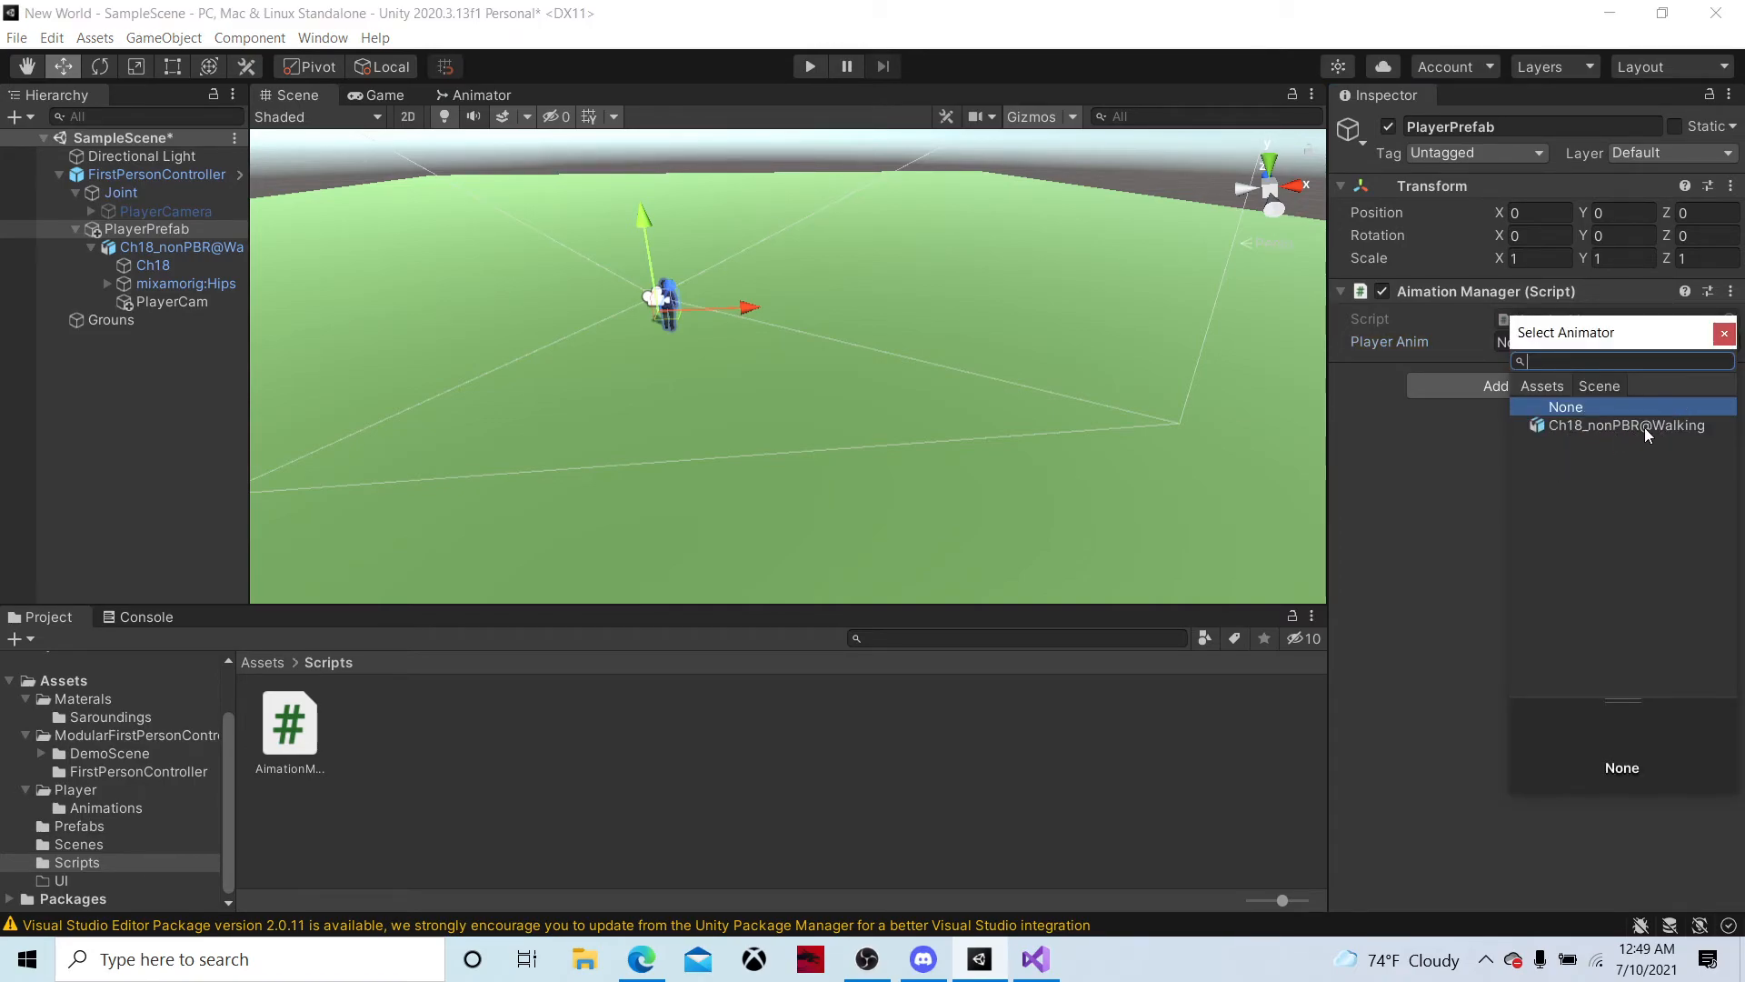
double_click(1682, 422)
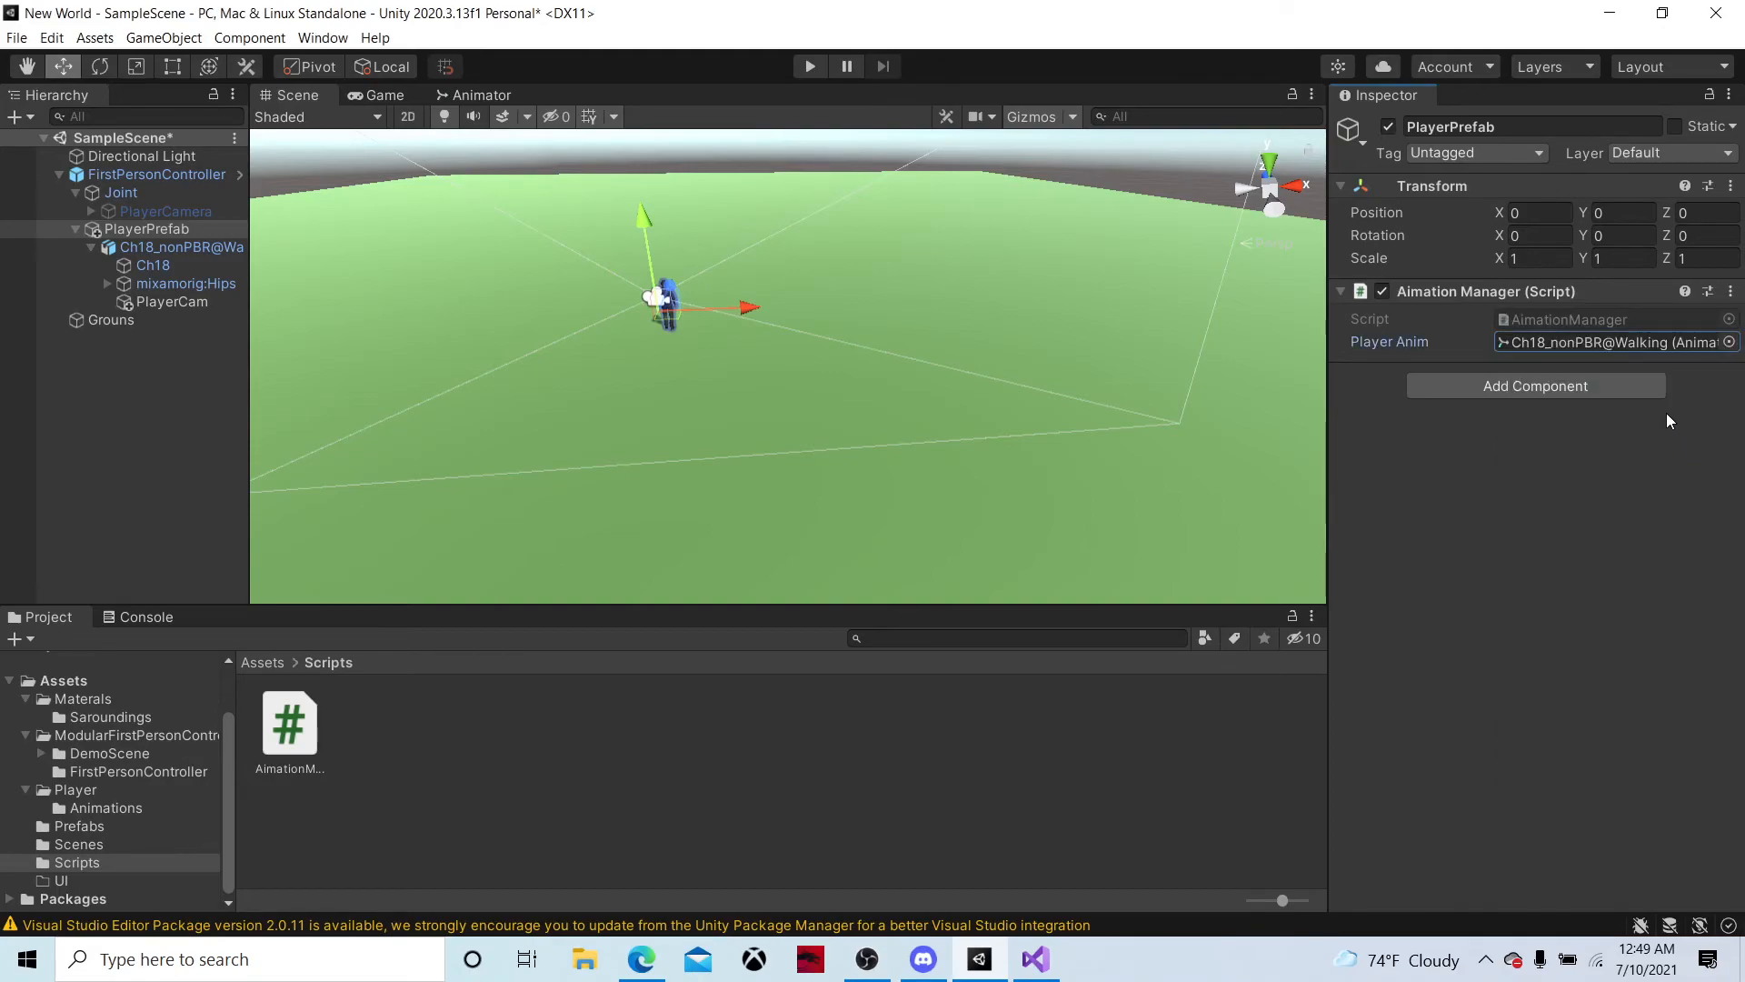
click(818, 60)
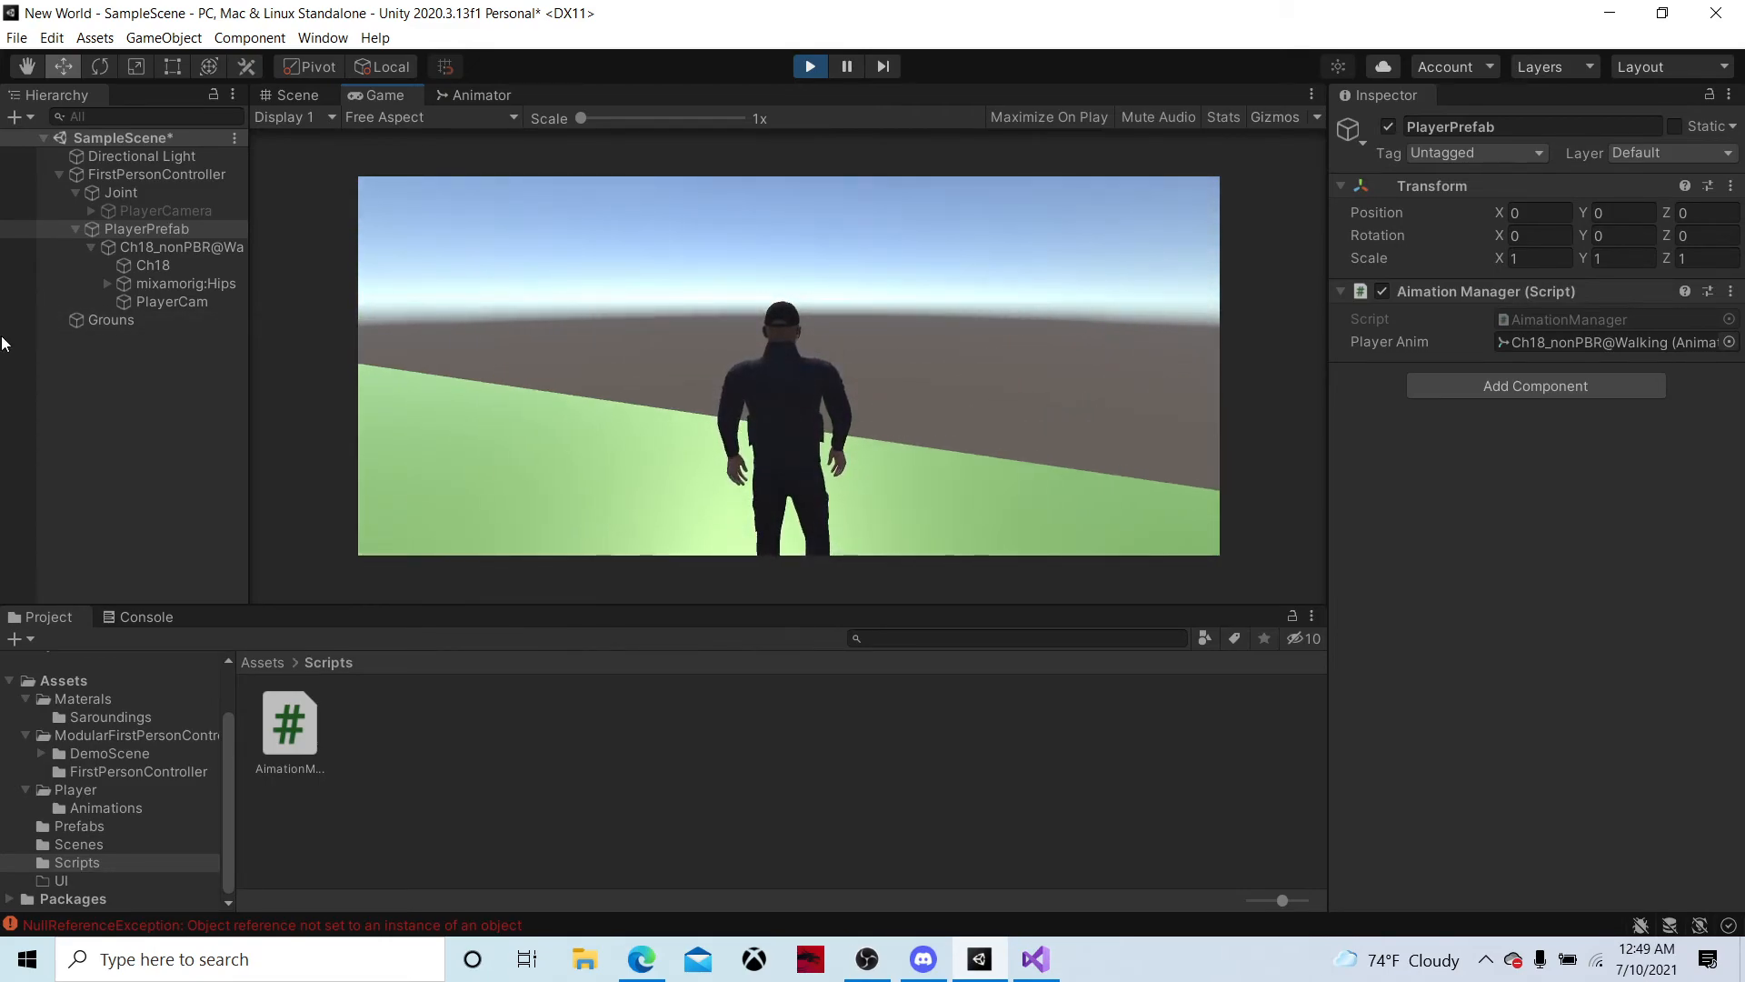
key(w)
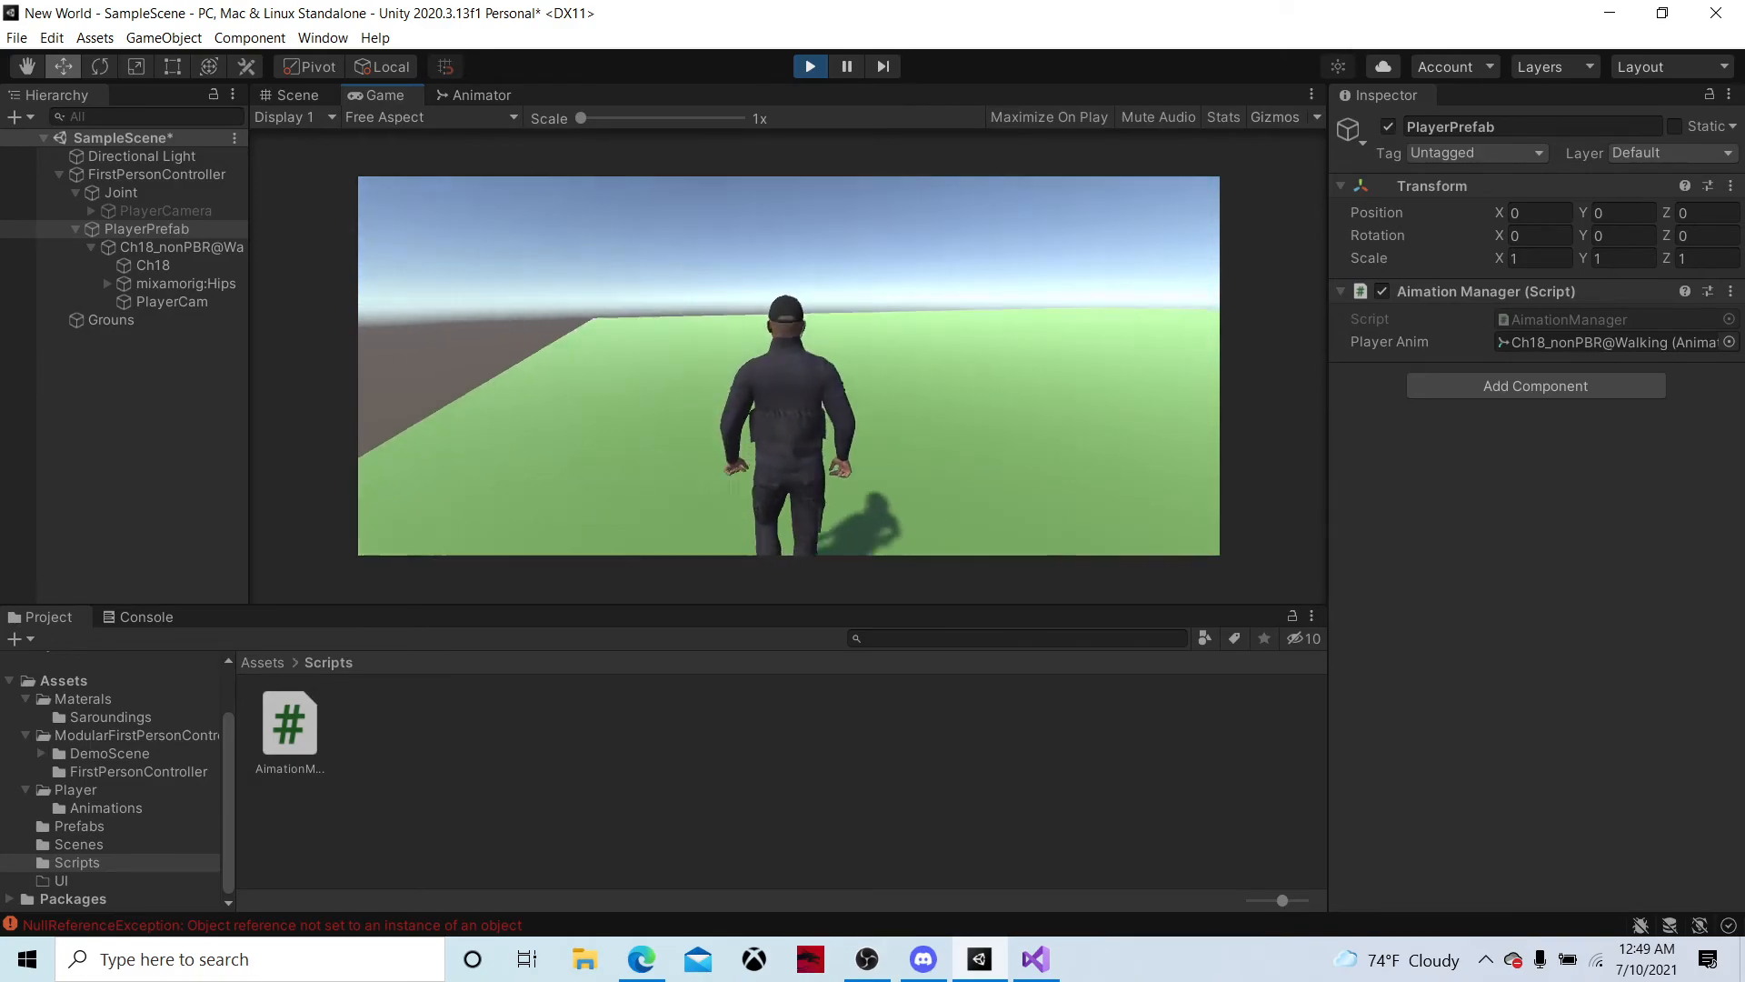
key(alt+Tab)
click(811, 70)
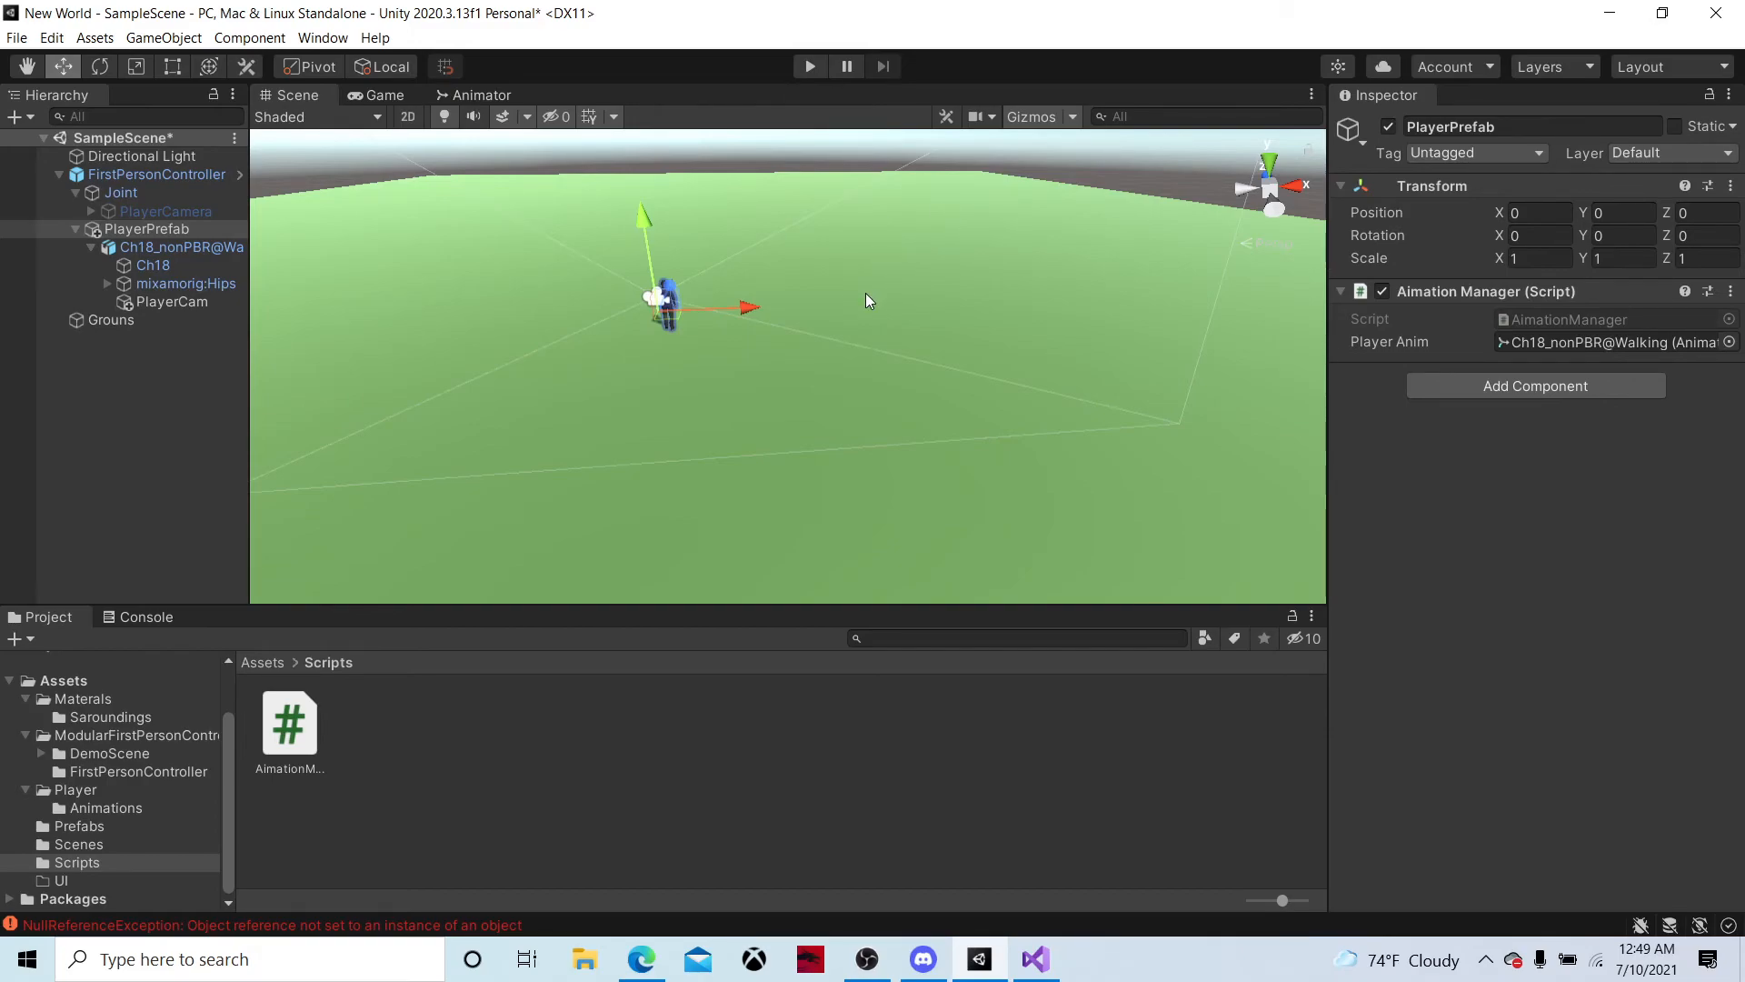
Run the game and check the view with PlayerCam deactivated and PlayerCamera activated, ending Play mode when done
click(808, 67)
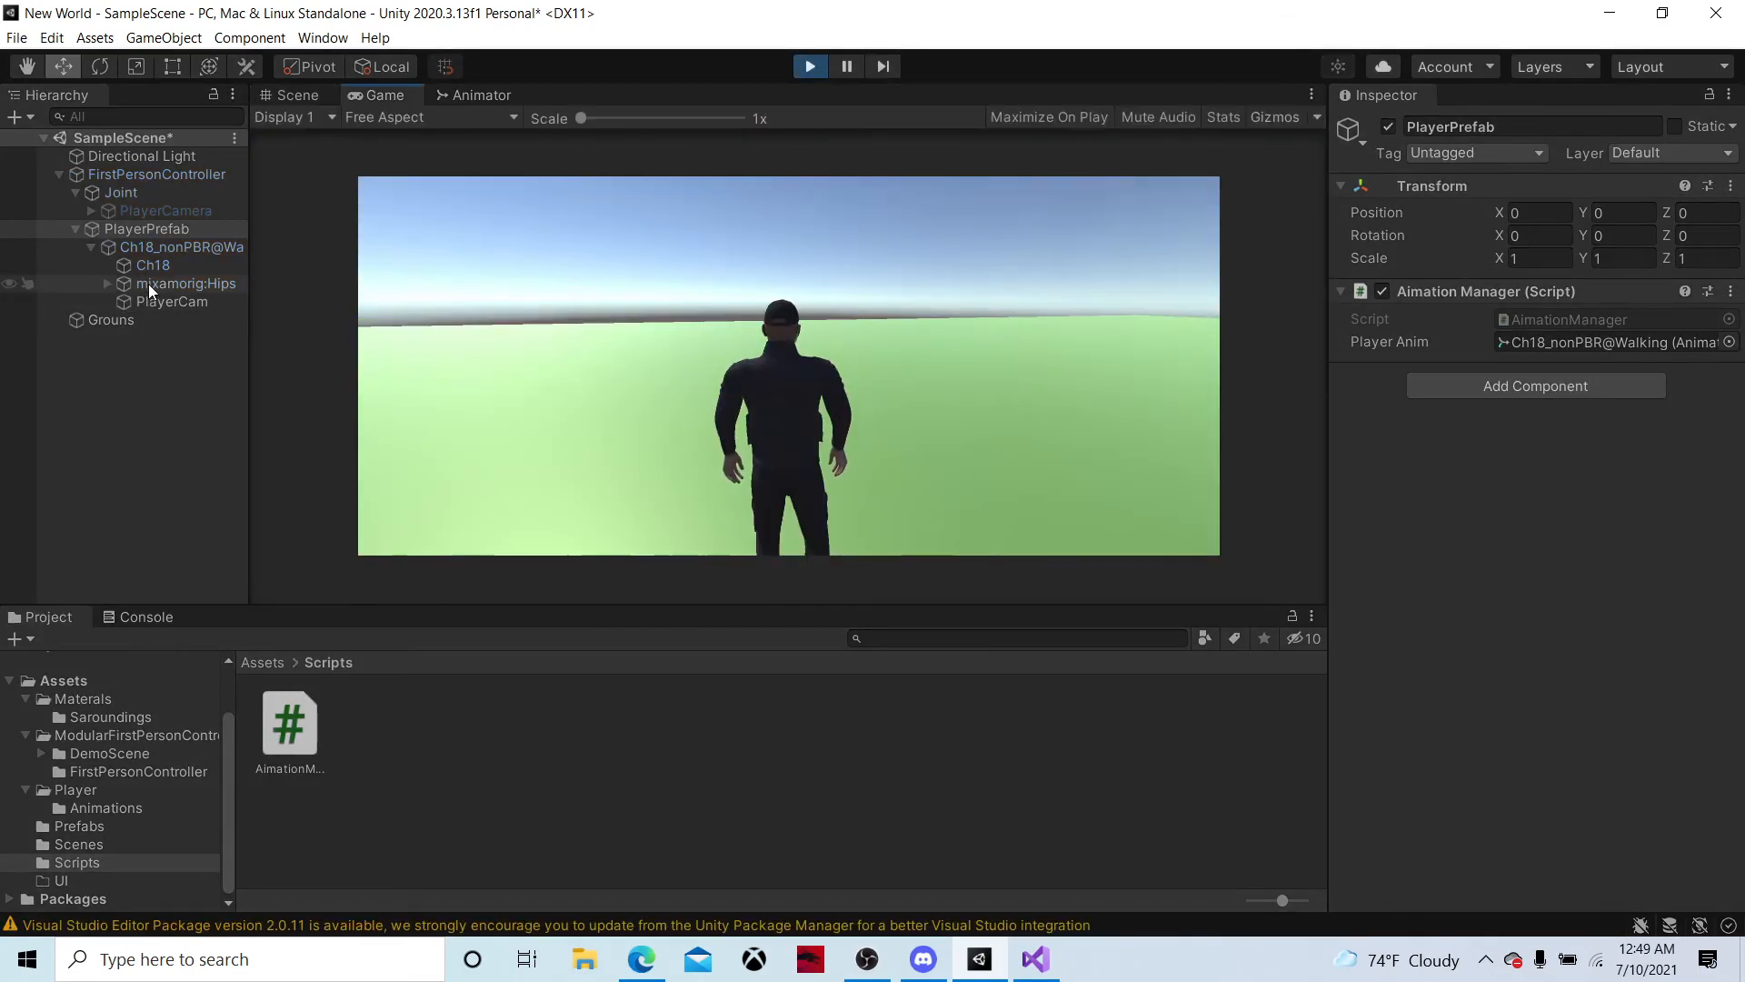
click(169, 301)
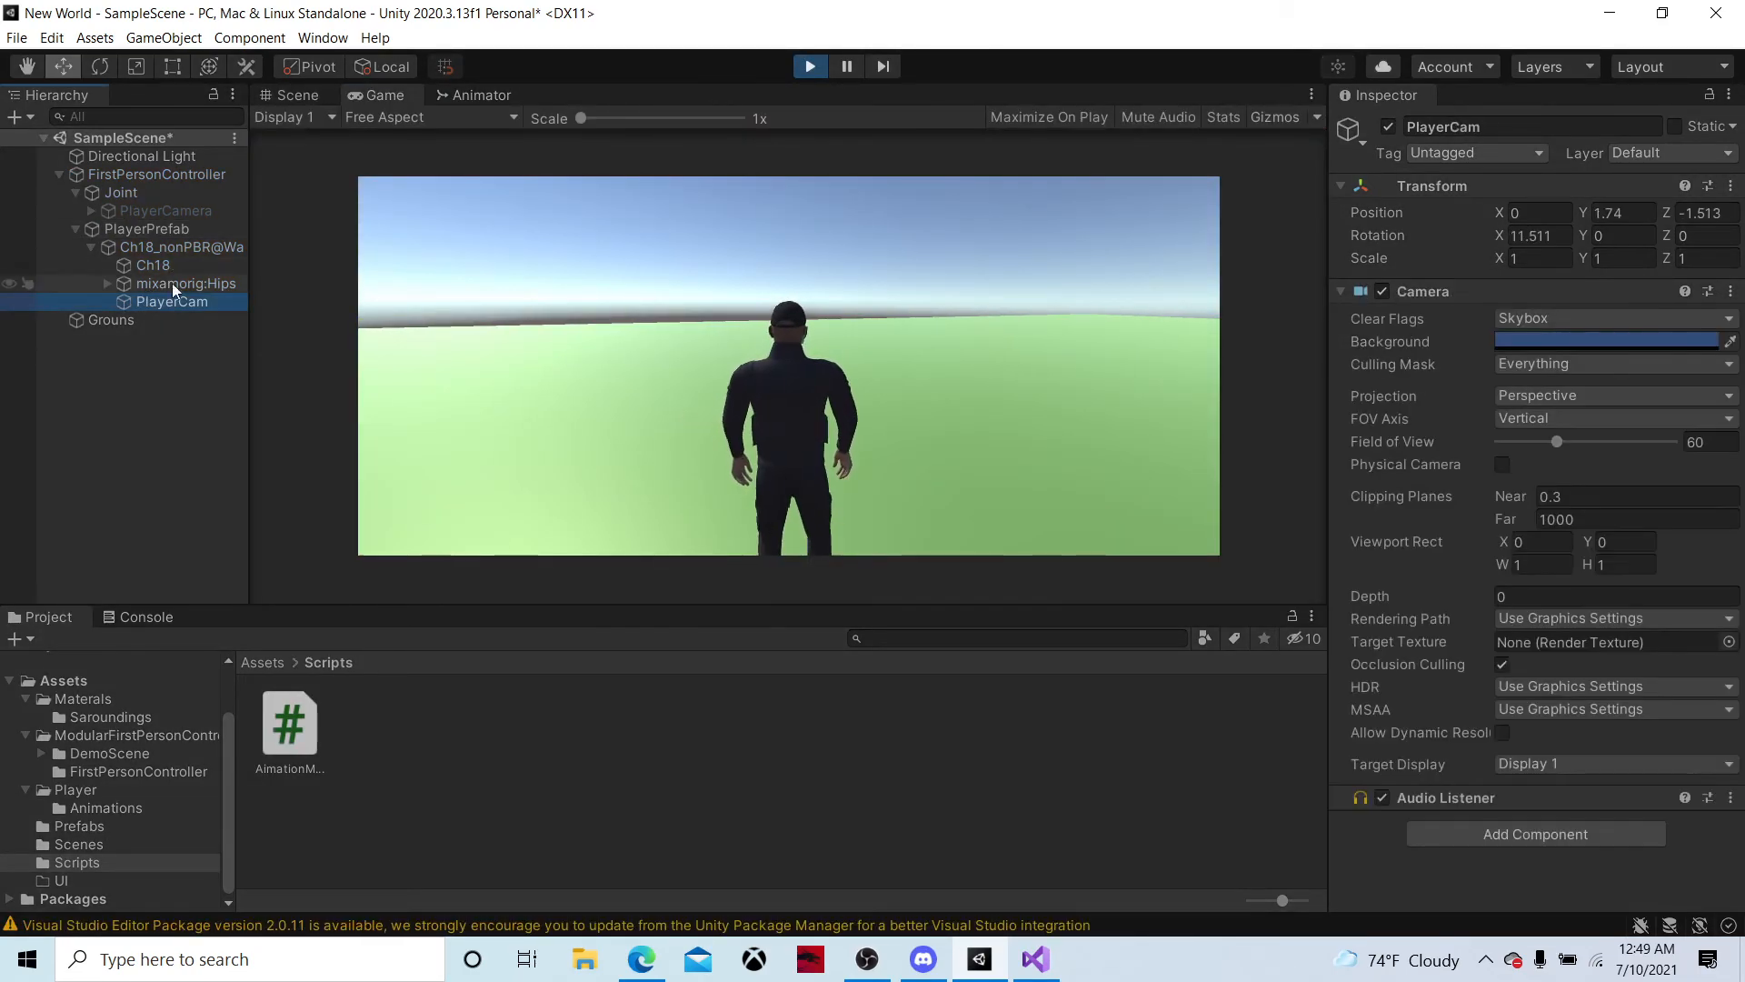
click(1388, 126)
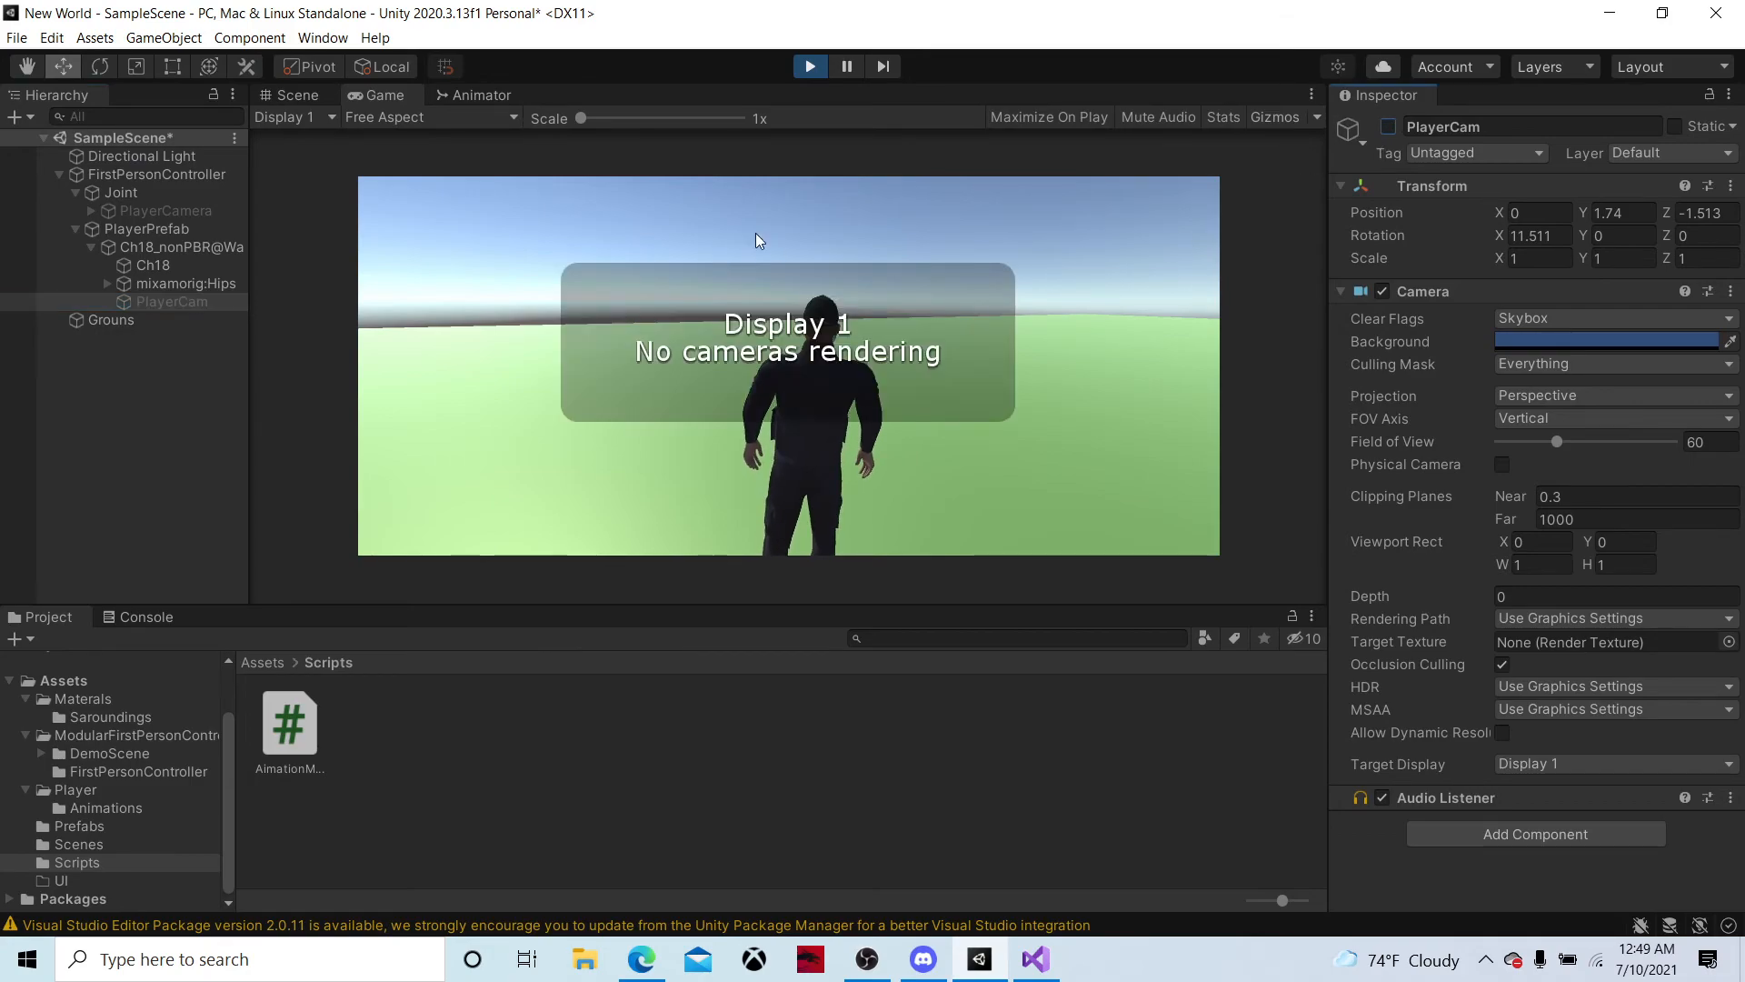
click(189, 214)
click(1389, 130)
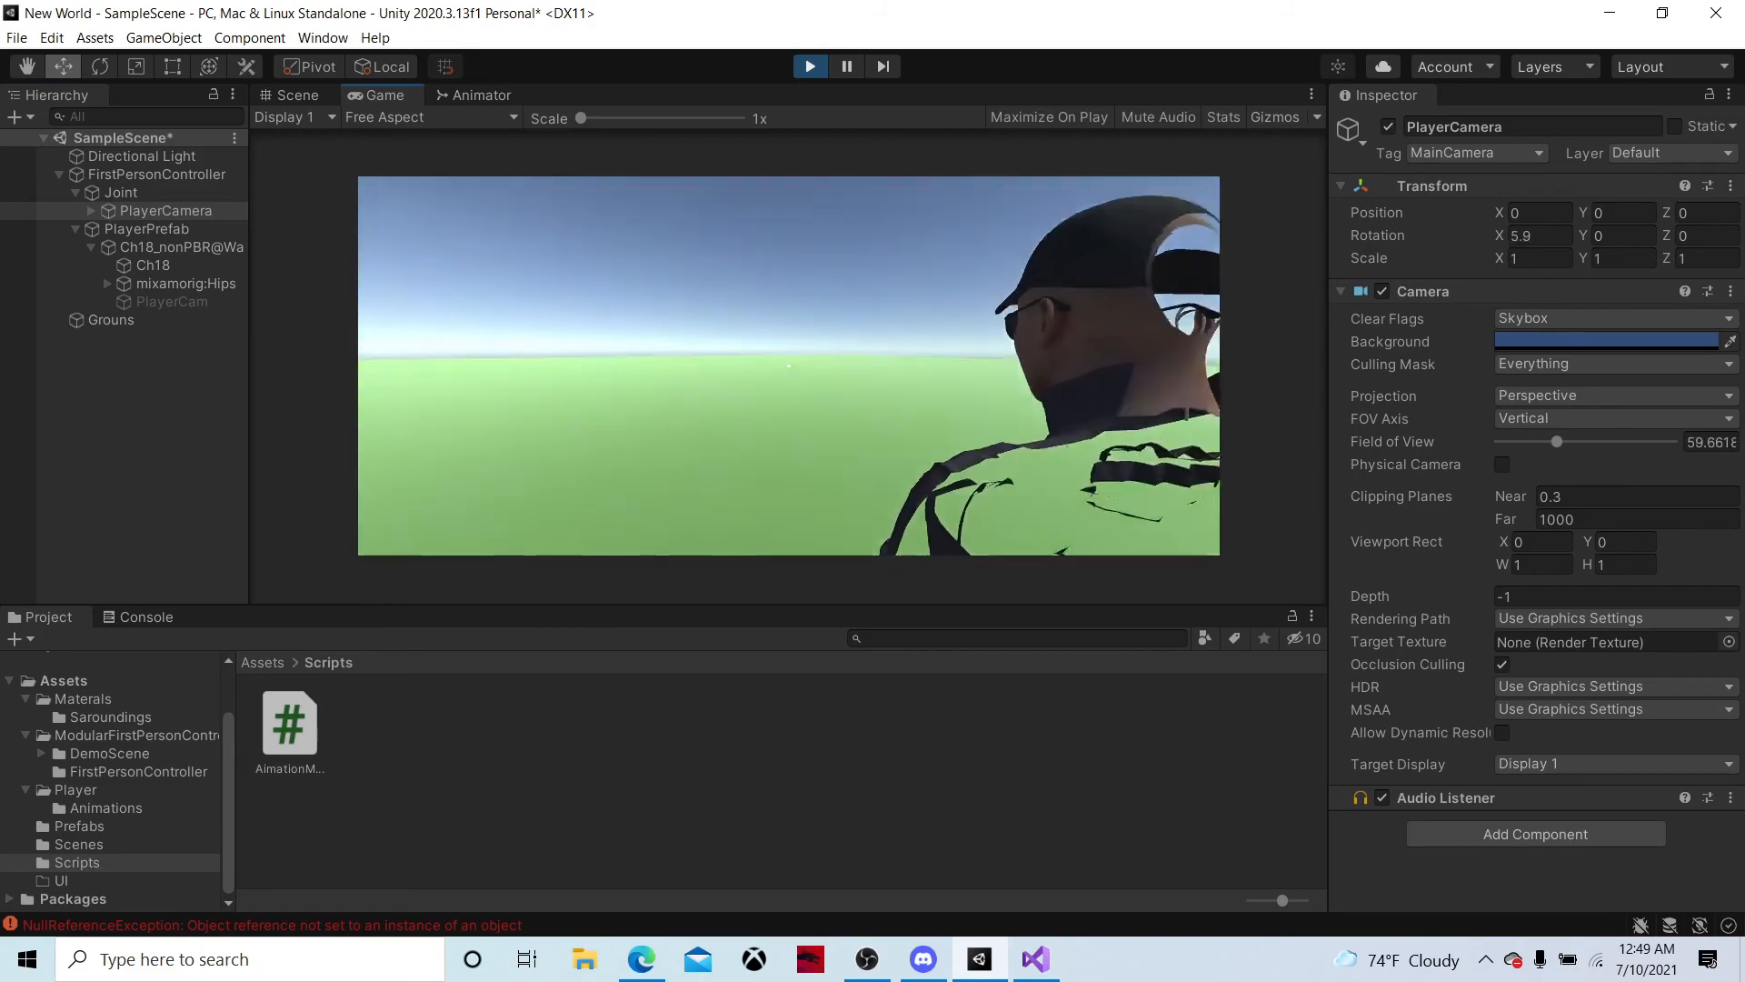
key(alt+Tab)
click(807, 60)
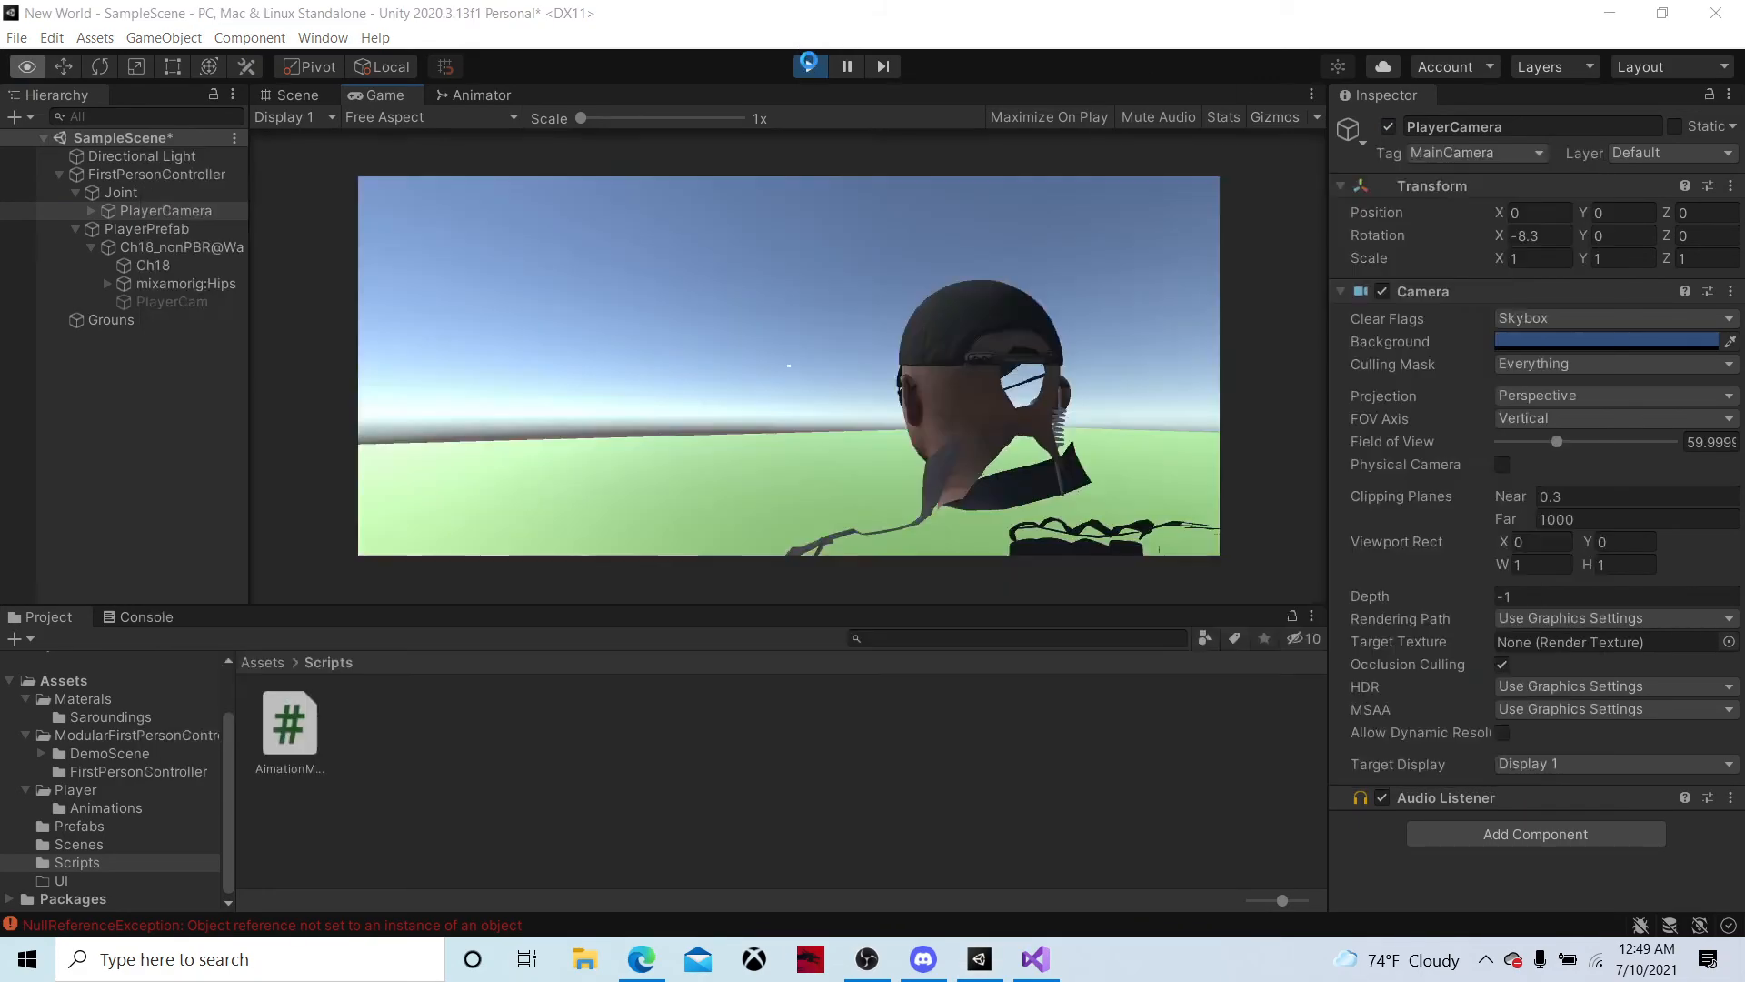
Move PlayerCamera to the front of the character's face, at about X 0.194 and Z 0.306
click(188, 216)
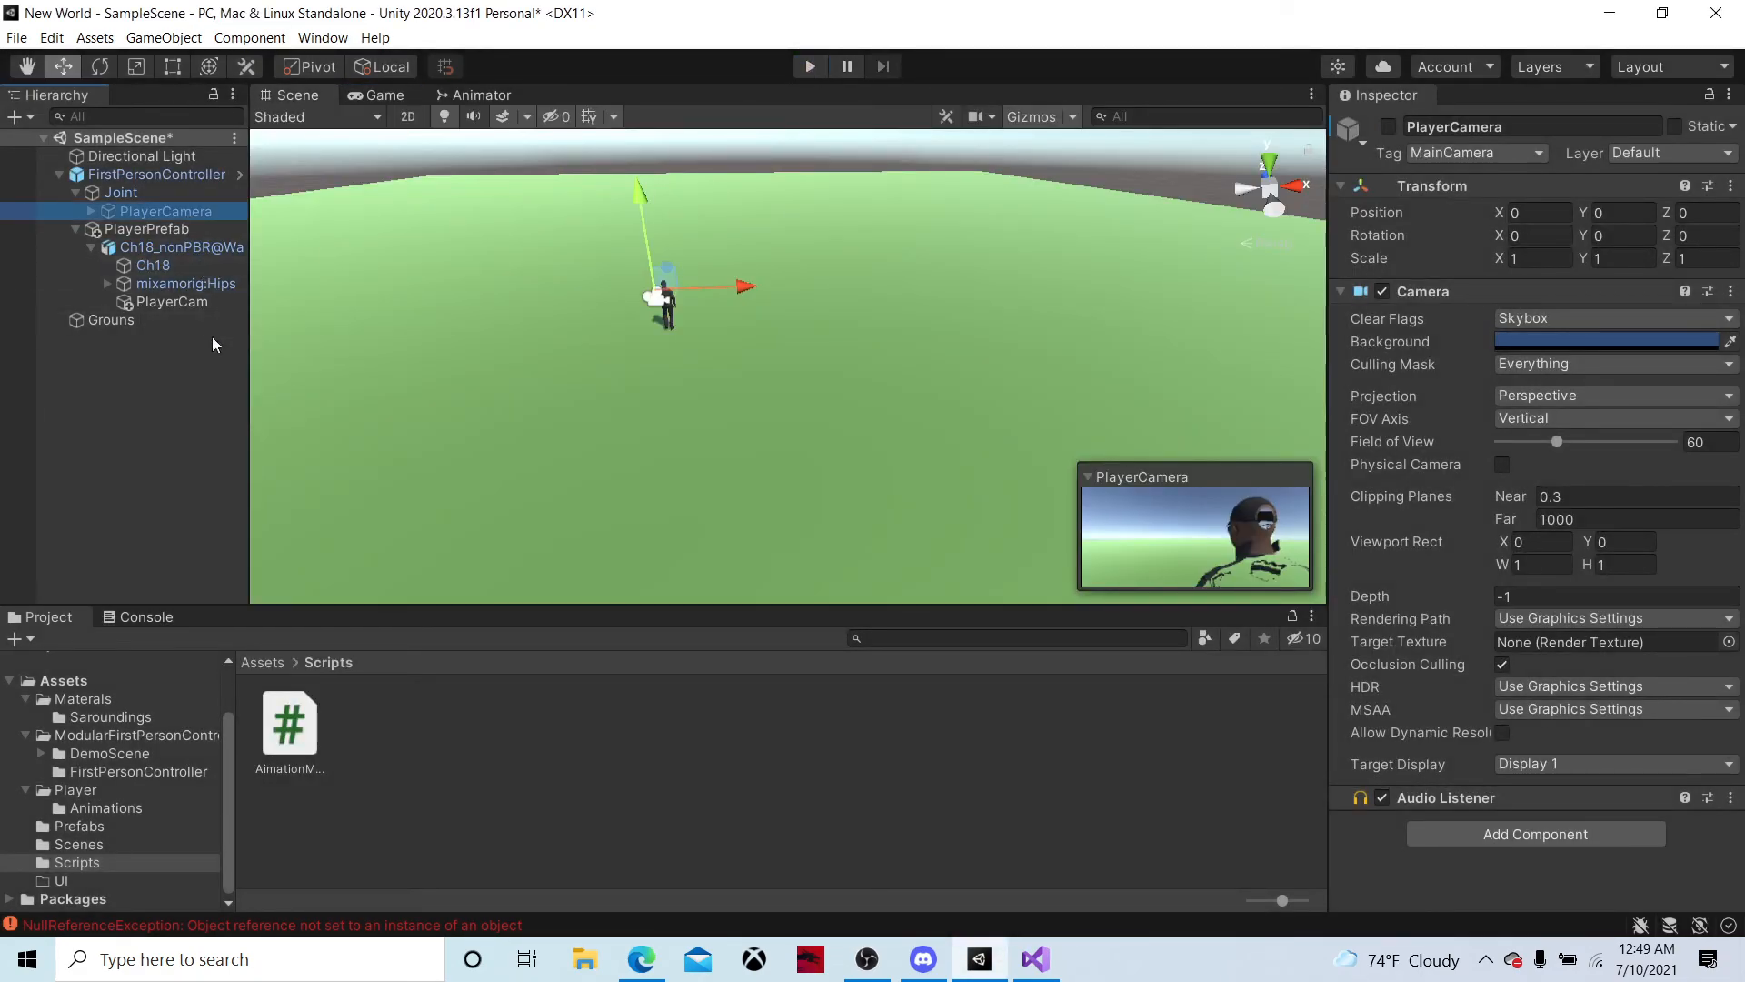
alt+drag(345, 325, 720, 328)
right_drag(720, 328, 314, 173)
key(w)
key(s)
middle_drag(766, 312, 511, 313)
drag(492, 290, 549, 310)
drag(394, 295, 372, 292)
right_drag(372, 292, 1496, 352)
key(w)
key(d)
key(a)
key(d)
right_drag(1197, 277, 1178, 298)
key(s)
key(a)
drag(811, 275, 789, 271)
key(w)
right_drag(789, 270, 1425, 158)
Activate PlayerCamera and raise it slightly, to about Y 0.033
key(s)
click(1385, 133)
right_drag(800, 238, 831, 260)
key(d)
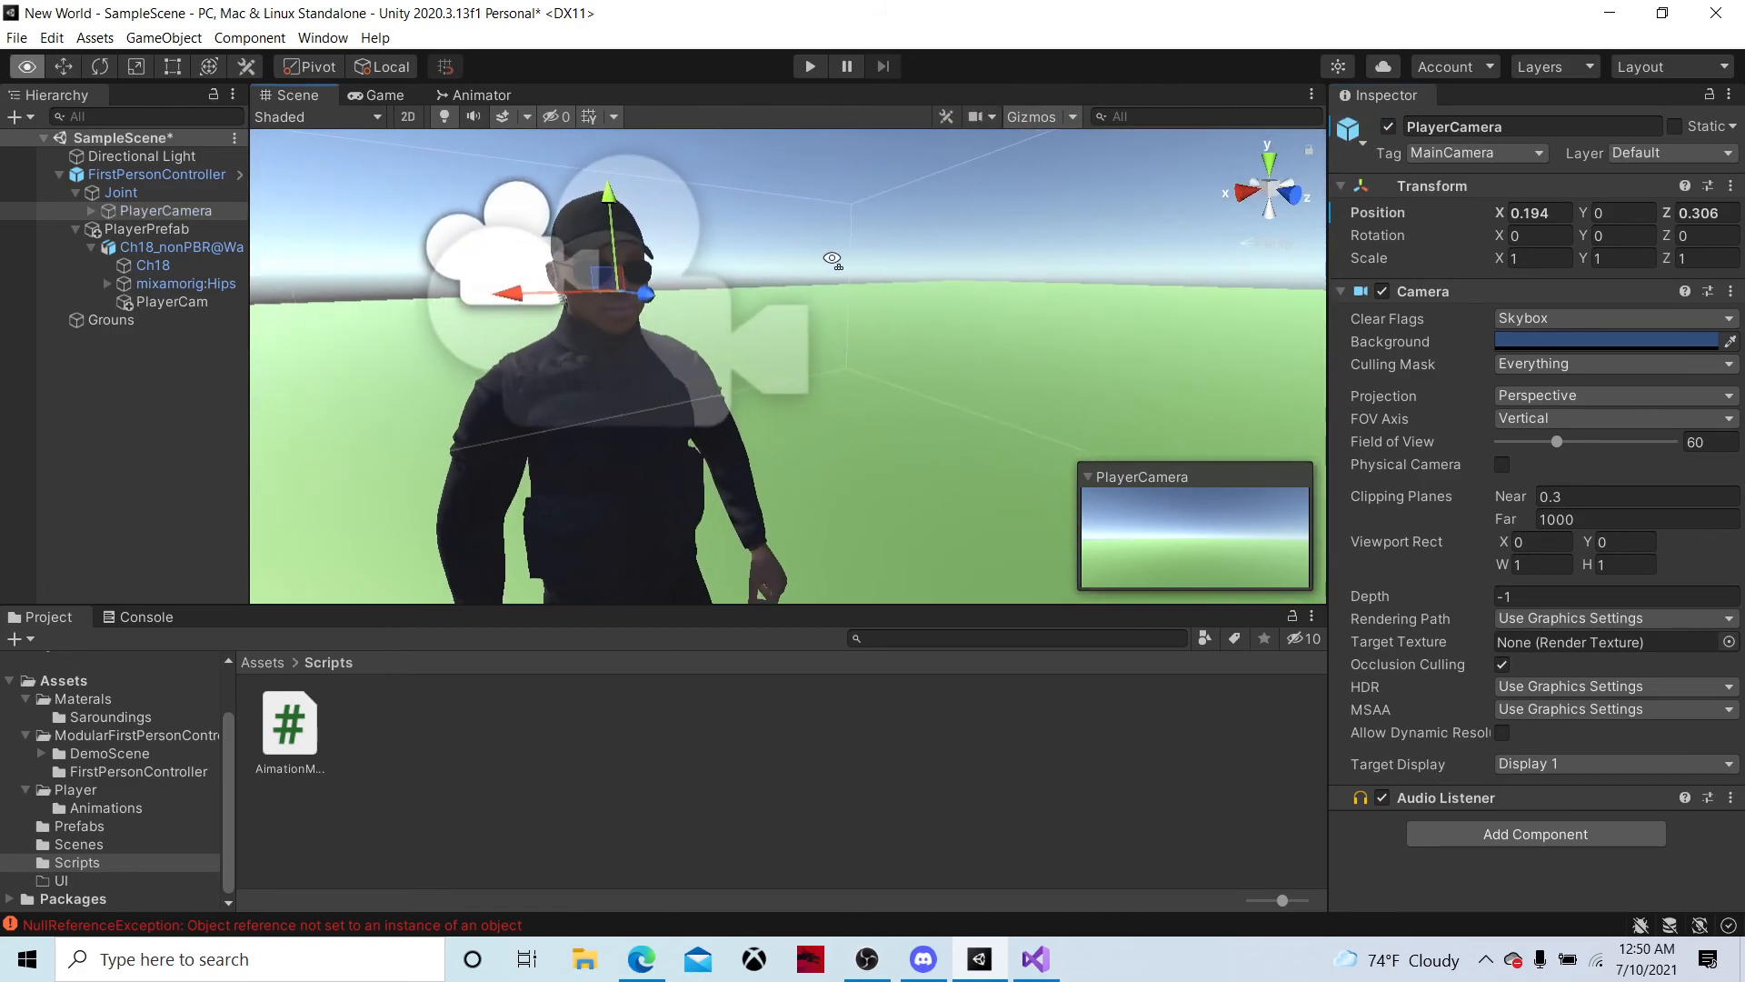
drag(625, 200, 623, 183)
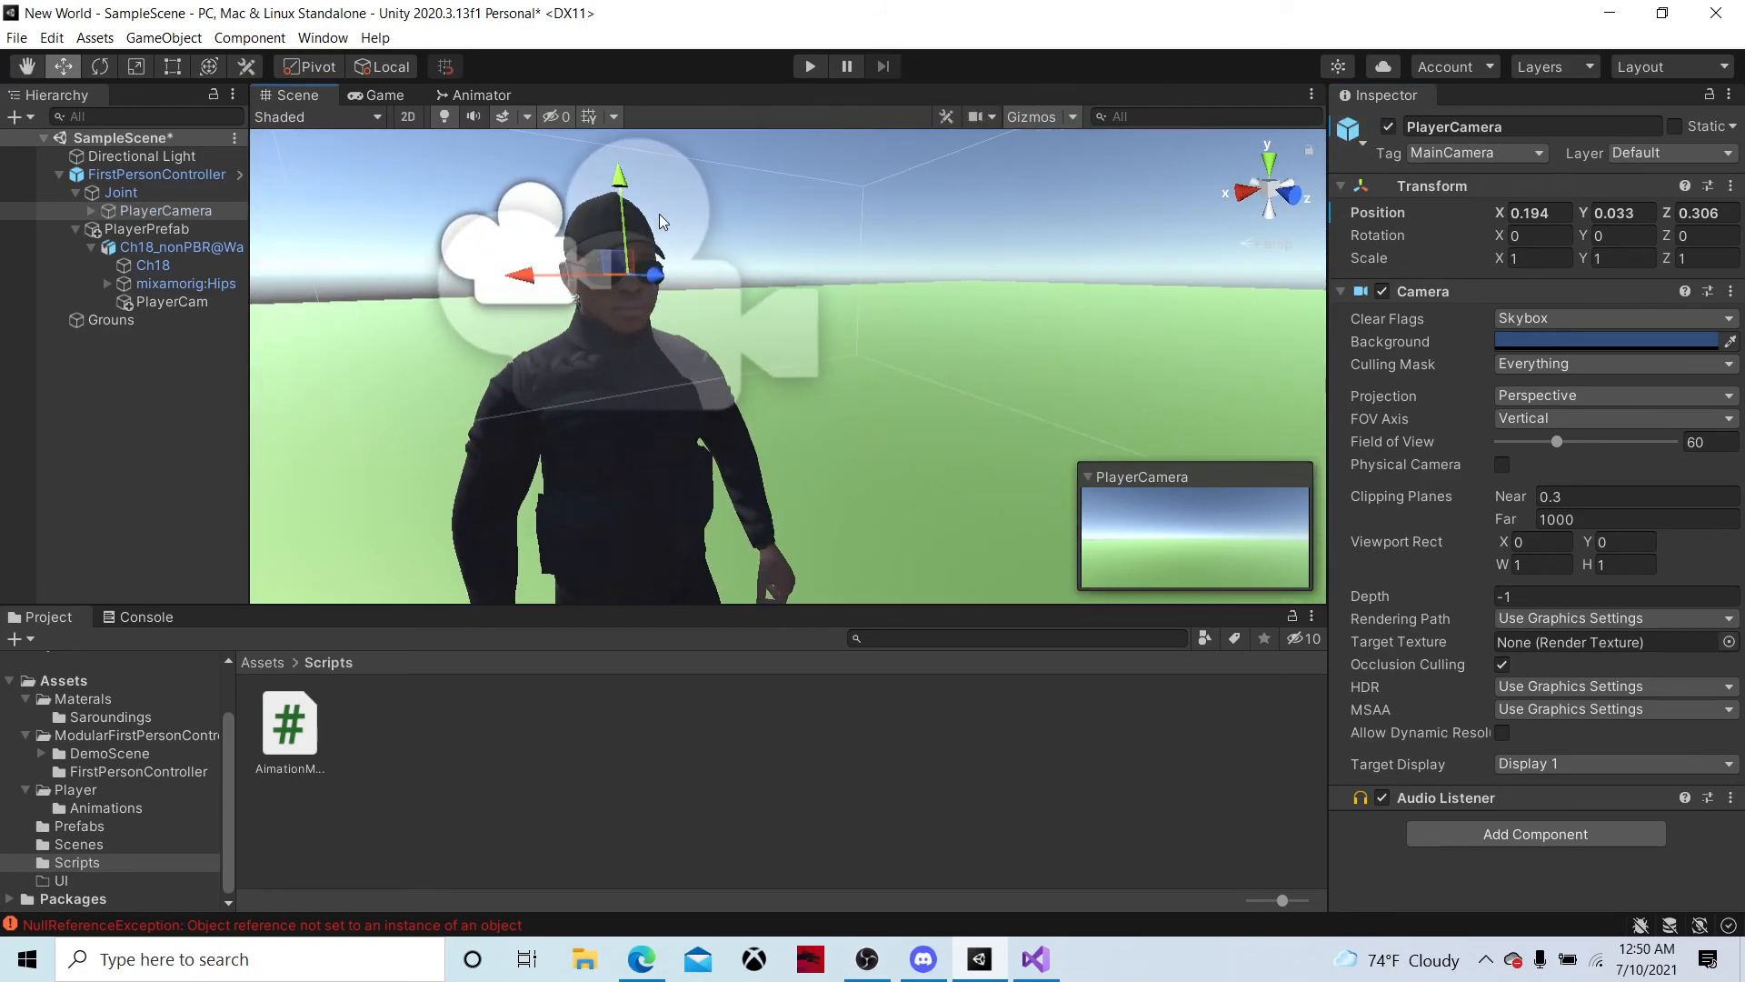
Run the game, deactivate PlayerCam to check the repositioned PlayerCamera's first-person view, and end Play mode
click(806, 67)
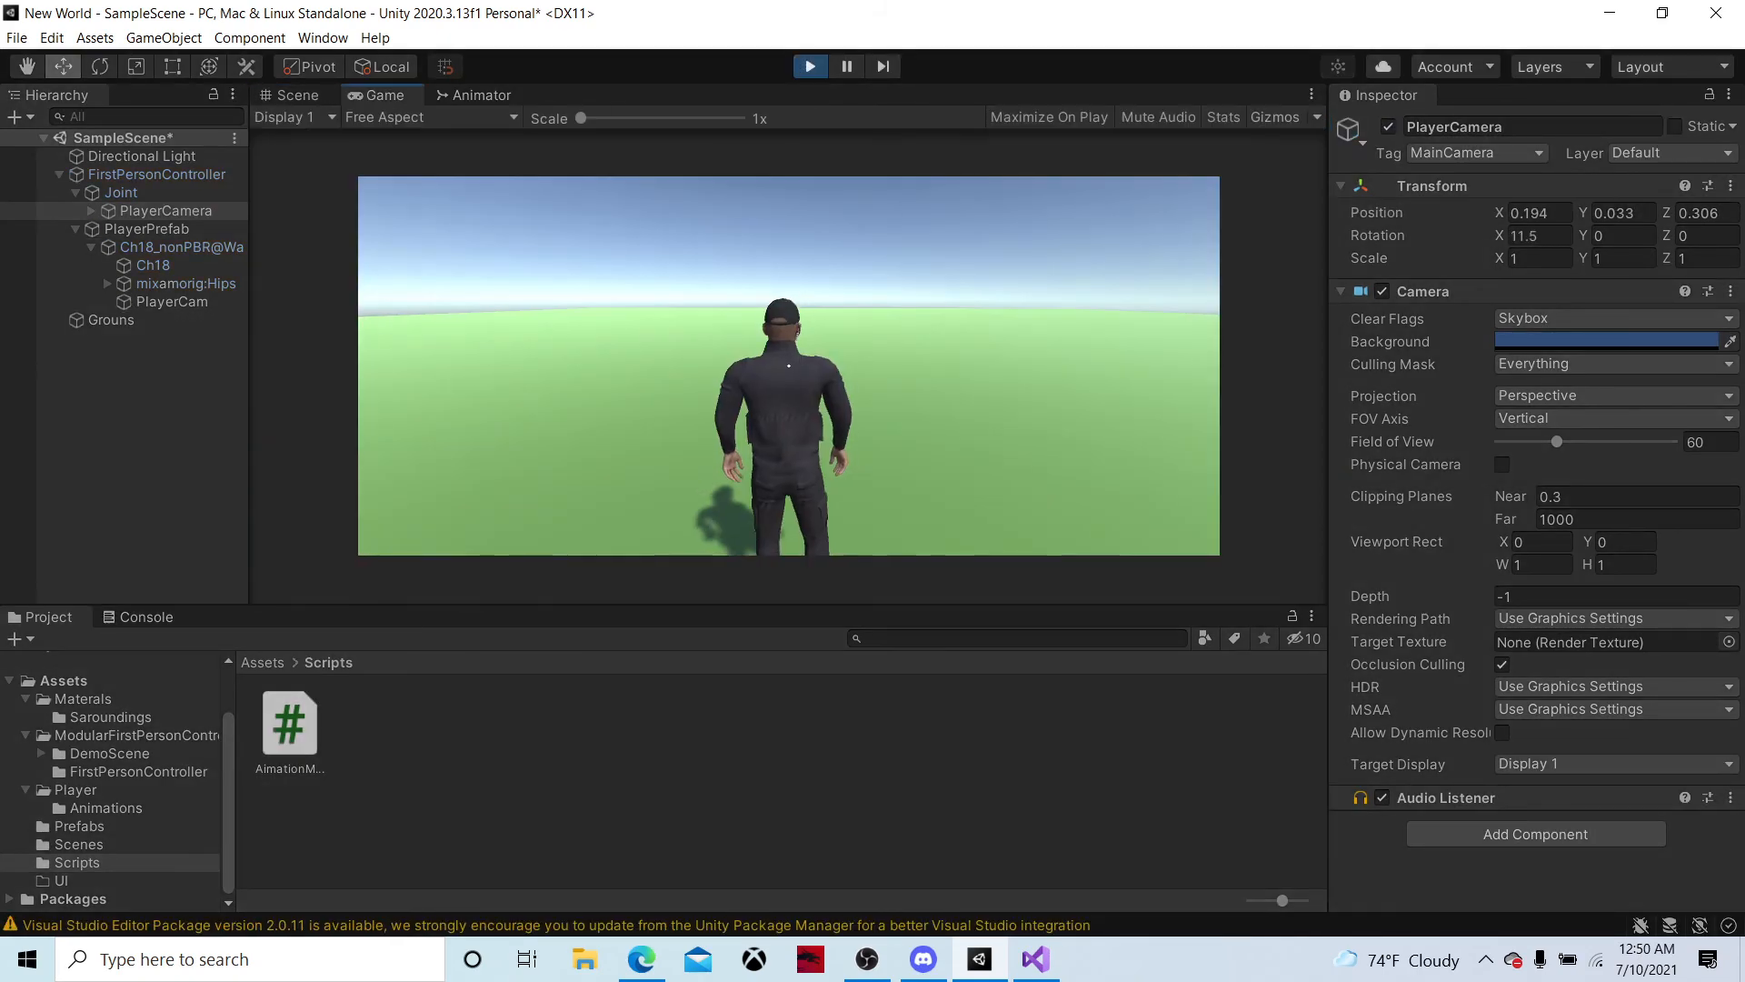
key(alt+Tab)
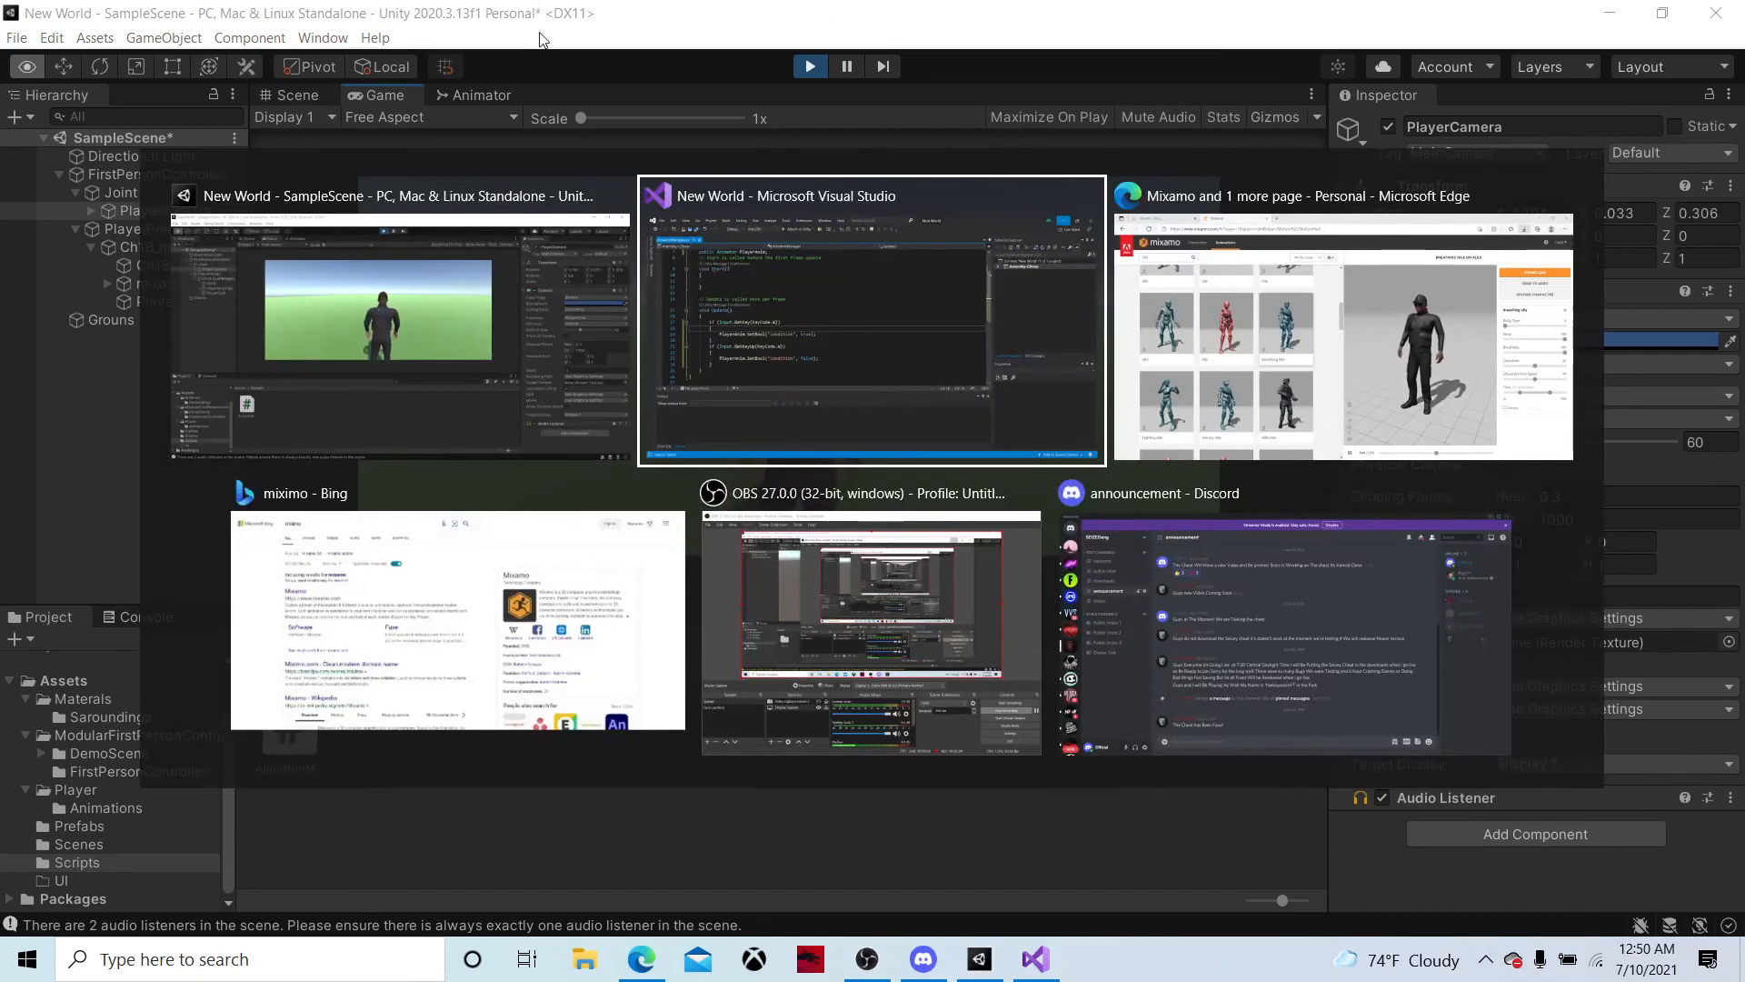
key(Escape)
click(196, 300)
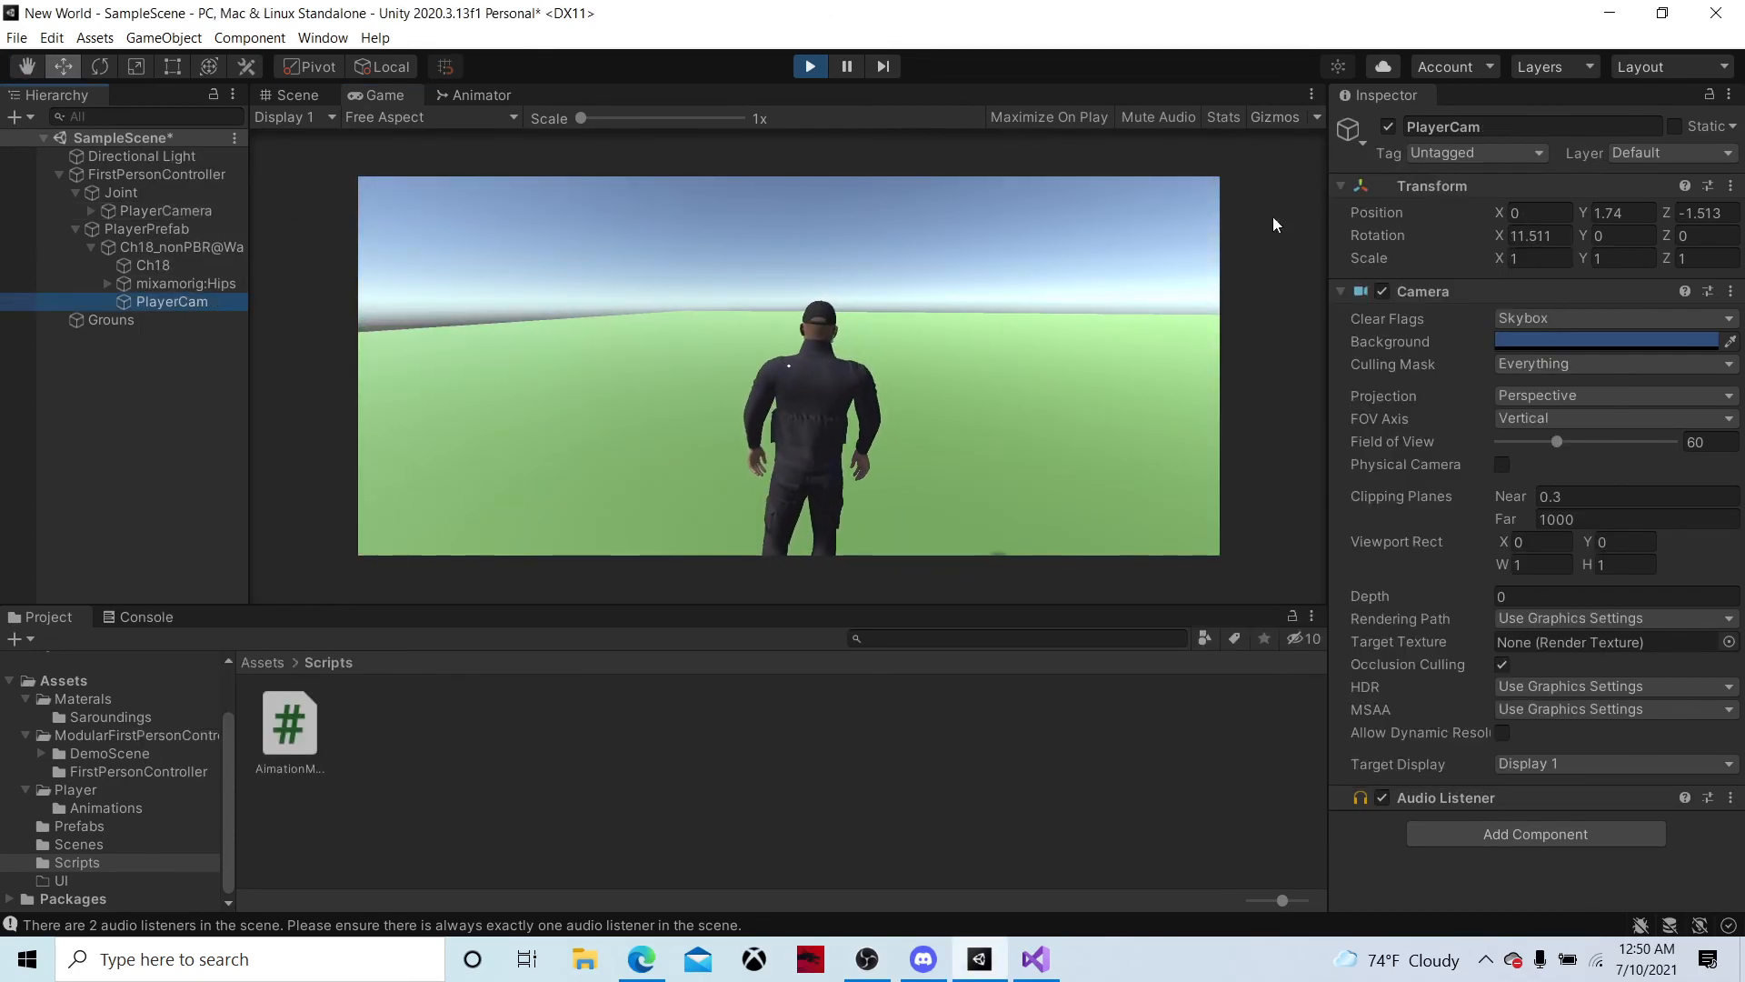
click(1387, 126)
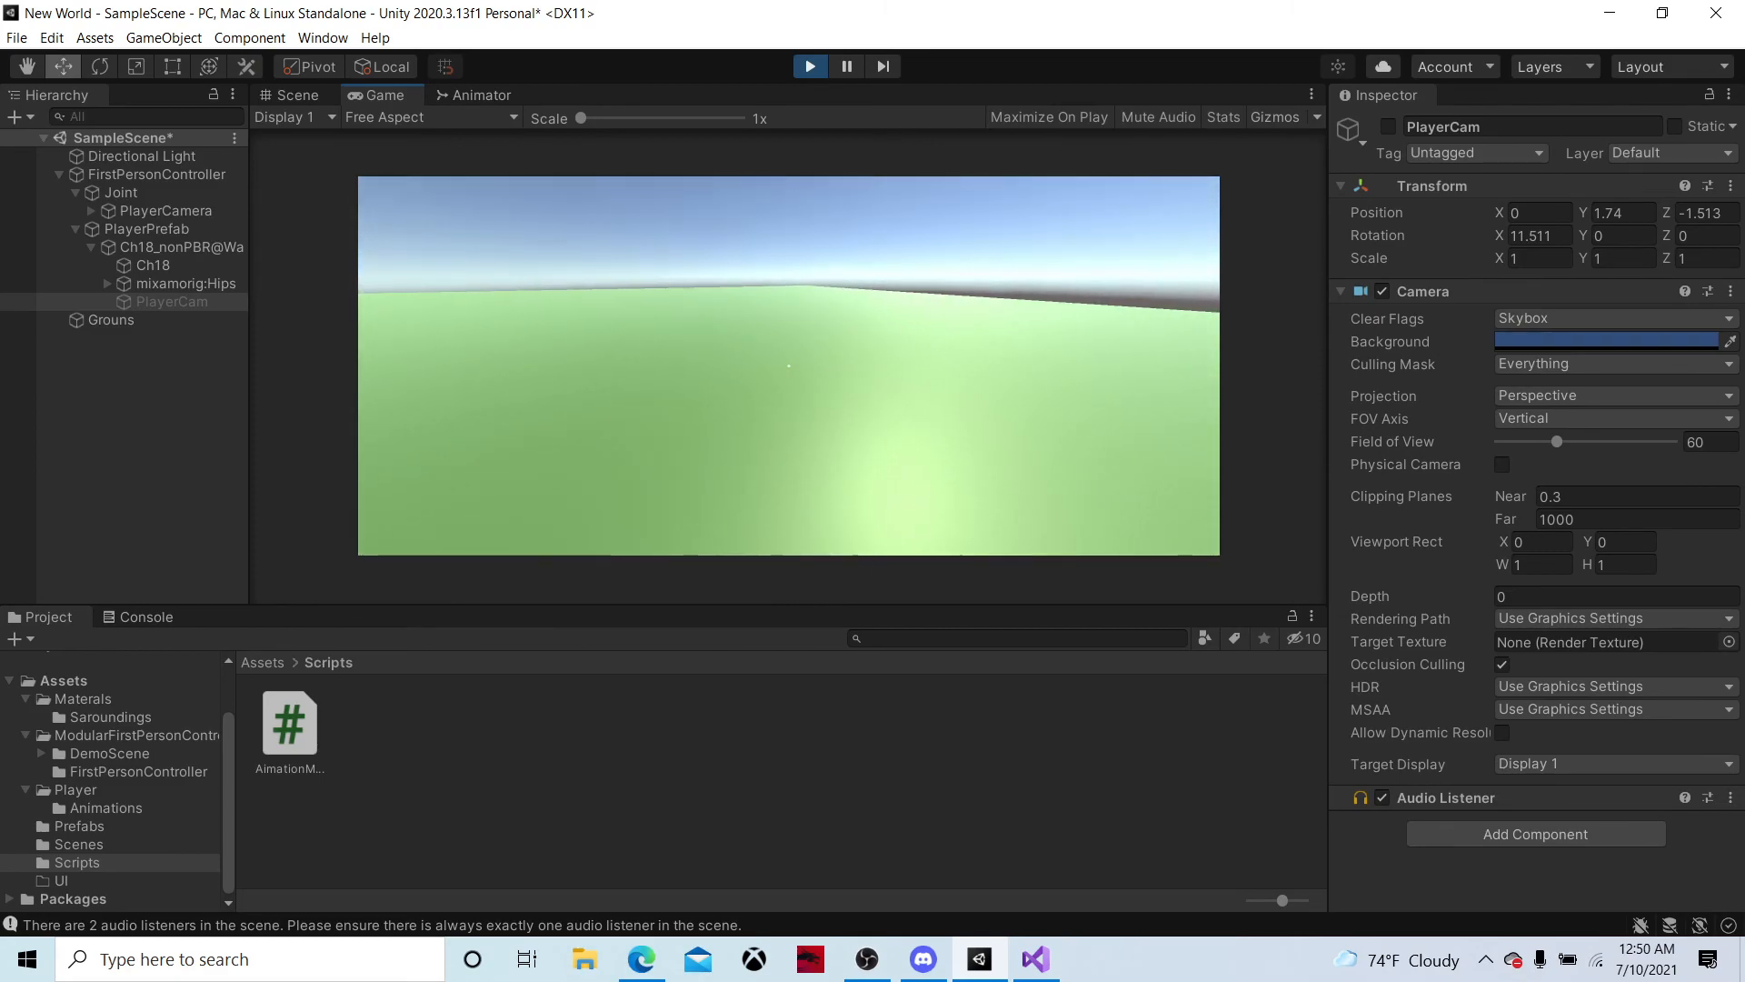
key(alt+Tab)
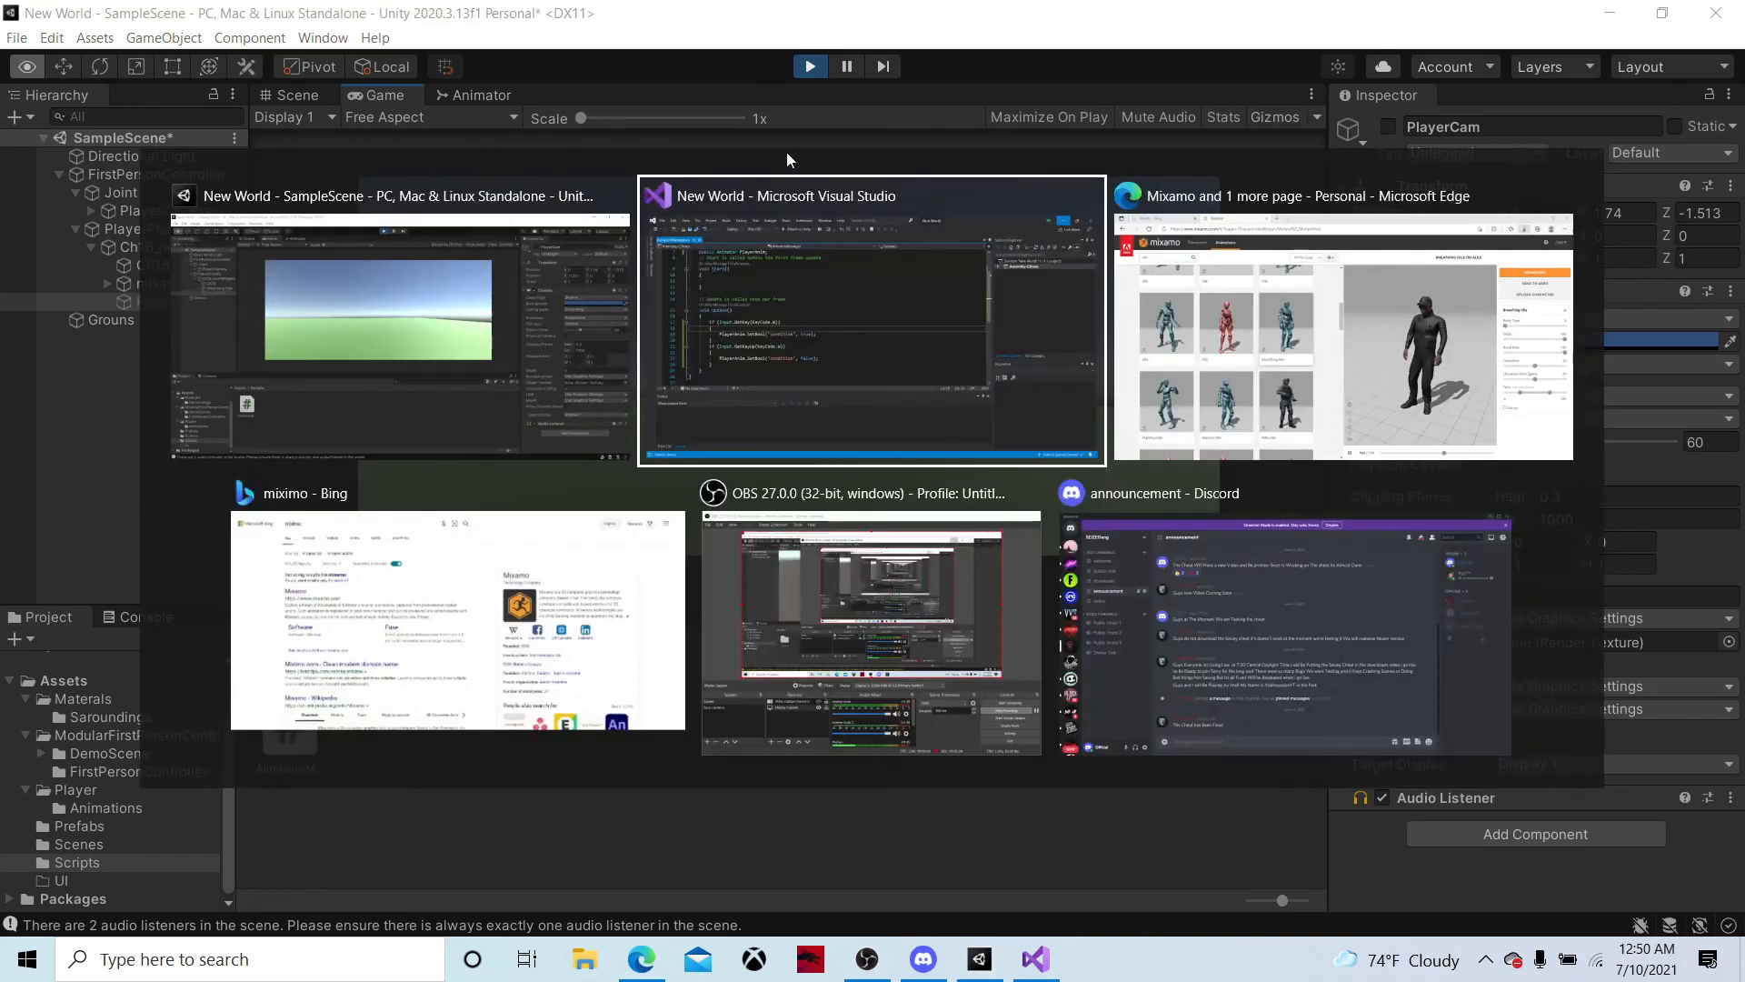
click(807, 66)
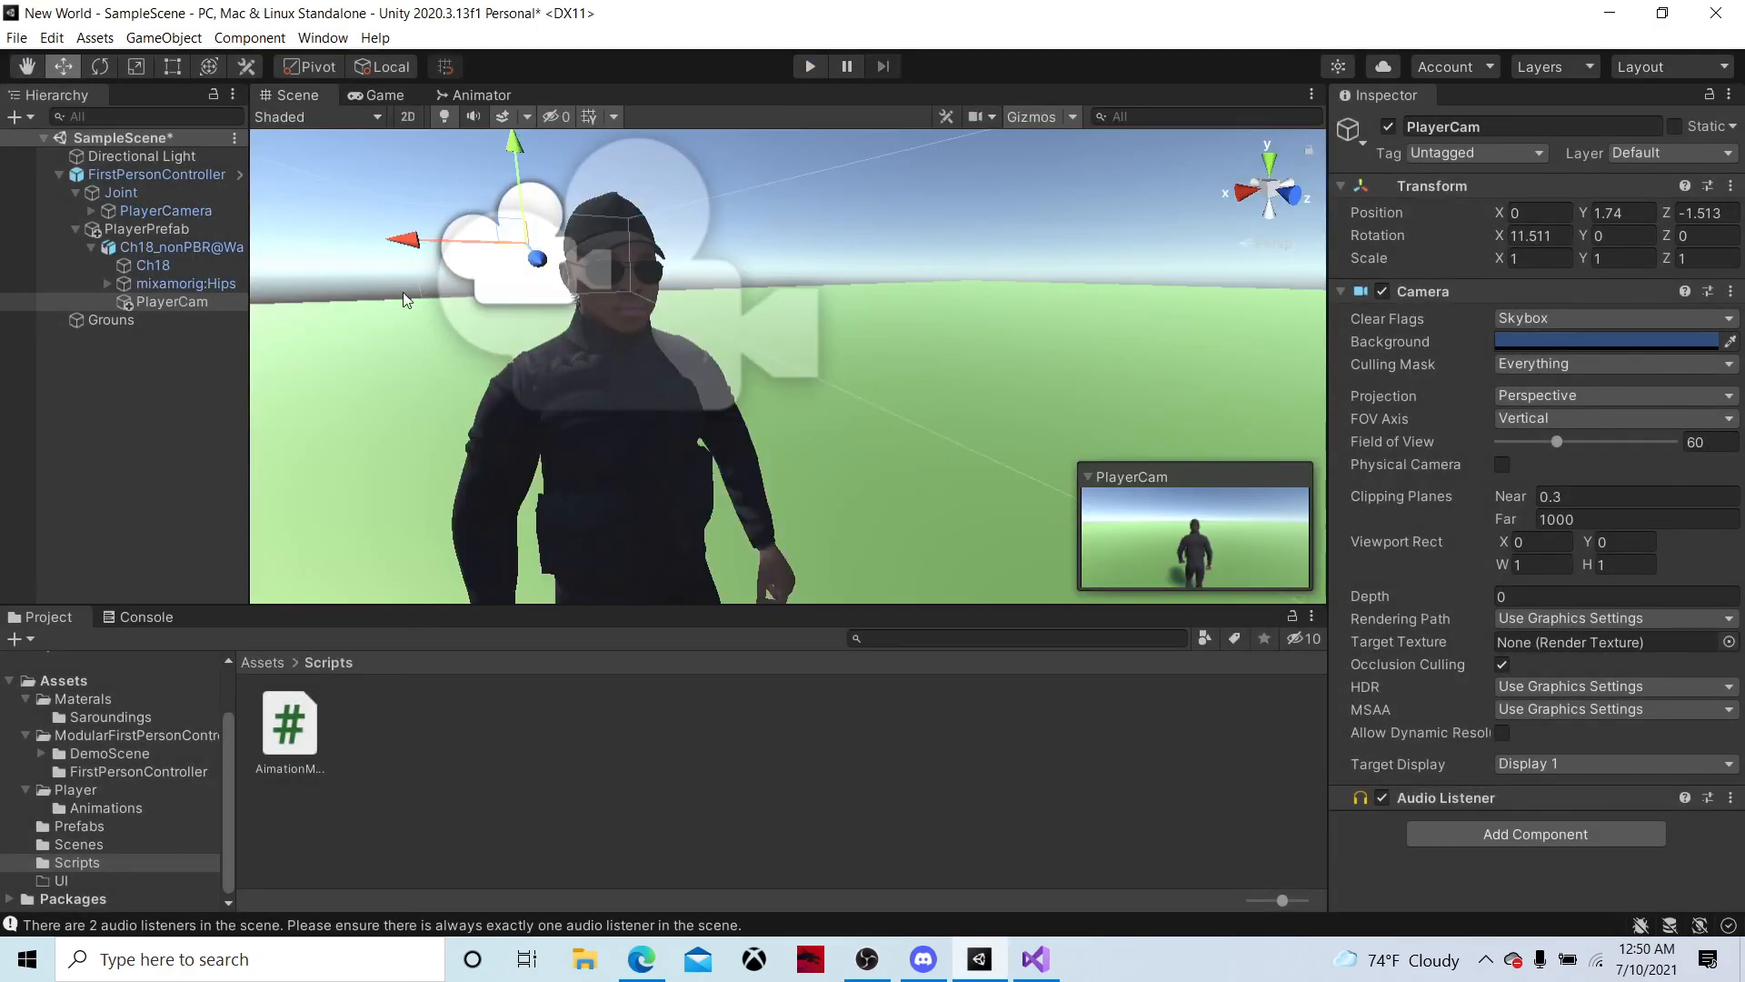
Deactivate PlayerCamera in the scene and view the character from the side
click(165, 211)
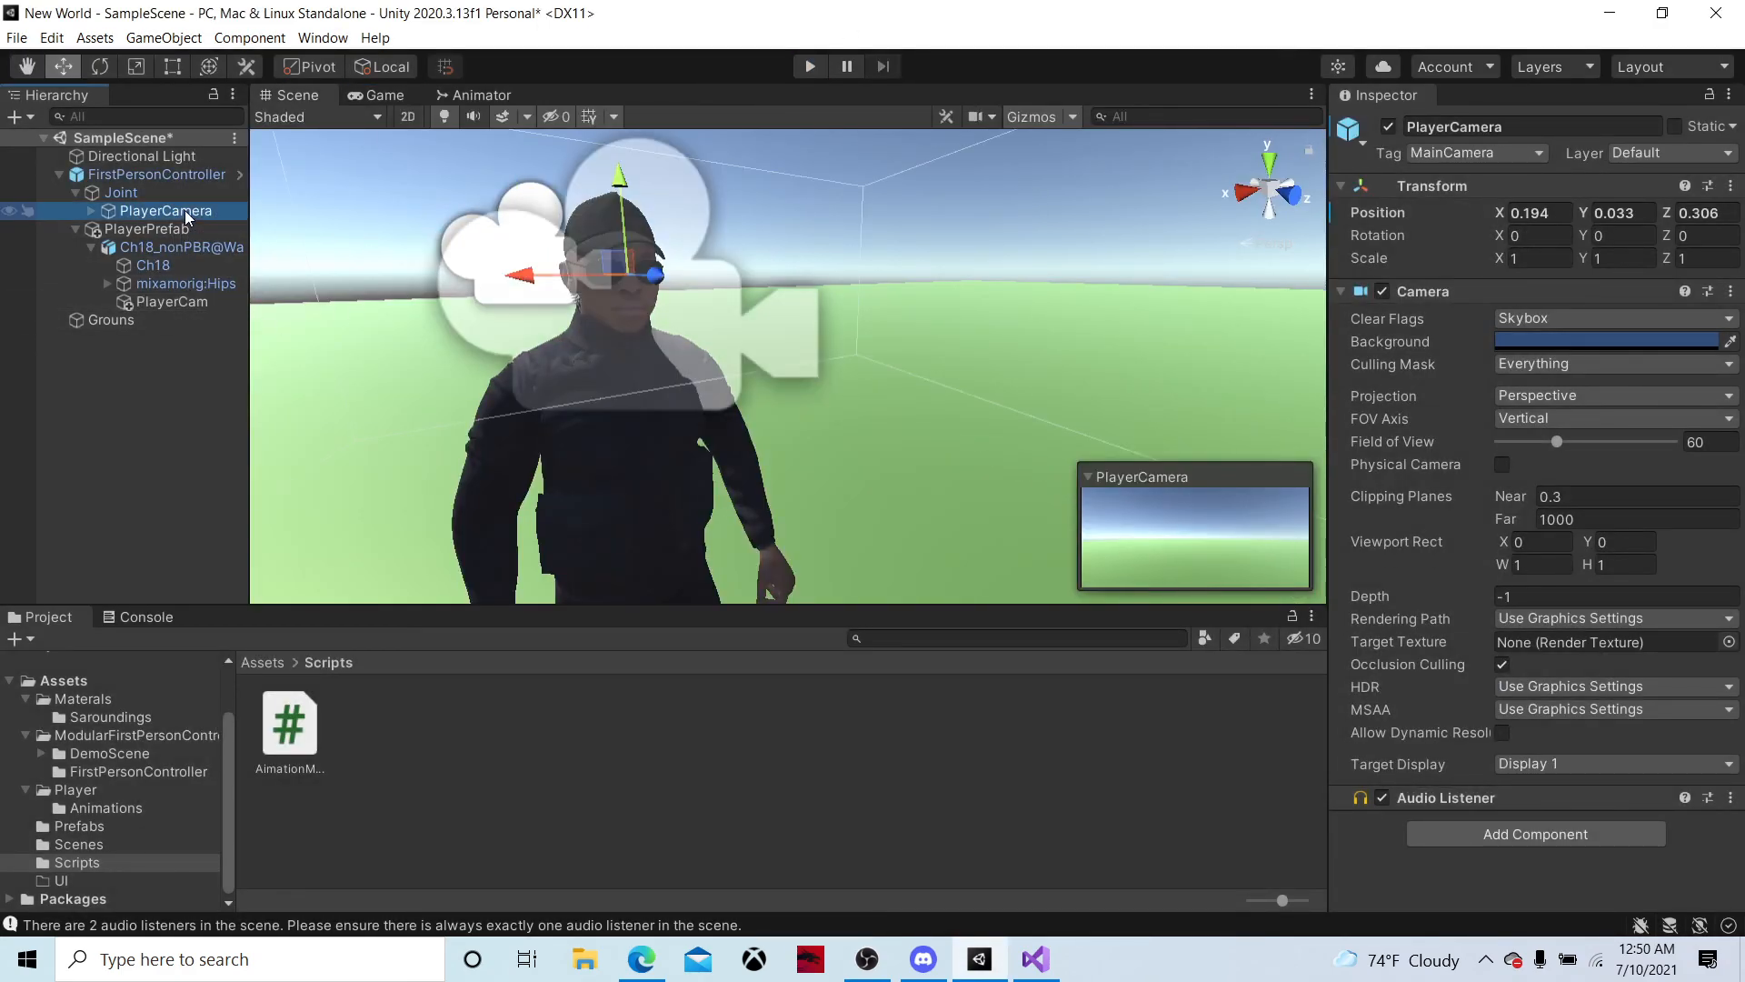
click(1388, 126)
alt+drag(1045, 177, 927, 171)
right_drag(927, 171, 927, 171)
key(a)
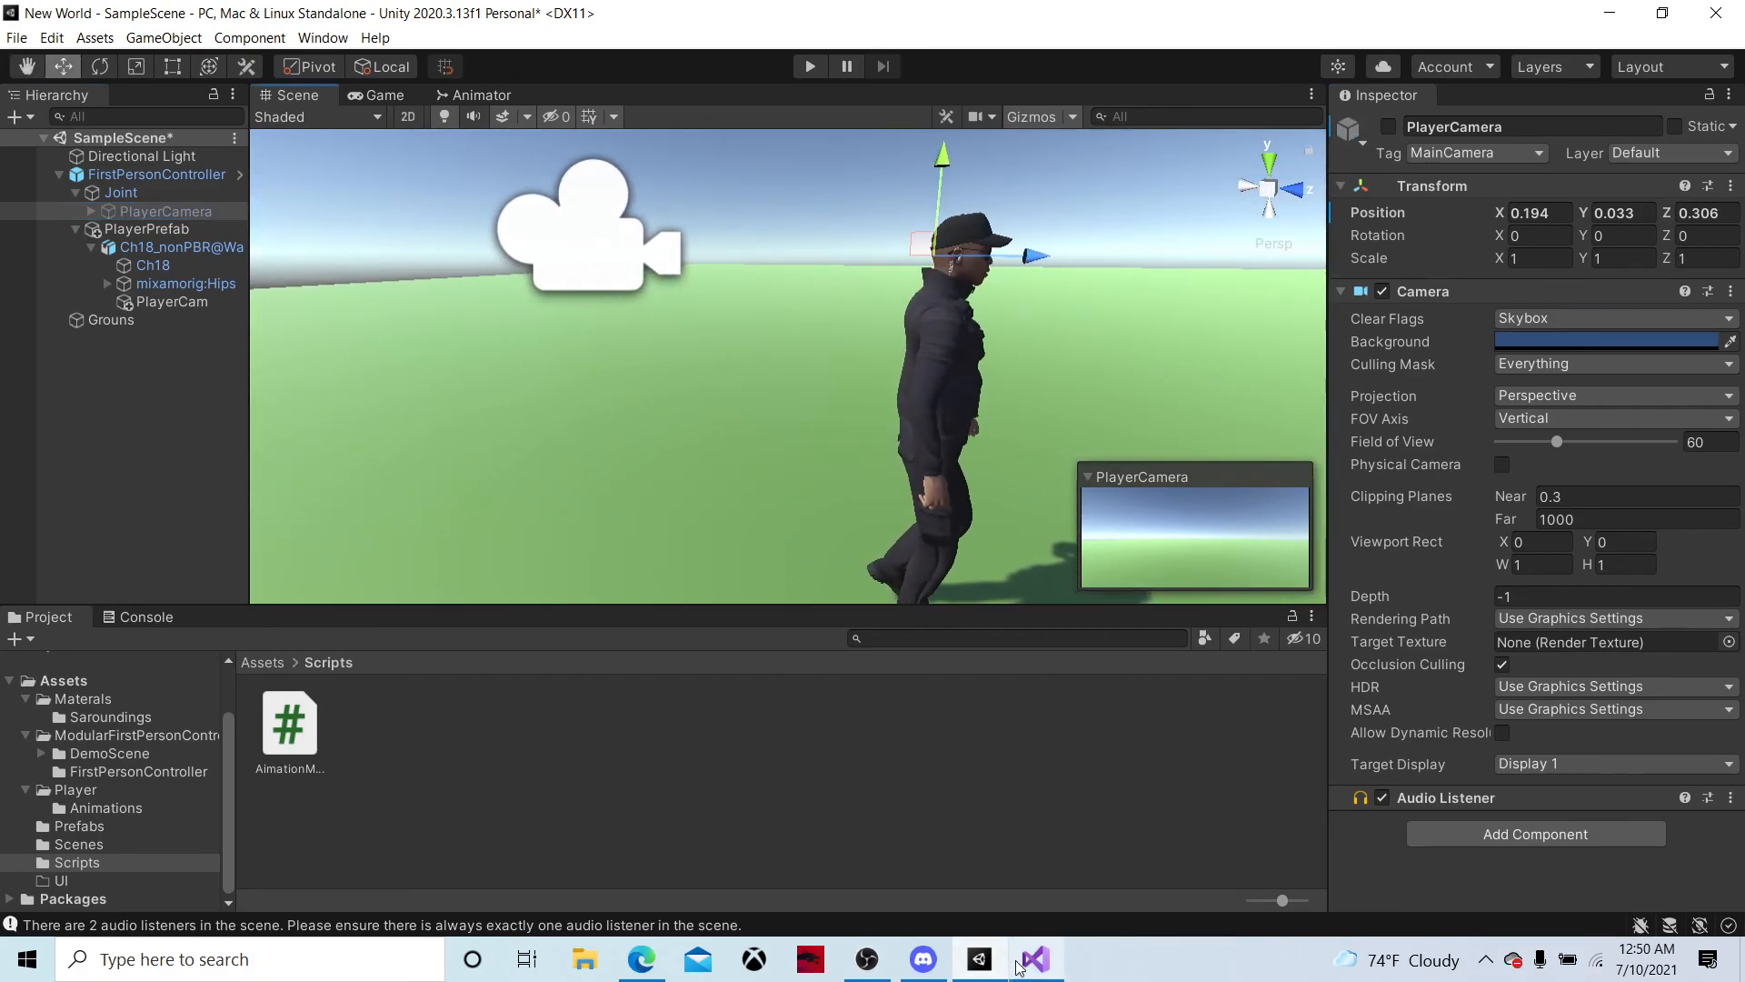
Create an empty object at the scene's root level and name it Game Manager
click(272, 663)
right_click(149, 405)
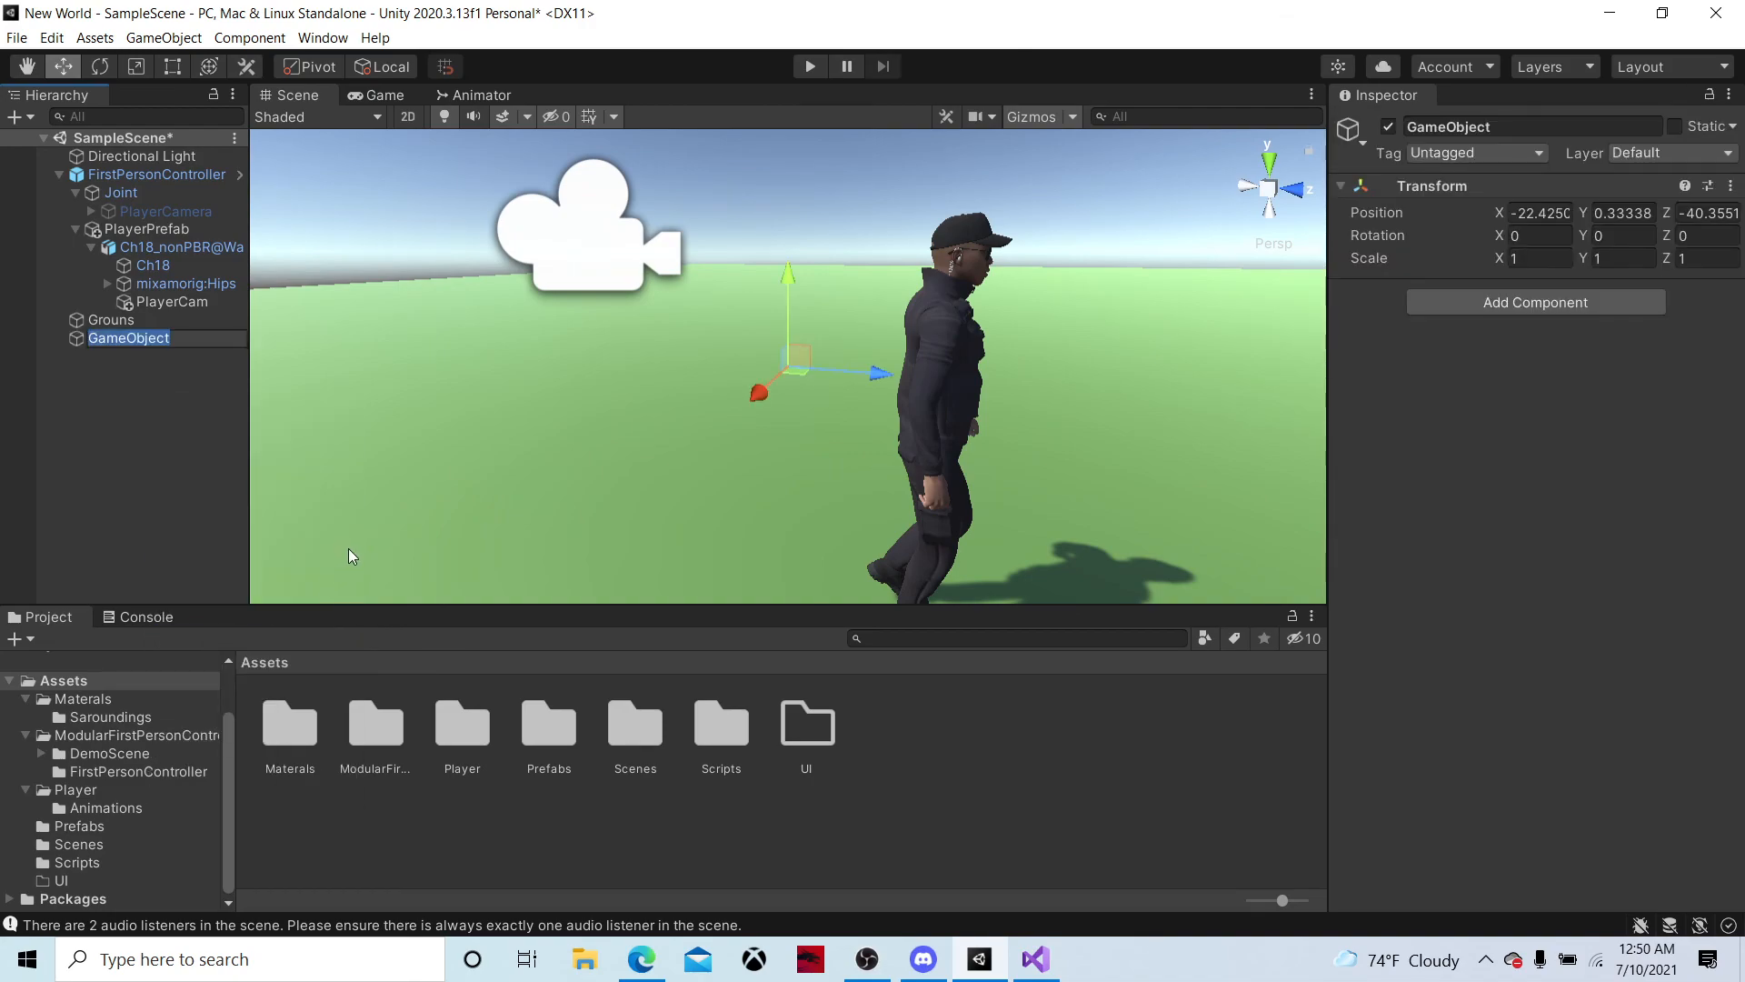
text(Game Manager)
key(Return)
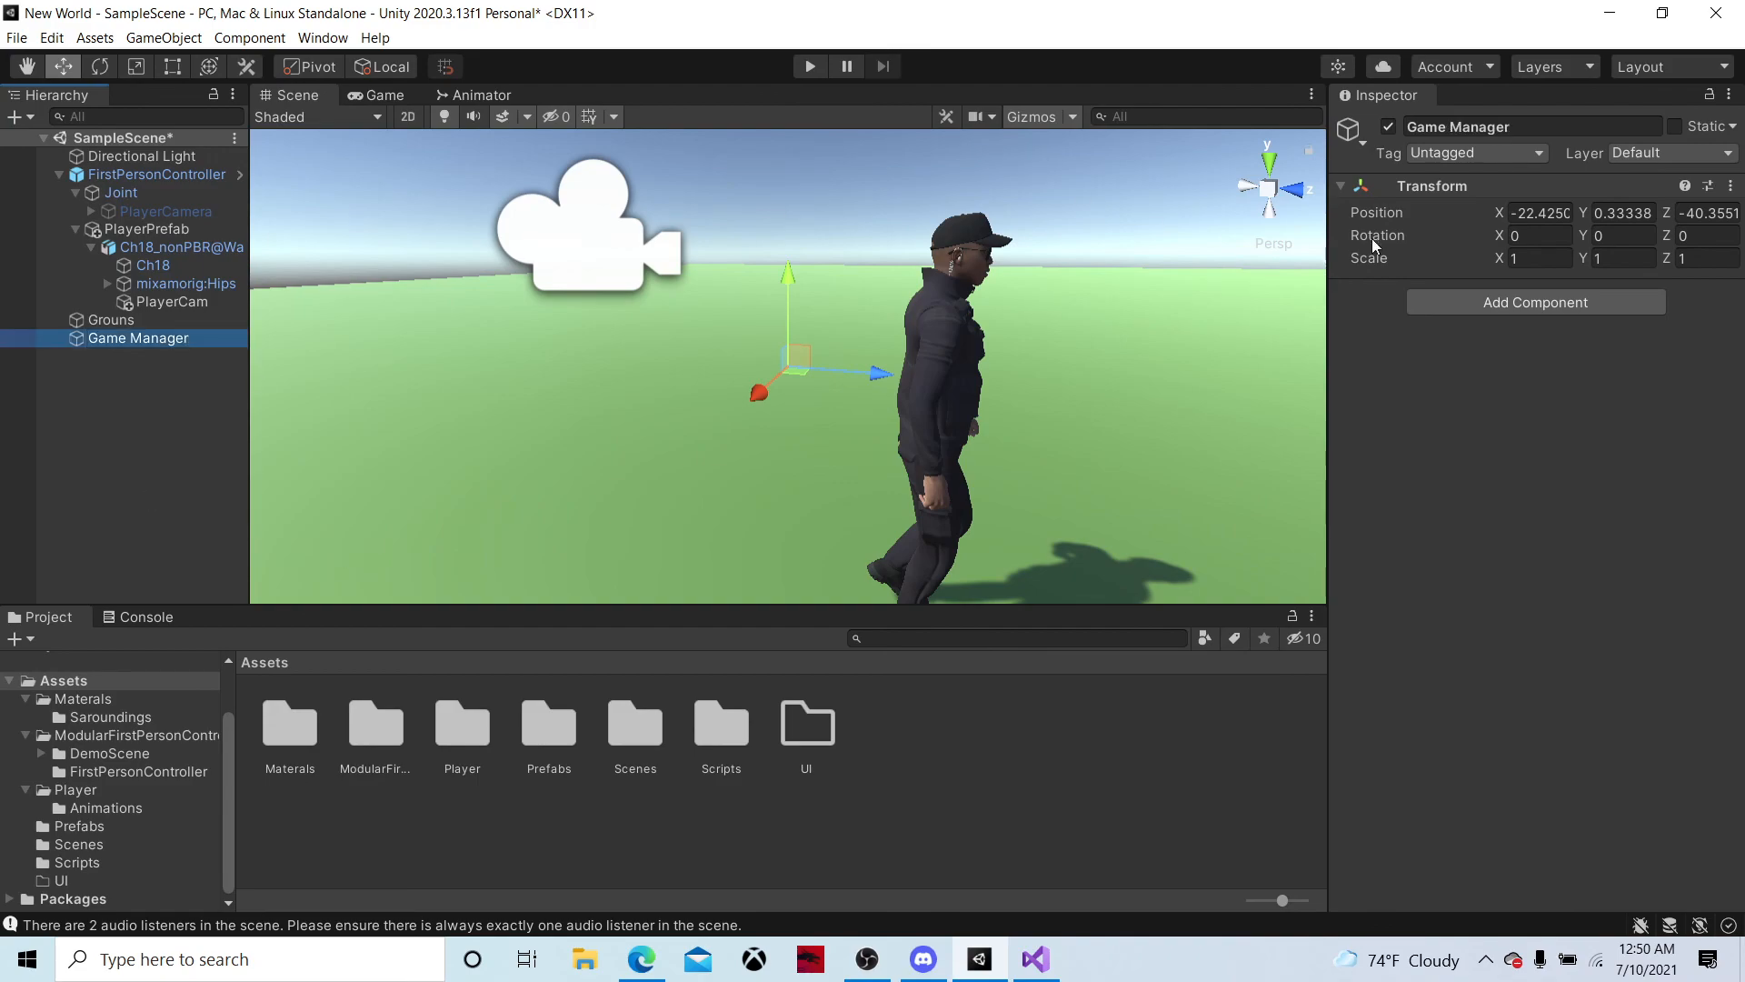
Add a new script named GameManger to the Game Manager object
click(1470, 302)
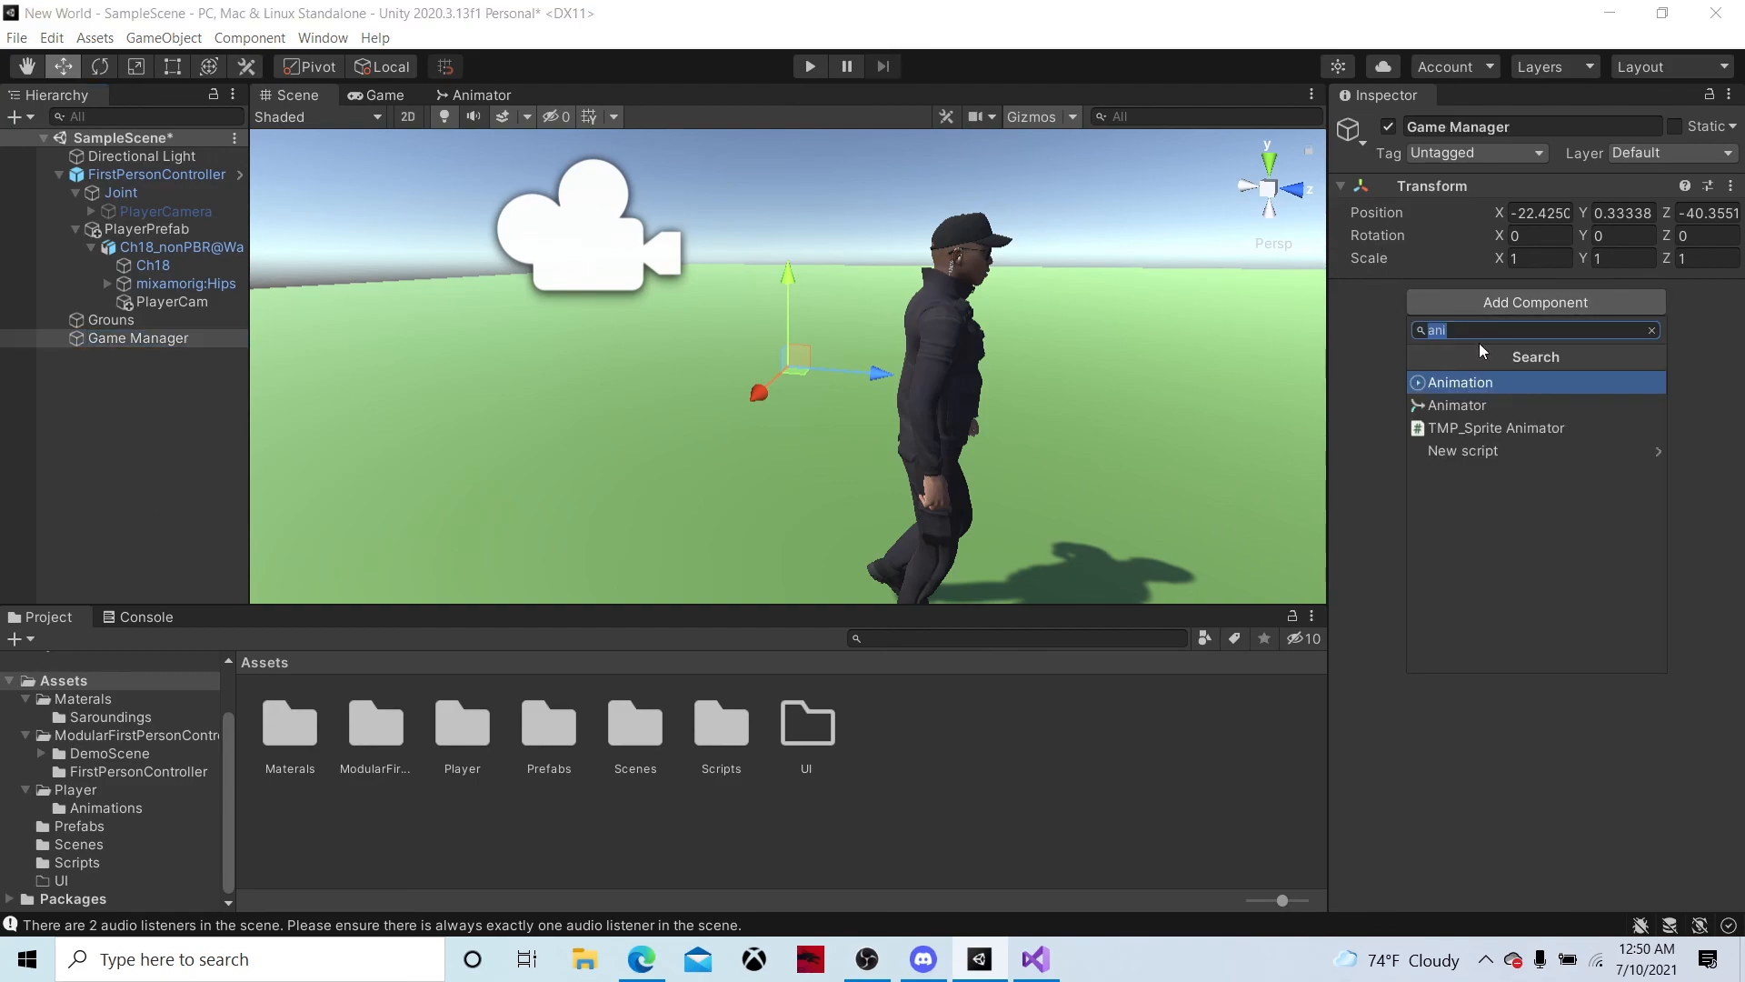
click(1480, 452)
text(Gam)
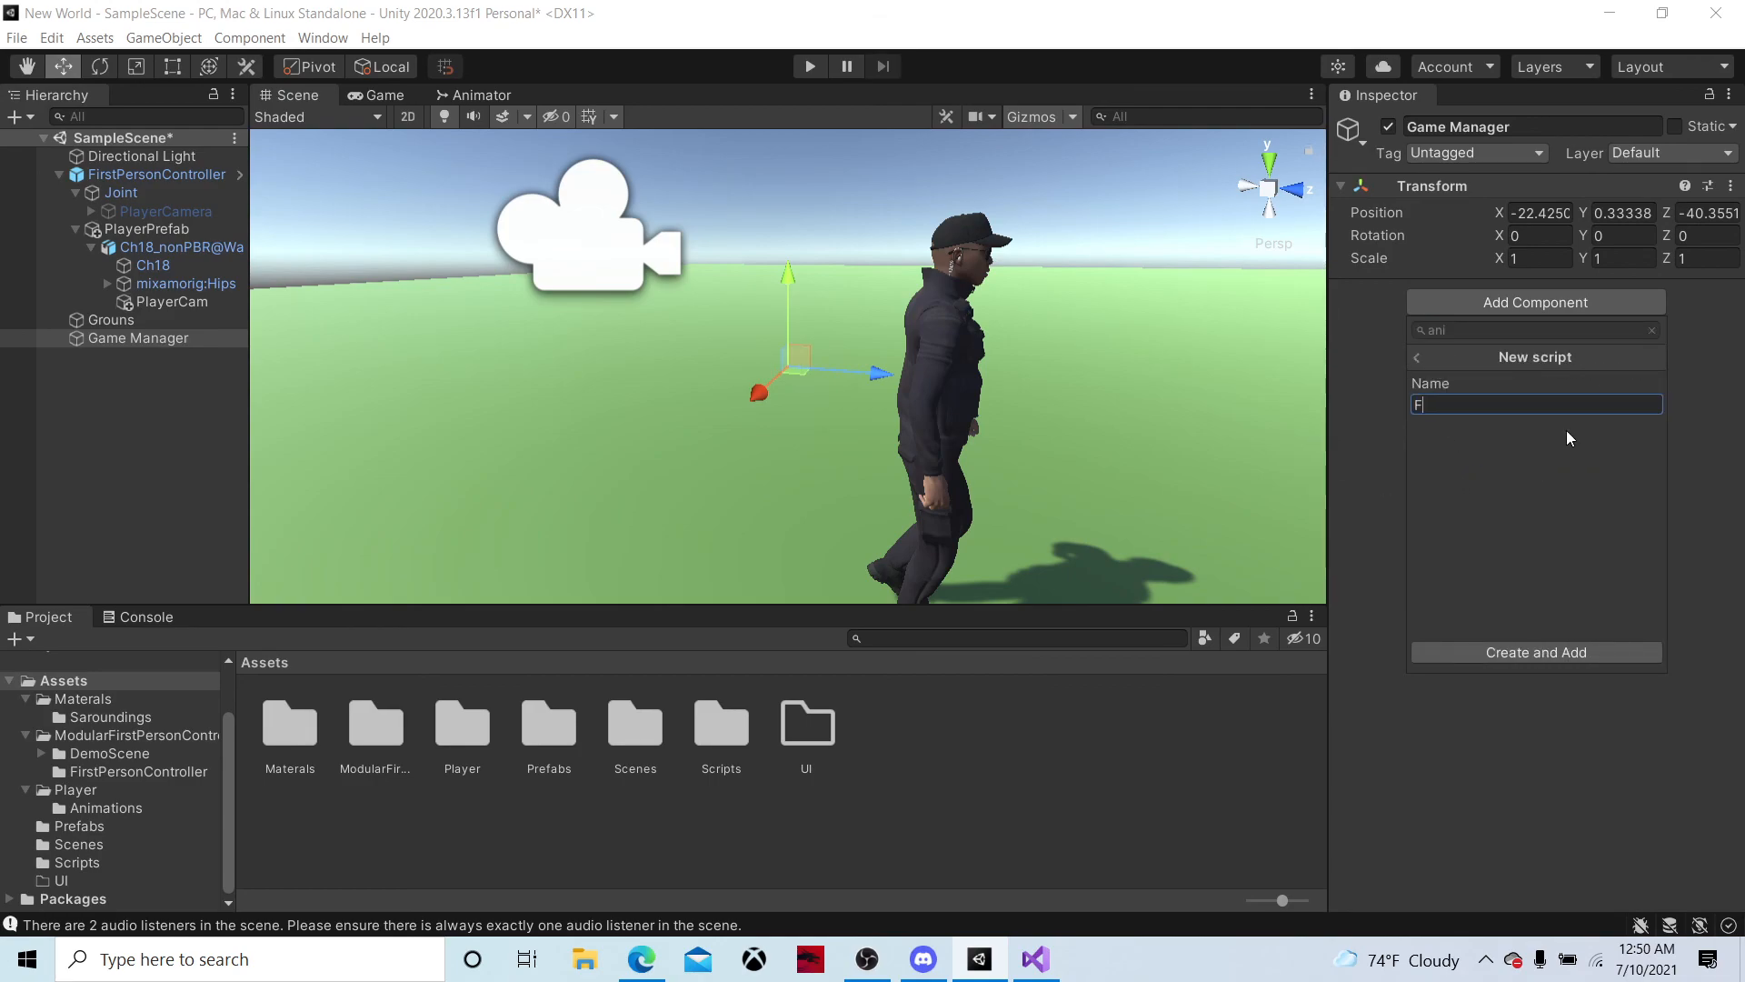
text(e Manger)
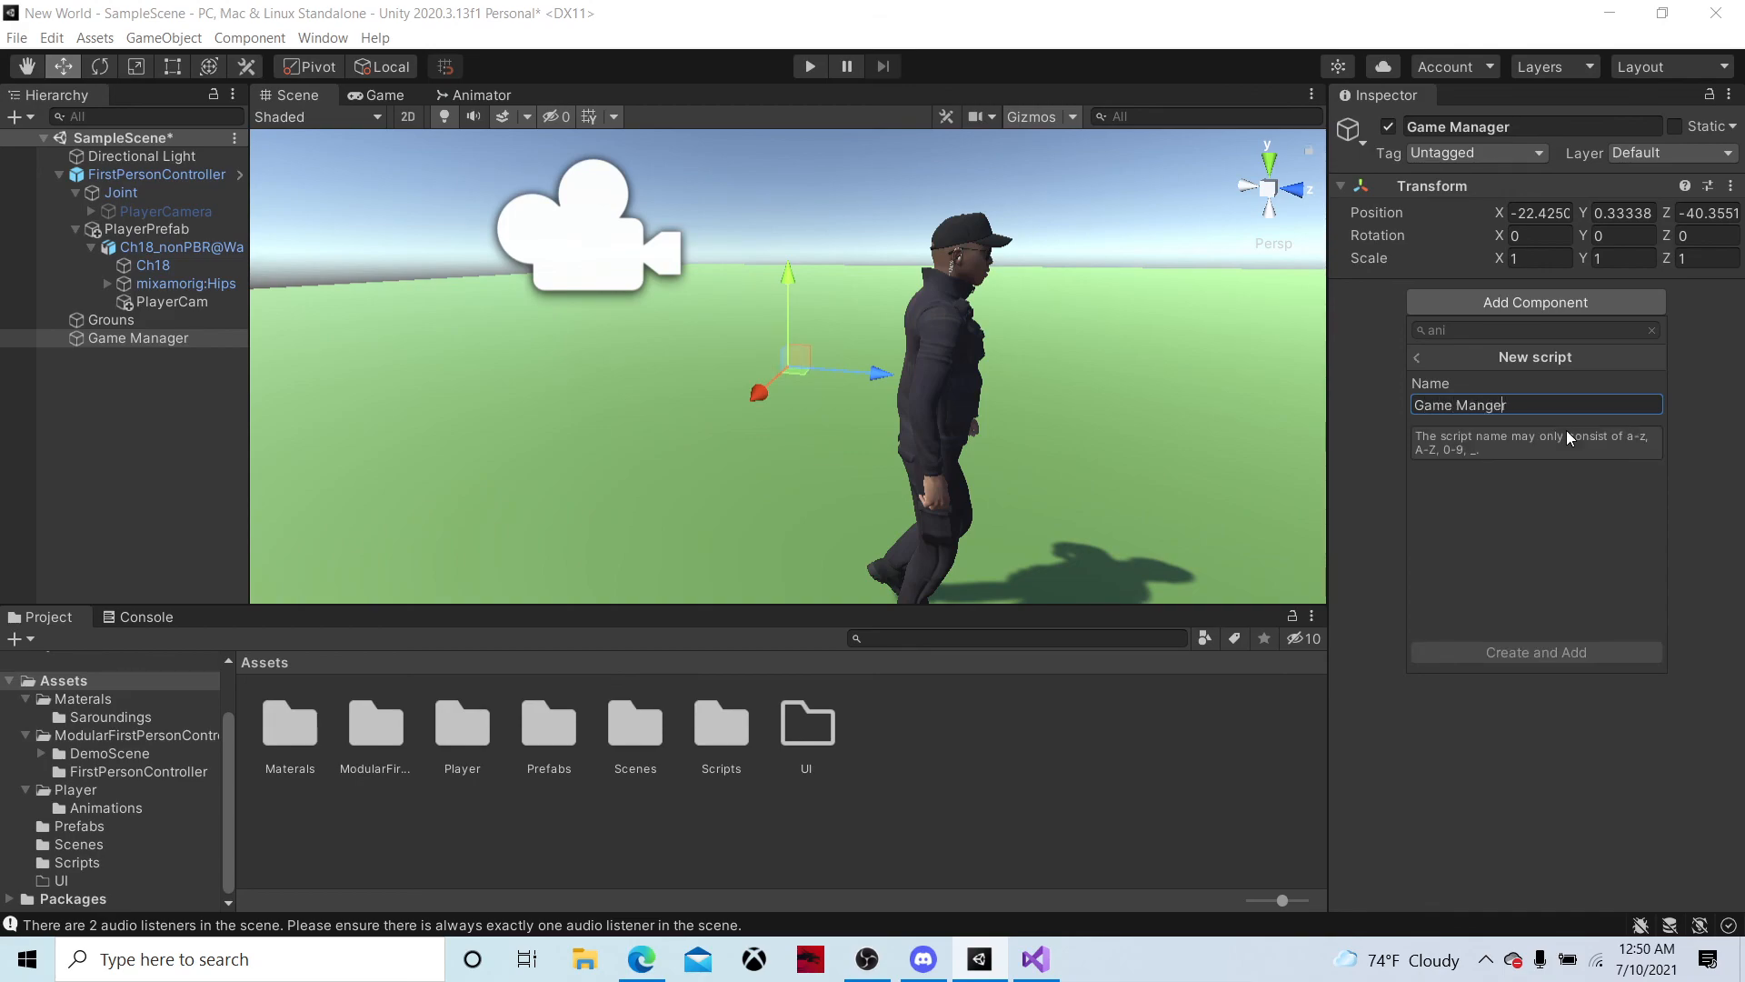
key(Delete)
key(Return)
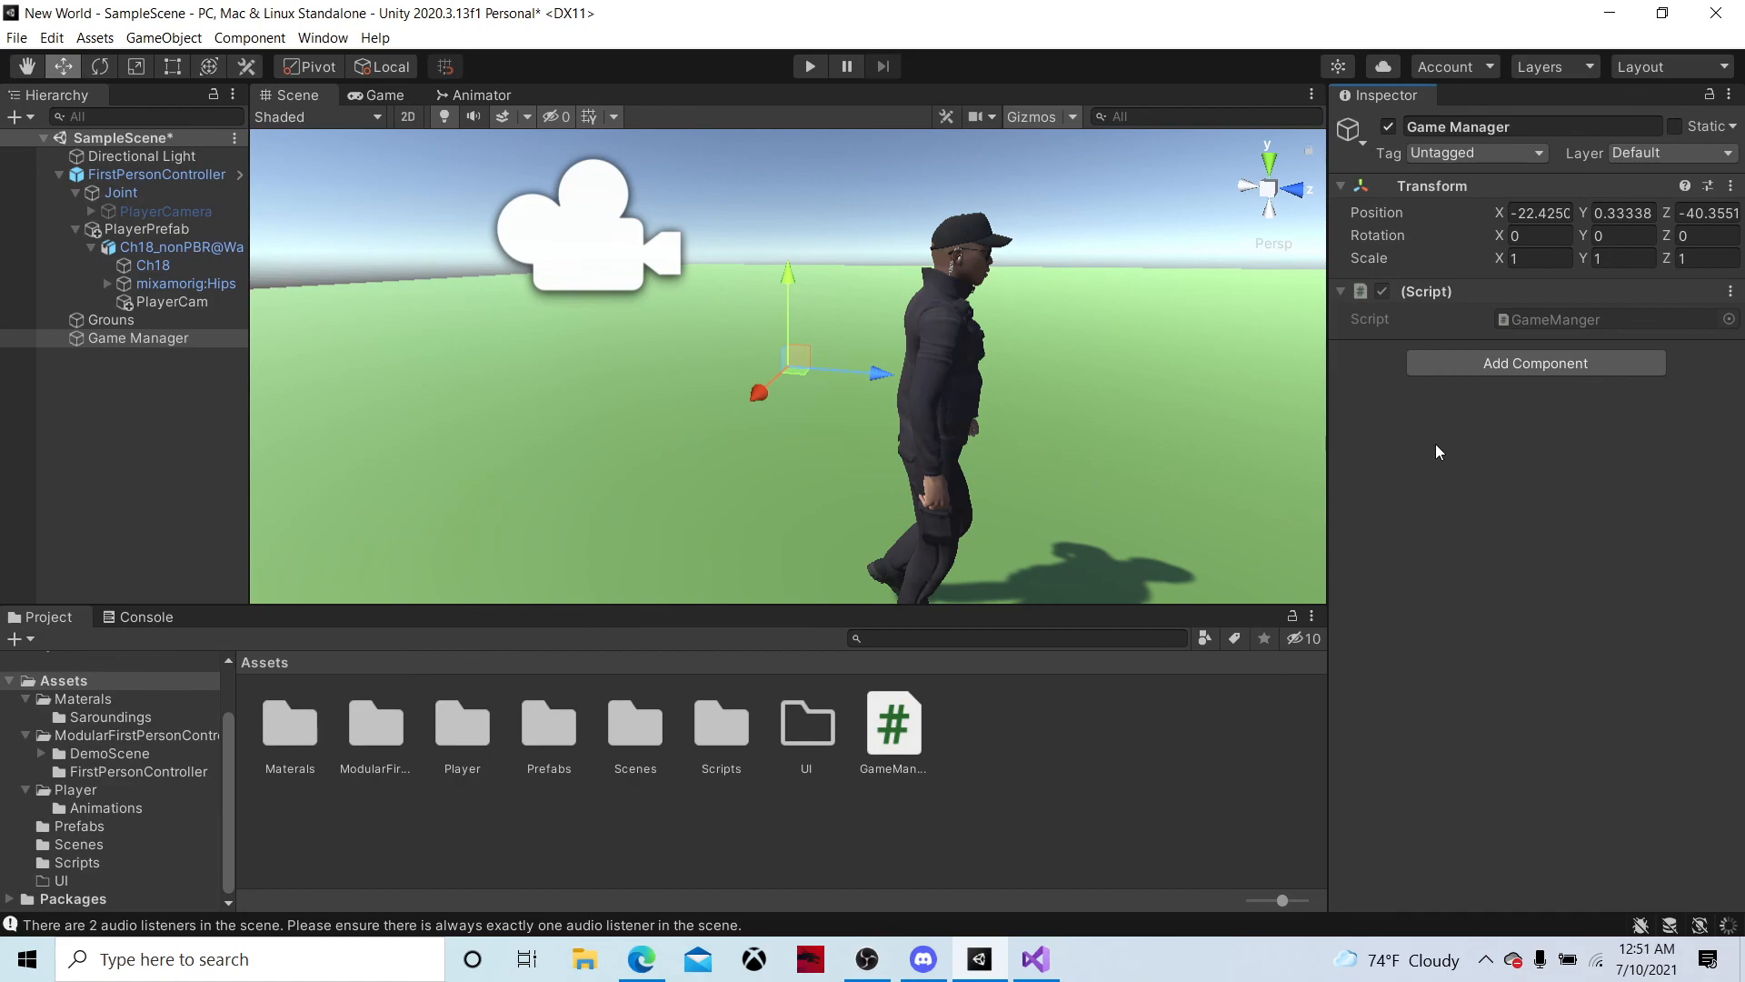
key(alt+Tab)
click(1614, 19)
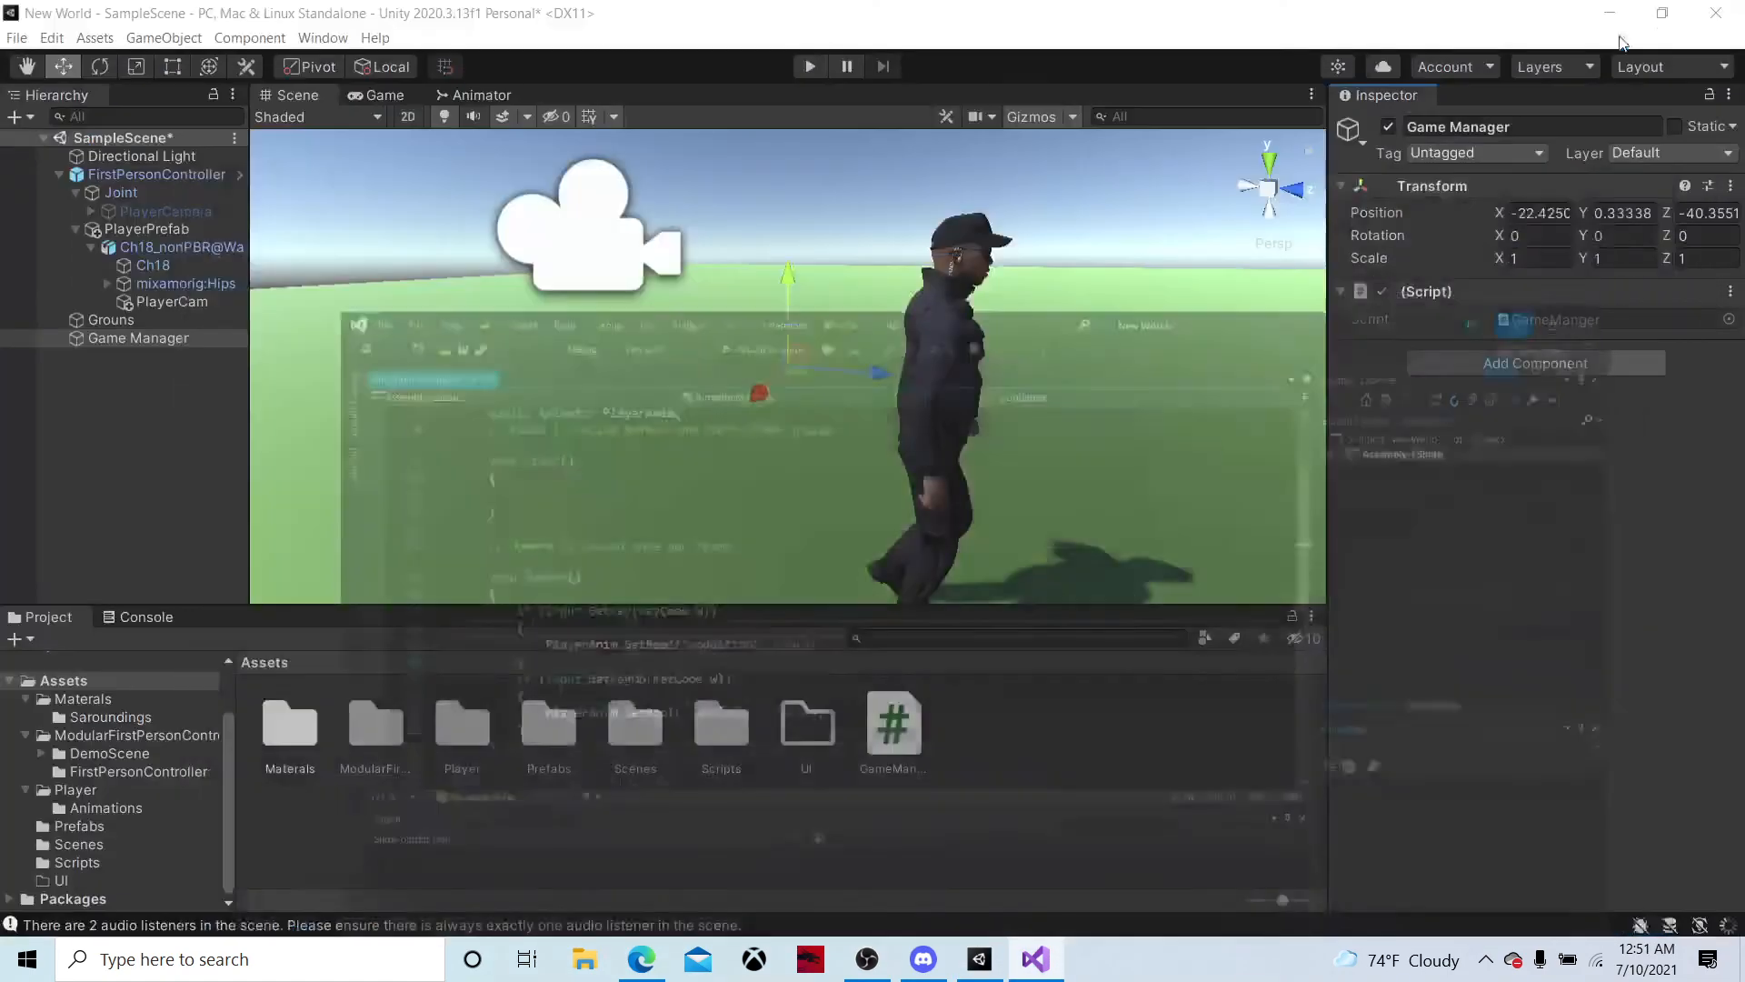
click(868, 959)
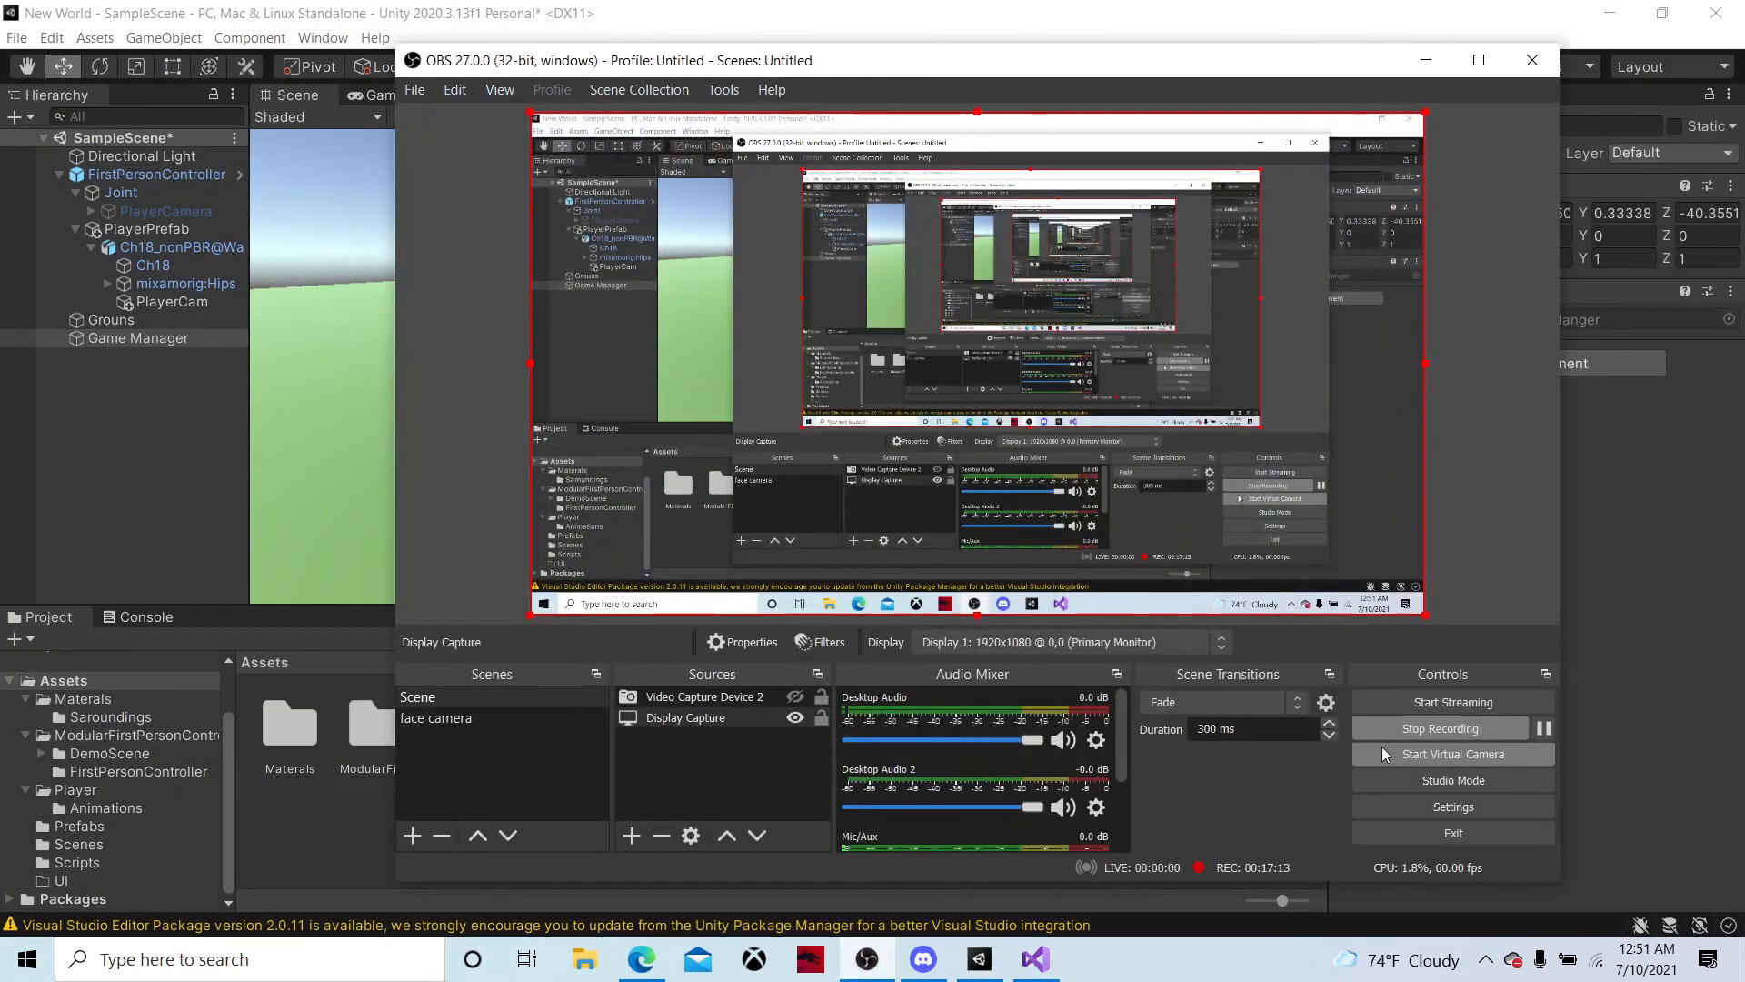